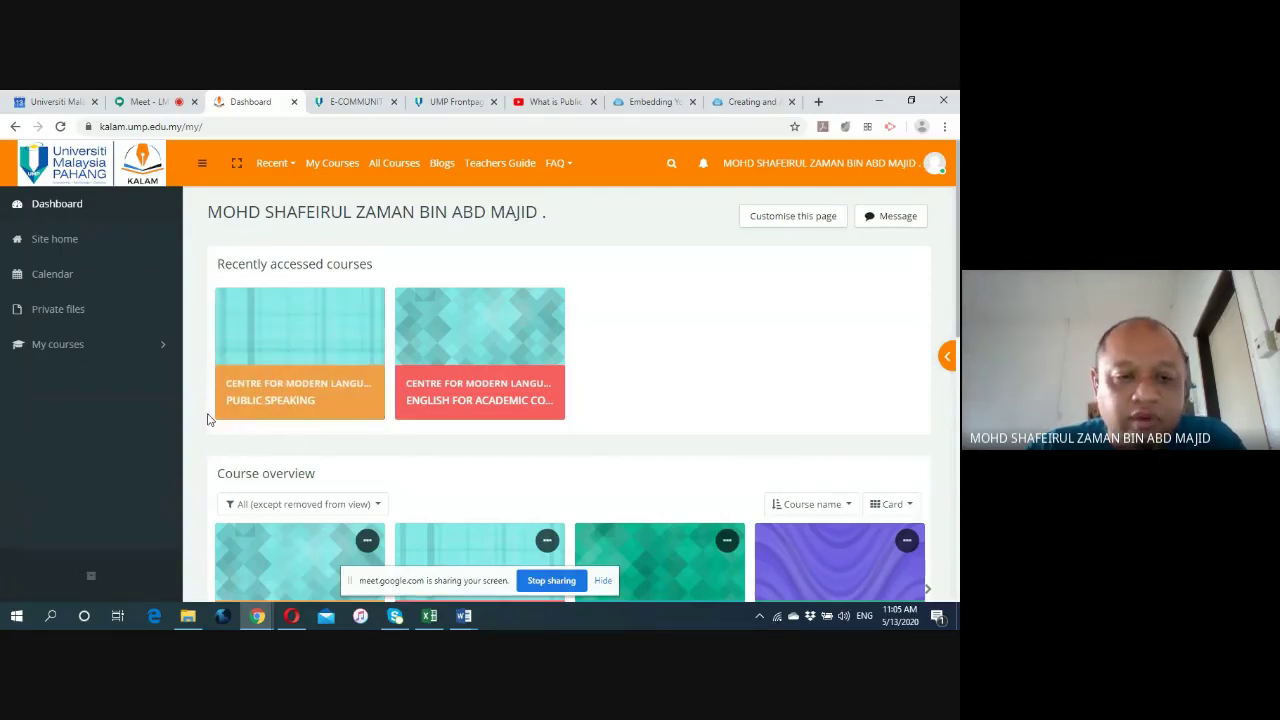
# Open the PUBLIC SPEAKING (UHE3132) card under Recently accessed courses on the KALAM Dashboard.
pyautogui.click(270, 408)
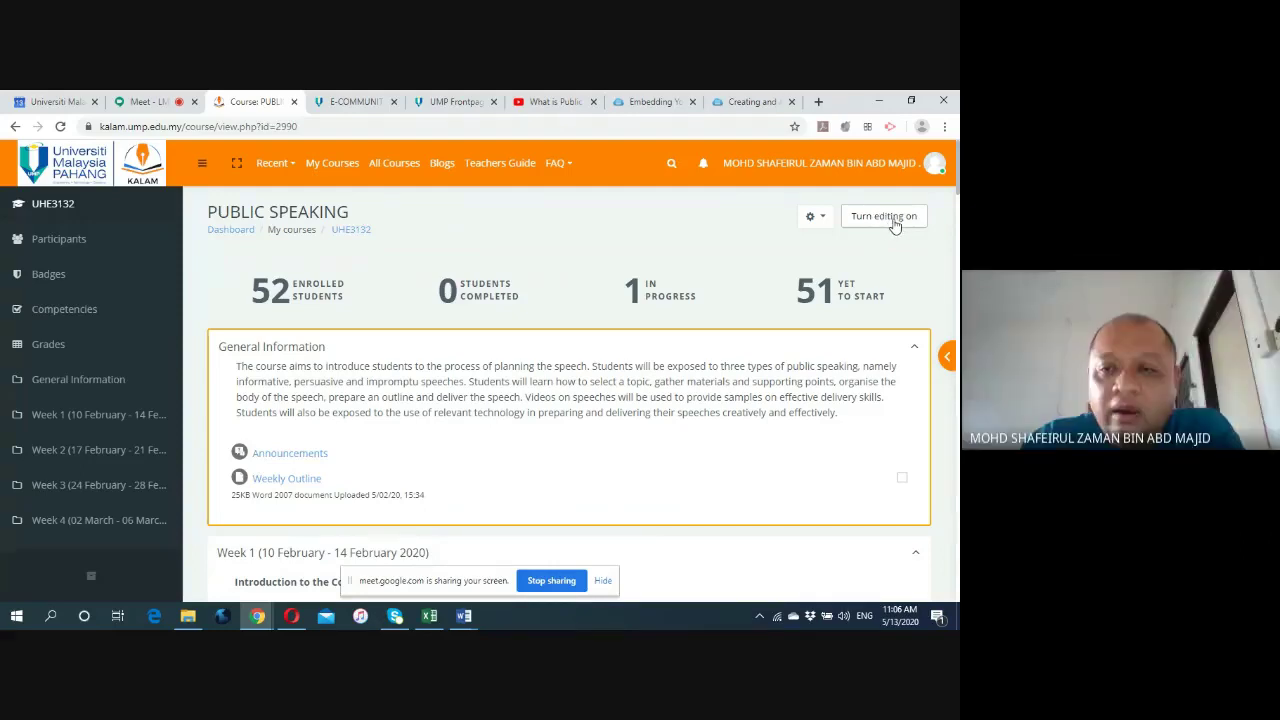
# Turn editing on for Public Speaking and open its Edit course settings form from the gear menu.
pyautogui.click(812, 217)
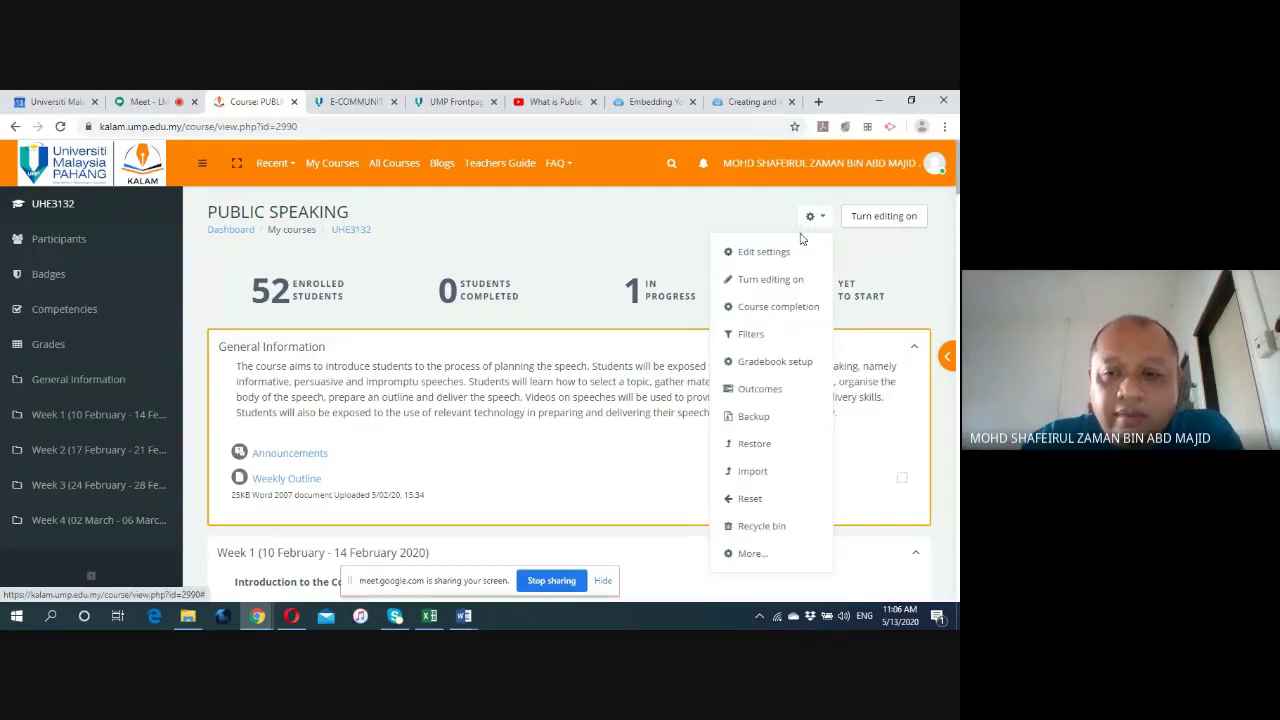
pyautogui.click(778, 284)
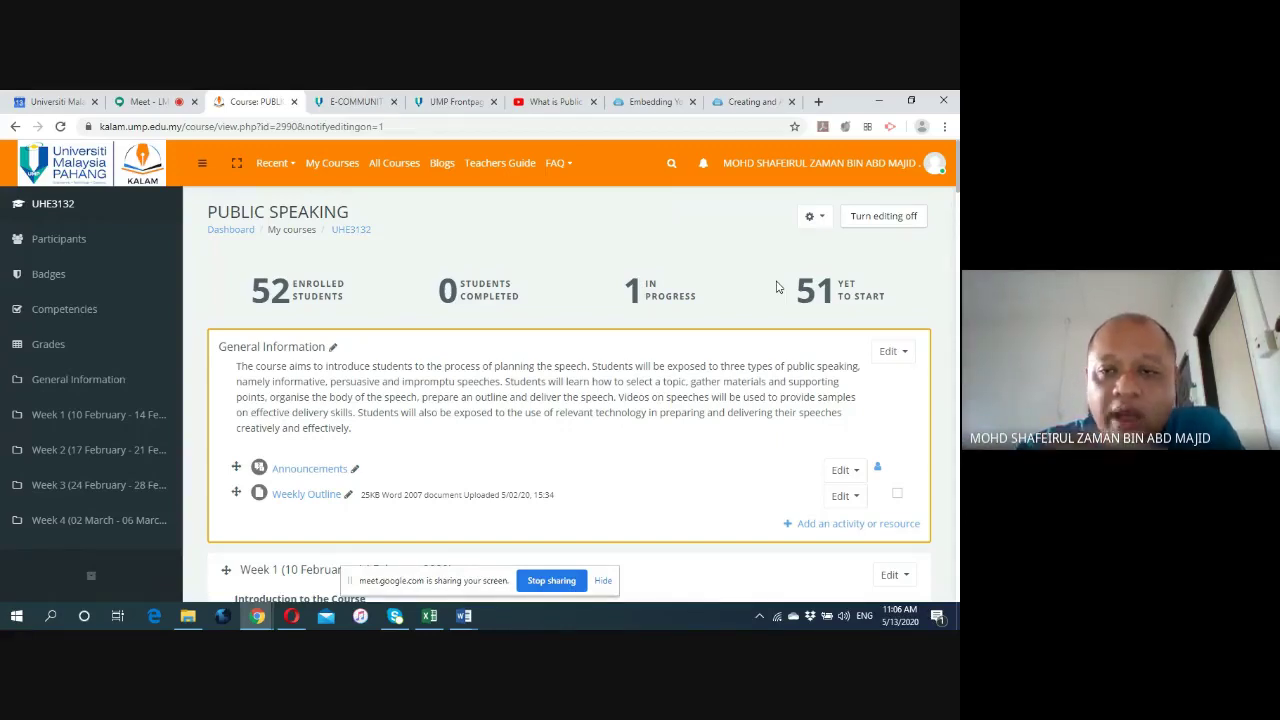
pyautogui.click(814, 219)
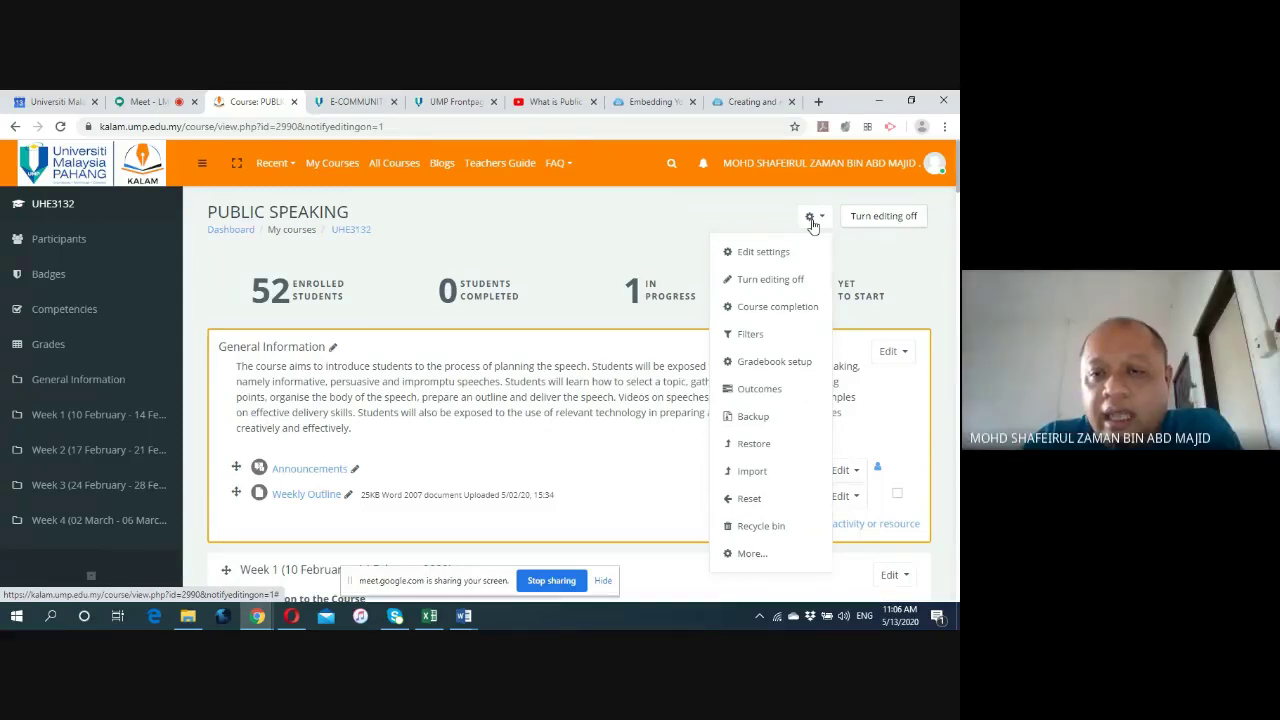
pyautogui.click(764, 252)
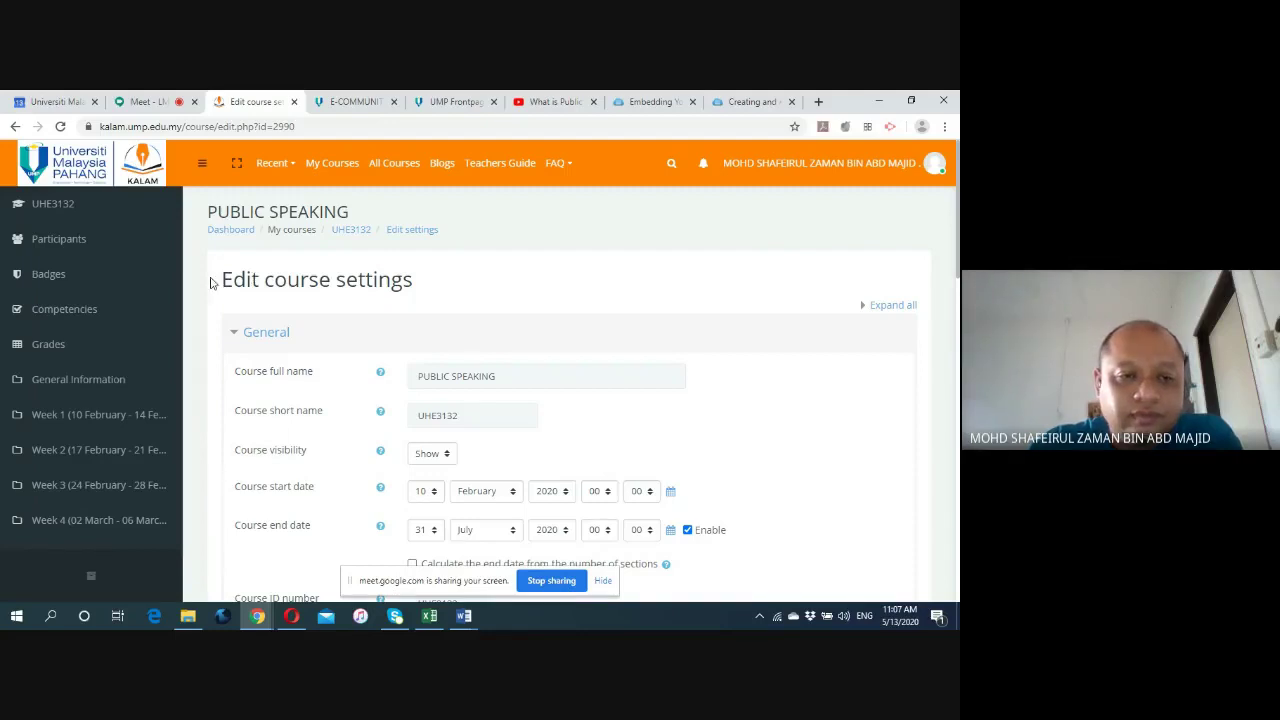
# Expand all sections of the Public Speaking course settings form.
pyautogui.scroll(-1, 208, 282)
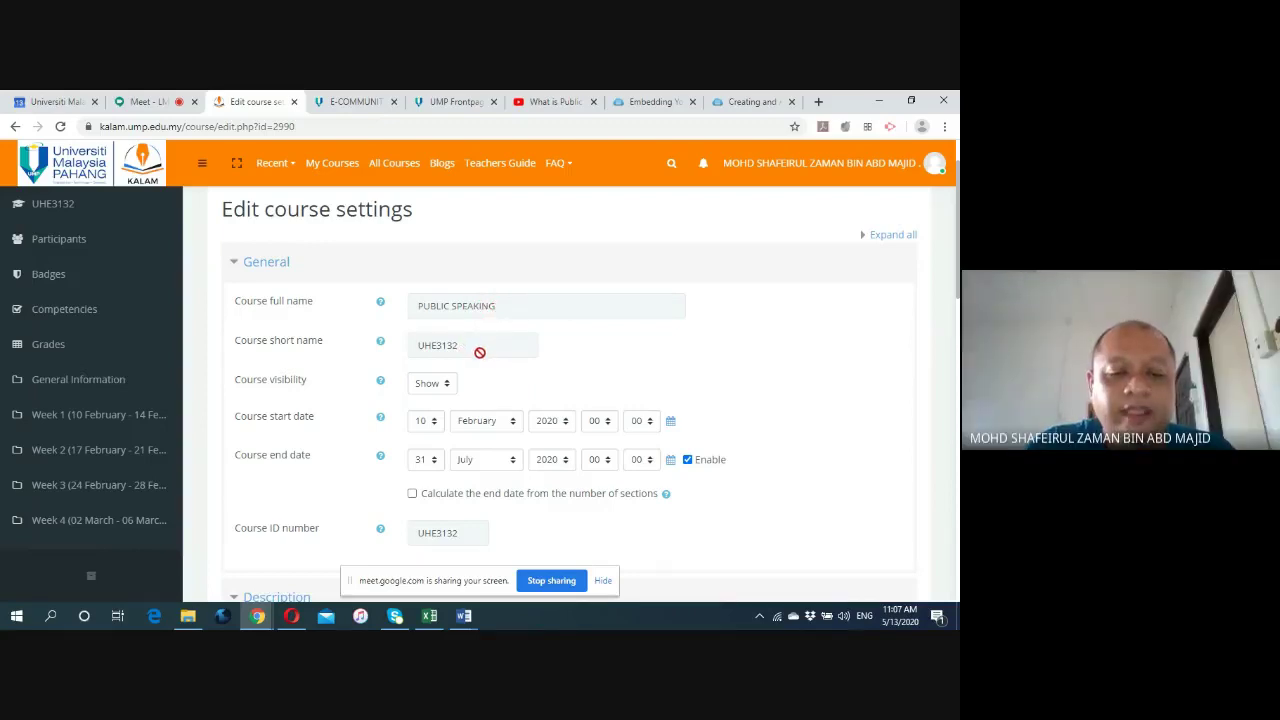
pyautogui.scroll(-1, 194, 337)
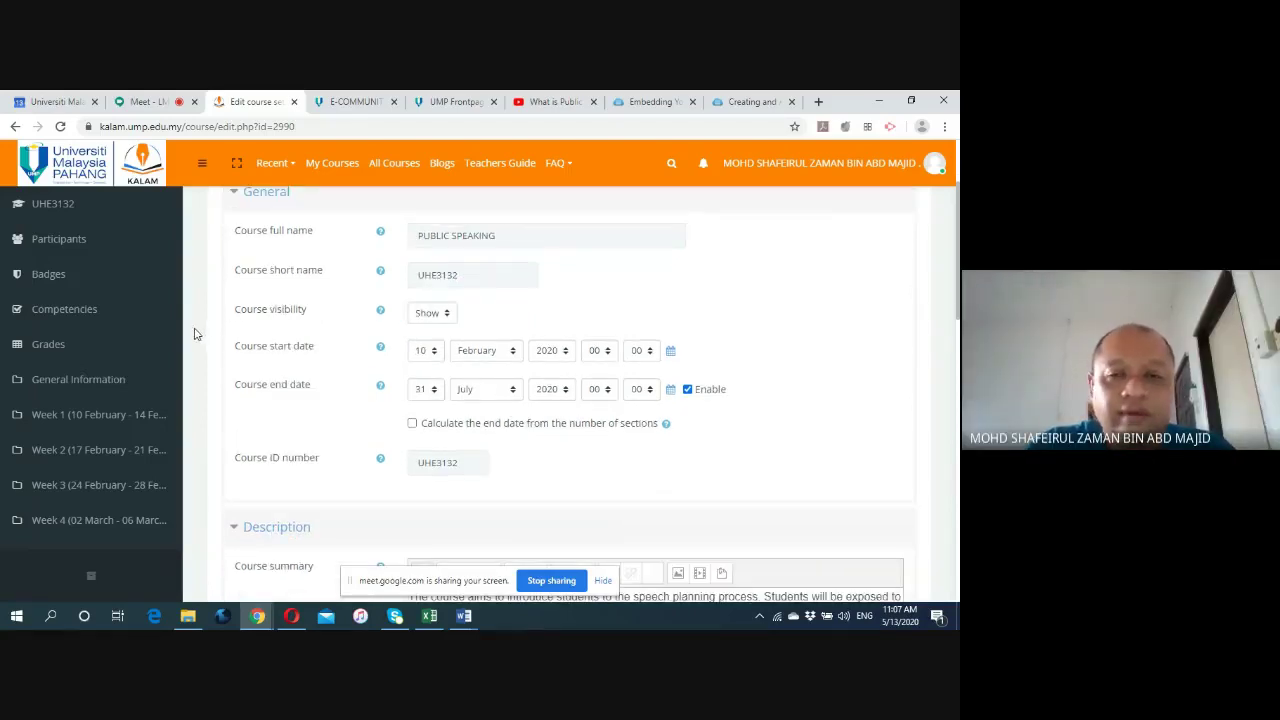
pyautogui.scroll(2, 210, 320)
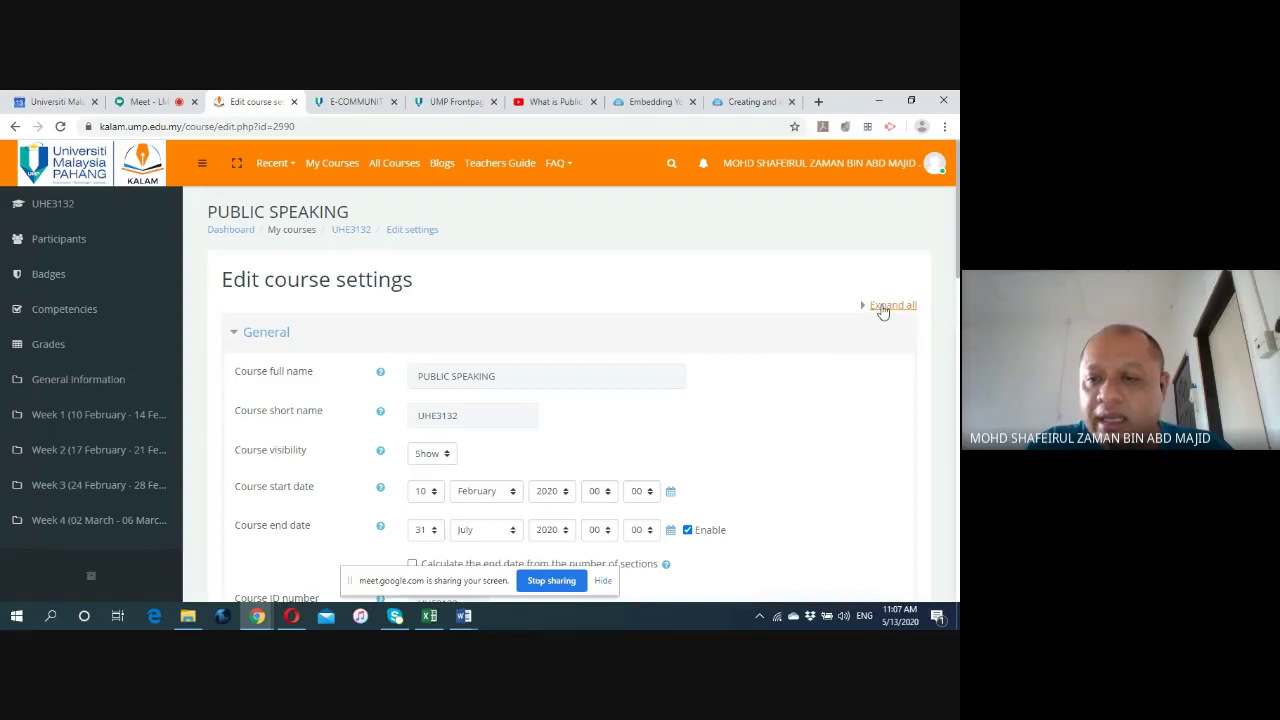
pyautogui.click(883, 306)
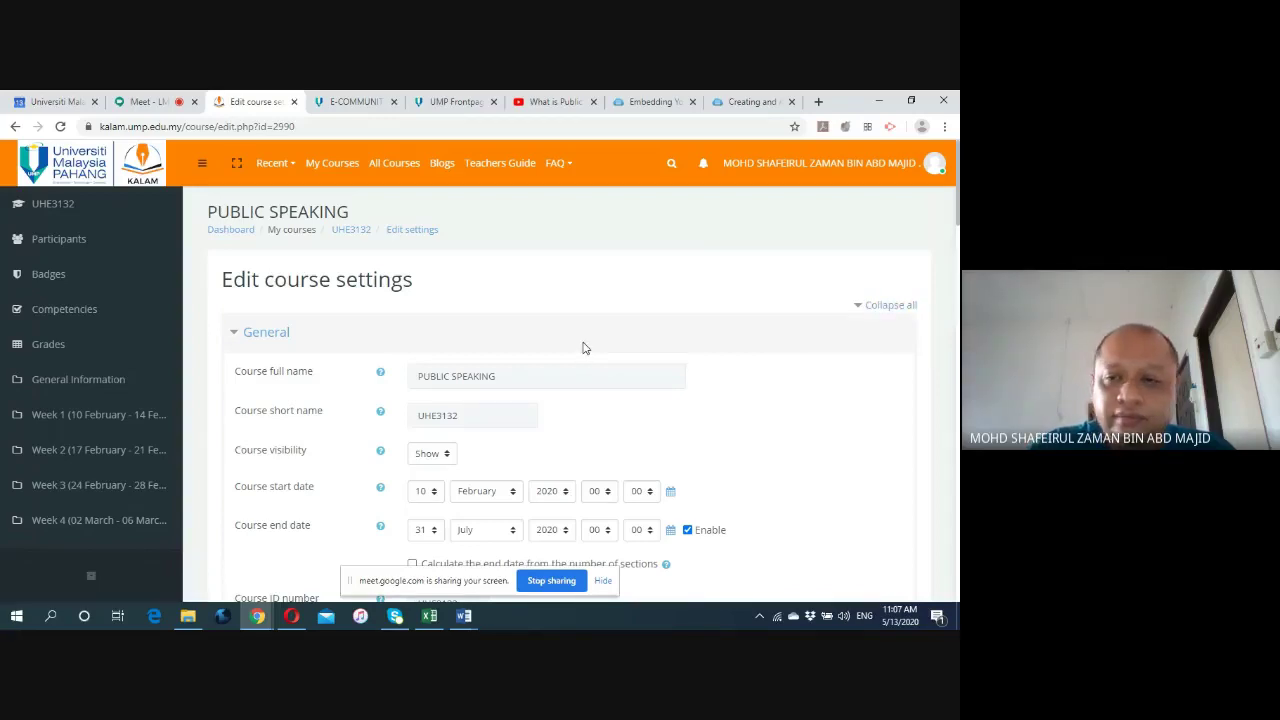
pyautogui.scroll(-1, 183, 337)
pyautogui.scroll(-1, 183, 337)
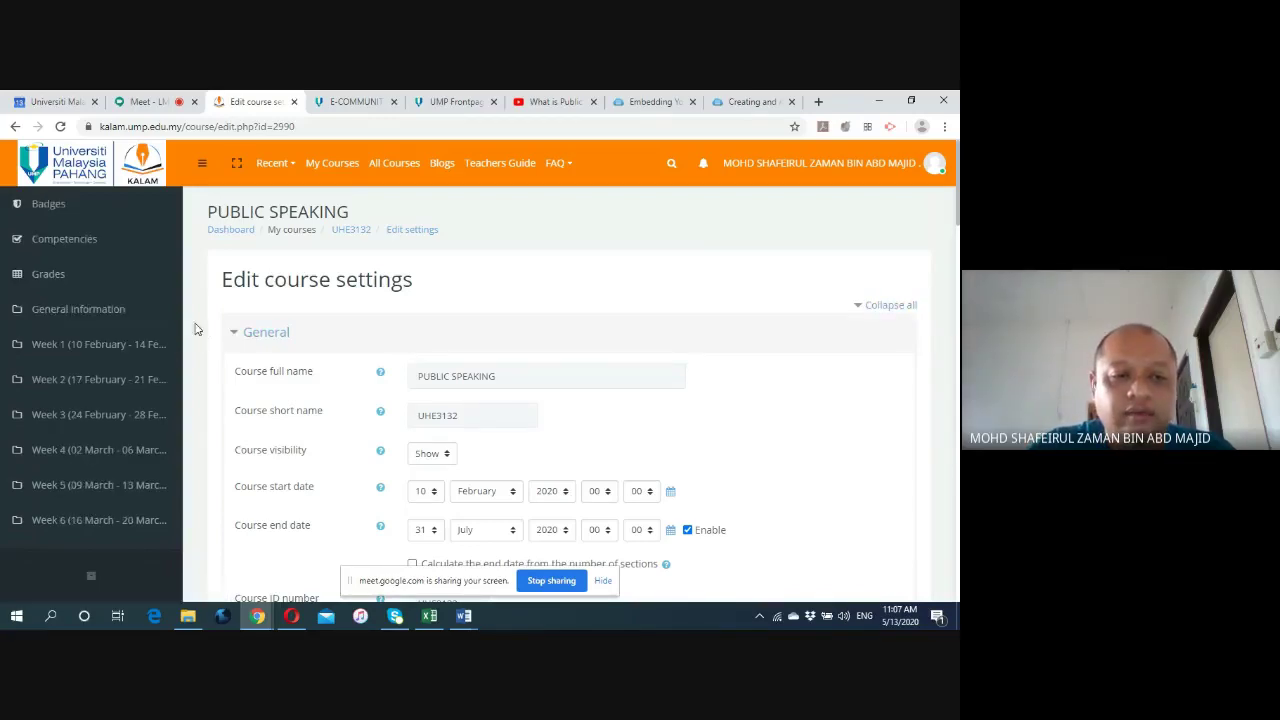
pyautogui.scroll(2, 170, 335)
pyautogui.scroll(-1, 208, 340)
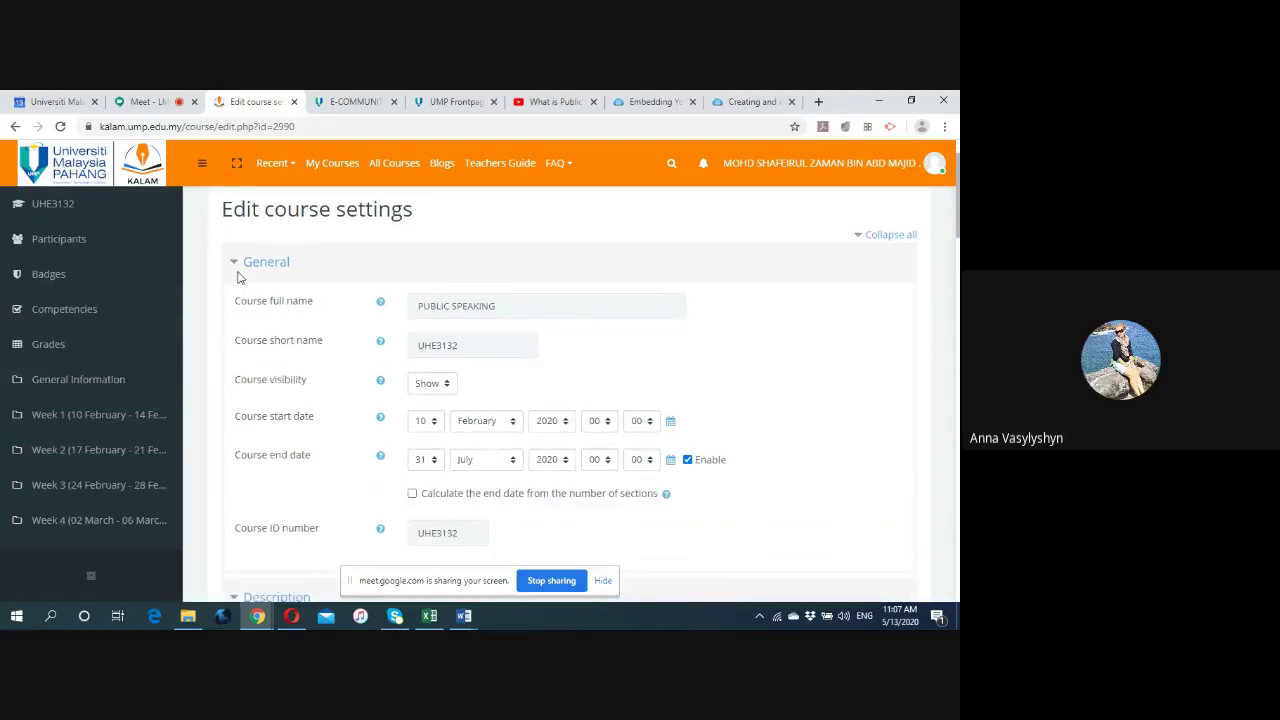
pyautogui.scroll(-1, 240, 280)
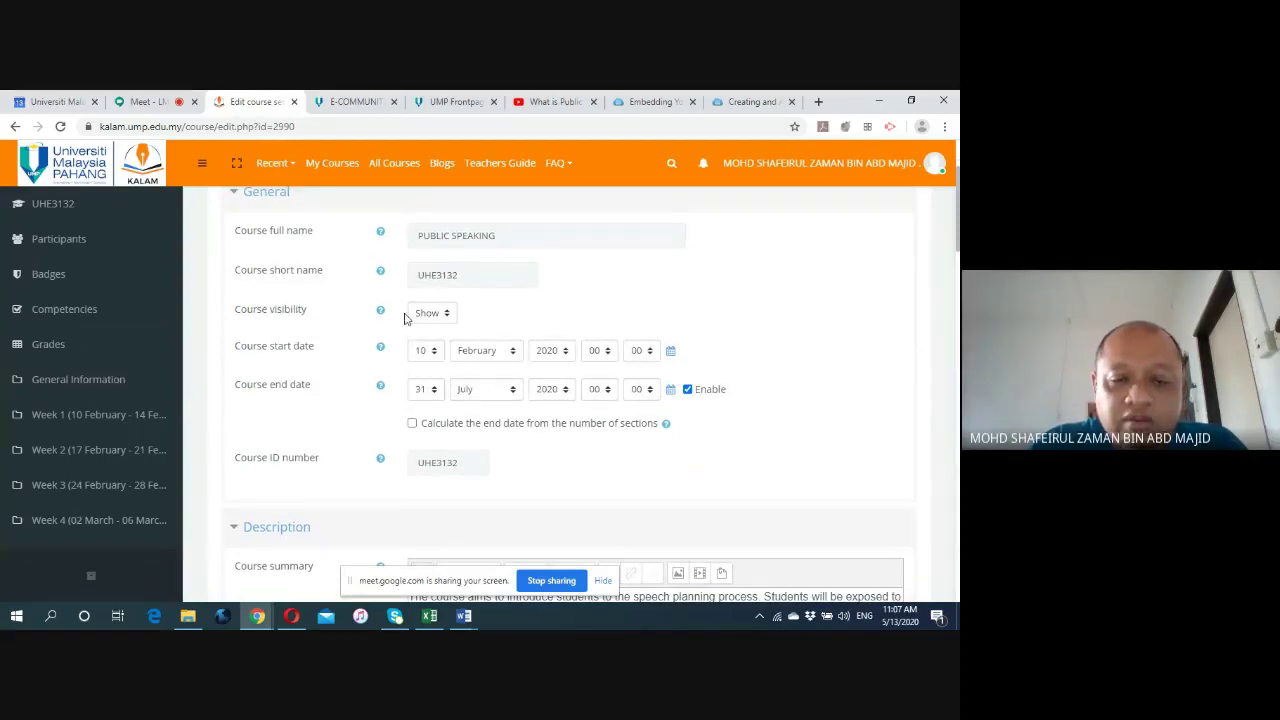
# Toggle Course visibility to Hide and back to Show, then switch to the UMP homepage tab.
pyautogui.click(447, 315)
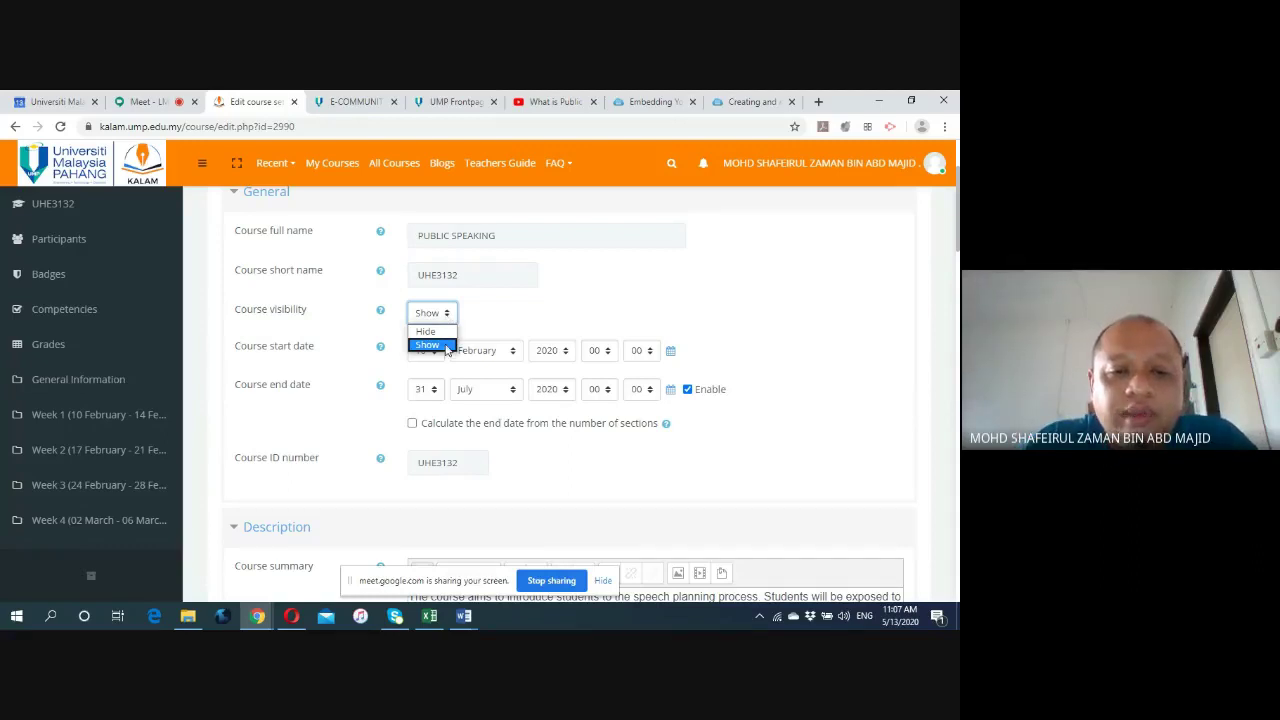
pyautogui.click(487, 325)
pyautogui.click(446, 314)
pyautogui.click(430, 331)
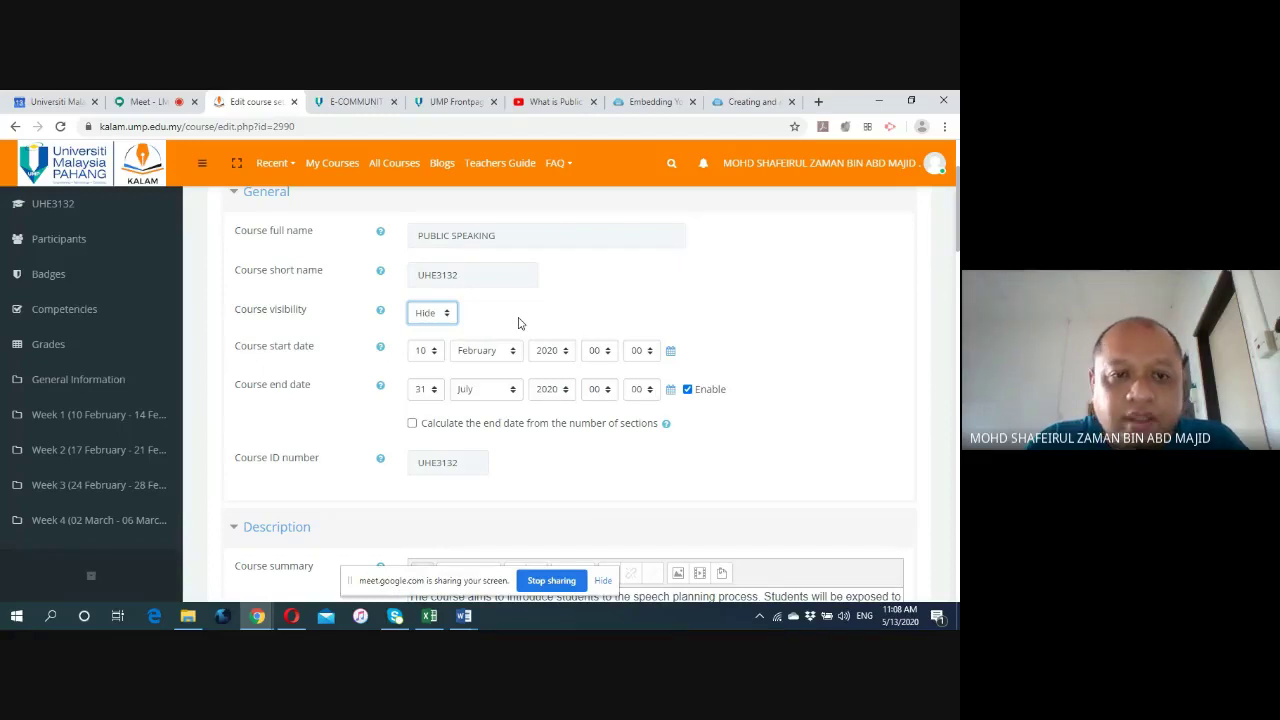
pyautogui.click(449, 316)
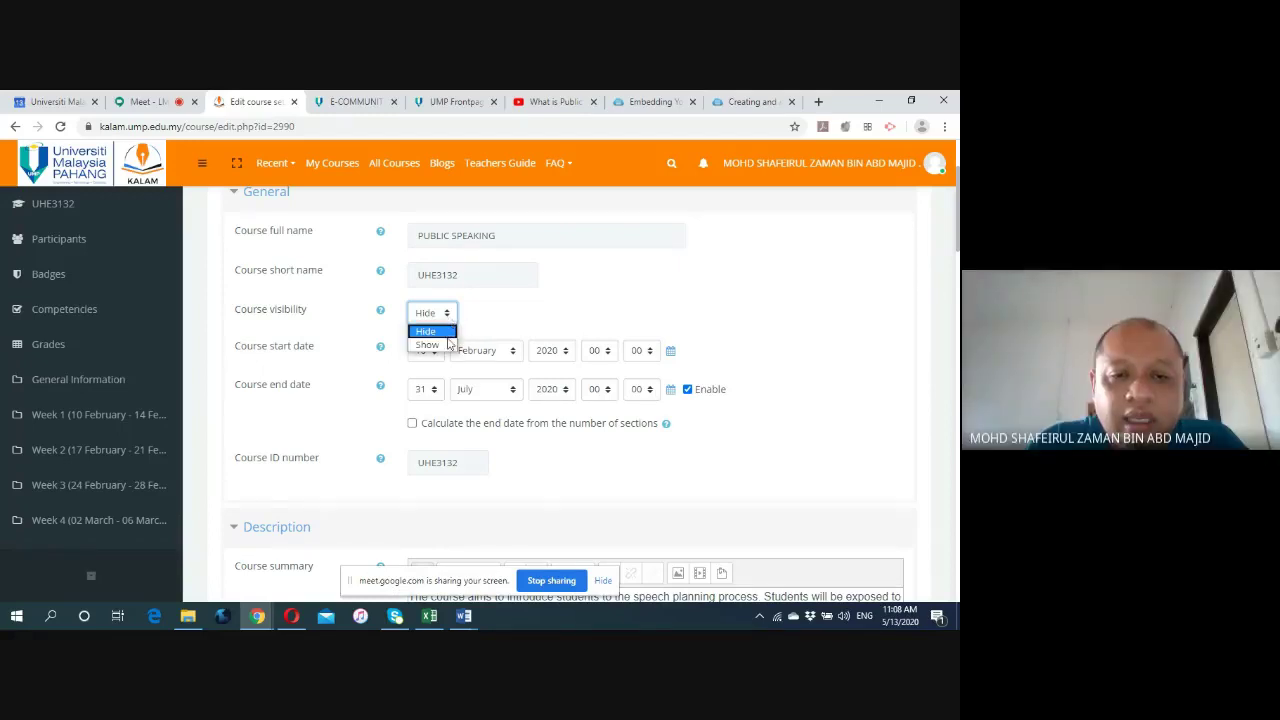
pyautogui.click(428, 344)
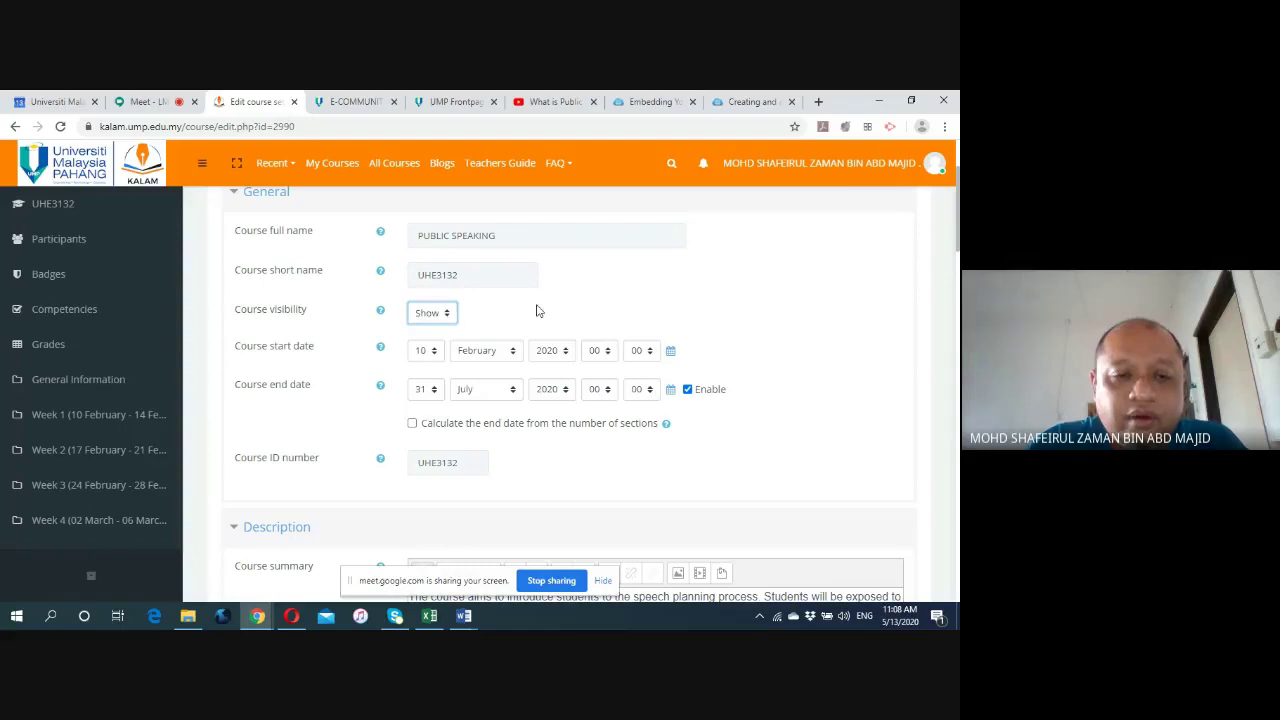
pyautogui.click(536, 311)
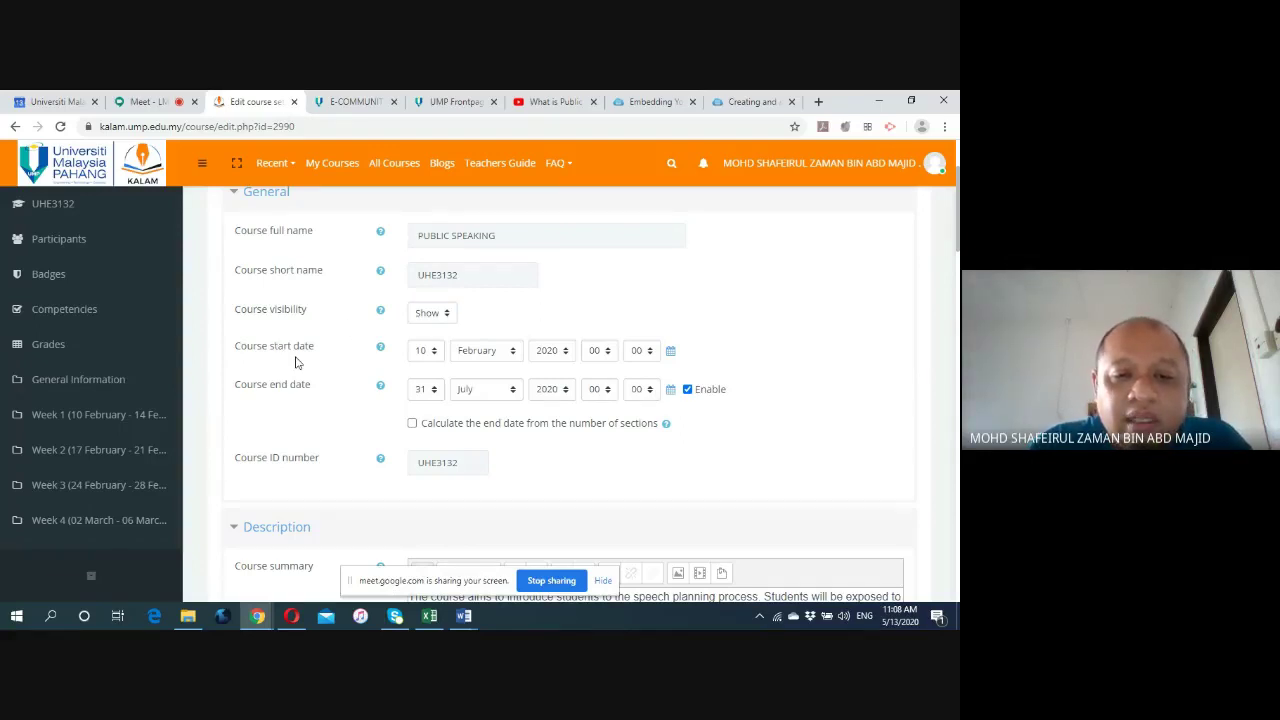
pyautogui.scroll(-1, 295, 362)
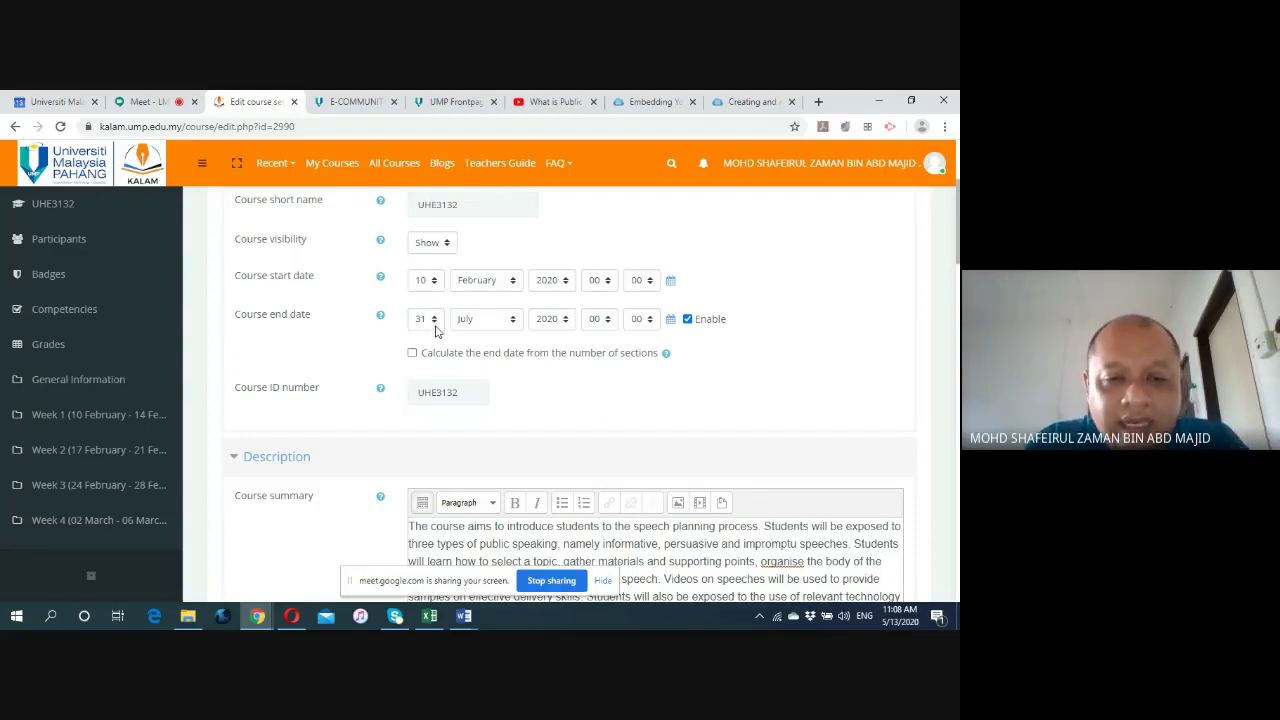
pyautogui.click(450, 102)
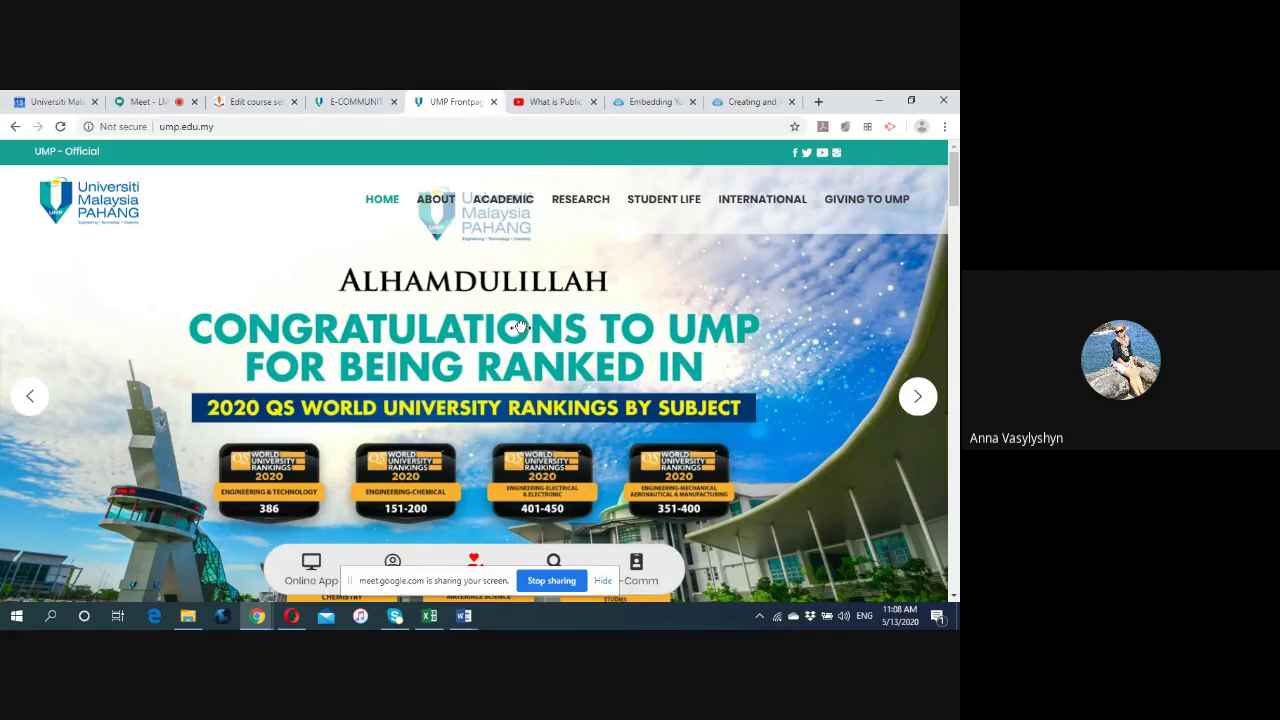
# Open the revised 2019/2020 academic calendar PDF from UMP's Academic Calendar page.
pyautogui.moveTo(505, 203)
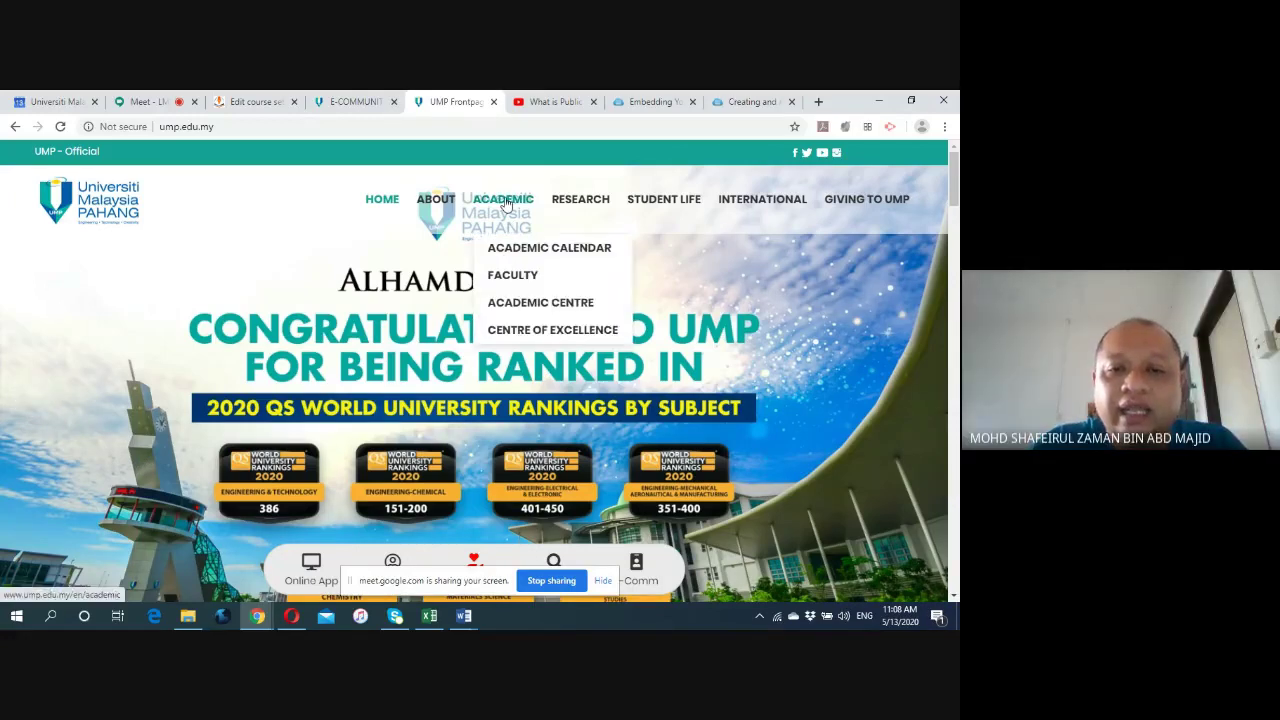
pyautogui.click(513, 248)
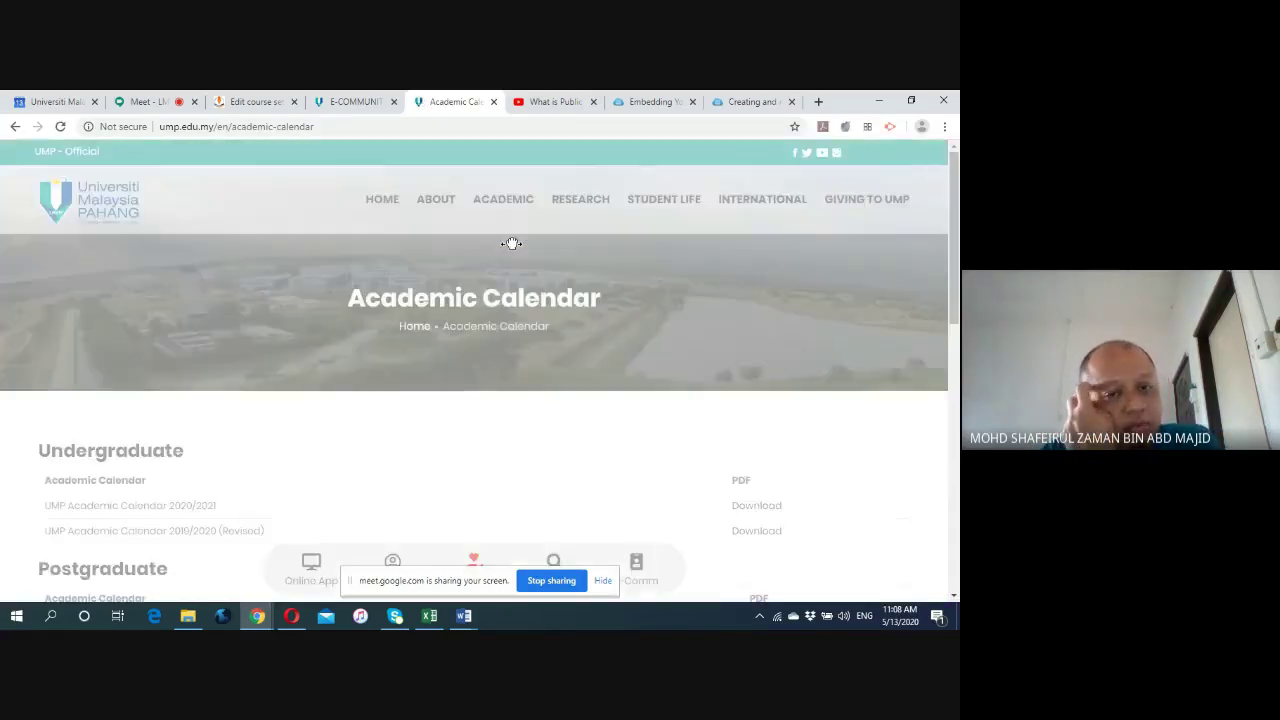
pyautogui.scroll(-2, 528, 346)
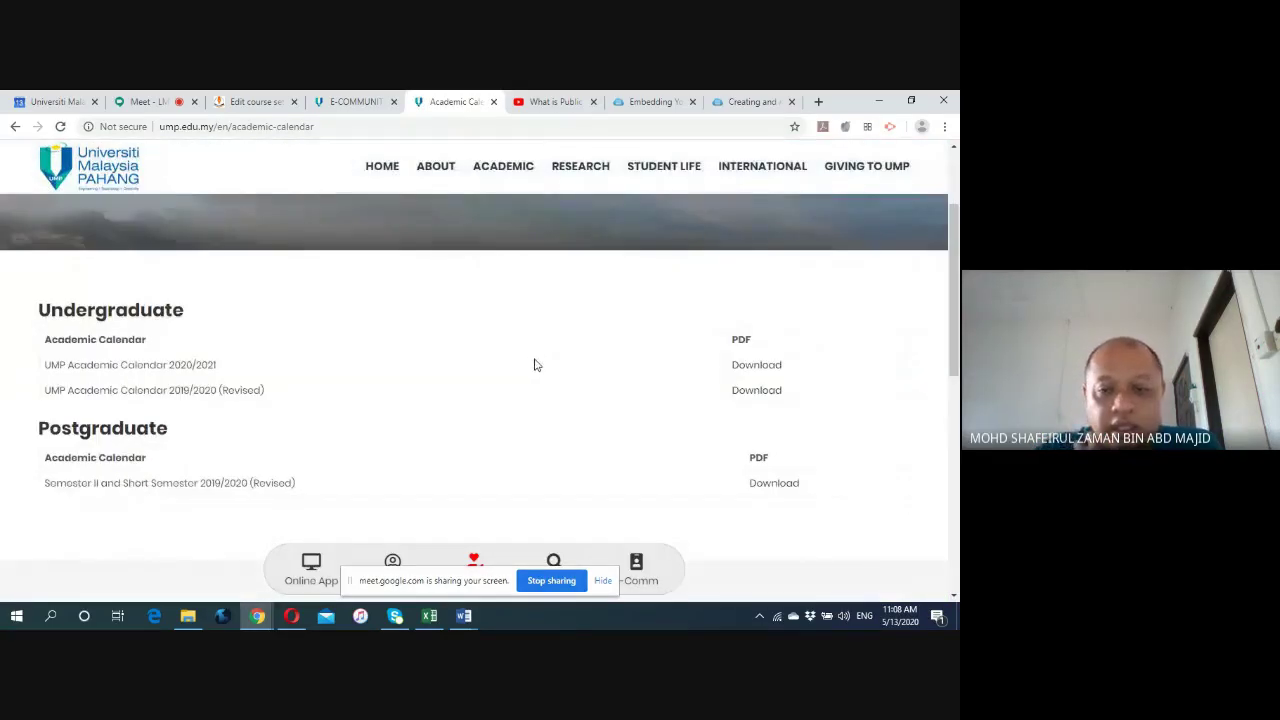
pyautogui.click(757, 390)
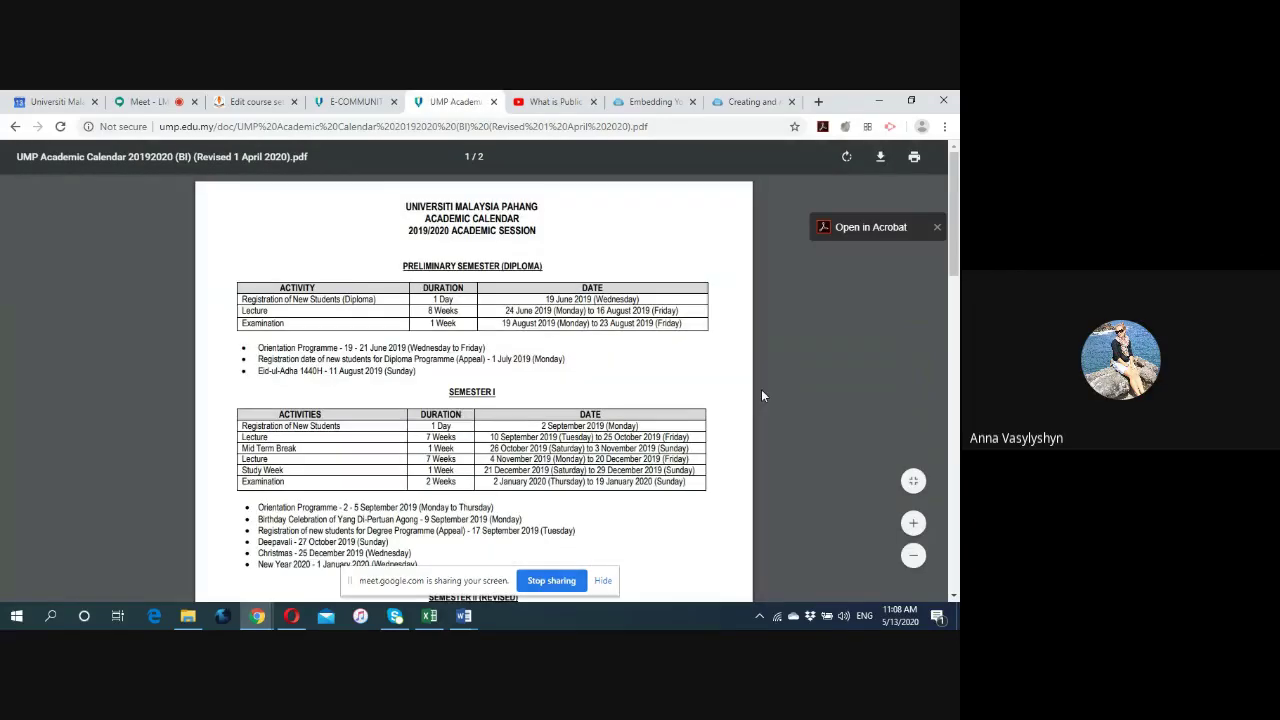
# Highlight the 31 July 2020 lecture end date, then return to the course settings tab.
pyautogui.scroll(-3, 762, 394)
pyautogui.scroll(-3, 763, 400)
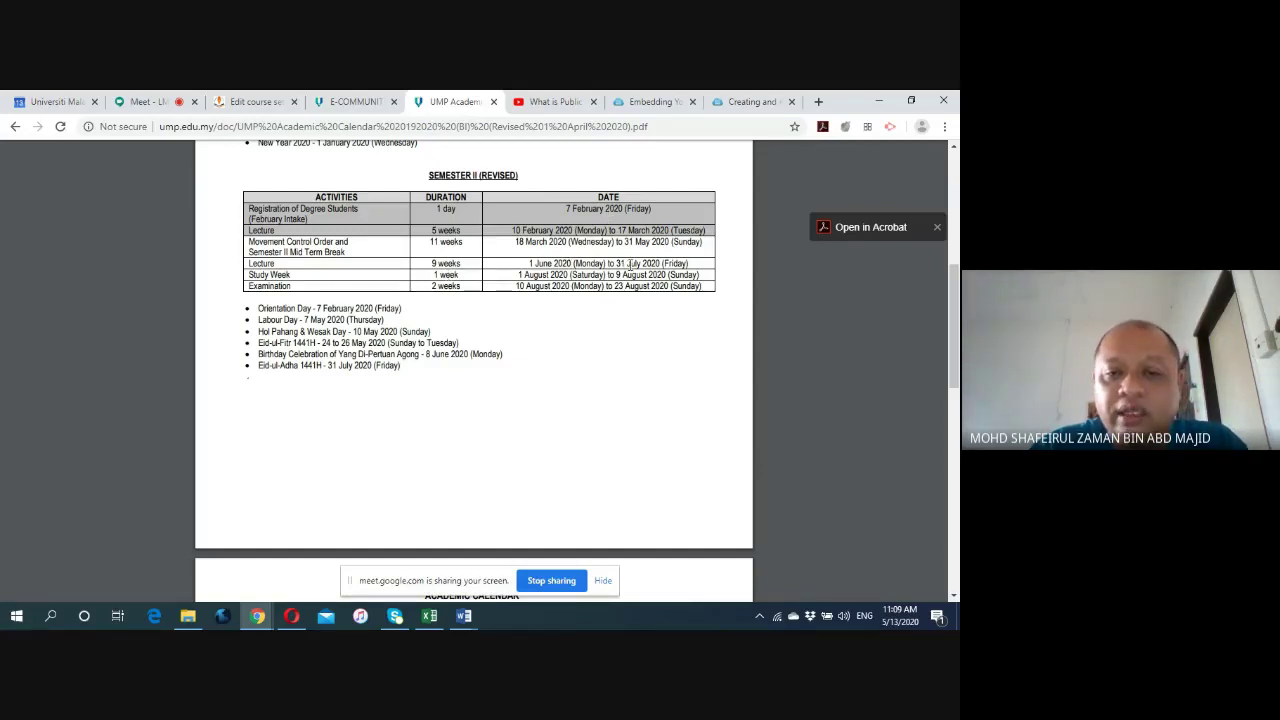
pyautogui.moveTo(609, 264); pyautogui.dragTo(688, 264)
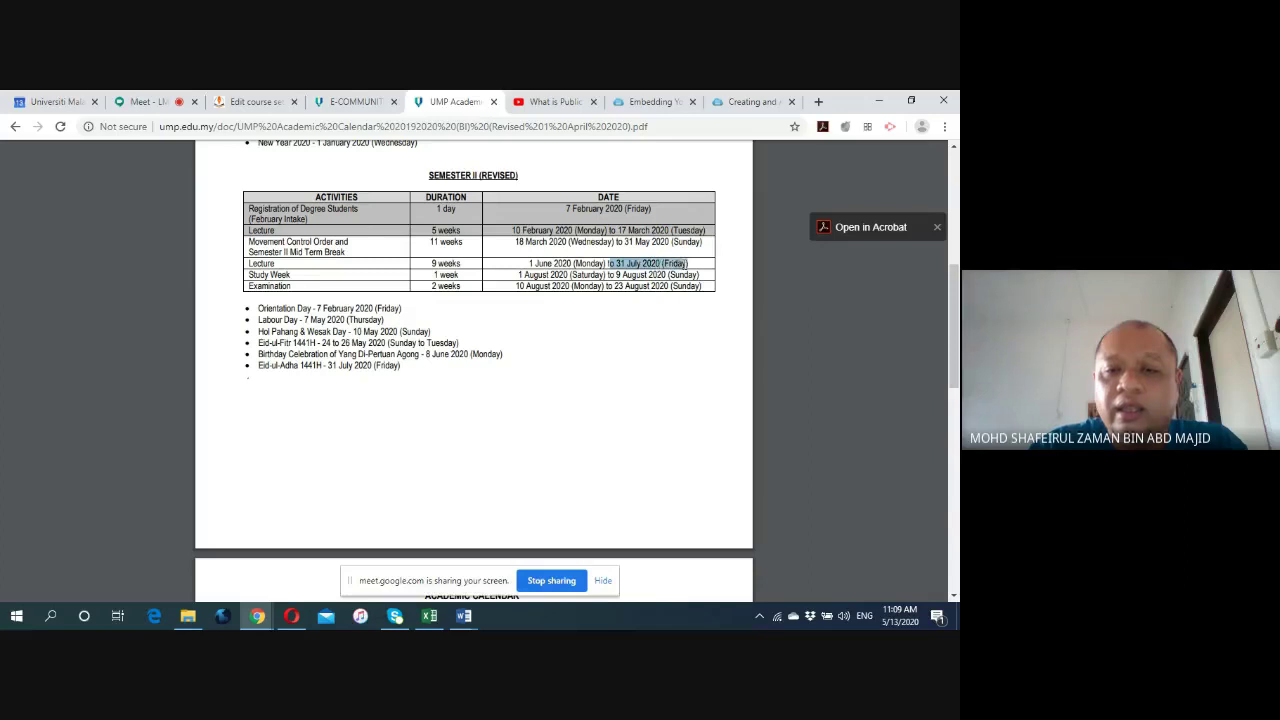
pyautogui.click(226, 104)
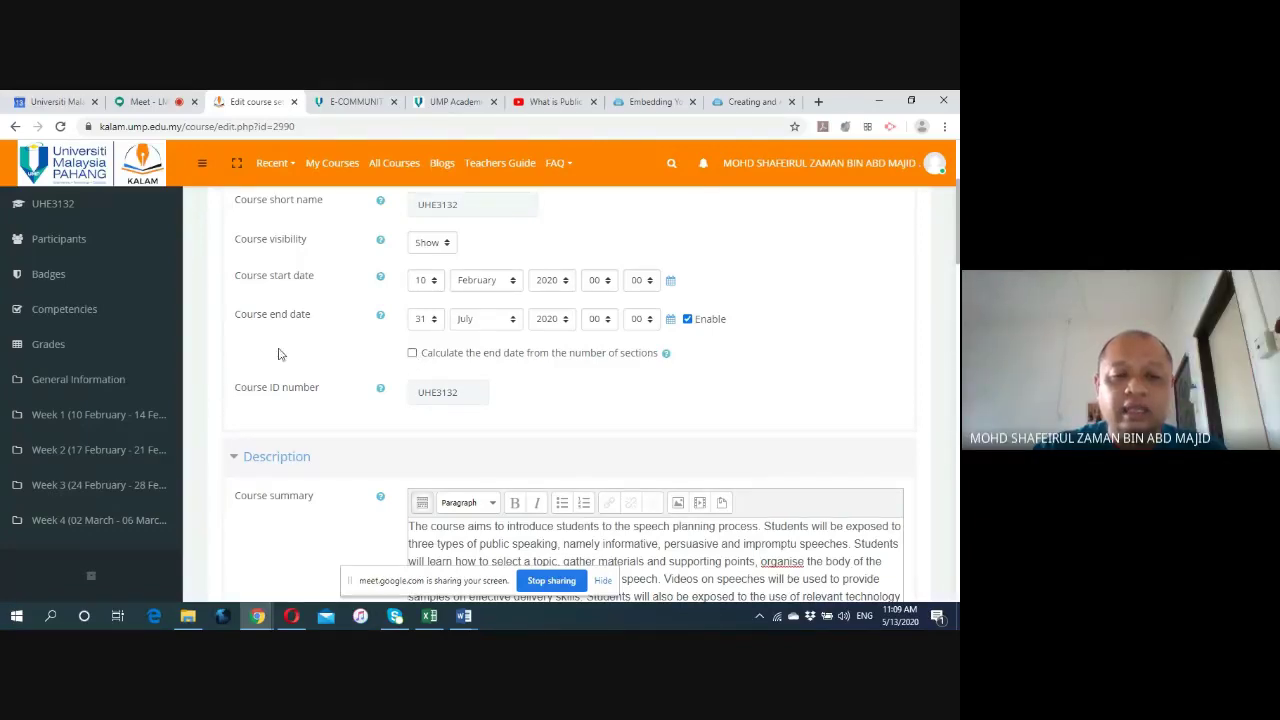
pyautogui.scroll(-2, 253, 345)
pyautogui.scroll(-1, 253, 346)
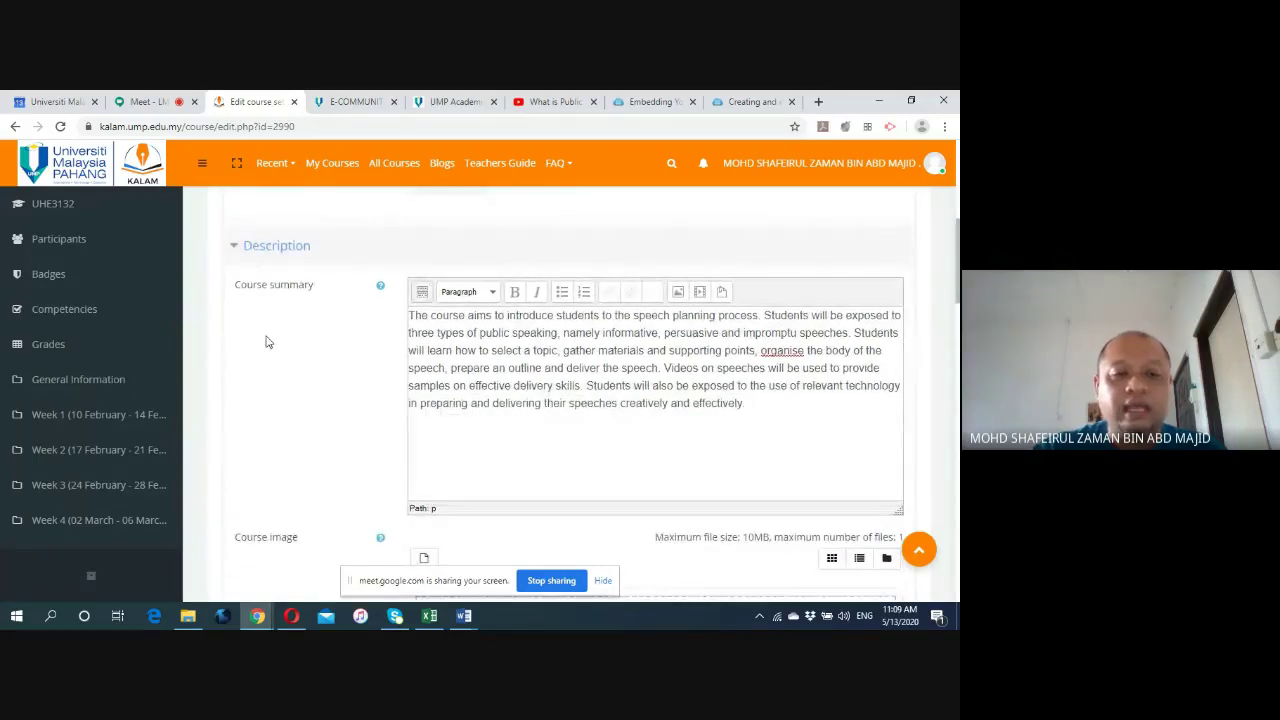
pyautogui.scroll(6, 264, 337)
pyautogui.scroll(-1, 266, 316)
pyautogui.scroll(-5, 265, 316)
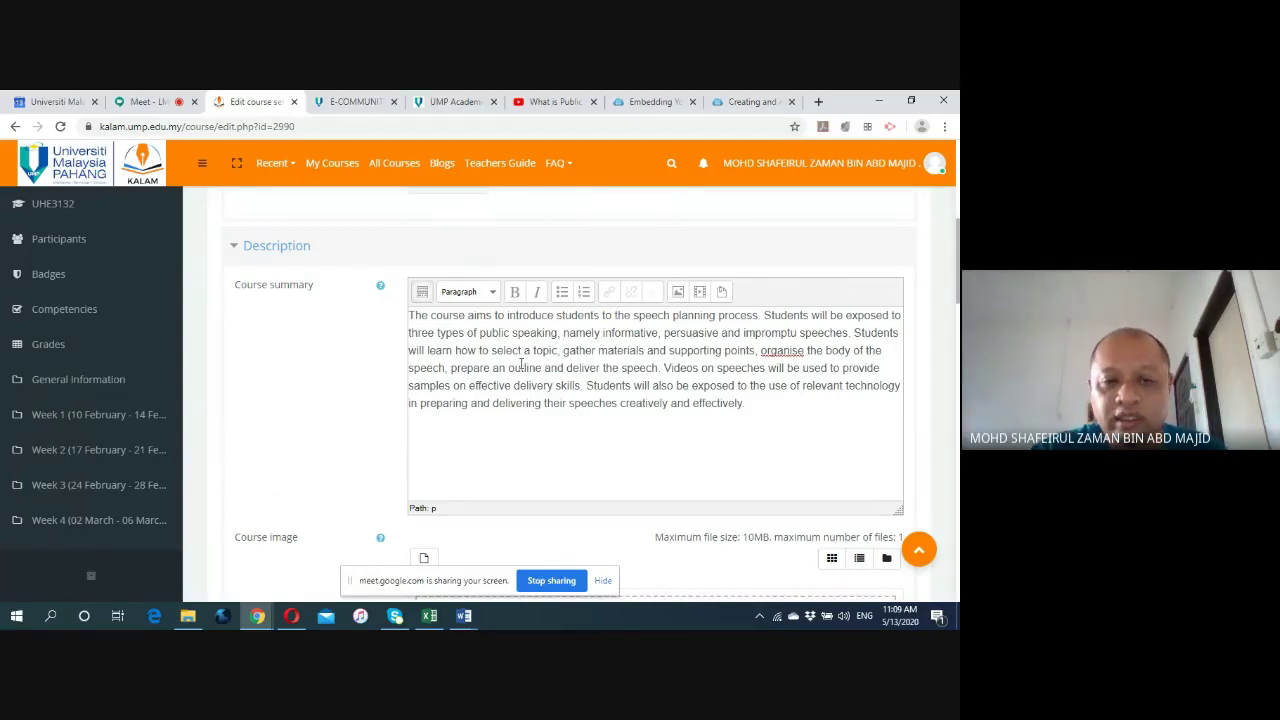
# View the Course Synopsis in cell C25 of the UHE3132 teaching plan, then return to Chrome.
pyautogui.click(428, 617)
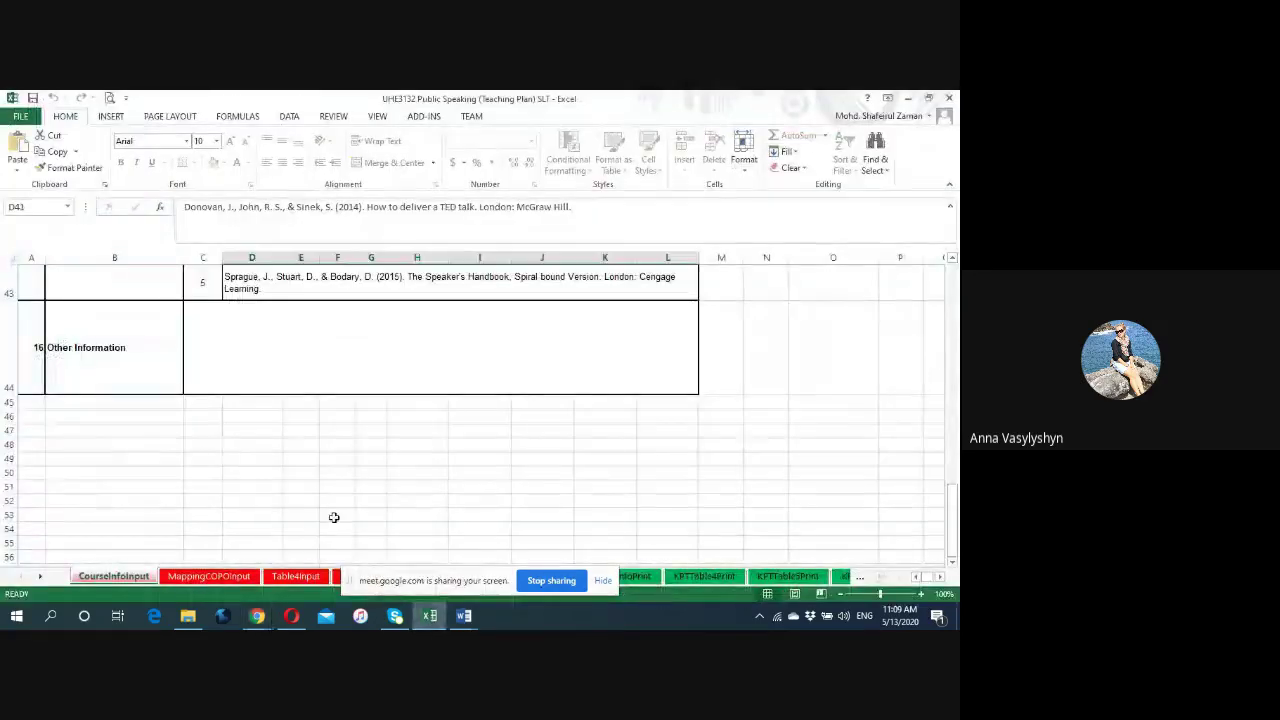
pyautogui.scroll(6, 259, 457)
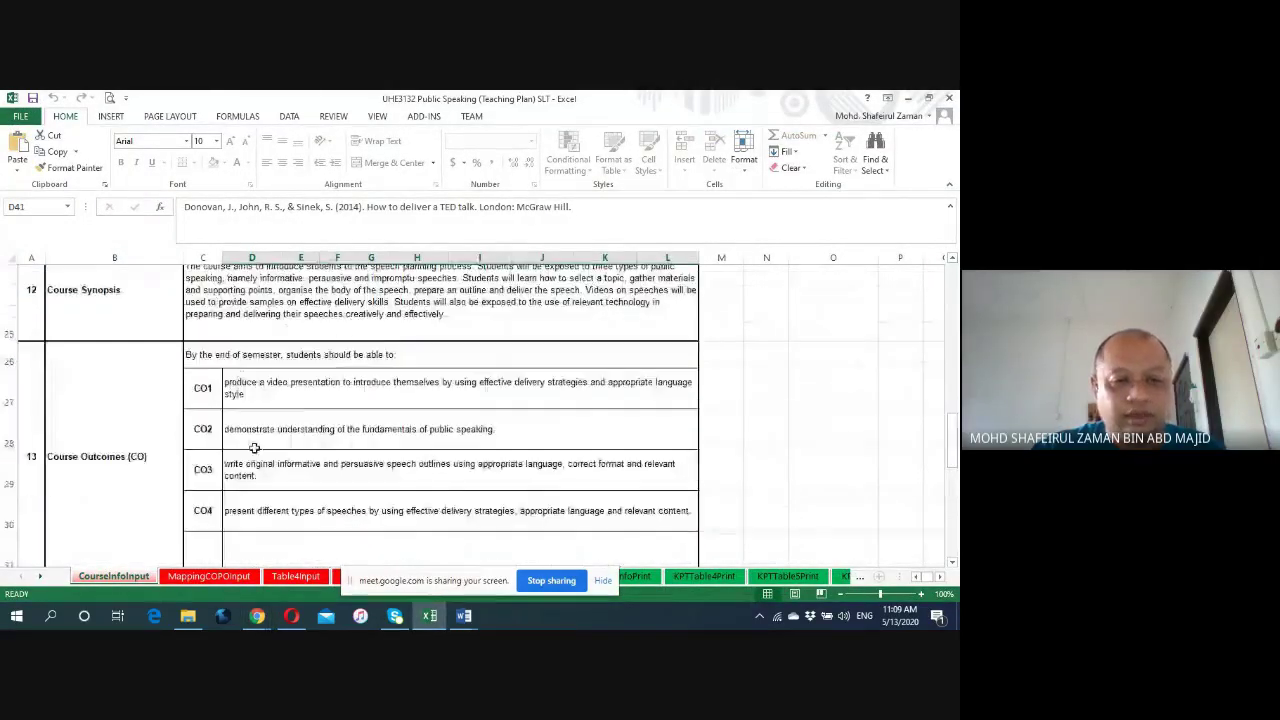
pyautogui.scroll(1, 255, 448)
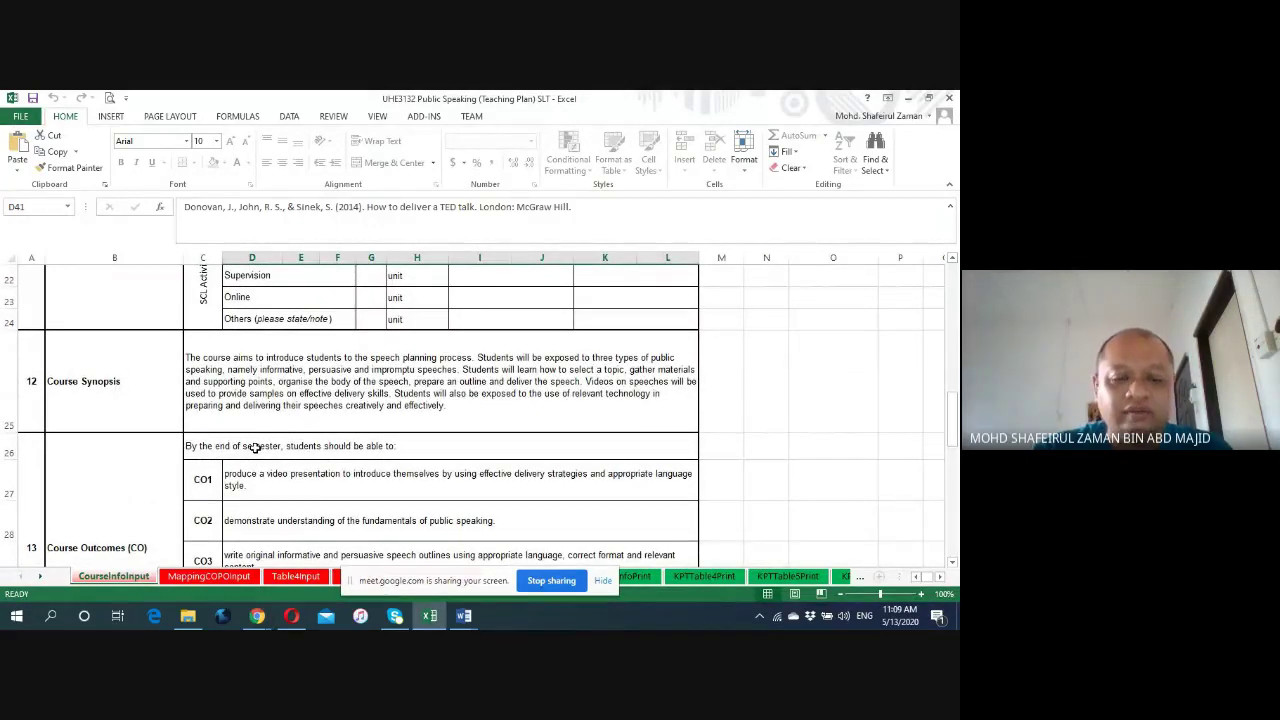
pyautogui.click(245, 382)
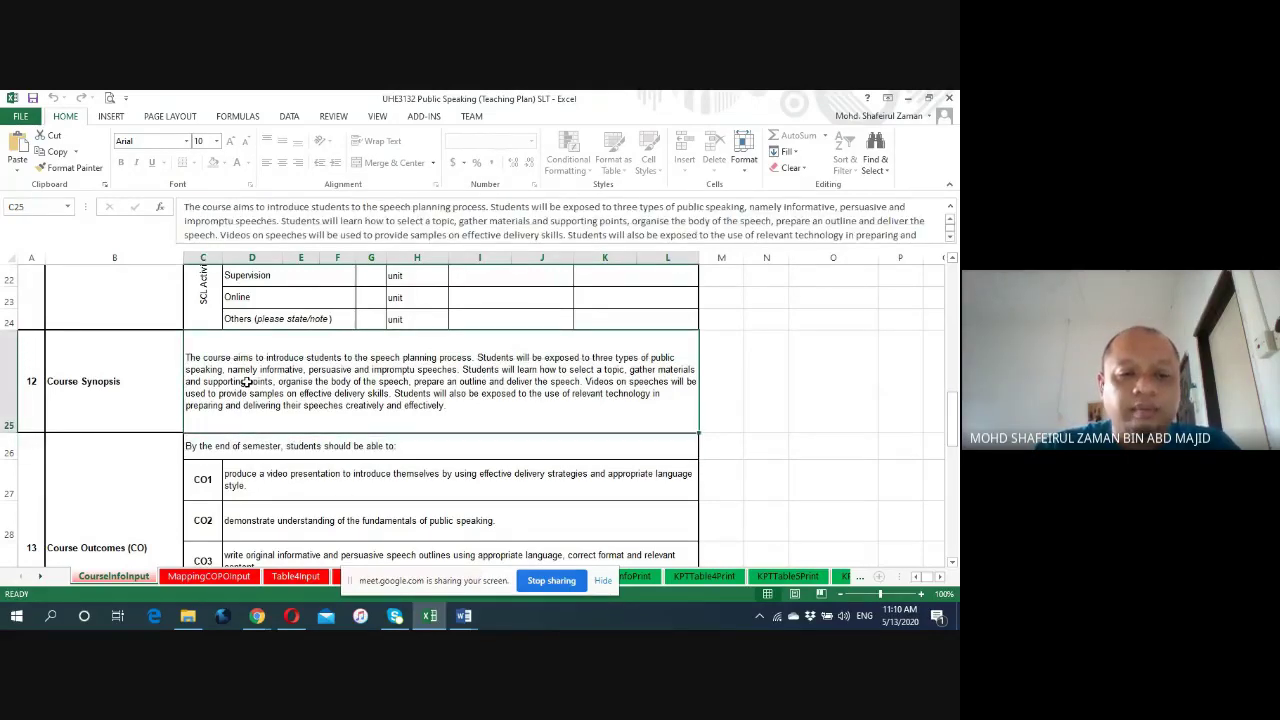
pyautogui.click(257, 615)
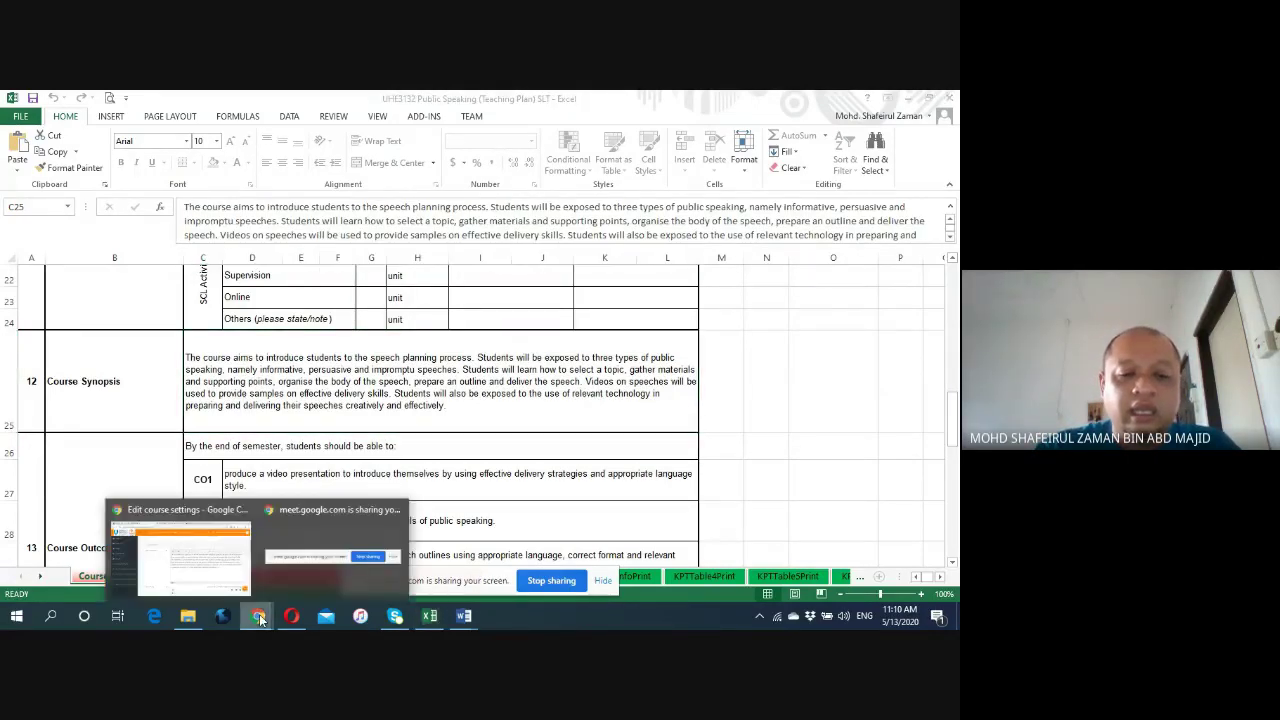
pyautogui.click(249, 582)
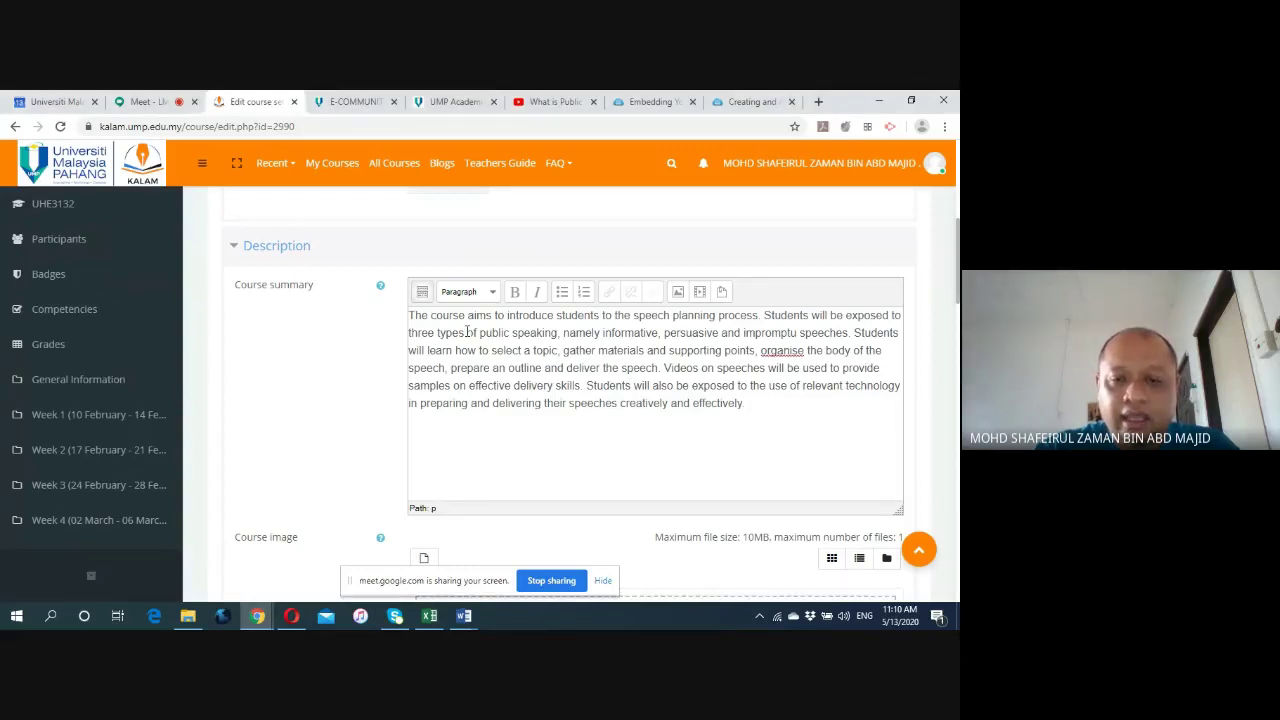
pyautogui.moveTo(786, 403); pyautogui.dragTo(396, 320)
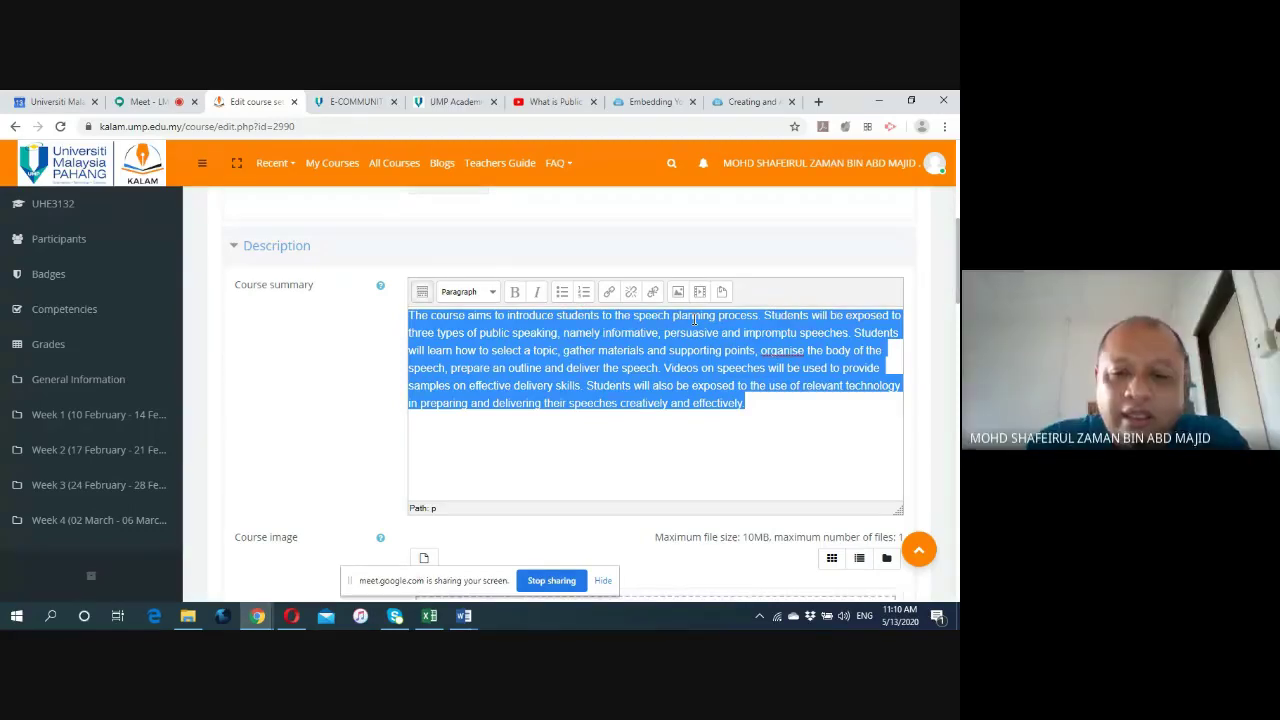
pyautogui.click(256, 365)
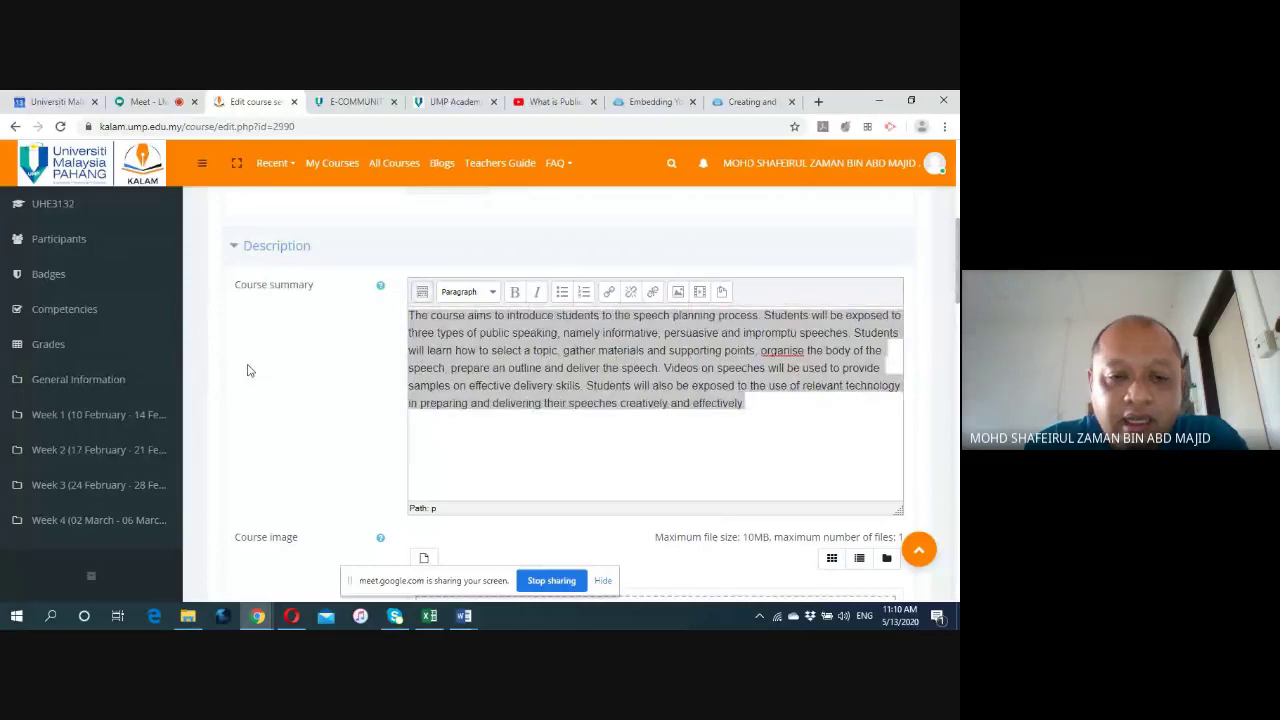
pyautogui.scroll(-2, 256, 365)
pyautogui.scroll(-1, 254, 364)
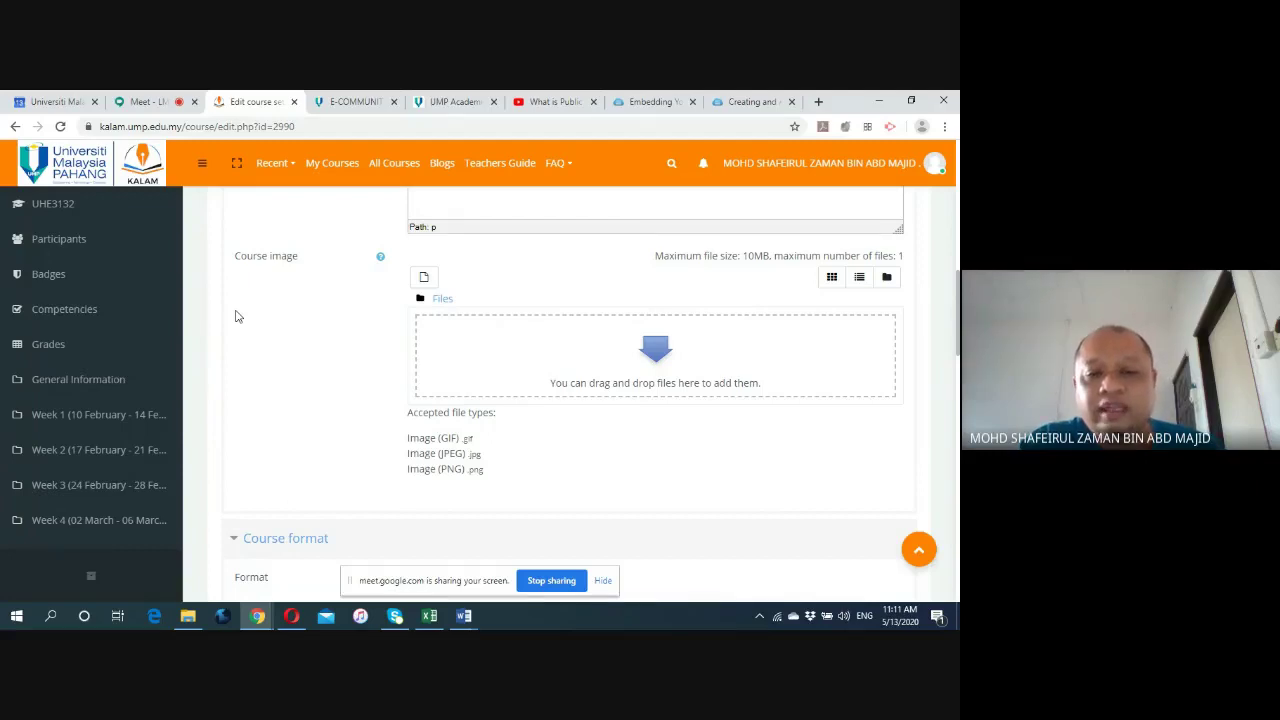
# Check the Course format list, keeping Weekly format, then switch to the Public Speaking weekly planner in Word.
pyautogui.scroll(-3, 240, 315)
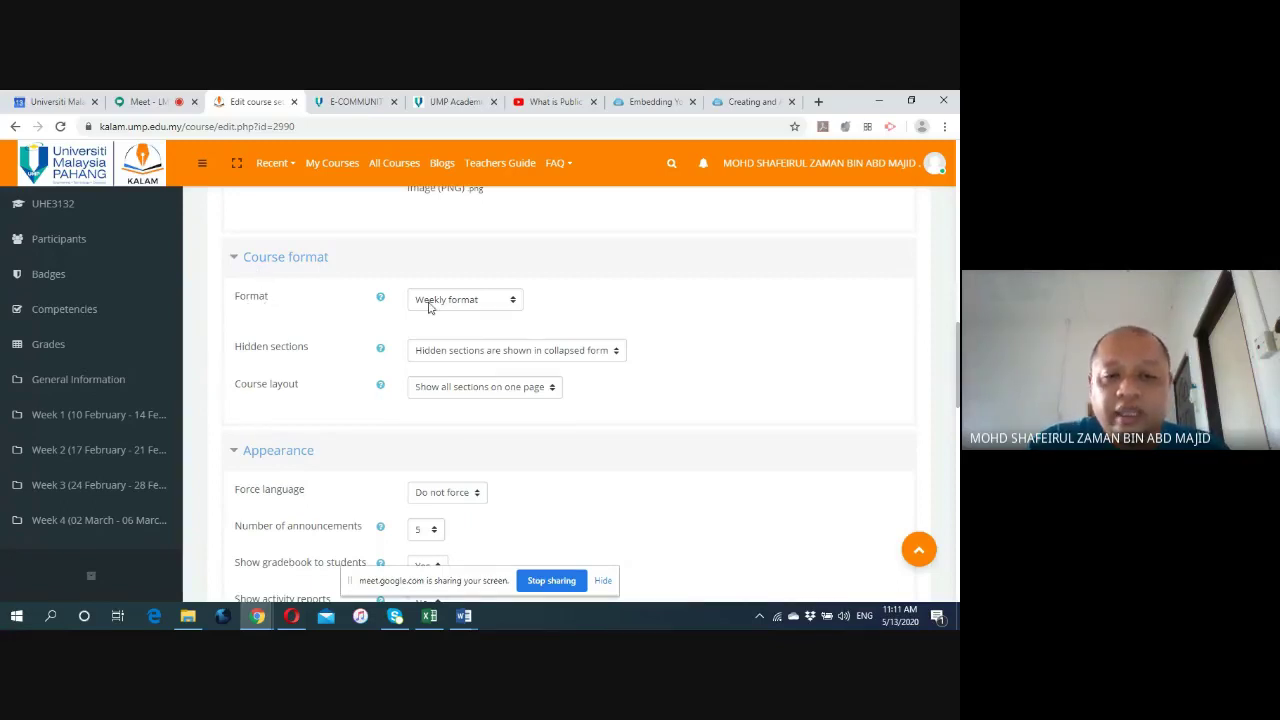
pyautogui.click(514, 305)
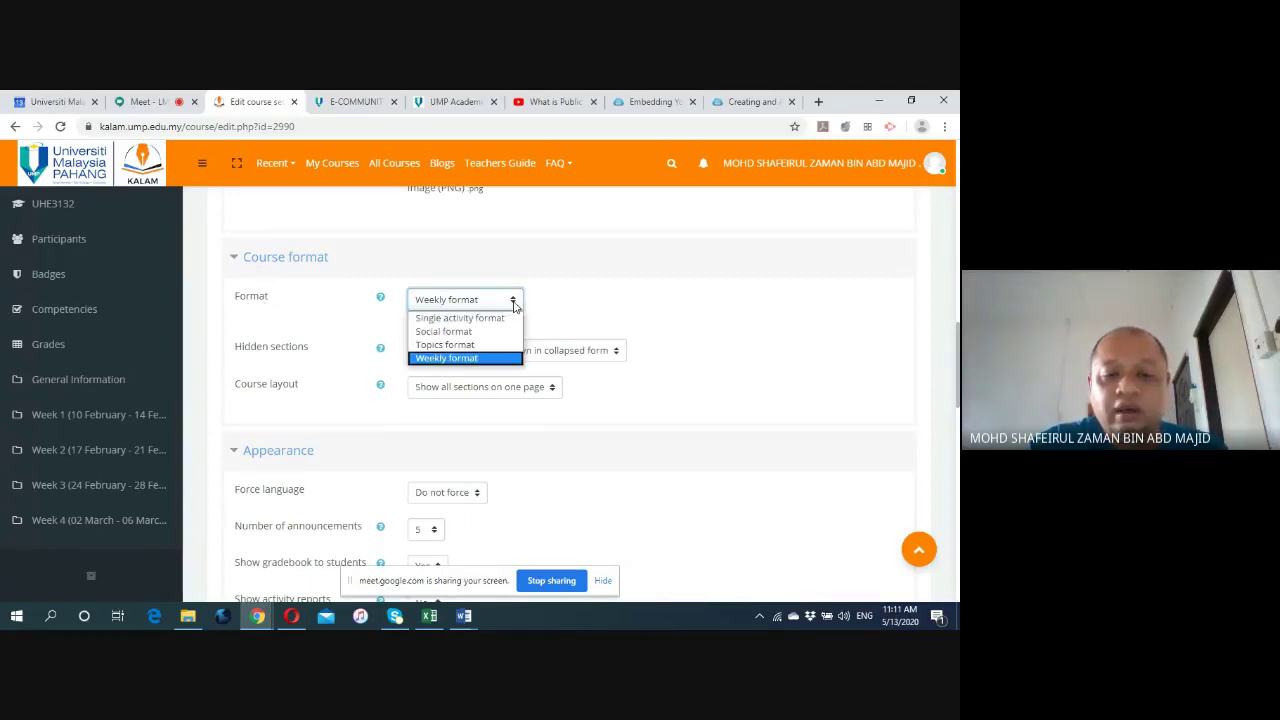
pyautogui.click(515, 305)
pyautogui.click(516, 306)
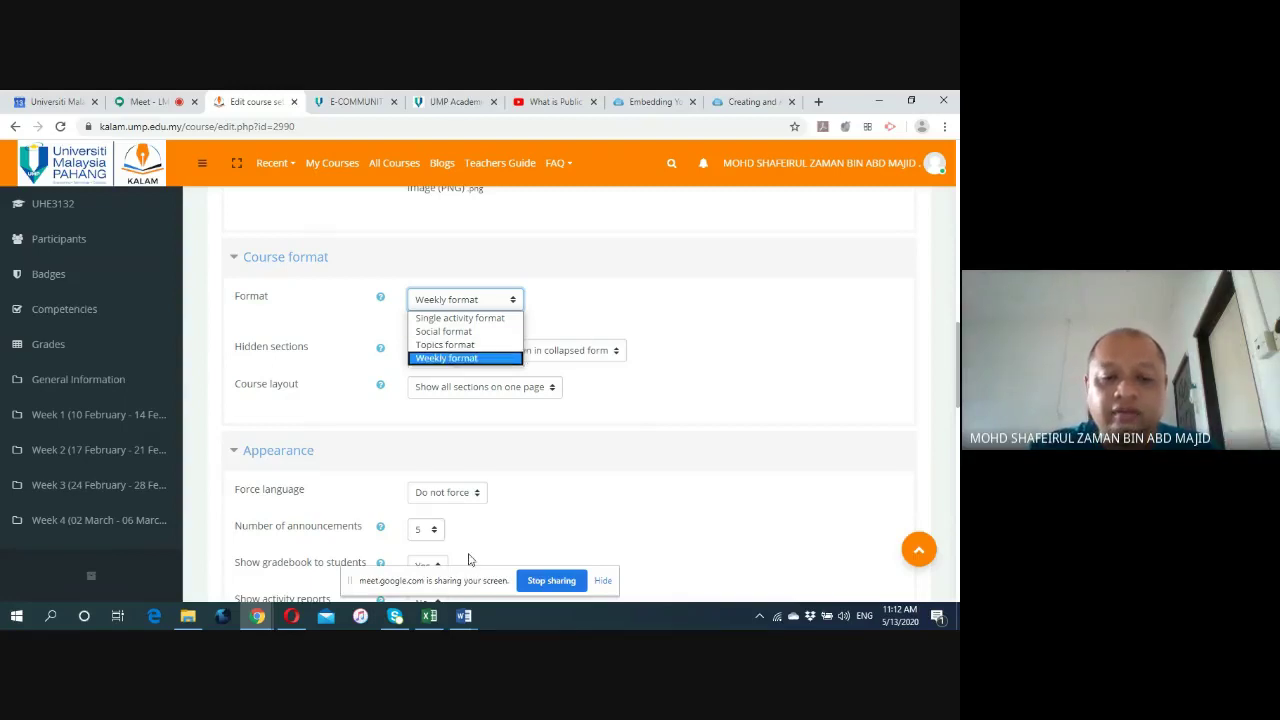
pyautogui.click(464, 616)
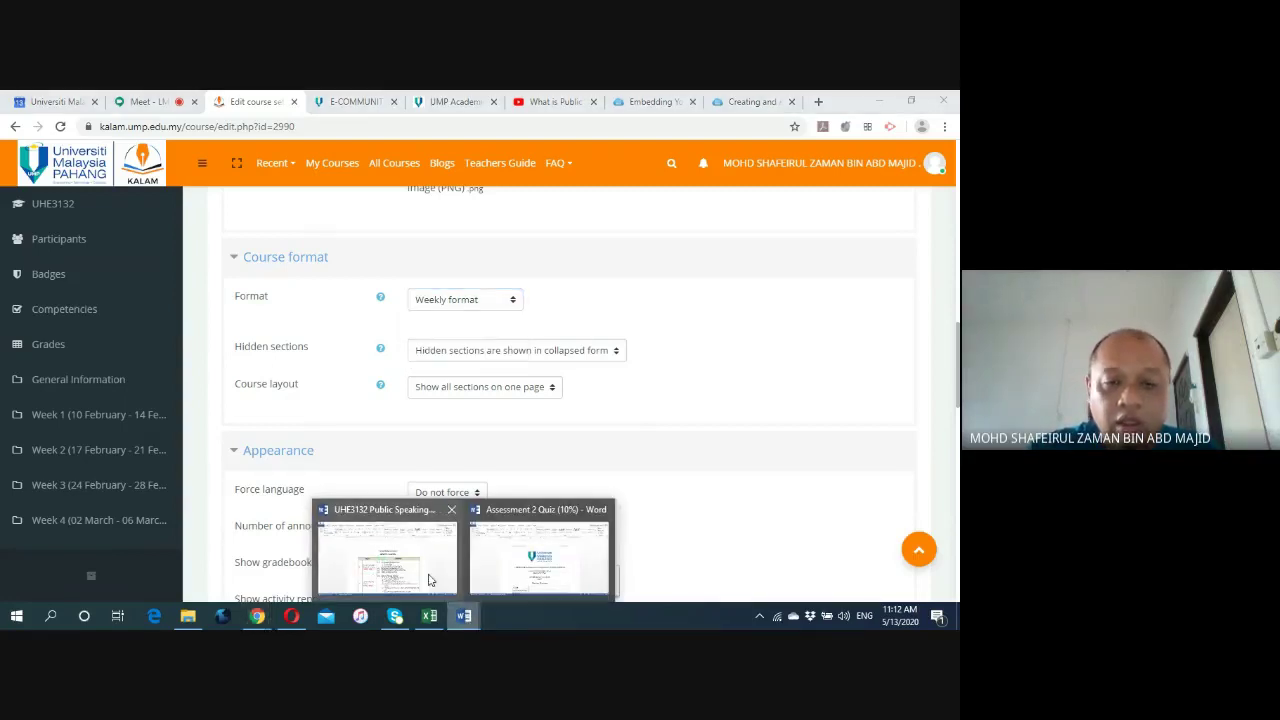
pyautogui.click(429, 580)
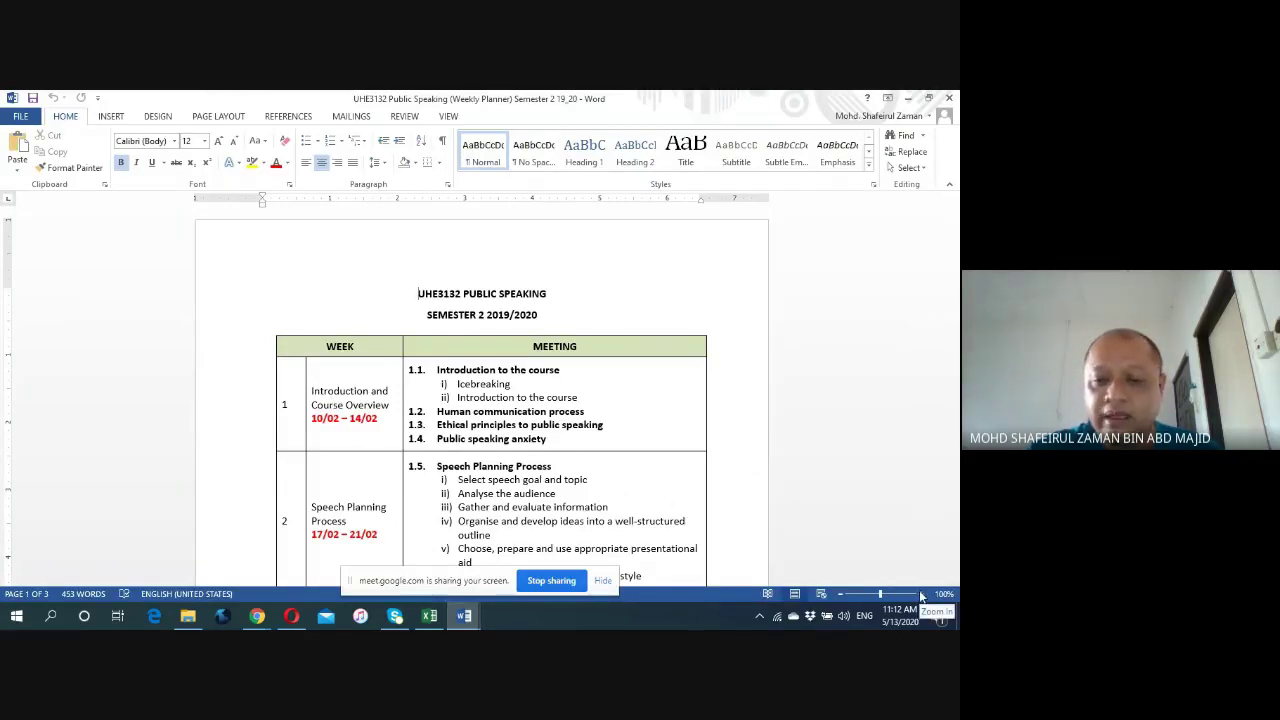
pyautogui.click(921, 595)
pyautogui.click(921, 595)
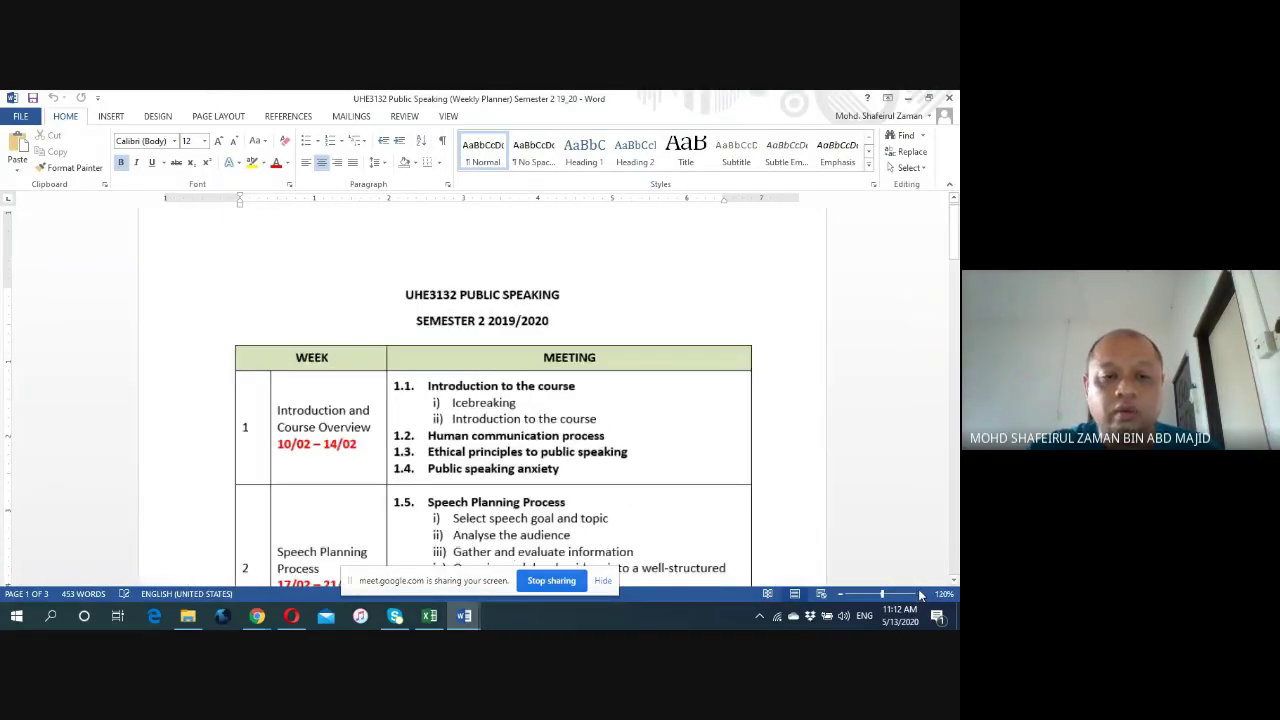
pyautogui.scroll(-3, 790, 416)
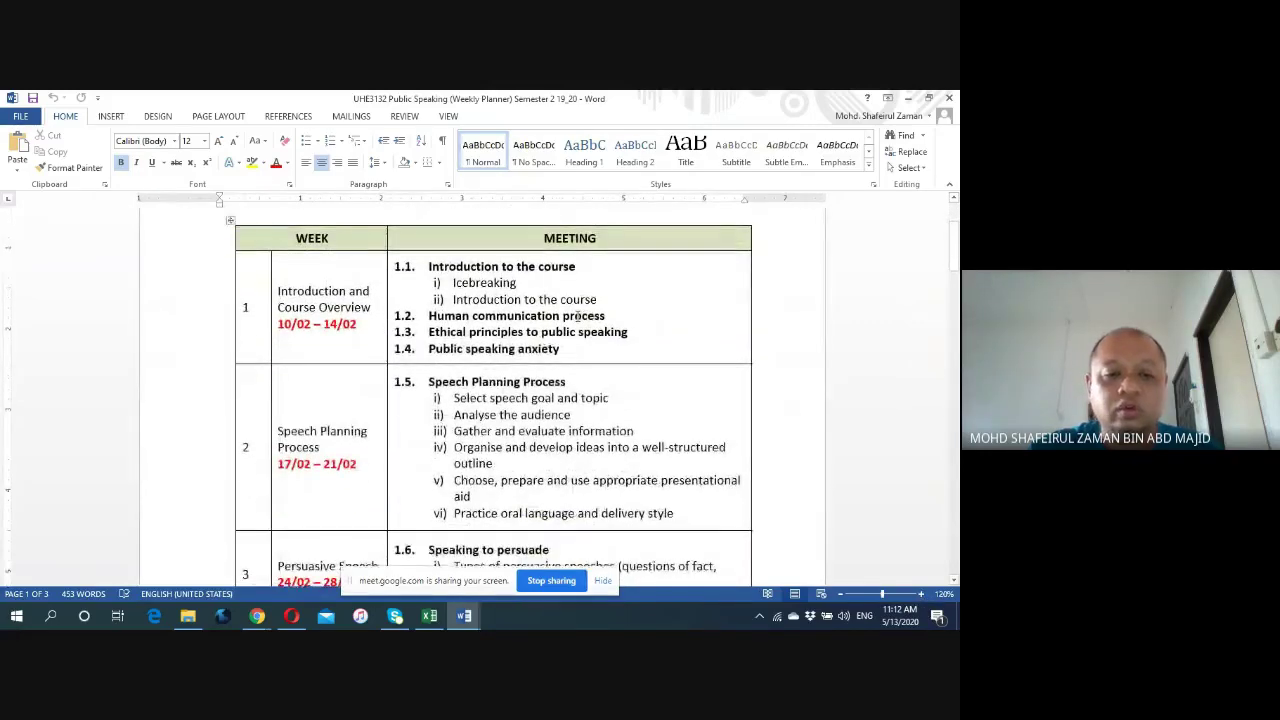
pyautogui.scroll(-2, 790, 416)
pyautogui.scroll(-10, 524, 360)
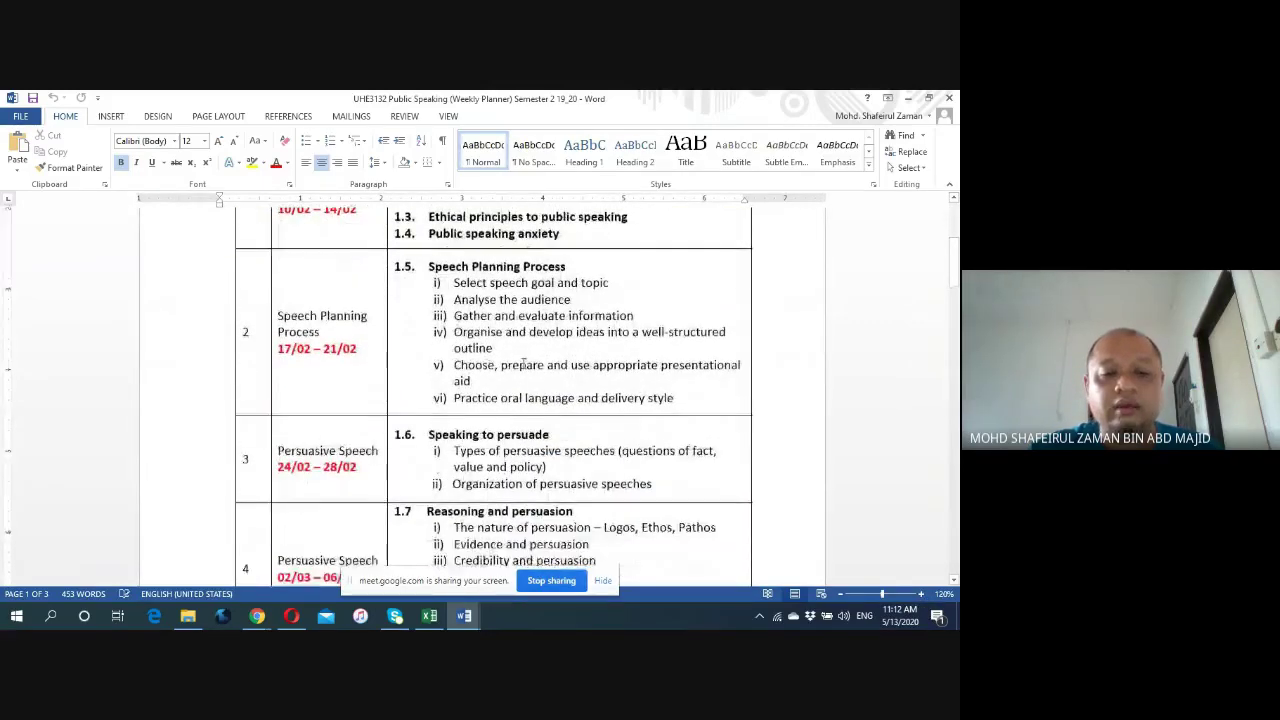
pyautogui.scroll(-12, 524, 368)
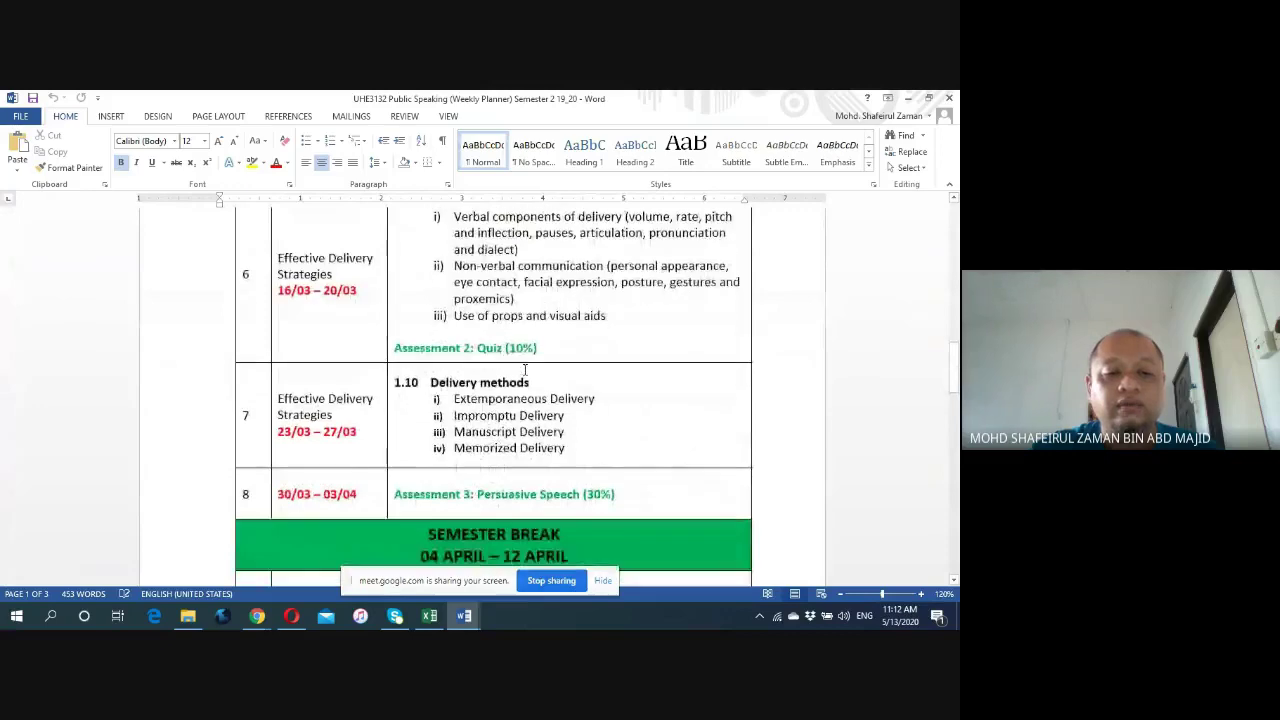
pyautogui.scroll(-6, 524, 370)
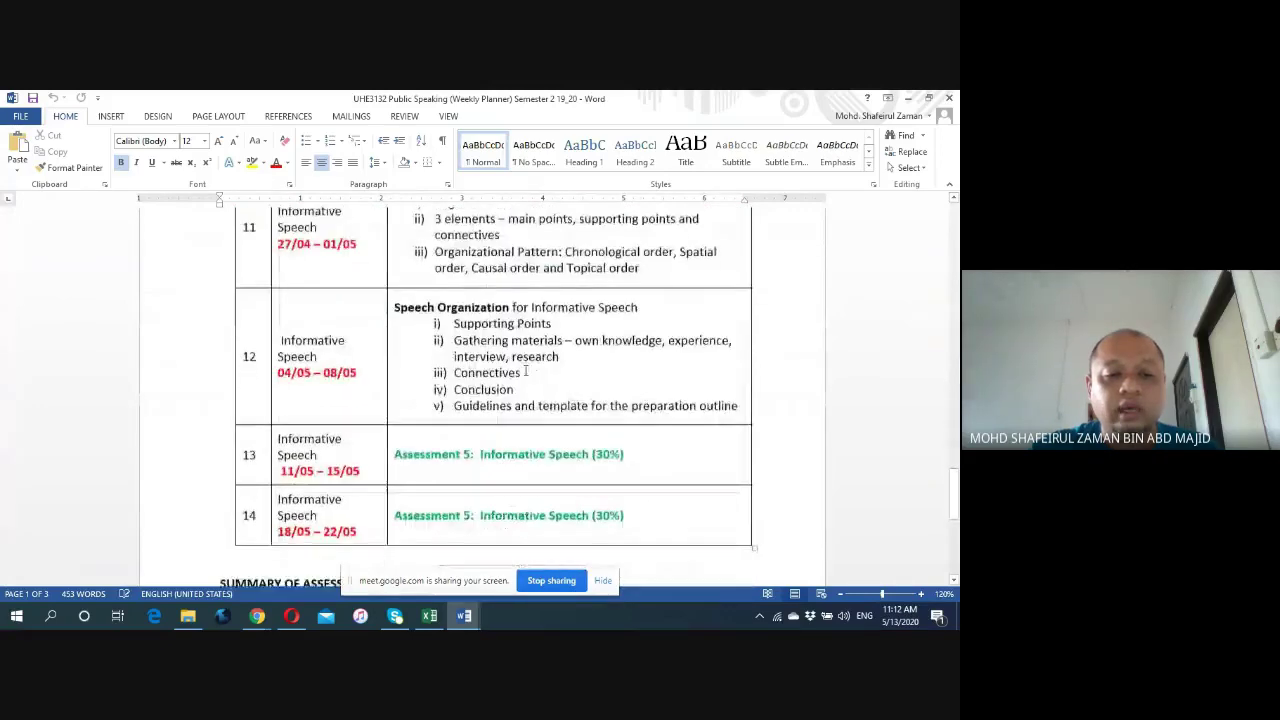
pyautogui.scroll(4, 524, 369)
pyautogui.scroll(12, 524, 368)
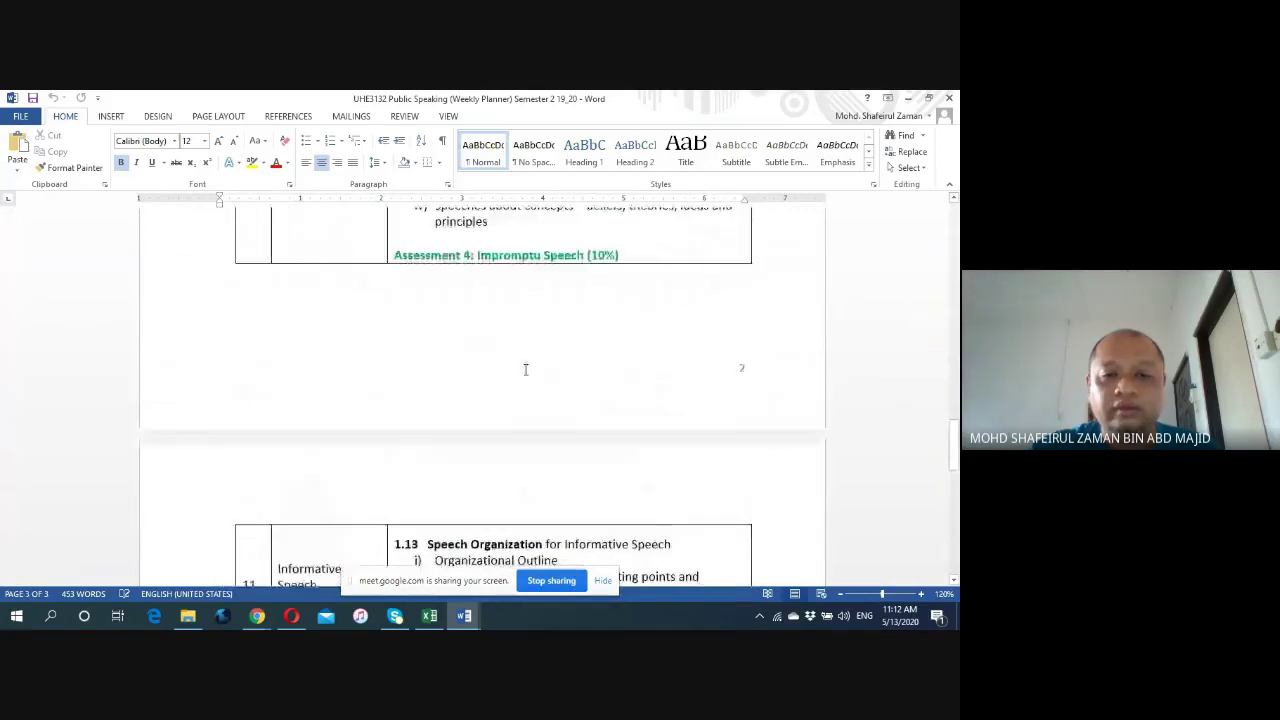
pyautogui.scroll(8, 524, 370)
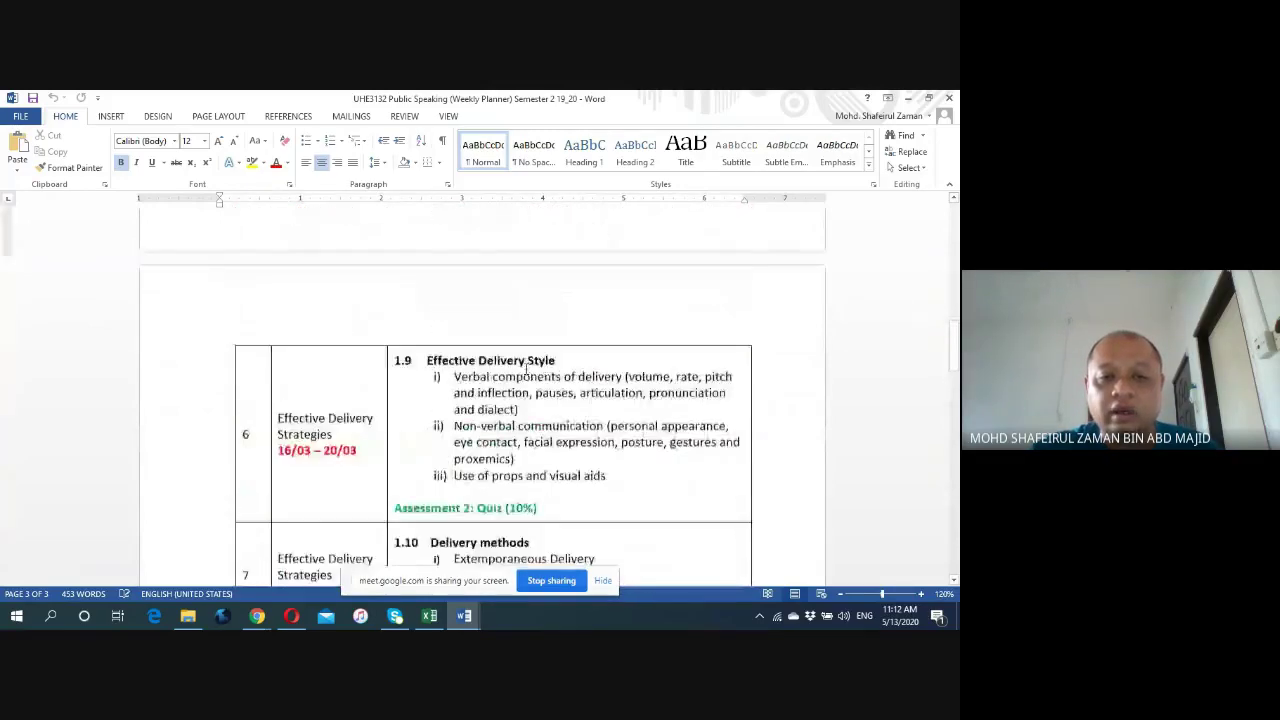
pyautogui.scroll(1, 440, 405)
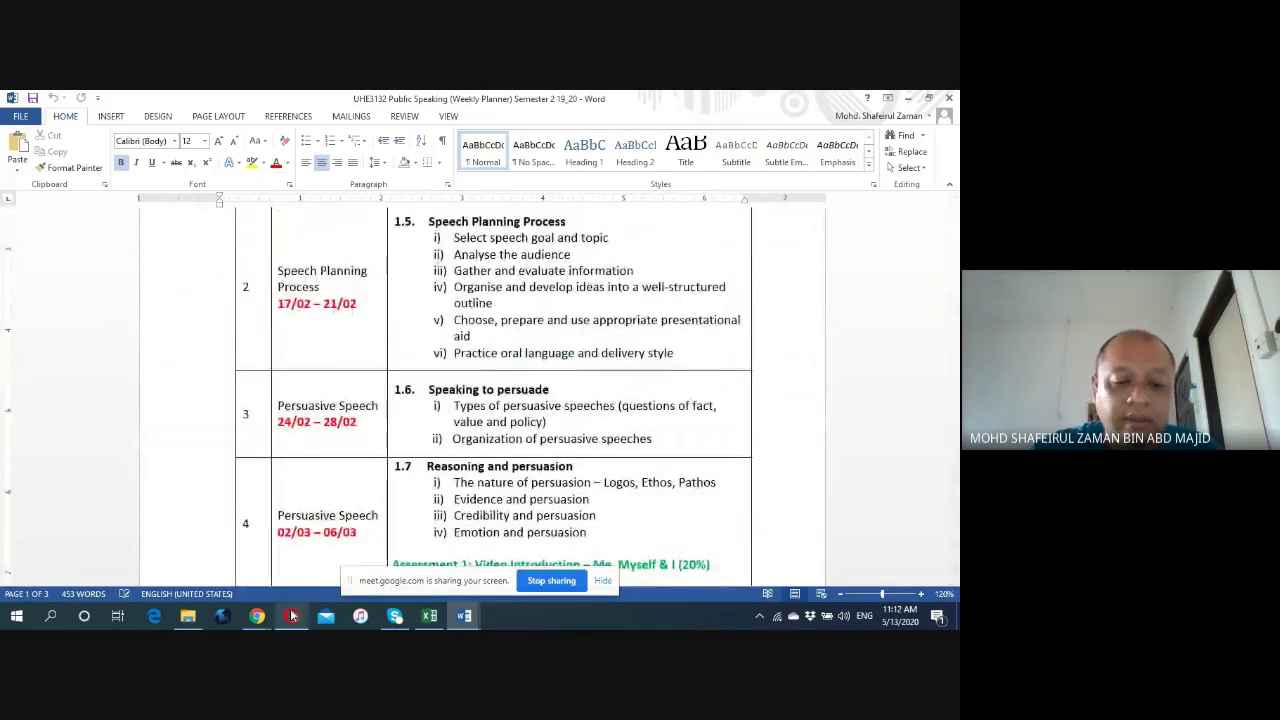
# Return to Edit course settings and review the Format dropdown, leaving Weekly format.
pyautogui.moveTo(257, 615)
pyautogui.click(227, 554)
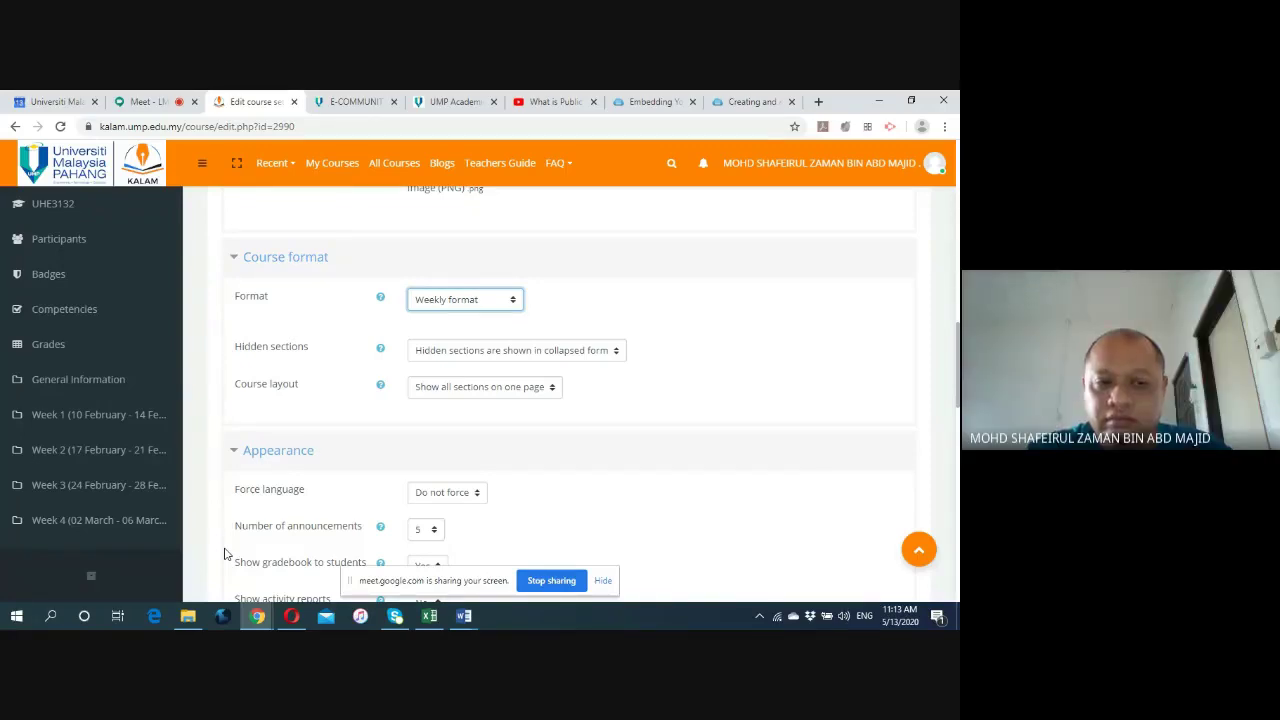
pyautogui.scroll(1, 225, 554)
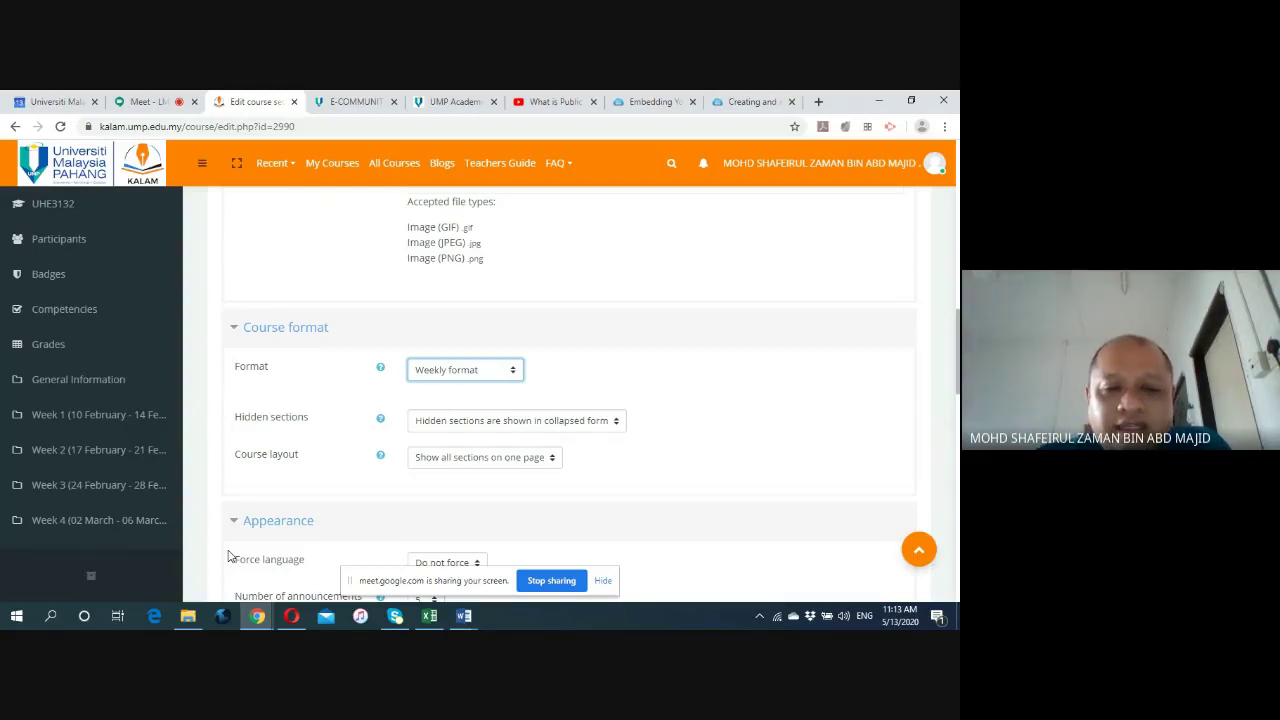
pyautogui.click(512, 374)
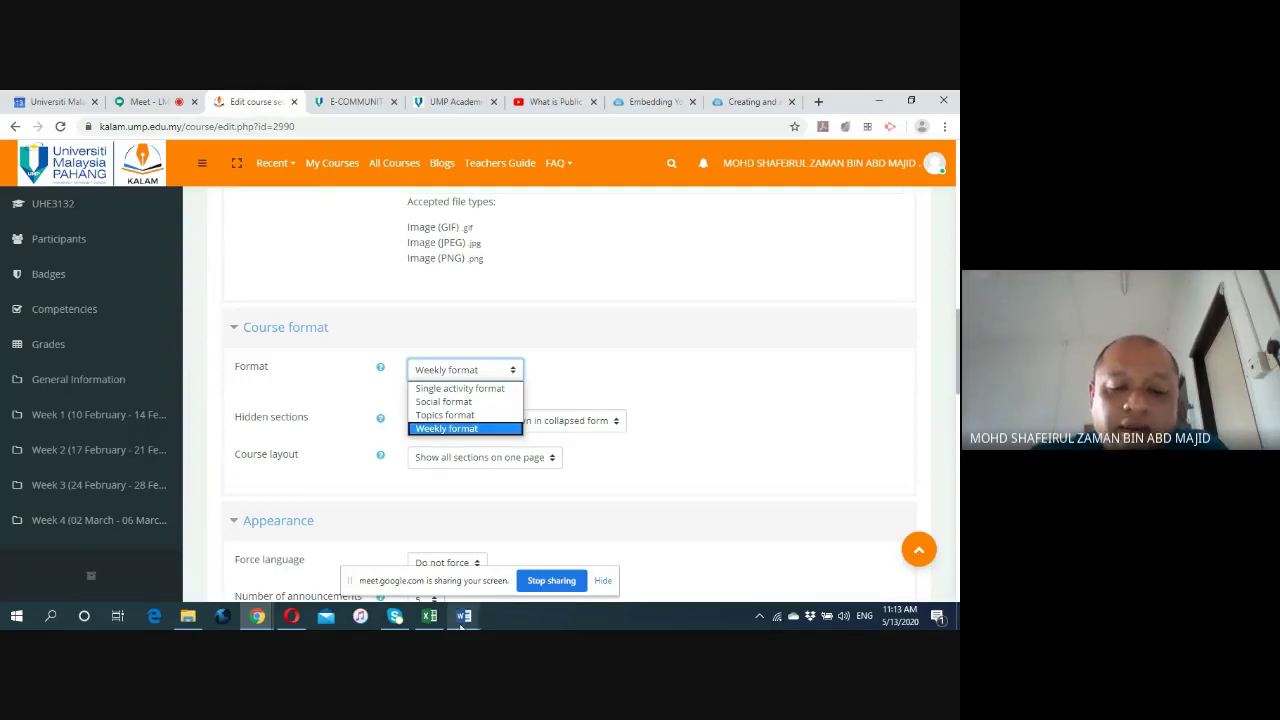
pyautogui.moveTo(463, 612)
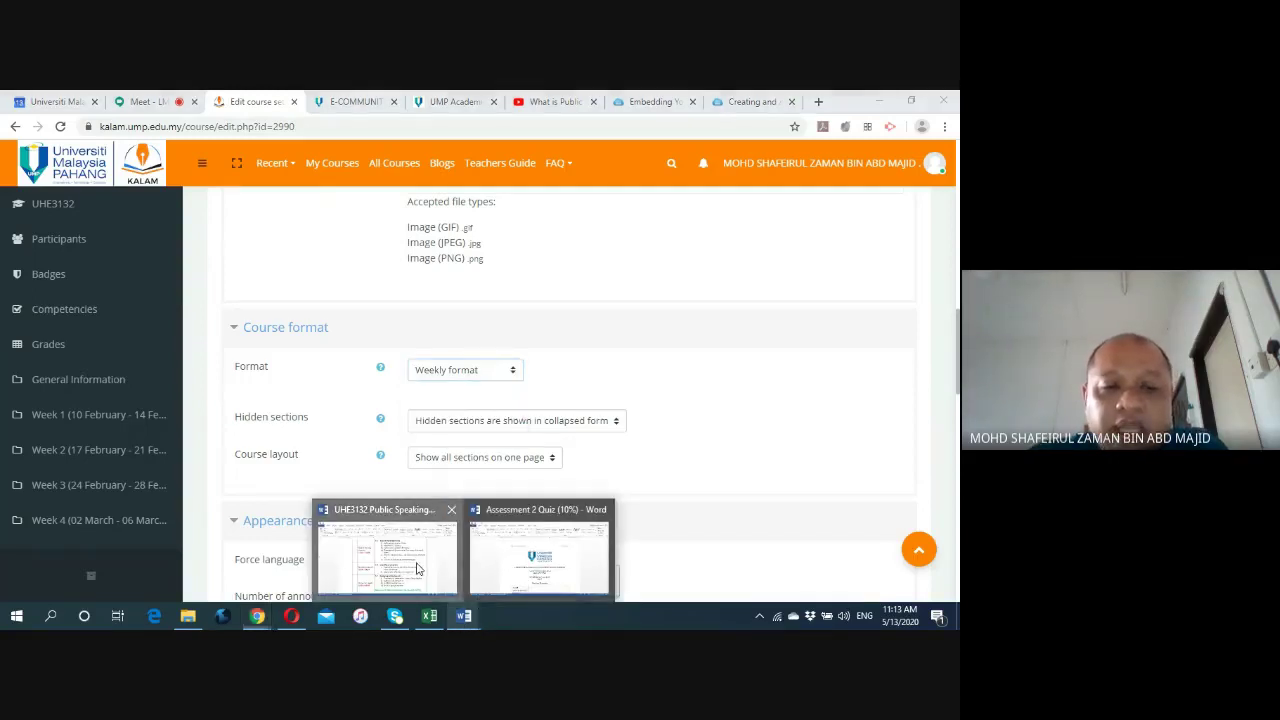
pyautogui.click(418, 569)
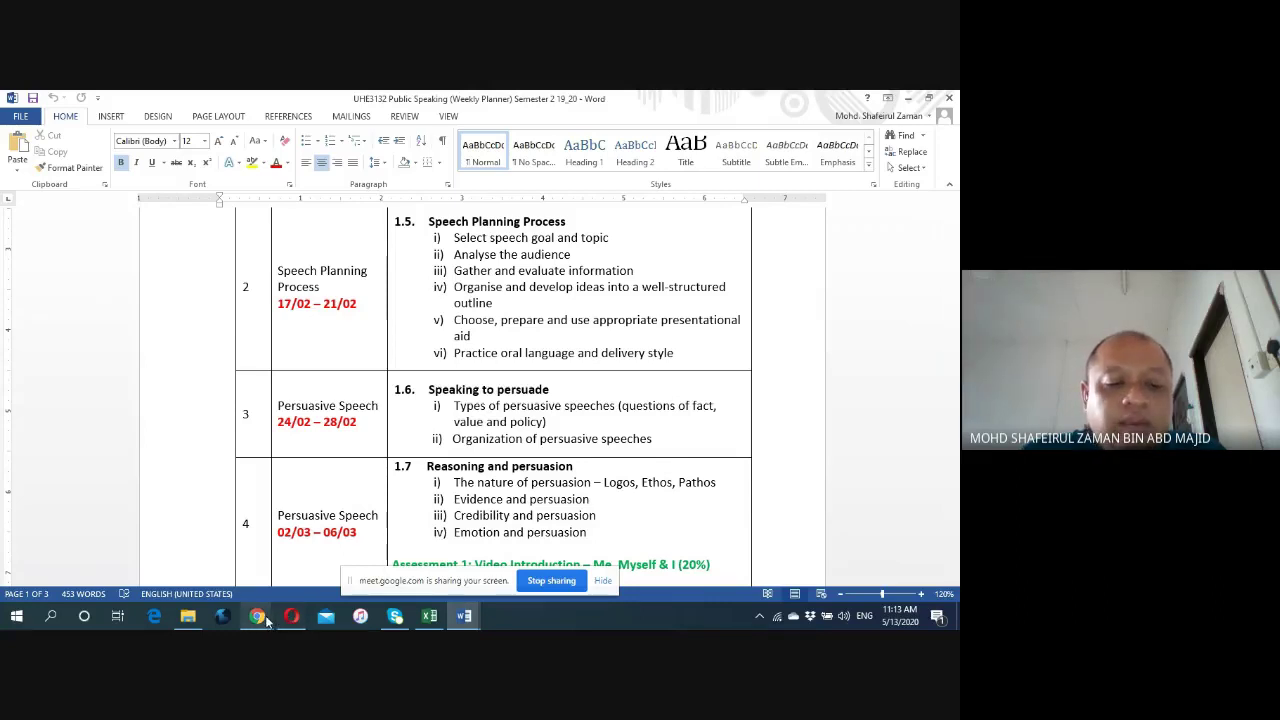
pyautogui.moveTo(257, 615)
pyautogui.click(236, 565)
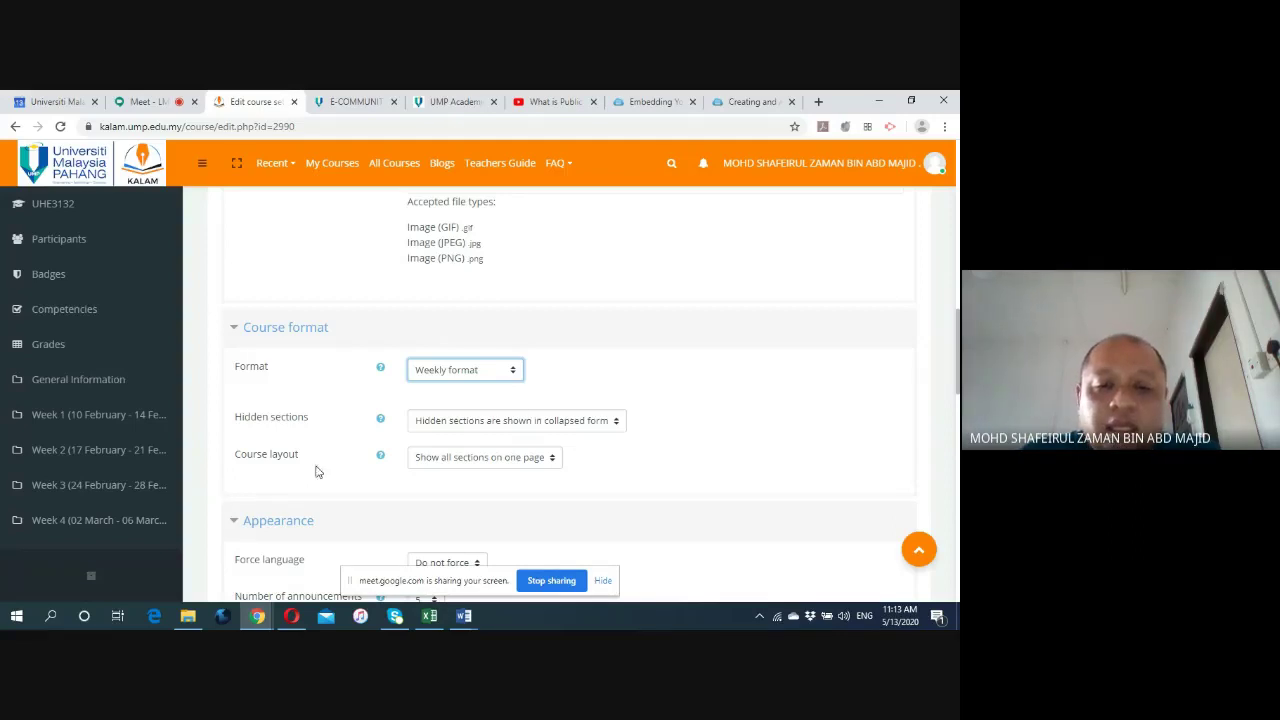
# Keep 'Weekly format' selected and scroll to the Course format and Appearance options.
pyautogui.click(516, 375)
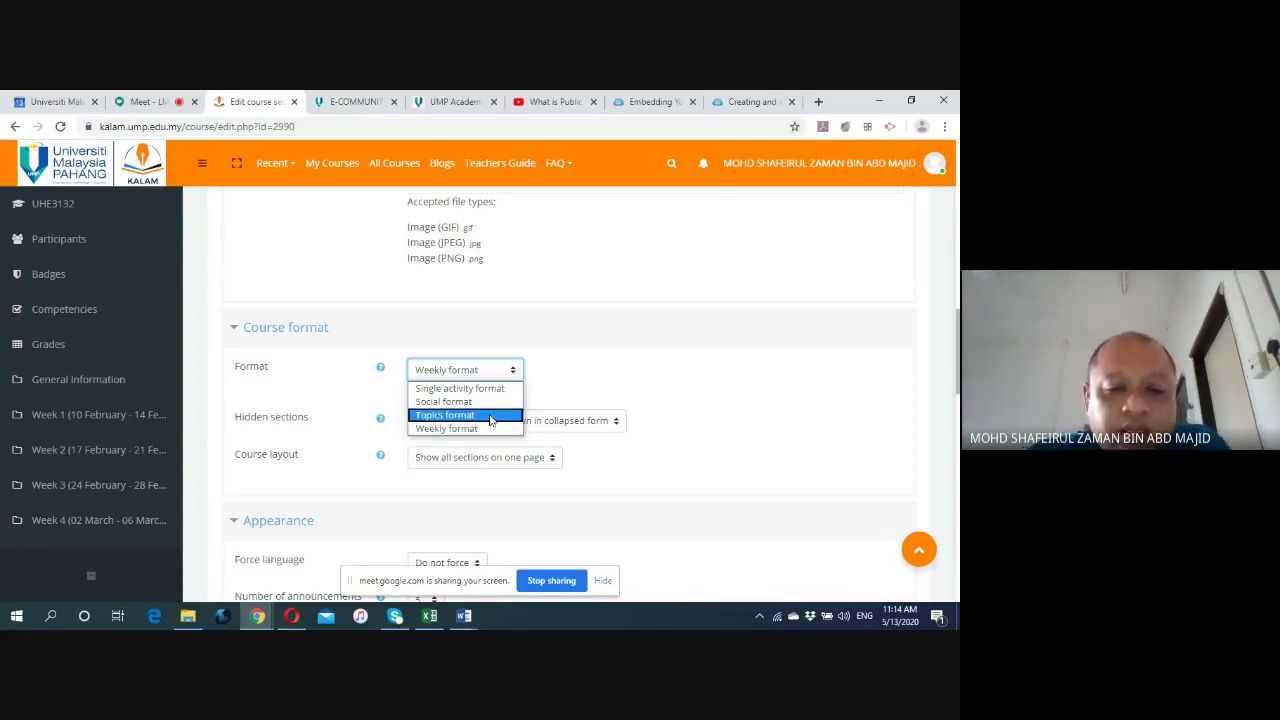
pyautogui.click(332, 381)
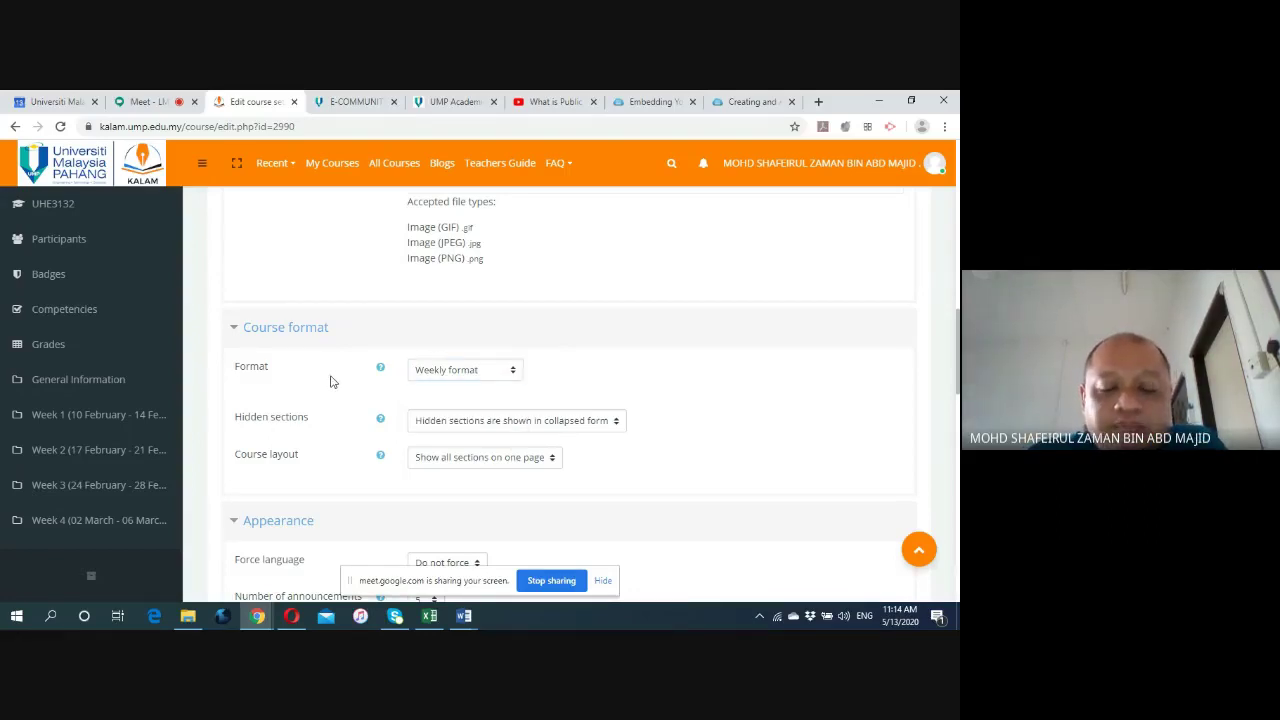
pyautogui.scroll(-1, 333, 388)
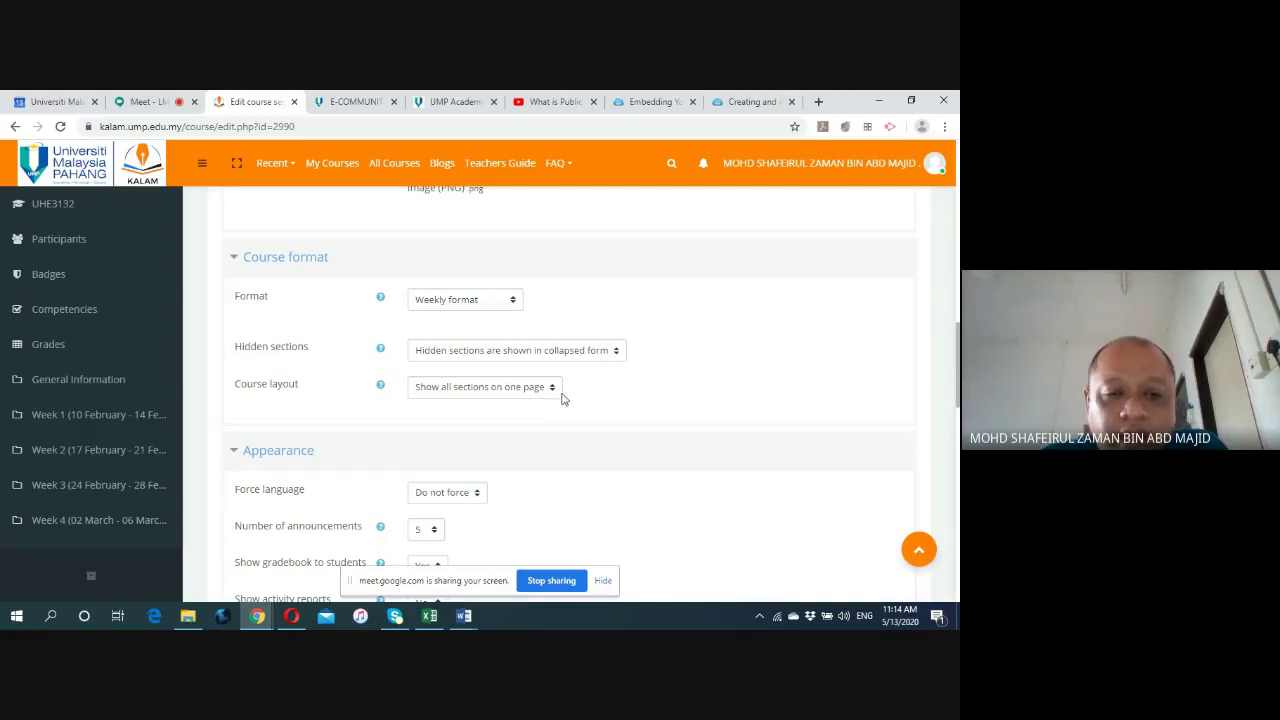
pyautogui.scroll(-3, 560, 402)
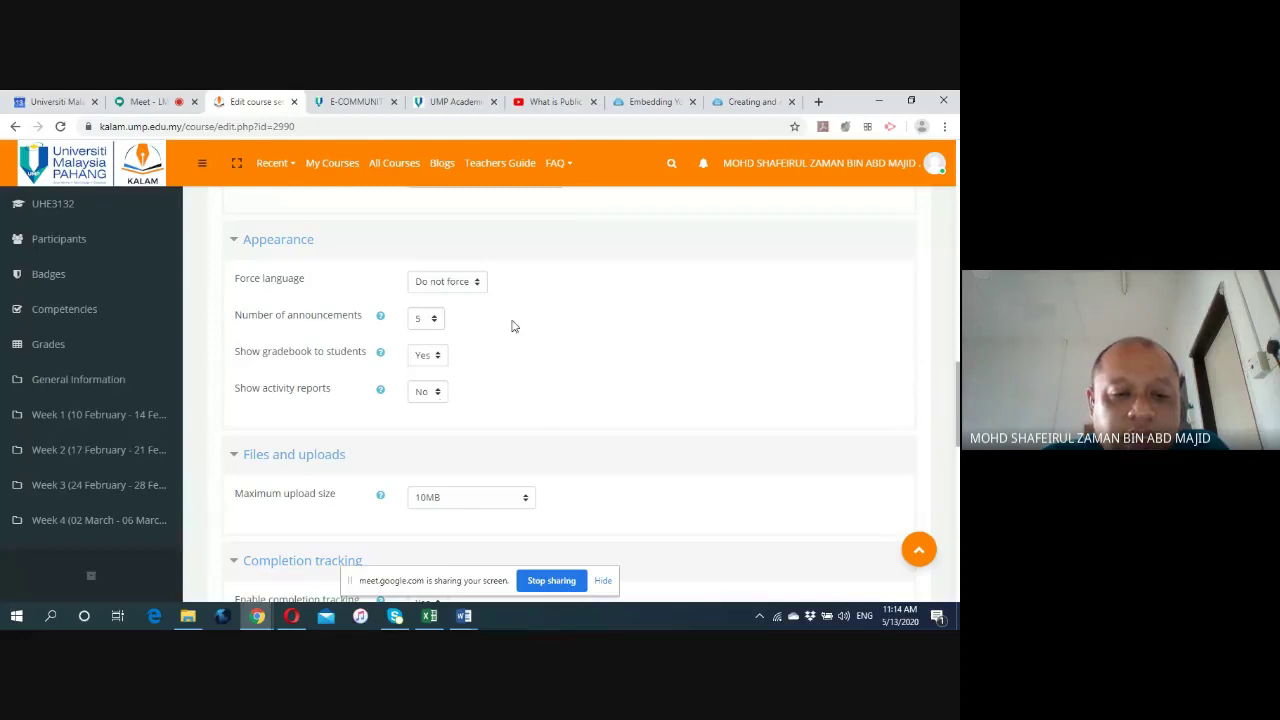
pyautogui.scroll(-2, 272, 368)
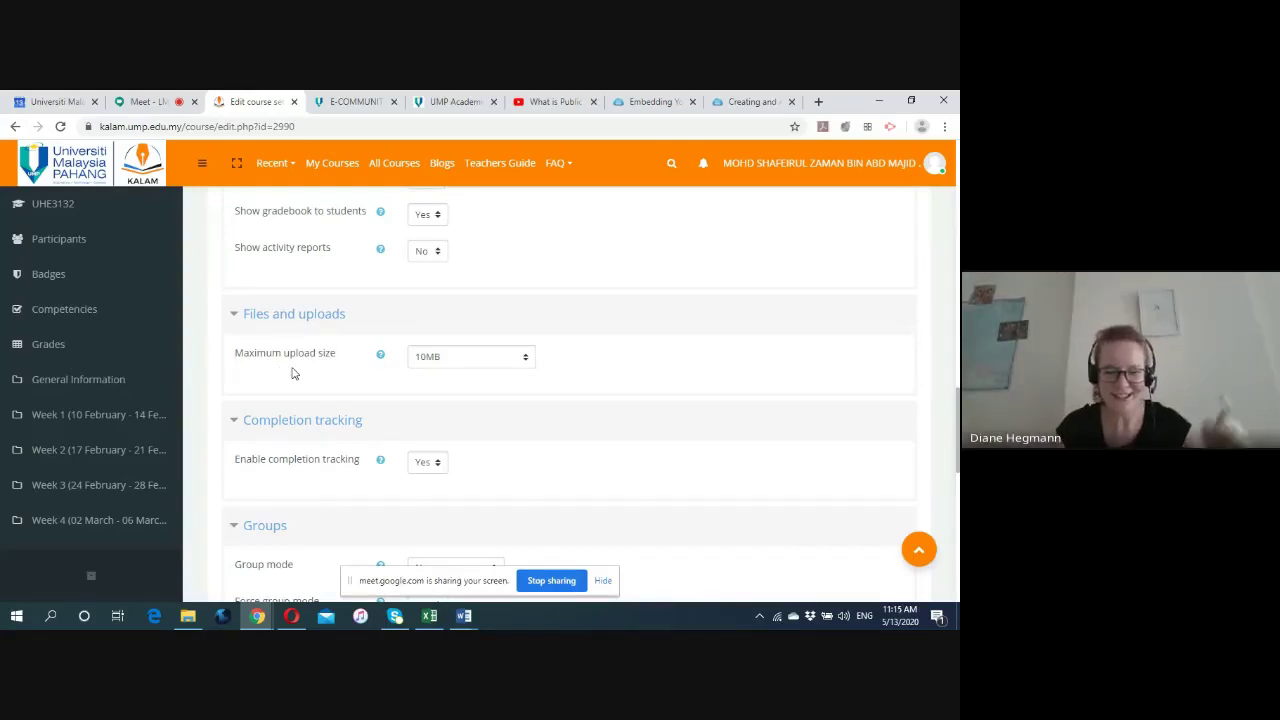
pyautogui.click(524, 360)
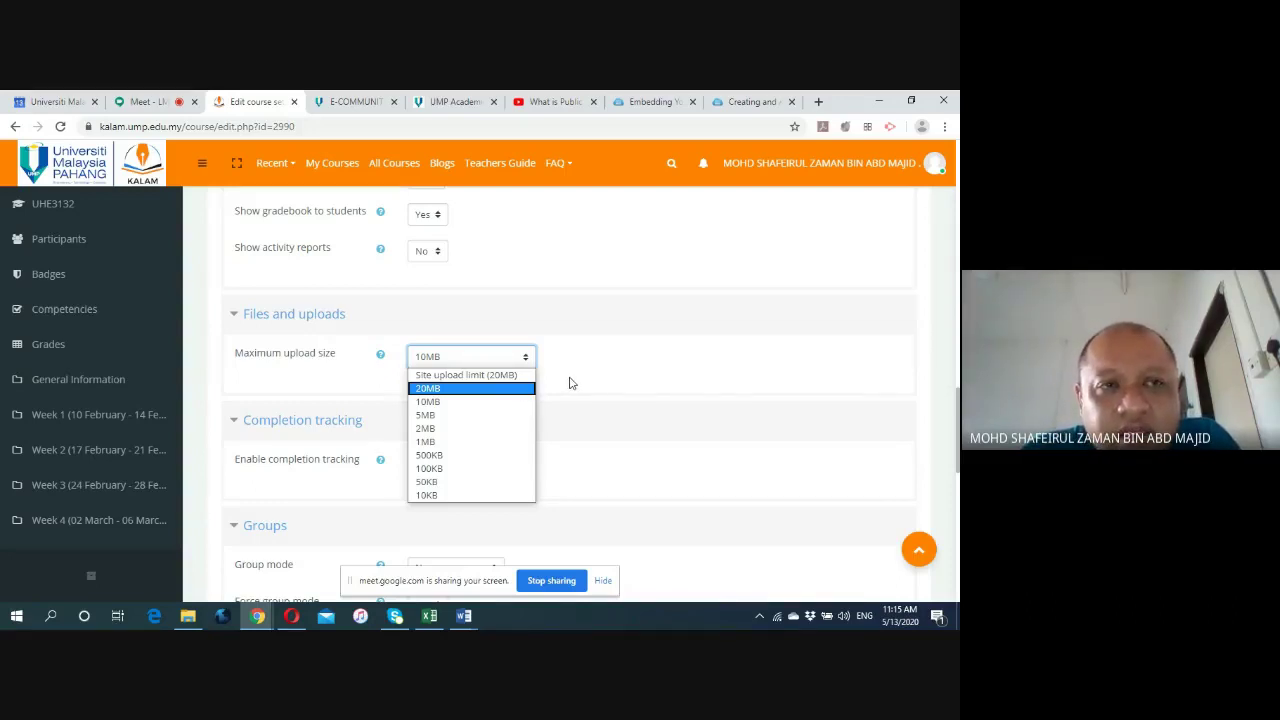
pyautogui.click(520, 402)
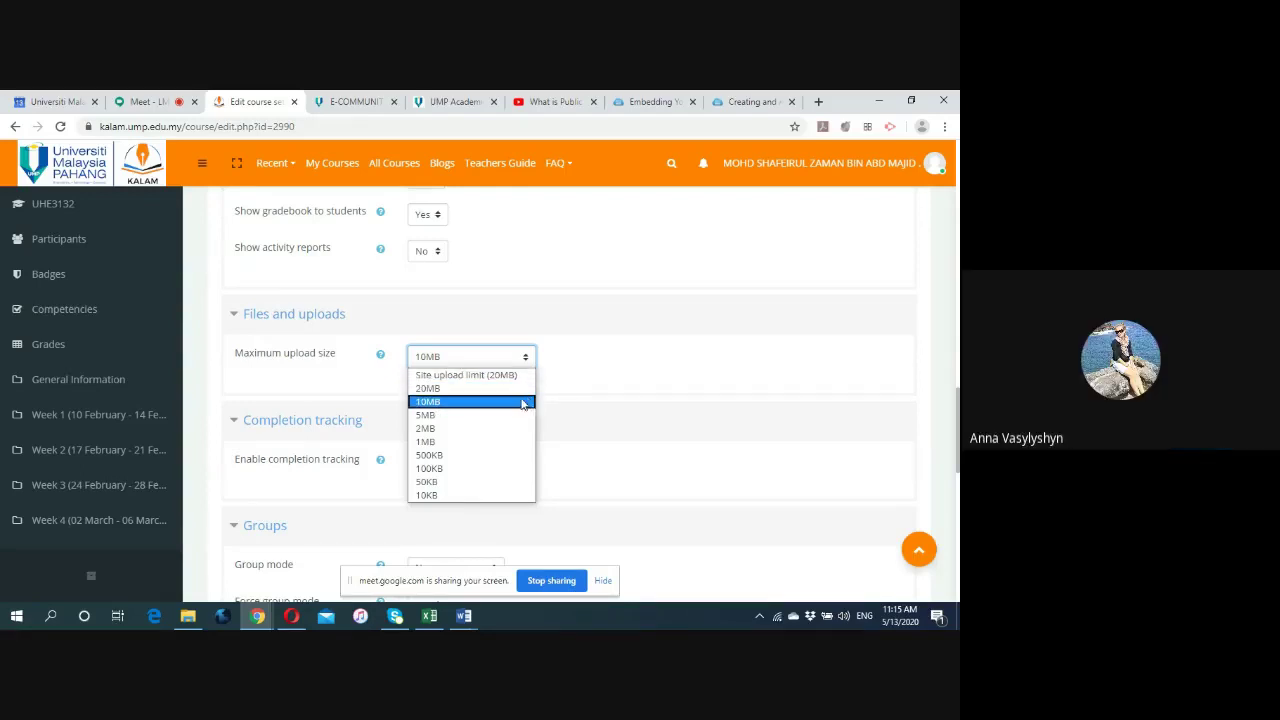
pyautogui.click(565, 387)
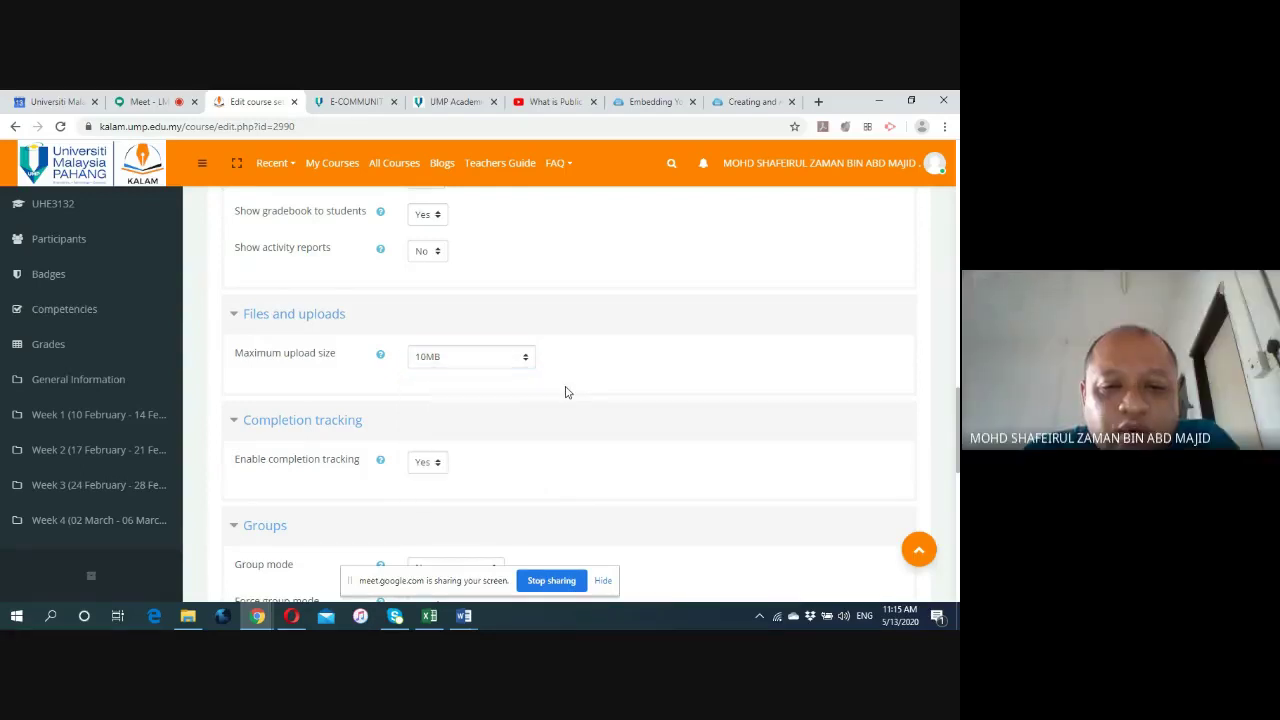
pyautogui.scroll(-2, 575, 394)
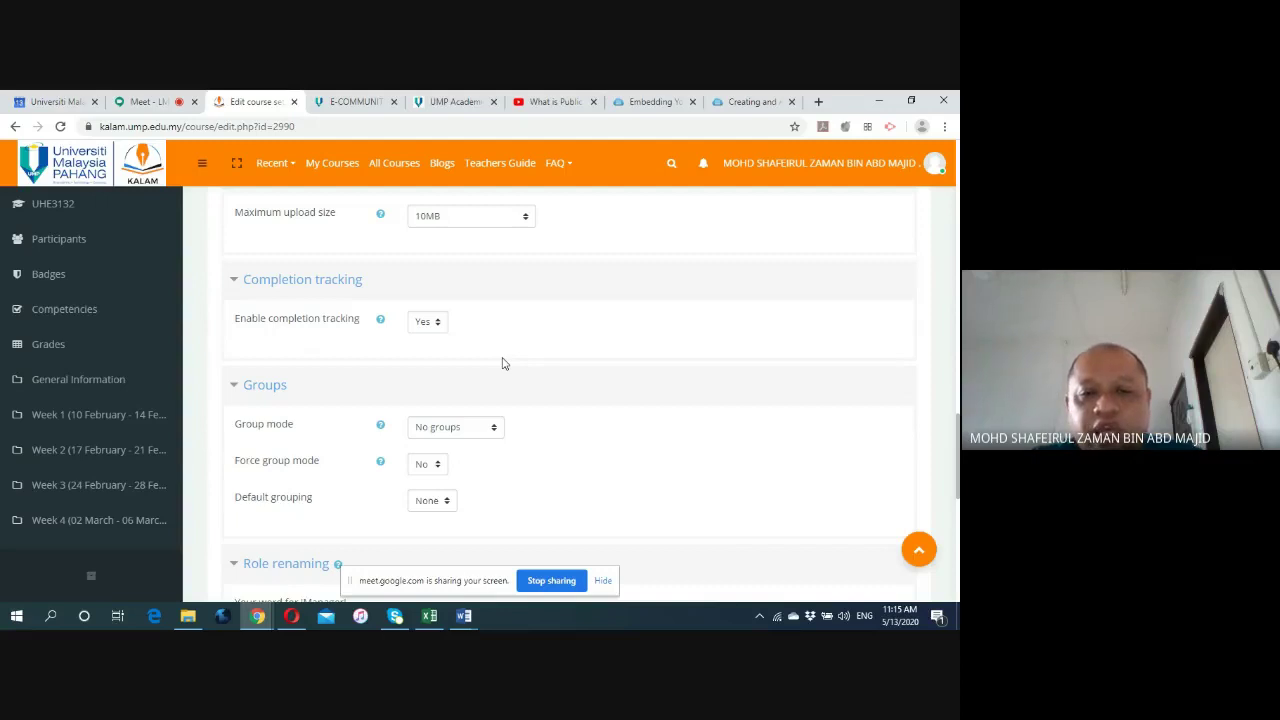
pyautogui.click(439, 328)
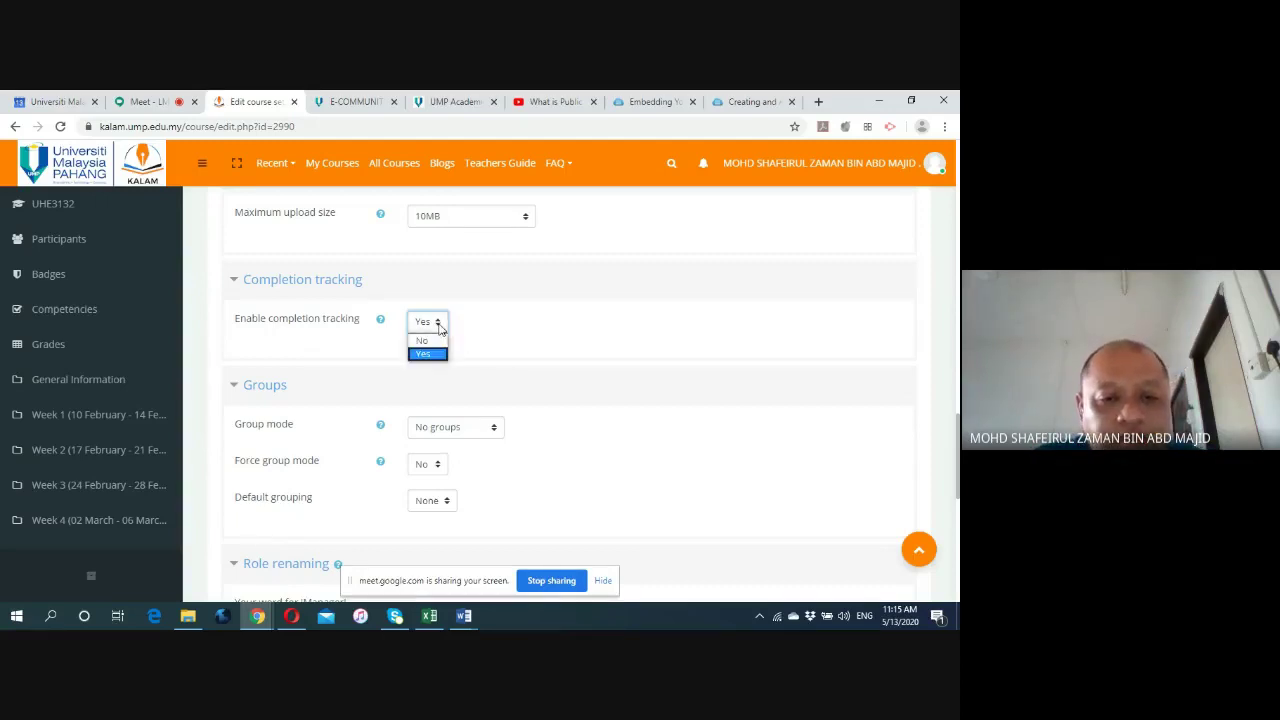
pyautogui.click(444, 330)
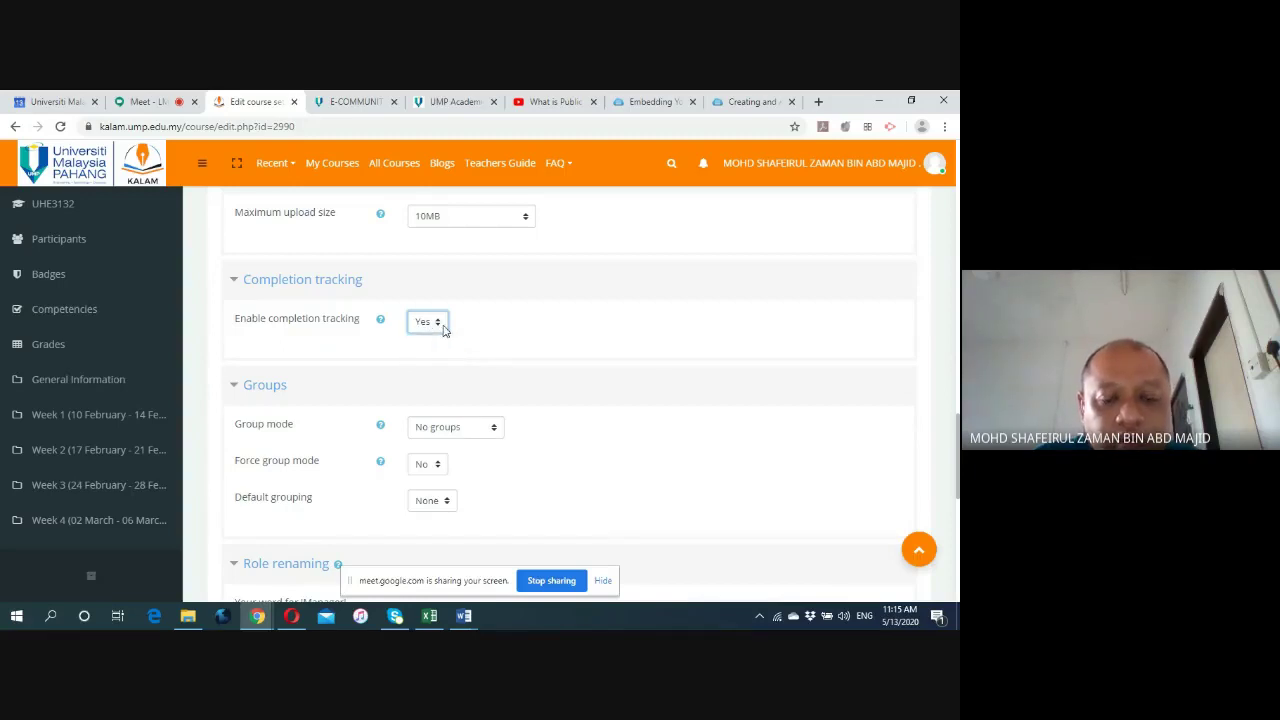
pyautogui.click(493, 334)
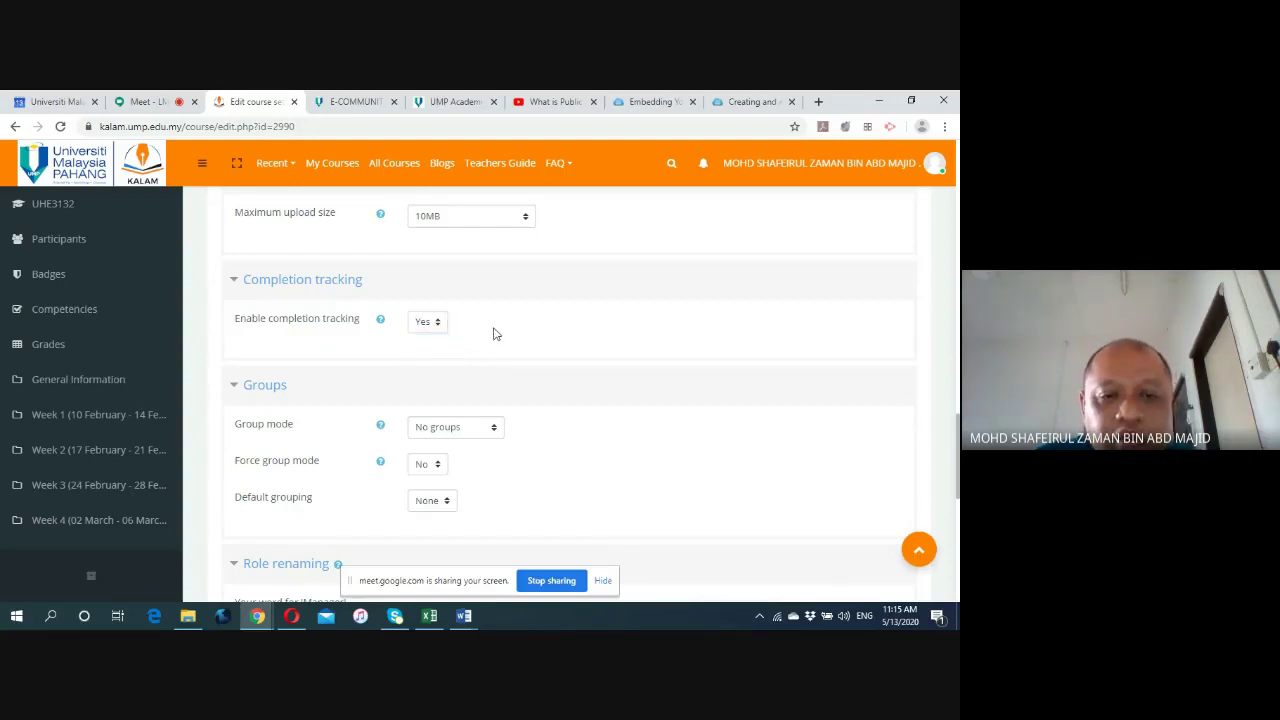
pyautogui.scroll(-1, 493, 334)
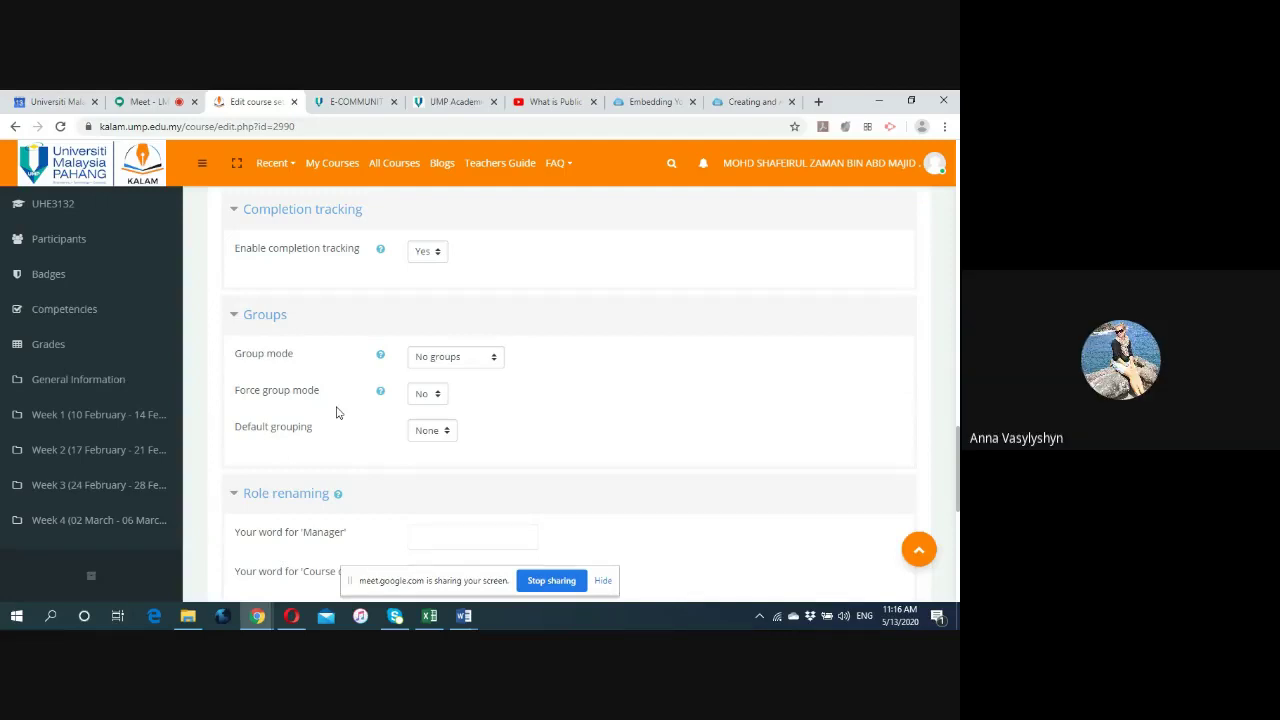
pyautogui.scroll(-2, 340, 413)
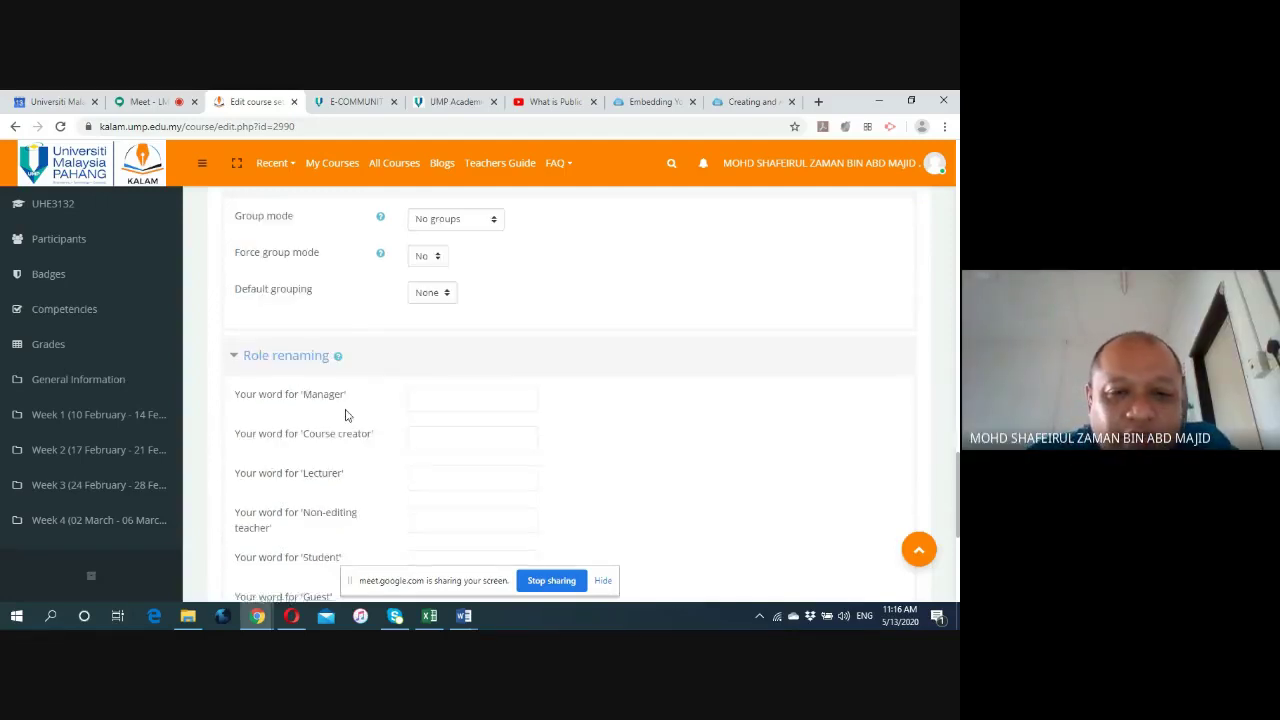
pyautogui.scroll(1, 357, 403)
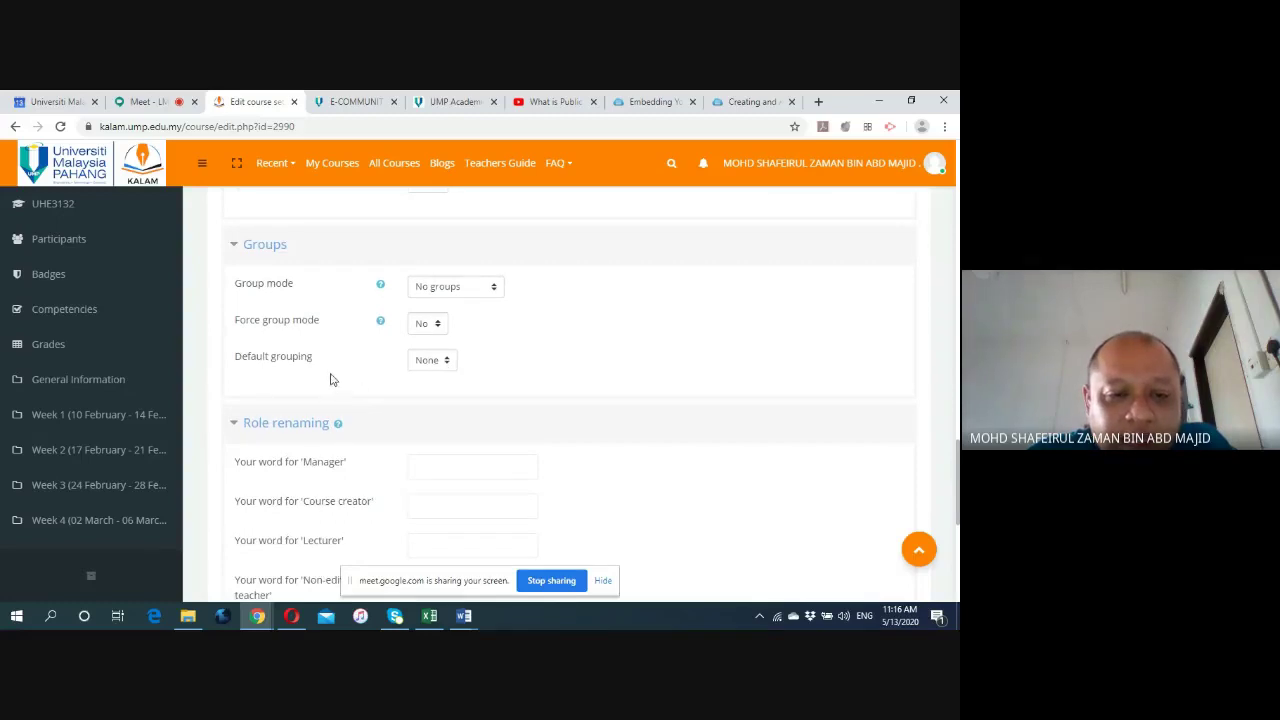
pyautogui.scroll(-3, 332, 379)
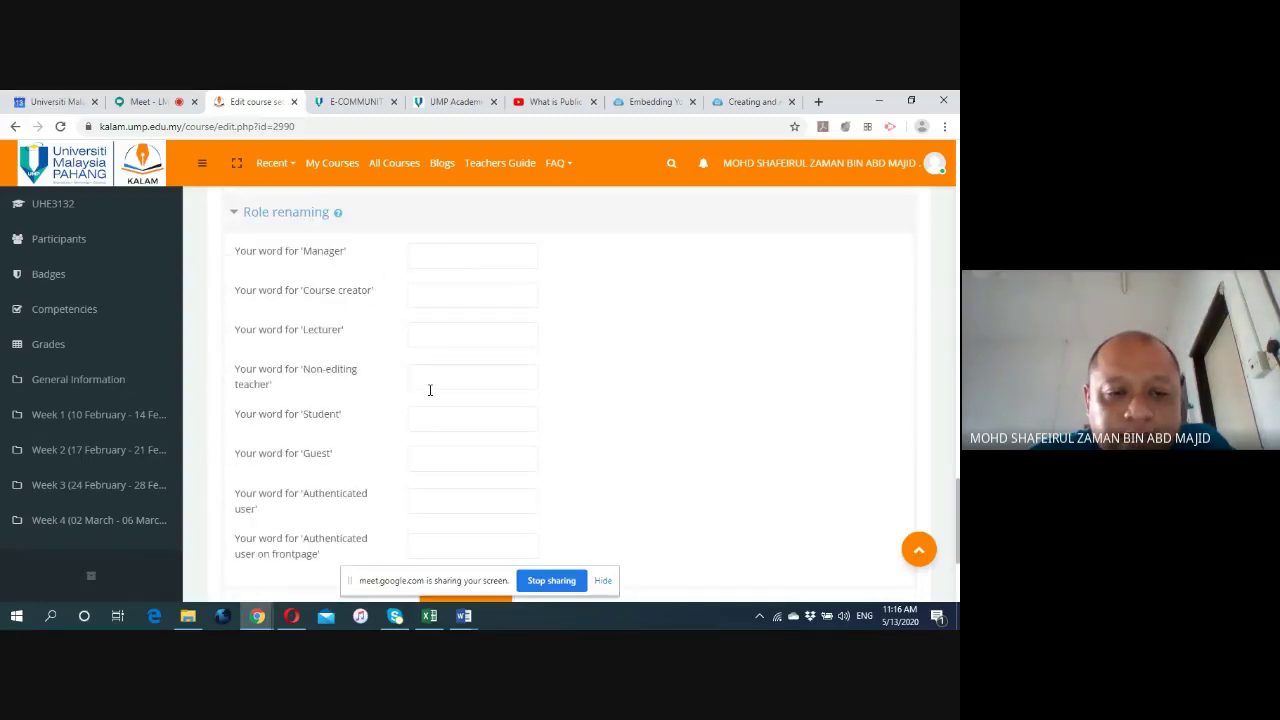
pyautogui.scroll(-2, 430, 390)
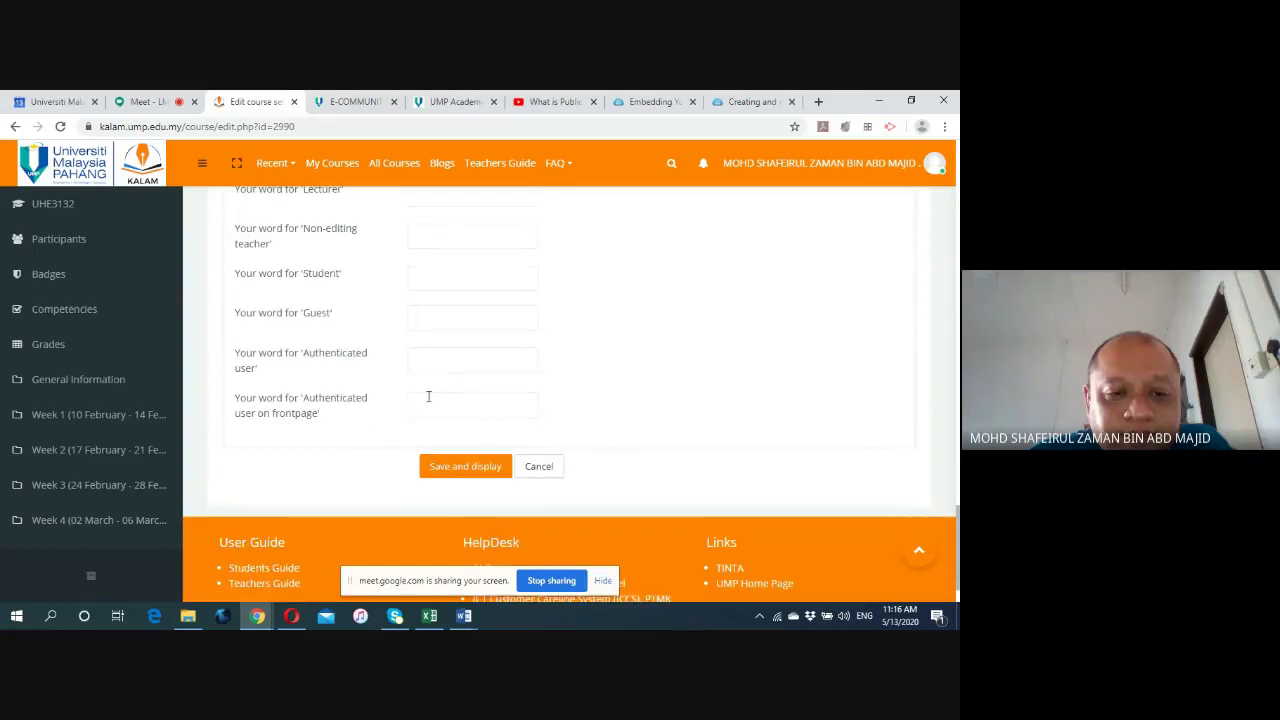
# Save the course settings with 'Save and display' to return to the Public Speaking page.
pyautogui.click(460, 472)
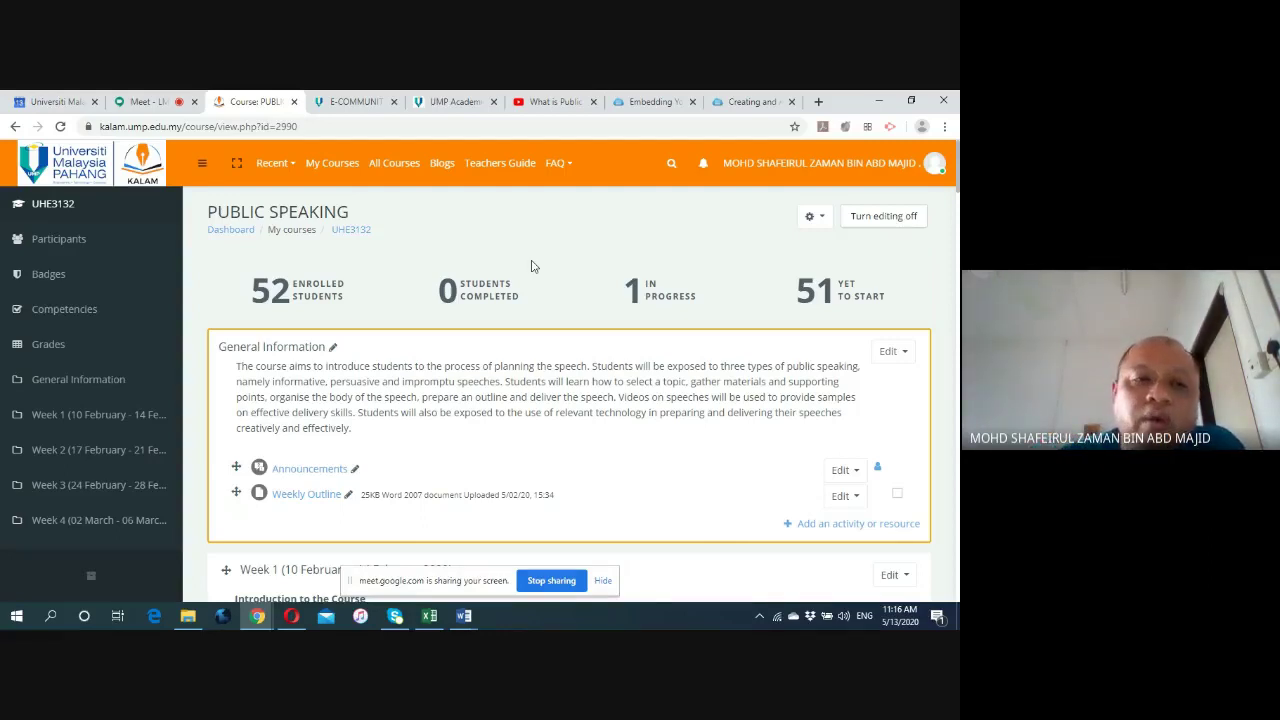
# Log in to the UMP E-Community staff portal with the staff username and password.
pyautogui.click(351, 101)
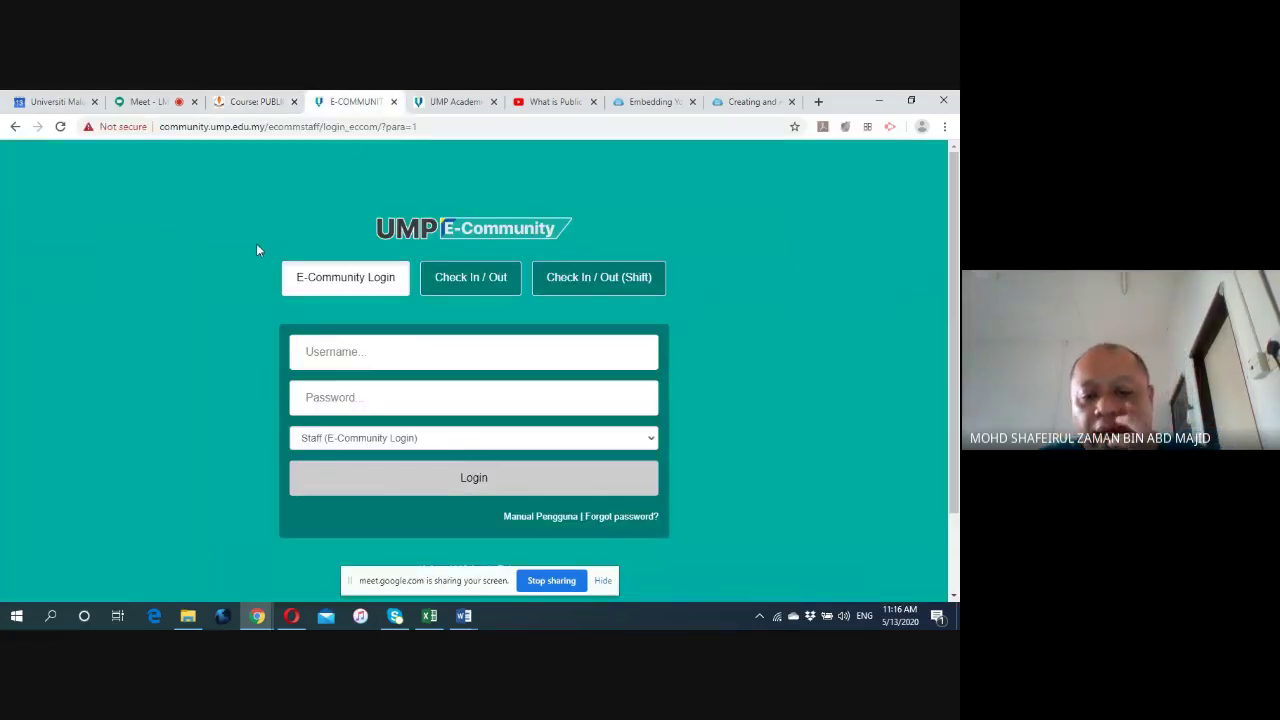
pyautogui.click(350, 352)
pyautogui.write('shafeirul')
pyautogui.press('Tab')
pyautogui.write('•••••••••••••')
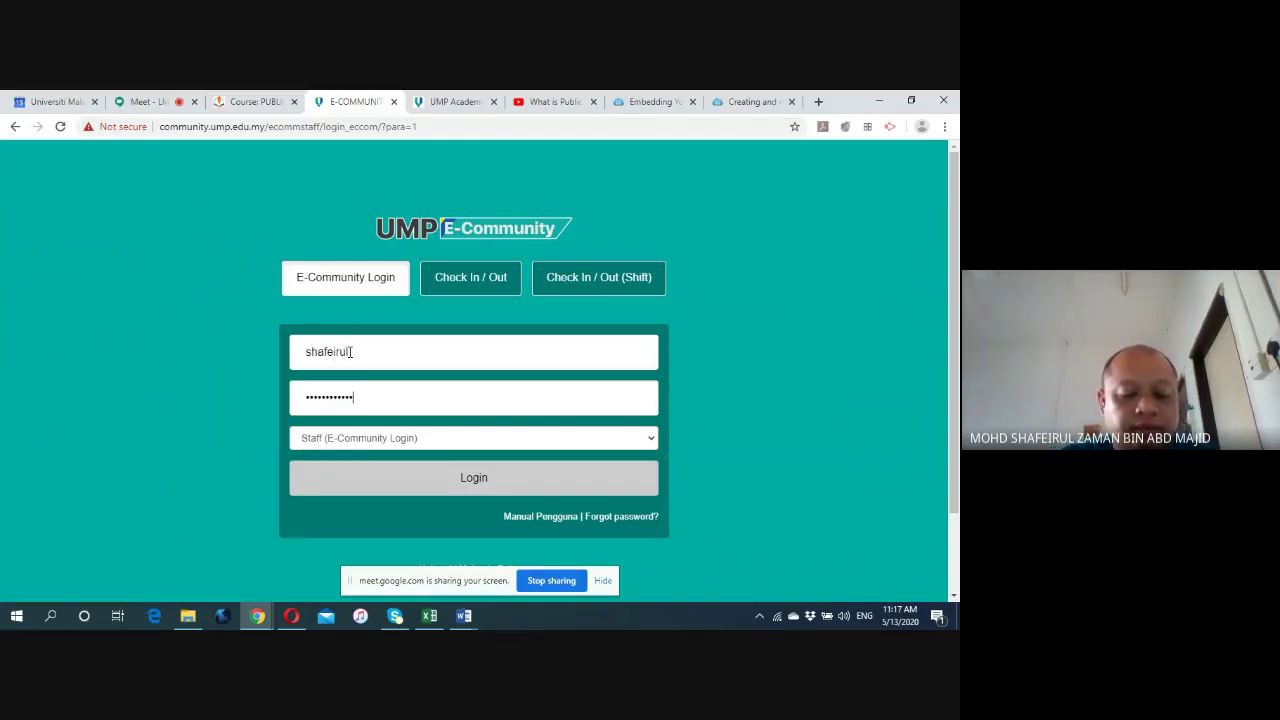
pyautogui.click(474, 478)
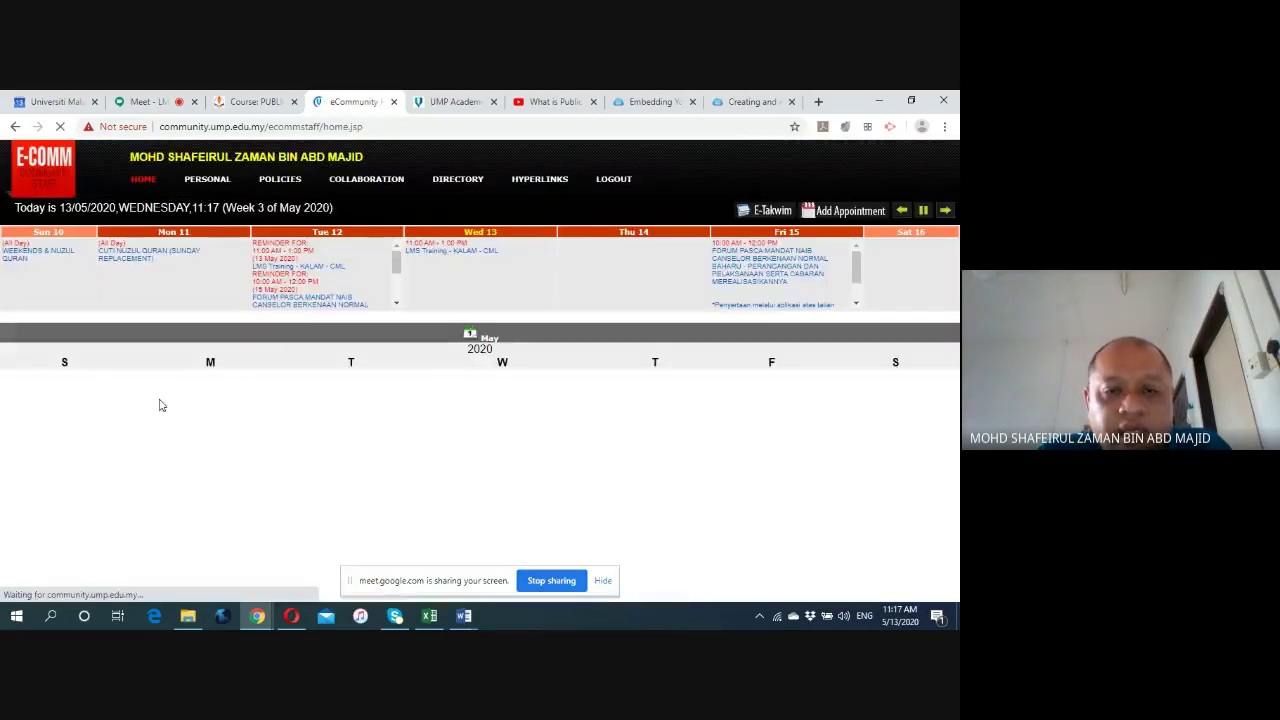
# Dismiss the announcement popup and open KALAM from the E-Community quick links.
pyautogui.click(78, 360)
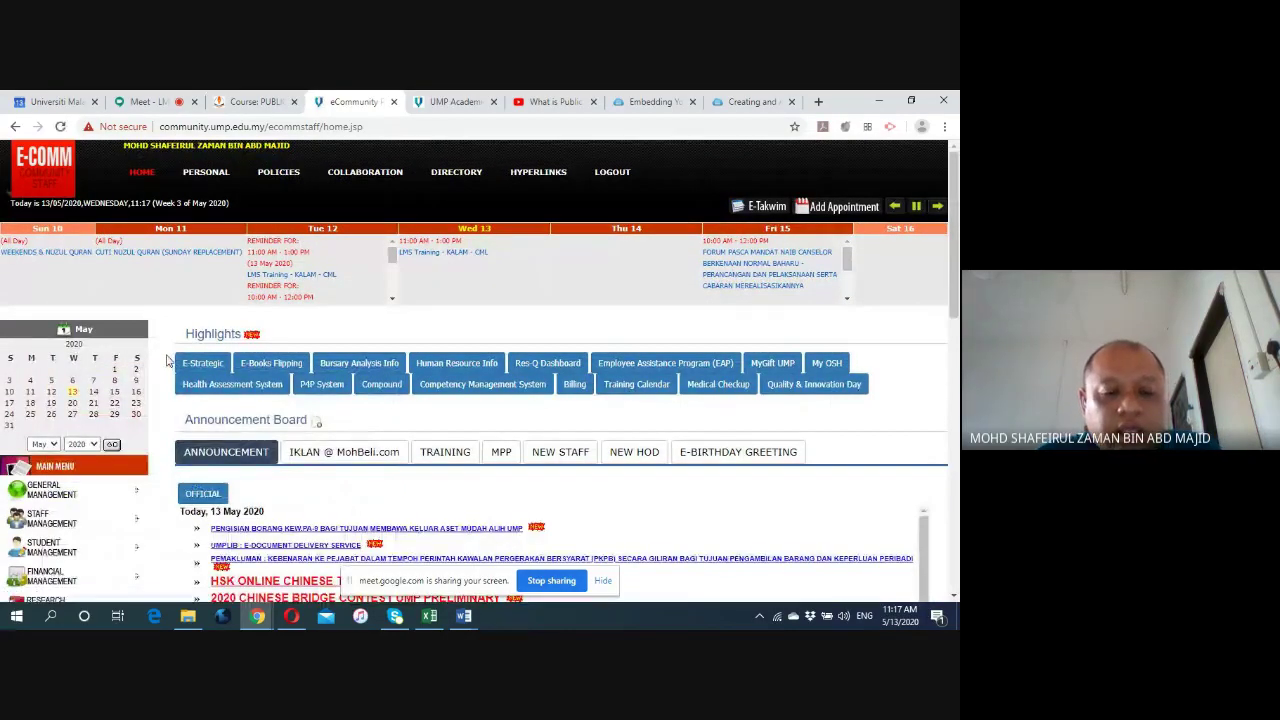
pyautogui.scroll(-5, 160, 350)
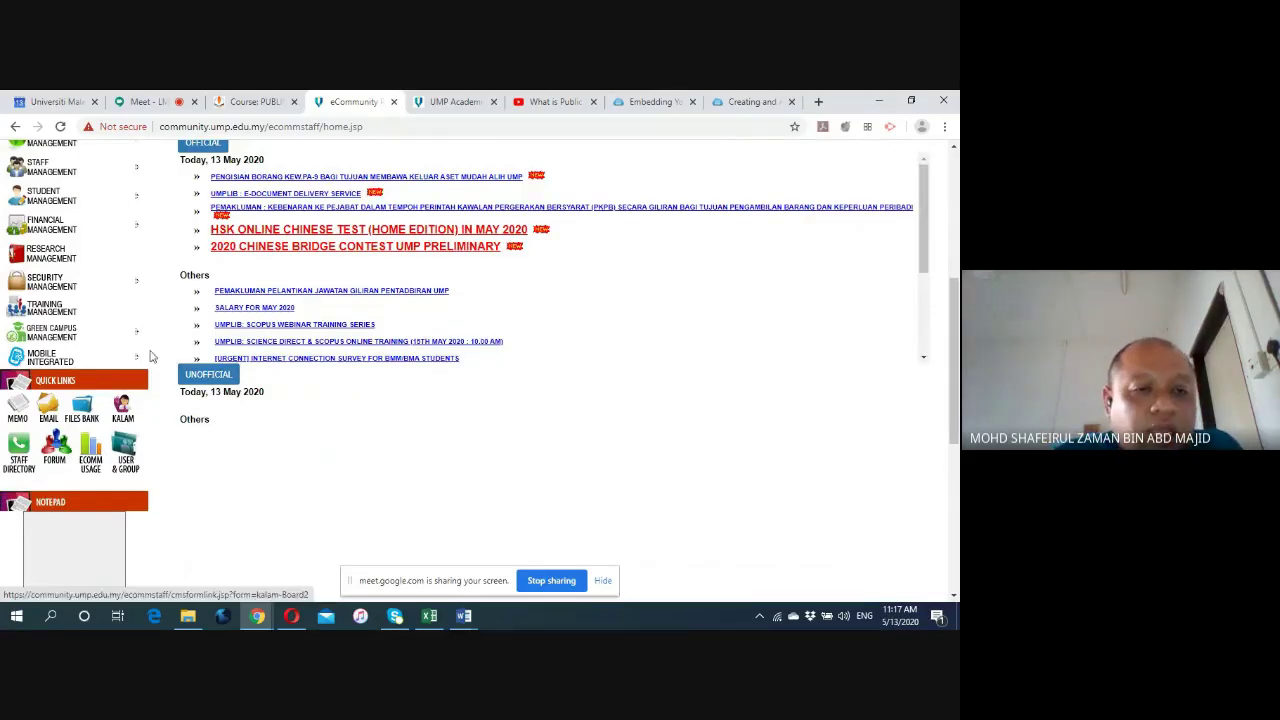
pyautogui.scroll(3, 150, 355)
pyautogui.scroll(-4, 133, 320)
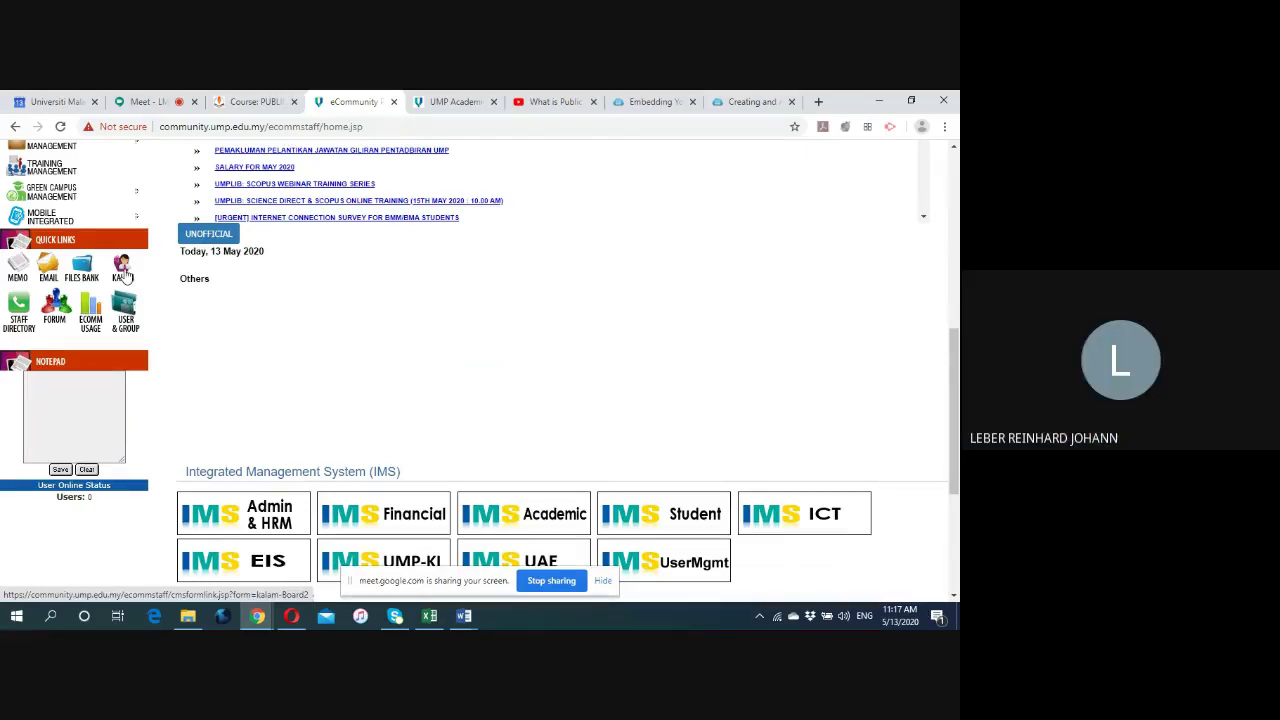
pyautogui.click(122, 273)
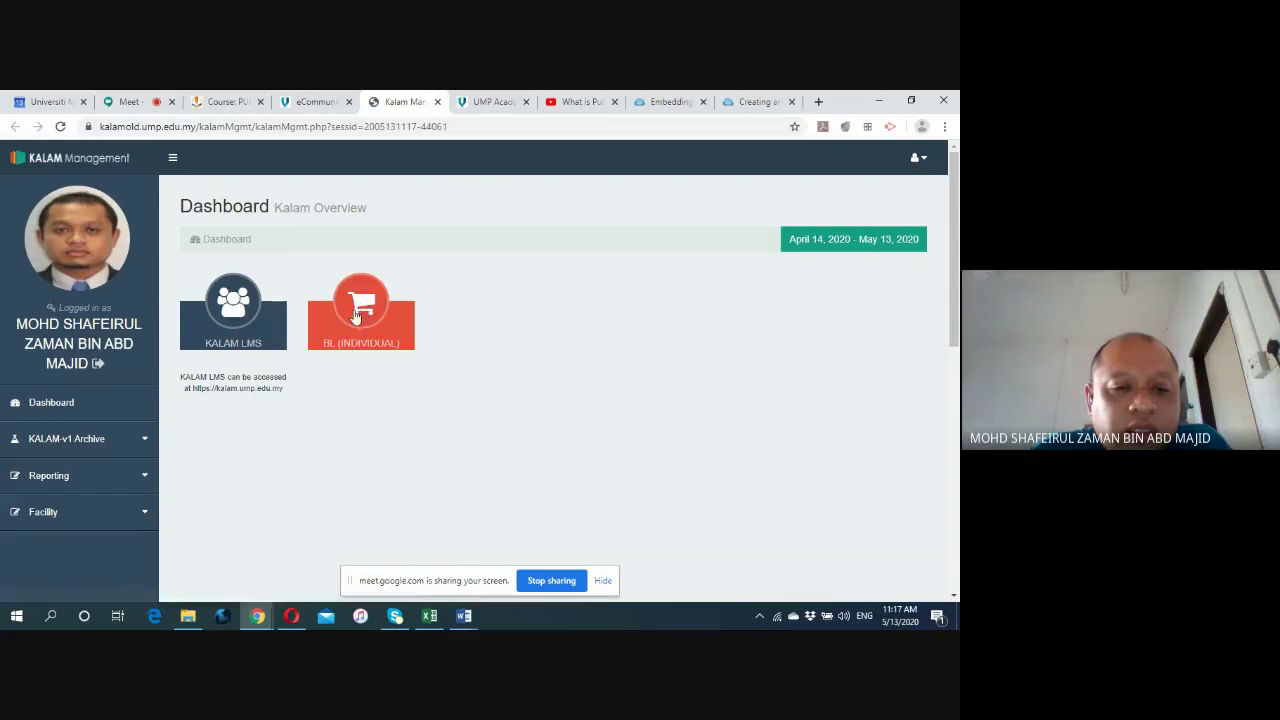
# Open the current semester's individual Blended Learning Achievement report (KPM Standard Format) and review its empty course lists.
pyautogui.click(366, 300)
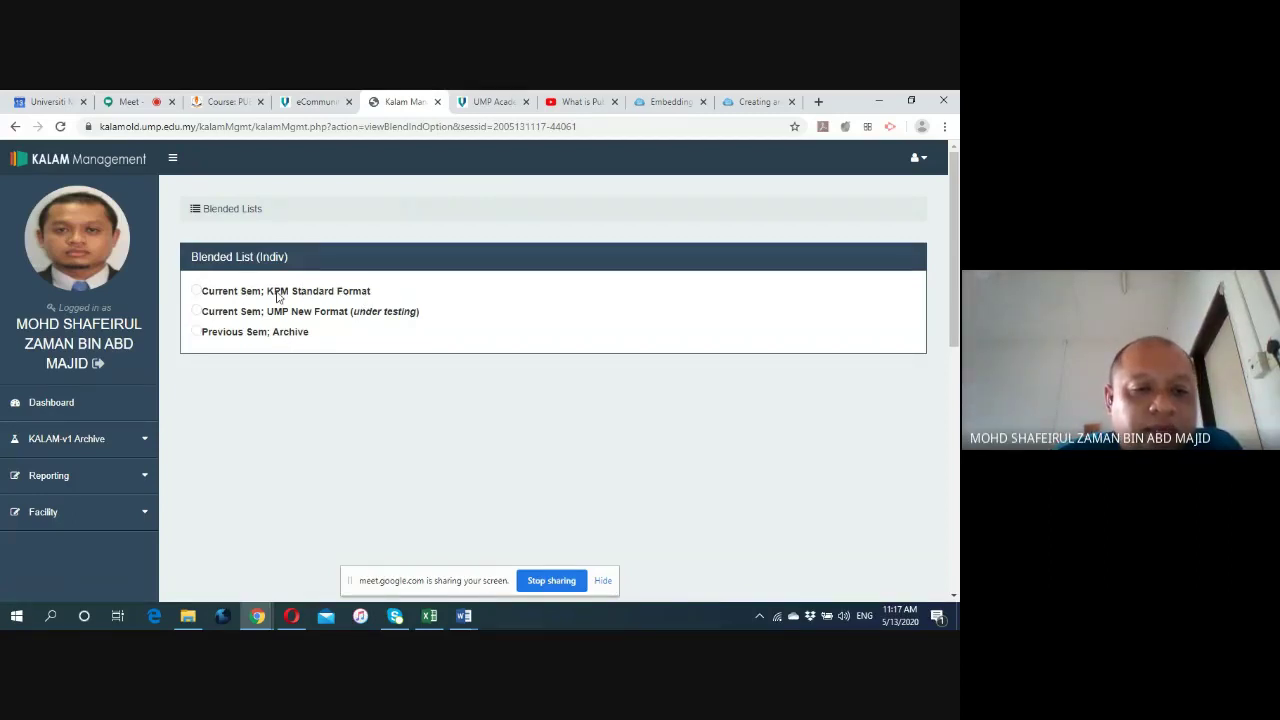
pyautogui.click(196, 291)
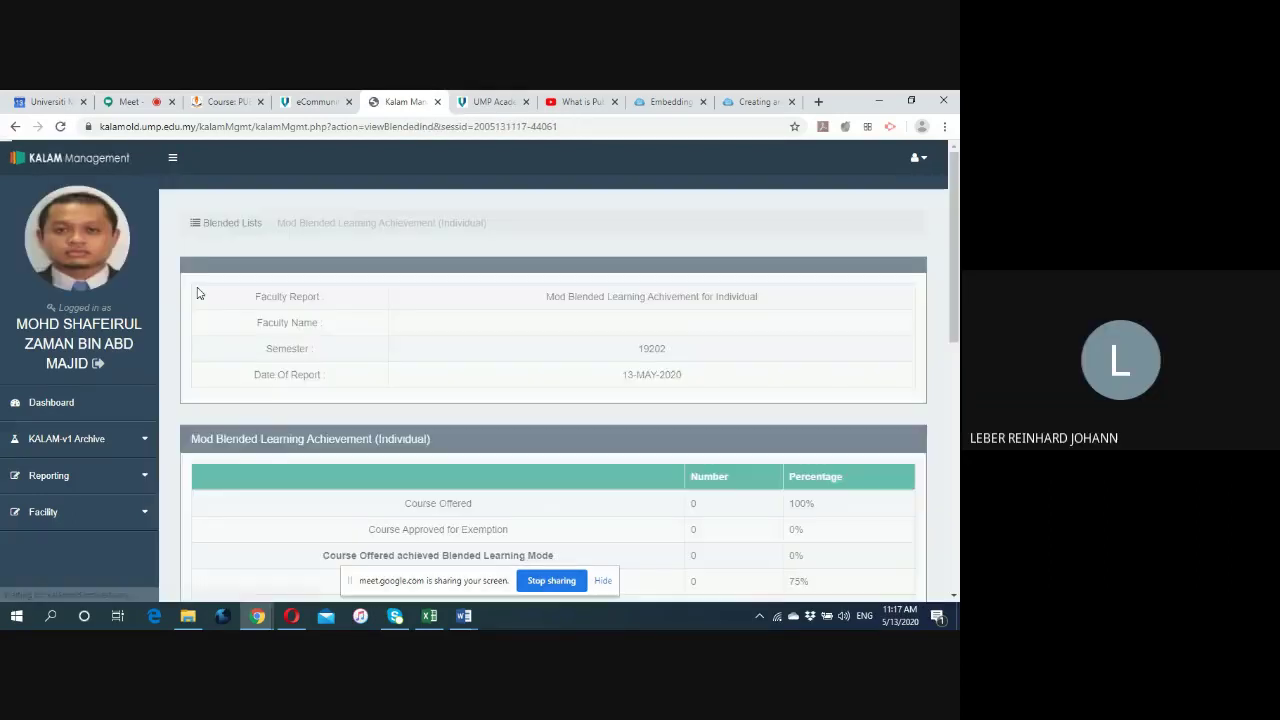
pyautogui.scroll(-1, 198, 300)
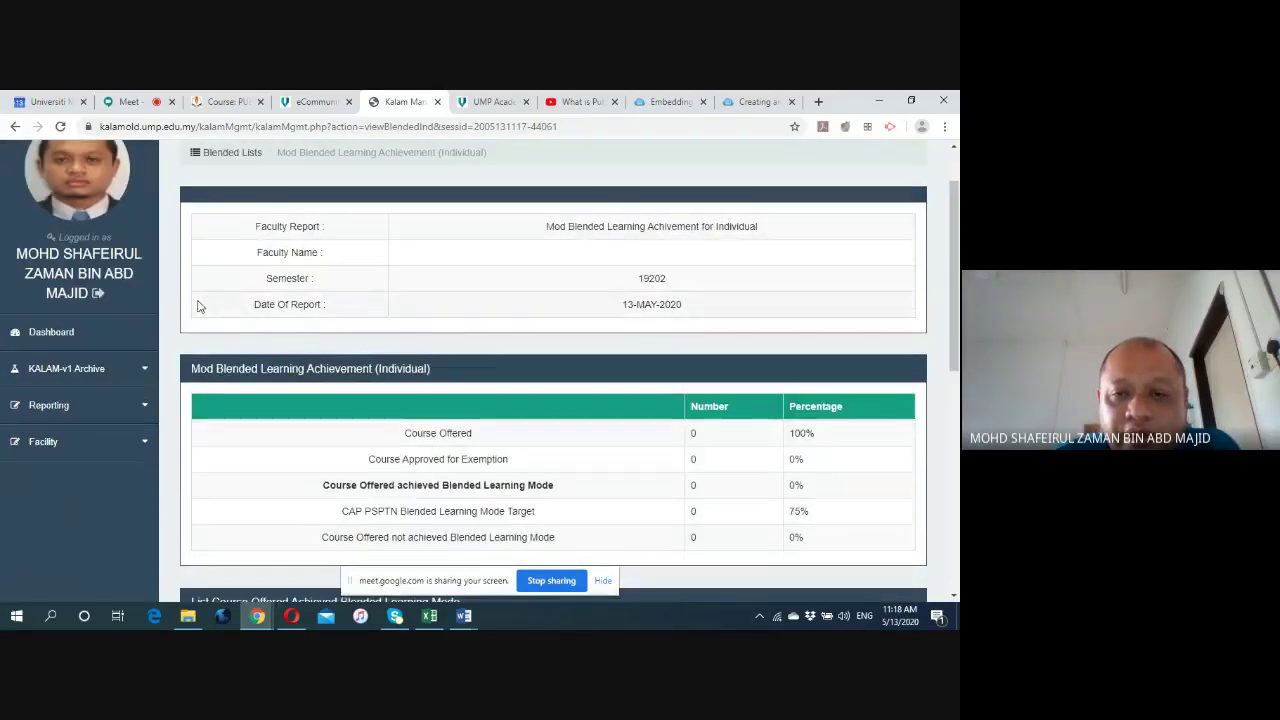
pyautogui.scroll(-2, 198, 306)
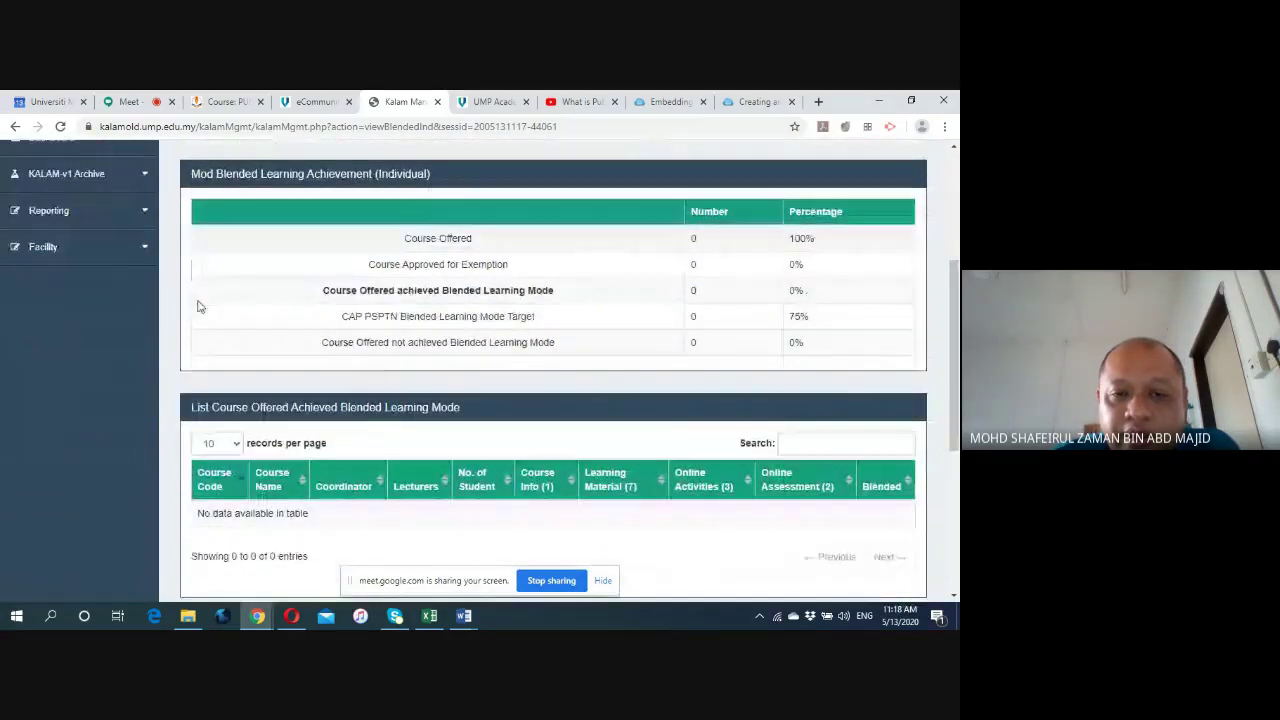
pyautogui.scroll(-1, 198, 306)
pyautogui.scroll(-3, 200, 305)
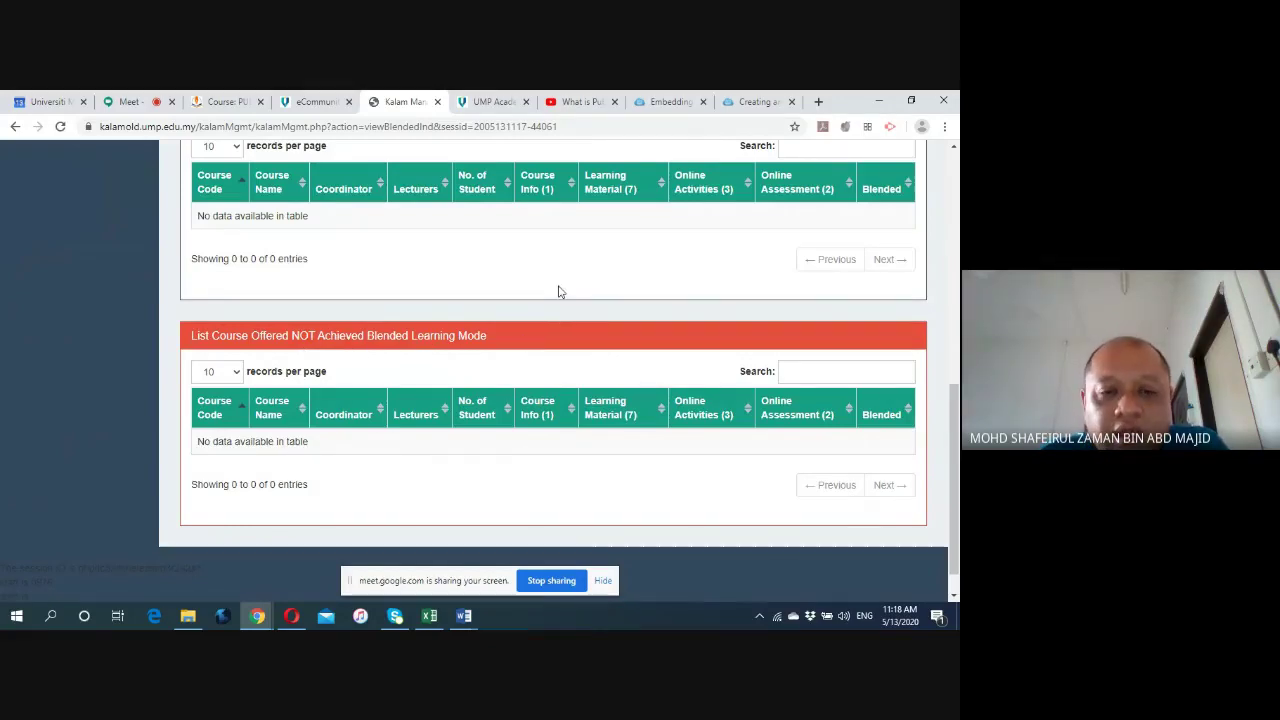
pyautogui.scroll(2, 581, 374)
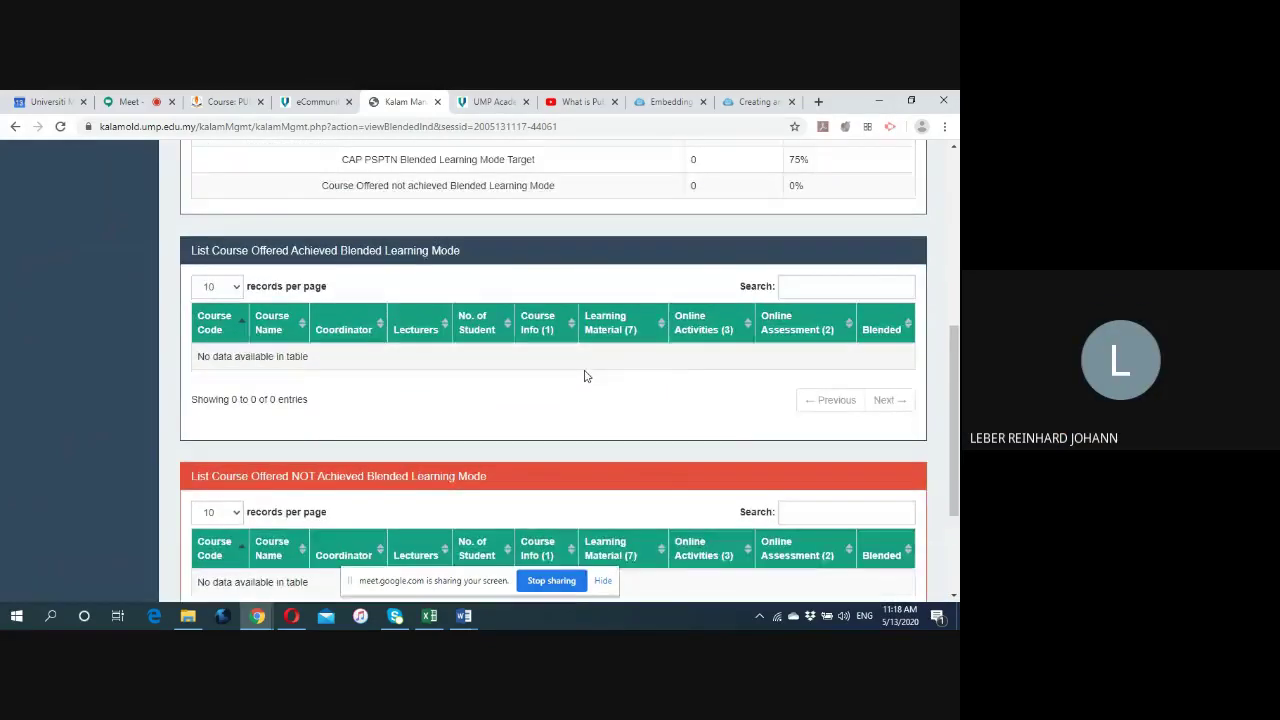
pyautogui.scroll(-1, 586, 374)
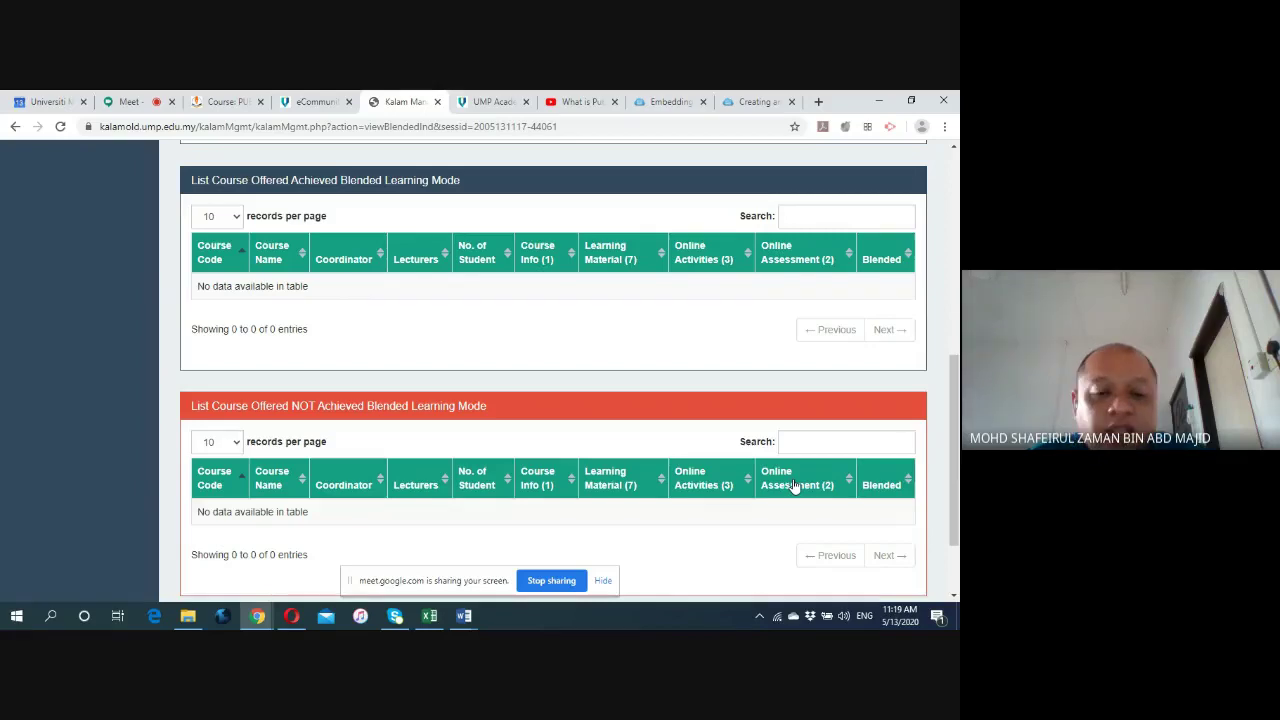
pyautogui.scroll(5, 368, 386)
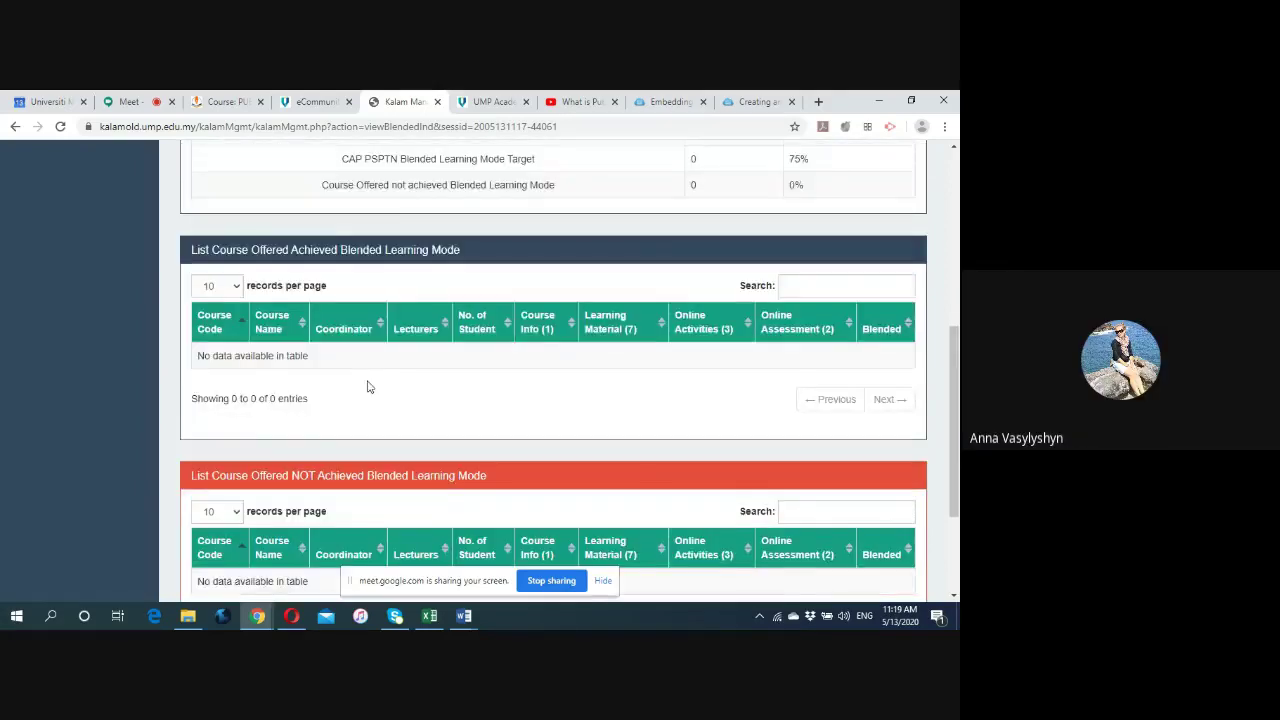
pyautogui.scroll(3, 368, 386)
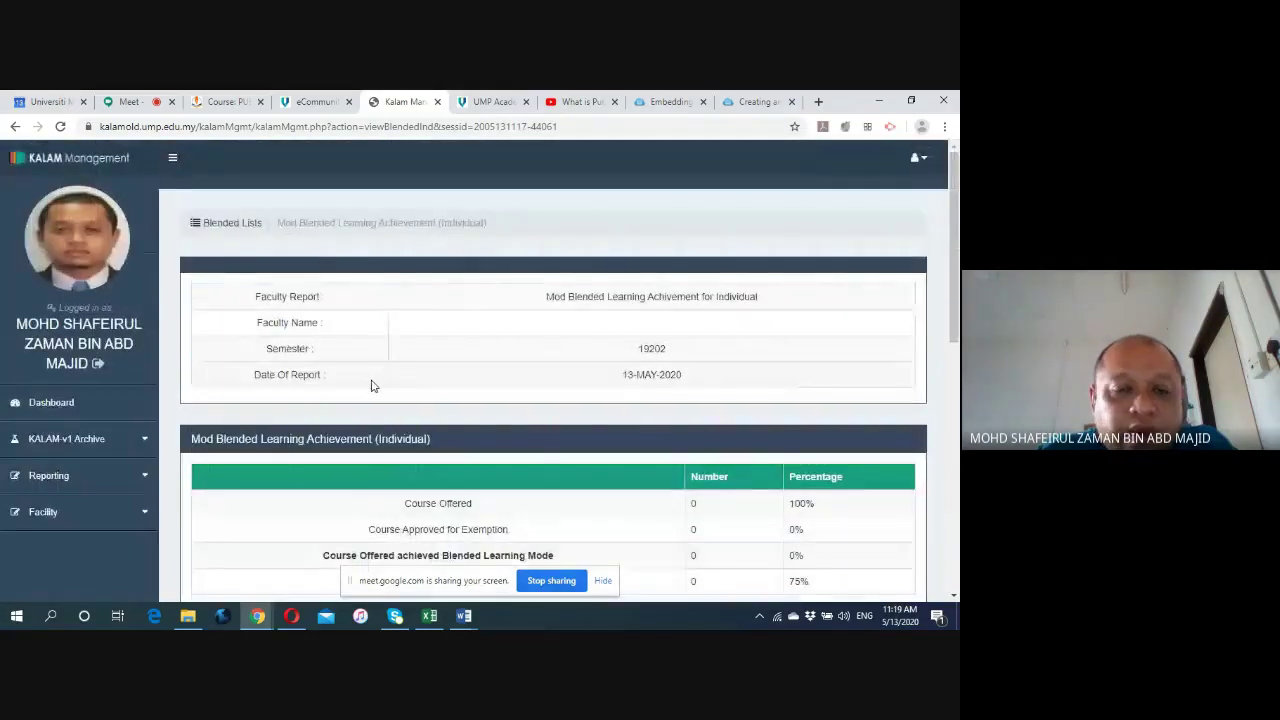
pyautogui.click(222, 104)
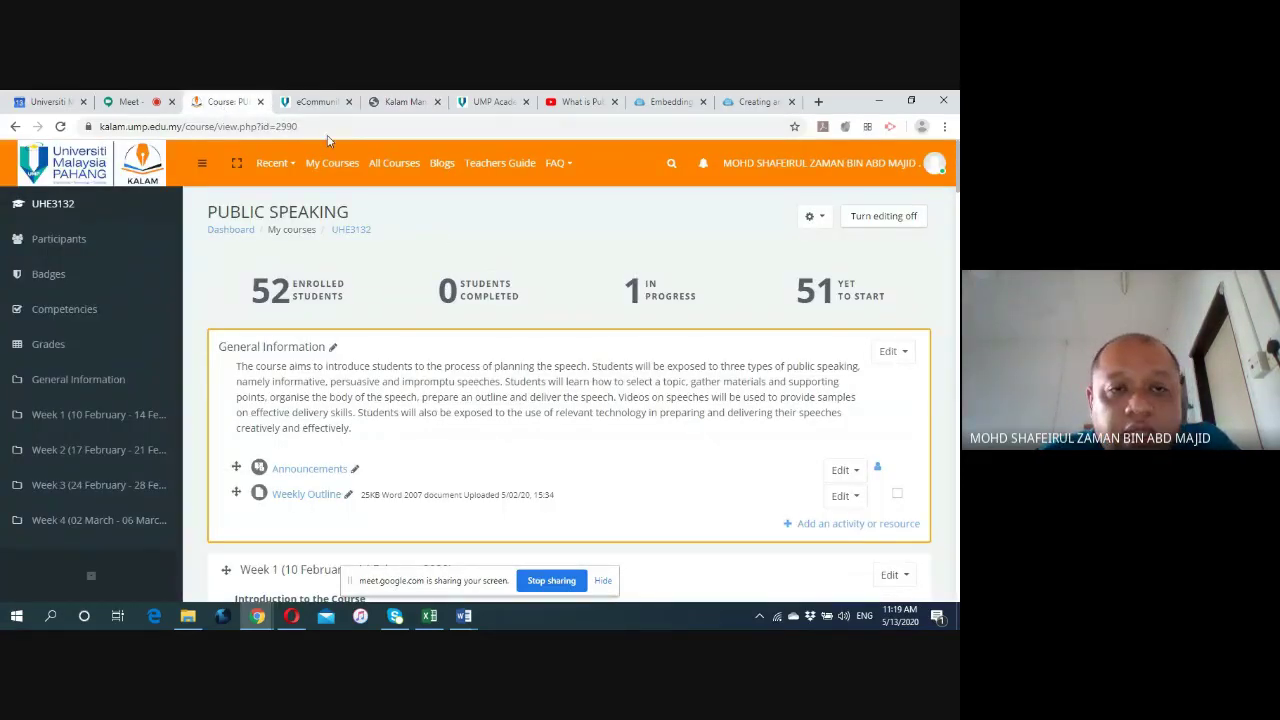
# Recheck the blended learning report, then go back to the Public Speaking course page.
pyautogui.click(407, 104)
pyautogui.scroll(-6, 500, 320)
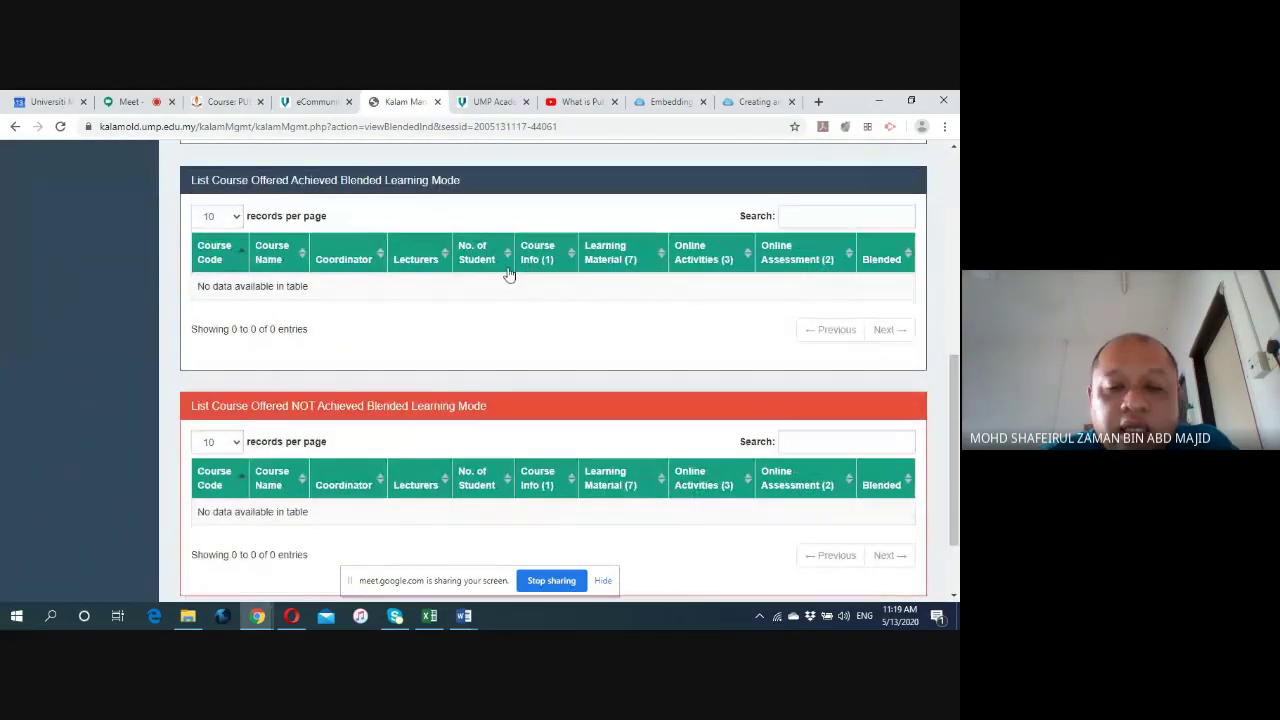
pyautogui.click(228, 104)
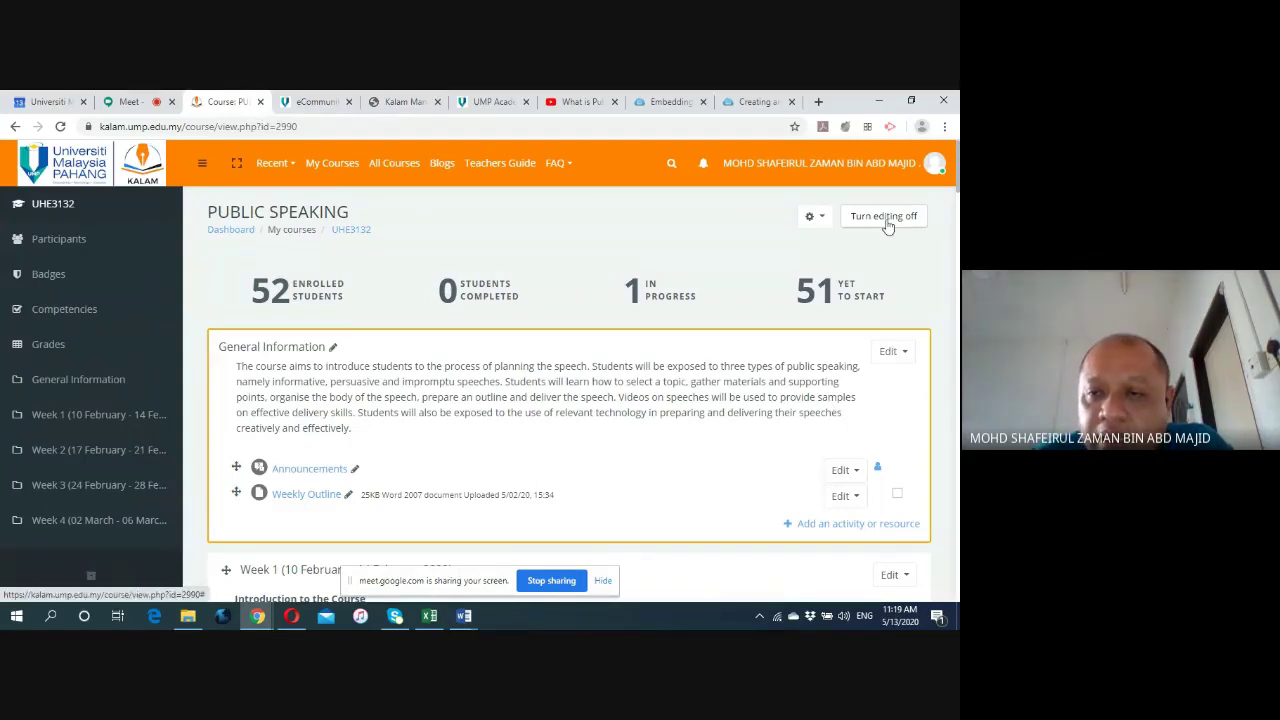
# Open the General Information section settings, keeping its custom section name.
pyautogui.click(906, 355)
pyautogui.click(856, 390)
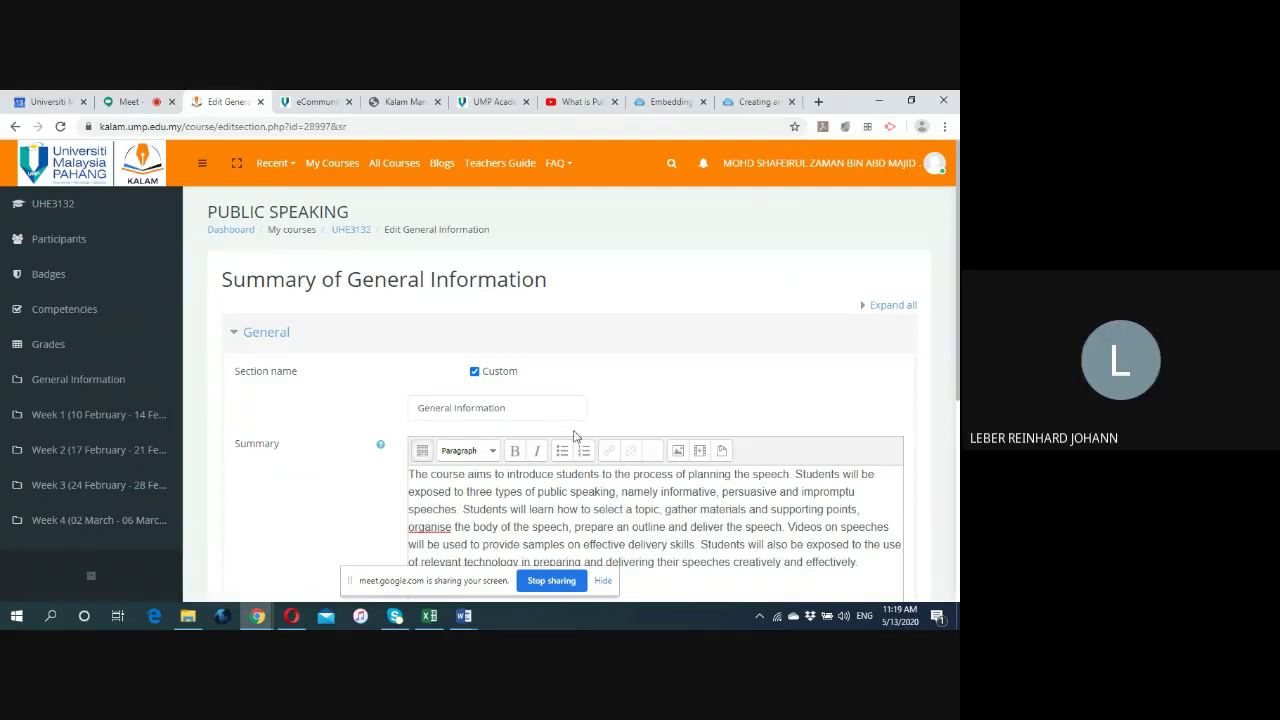
pyautogui.moveTo(506, 409); pyautogui.dragTo(414, 411)
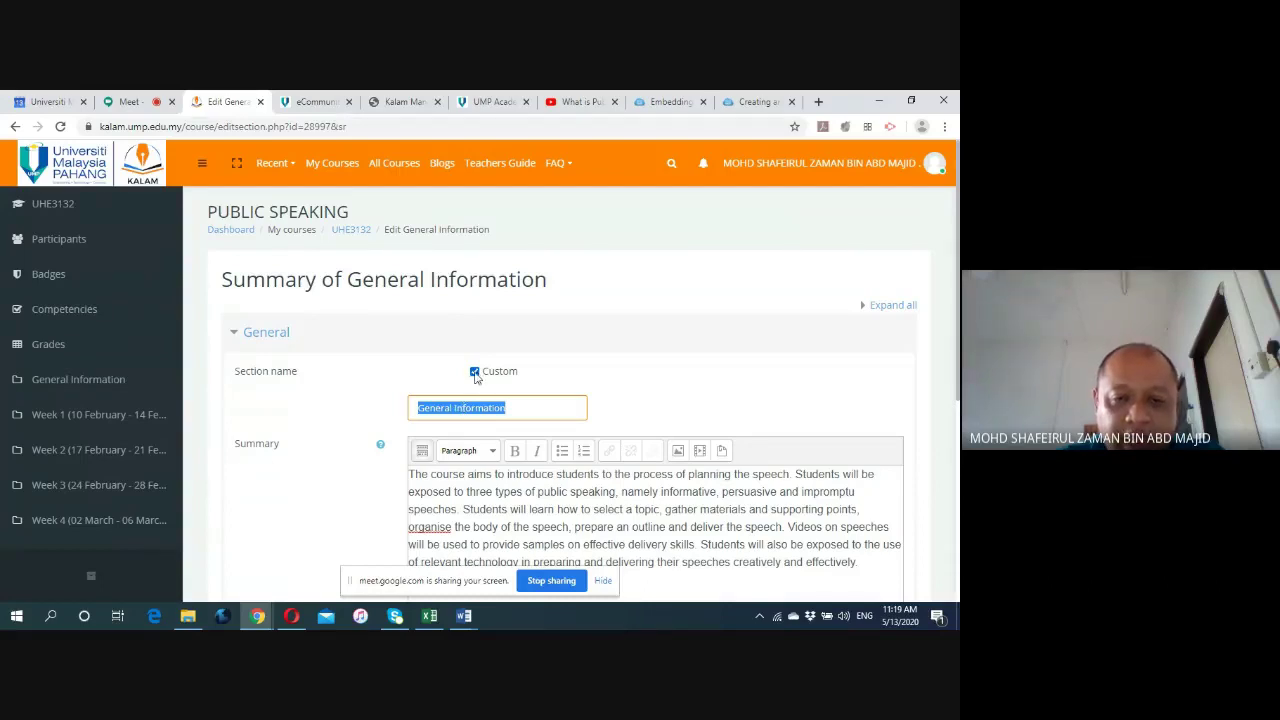
pyautogui.click(475, 373)
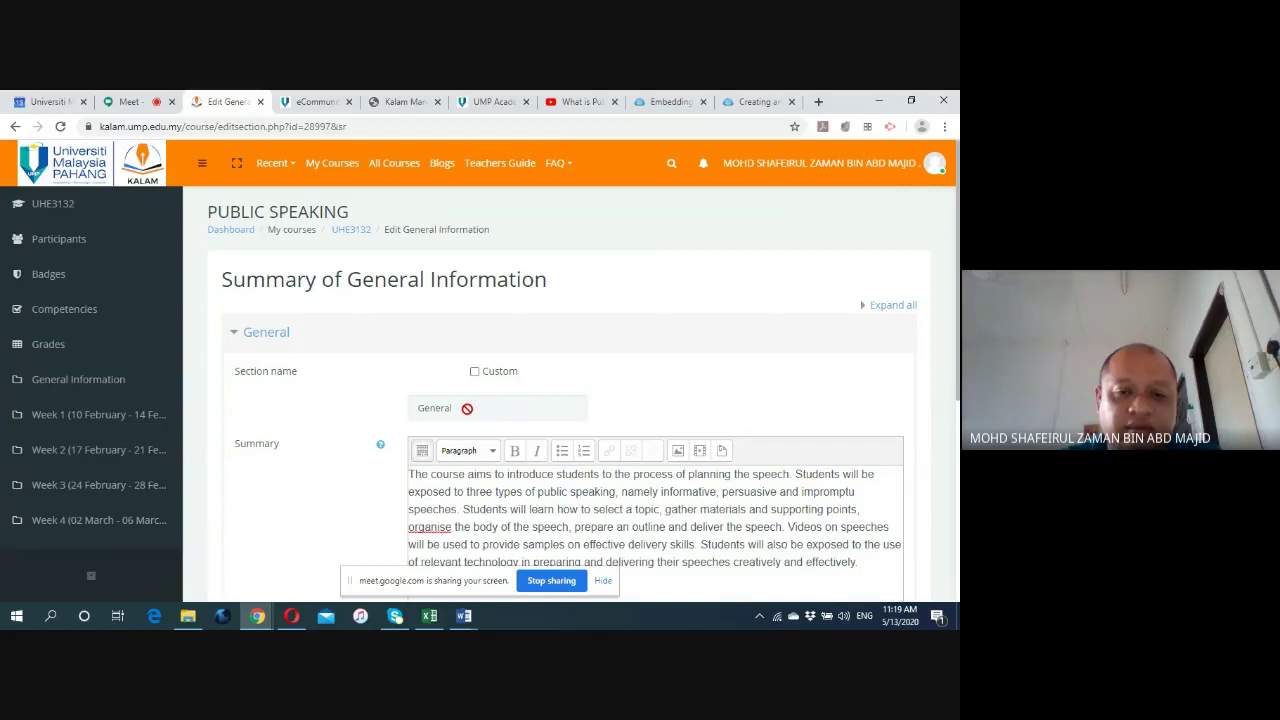
pyautogui.click(475, 372)
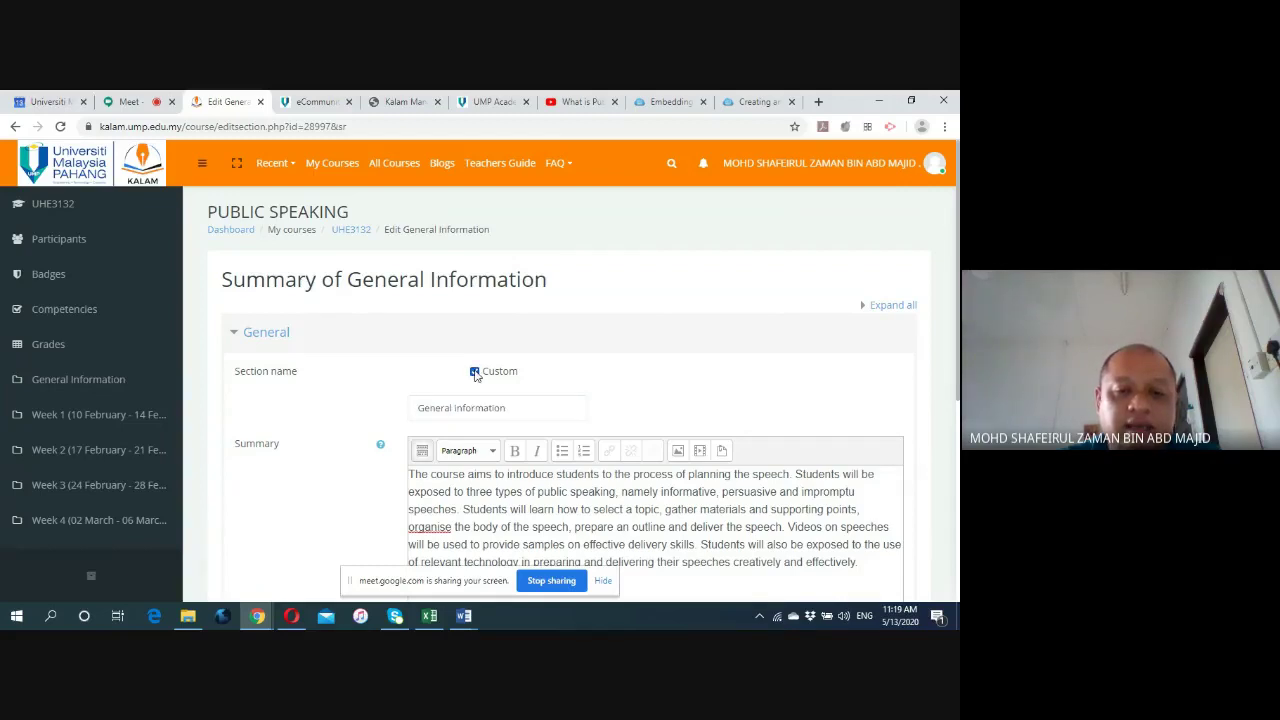
# Expand Restrict access to confirm the section has no access restrictions.
pyautogui.scroll(-1, 372, 385)
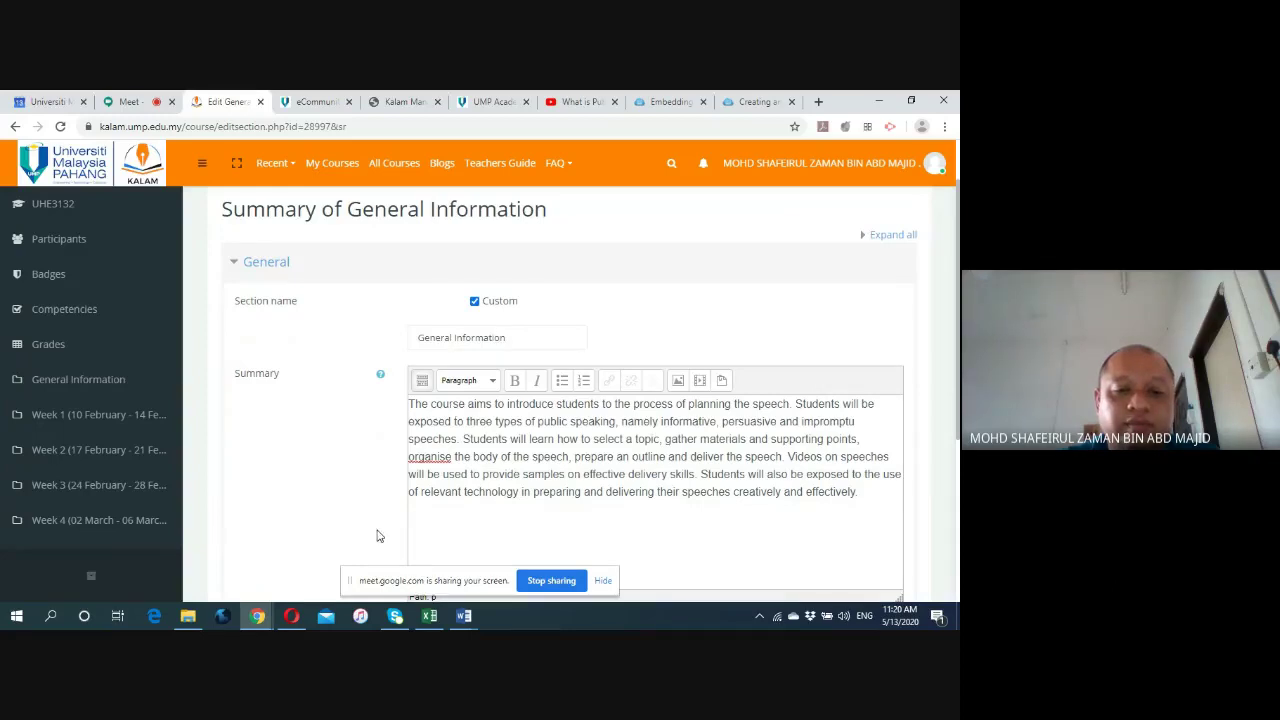
pyautogui.scroll(-2, 379, 525)
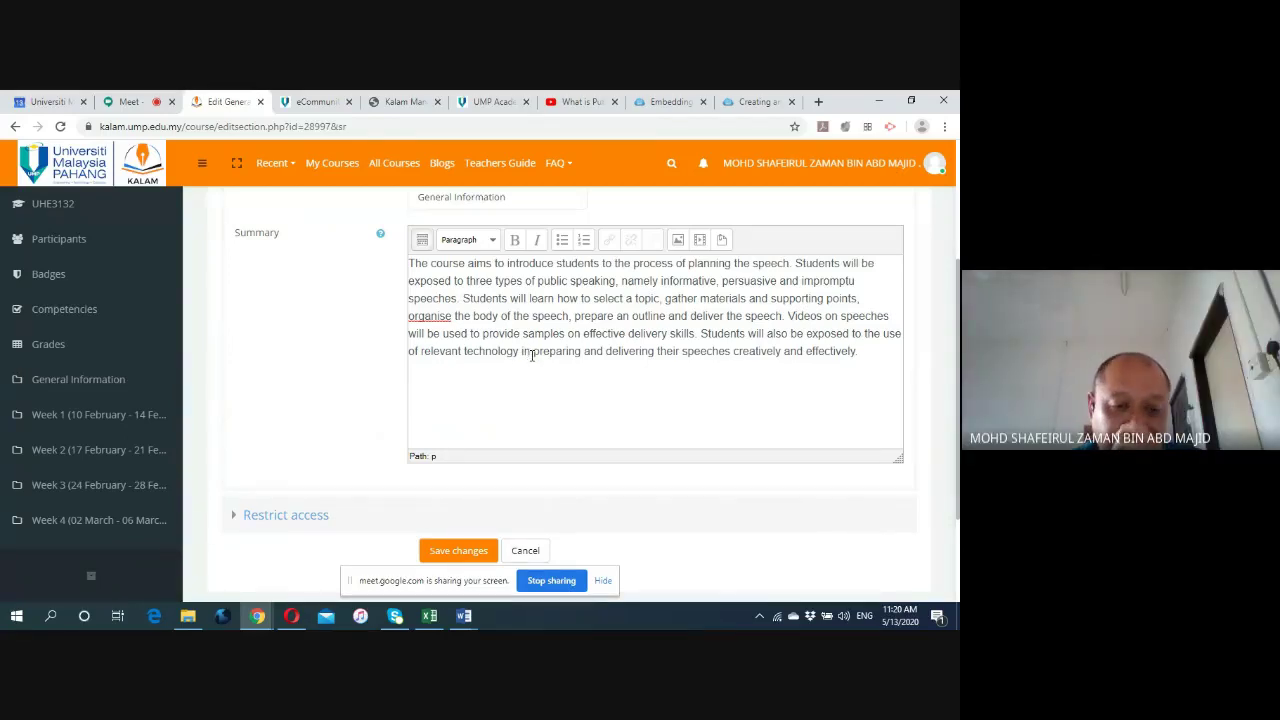
pyautogui.scroll(-2, 474, 362)
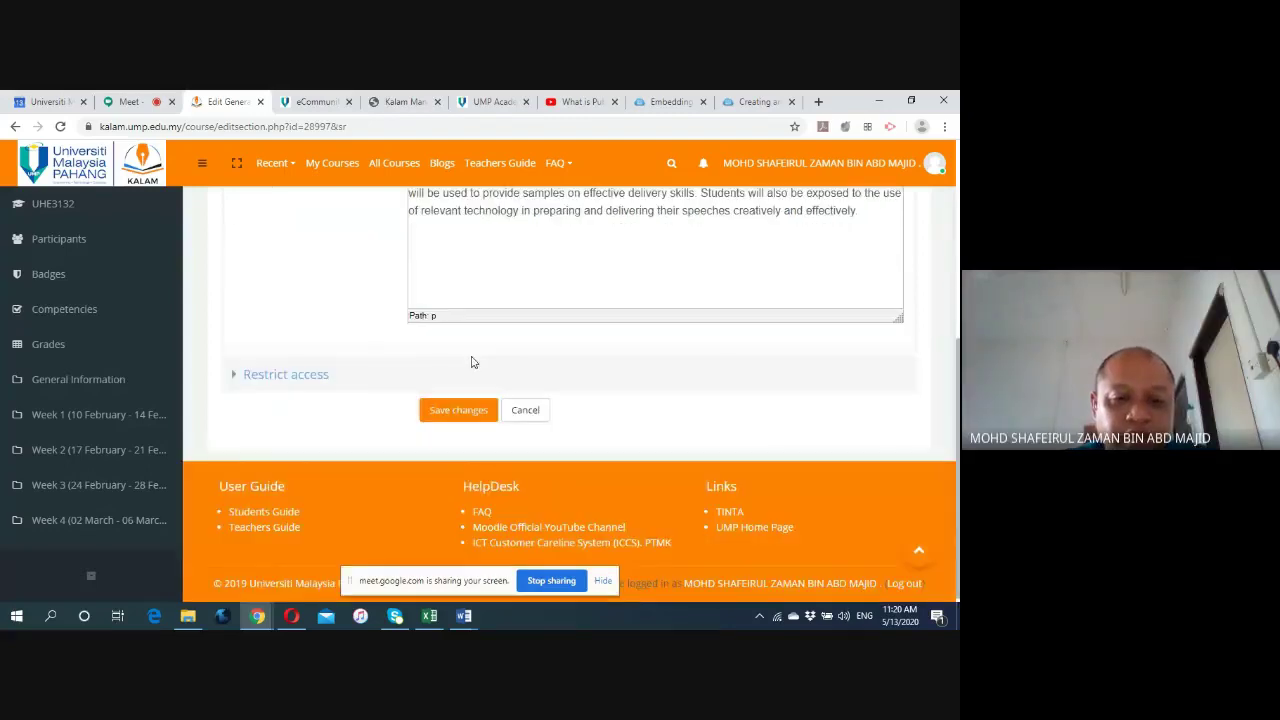
pyautogui.click(241, 374)
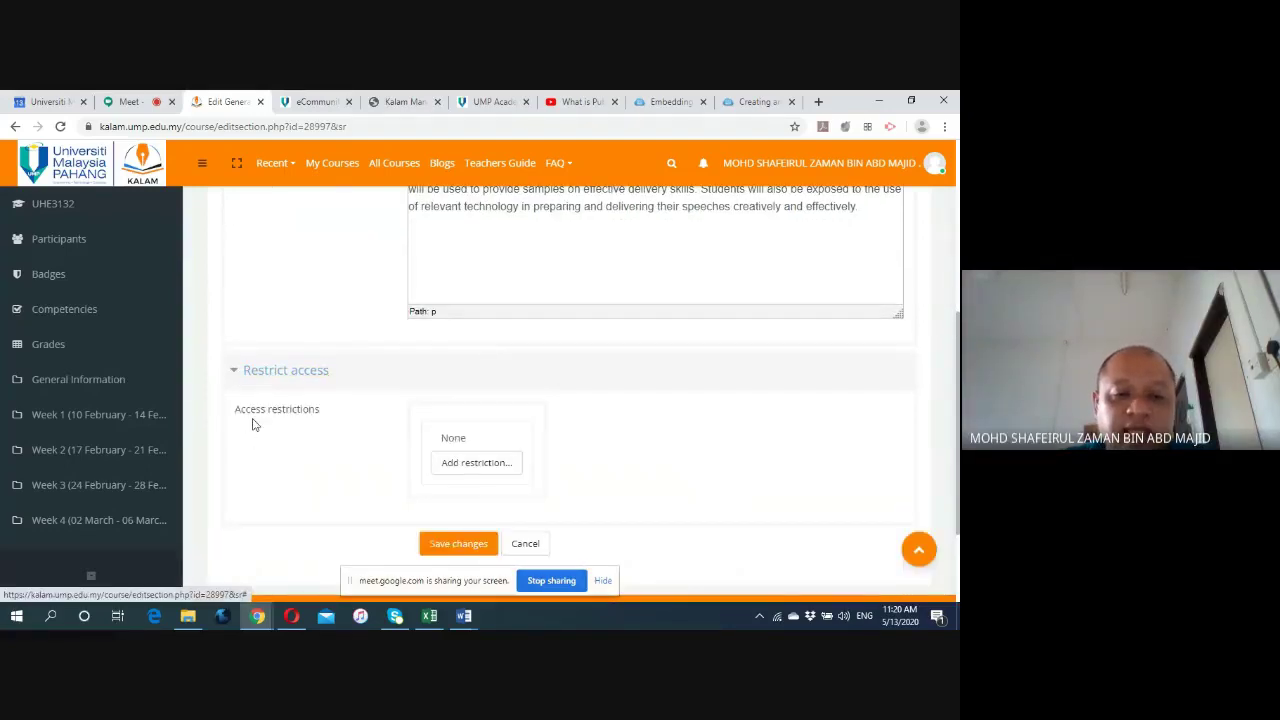
pyautogui.scroll(-2, 323, 448)
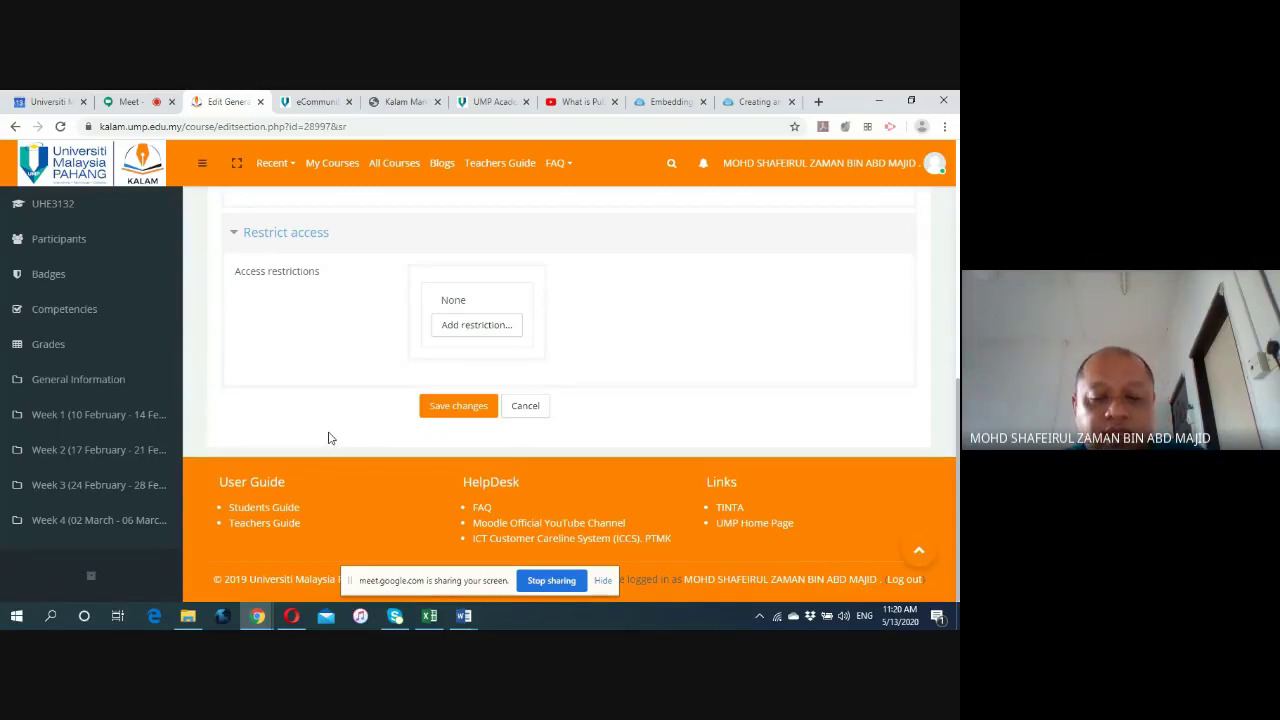
pyautogui.scroll(2, 330, 438)
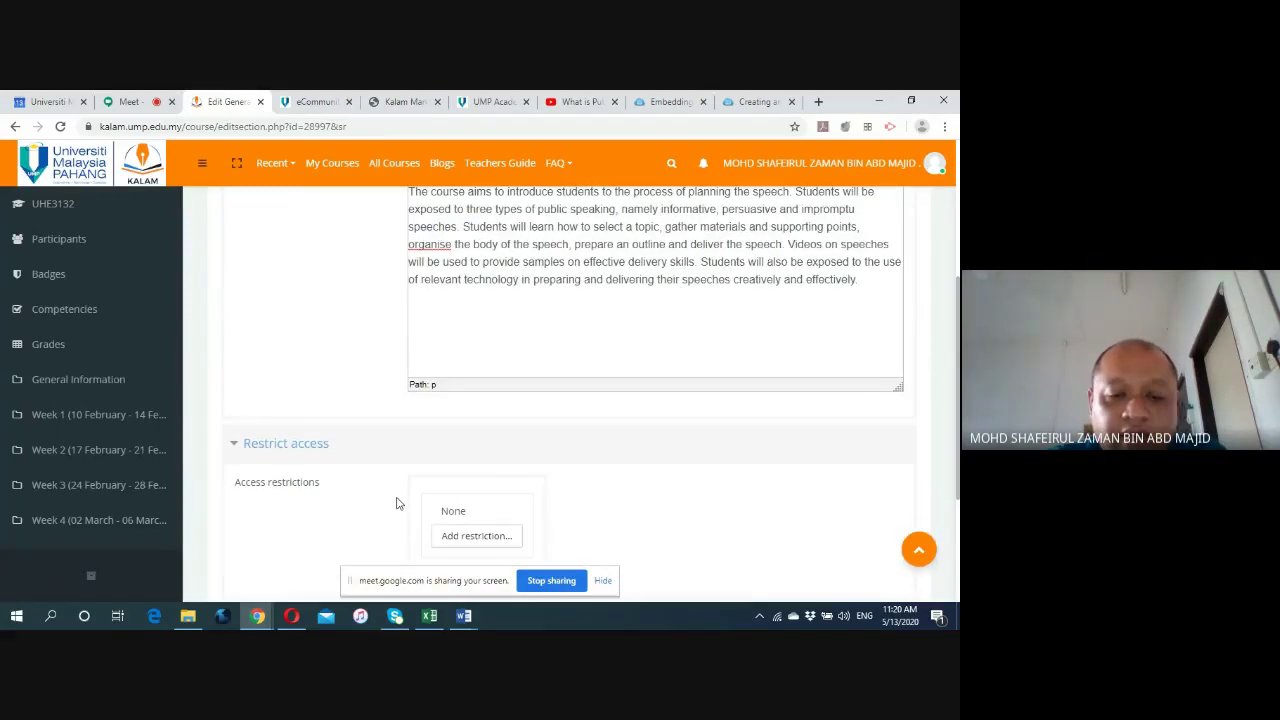
pyautogui.scroll(-1, 377, 499)
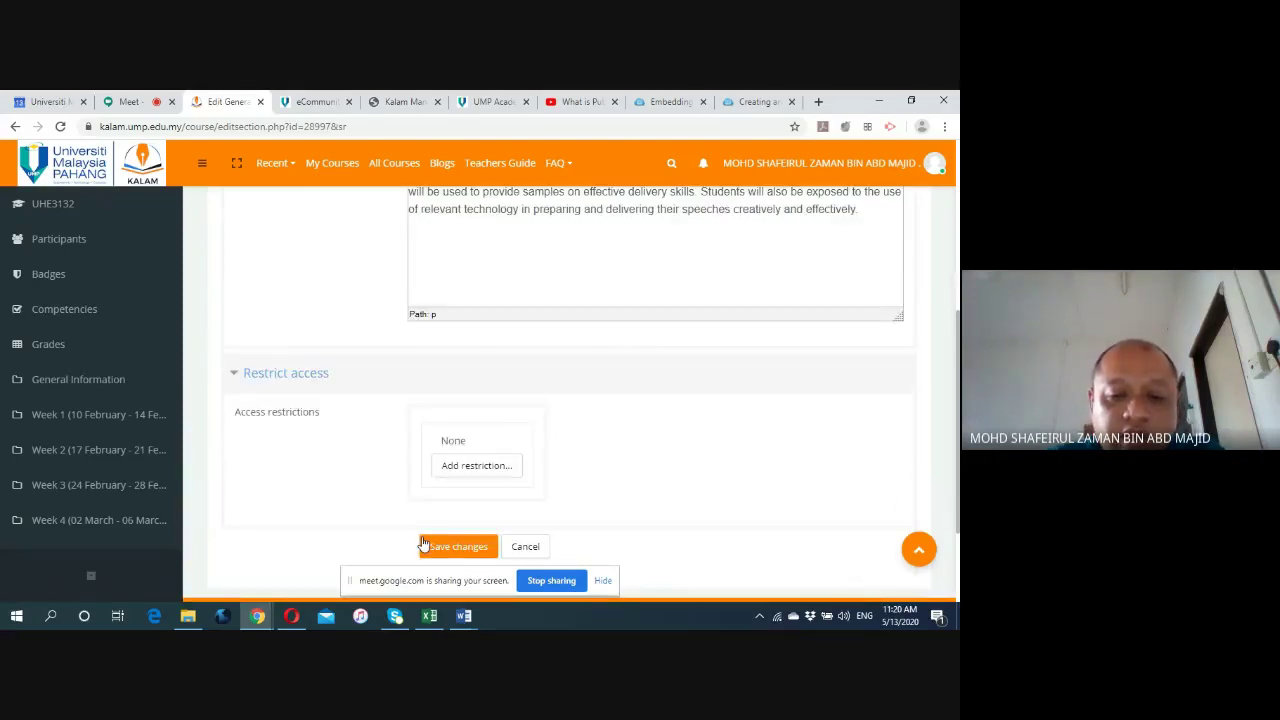
# Save the General Information section form without changes.
pyautogui.click(459, 545)
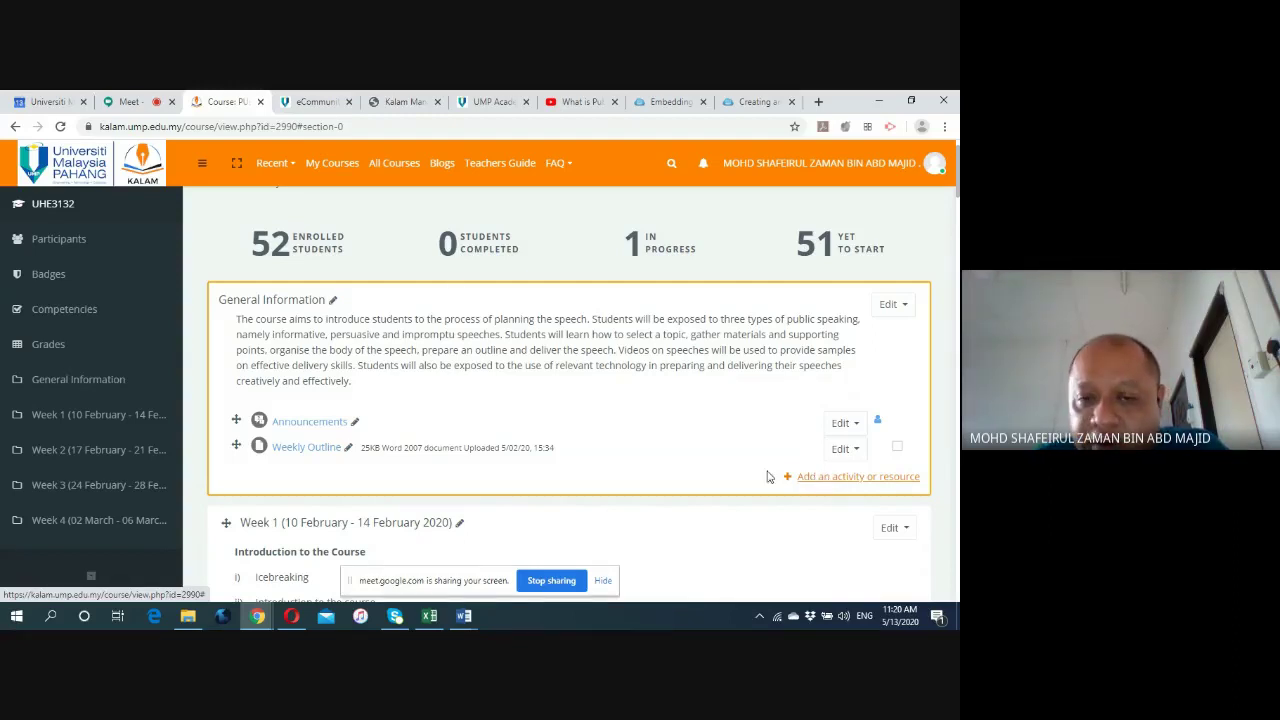
# Bring up the activity chooser for General Information and browse the available activities.
pyautogui.click(826, 479)
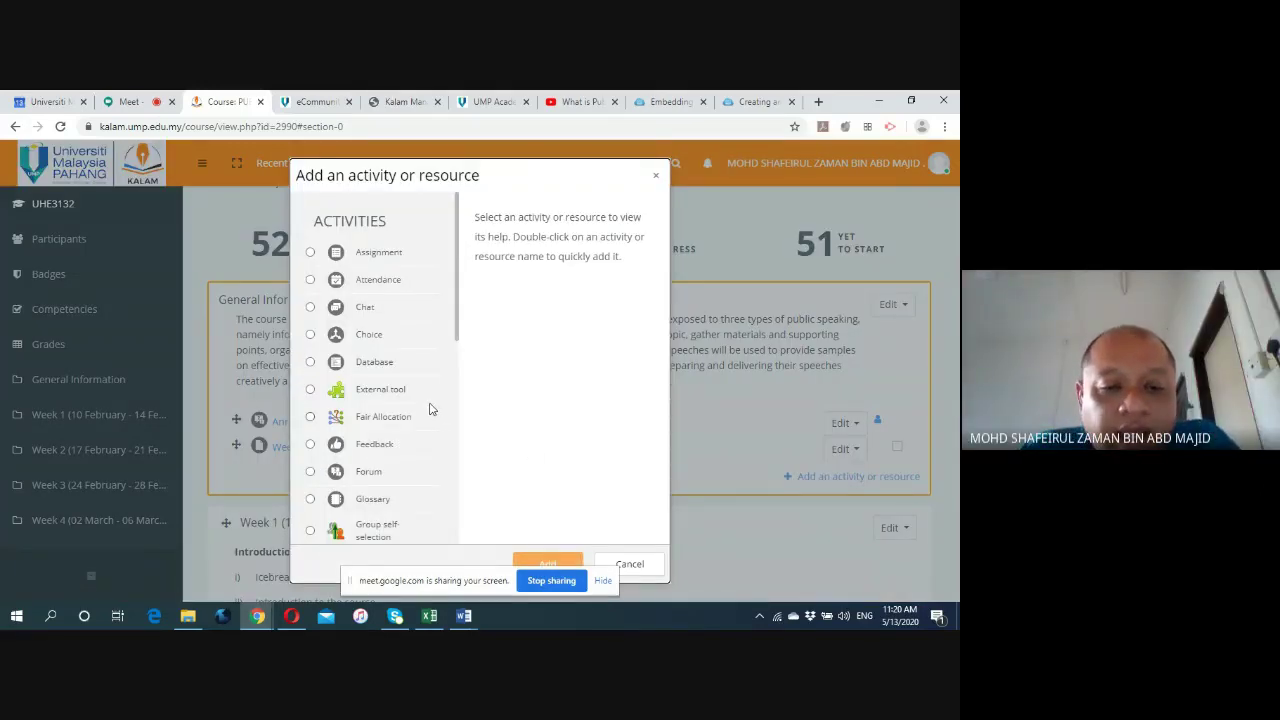
pyautogui.scroll(-3, 430, 407)
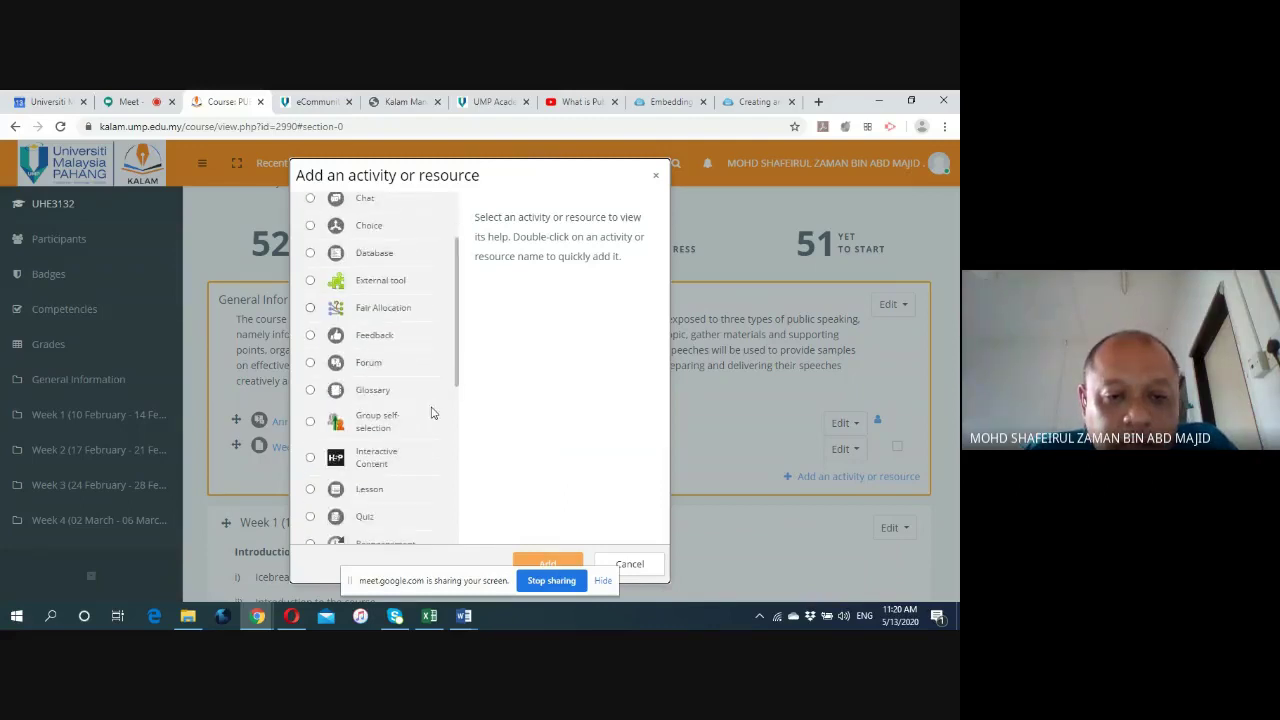
pyautogui.scroll(-4, 430, 412)
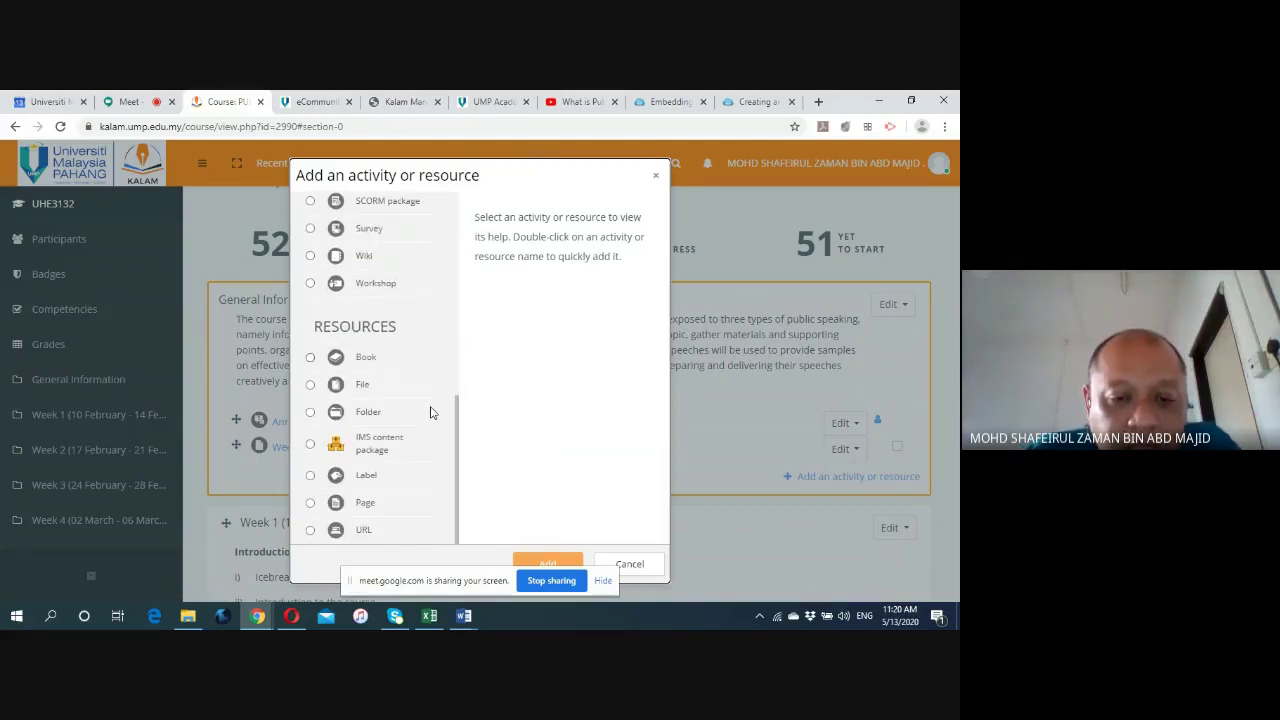
pyautogui.scroll(7, 432, 412)
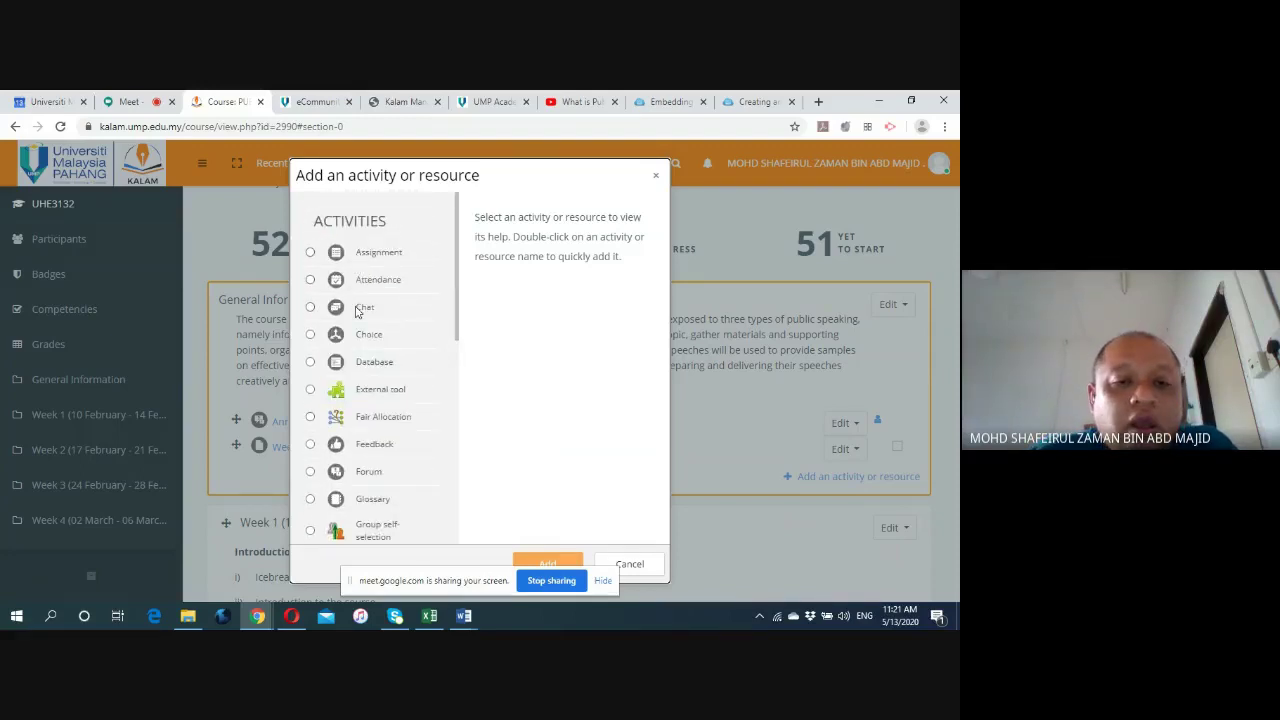
pyautogui.scroll(-3, 370, 358)
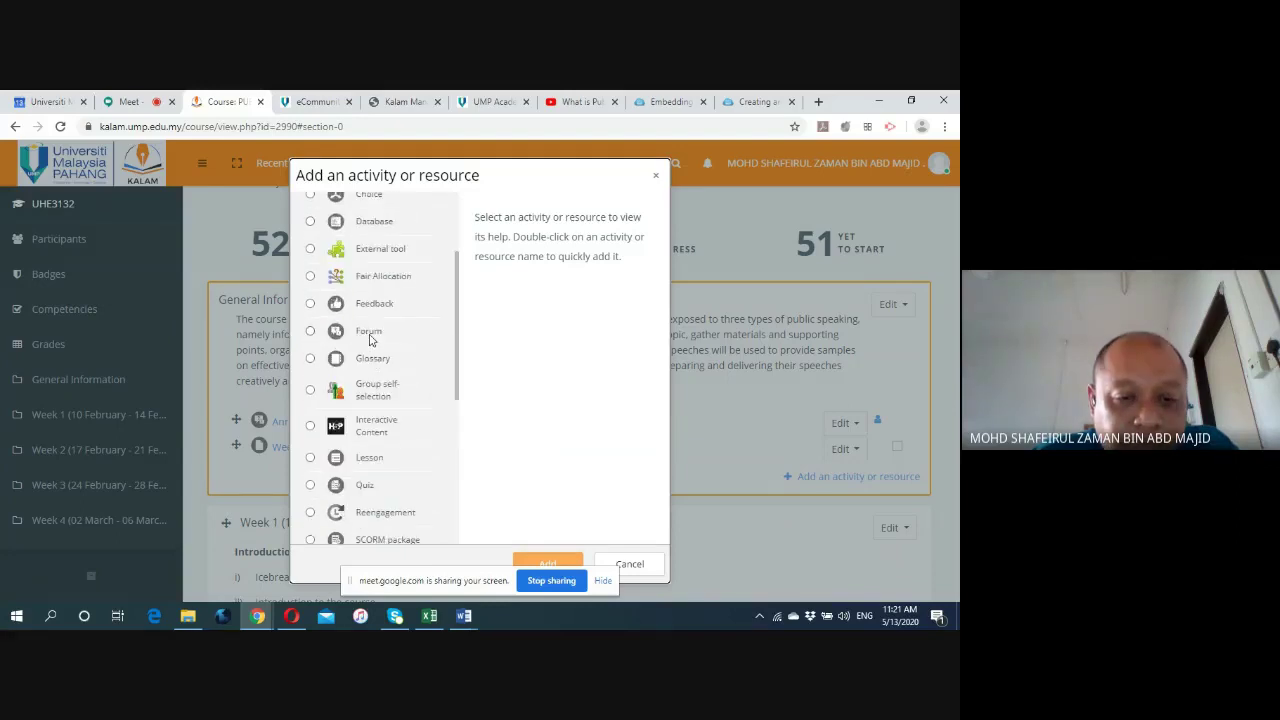
pyautogui.scroll(-3, 369, 340)
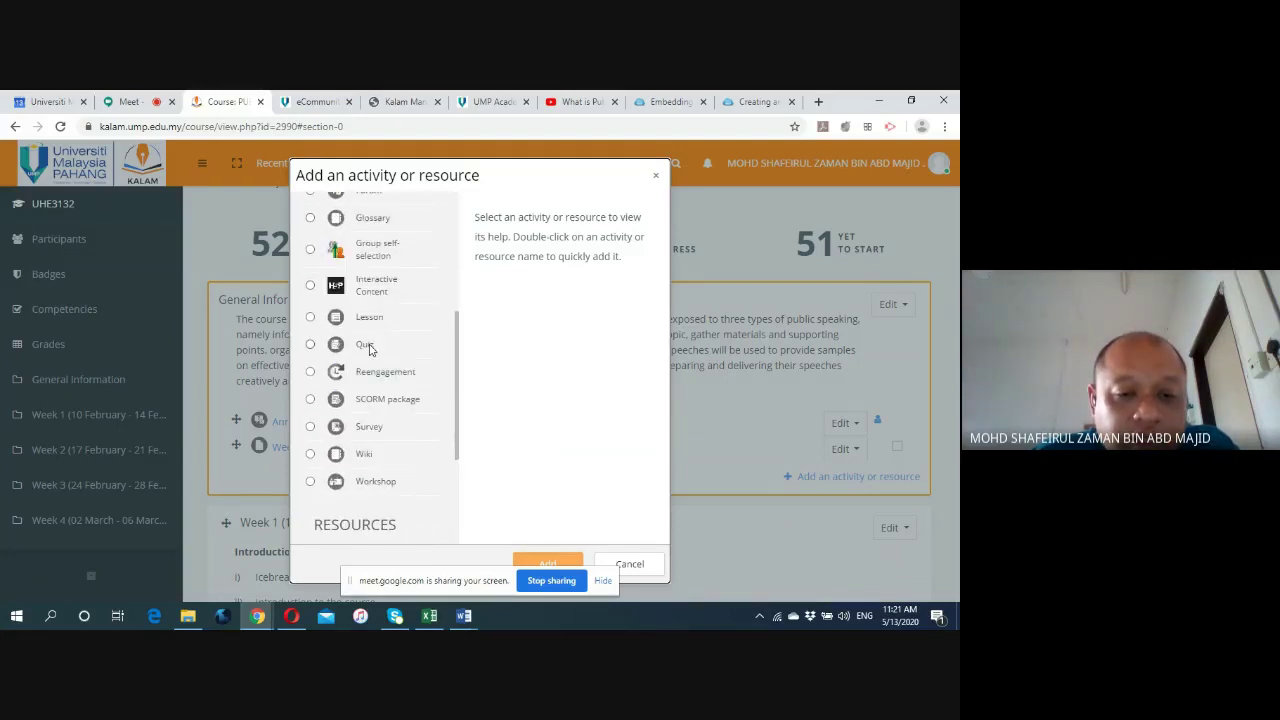
pyautogui.scroll(6, 369, 347)
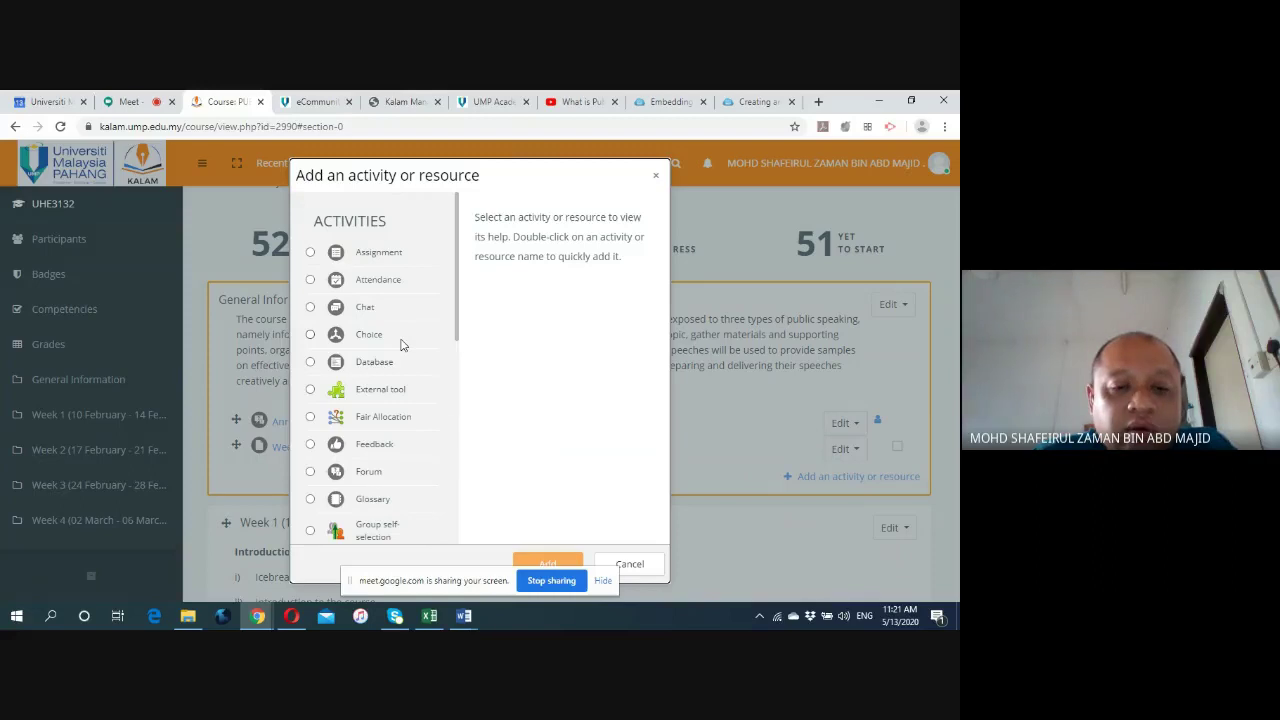
pyautogui.scroll(-4, 401, 345)
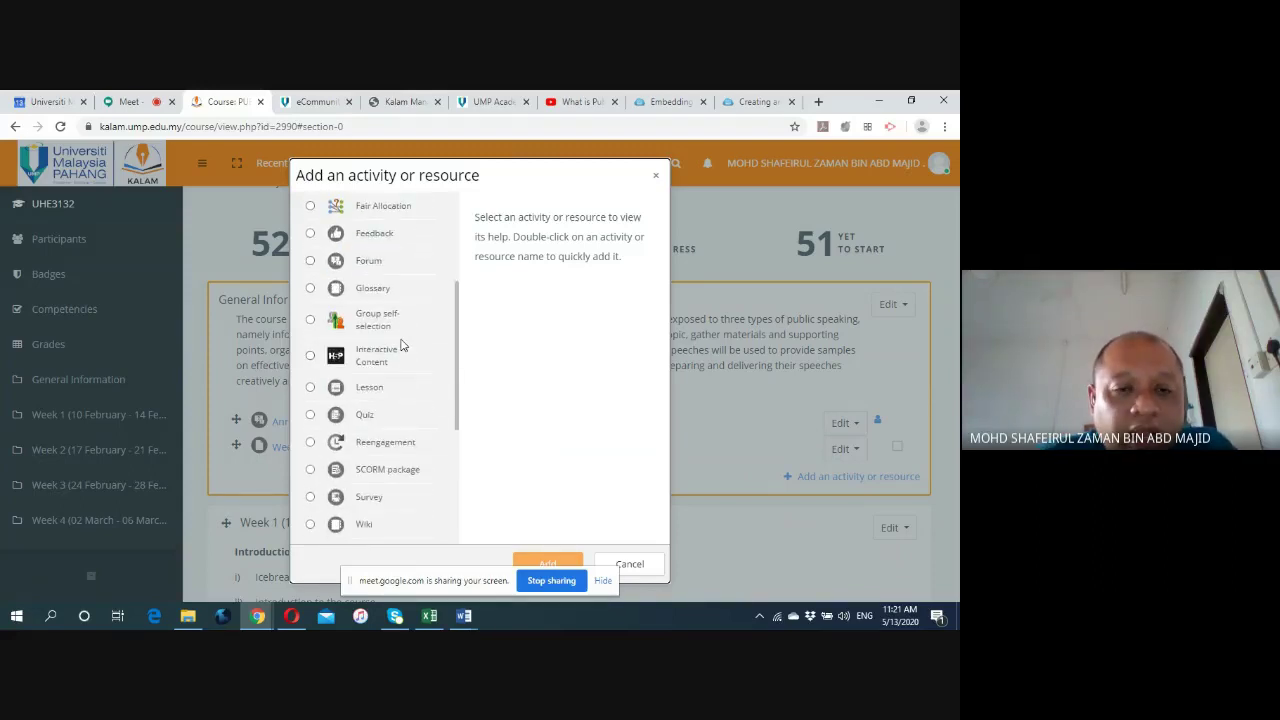
pyautogui.scroll(-1, 401, 345)
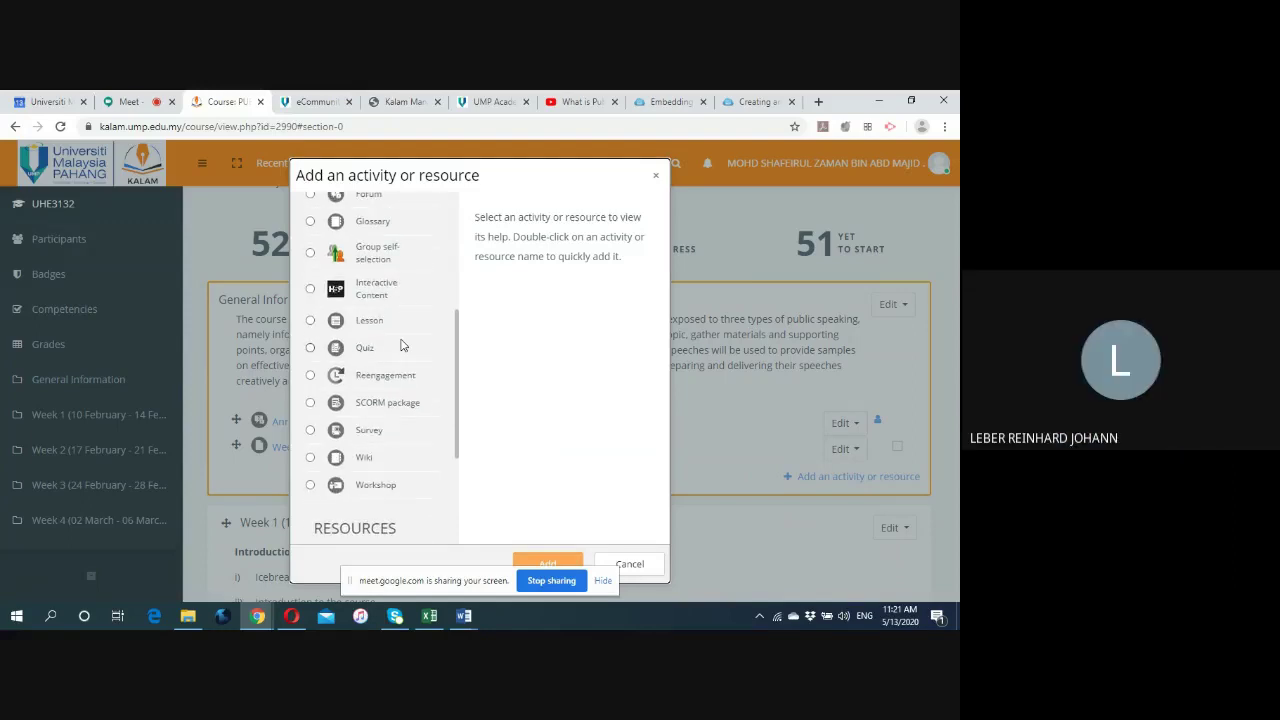
pyautogui.scroll(5, 401, 345)
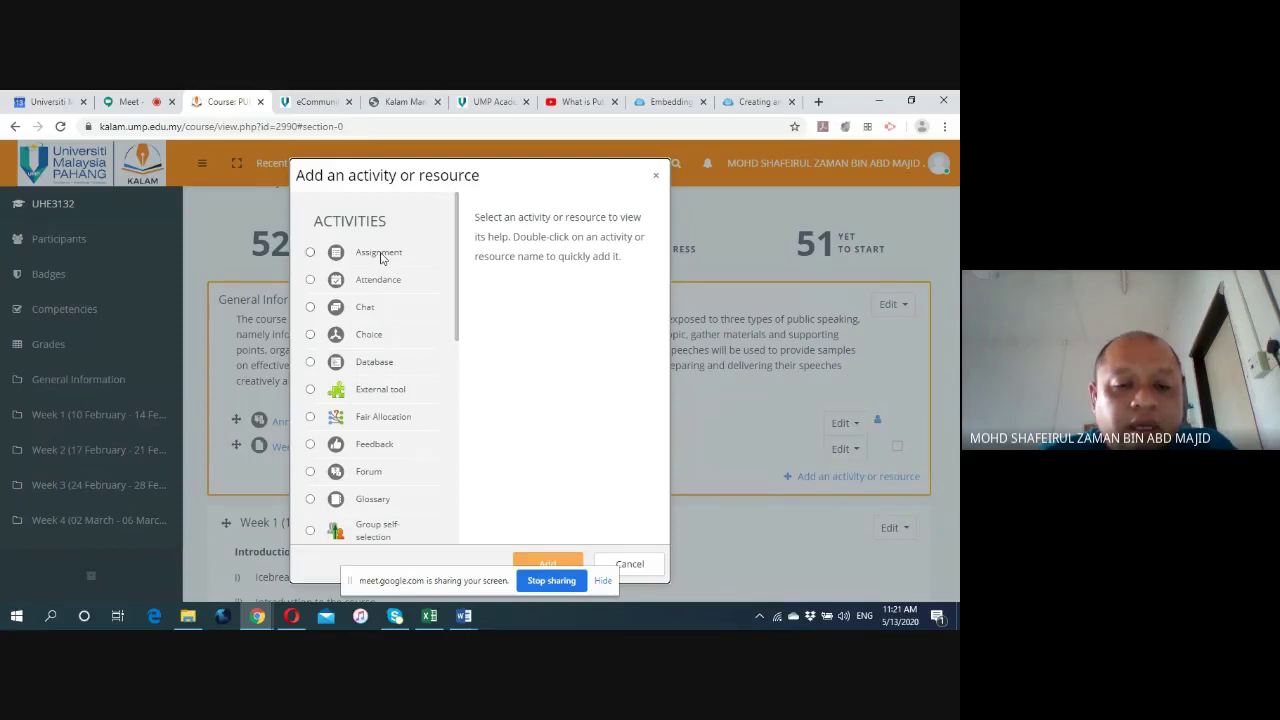
pyautogui.scroll(-2, 386, 266)
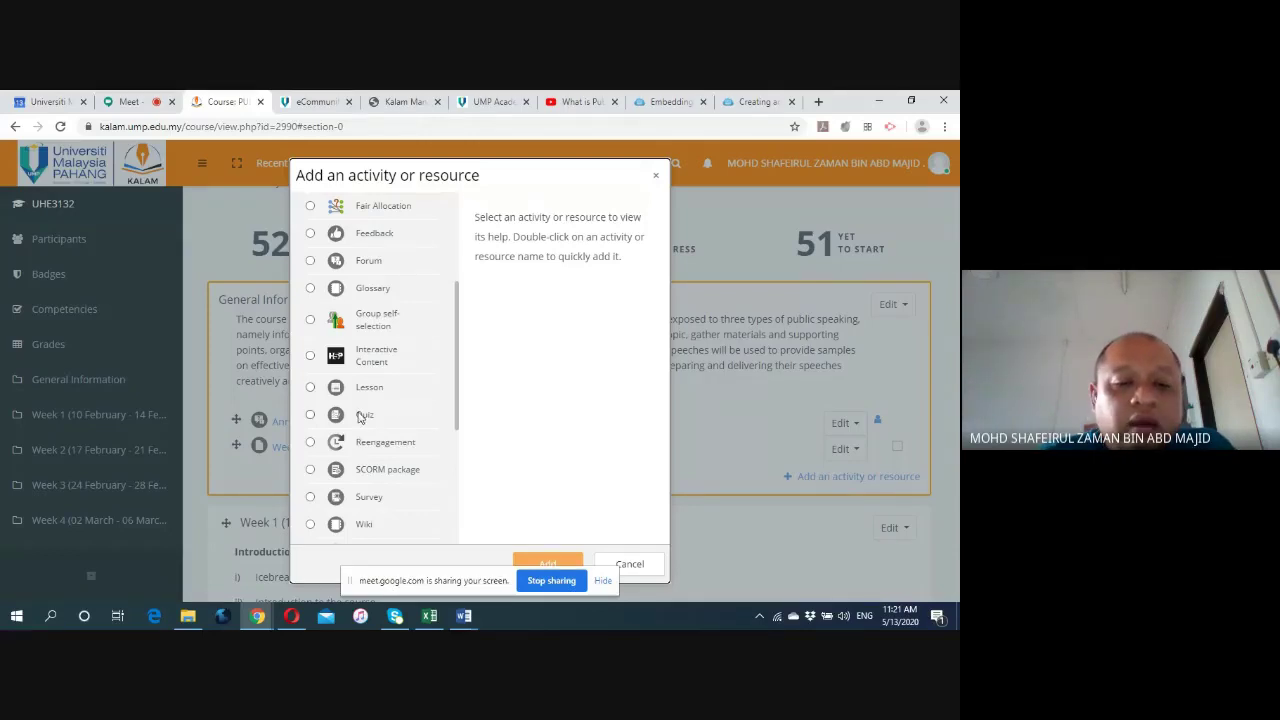
pyautogui.scroll(-3, 412, 414)
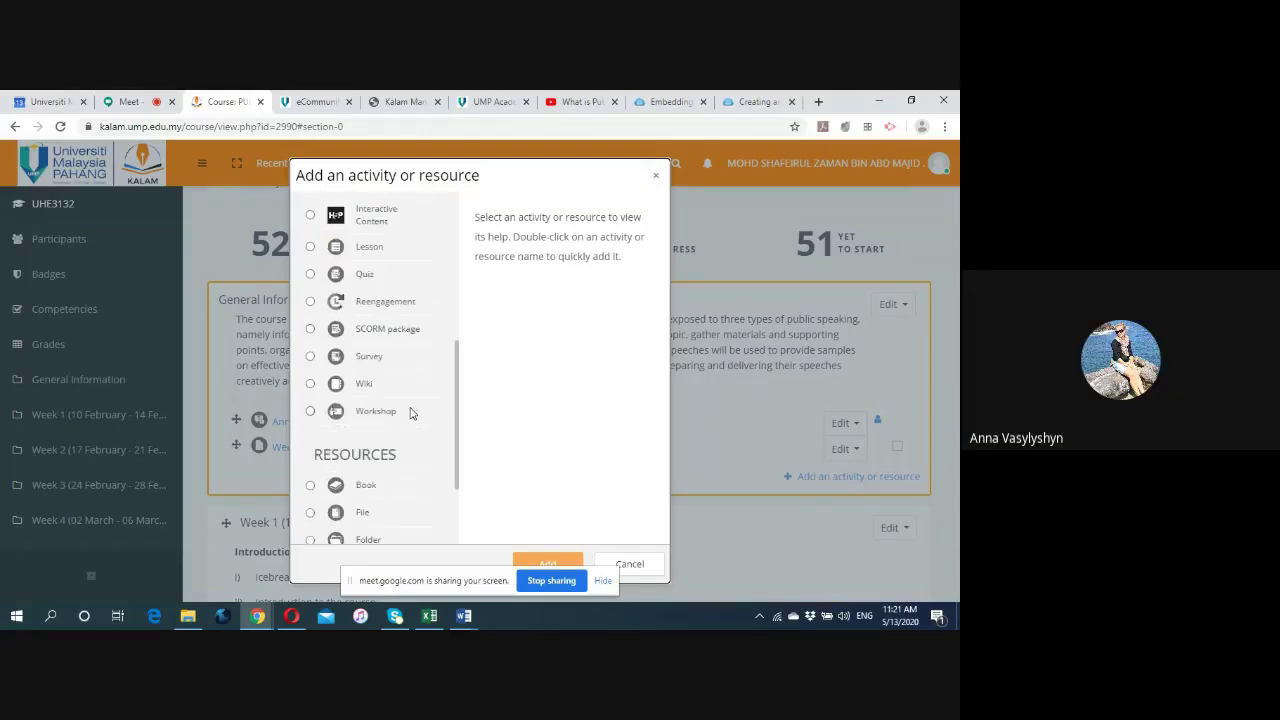
pyautogui.scroll(8, 420, 400)
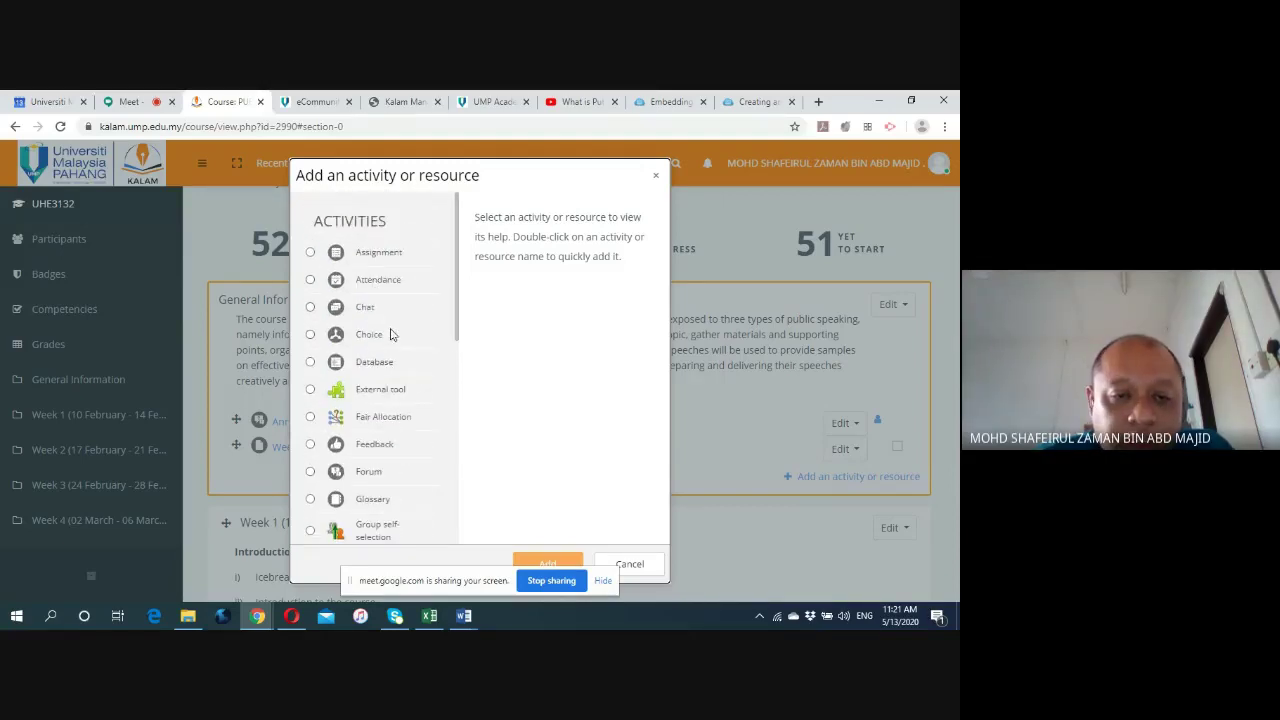
pyautogui.scroll(-3, 392, 338)
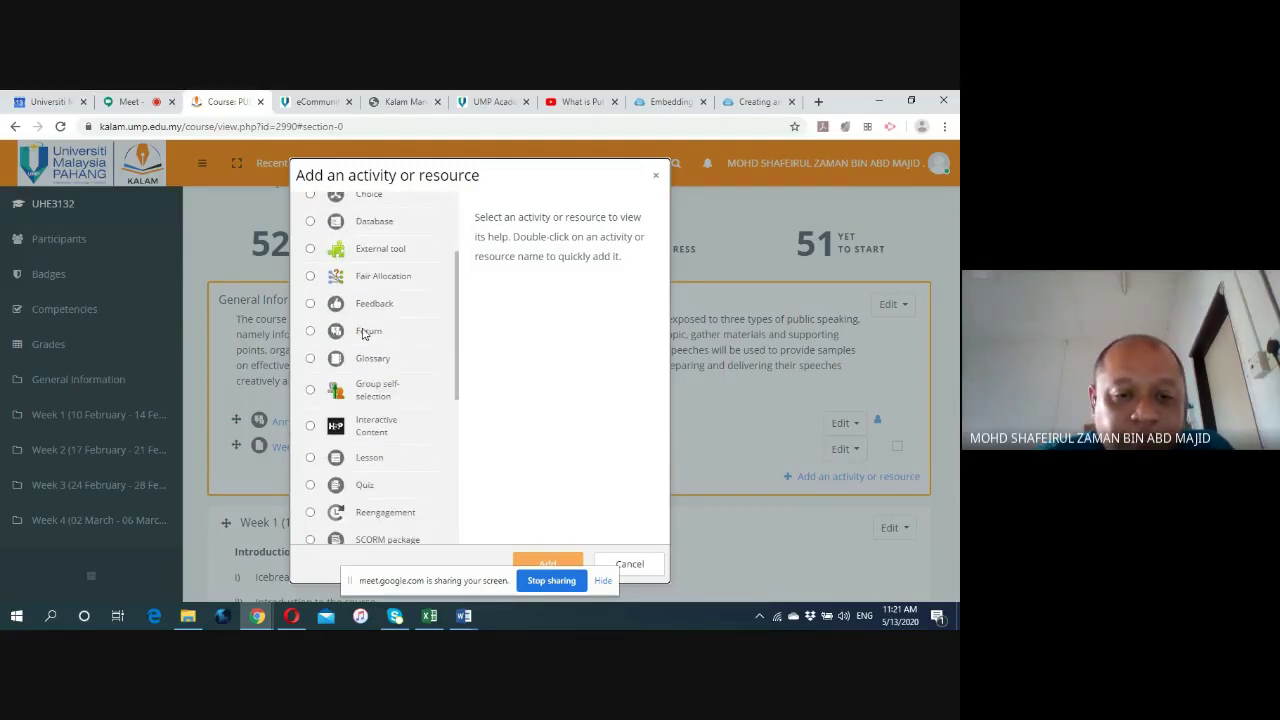
# Select Forum and add it to the section.
pyautogui.click(365, 332)
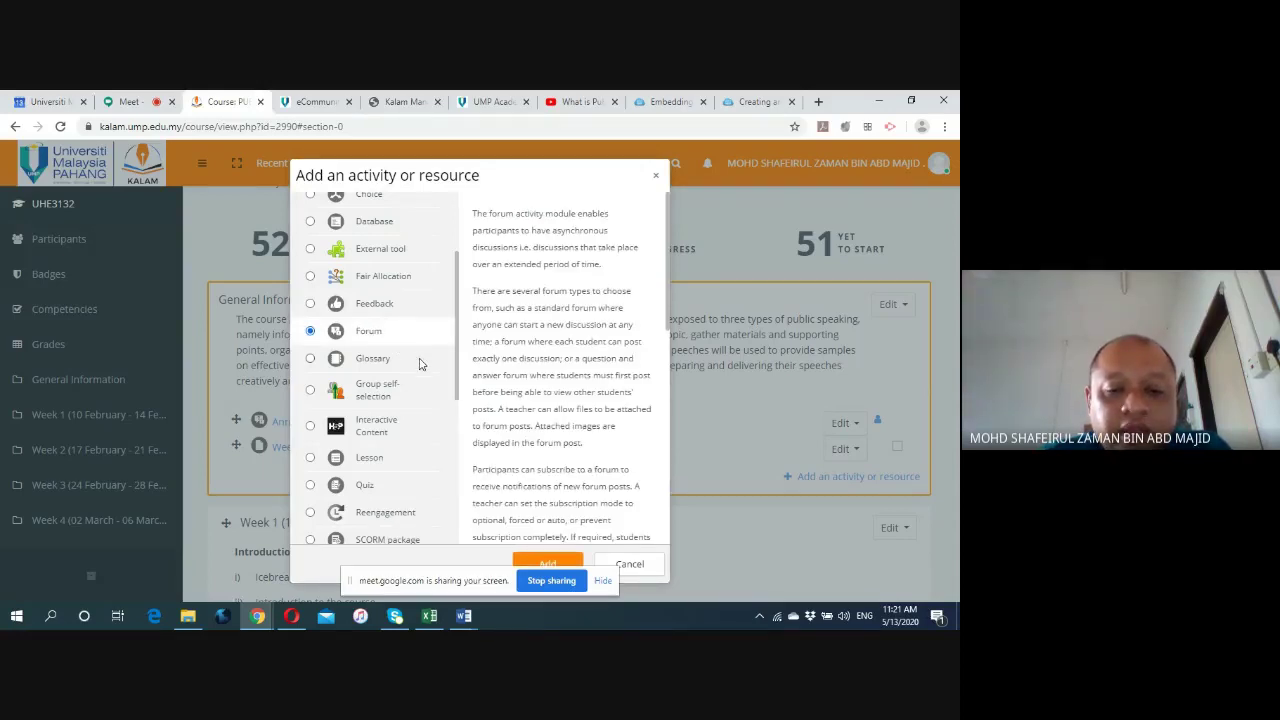
pyautogui.scroll(-2, 420, 362)
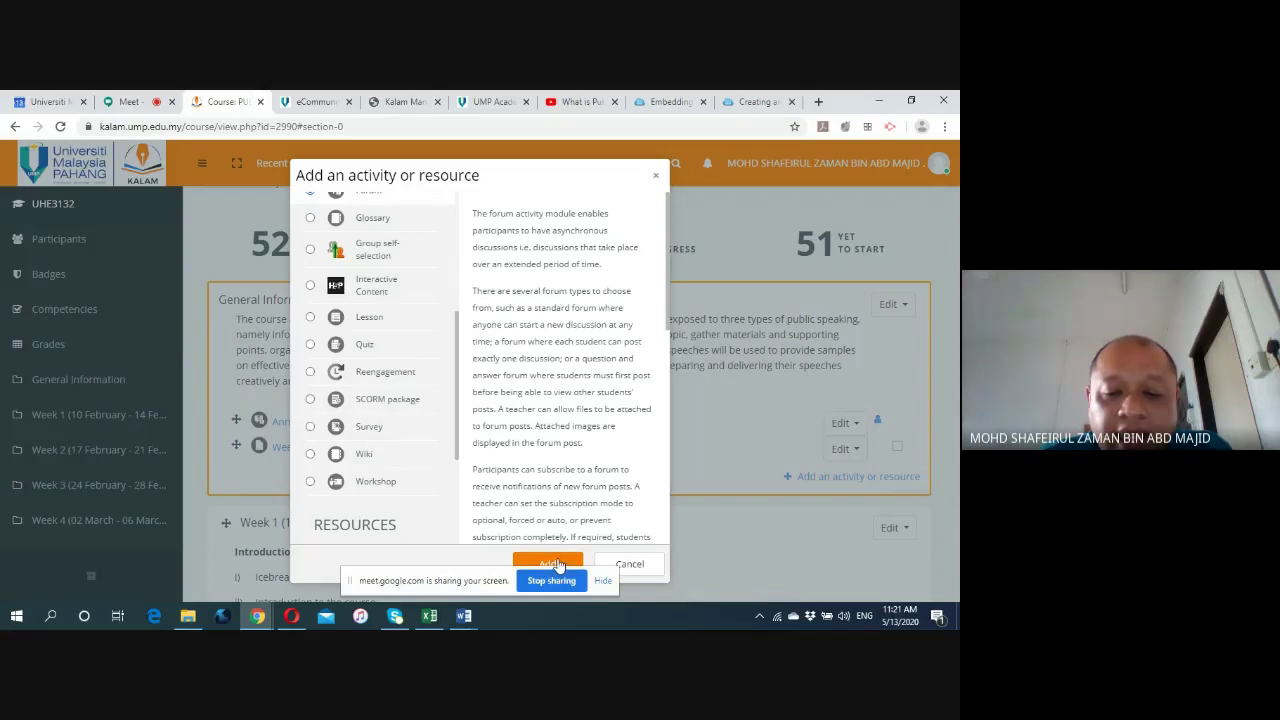
pyautogui.click(557, 563)
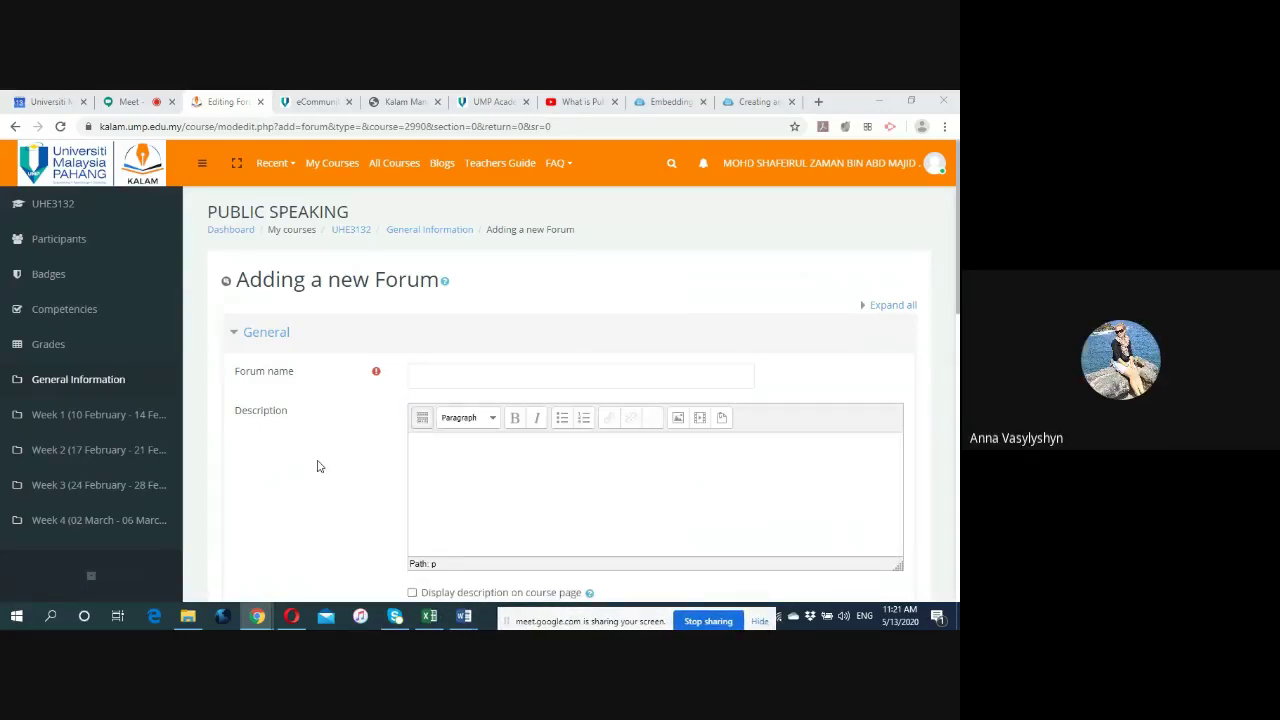
# Name the forum Testing, describe it as 'Please introduce yourself', and display the description on the course page.
pyautogui.click(446, 381)
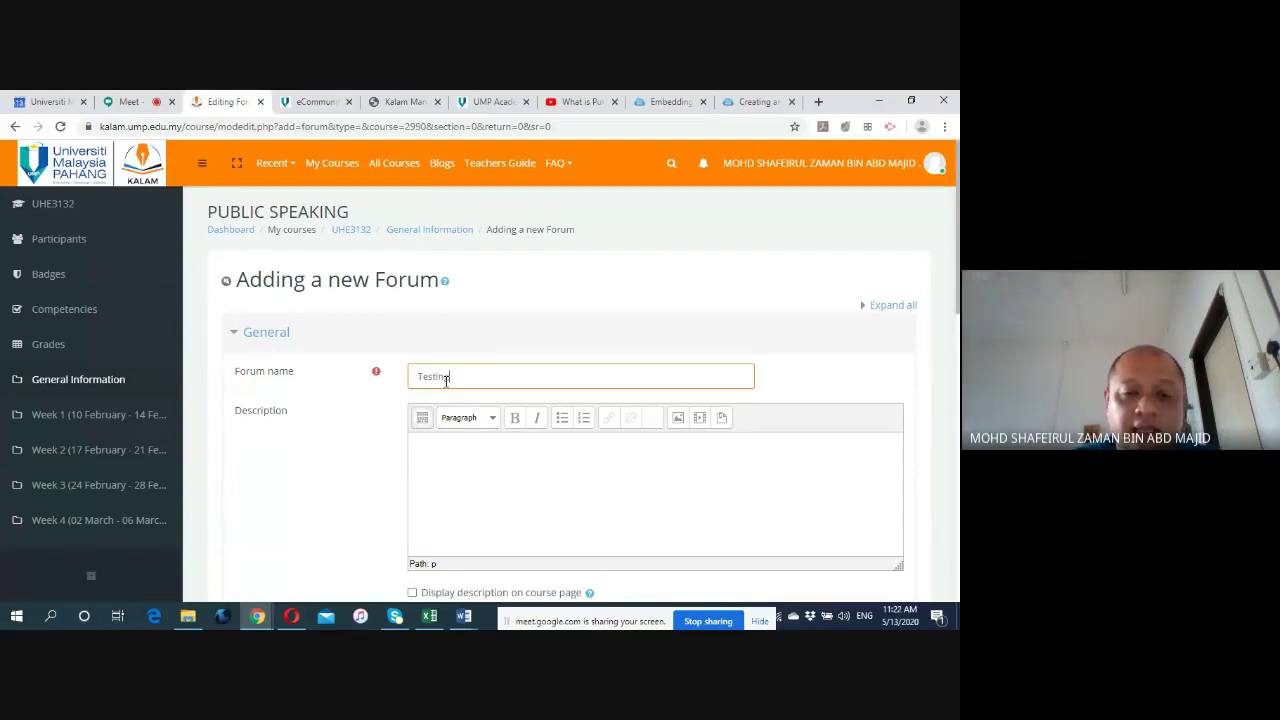
pyautogui.click(368, 449)
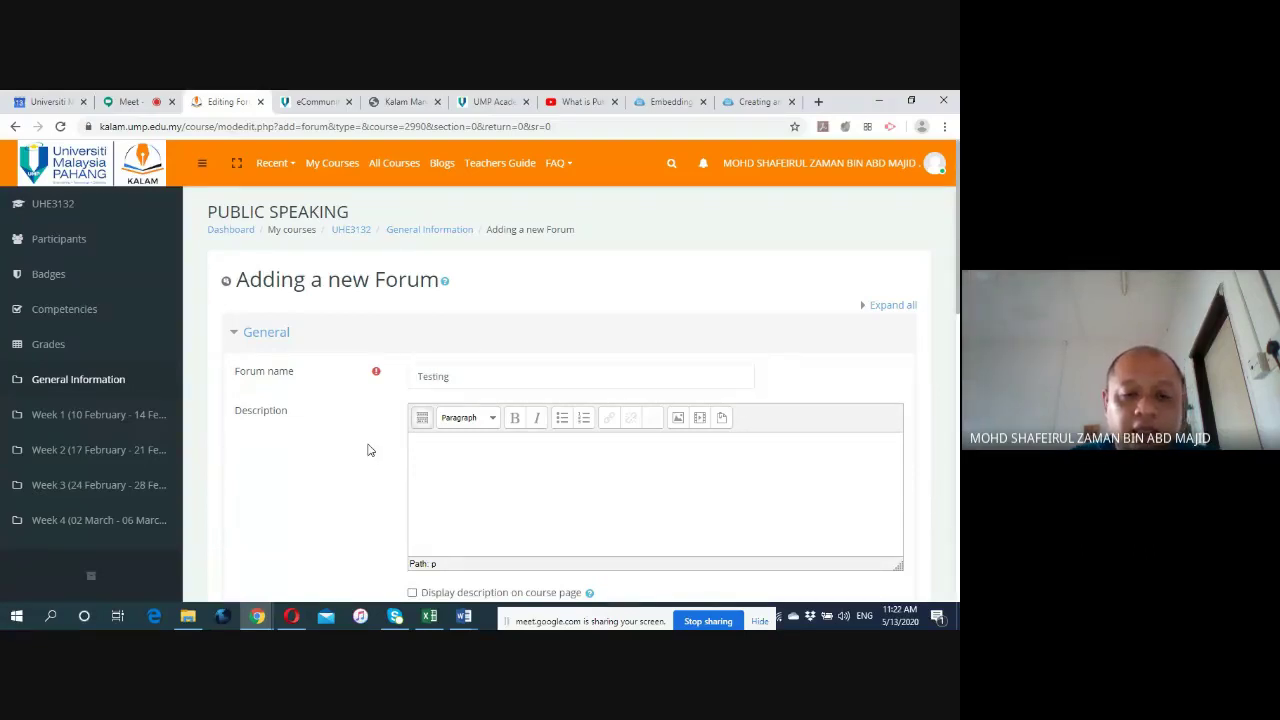
pyautogui.scroll(-3, 374, 443)
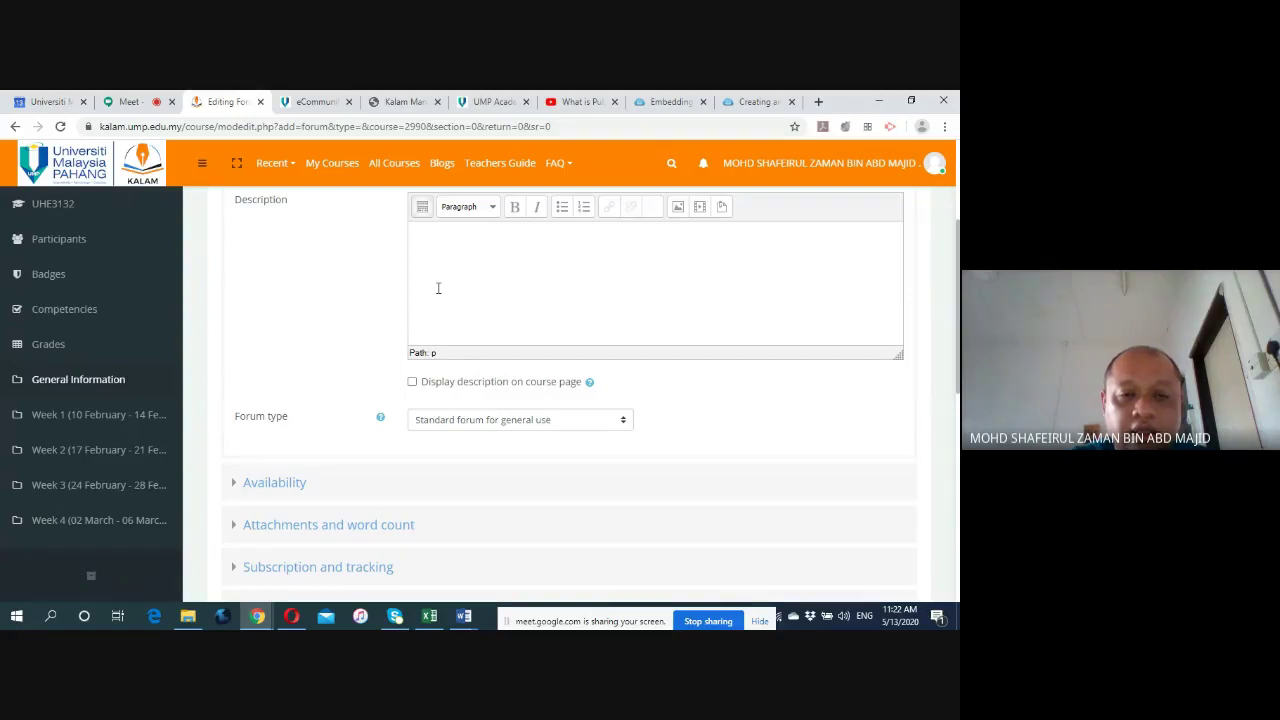
pyautogui.scroll(2, 437, 288)
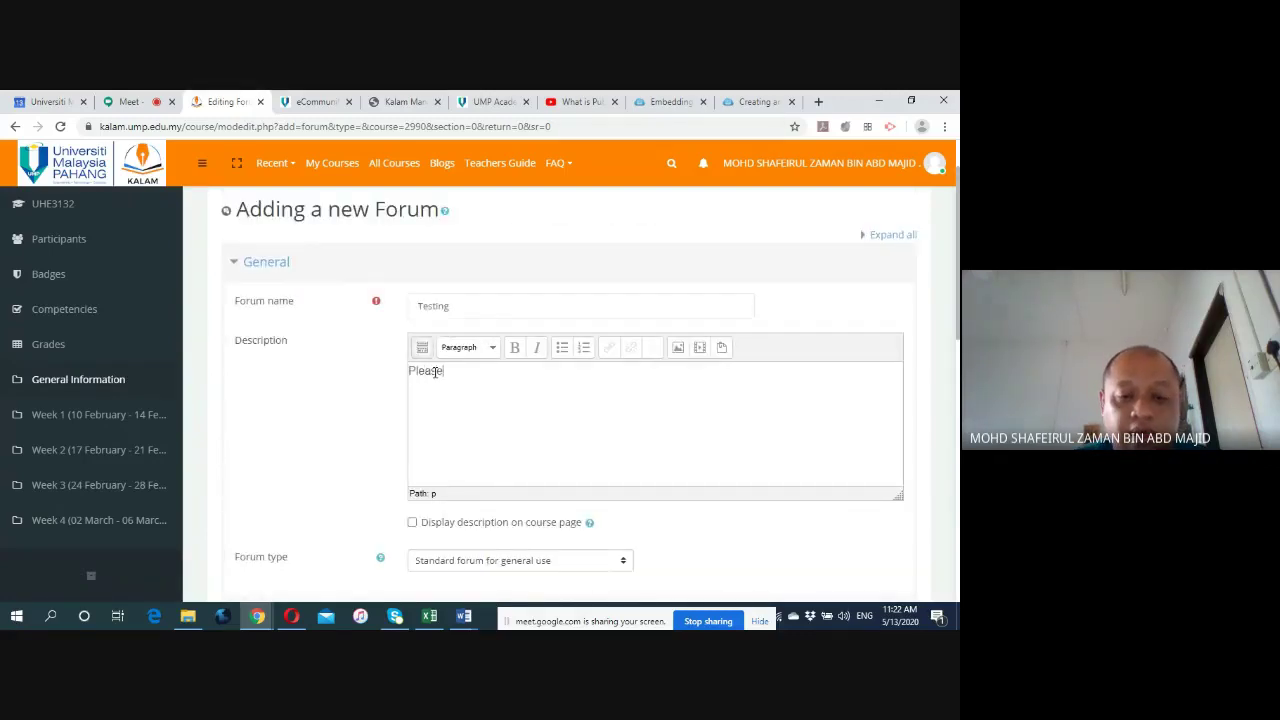
pyautogui.write('ntroduce yourself.')
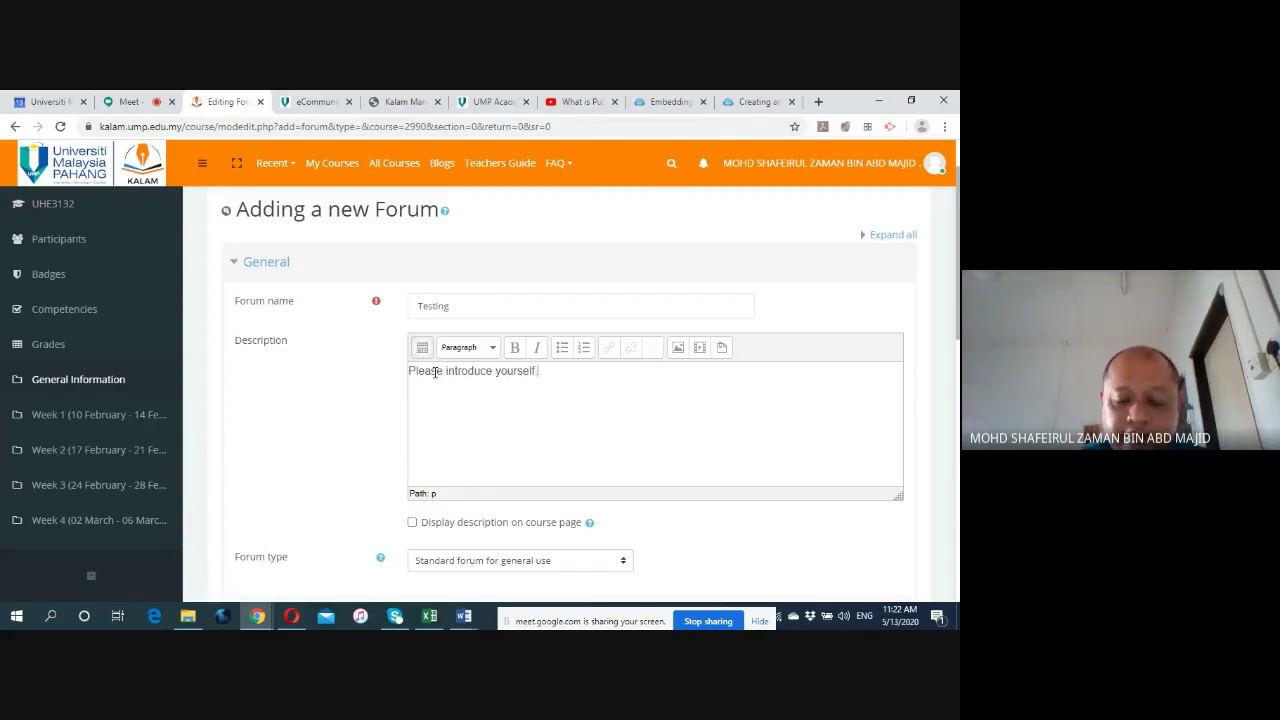
pyautogui.scroll(-2, 345, 409)
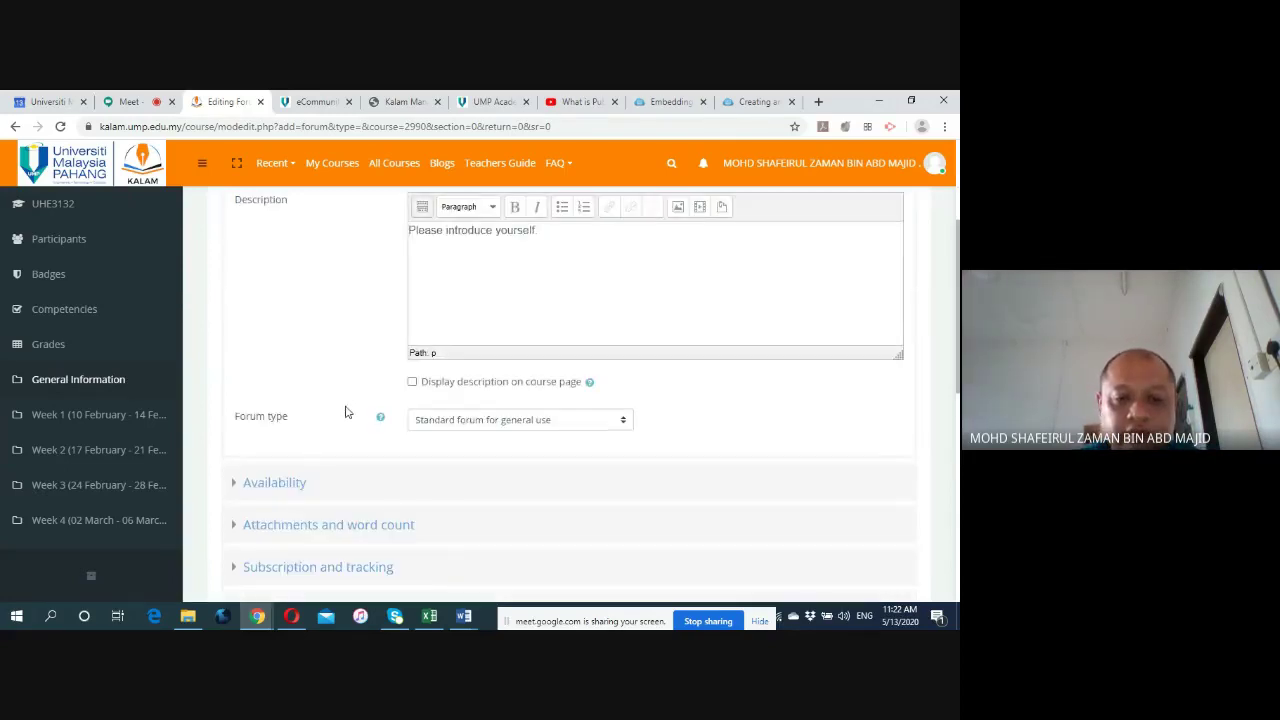
pyautogui.click(412, 383)
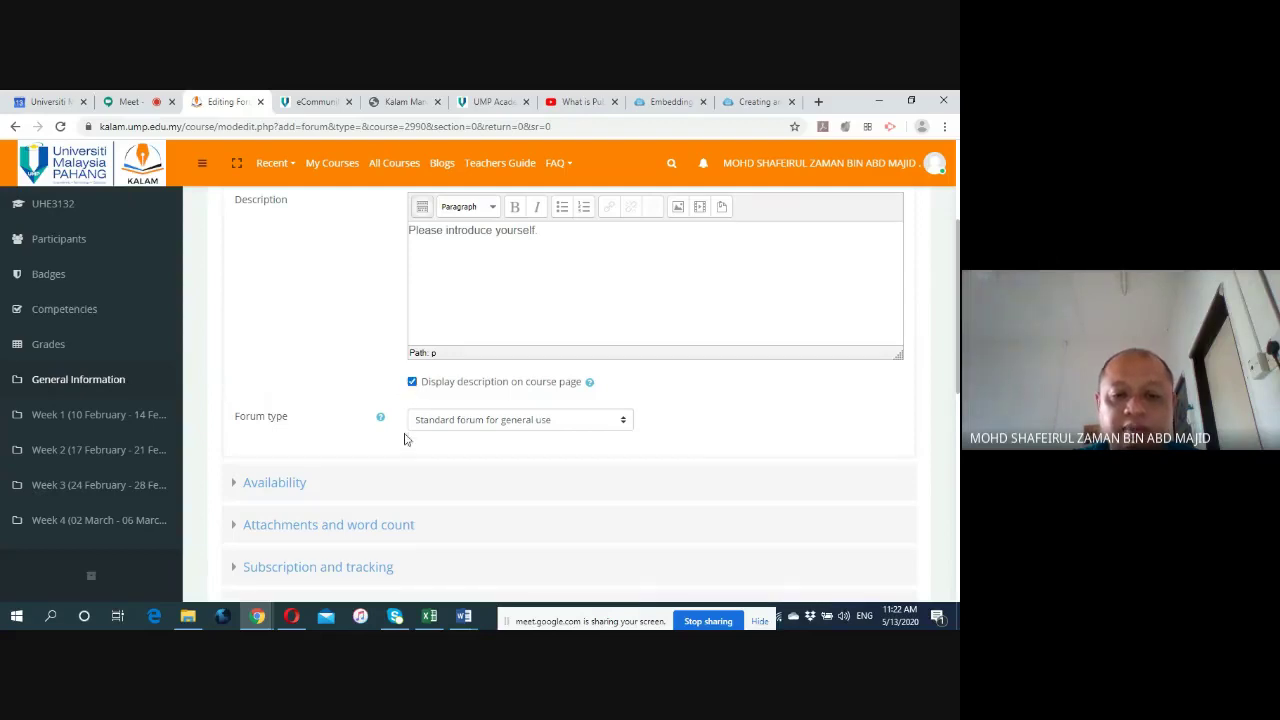
# Keep the forum type as Standard forum for general use.
pyautogui.click(621, 421)
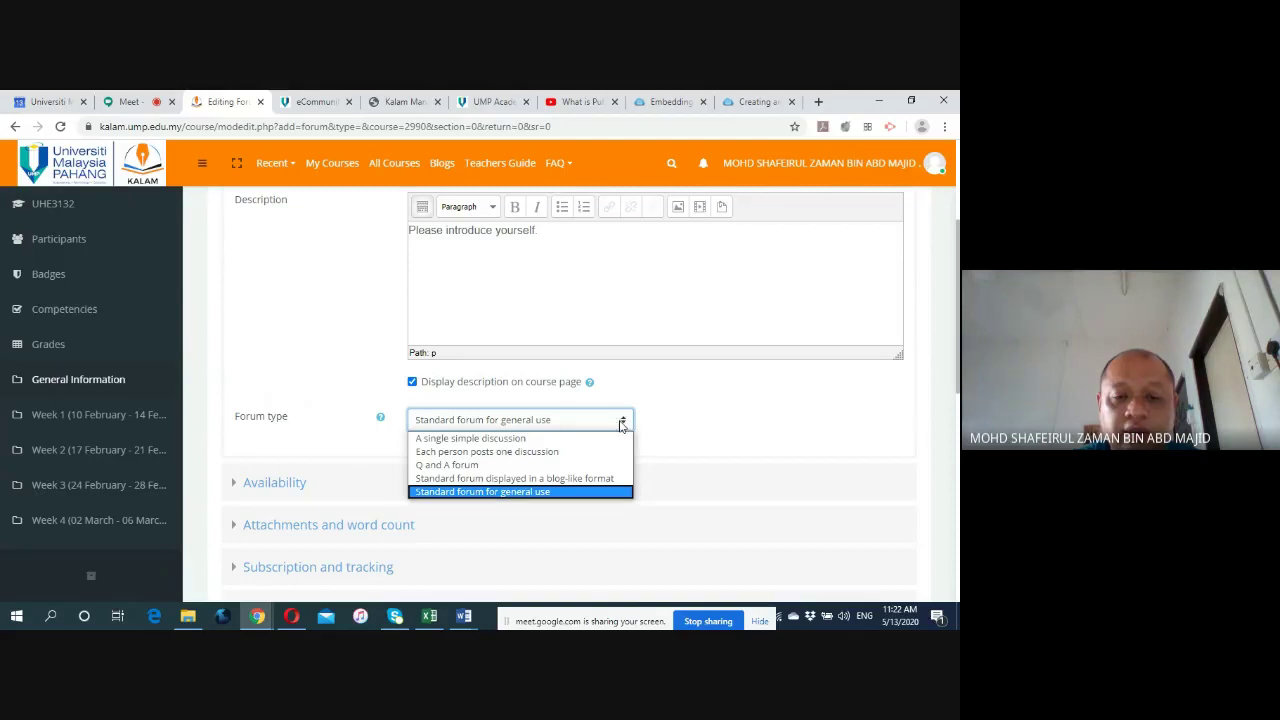
pyautogui.click(552, 493)
pyautogui.click(622, 423)
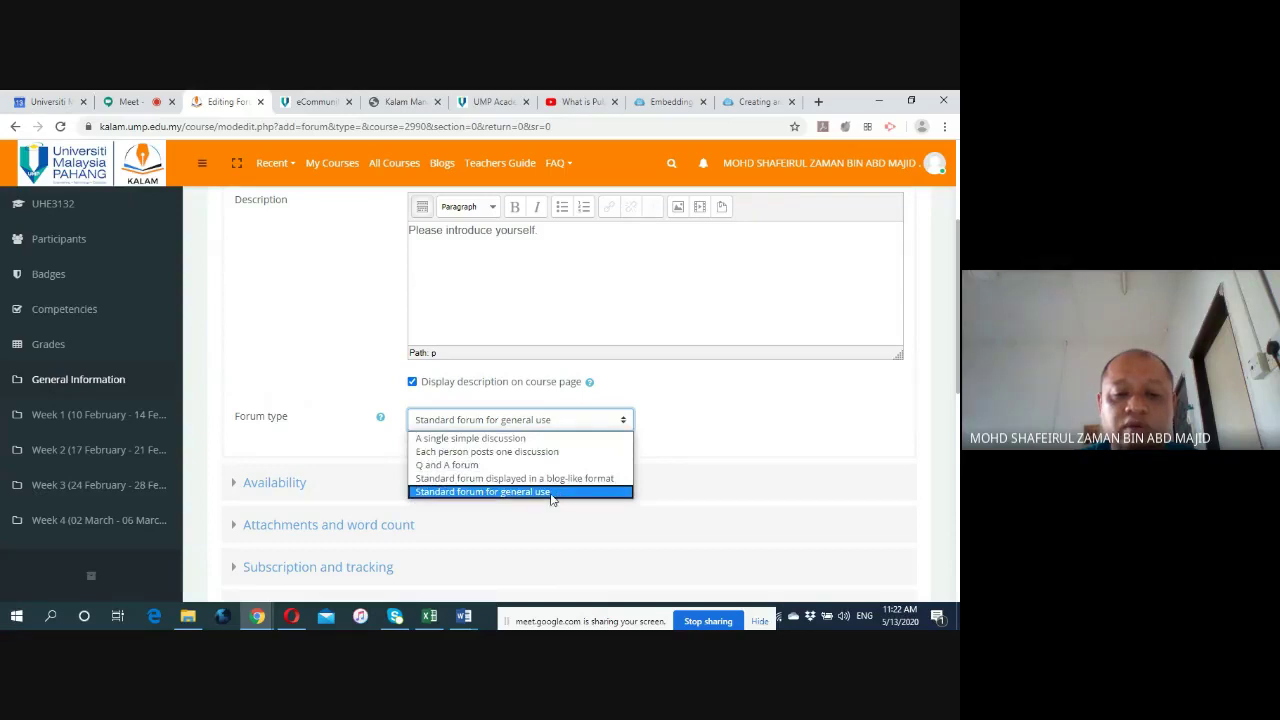
pyautogui.click(551, 494)
# Leave the forum's due date disabled.
pyautogui.scroll(-1, 338, 360)
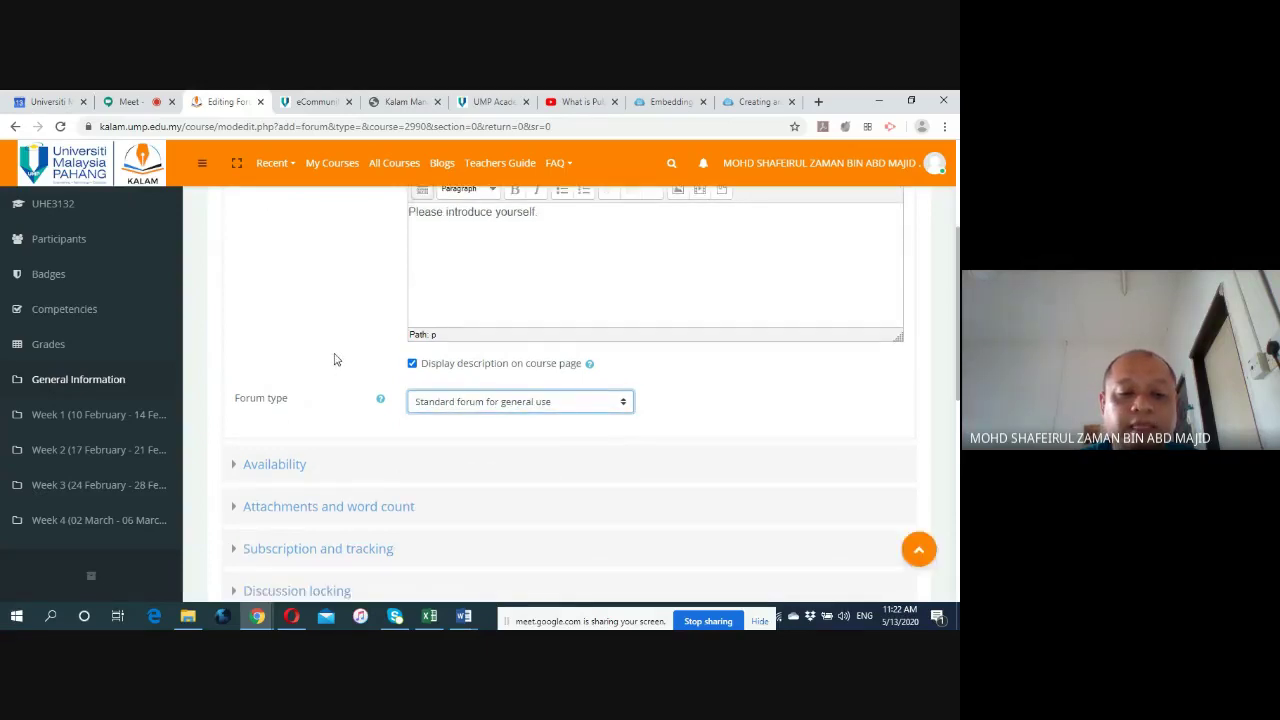
pyautogui.scroll(3, 338, 353)
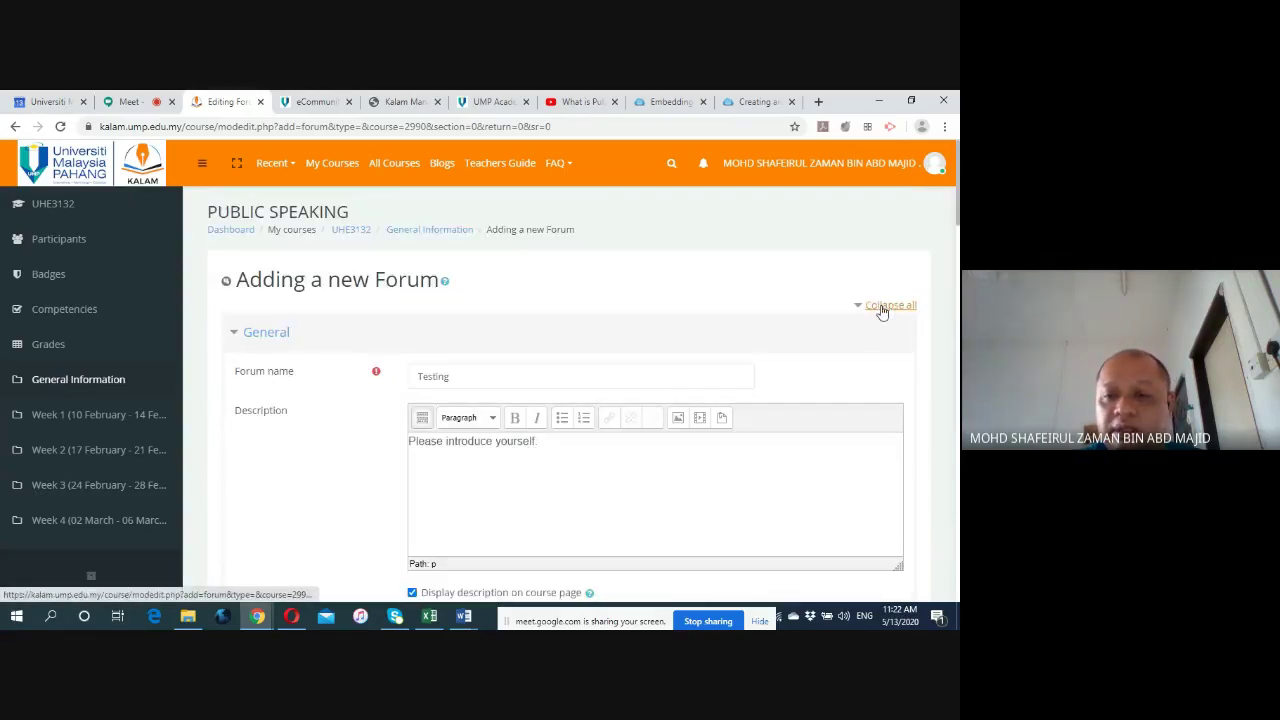
pyautogui.scroll(-5, 346, 440)
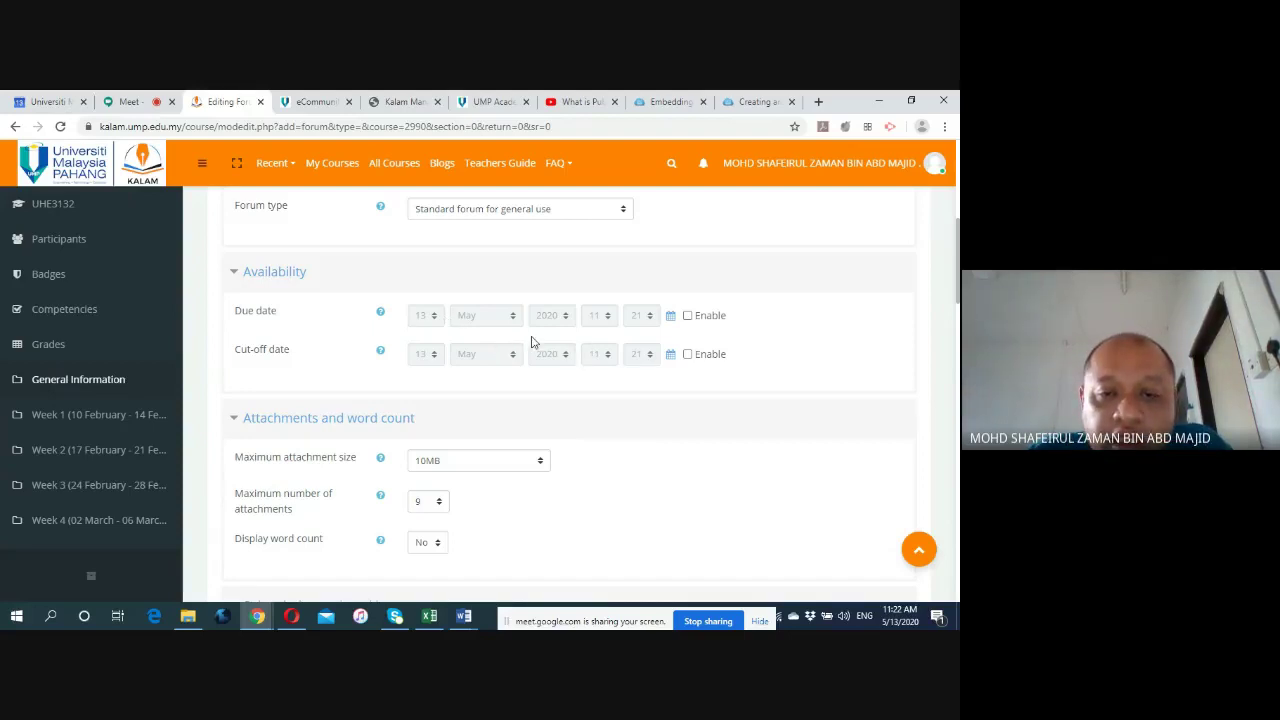
pyautogui.click(688, 316)
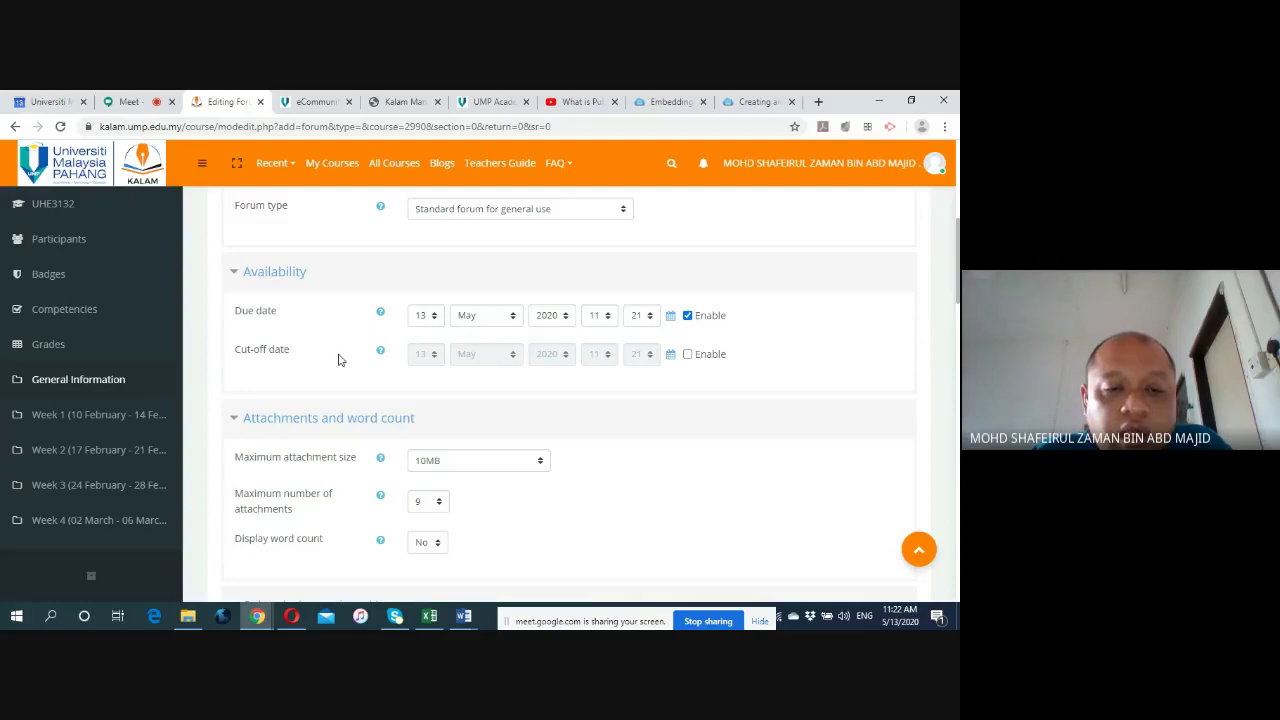
pyautogui.click(688, 316)
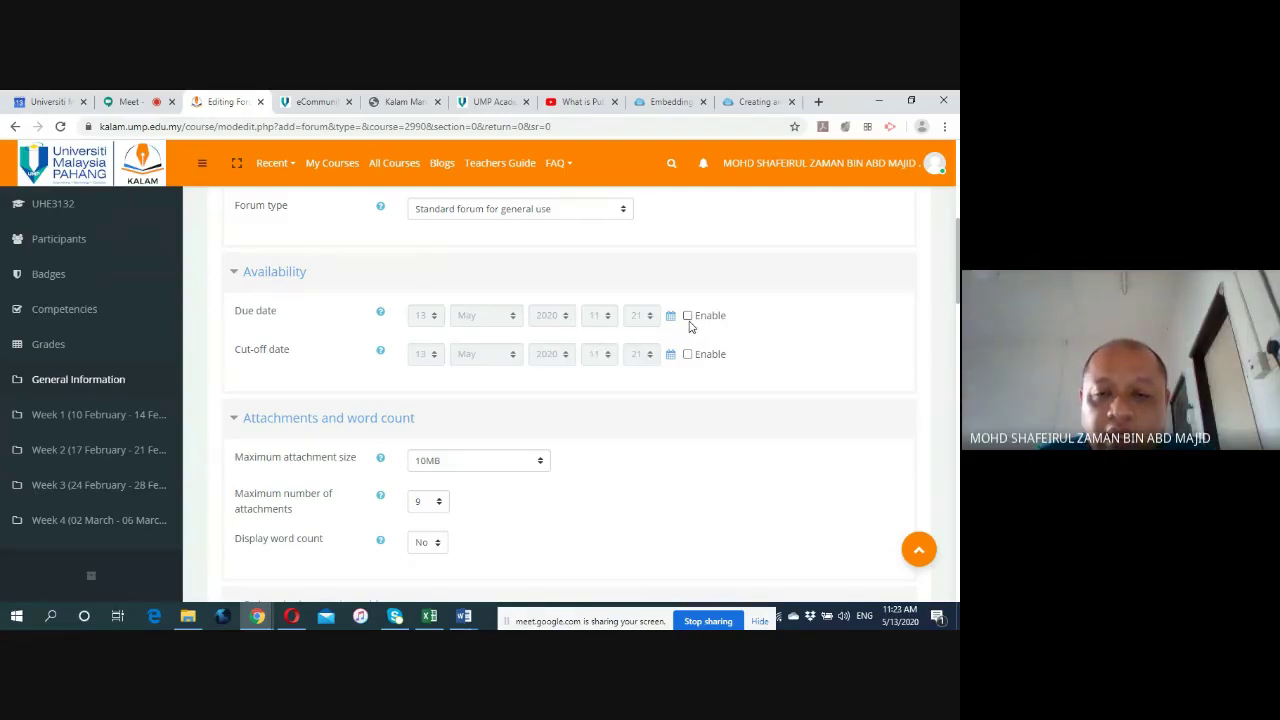
# Keep attachments at 10MB maximum size and 9 files, moving down to Whole forum grading.
pyautogui.scroll(-2, 390, 360)
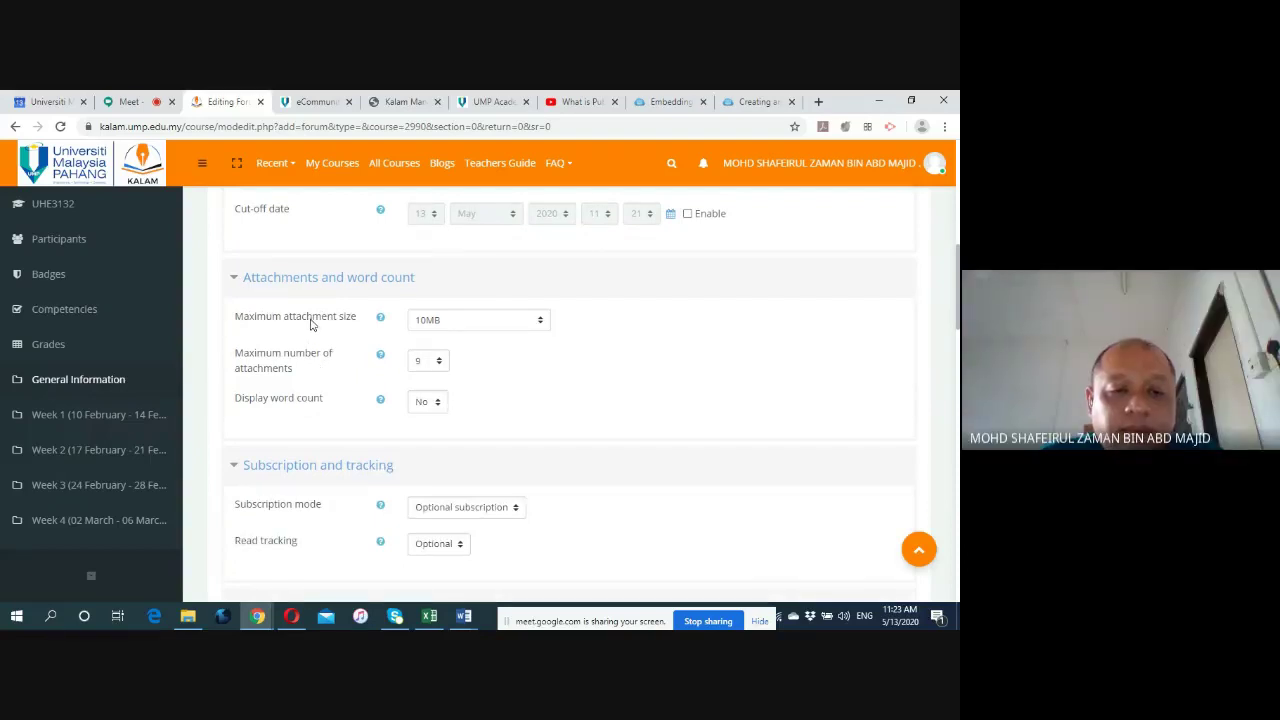
pyautogui.click(540, 321)
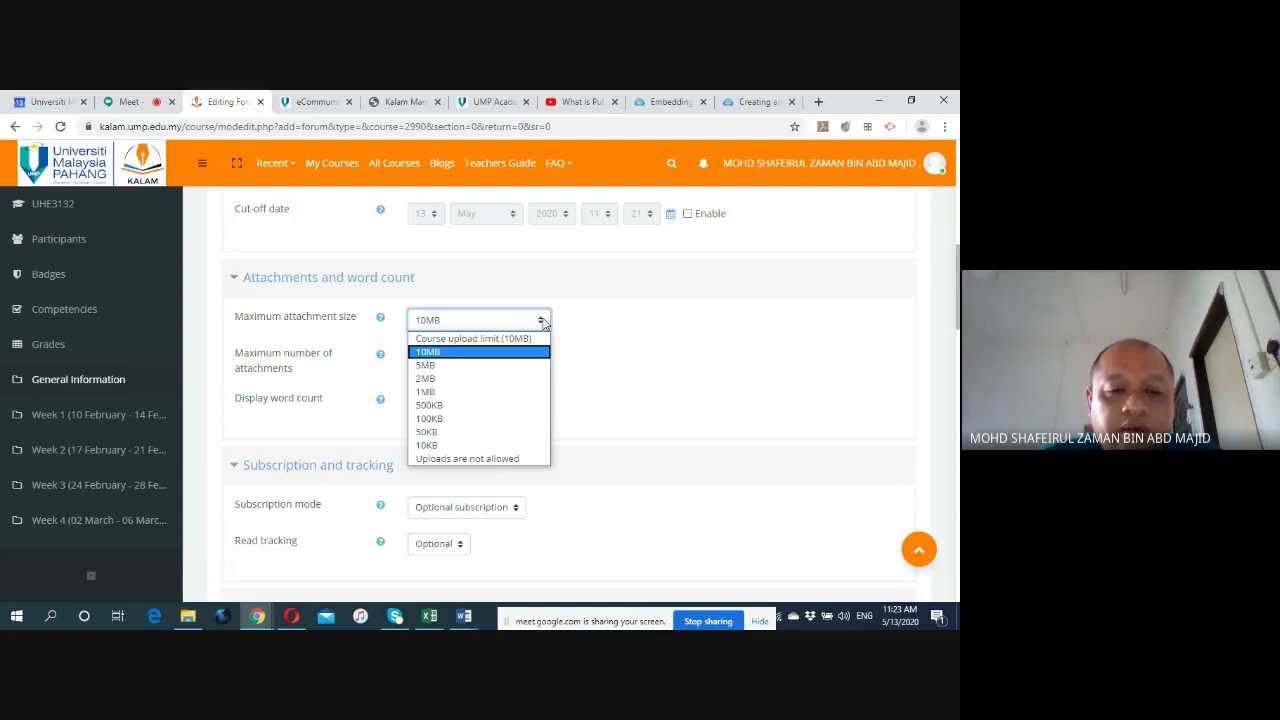
pyautogui.click(543, 322)
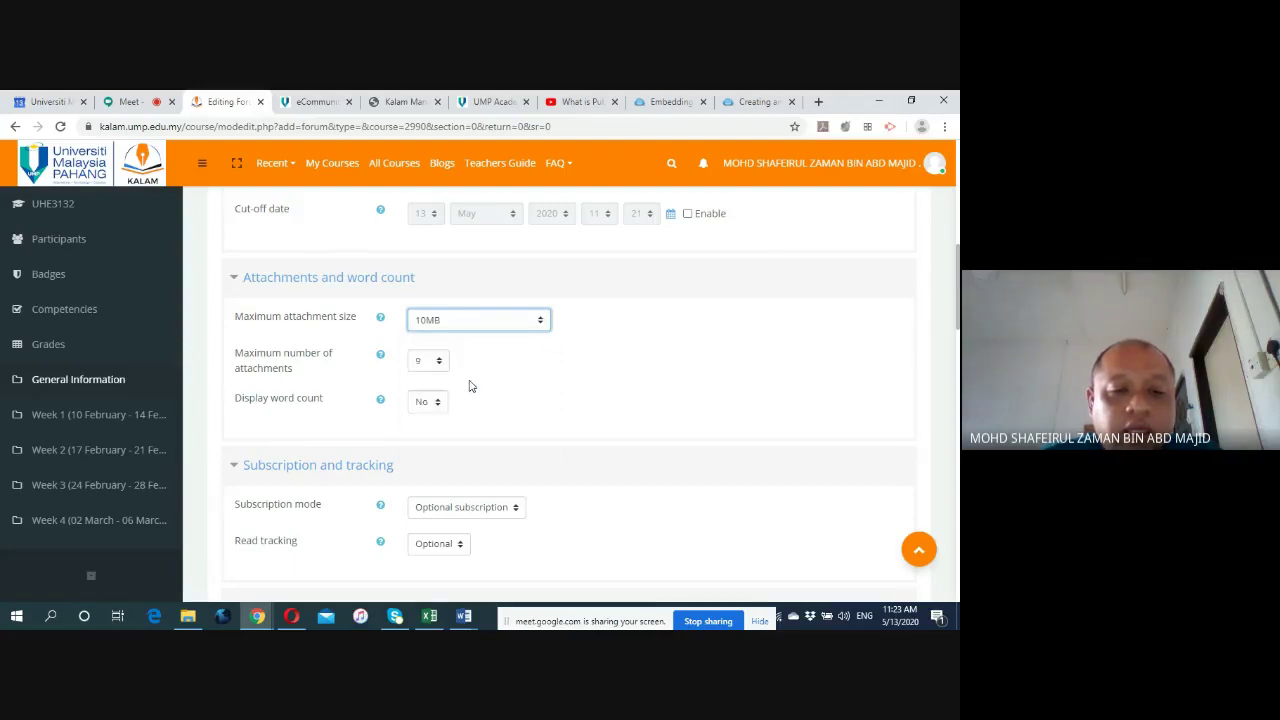
pyautogui.click(438, 362)
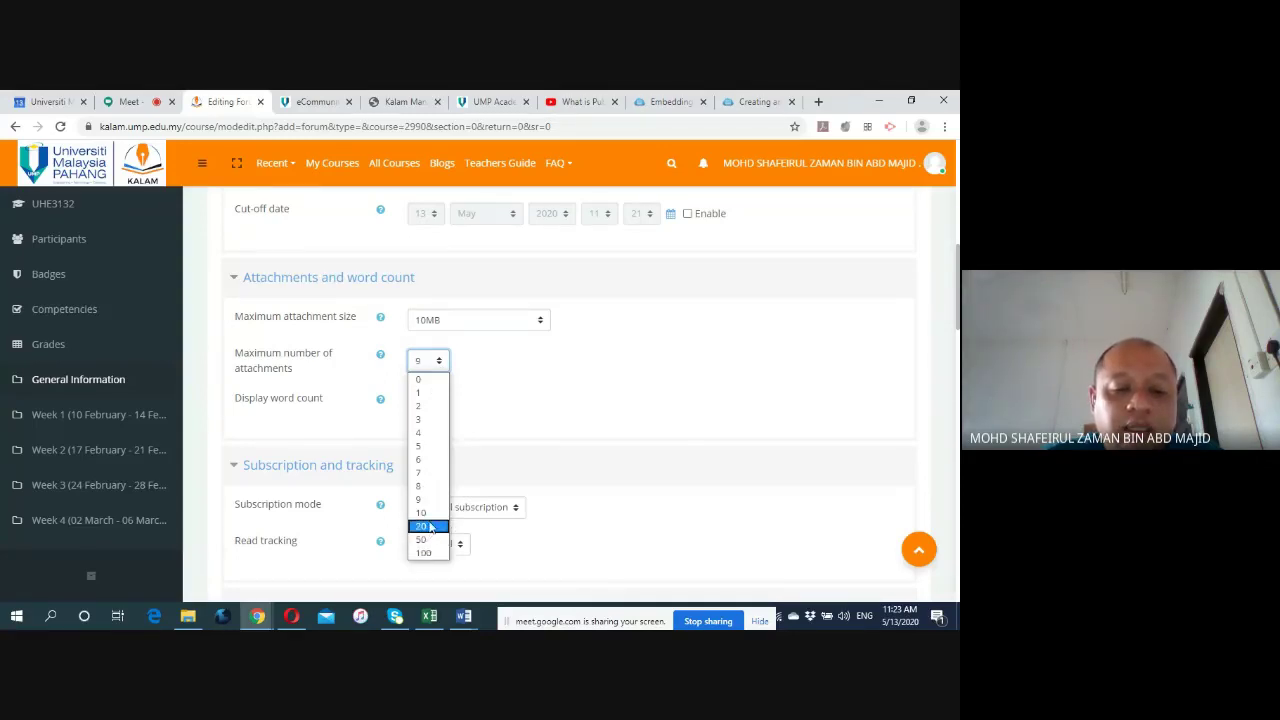
pyautogui.click(502, 445)
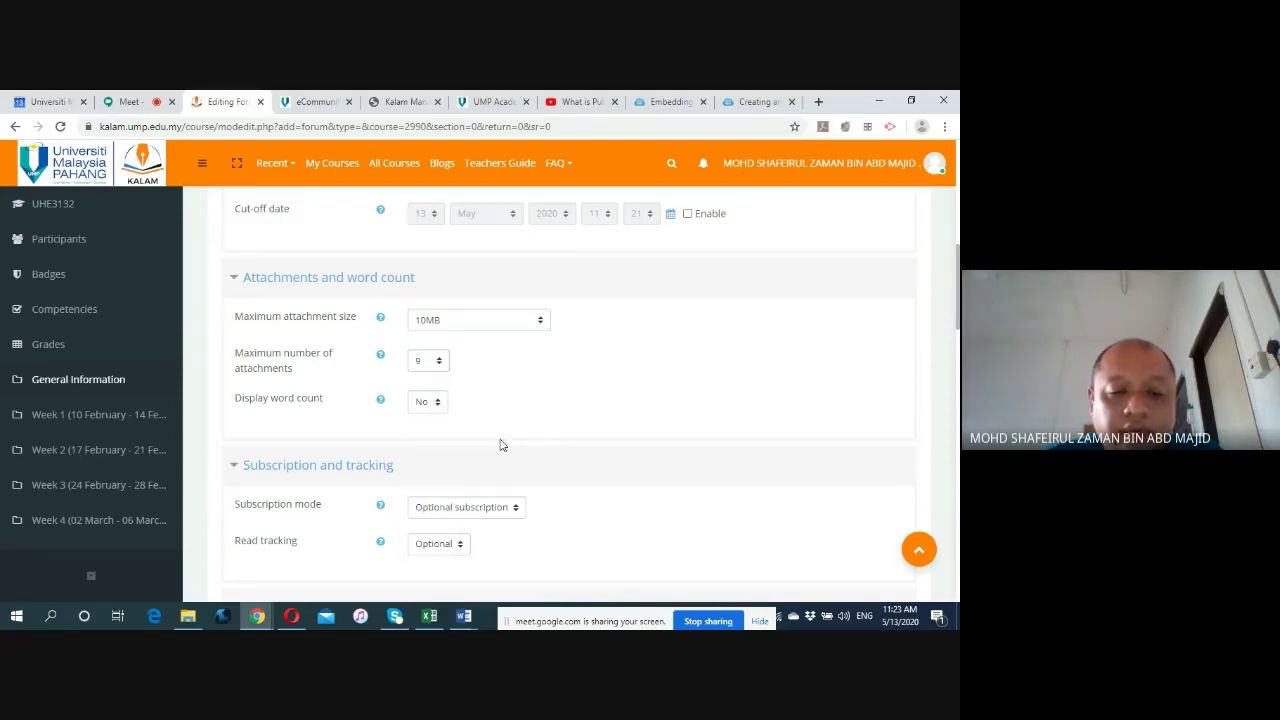
pyautogui.scroll(-2, 470, 432)
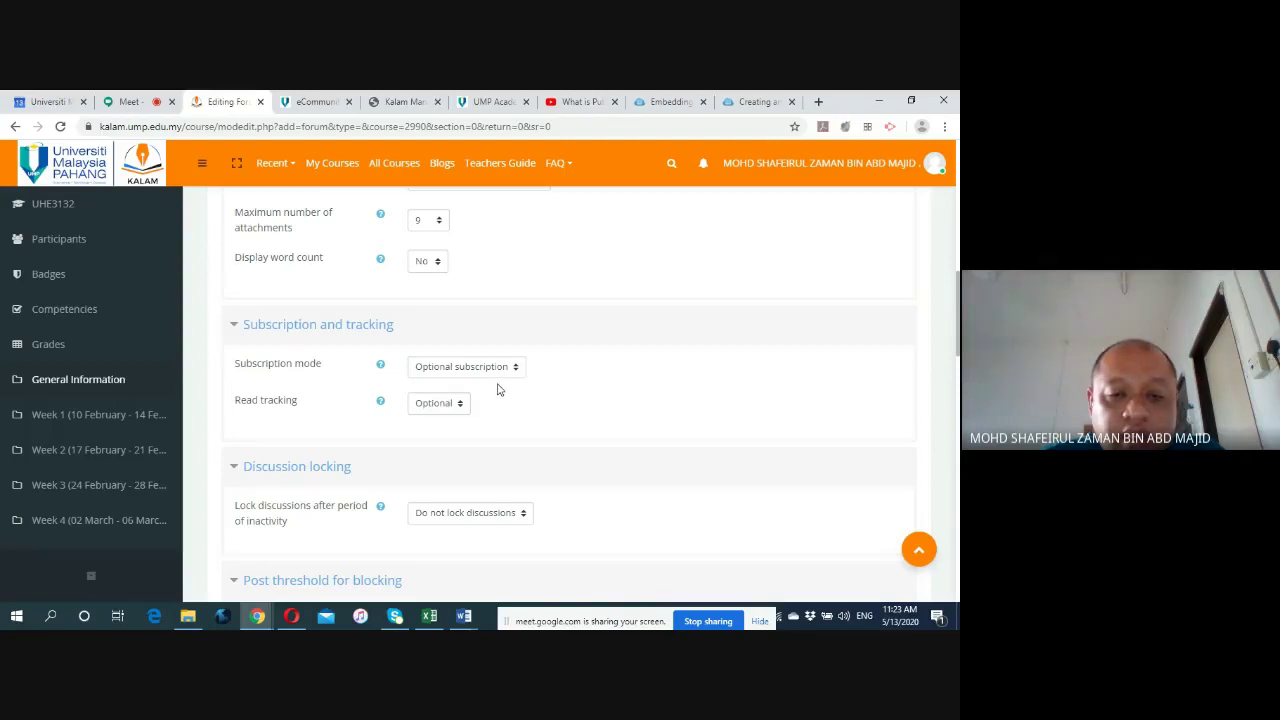
pyautogui.scroll(-2, 505, 395)
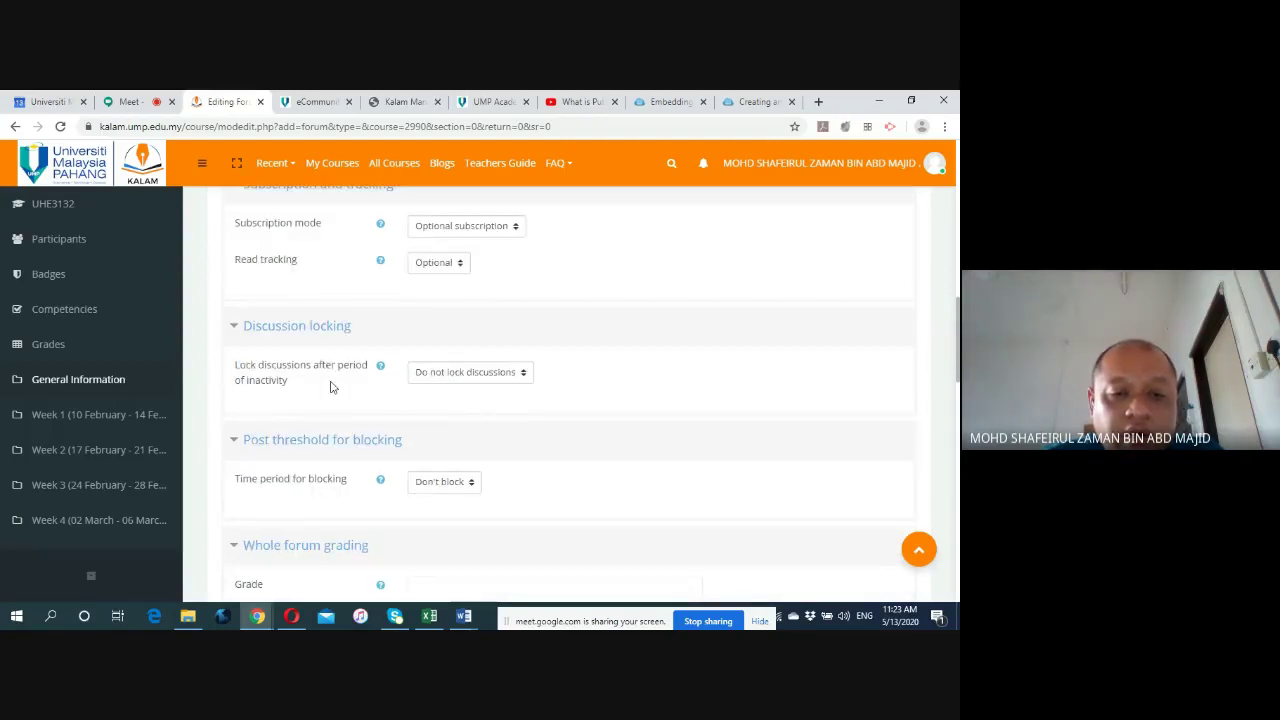
pyautogui.scroll(-2, 344, 402)
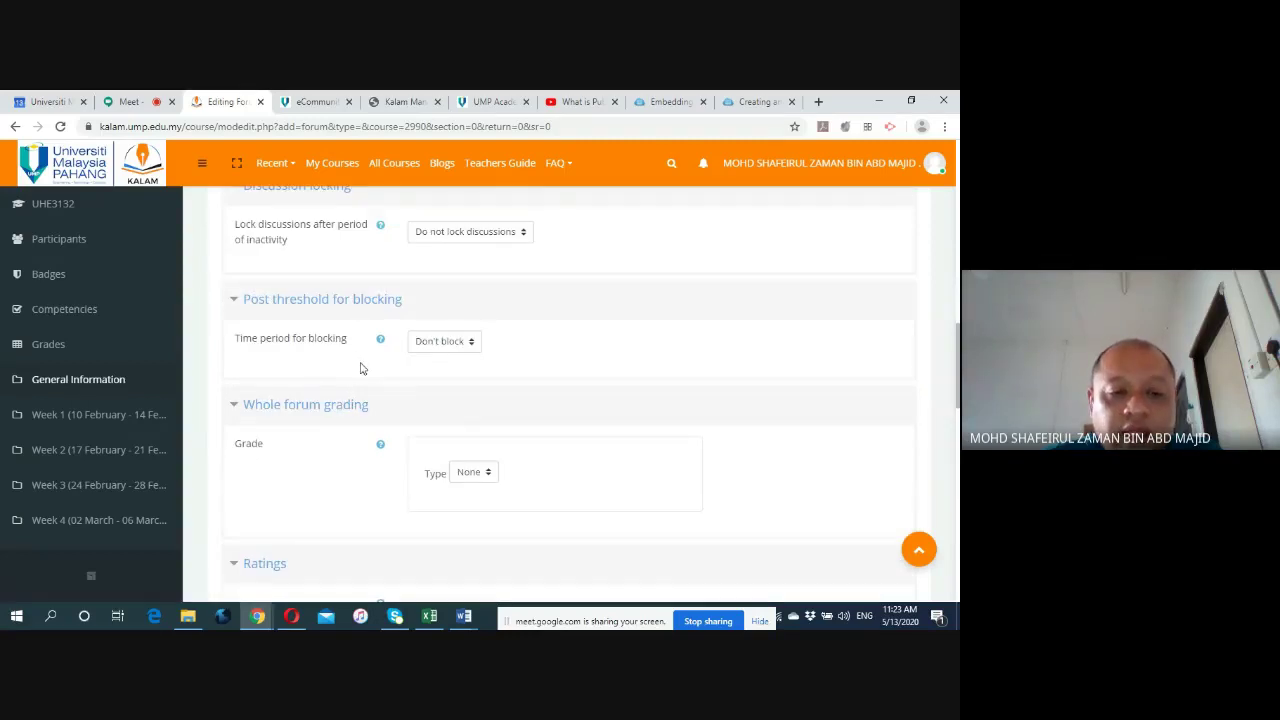
pyautogui.scroll(-1, 360, 368)
pyautogui.scroll(-1, 343, 400)
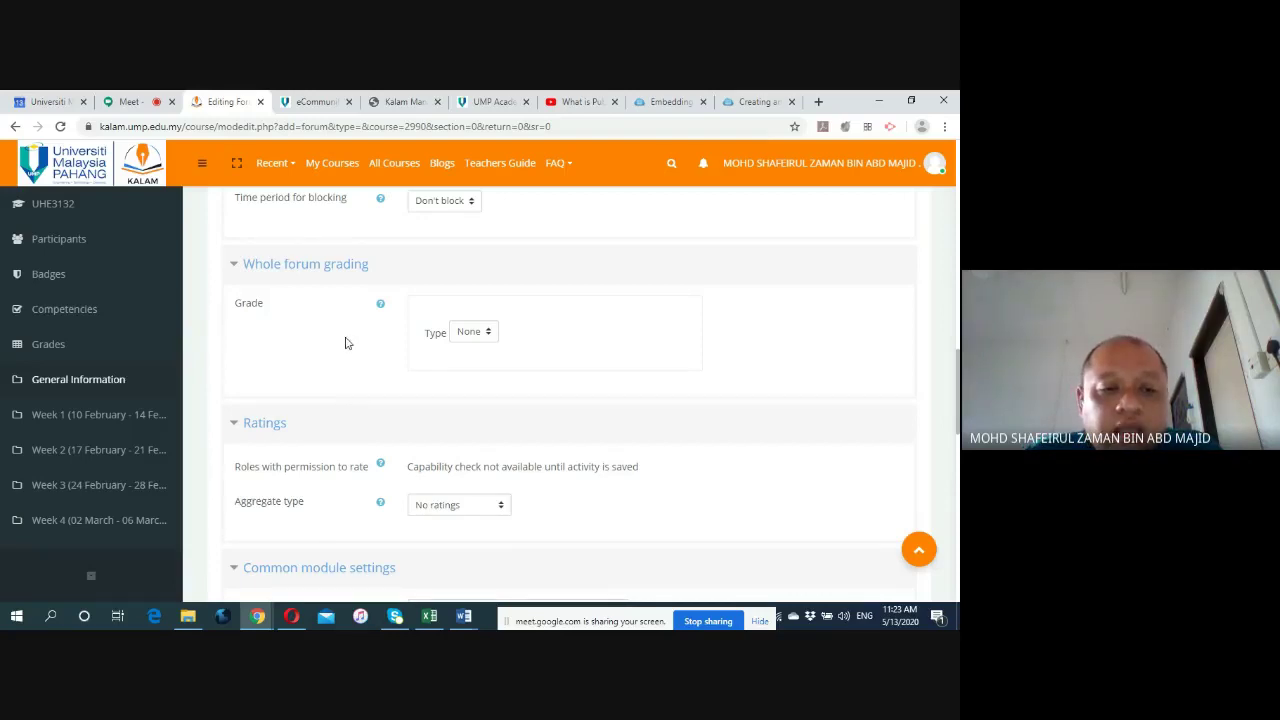
# Set the whole-forum grade type to Point with maximum grade 100.
pyautogui.click(489, 334)
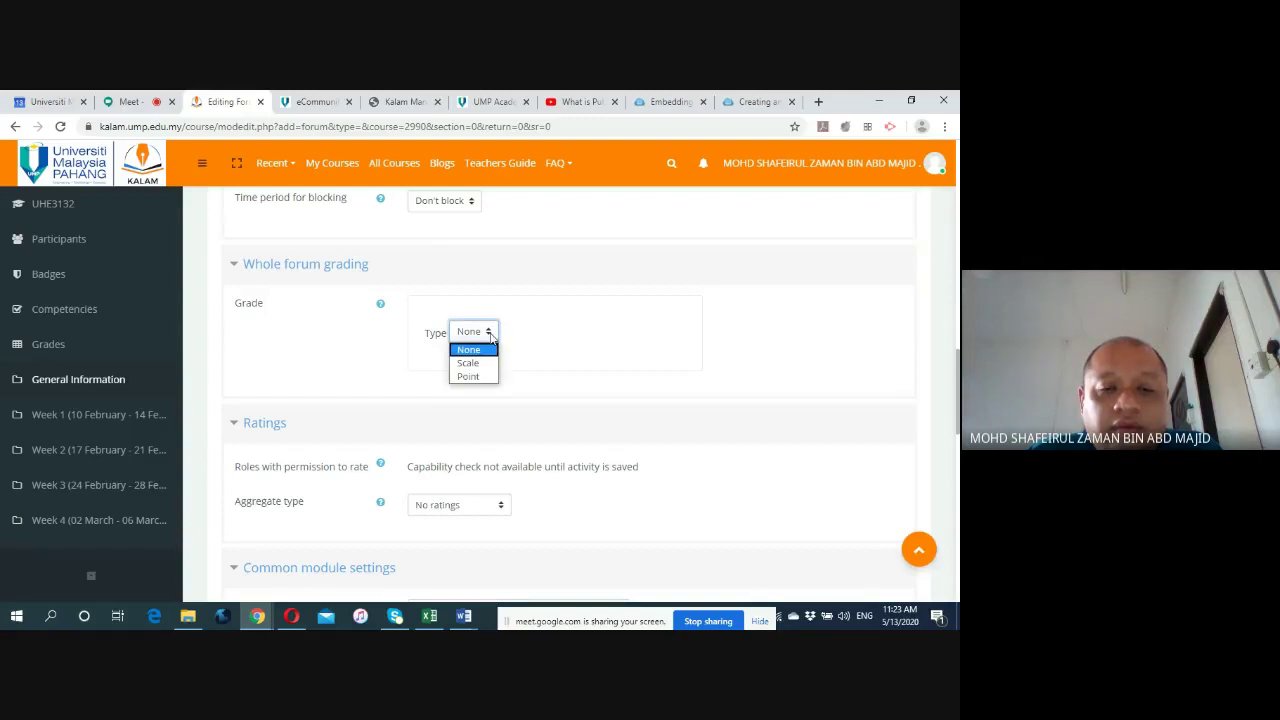
pyautogui.click(484, 377)
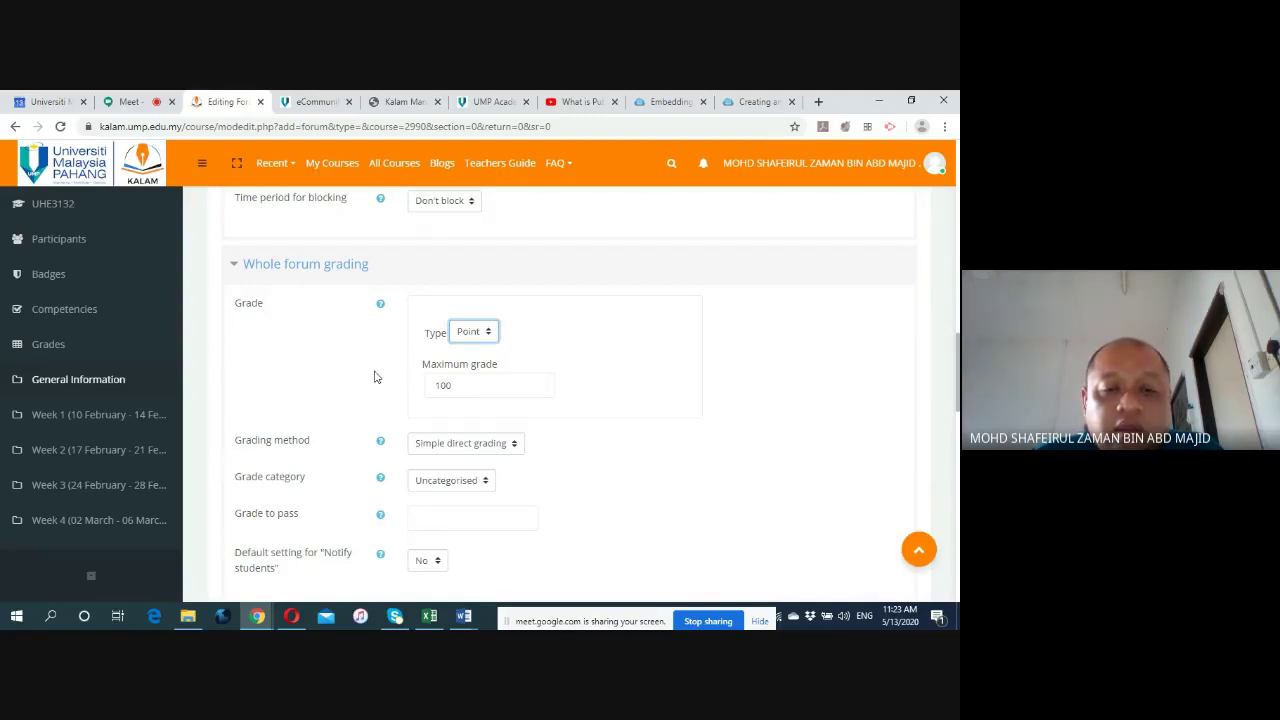
pyautogui.scroll(-2, 343, 397)
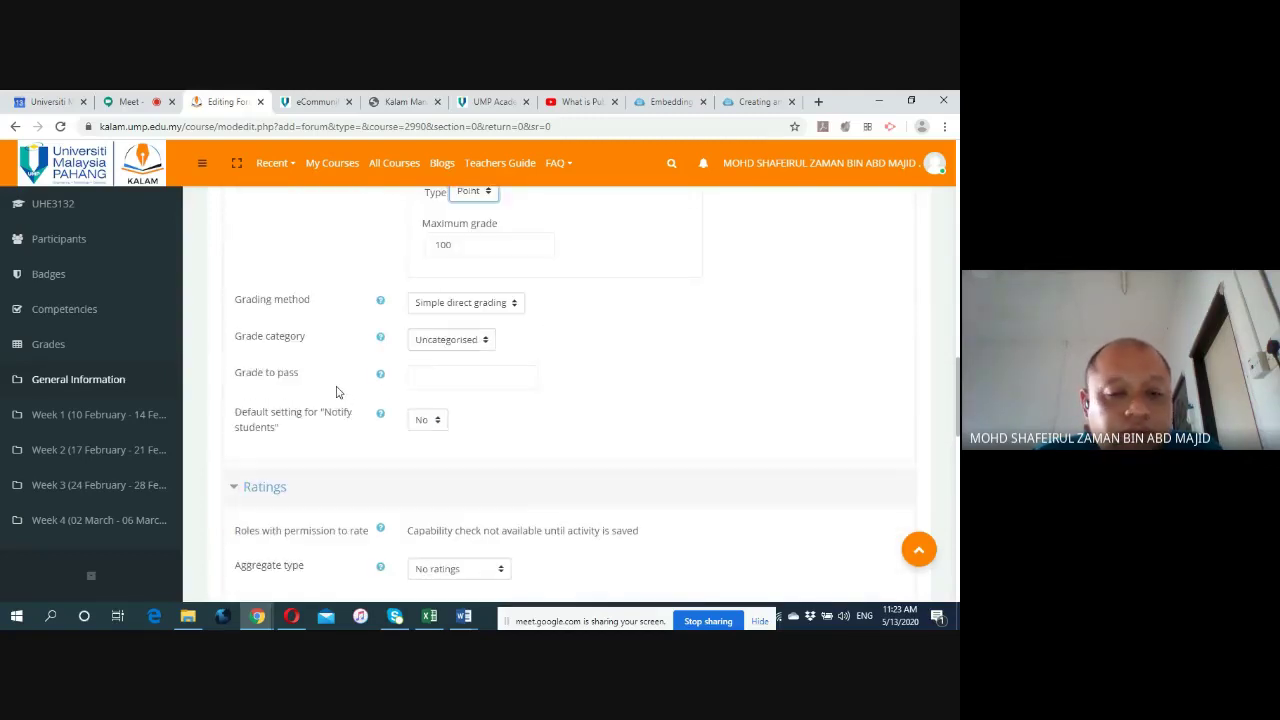
# Keep Simple direct grading and the Uncategorised category, leaving Grade to pass empty.
pyautogui.click(515, 304)
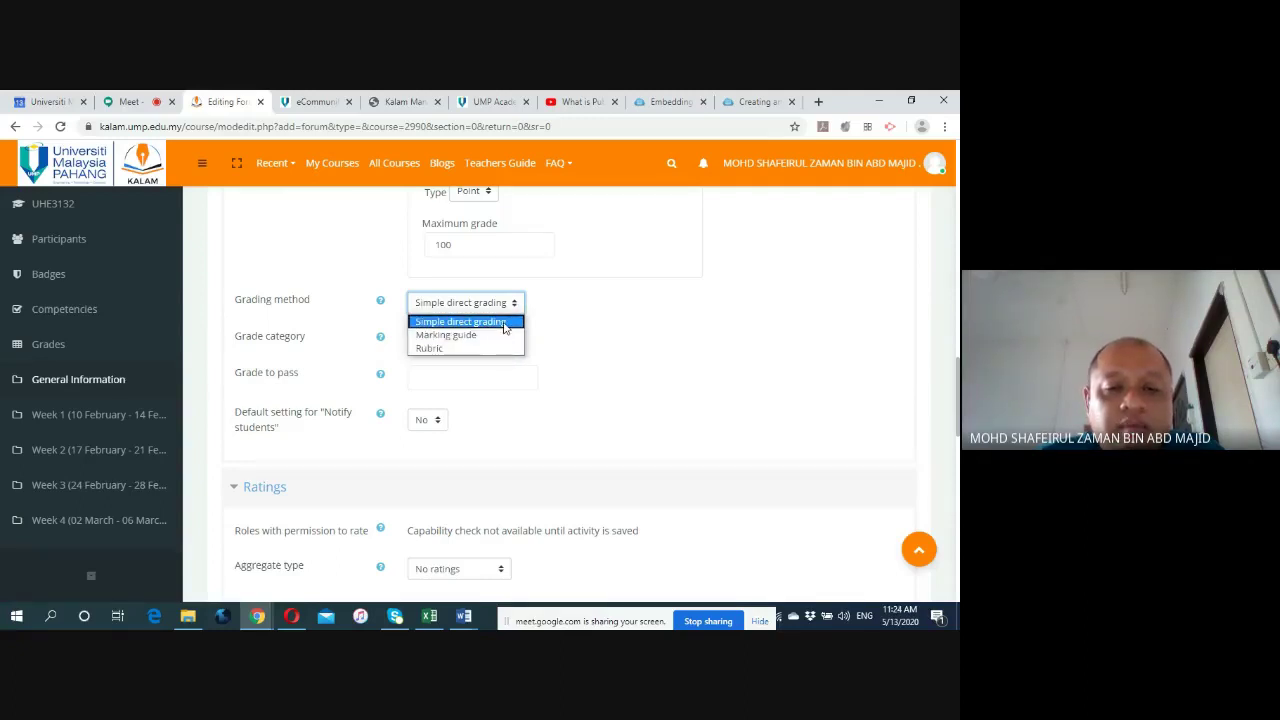
pyautogui.click(505, 322)
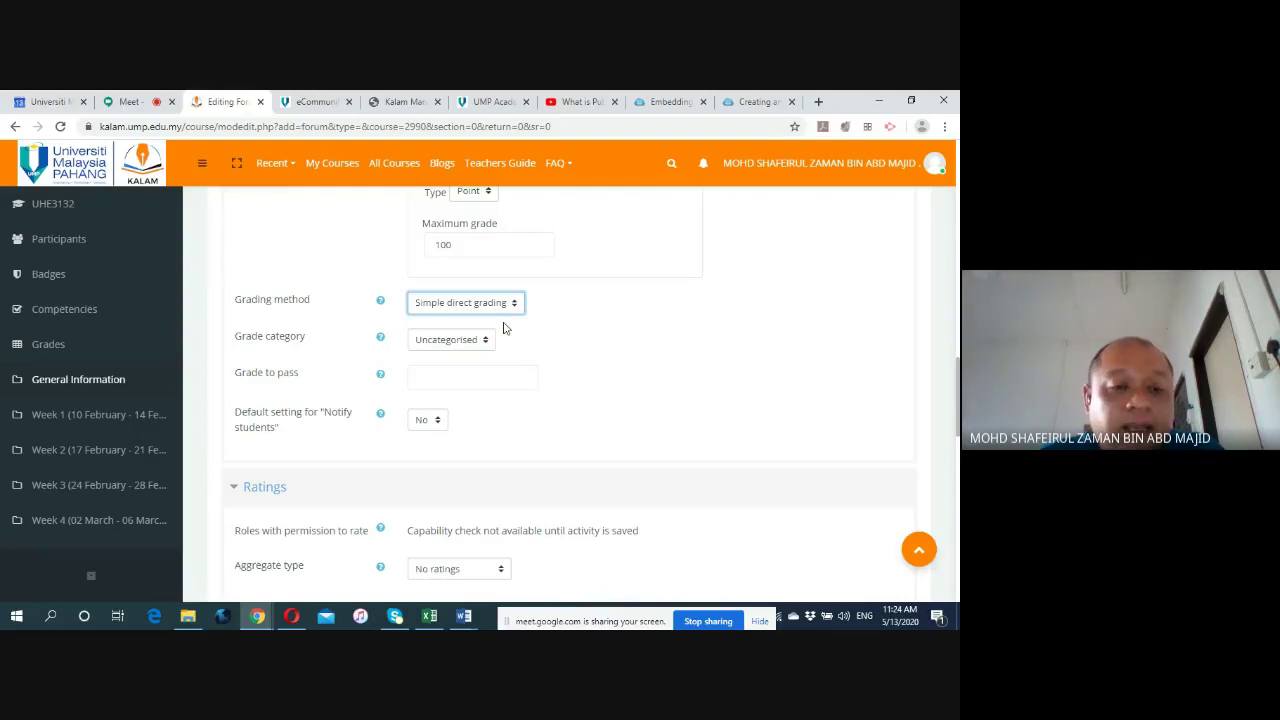
pyautogui.click(486, 341)
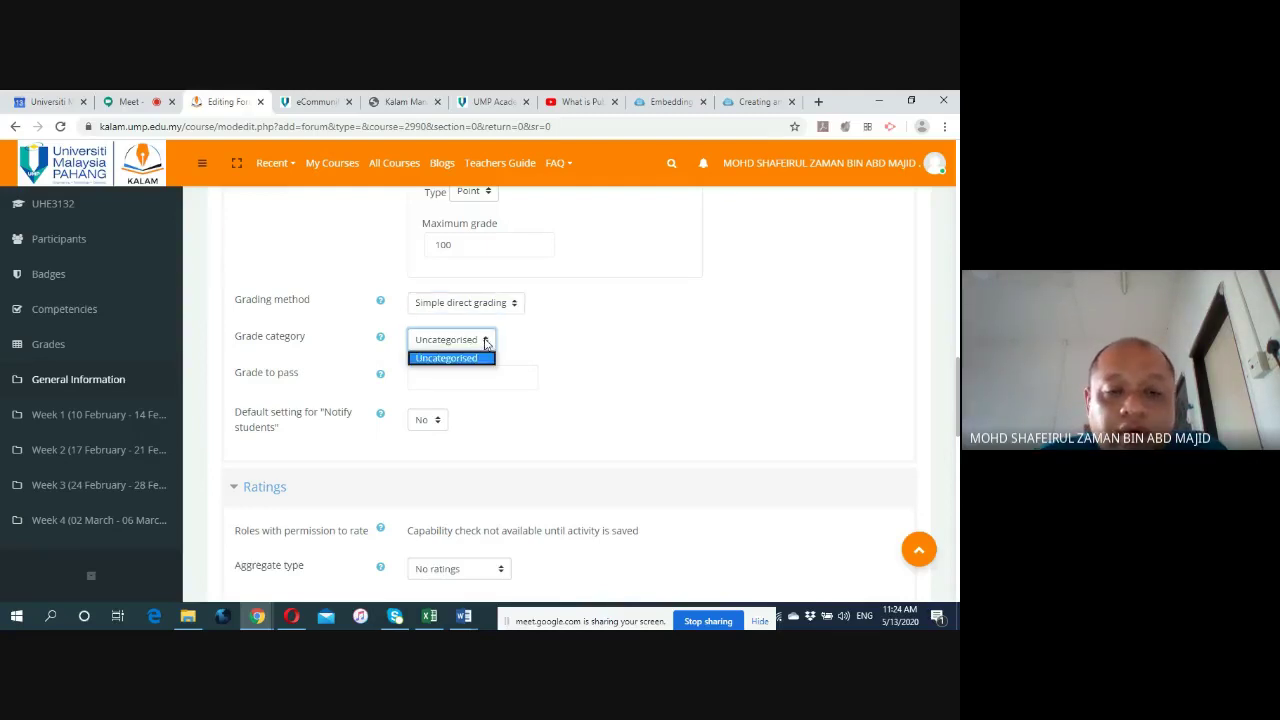
pyautogui.click(486, 341)
pyautogui.click(540, 344)
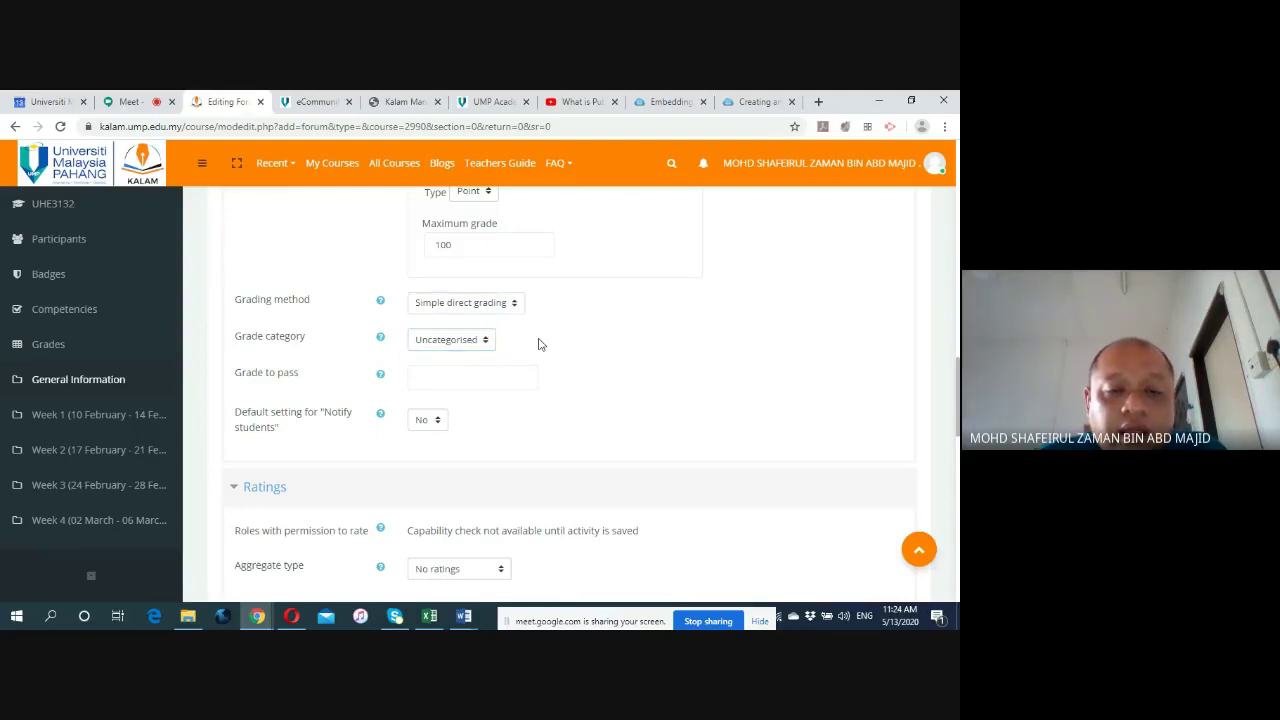
pyautogui.scroll(-1, 547, 343)
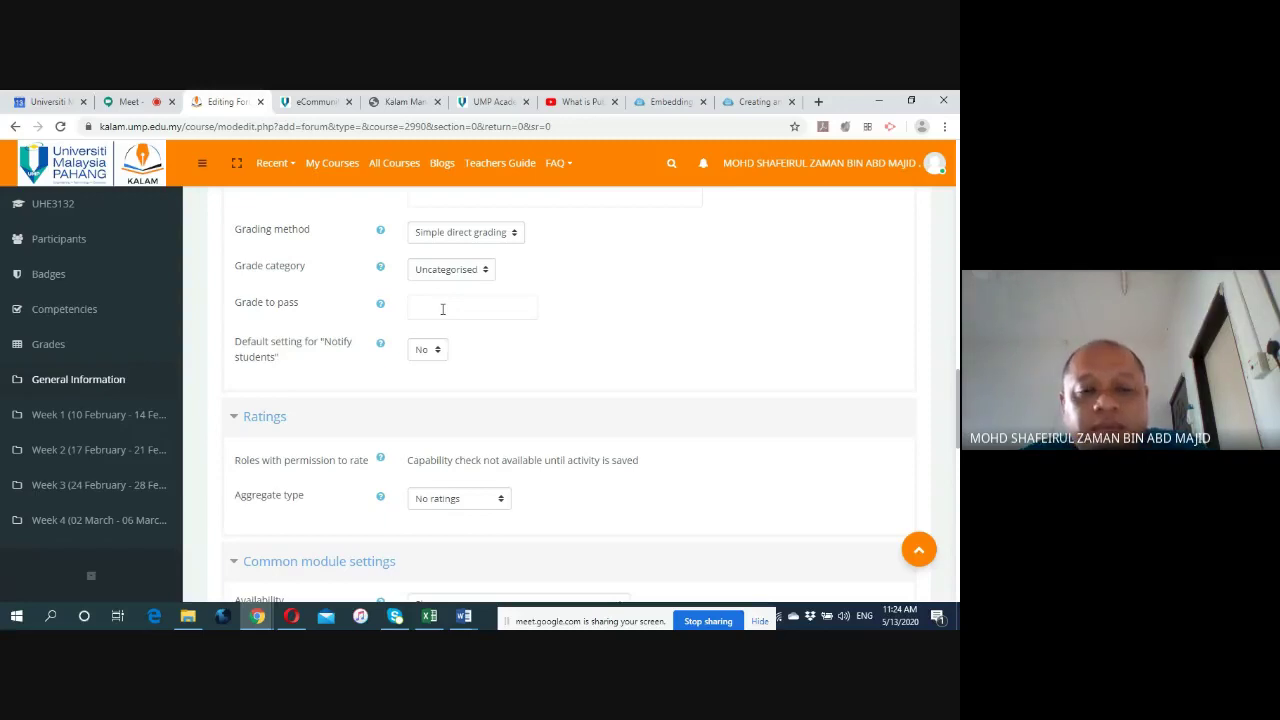
pyautogui.click(442, 309)
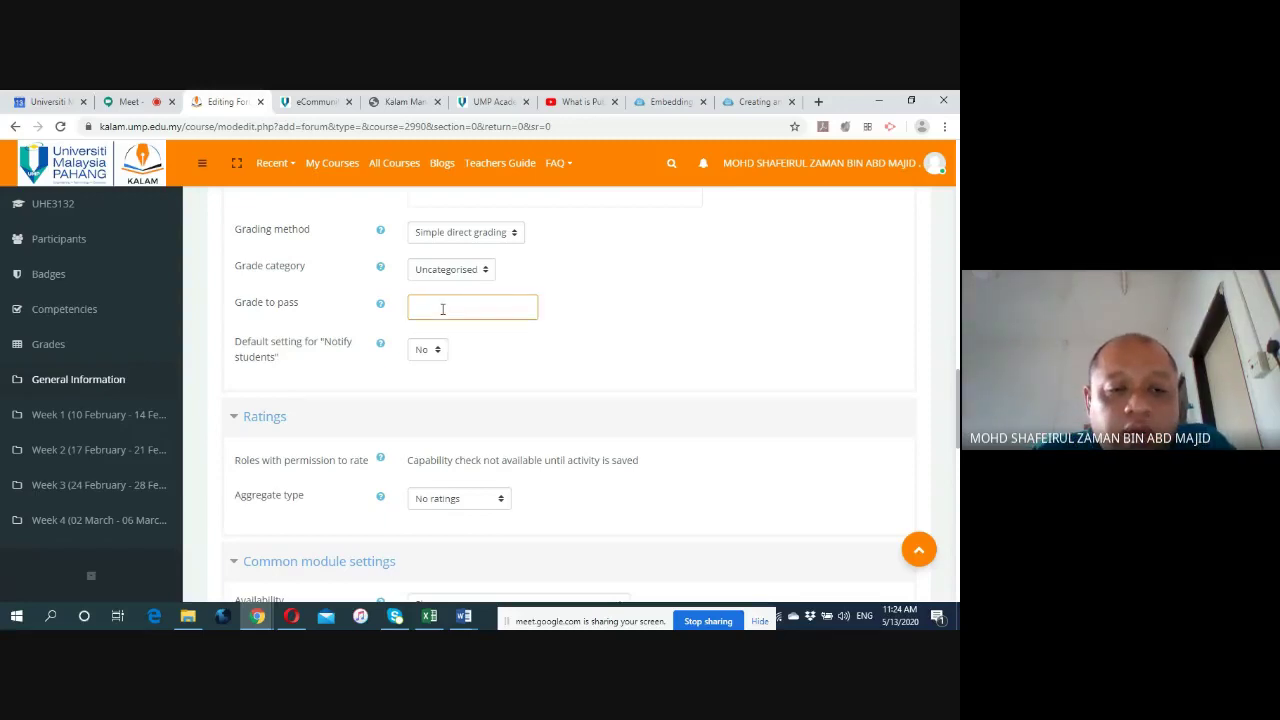
pyautogui.click(497, 369)
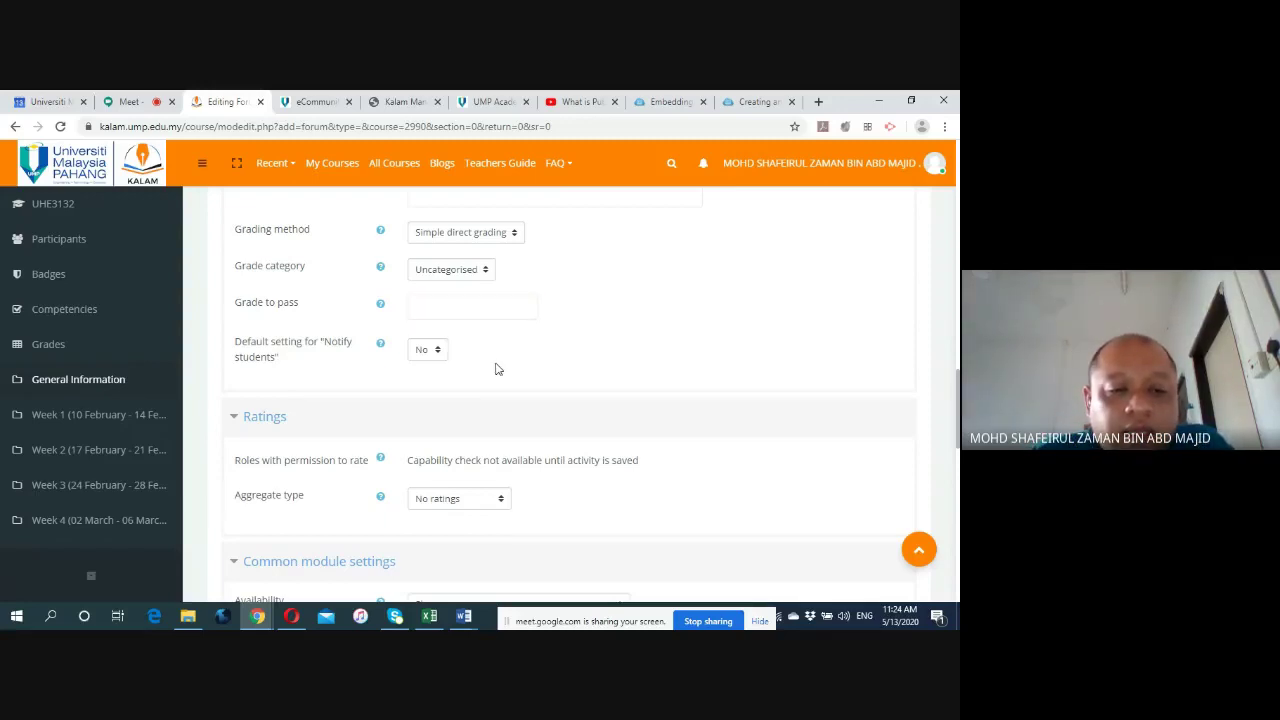
pyautogui.scroll(-2, 497, 369)
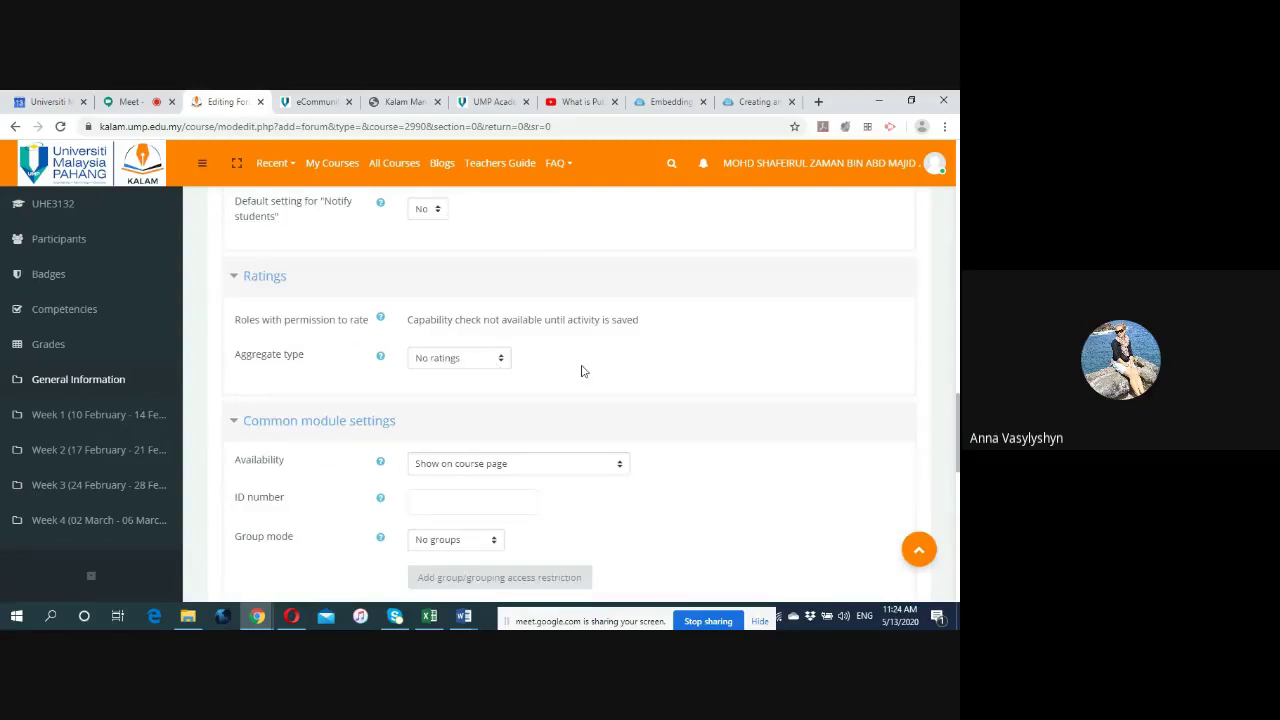
pyautogui.scroll(-1, 583, 371)
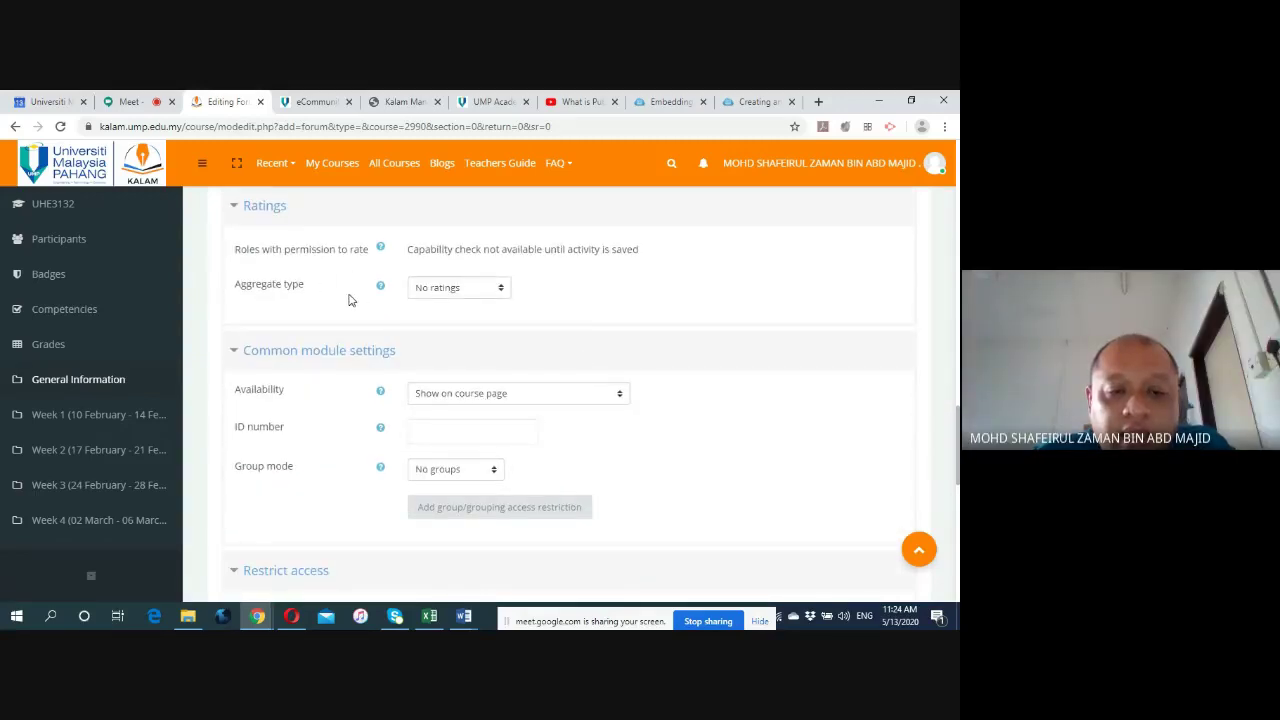
pyautogui.scroll(-2, 352, 300)
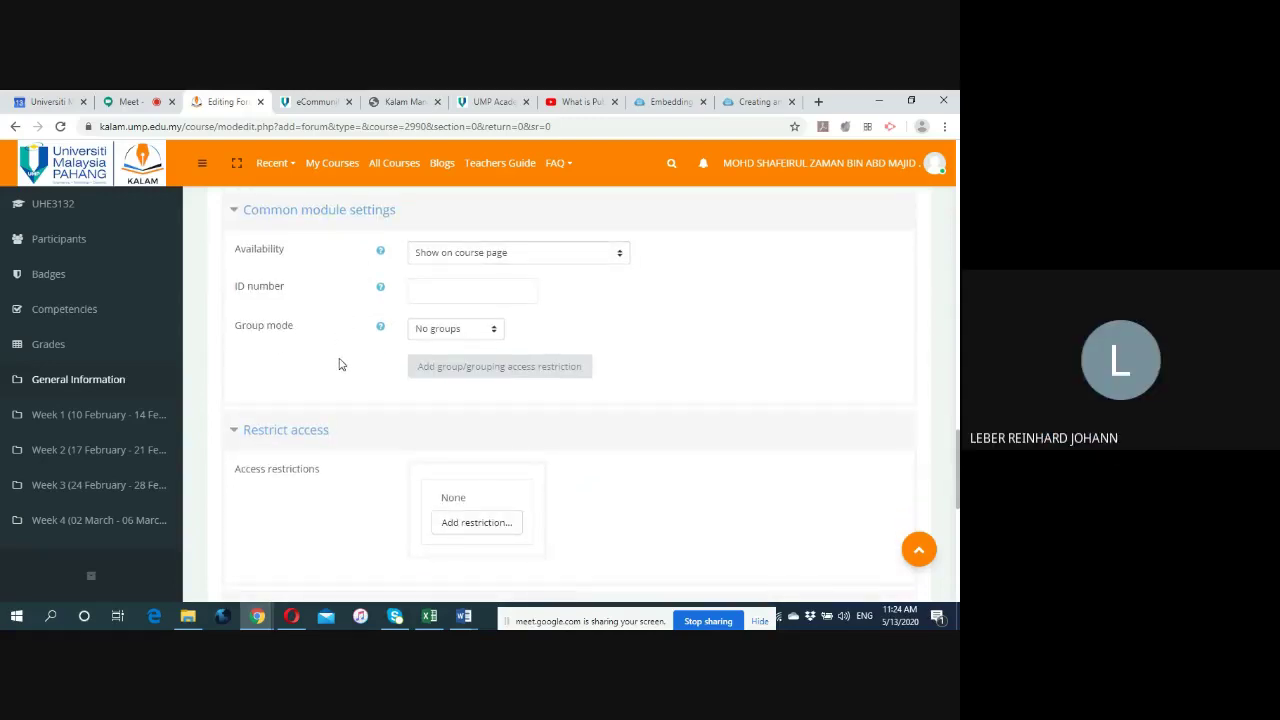
pyautogui.scroll(-2, 339, 364)
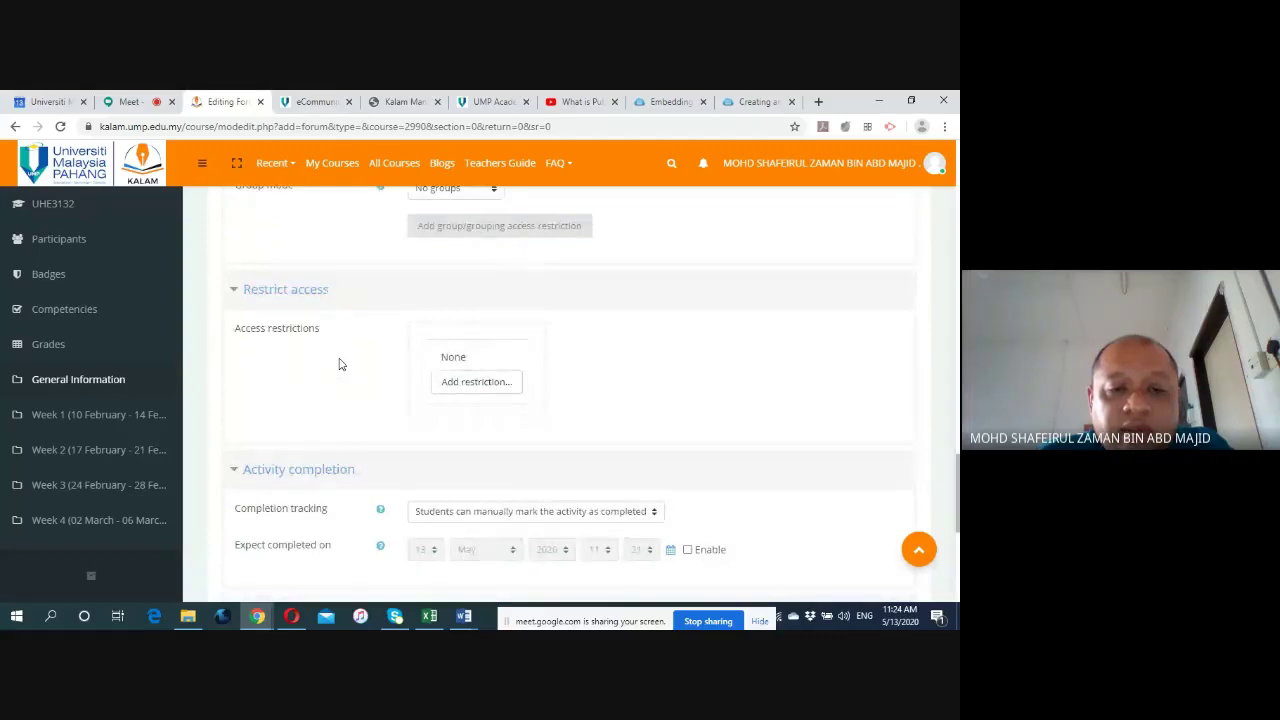
pyautogui.scroll(-1, 339, 364)
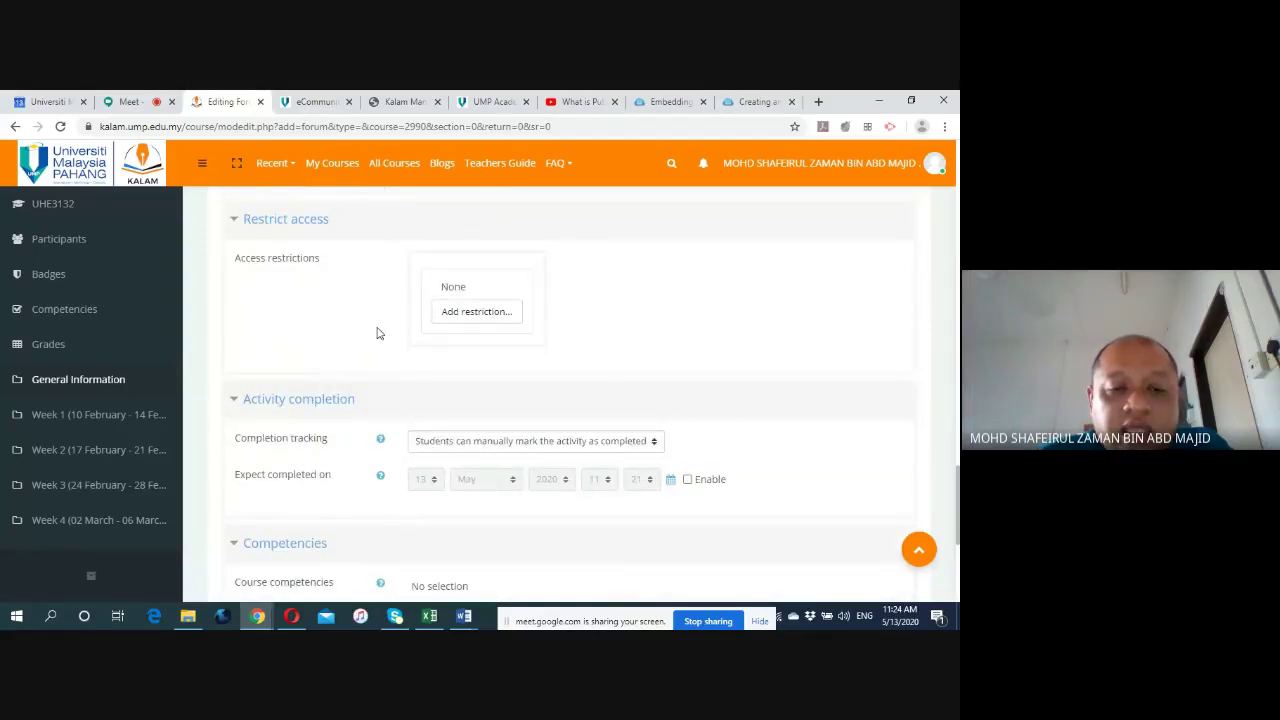
pyautogui.scroll(-1, 370, 340)
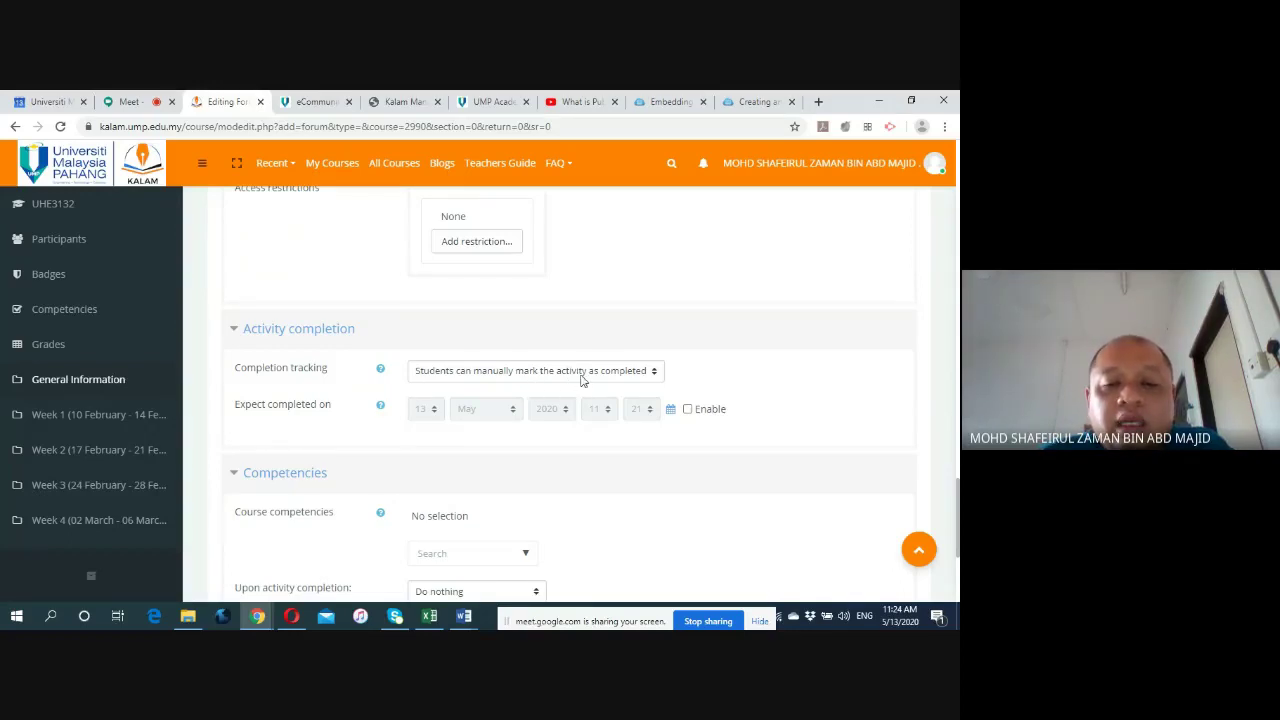
pyautogui.click(655, 372)
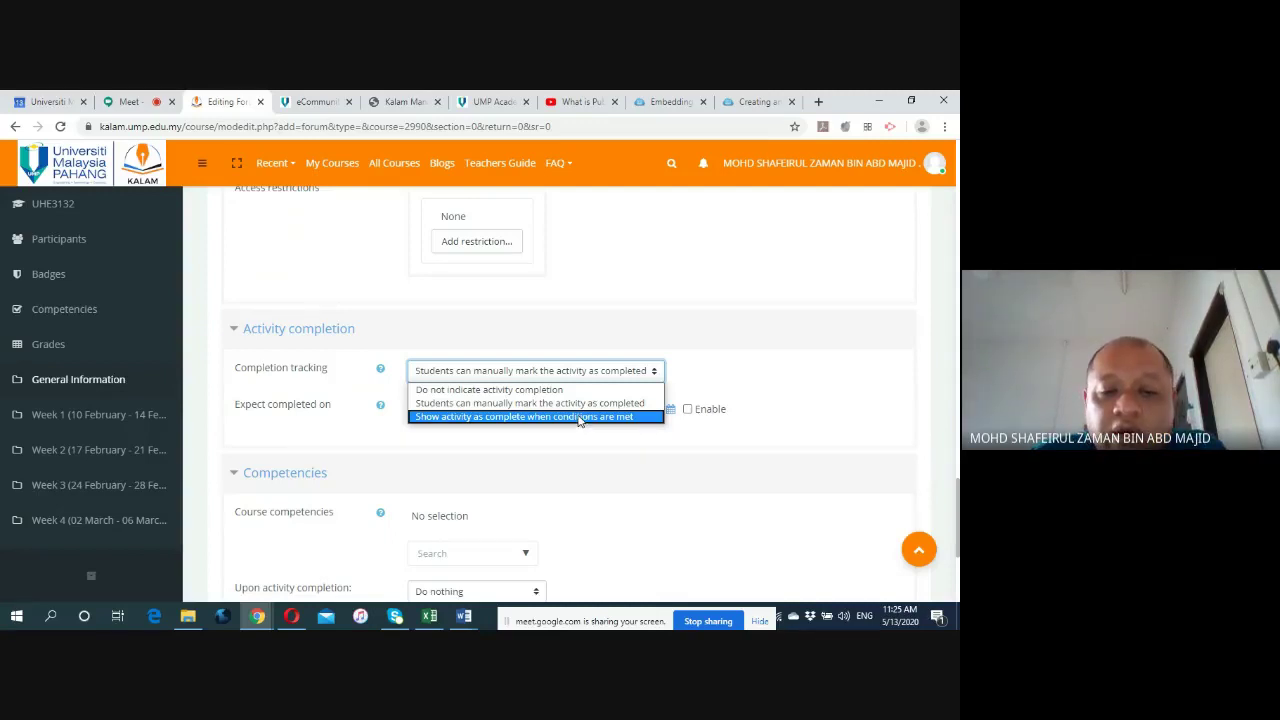
pyautogui.click(583, 409)
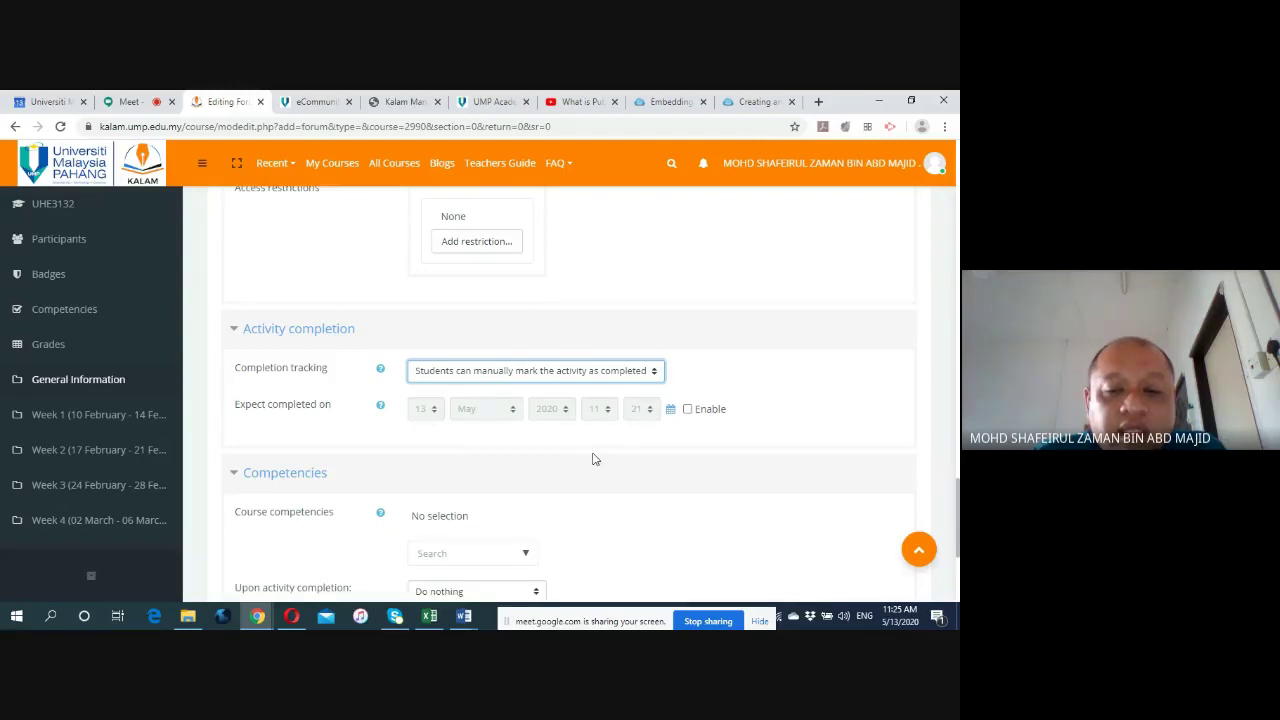
pyautogui.scroll(-2, 592, 459)
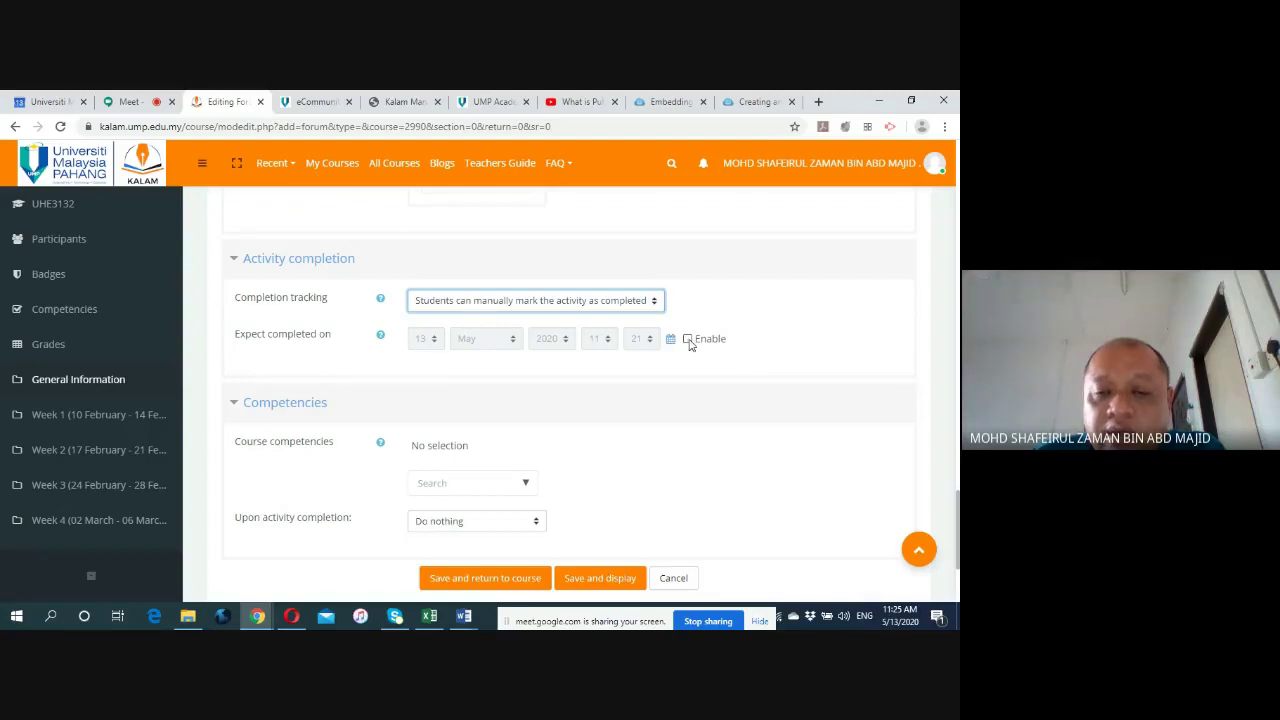
pyautogui.click(688, 339)
pyautogui.click(688, 340)
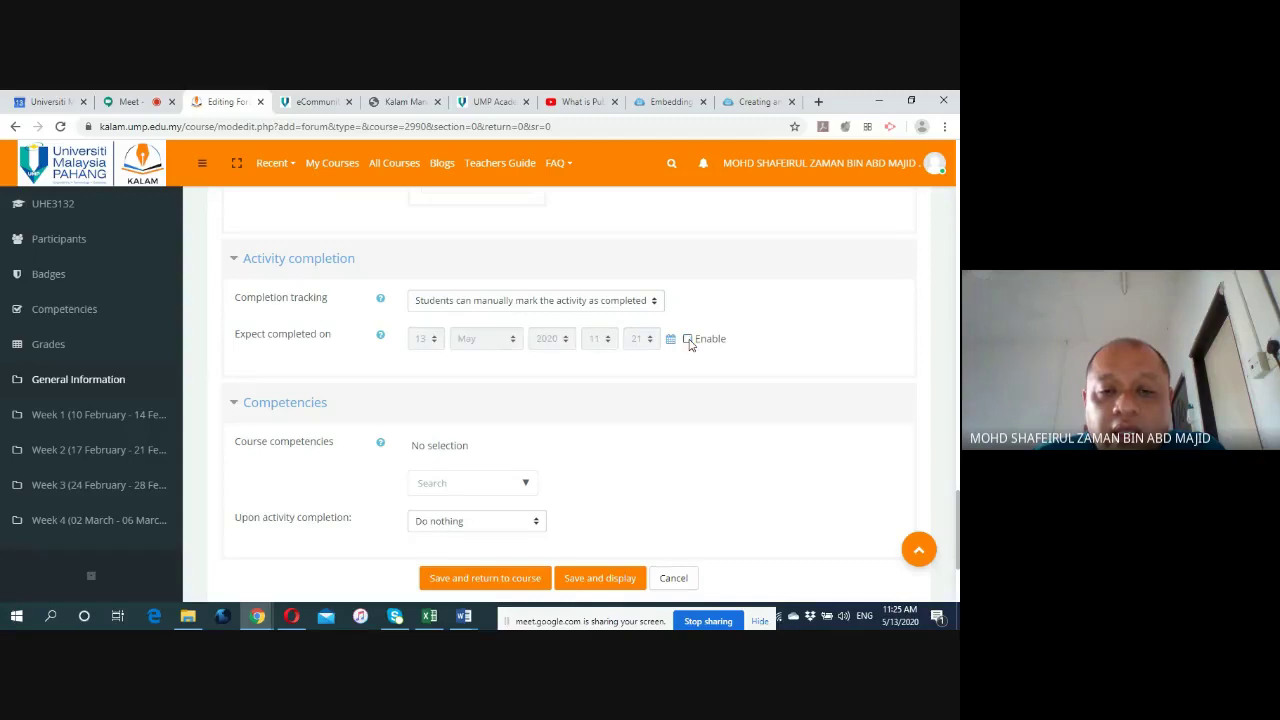
pyautogui.scroll(-2, 674, 368)
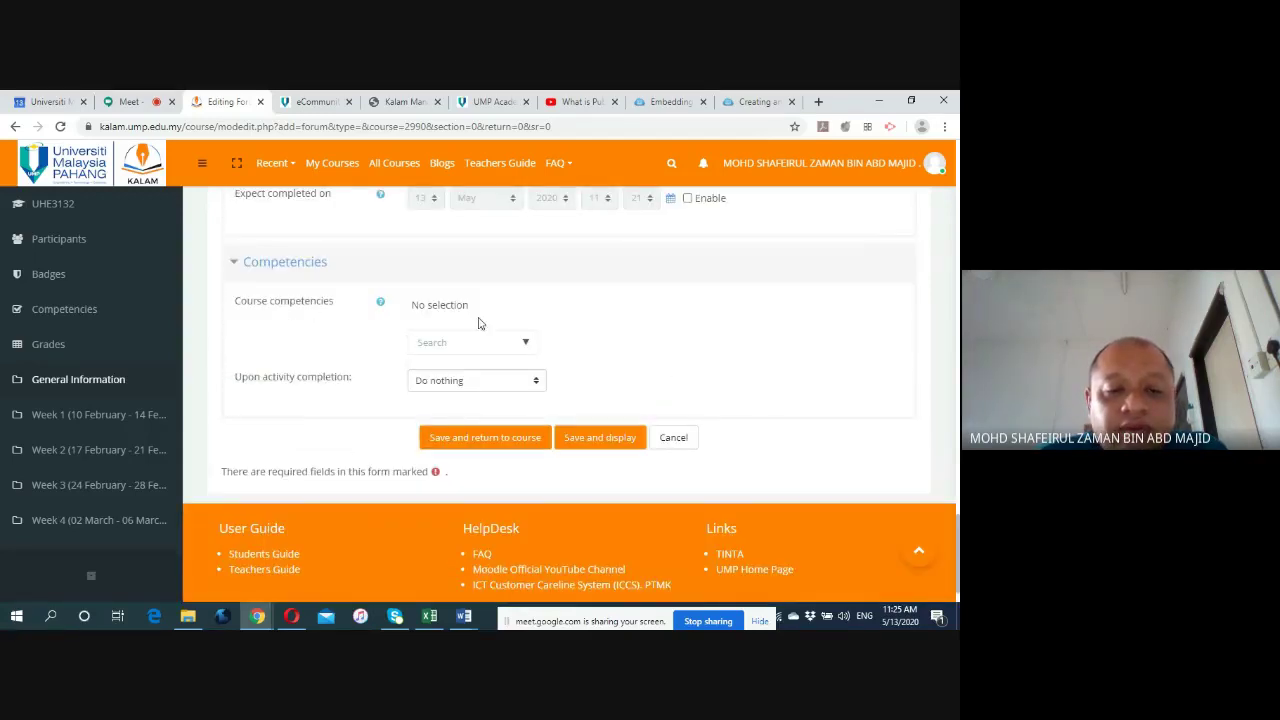
# Save the Testing forum with Save and display.
pyautogui.click(603, 443)
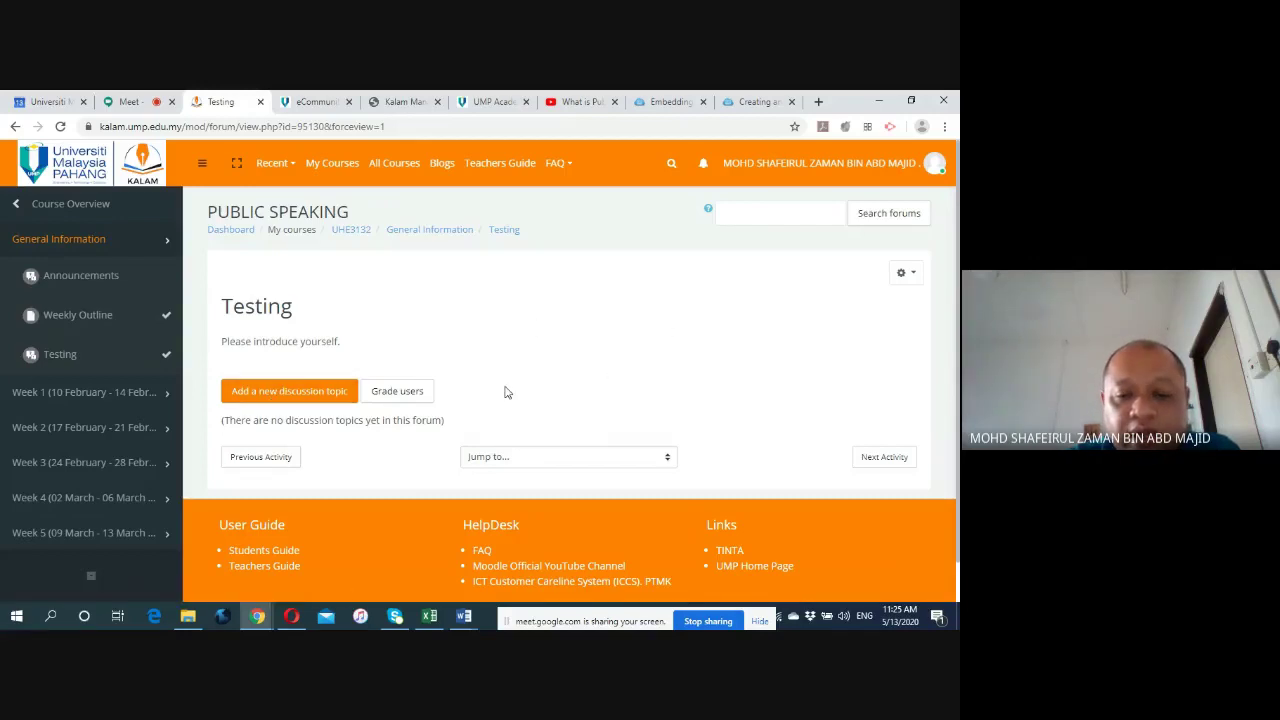
# Post an 'Introduction' discussion with the message 'Please introduce yourself' in the Testing forum.
pyautogui.click(288, 392)
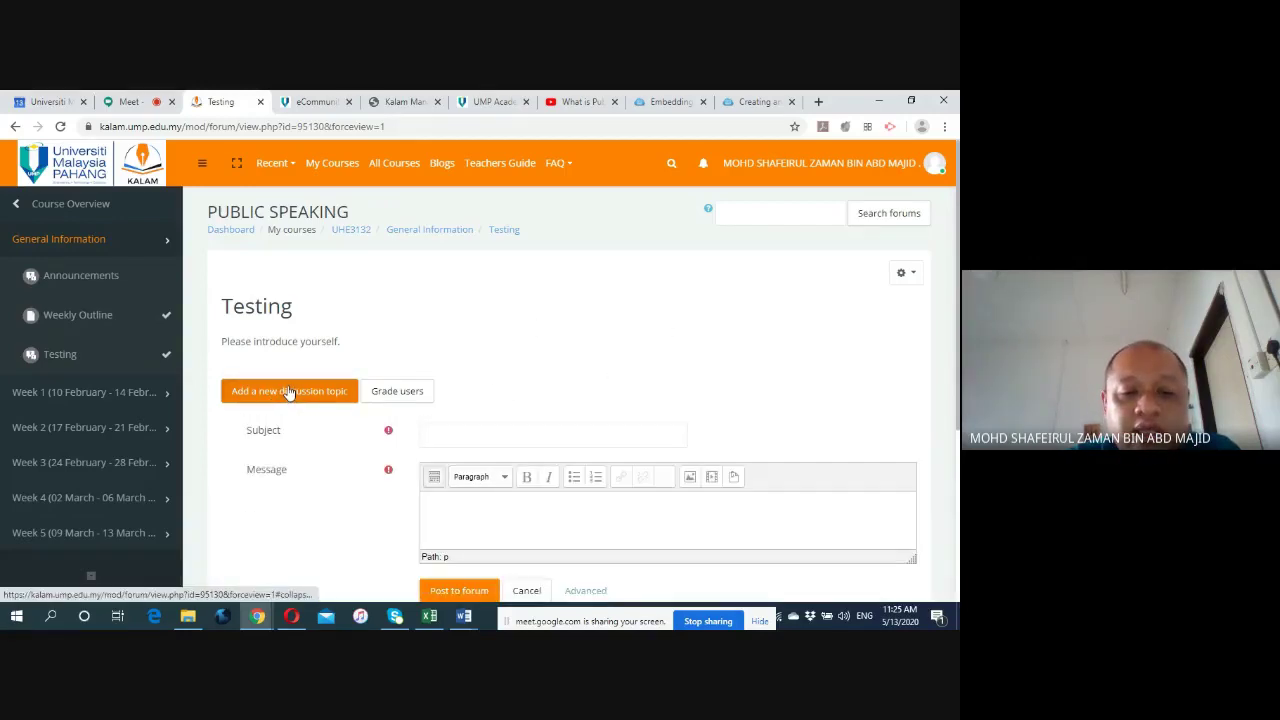
pyautogui.scroll(-1, 288, 392)
pyautogui.click(484, 363)
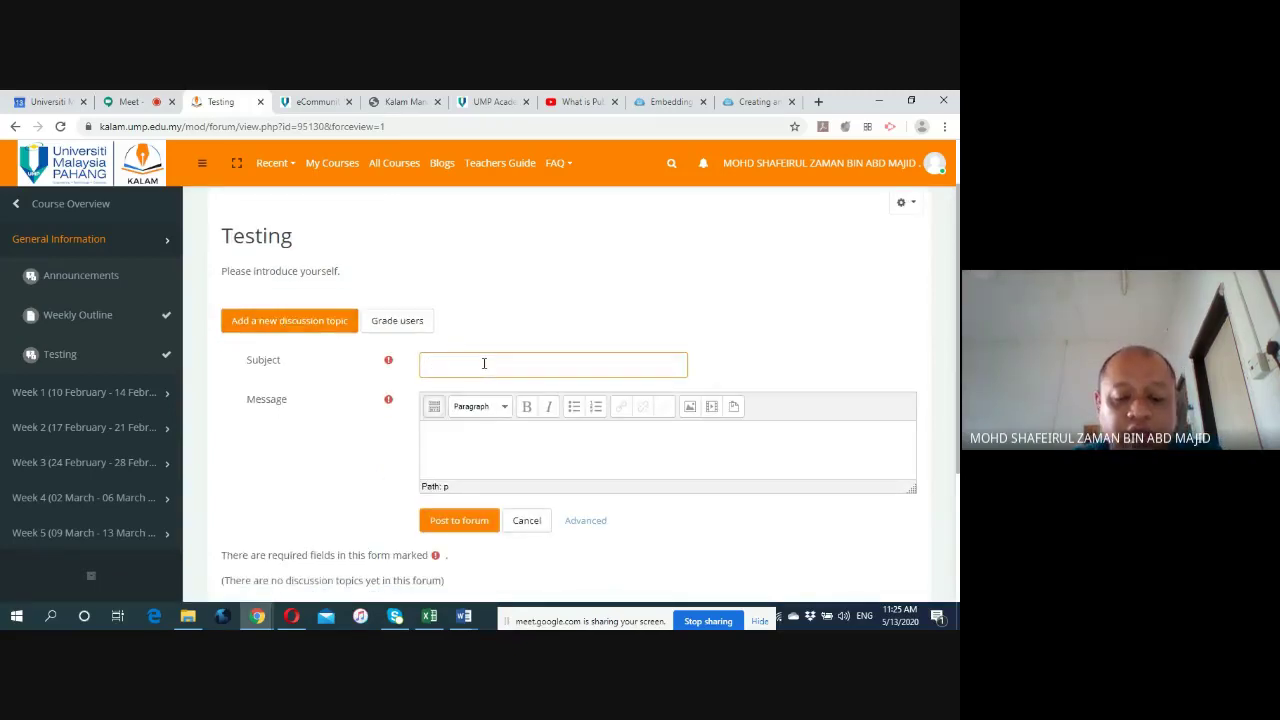
pyautogui.write('Introduction')
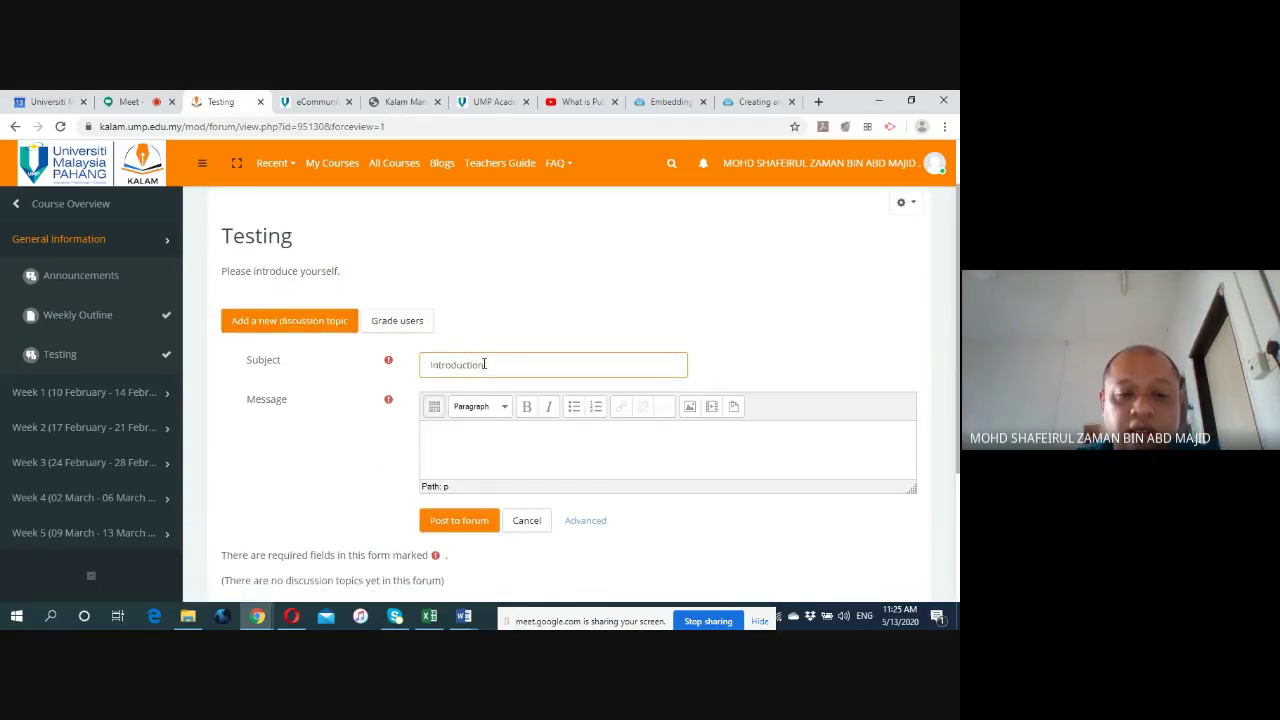
pyautogui.click(462, 434)
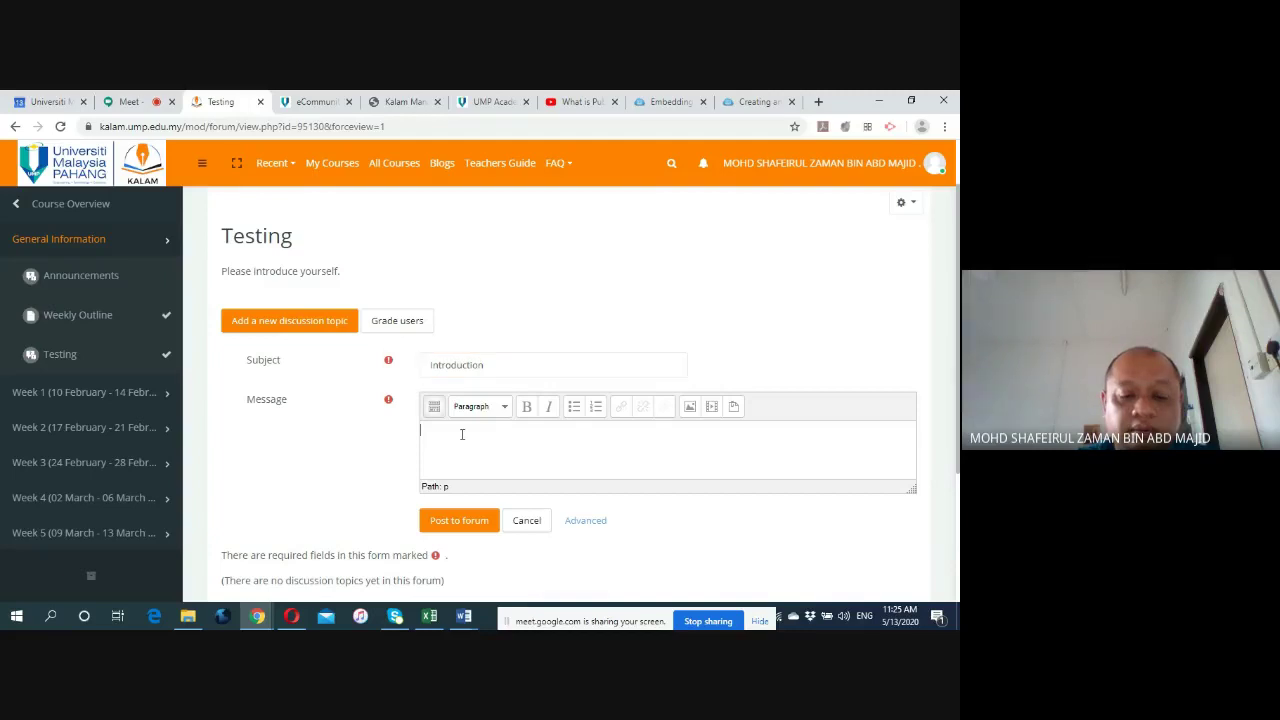
pyautogui.write('Please i')
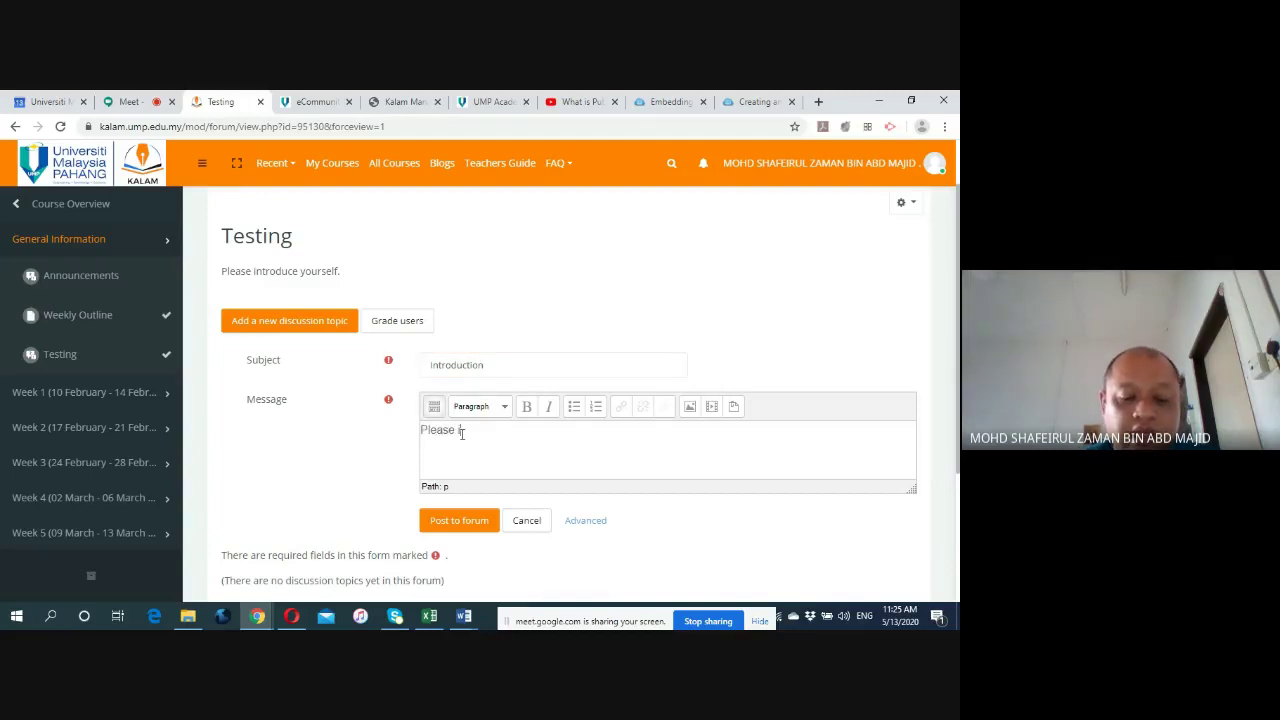
pyautogui.write('ntrod')
pyautogui.press('BackSpace')
pyautogui.press('BackSpace')
pyautogui.write('roduce ')
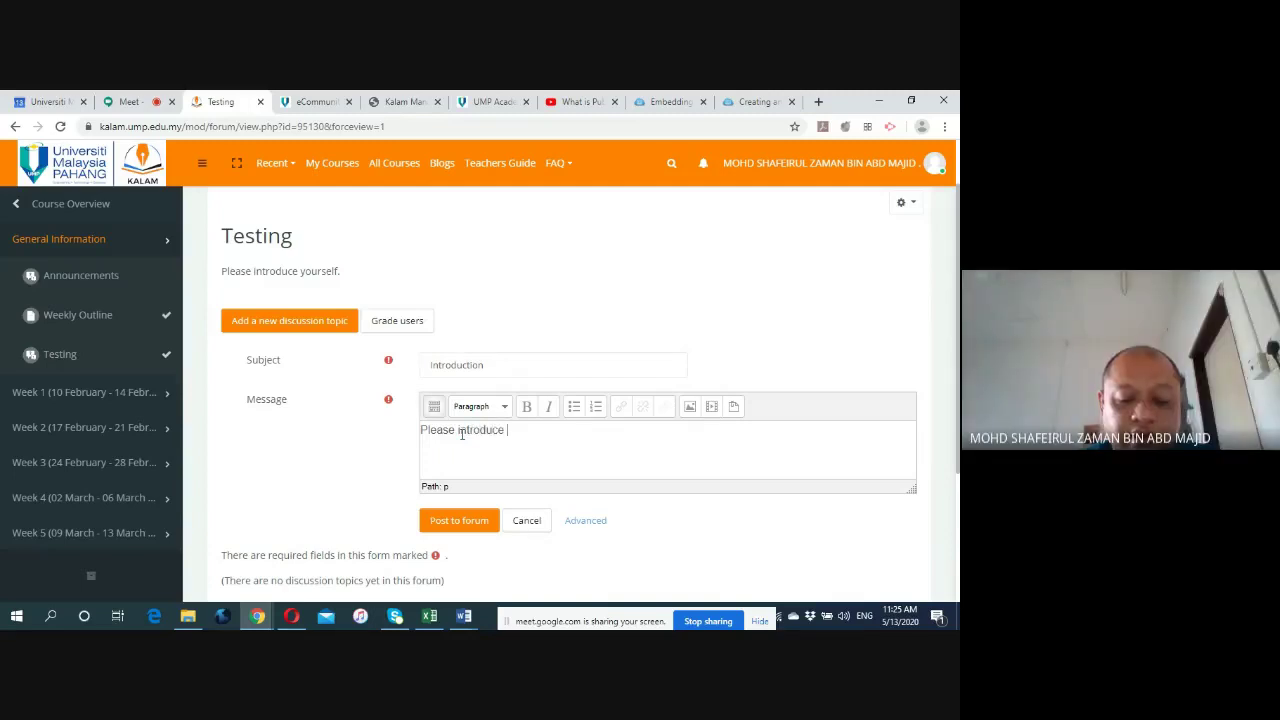
pyautogui.write('yourself.')
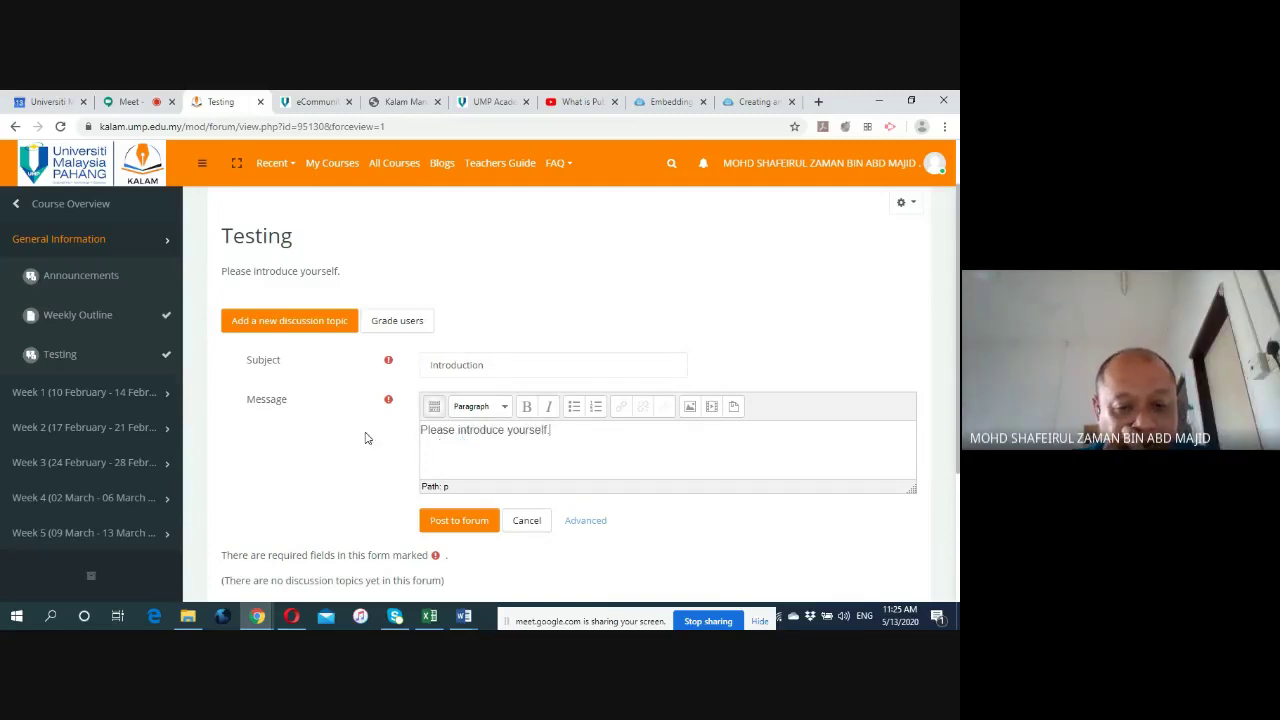
pyautogui.scroll(-3, 331, 447)
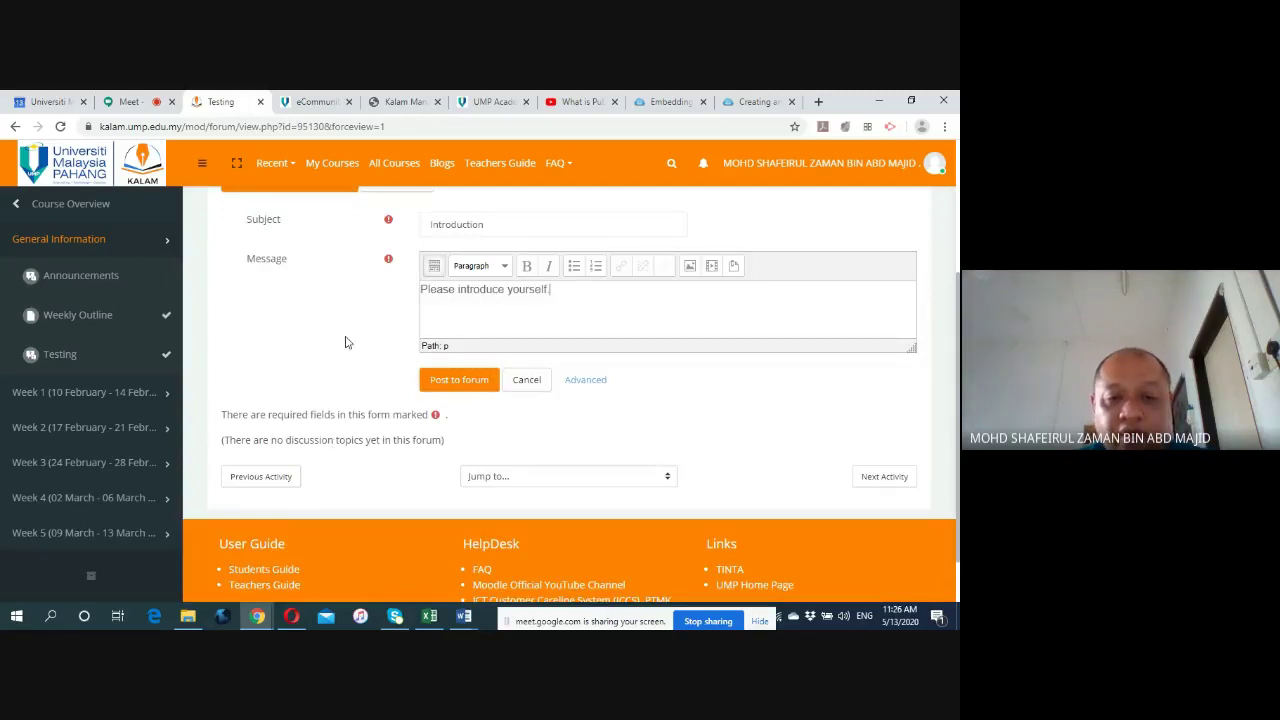
pyautogui.scroll(1, 349, 296)
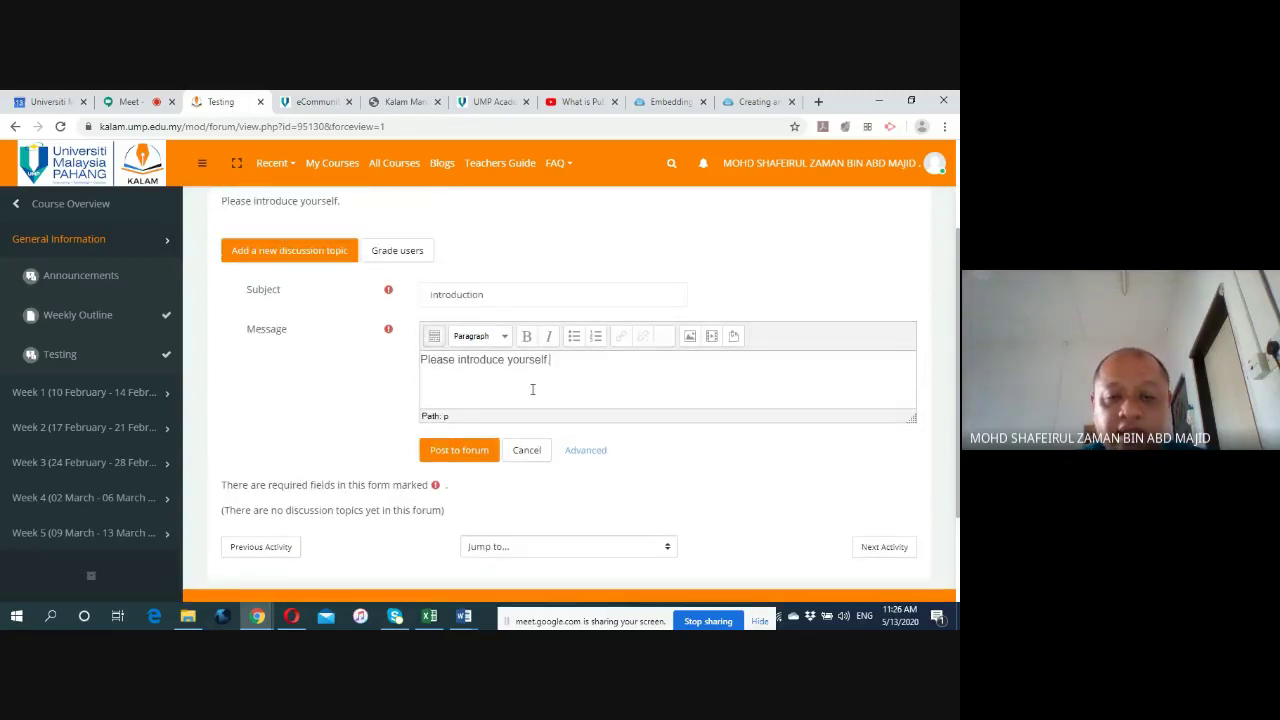
pyautogui.click(464, 452)
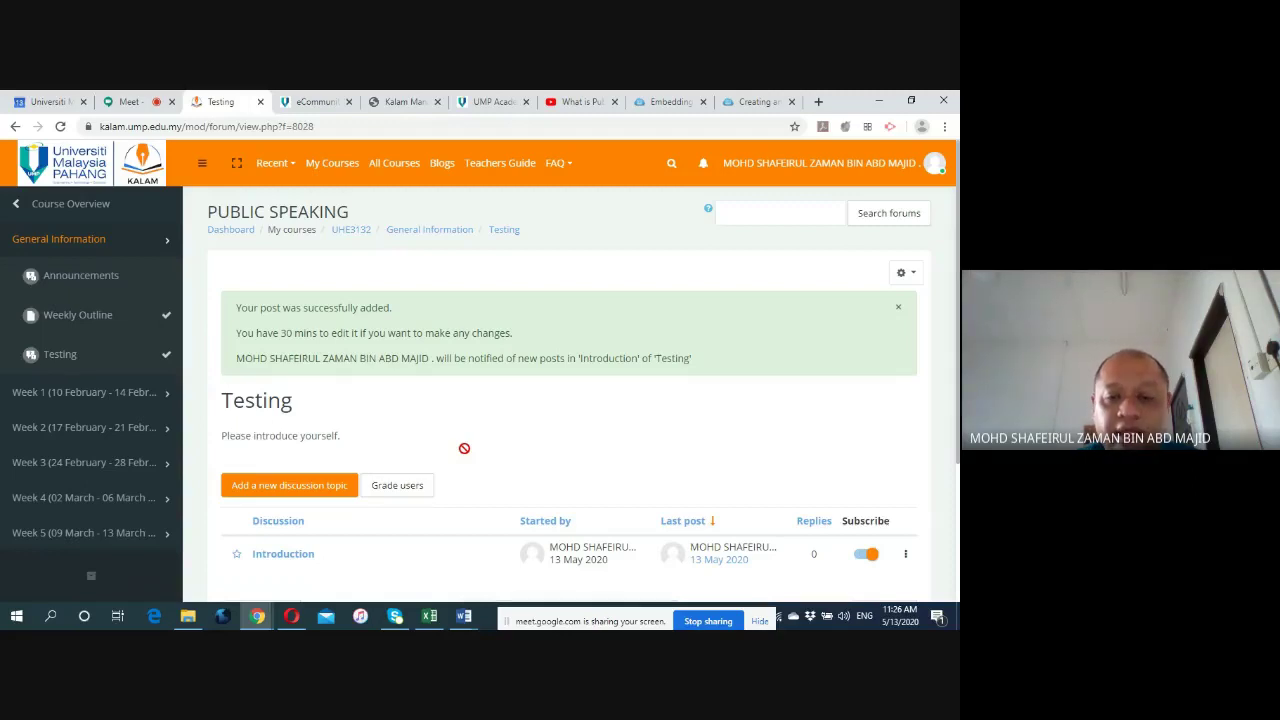
# Return from the Testing forum to the Public Speaking course page via the General Information breadcrumb.
pyautogui.scroll(-2, 463, 449)
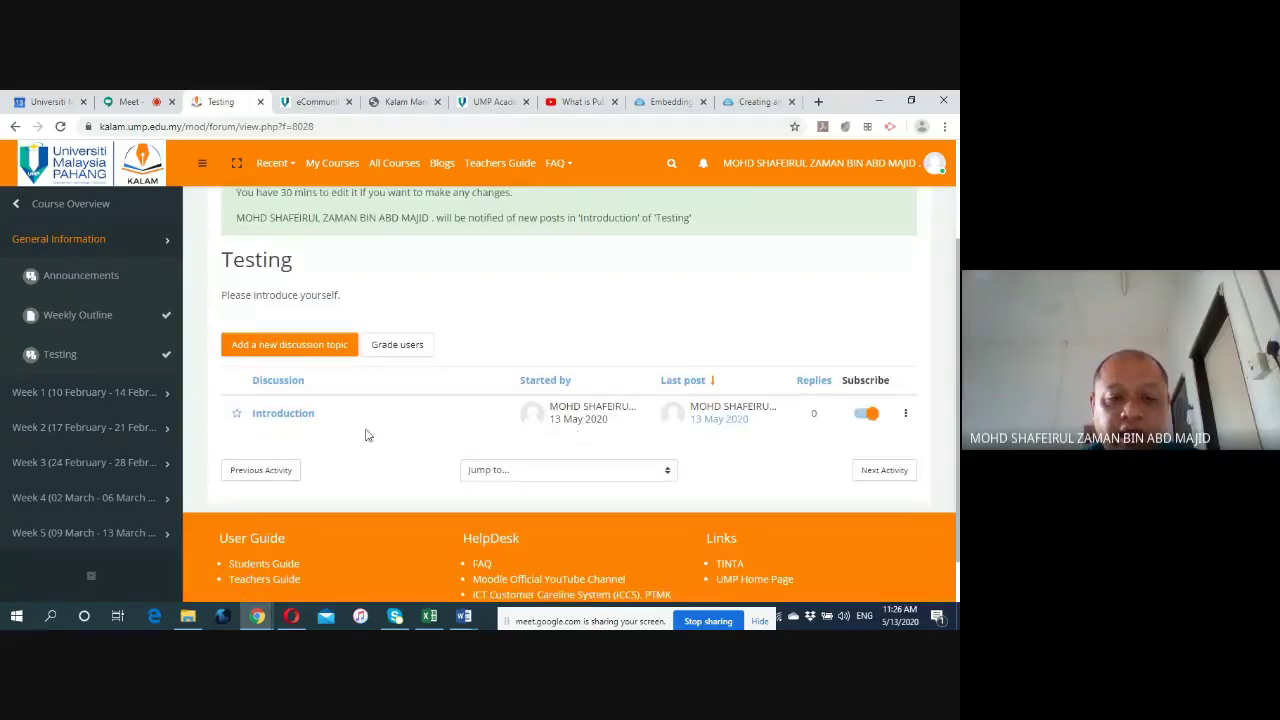
pyautogui.scroll(2, 340, 437)
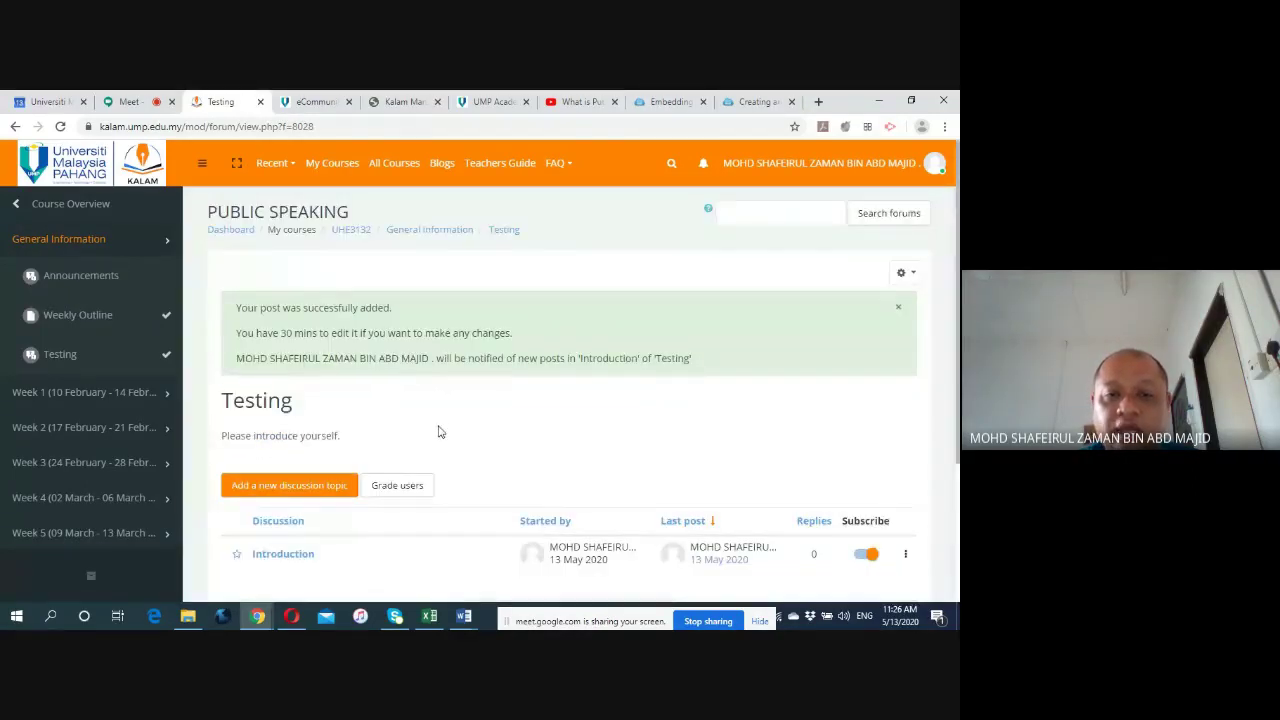
pyautogui.scroll(-2, 440, 448)
pyautogui.scroll(2, 440, 448)
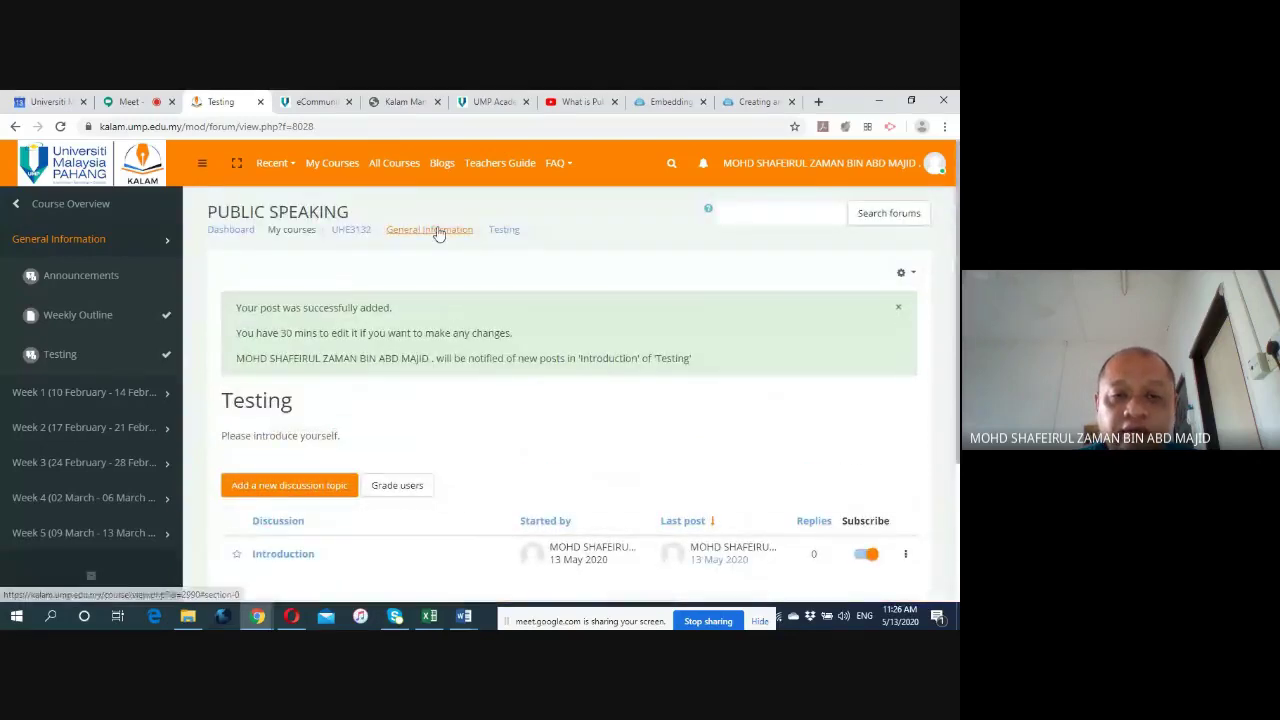
pyautogui.click(437, 230)
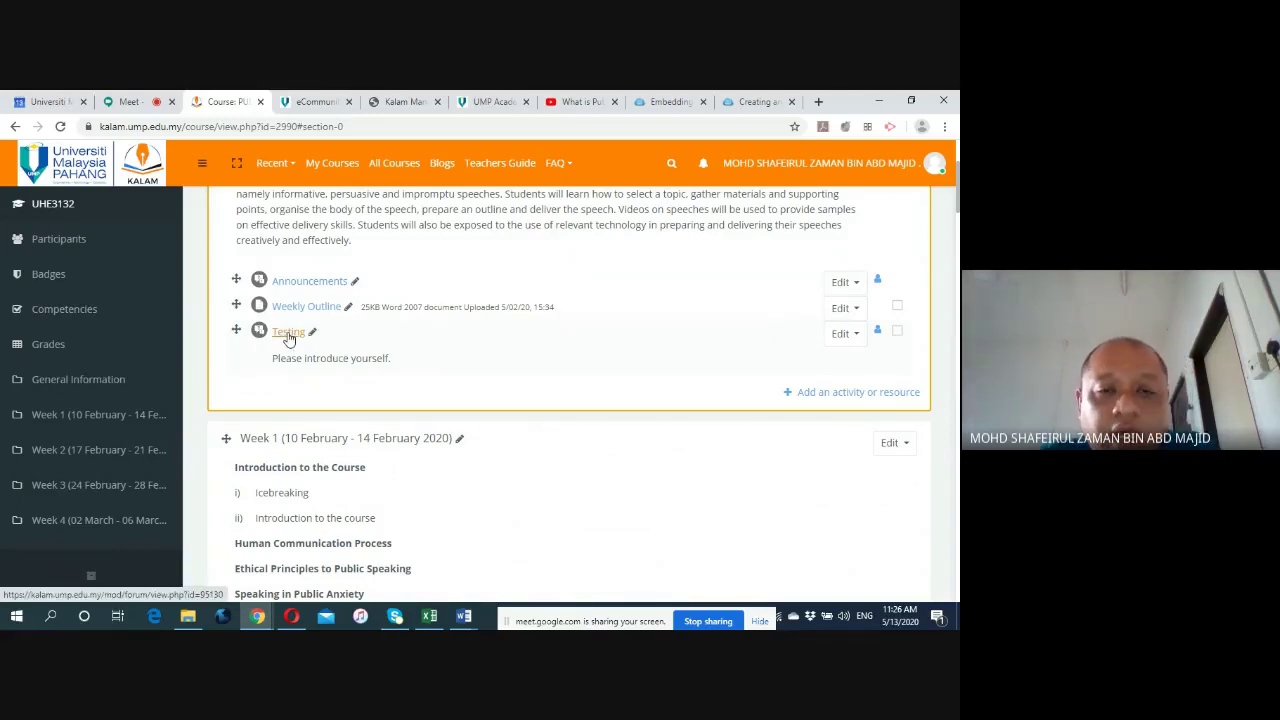
# Reopen the Testing forum to see its Introduction discussion with 0 replies.
pyautogui.scroll(3, 430, 345)
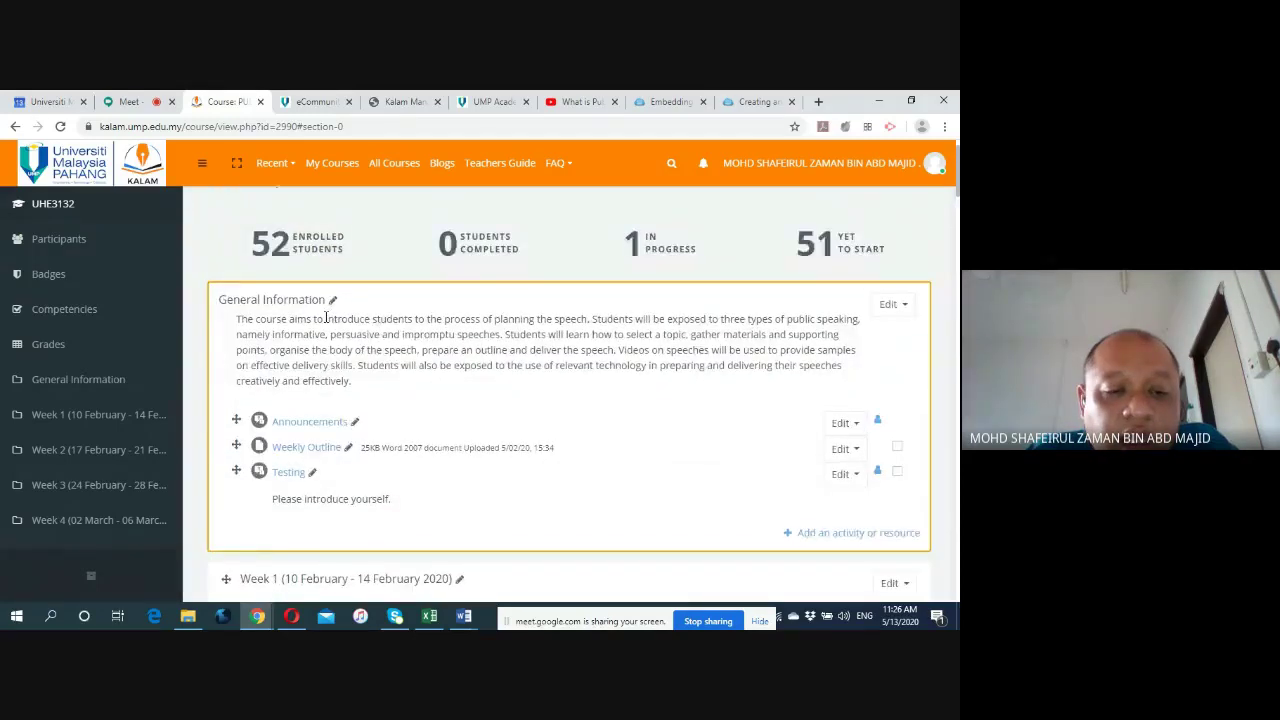
pyautogui.scroll(-3, 326, 318)
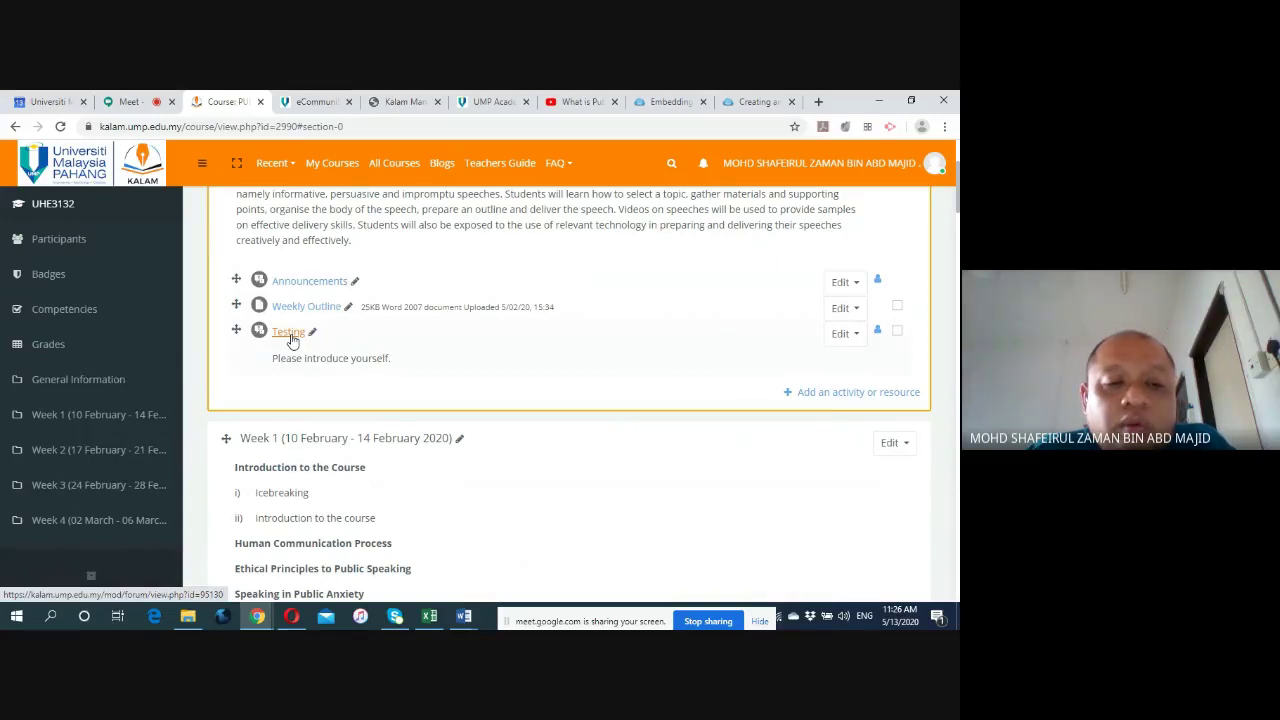
pyautogui.click(289, 333)
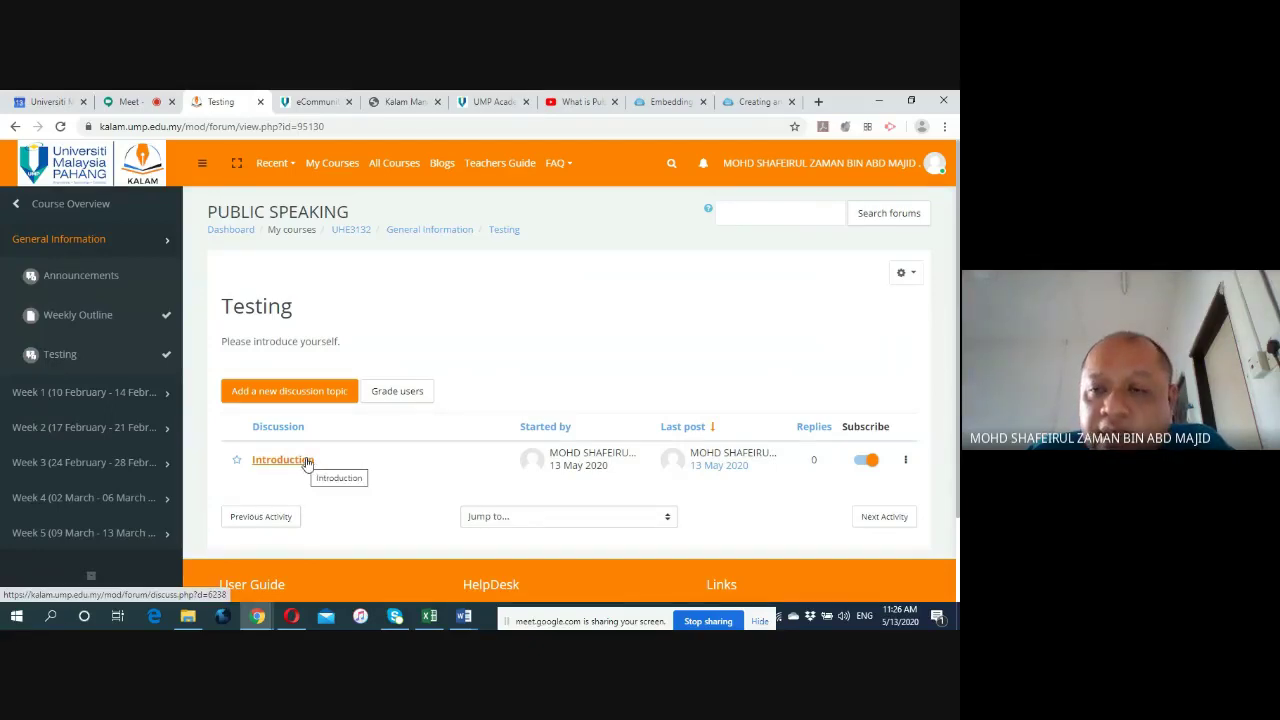
# Go back to the course page and review General Information's Announcements, Weekly Outline and Testing entries.
pyautogui.click(431, 236)
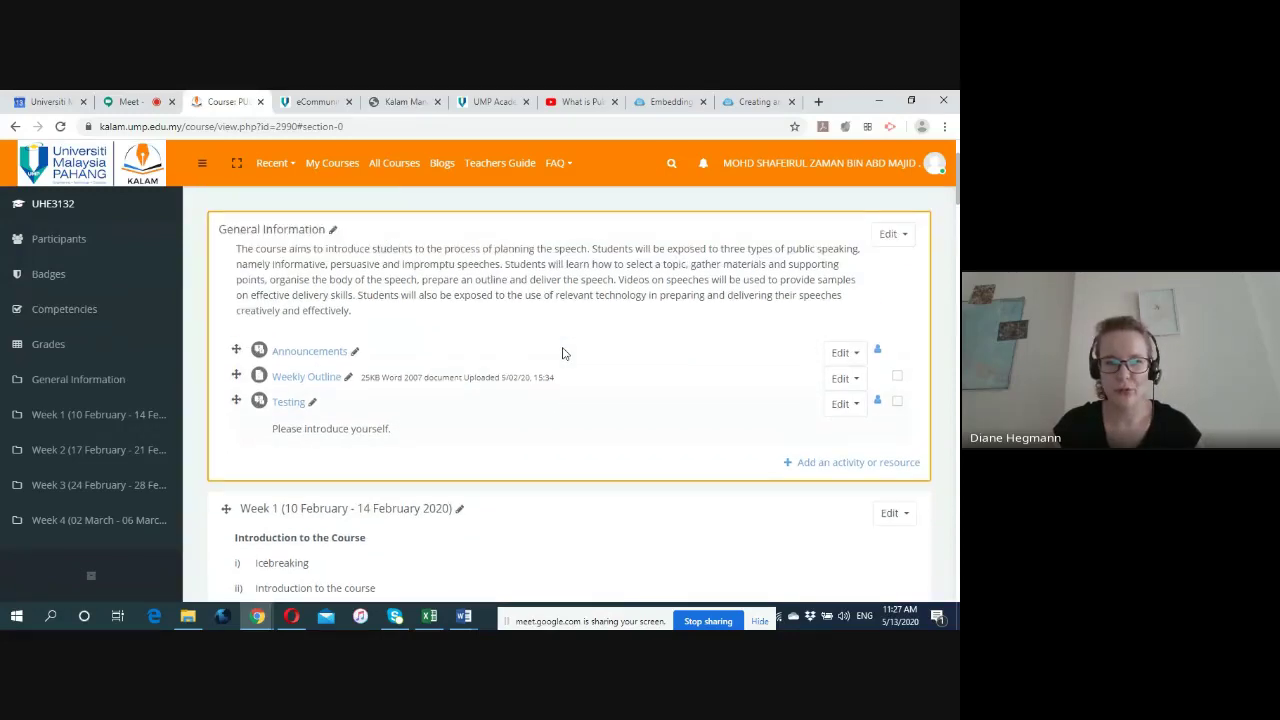
pyautogui.scroll(-1, 562, 353)
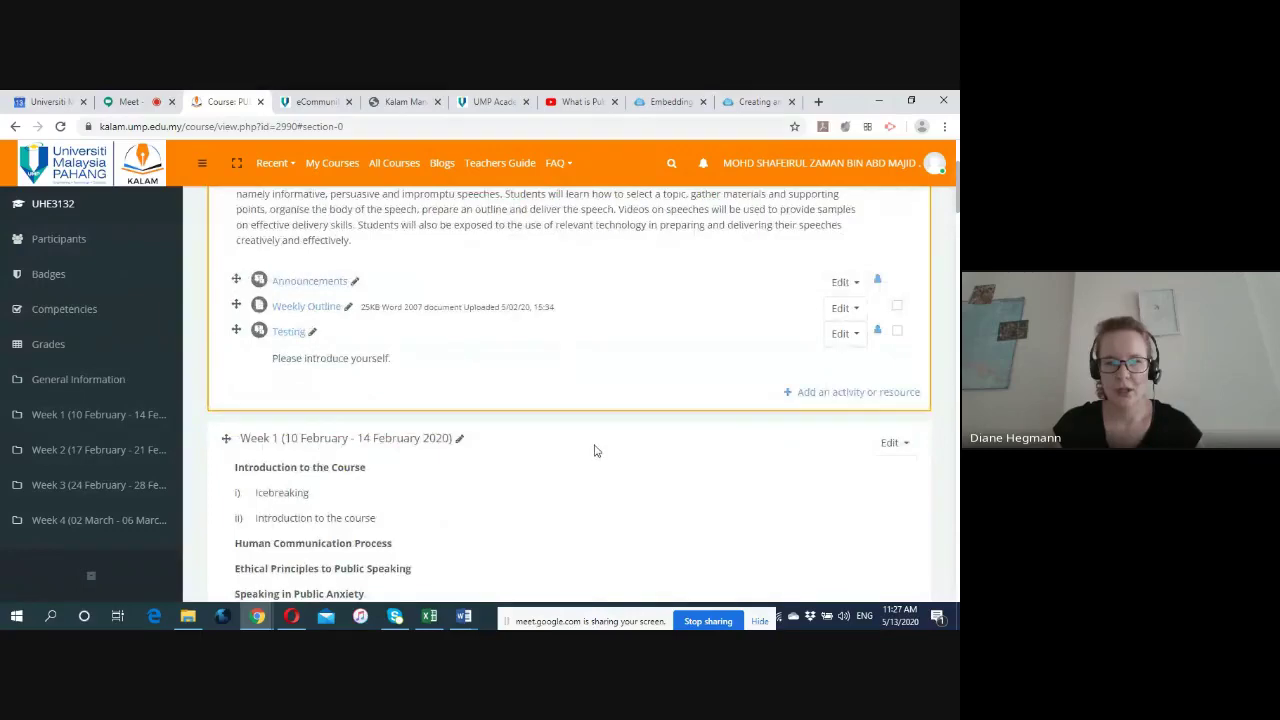
pyautogui.scroll(-2, 594, 451)
pyautogui.scroll(-2, 590, 451)
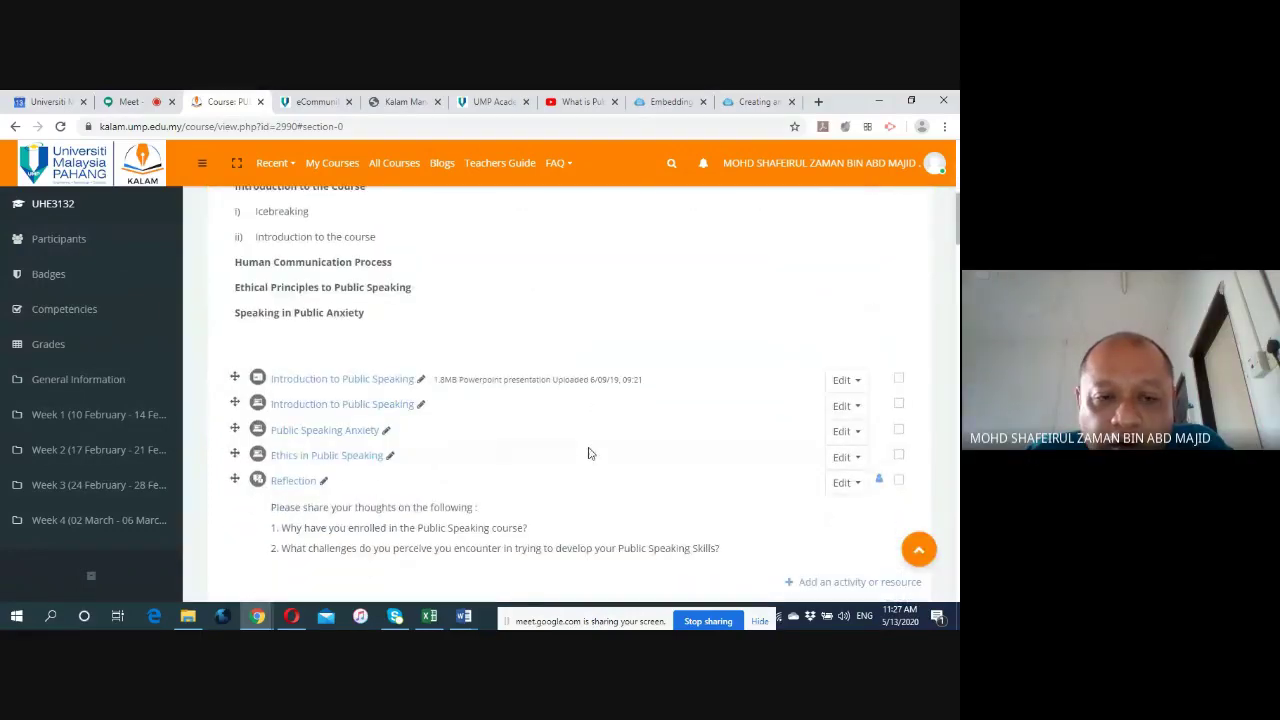
pyautogui.scroll(4, 582, 440)
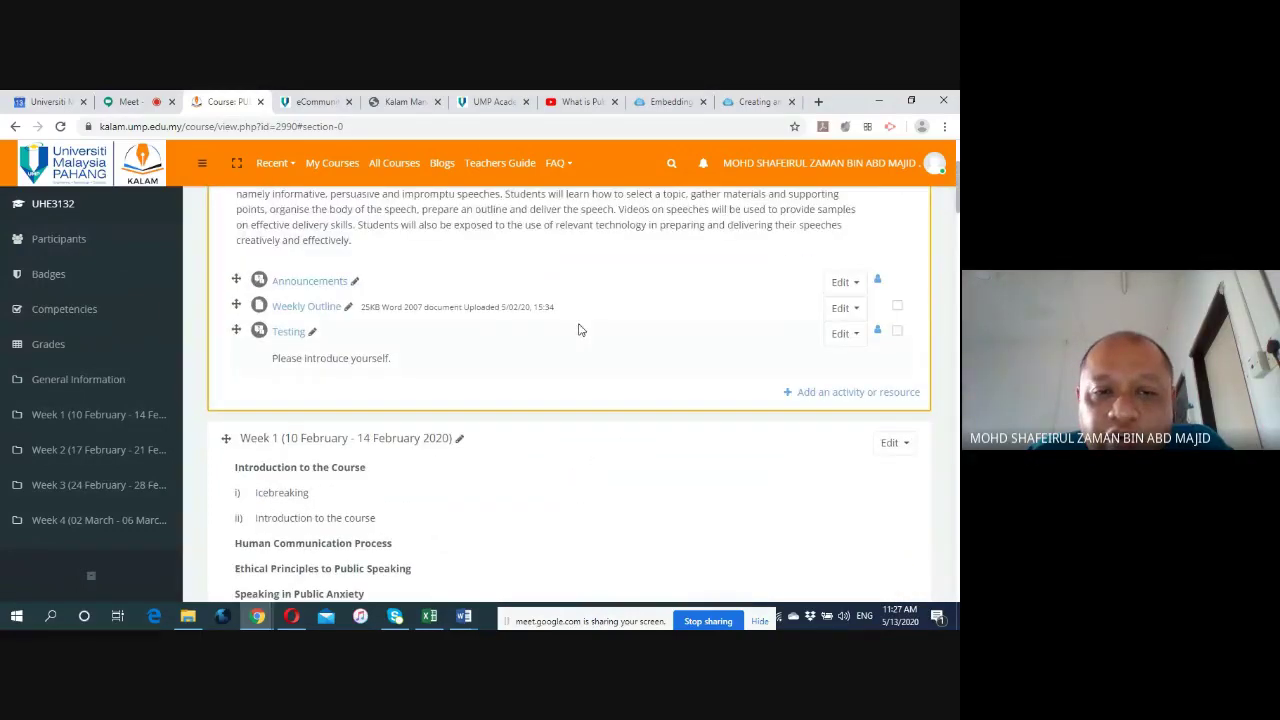
pyautogui.scroll(2, 596, 305)
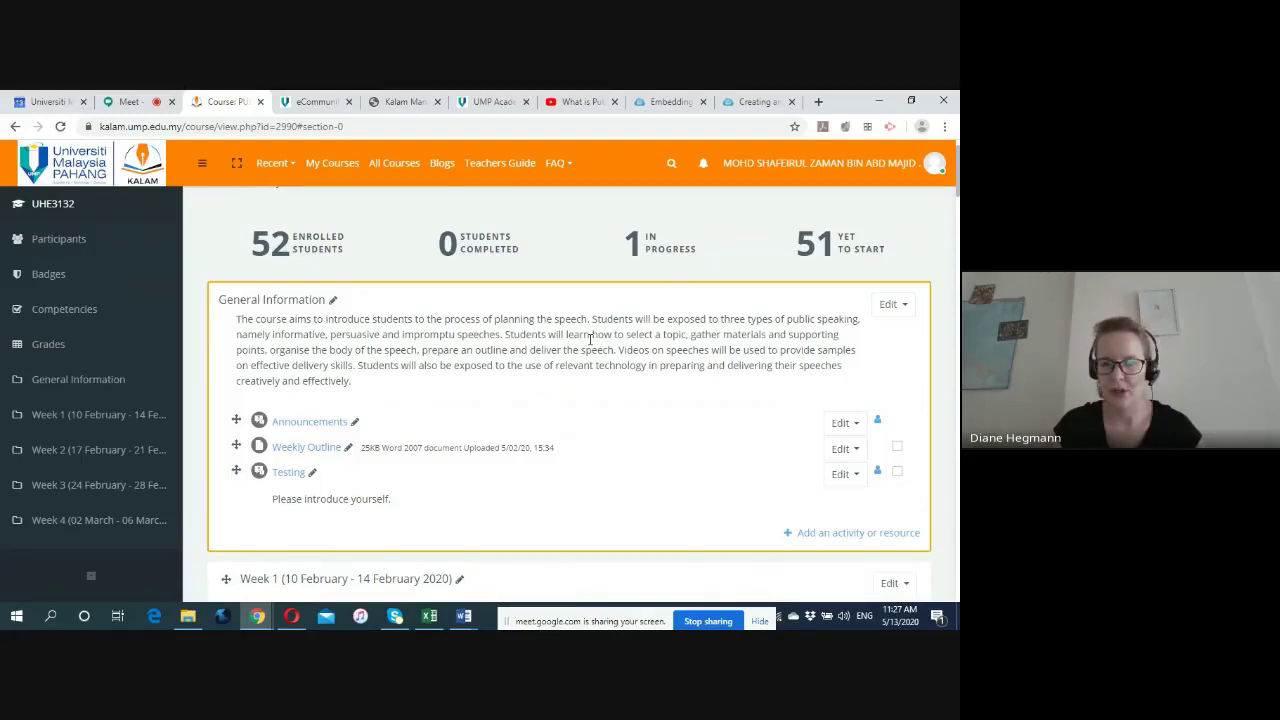
pyautogui.scroll(-1, 591, 349)
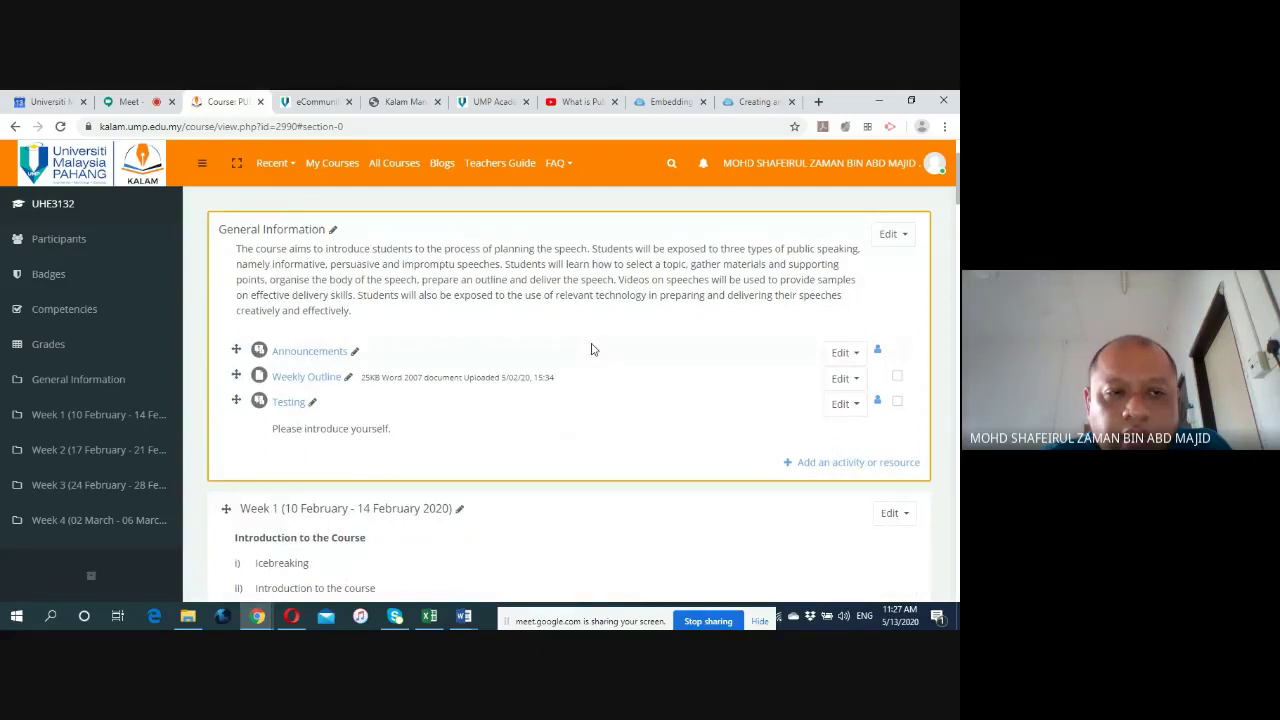
pyautogui.scroll(1, 591, 349)
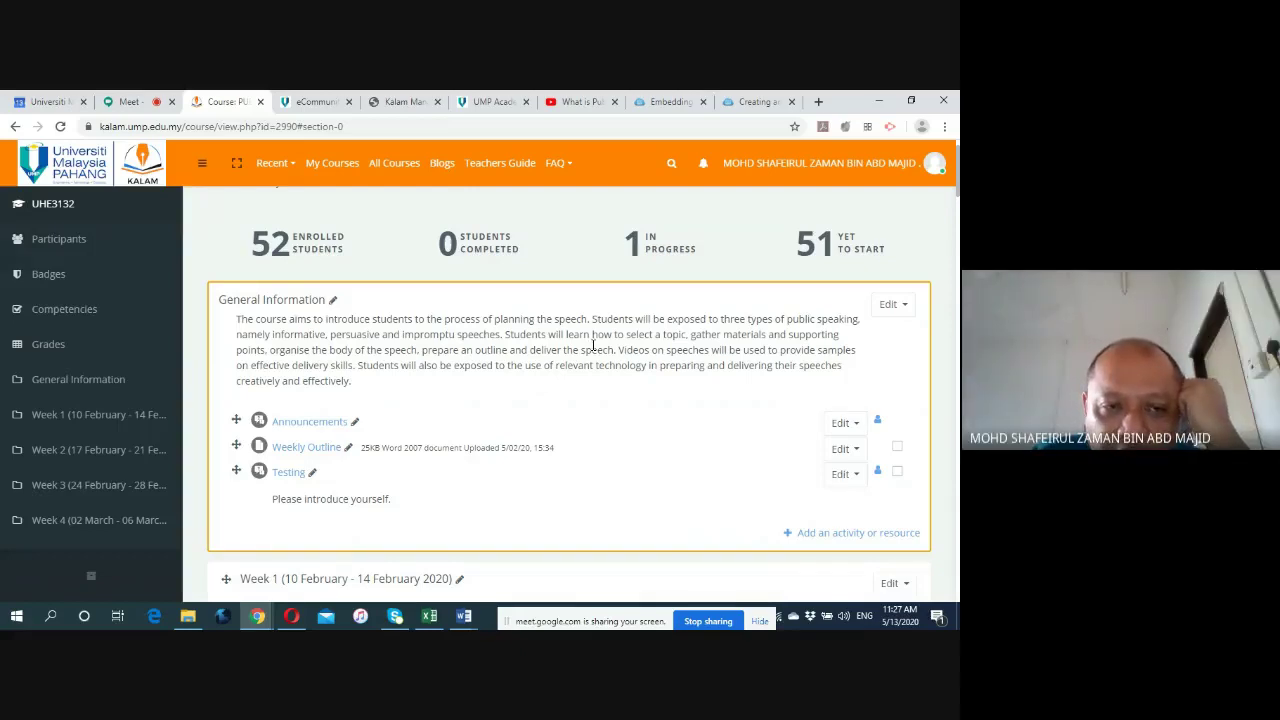
pyautogui.scroll(-1, 593, 350)
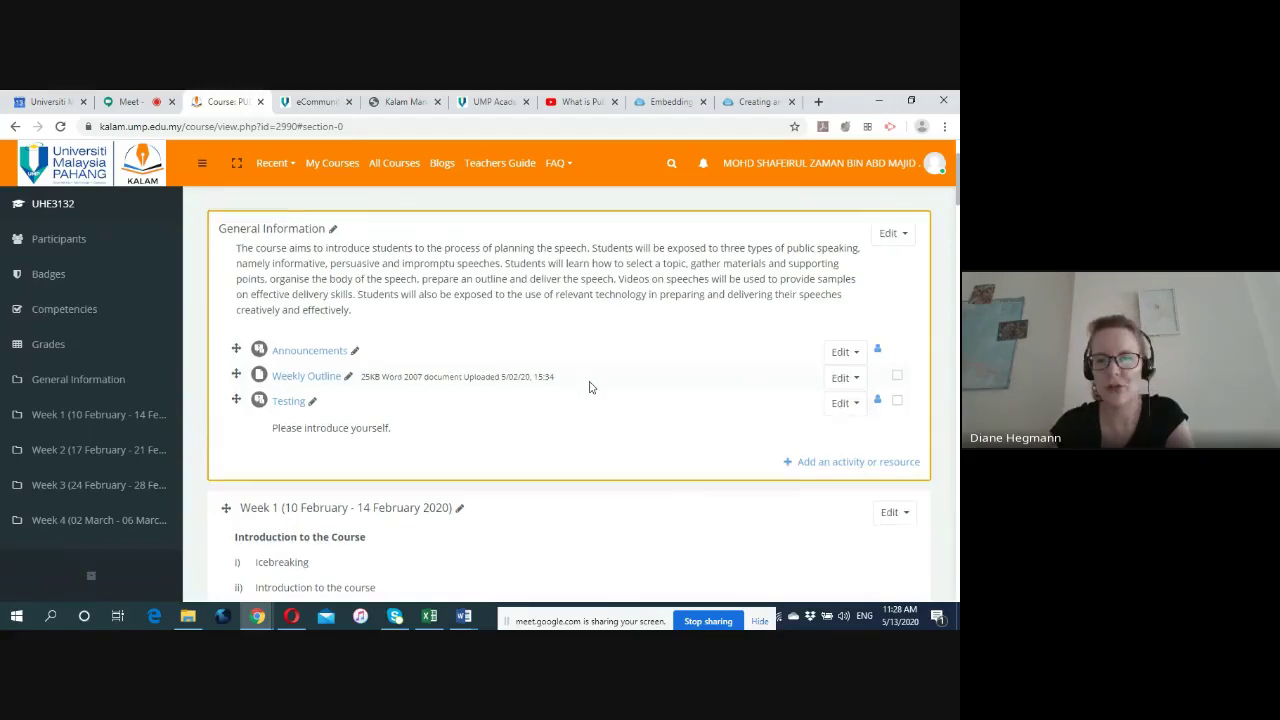
pyautogui.scroll(-3, 589, 387)
pyautogui.scroll(-1, 589, 387)
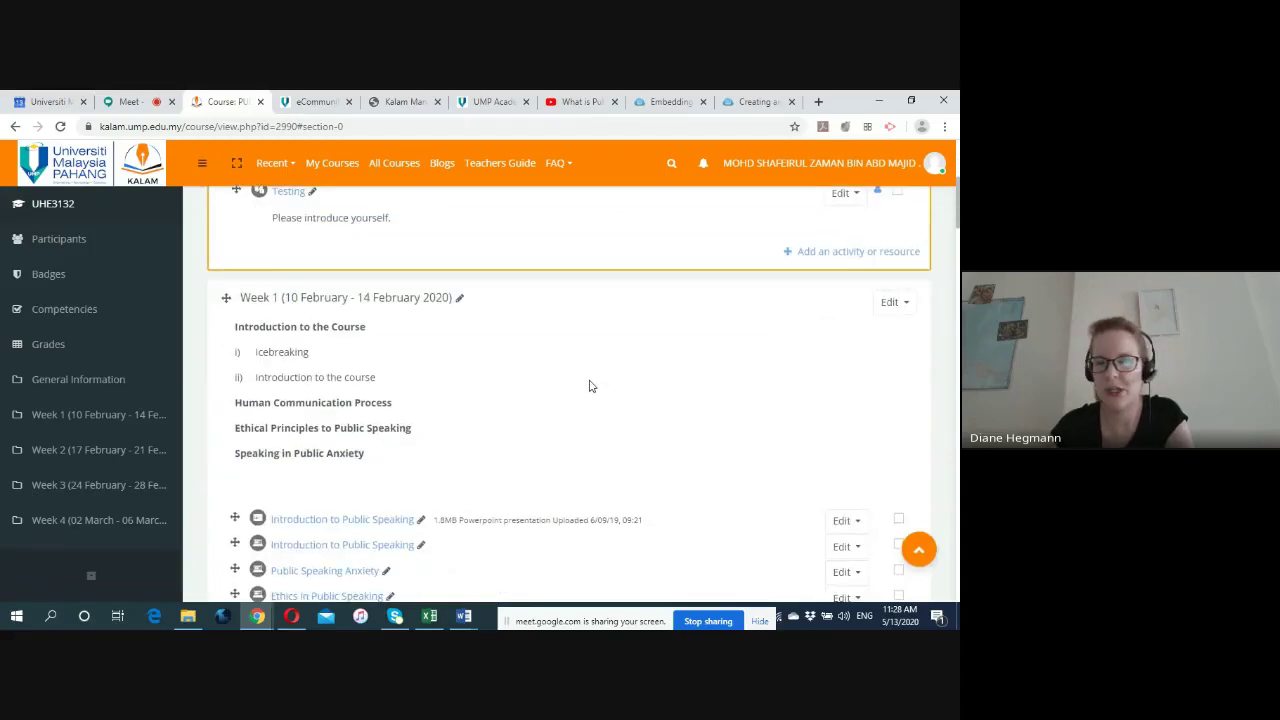
pyautogui.scroll(-1, 589, 387)
pyautogui.scroll(-2, 589, 387)
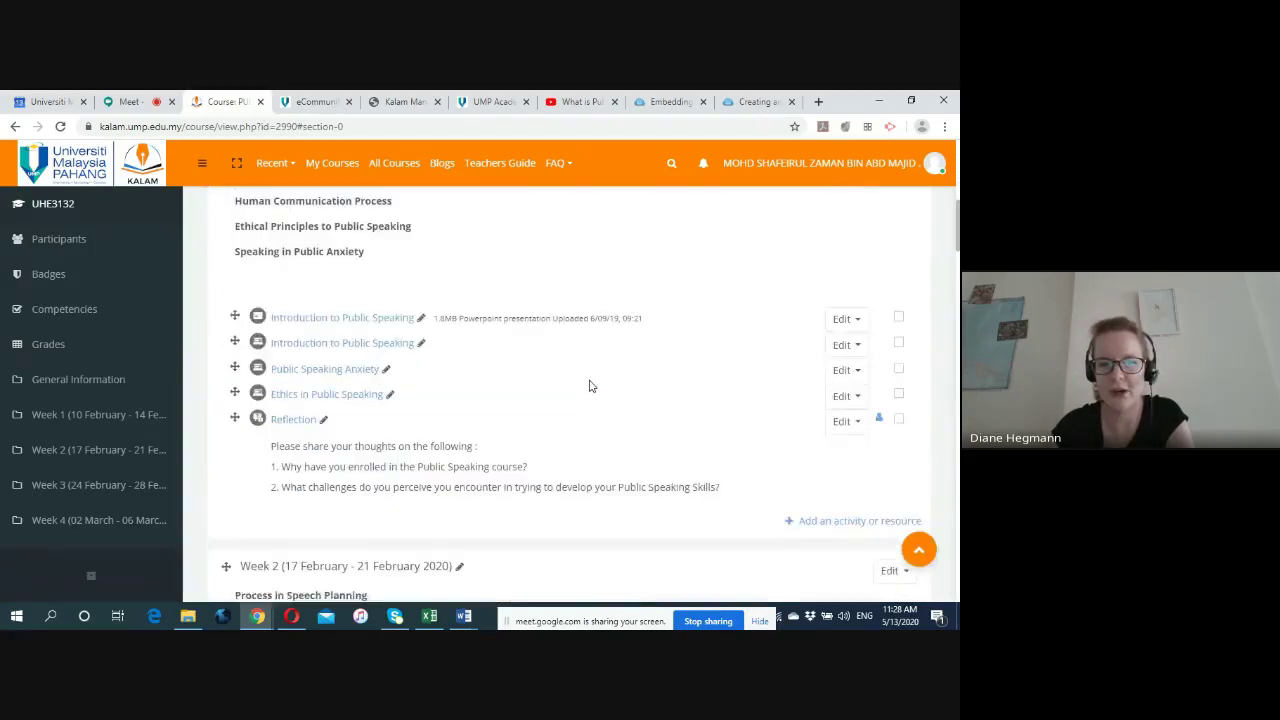
pyautogui.scroll(1, 589, 387)
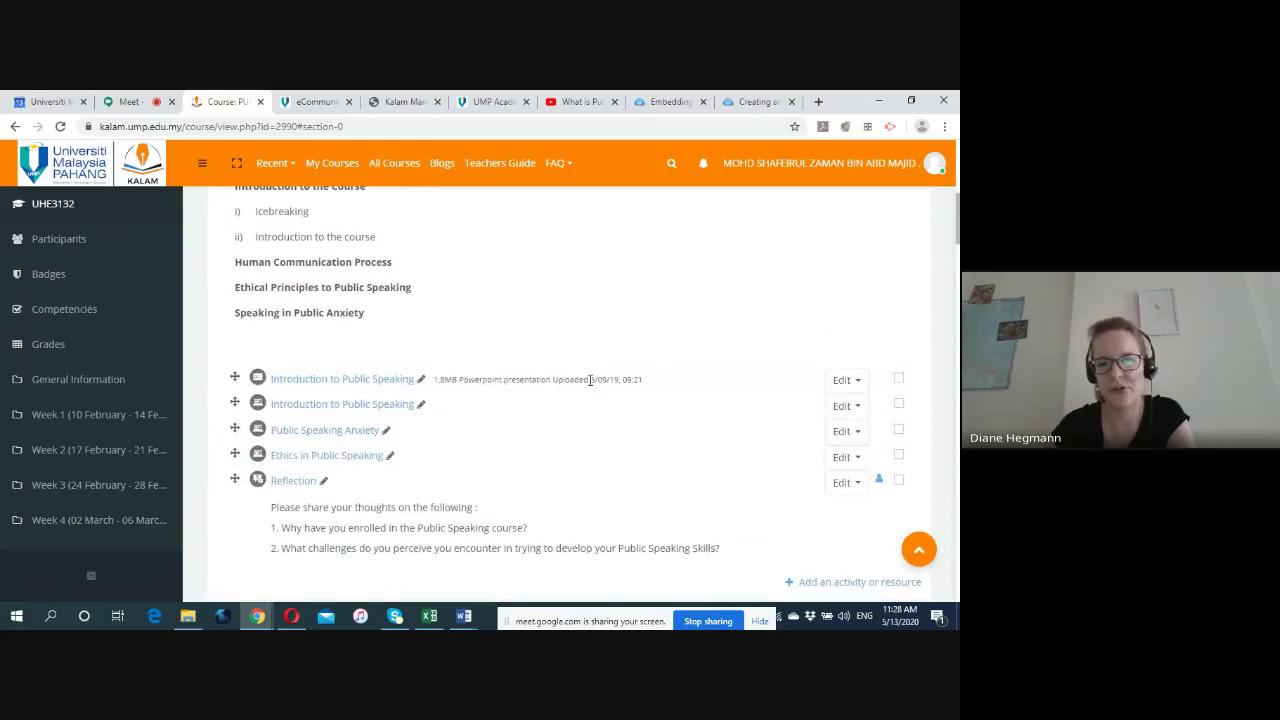
pyautogui.scroll(2, 589, 381)
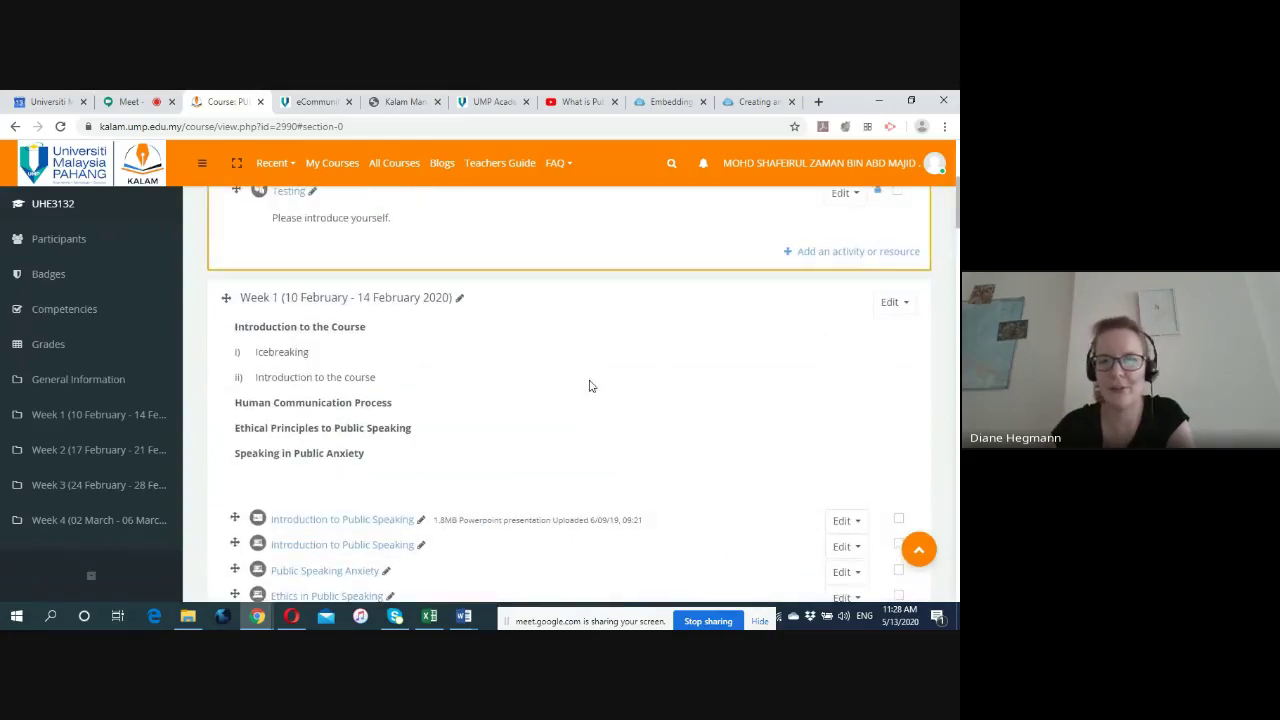
pyautogui.scroll(1, 589, 386)
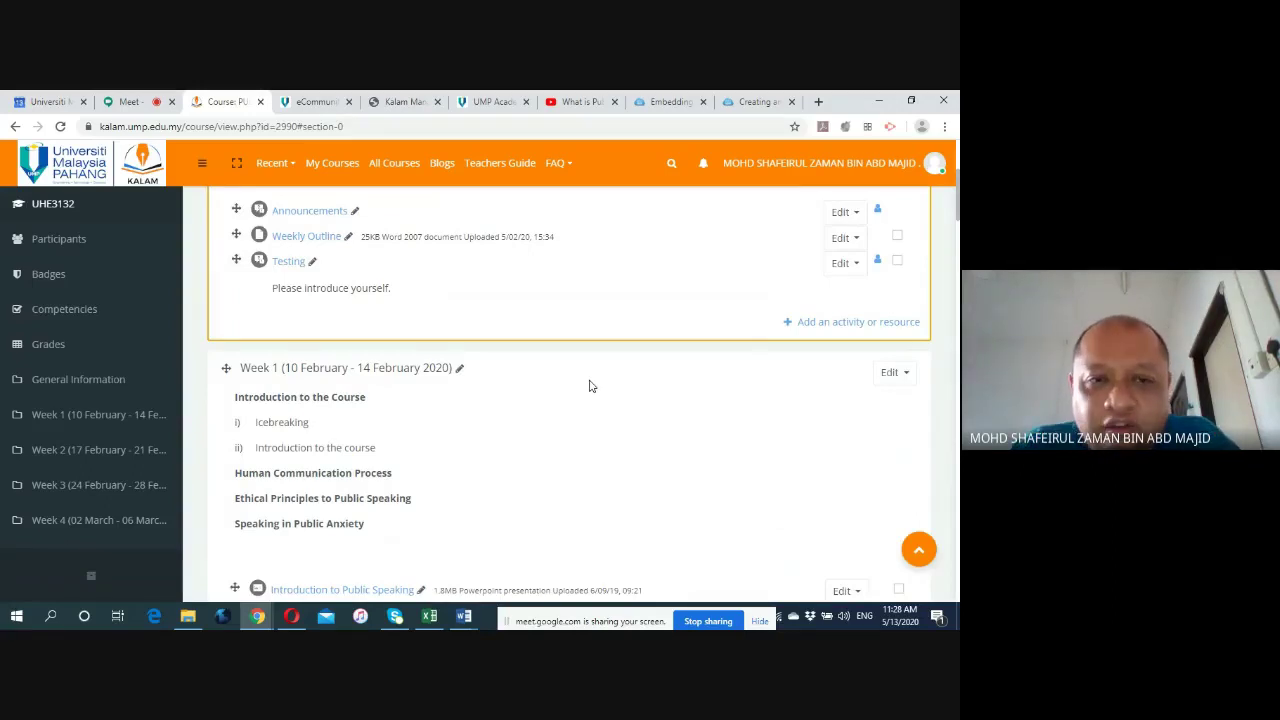
pyautogui.scroll(2, 589, 386)
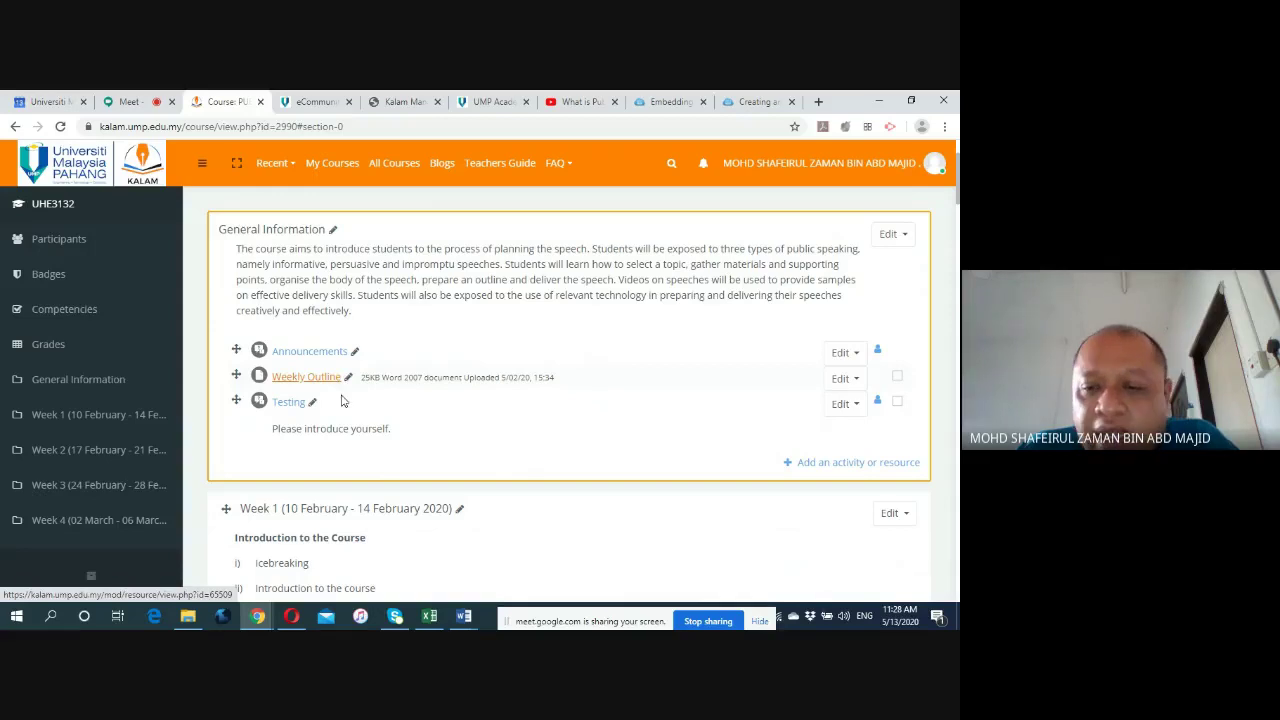
# Pick the File resource type for General Information and bring up the Adding a new File form.
pyautogui.click(834, 464)
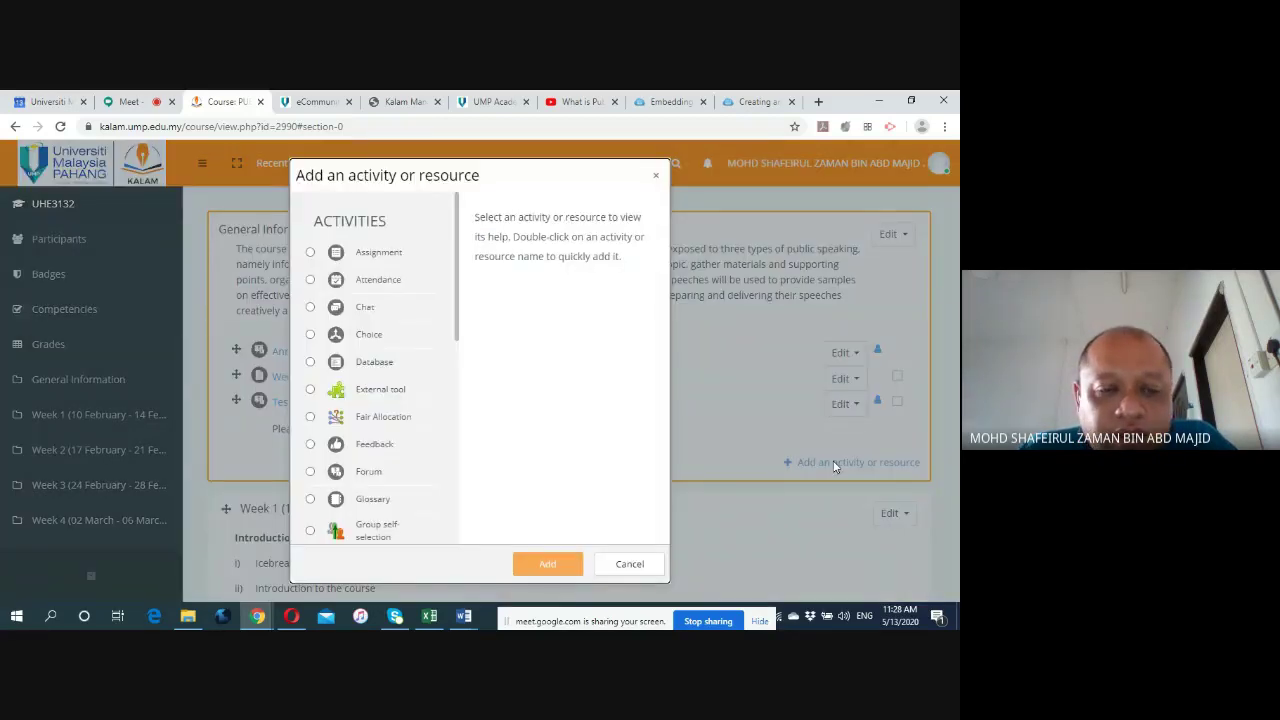
pyautogui.scroll(-5, 402, 377)
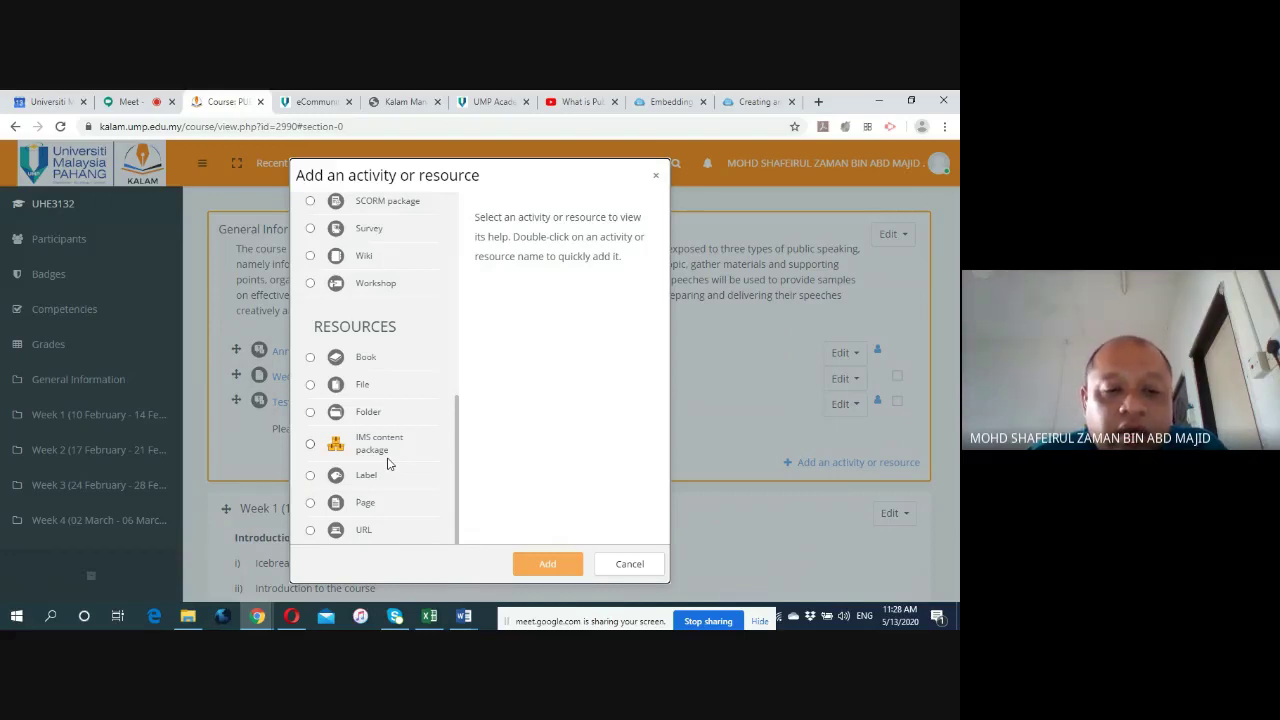
pyautogui.click(312, 360)
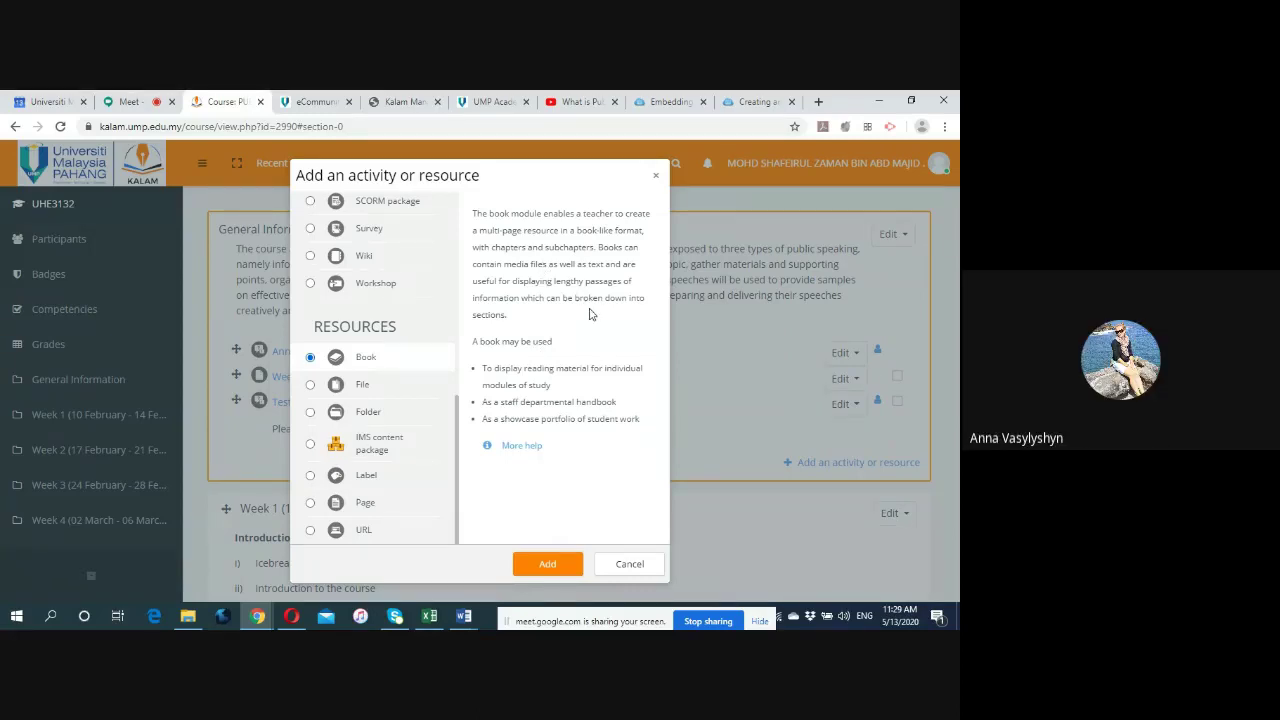
pyautogui.click(311, 386)
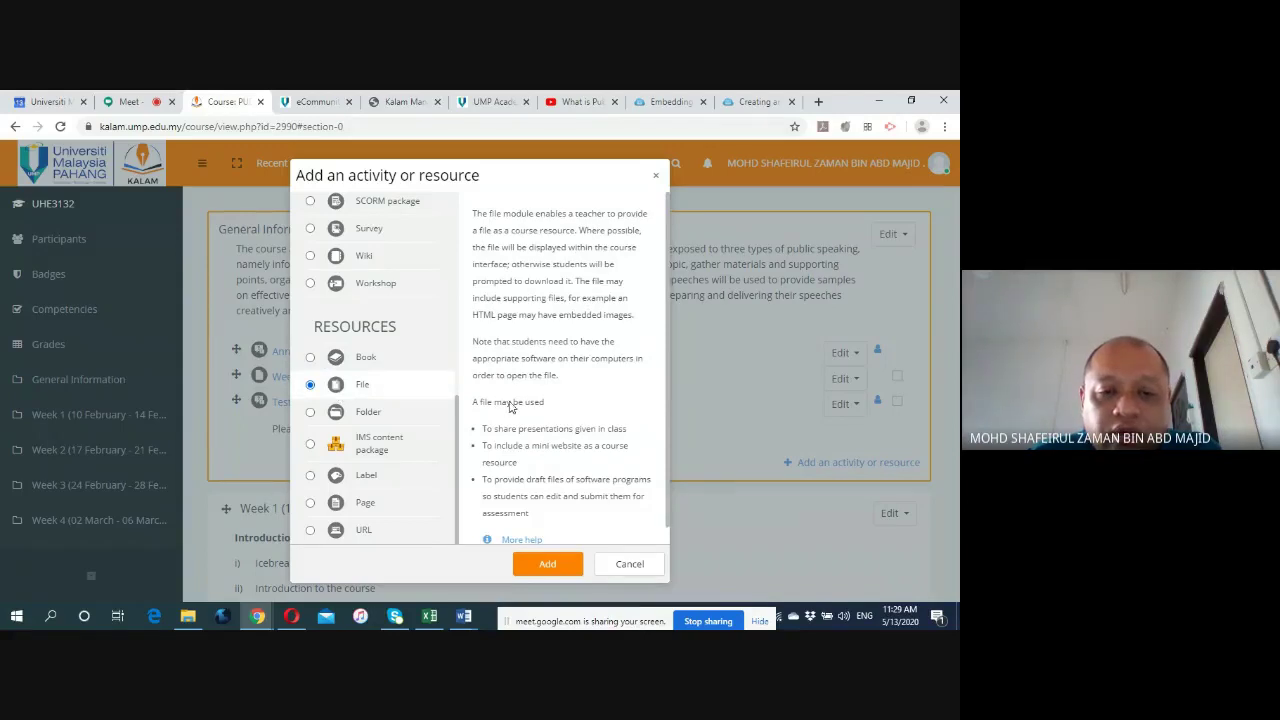
pyautogui.scroll(-1, 509, 407)
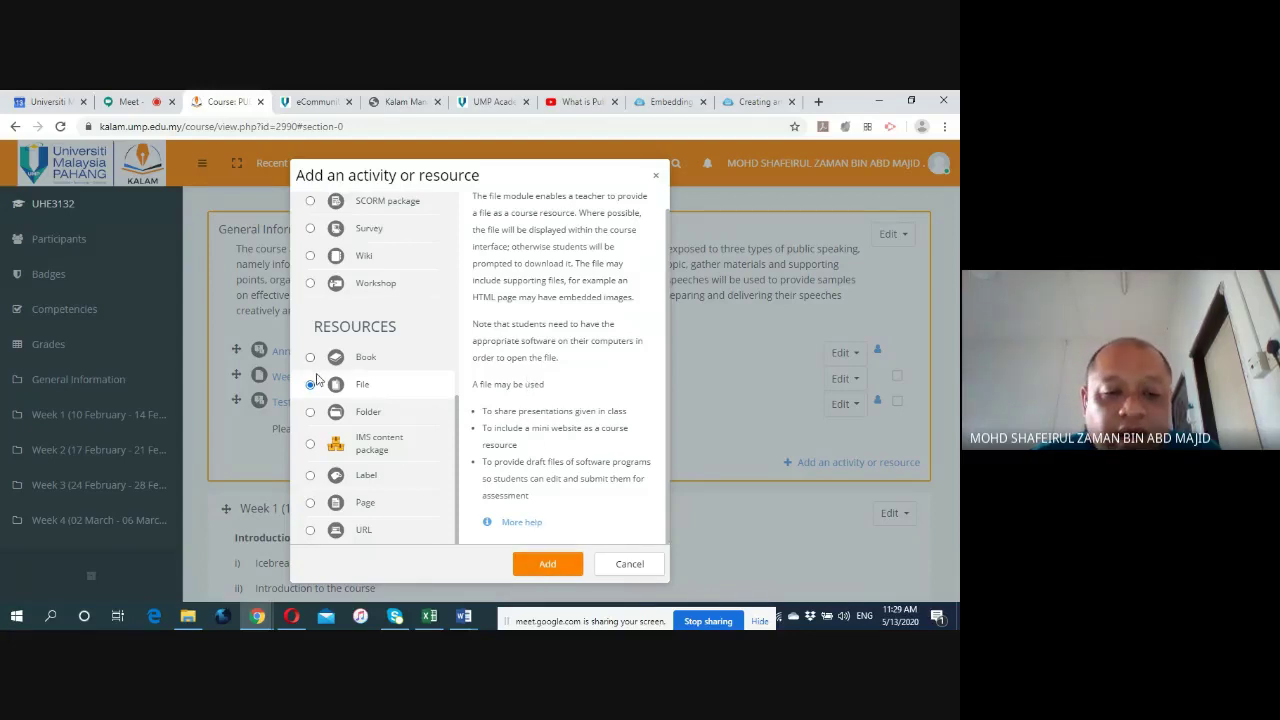
pyautogui.click(545, 562)
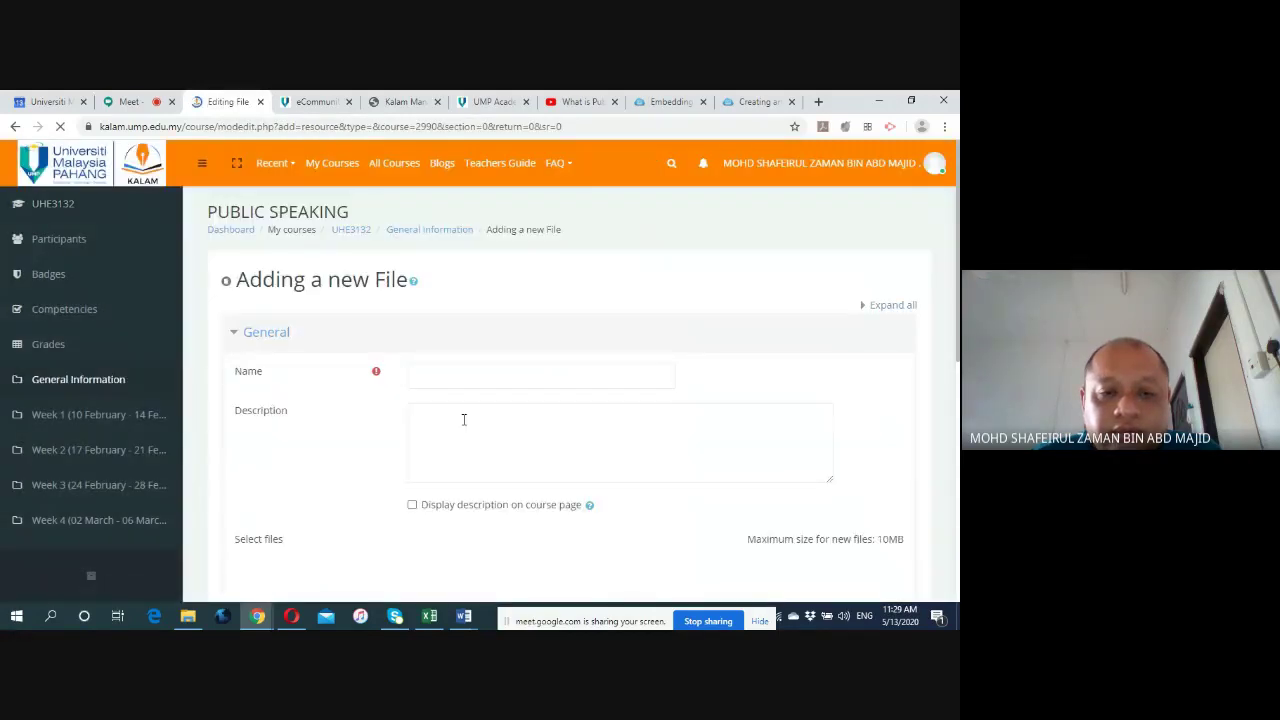
# Name the resource 'Weekly Planner 2', describe it as 'Testing', and bring up the file picker.
pyautogui.click(420, 376)
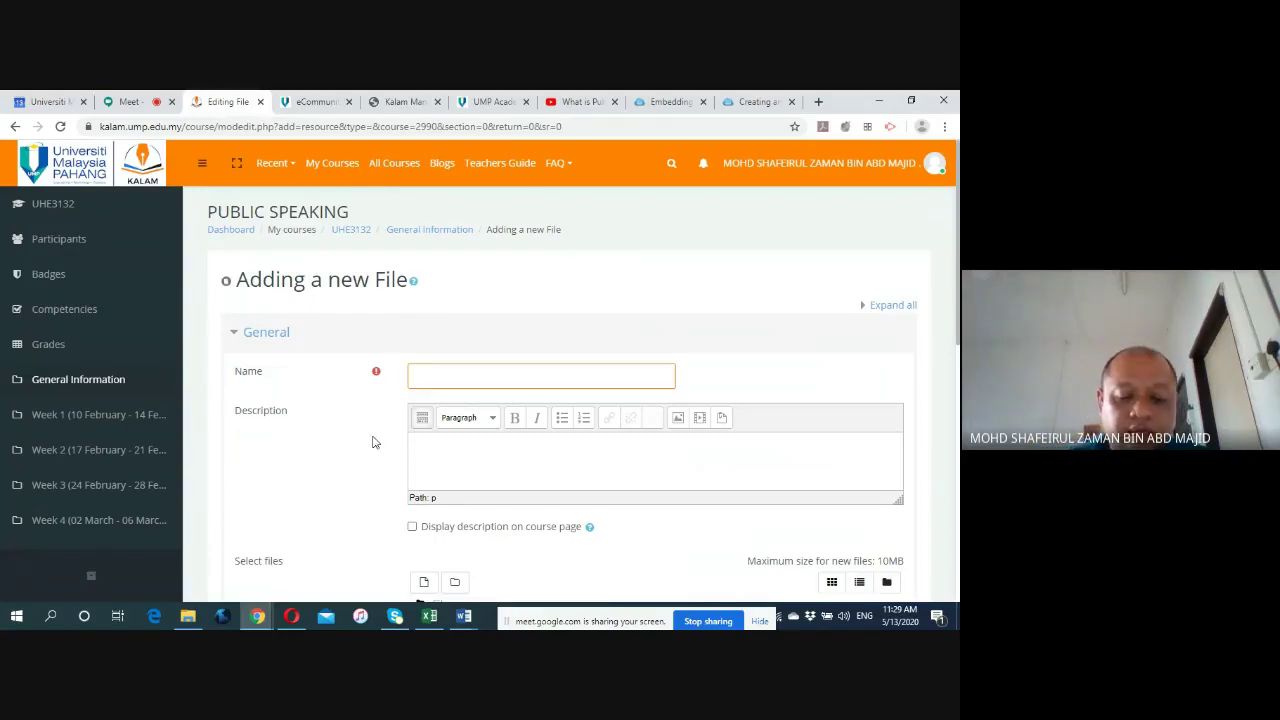
pyautogui.write('Weekly Palanner 2')
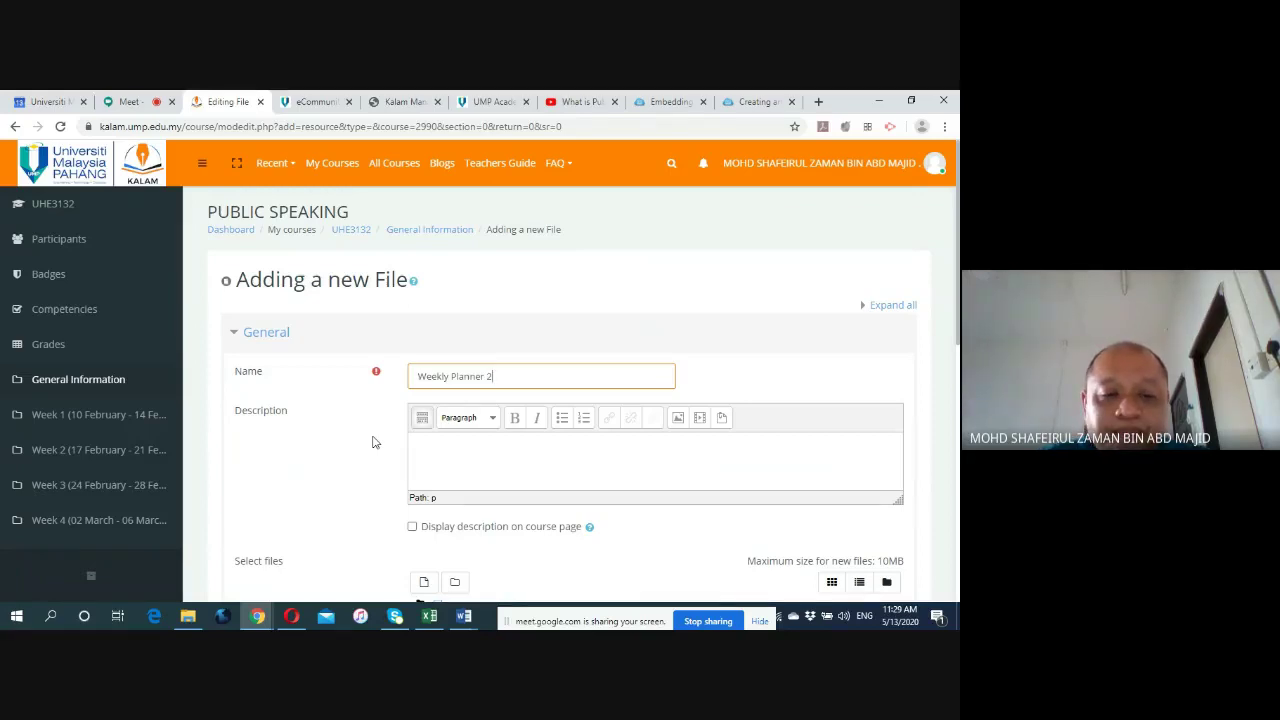
pyautogui.scroll(-2, 372, 442)
pyautogui.click(437, 306)
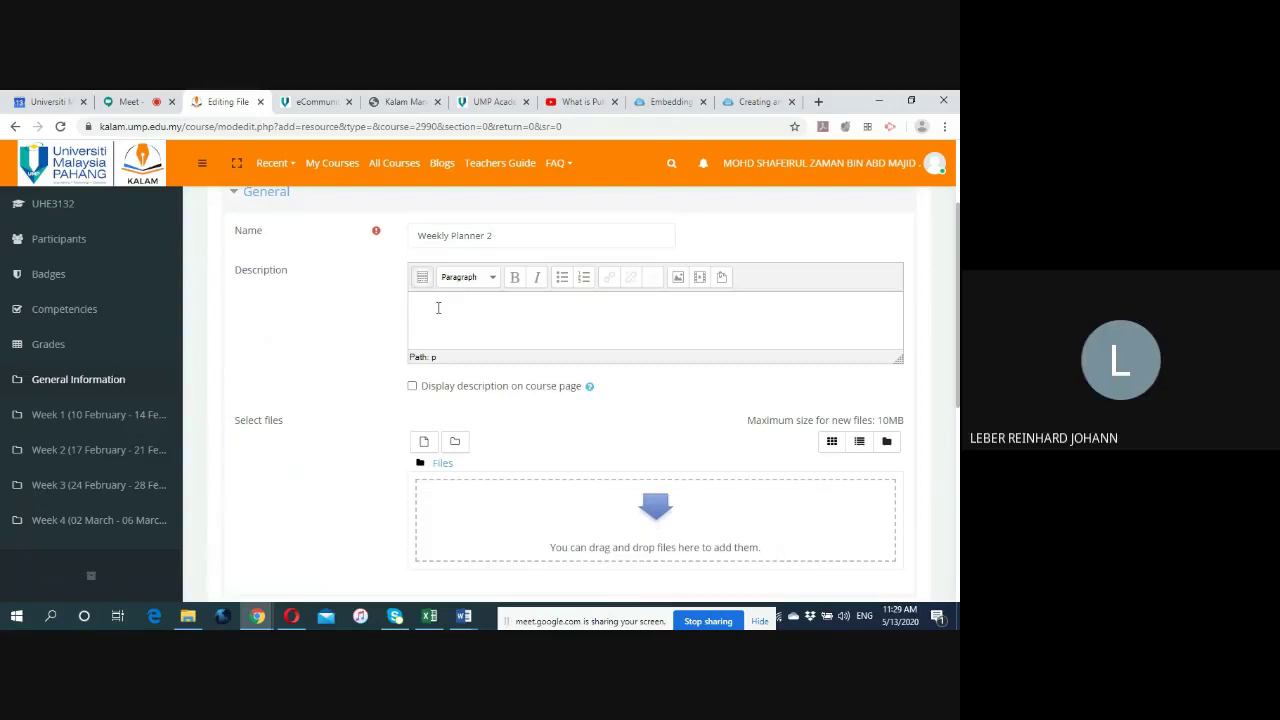
pyautogui.write('Testing')
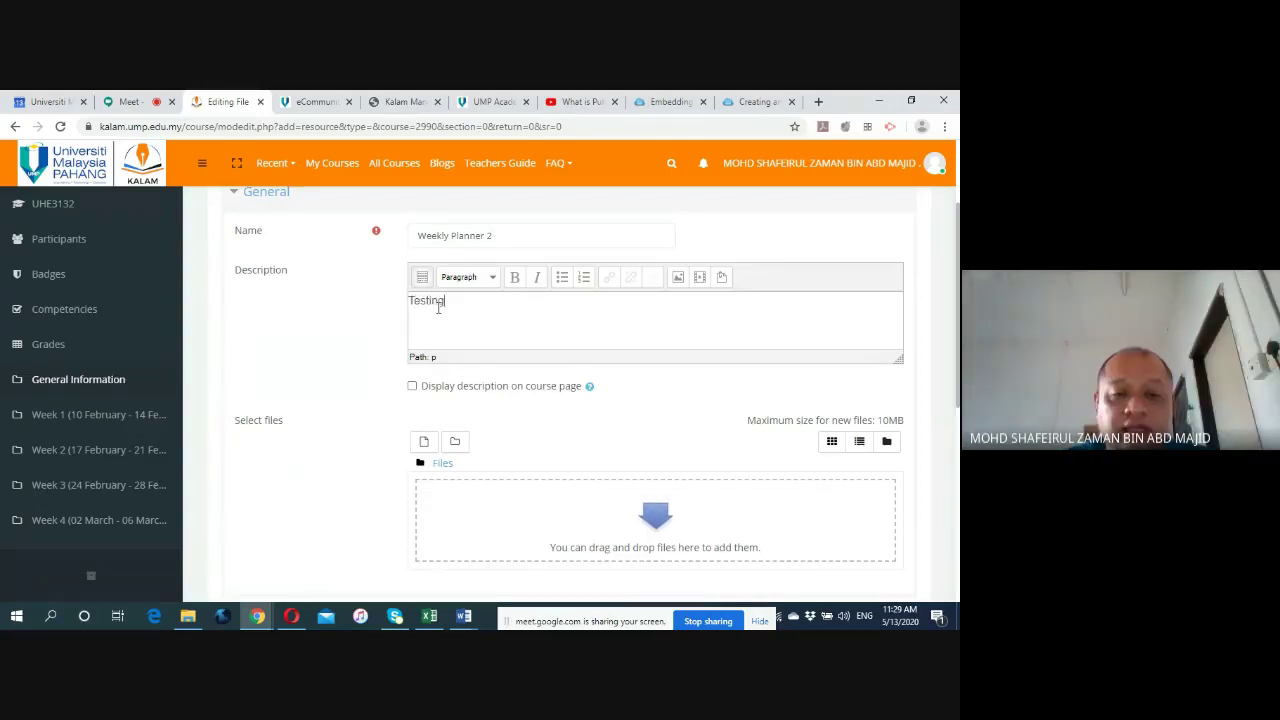
pyautogui.scroll(-2, 370, 390)
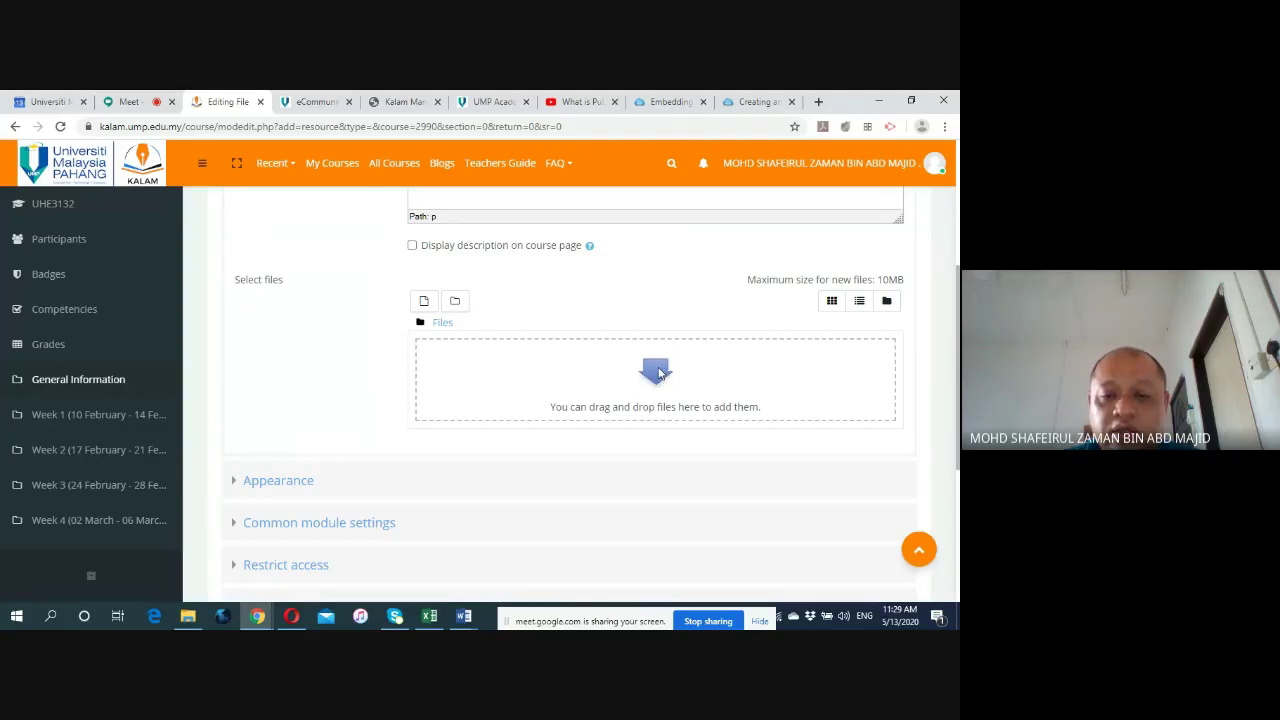
pyautogui.click(657, 380)
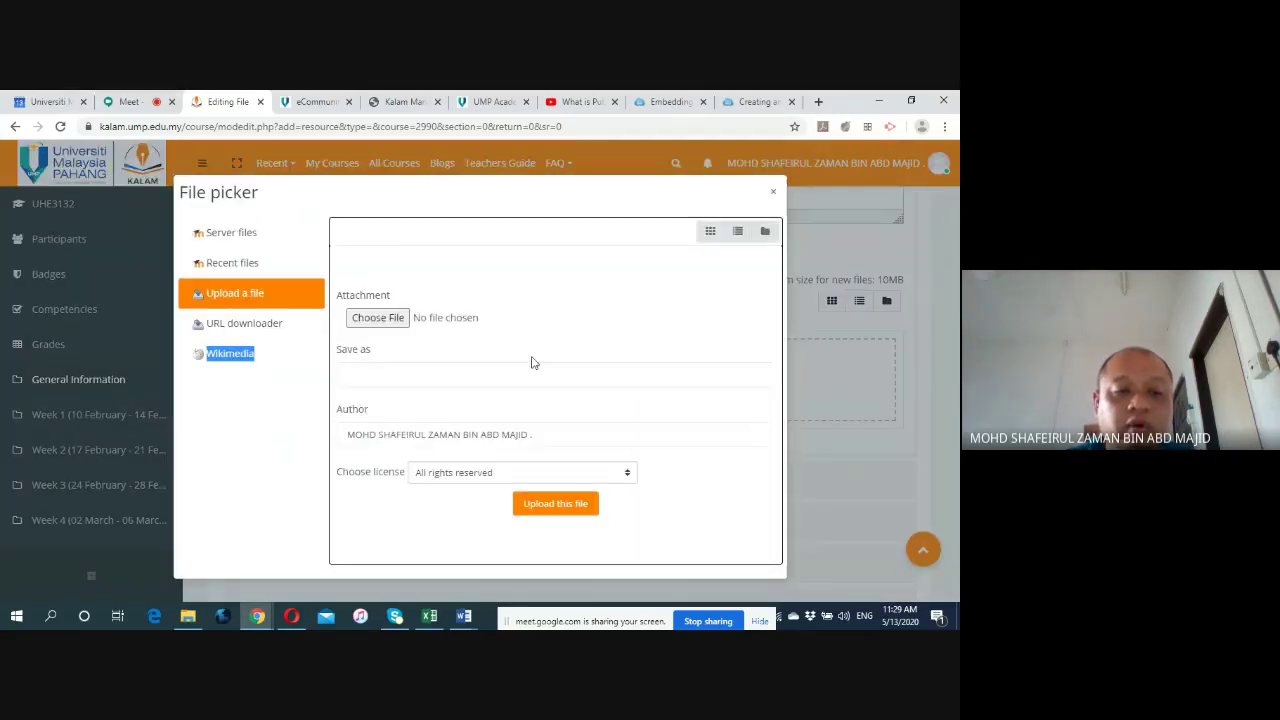
# Choose 'UHE3132 Public Speaking (Weekly Planner) Semester 2 19_20.docx' from UHE3132's General Documents folder.
pyautogui.click(378, 318)
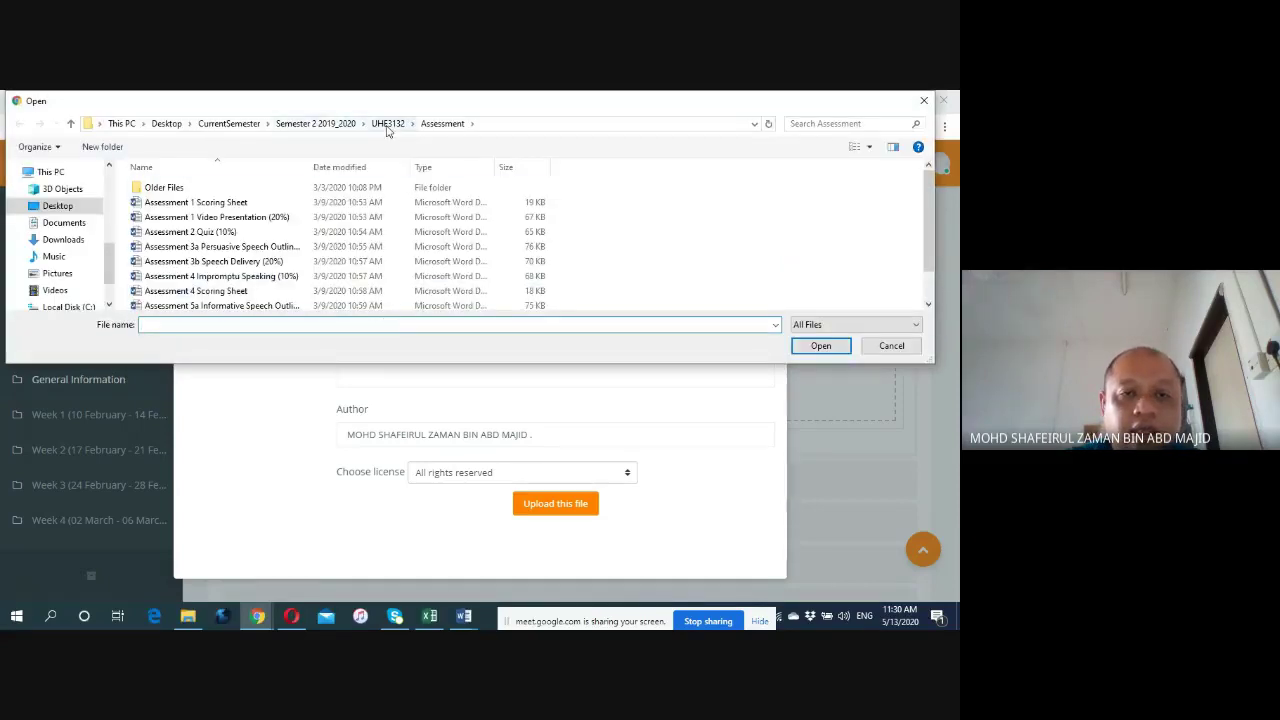
pyautogui.click(388, 124)
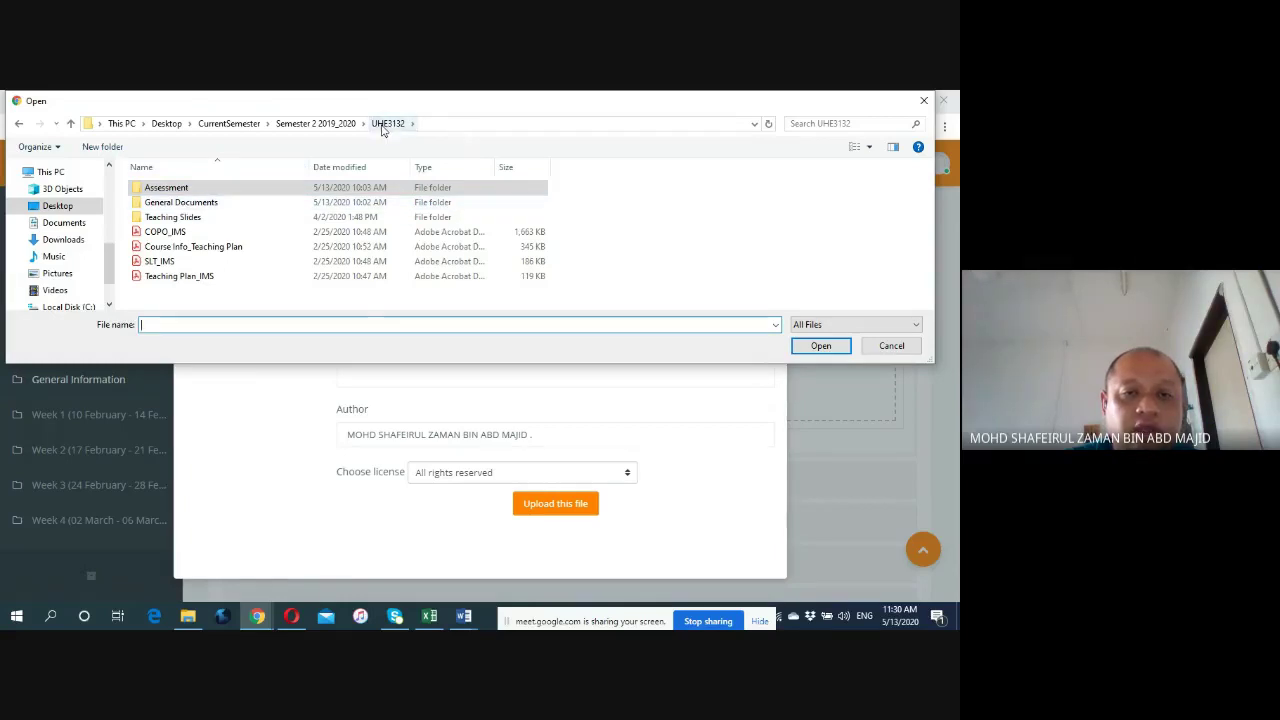
pyautogui.doubleClick(208, 203)
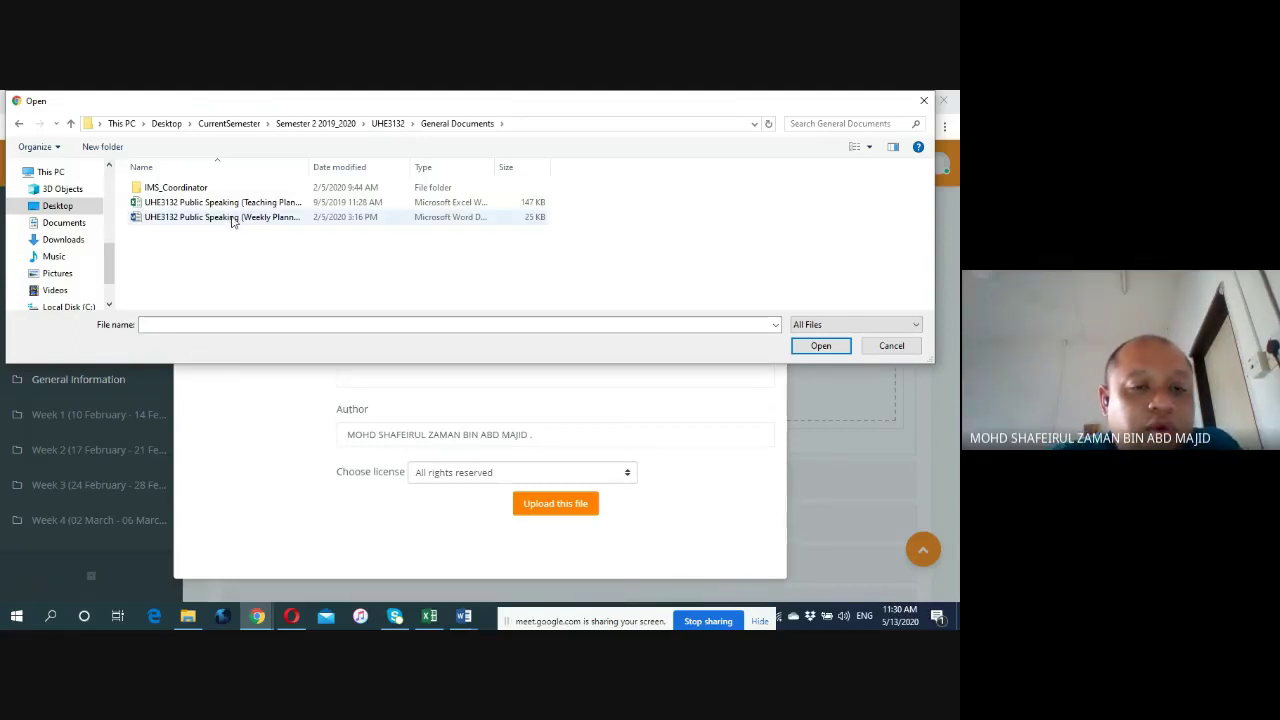
pyautogui.click(232, 219)
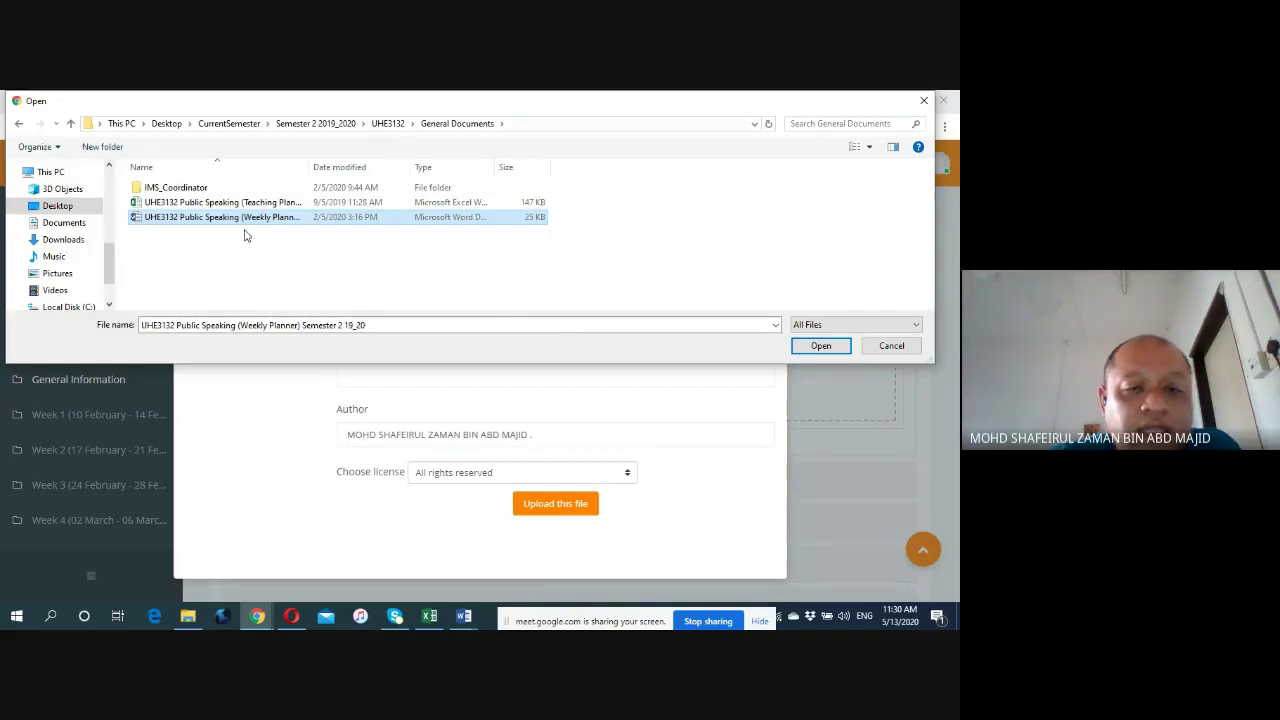
pyautogui.click(815, 347)
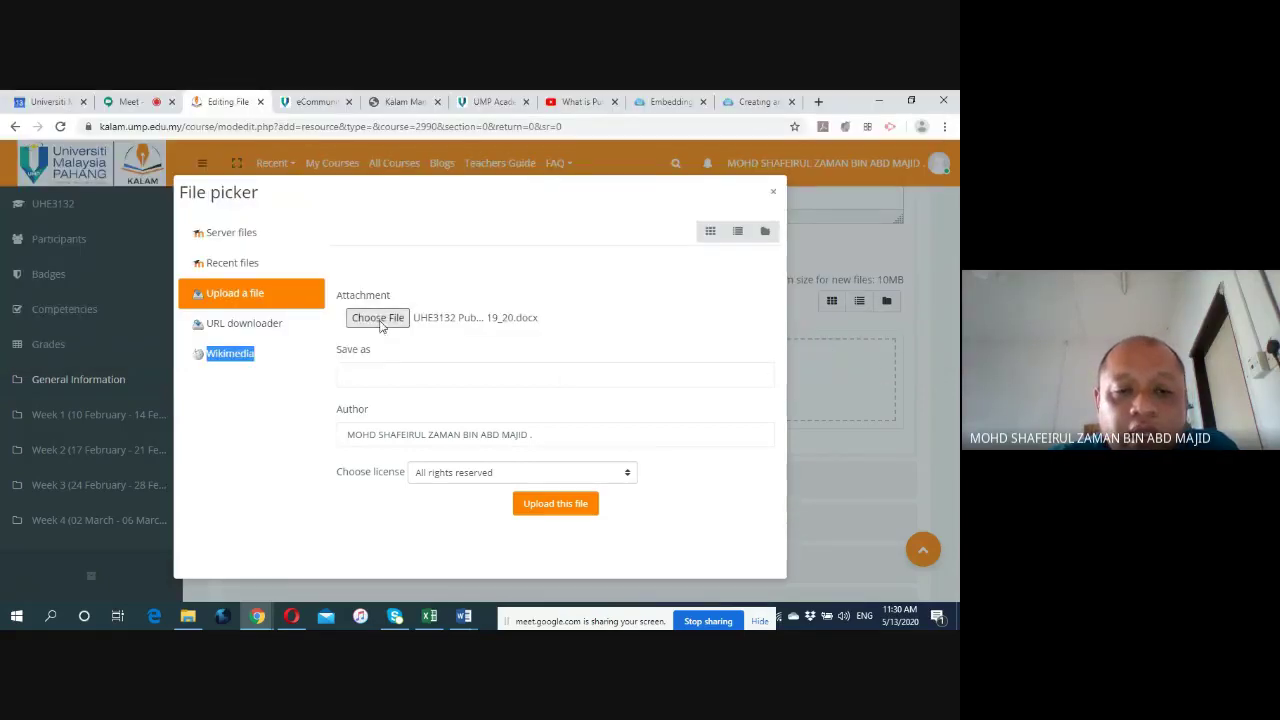
# Upload the Weekly Planner Word file and expand the Appearance settings with their extra options.
pyautogui.click(541, 506)
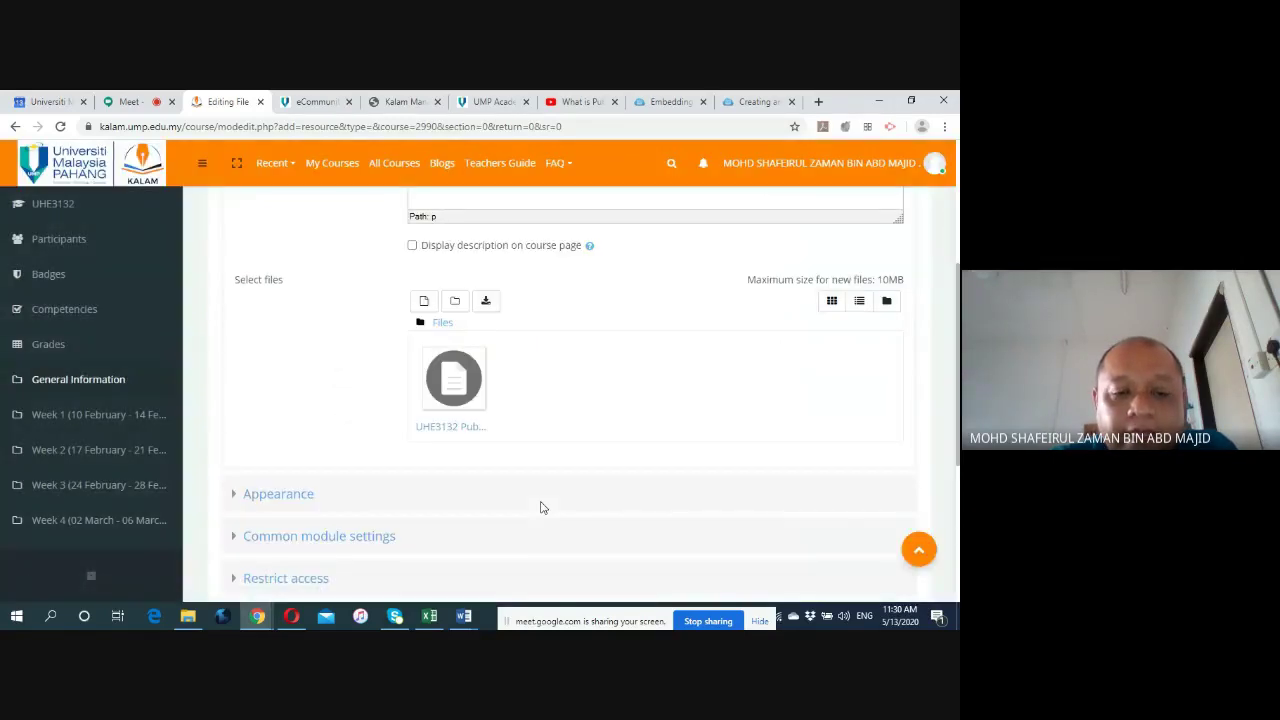
pyautogui.click(233, 497)
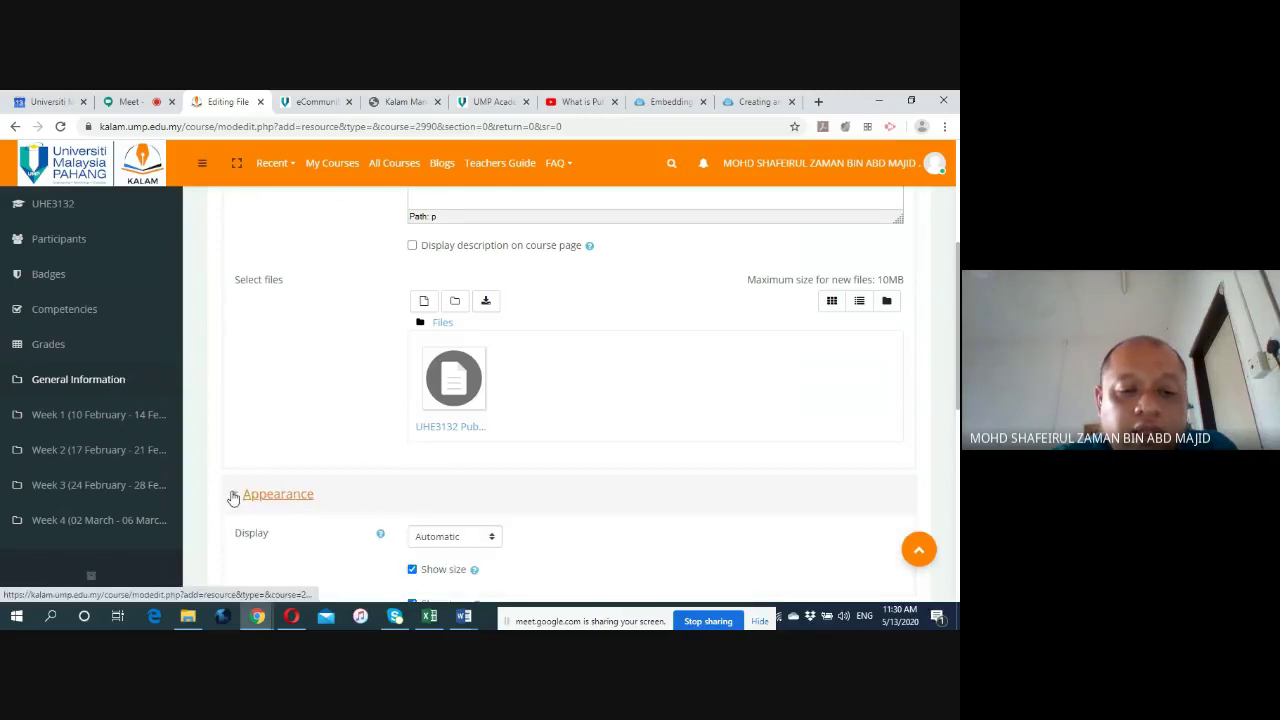
pyautogui.scroll(-3, 243, 445)
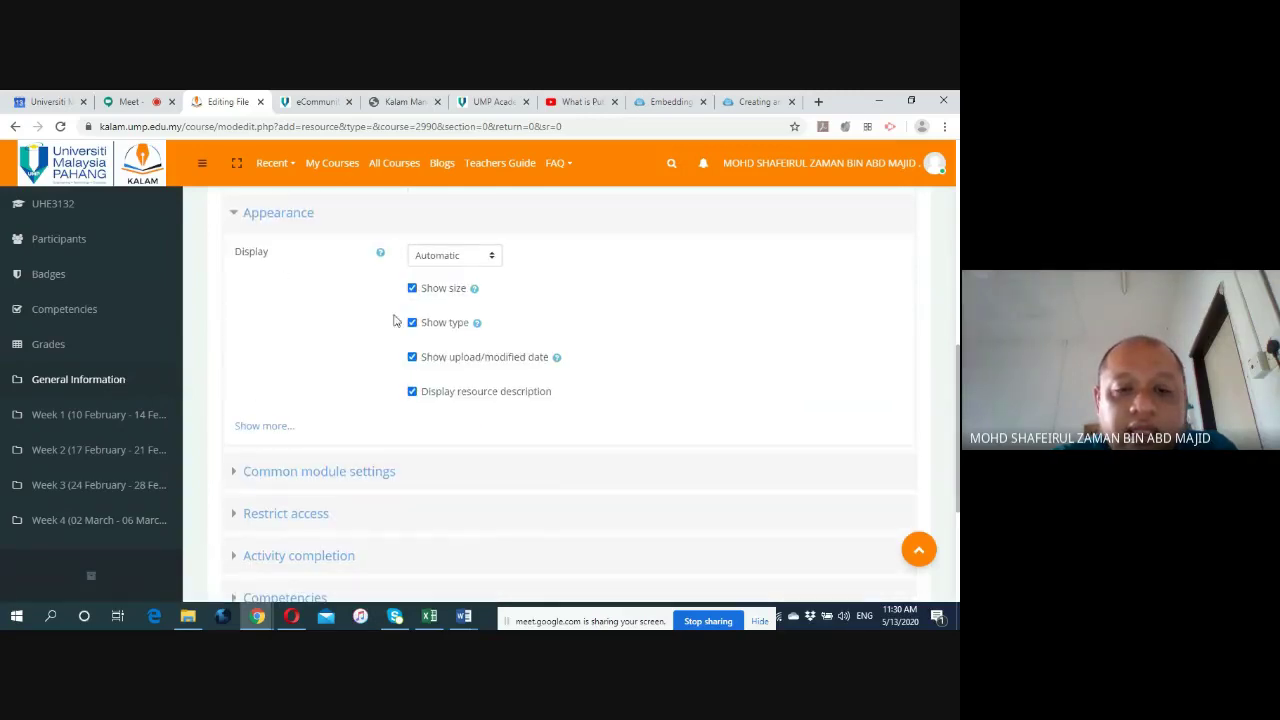
pyautogui.click(265, 427)
pyautogui.scroll(-2, 246, 383)
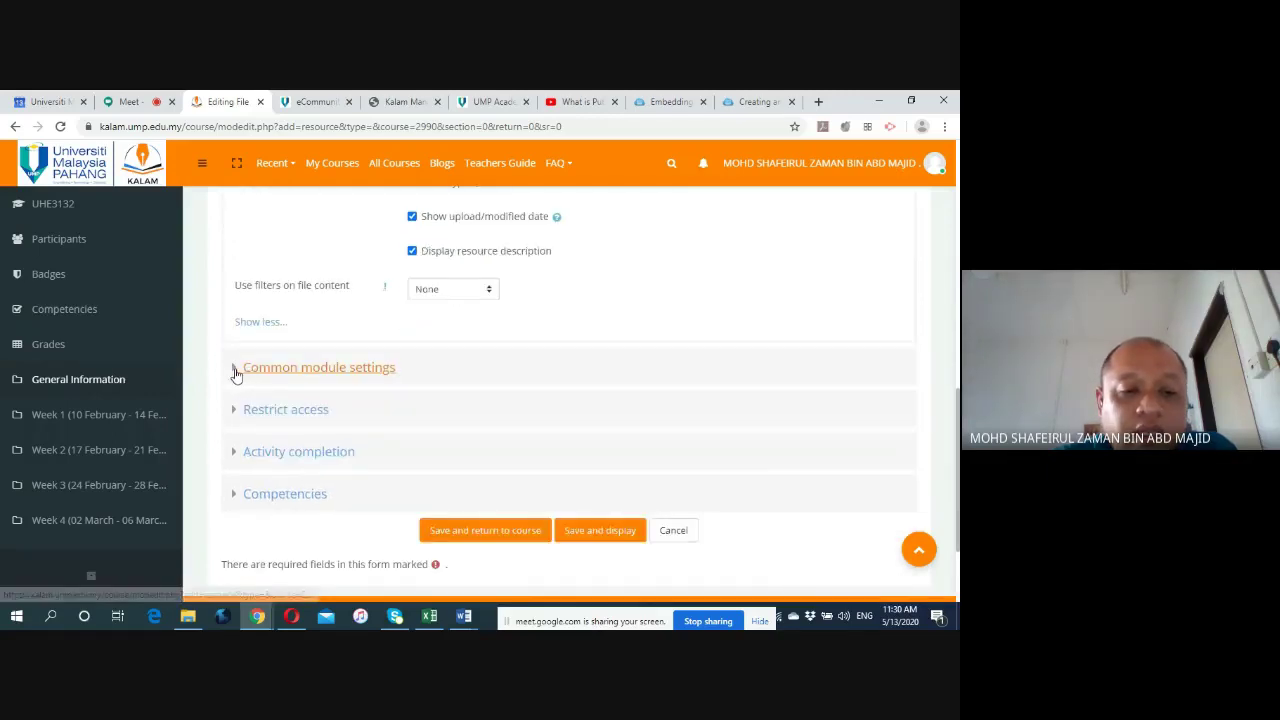
# Expand Common module settings, Restrict access, Activity completion and Competencies, then save and display the resource.
pyautogui.click(237, 370)
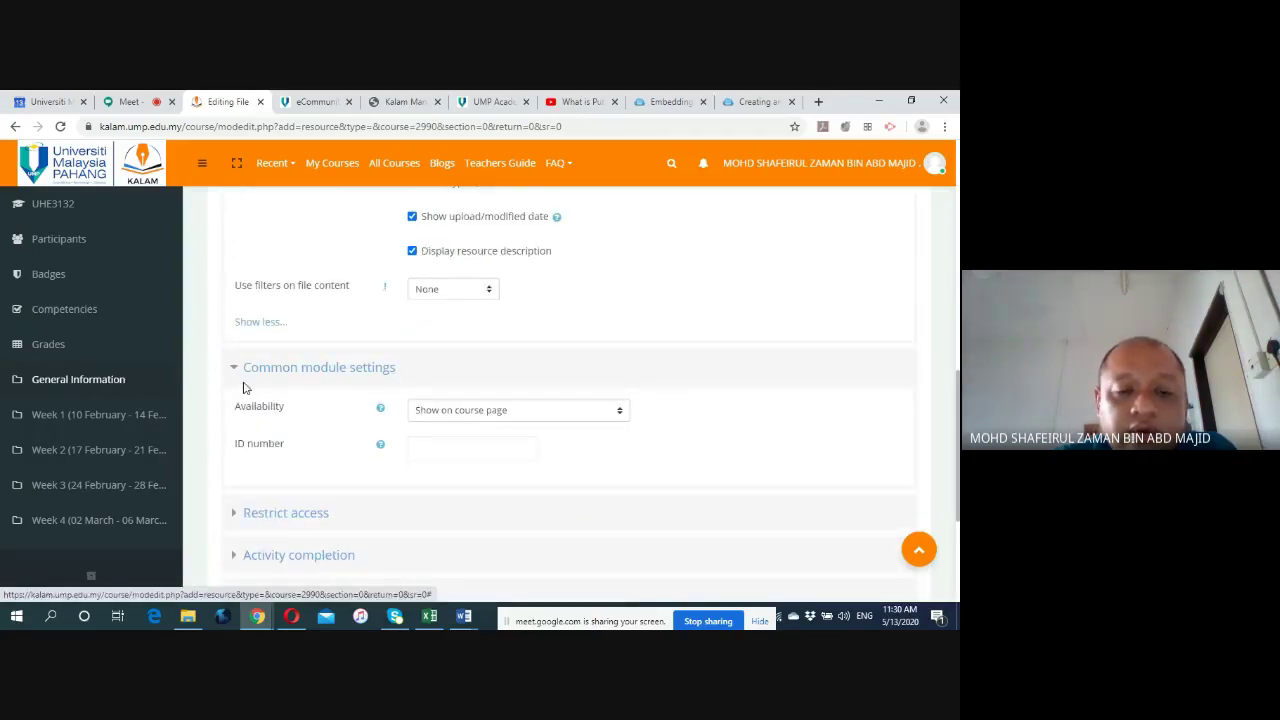
pyautogui.scroll(-2, 240, 378)
pyautogui.click(233, 374)
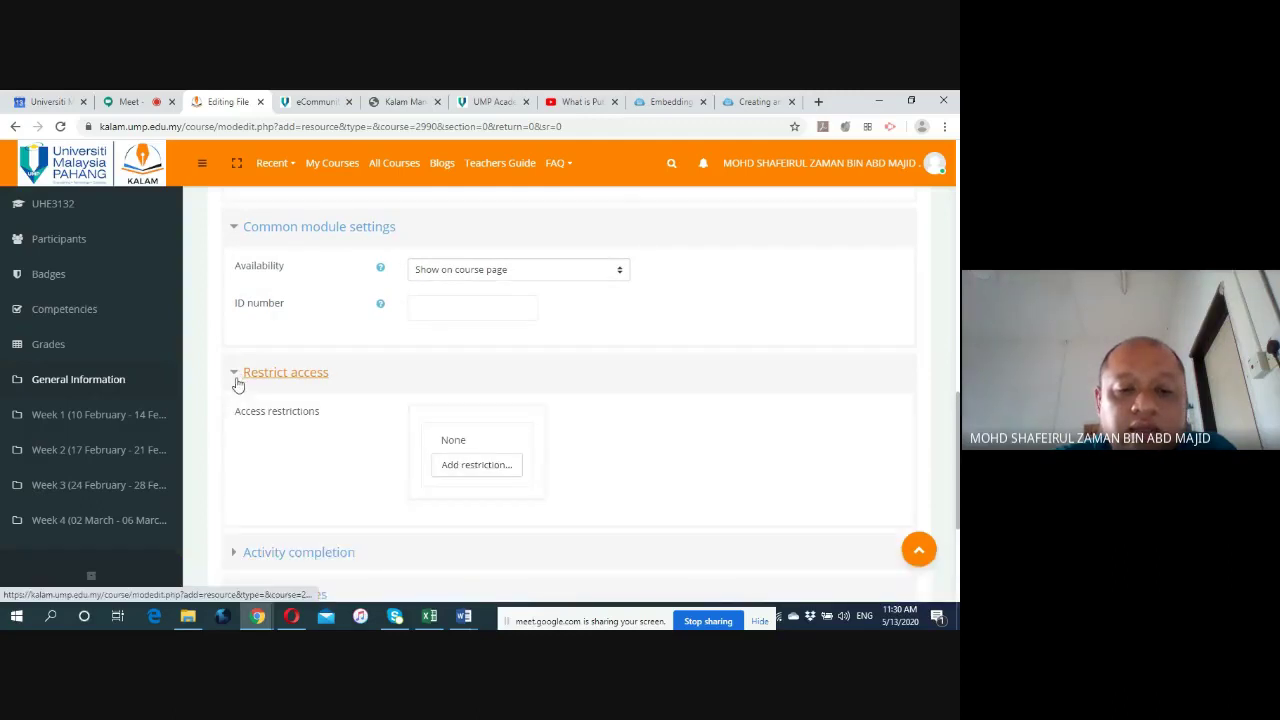
pyautogui.scroll(-2, 250, 400)
pyautogui.click(238, 413)
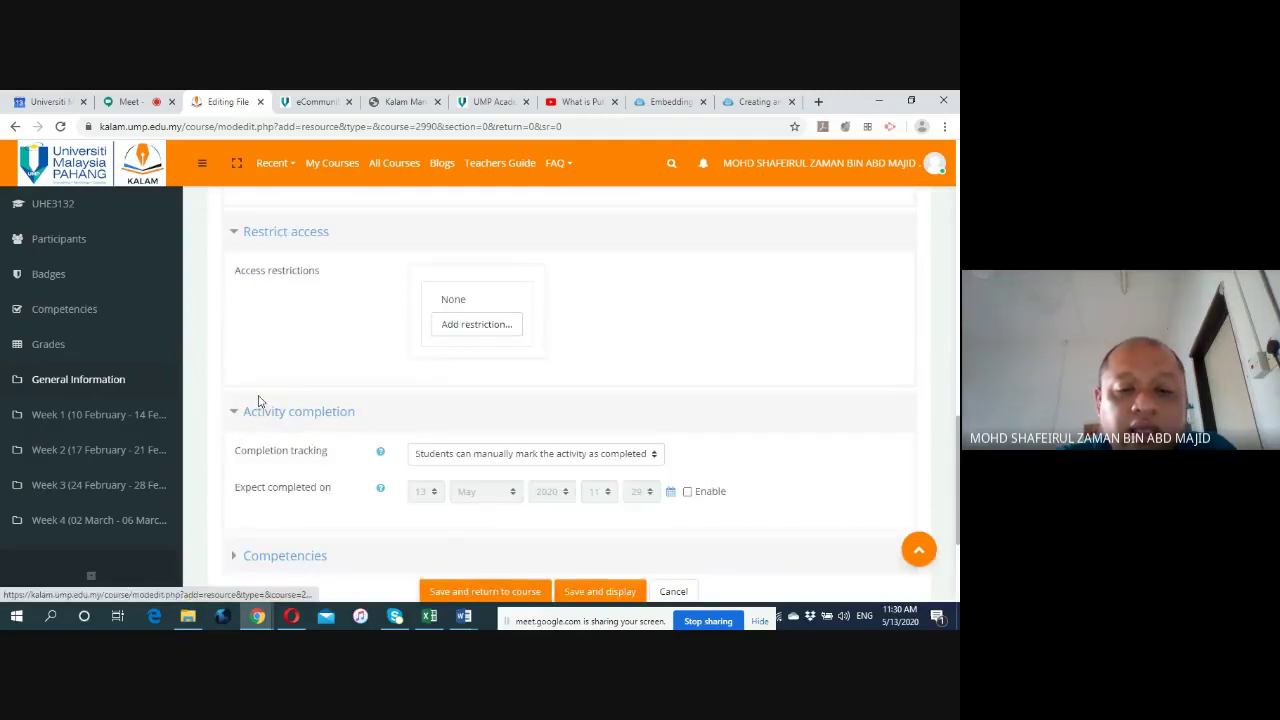
pyautogui.scroll(-2, 283, 391)
pyautogui.click(236, 415)
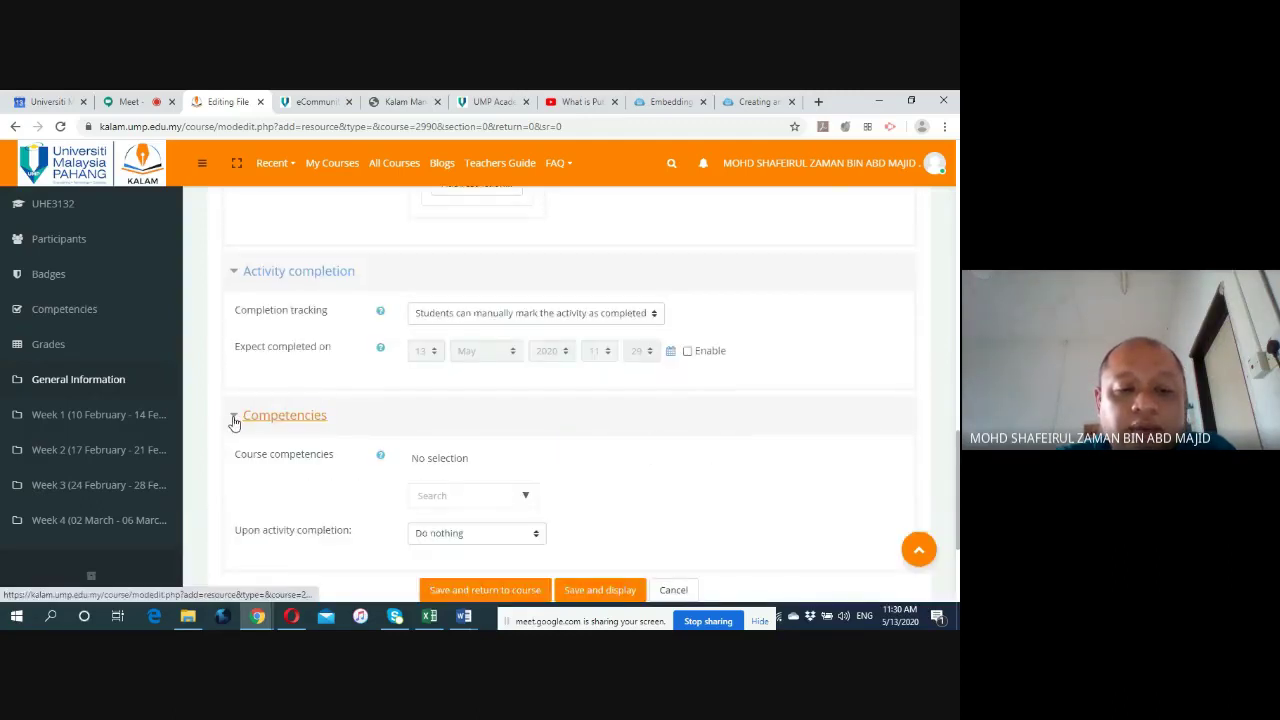
pyautogui.scroll(-2, 318, 410)
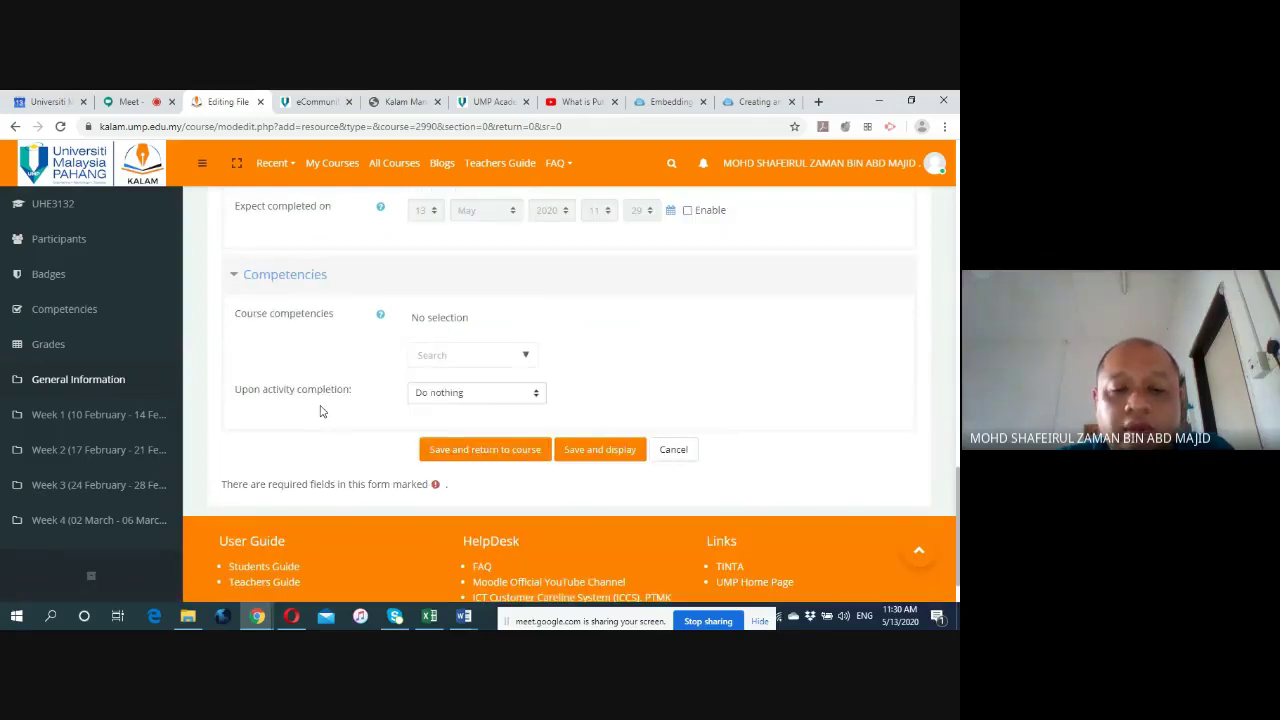
pyautogui.click(597, 451)
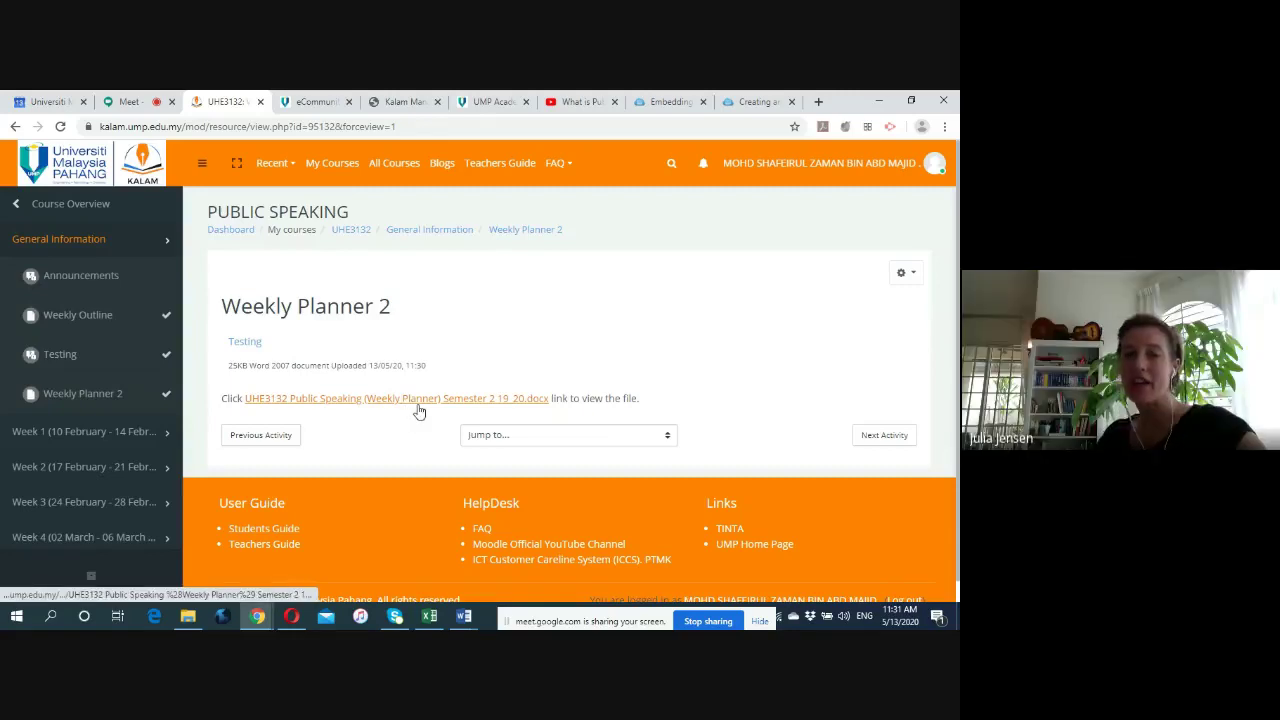
# Return to the course page and confirm Weekly Planner 2 is listed under General Information.
pyautogui.click(429, 233)
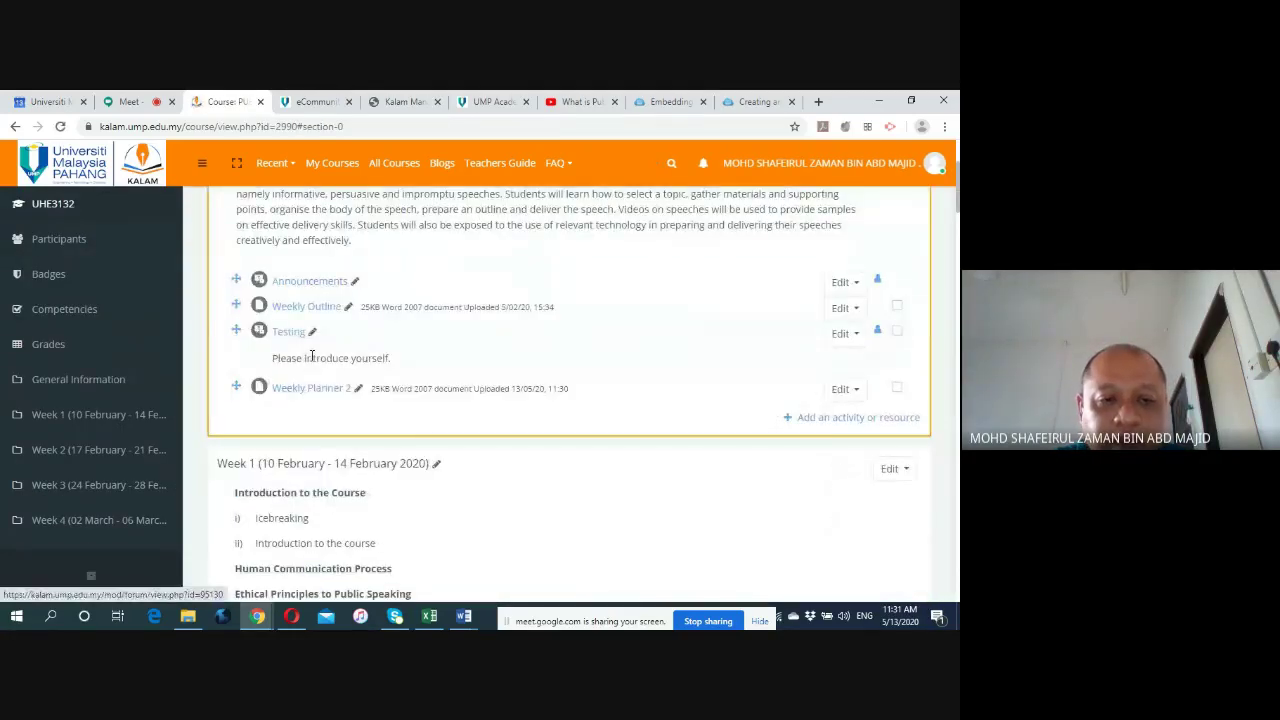
pyautogui.scroll(1, 453, 367)
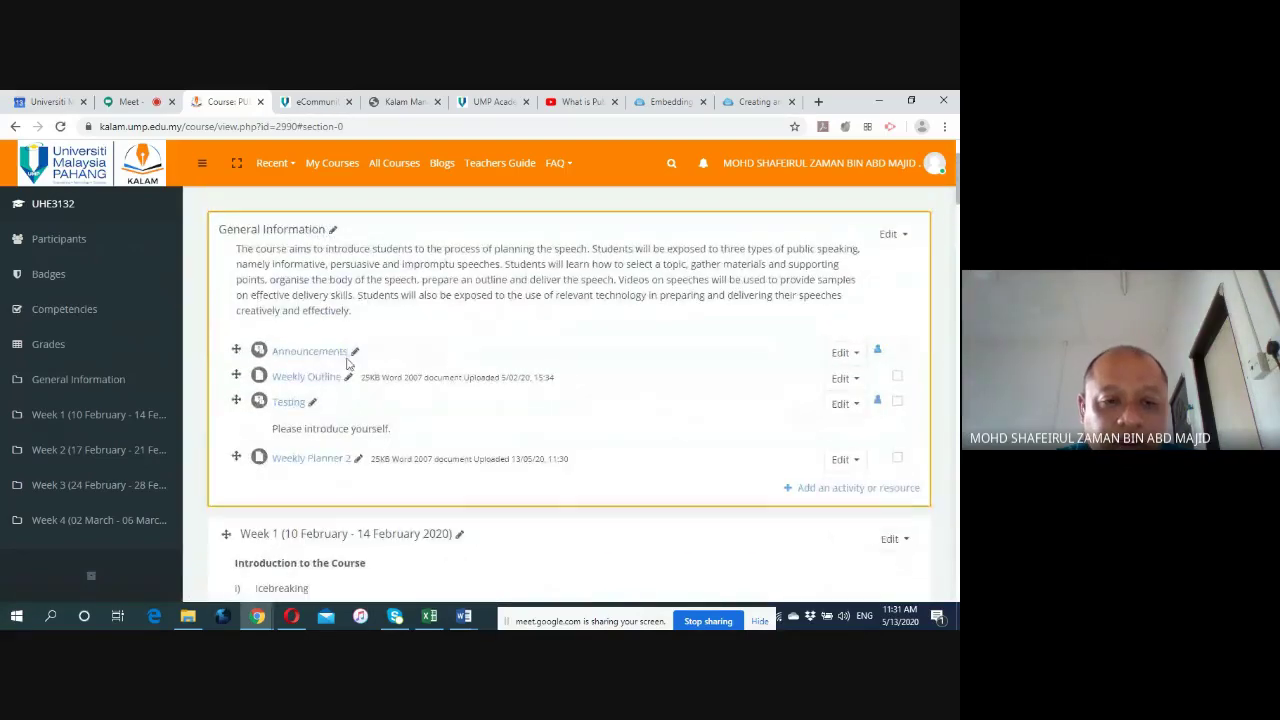
pyautogui.scroll(-1, 340, 370)
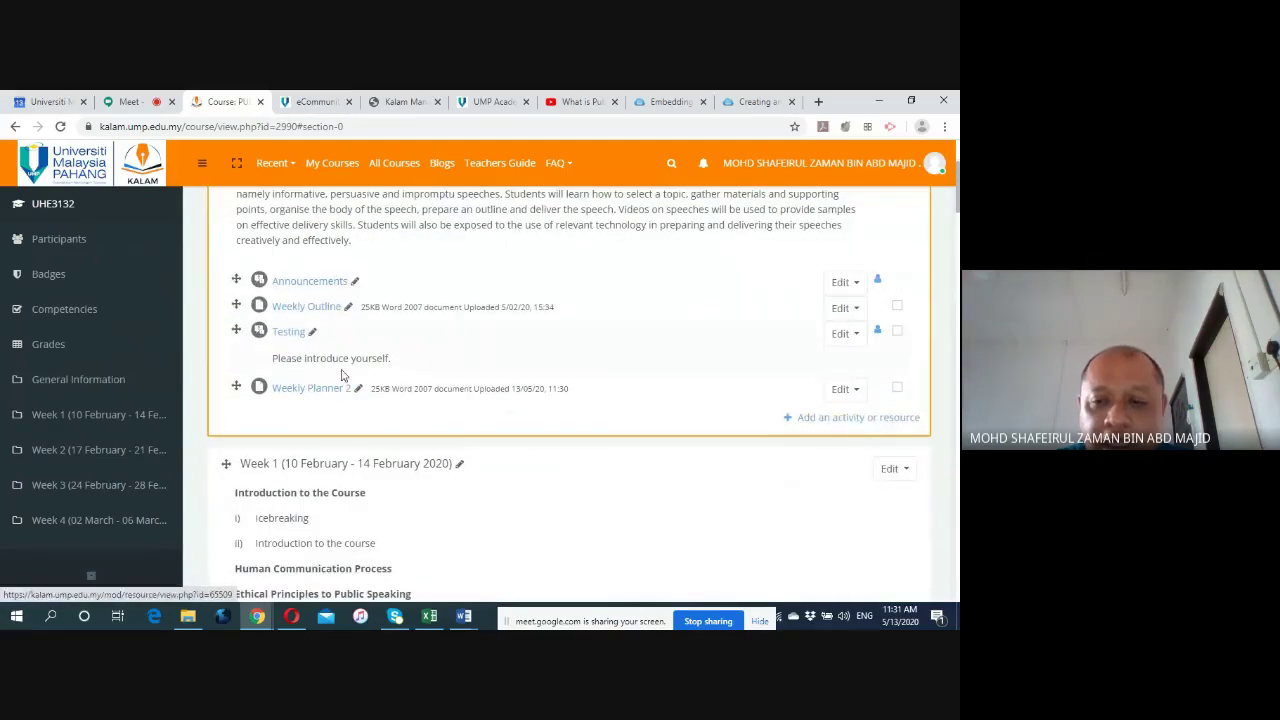
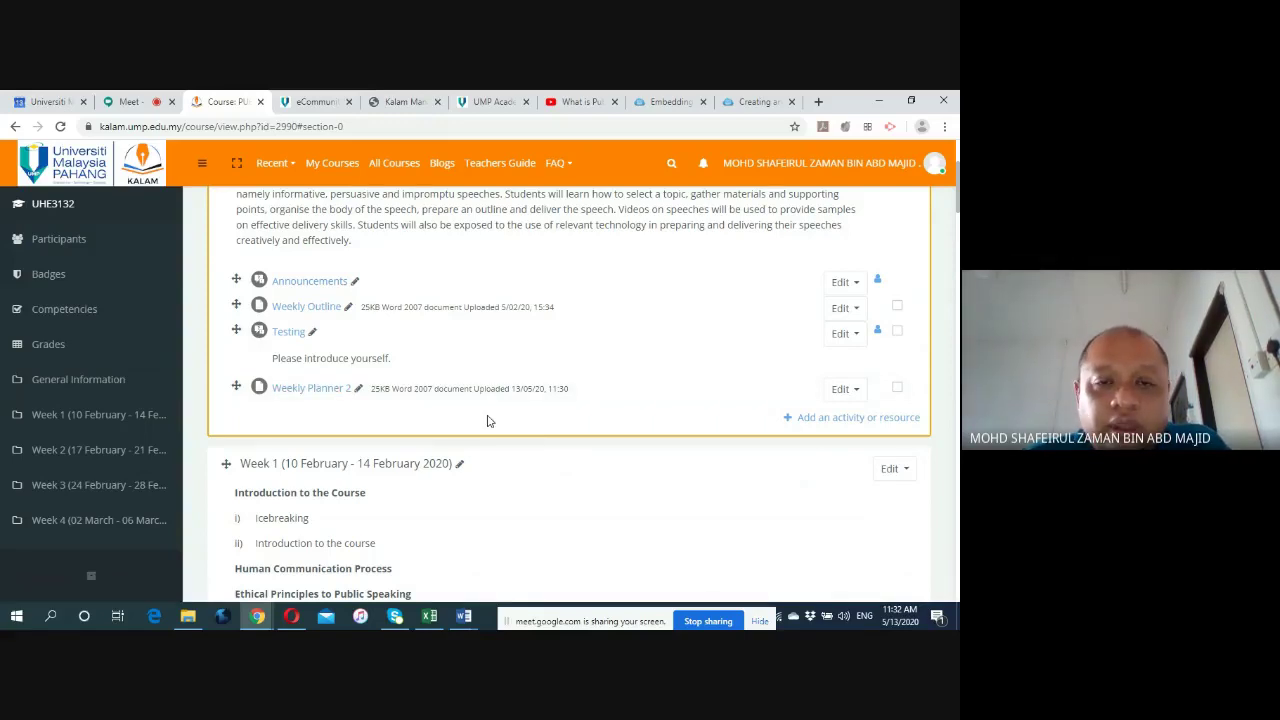
# Visit the blended-learning management page, then return to the course page.
pyautogui.scroll(3, 487, 421)
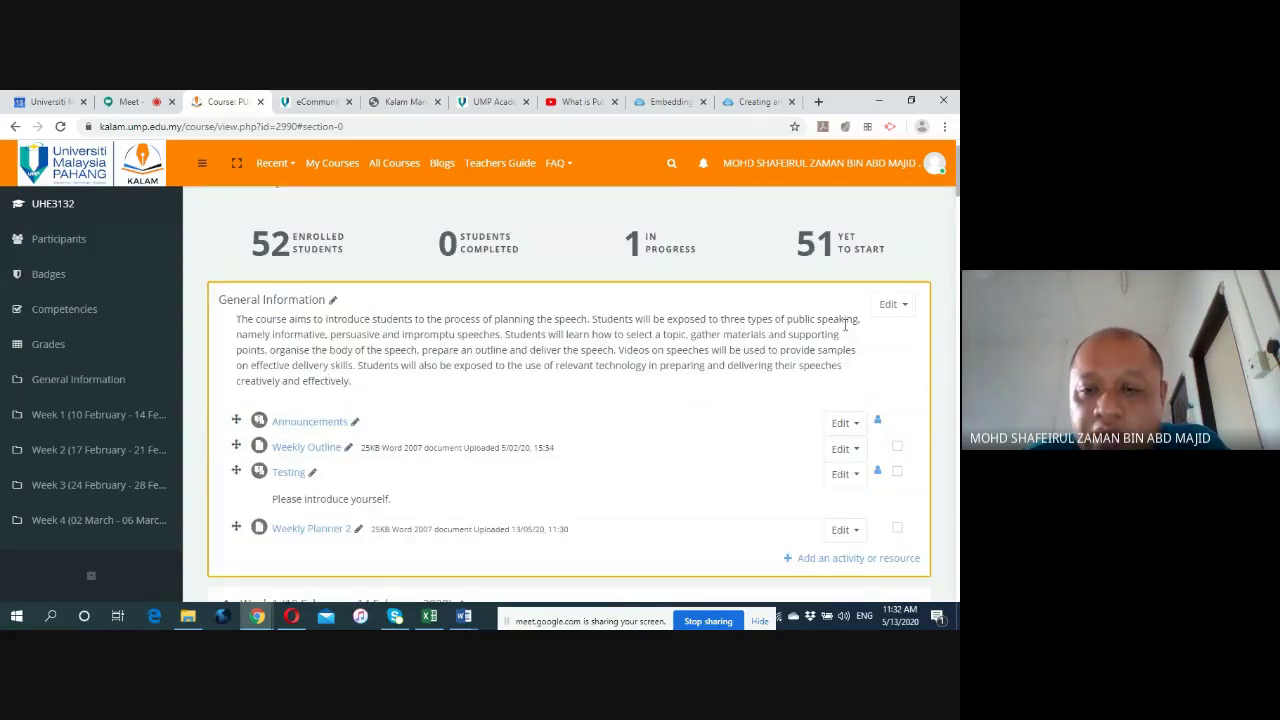
pyautogui.scroll(-3, 446, 472)
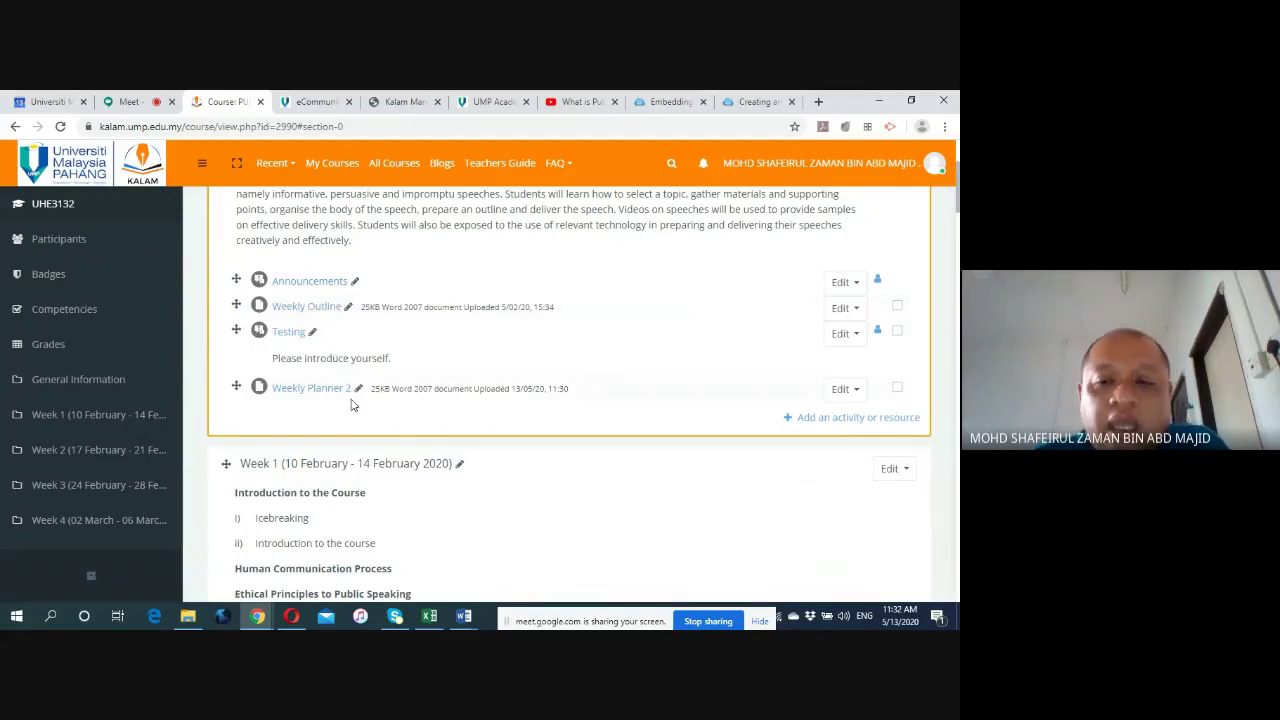
pyautogui.scroll(1, 352, 404)
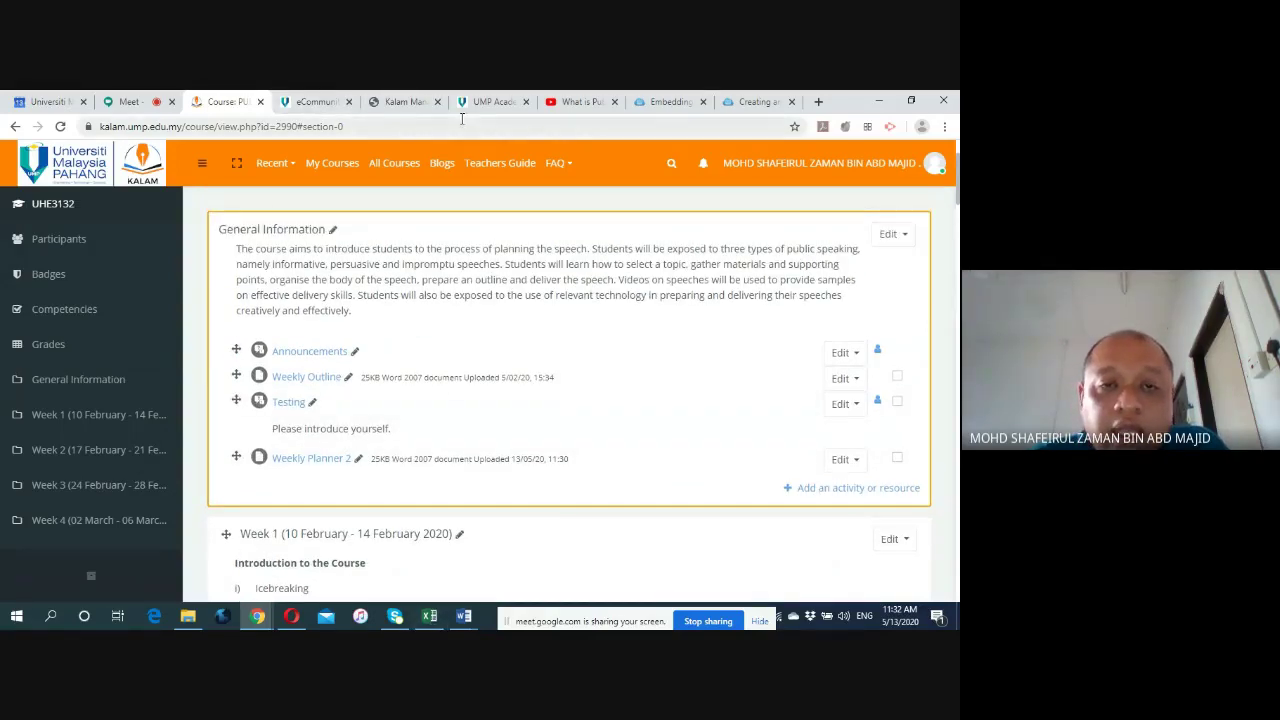
pyautogui.click(405, 101)
pyautogui.scroll(-1, 517, 523)
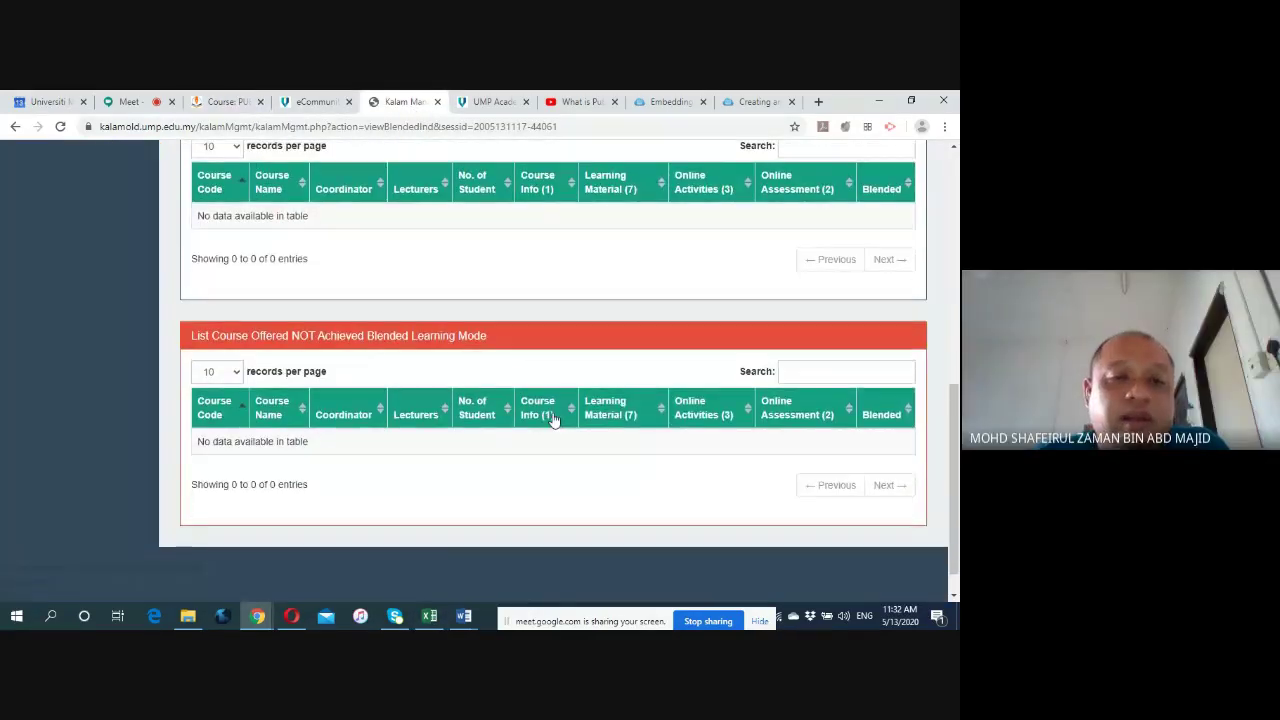
pyautogui.click(226, 101)
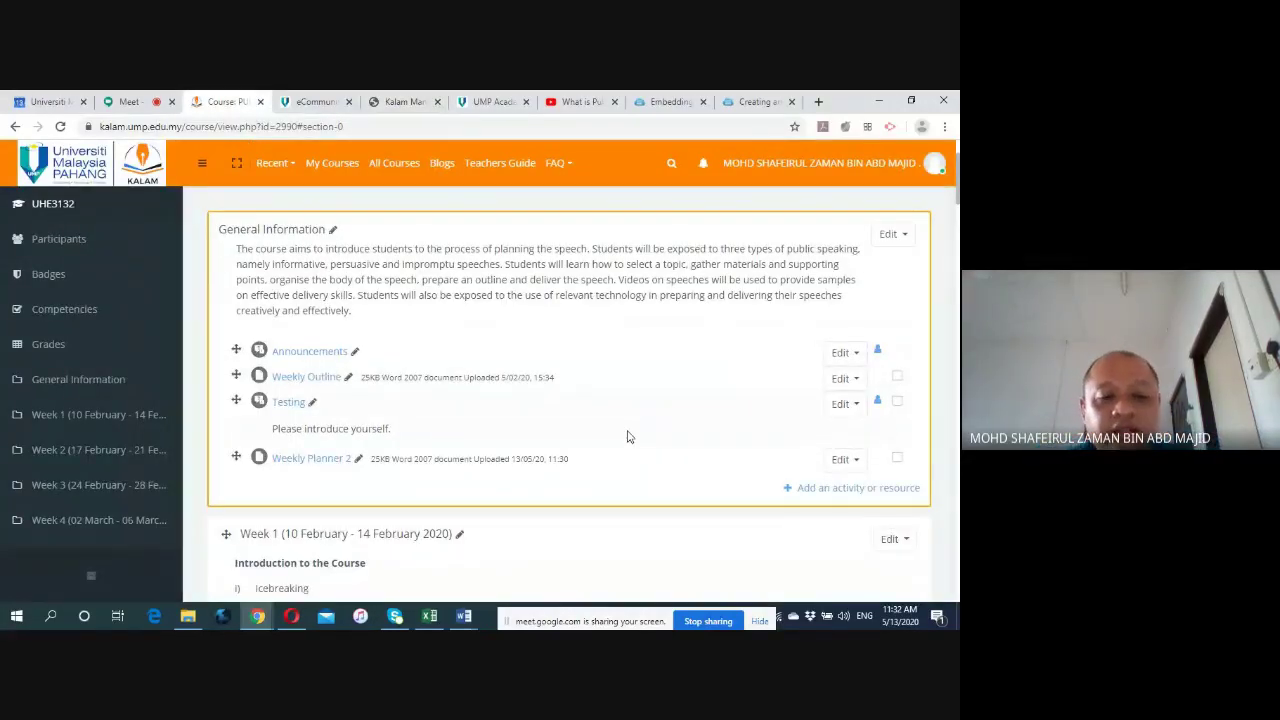
# Delete the Testing forum from General Information and confirm.
pyautogui.click(855, 406)
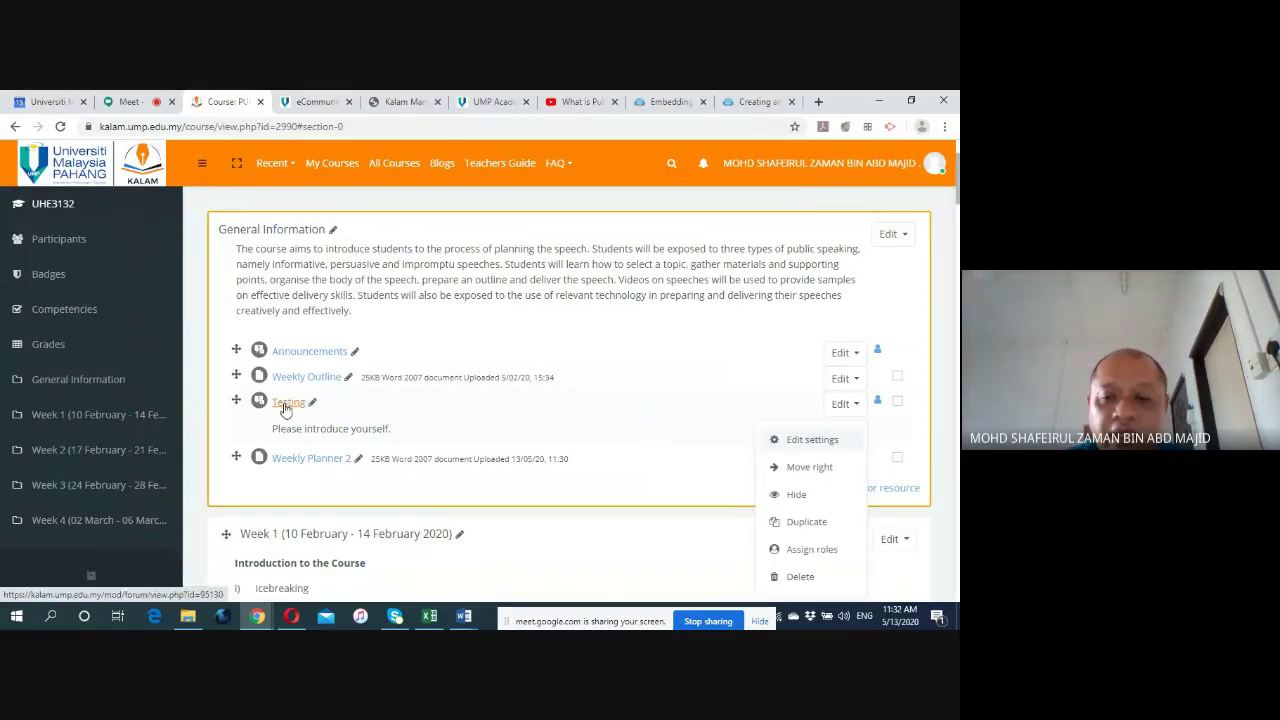
pyautogui.scroll(-1, 847, 418)
pyautogui.click(791, 510)
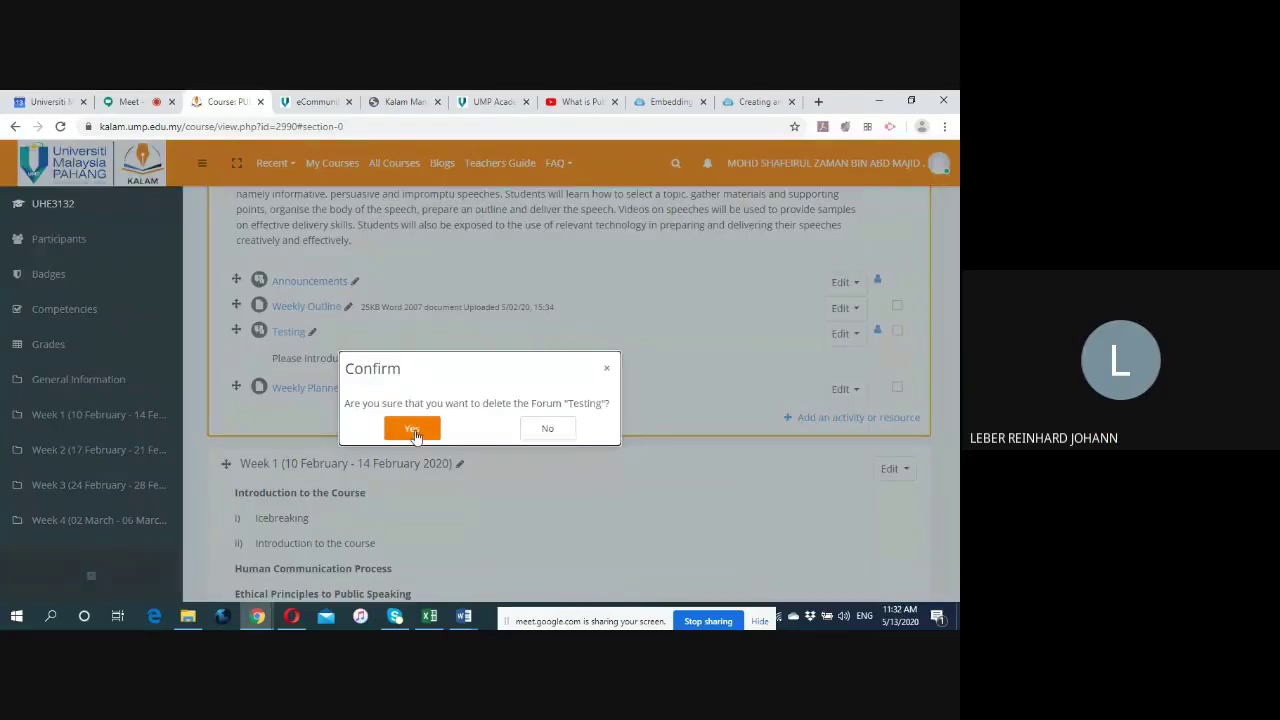
pyautogui.click(414, 427)
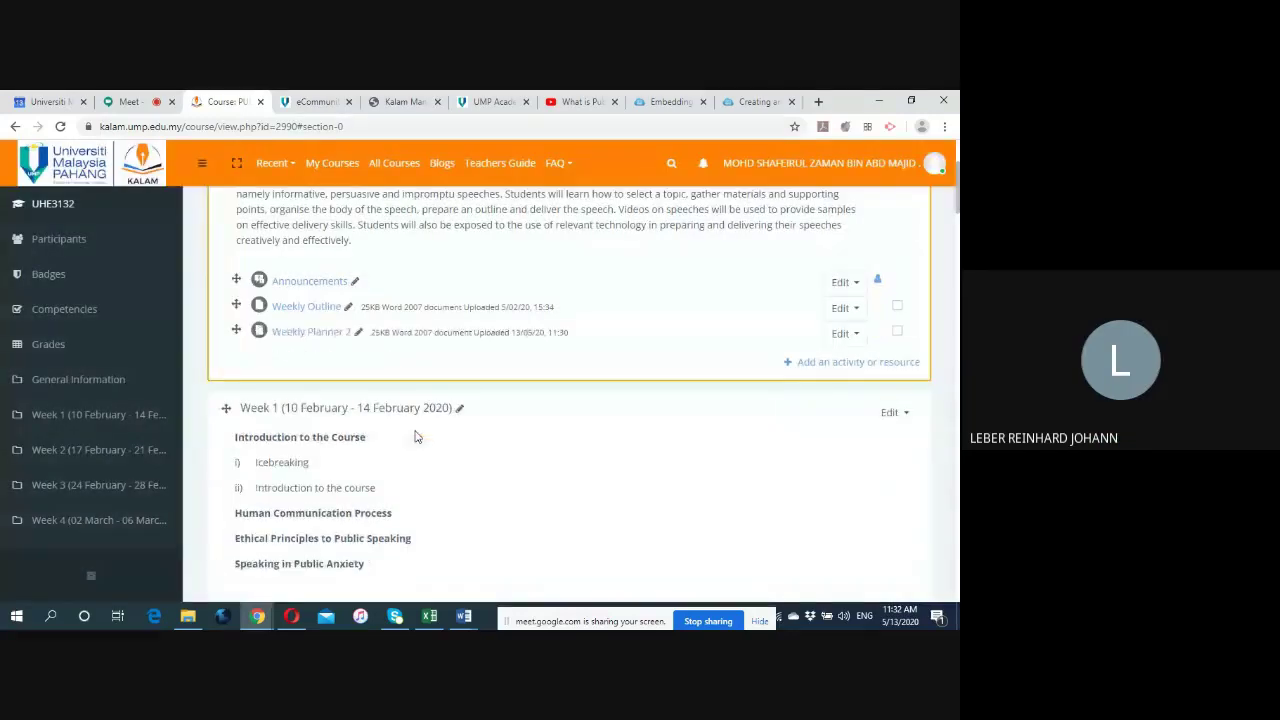
# Delete the Weekly Planner 2 file and confirm the removal.
pyautogui.click(851, 334)
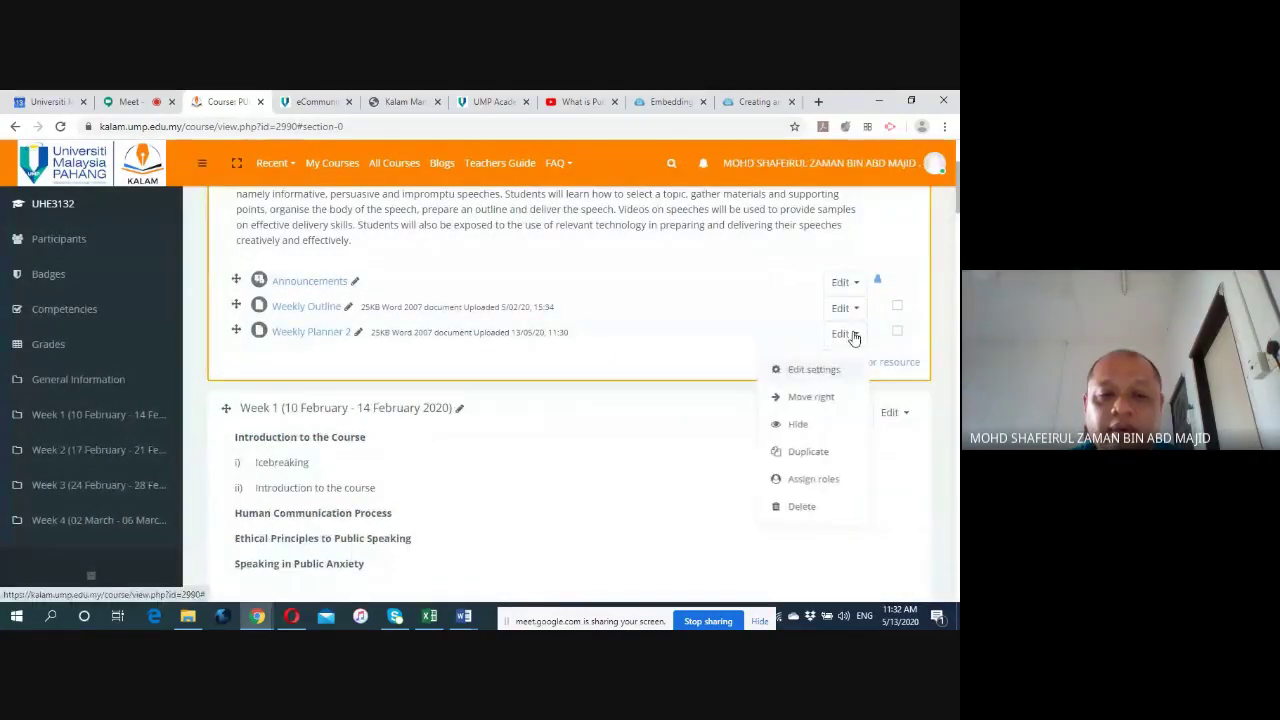
pyautogui.click(792, 507)
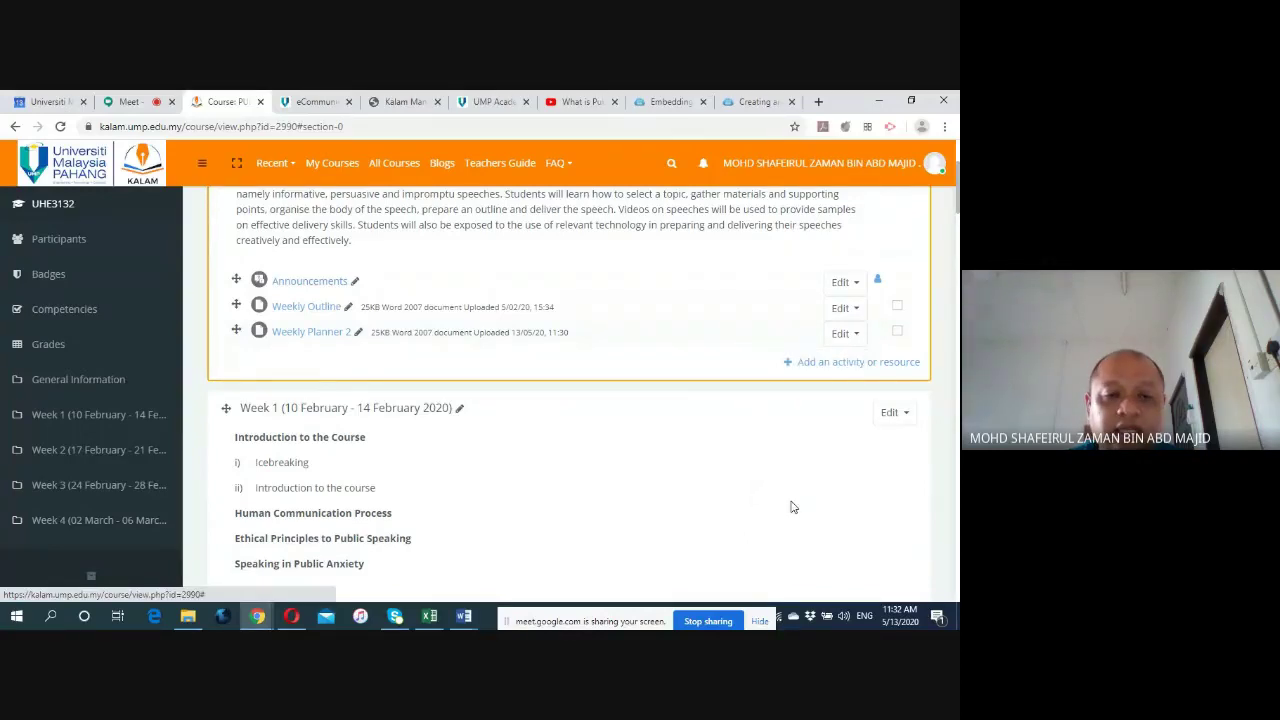
pyautogui.click(432, 447)
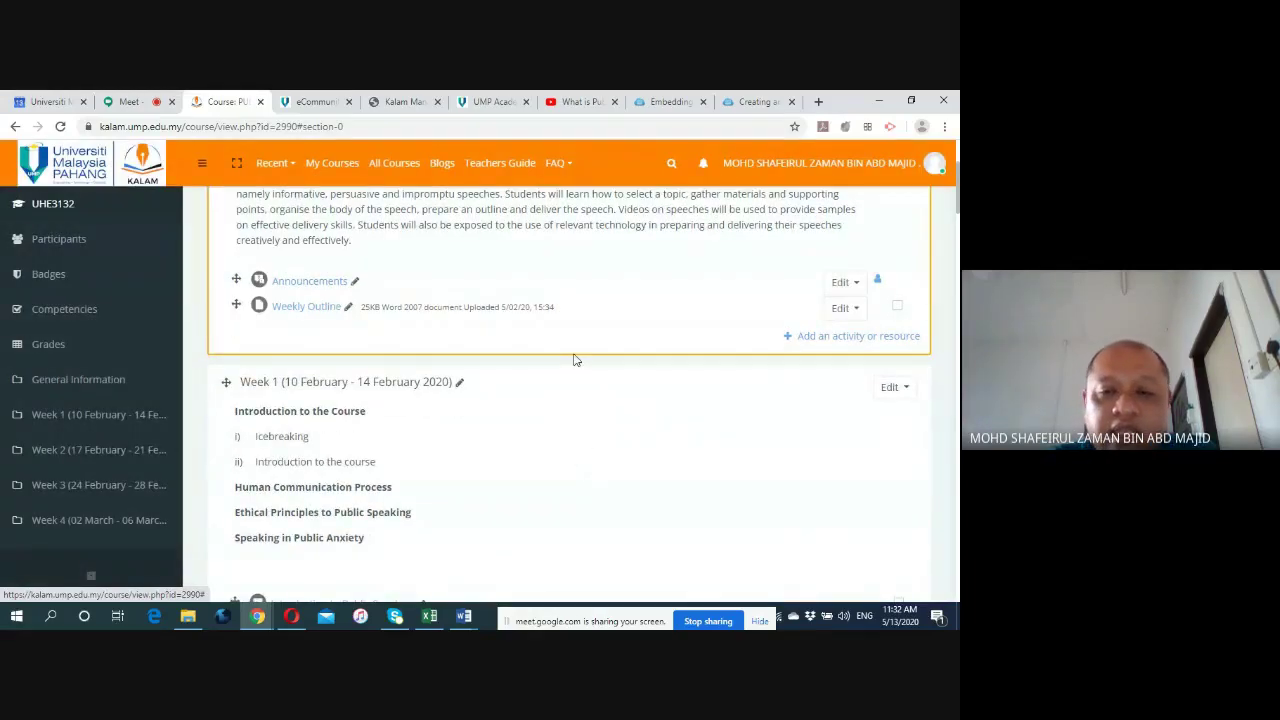
pyautogui.scroll(2, 571, 357)
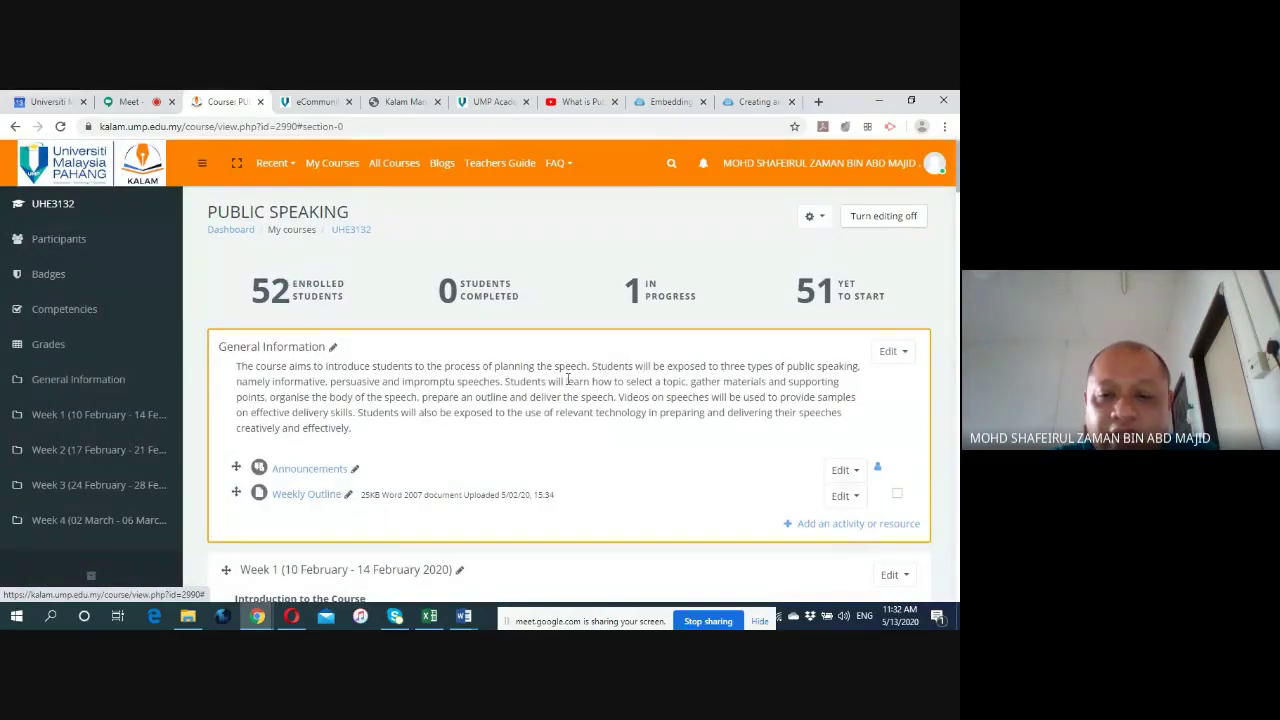
pyautogui.scroll(-4, 634, 382)
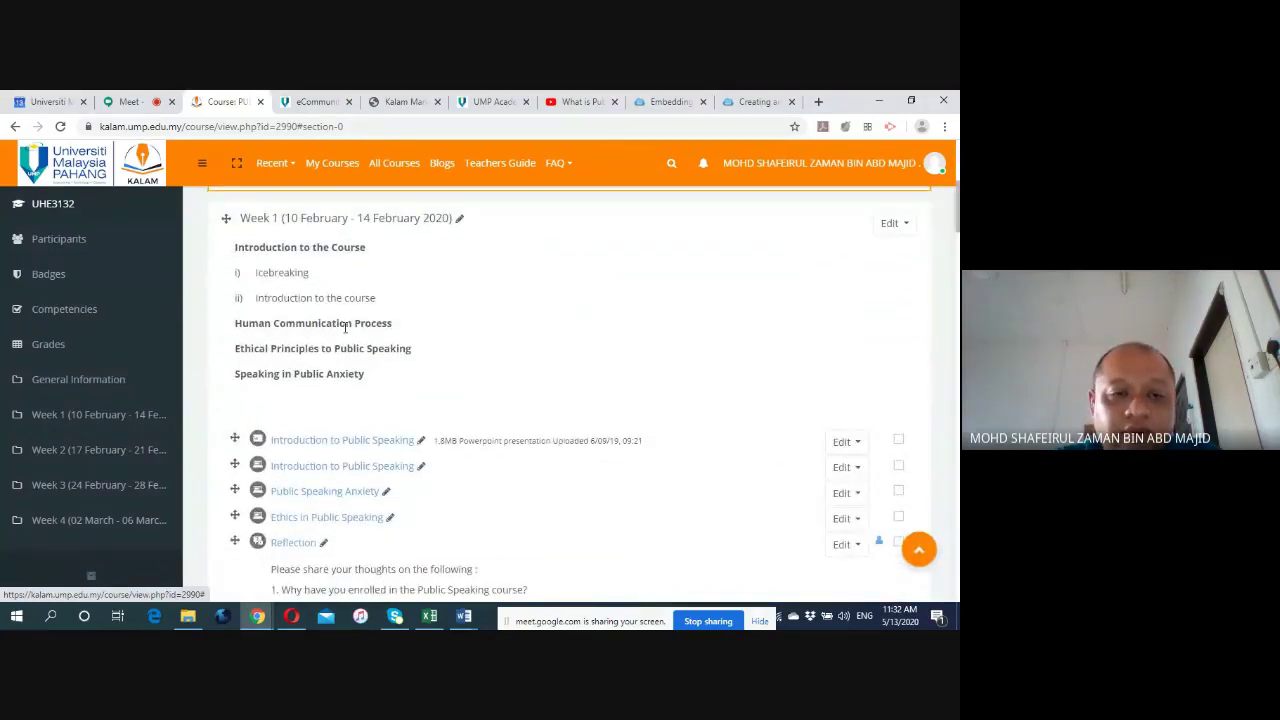
pyautogui.scroll(-1, 340, 330)
pyautogui.scroll(1, 340, 325)
pyautogui.scroll(1, 330, 330)
pyautogui.scroll(-7, 300, 335)
pyautogui.scroll(-15, 300, 360)
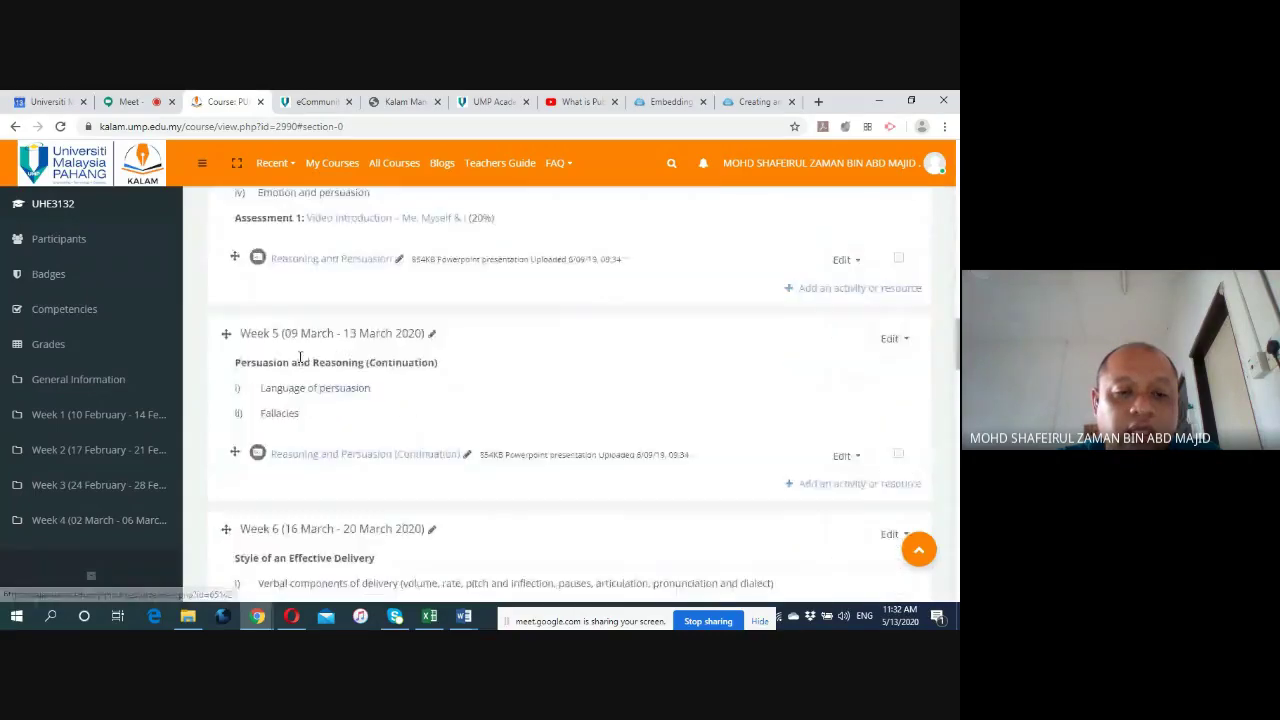
pyautogui.scroll(12, 660, 325)
pyautogui.scroll(8, 650, 320)
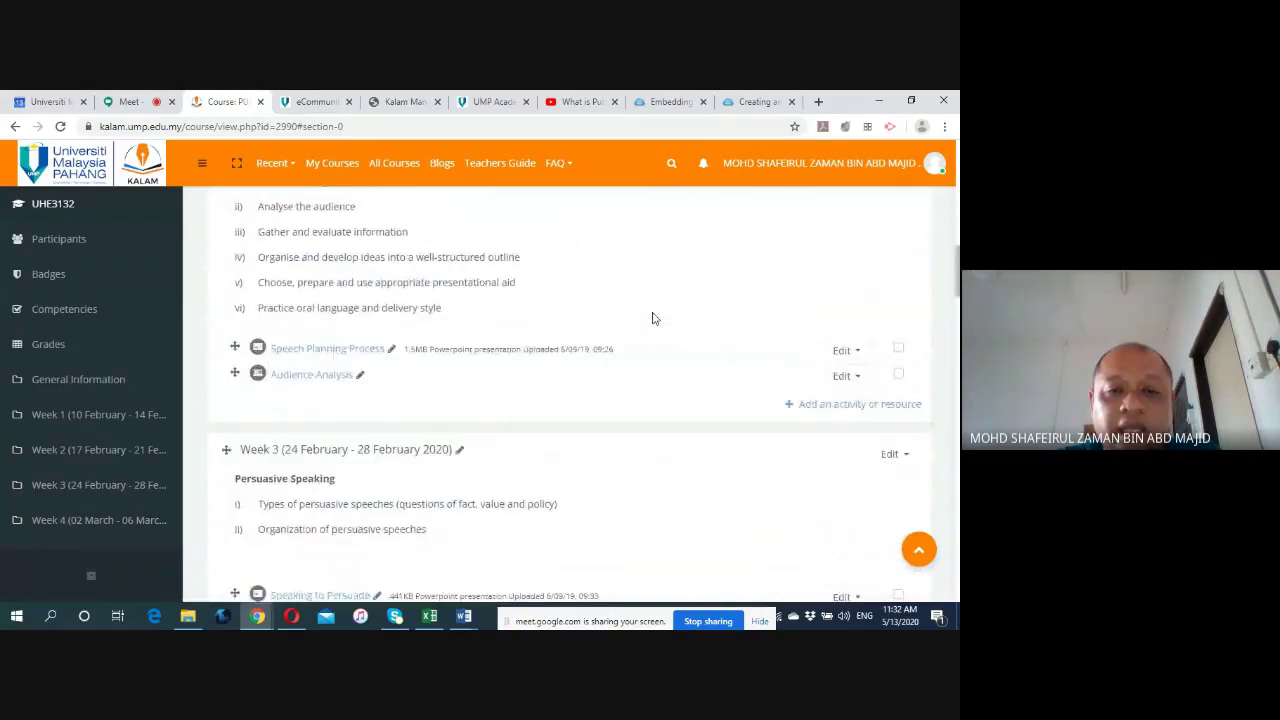
pyautogui.scroll(3, 654, 330)
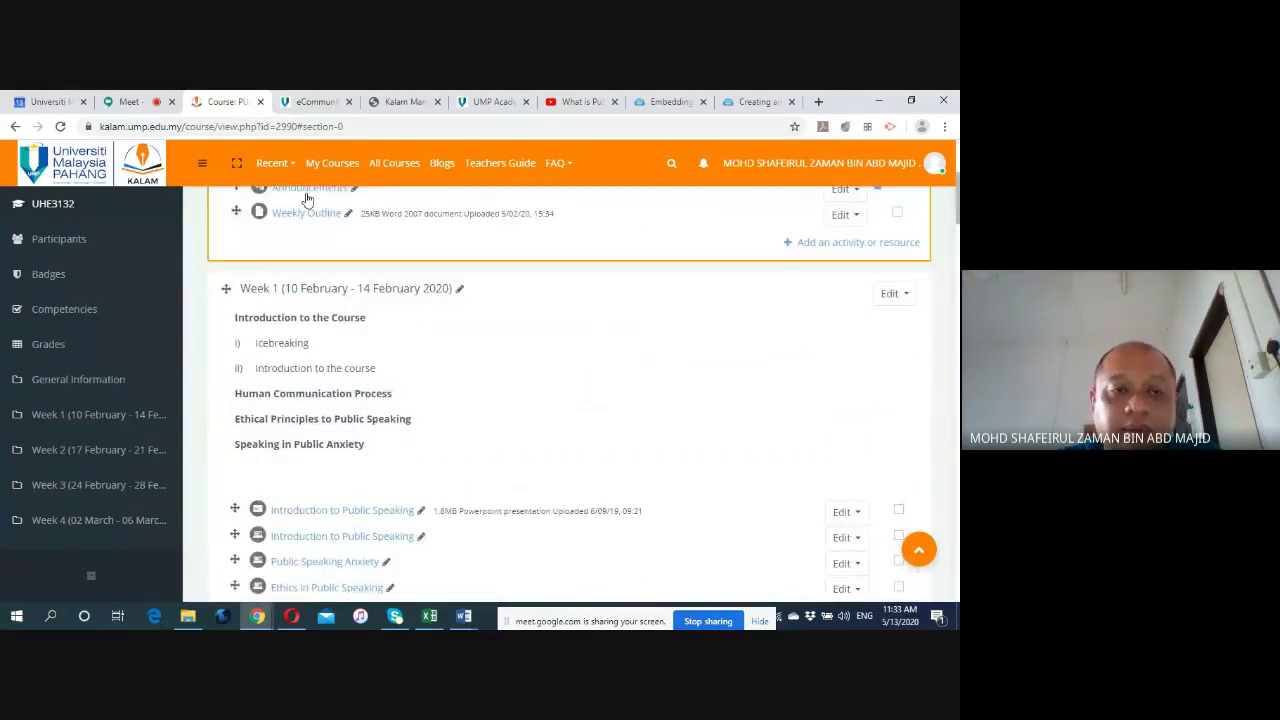
pyautogui.click(396, 106)
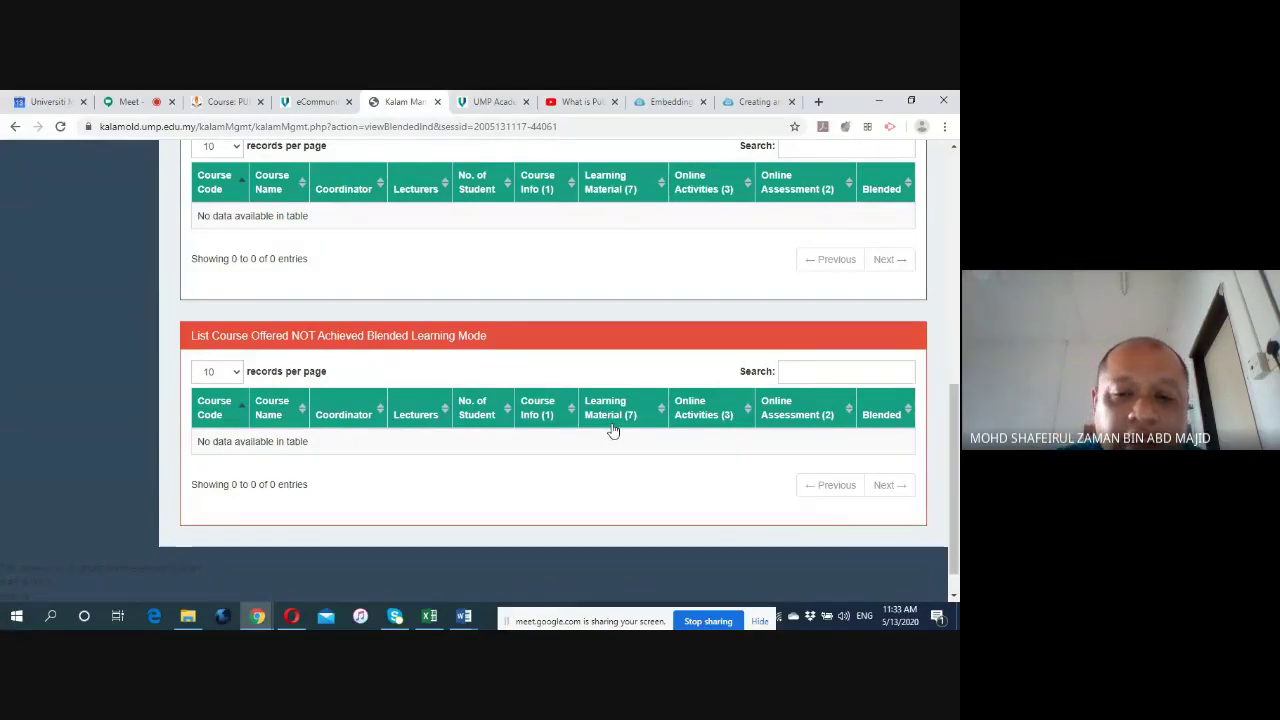
pyautogui.click(231, 108)
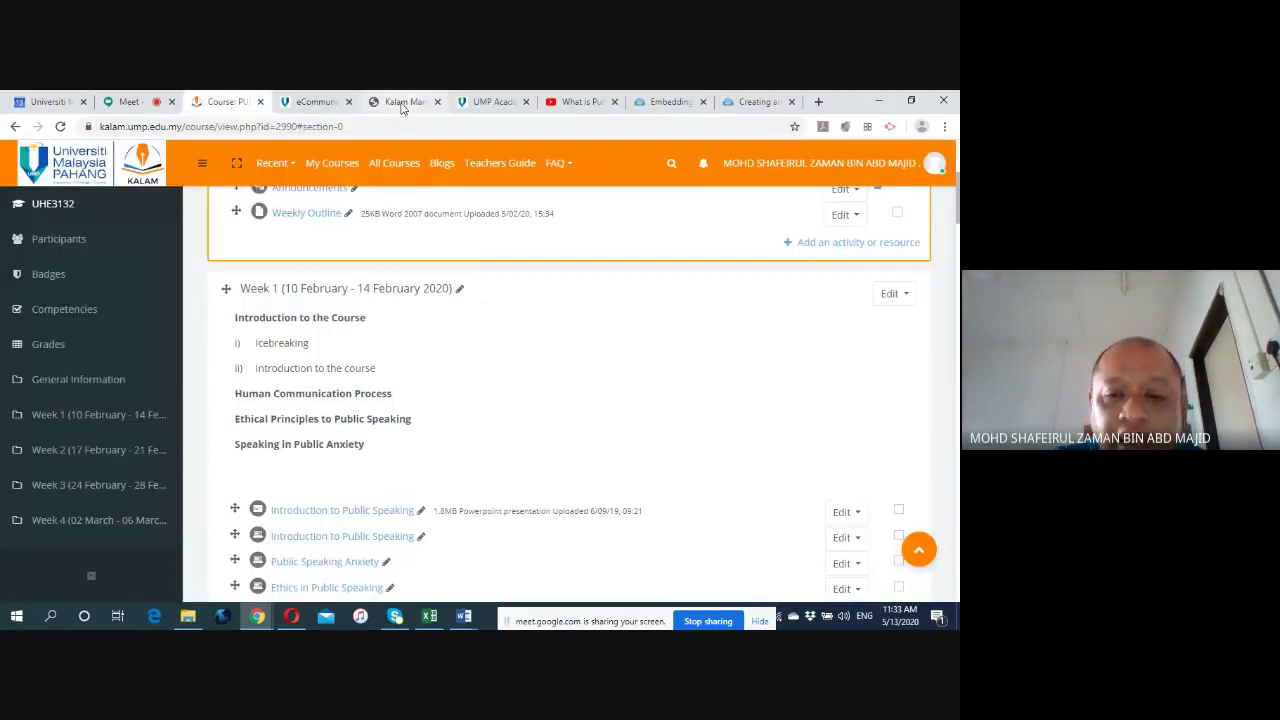
pyautogui.click(403, 108)
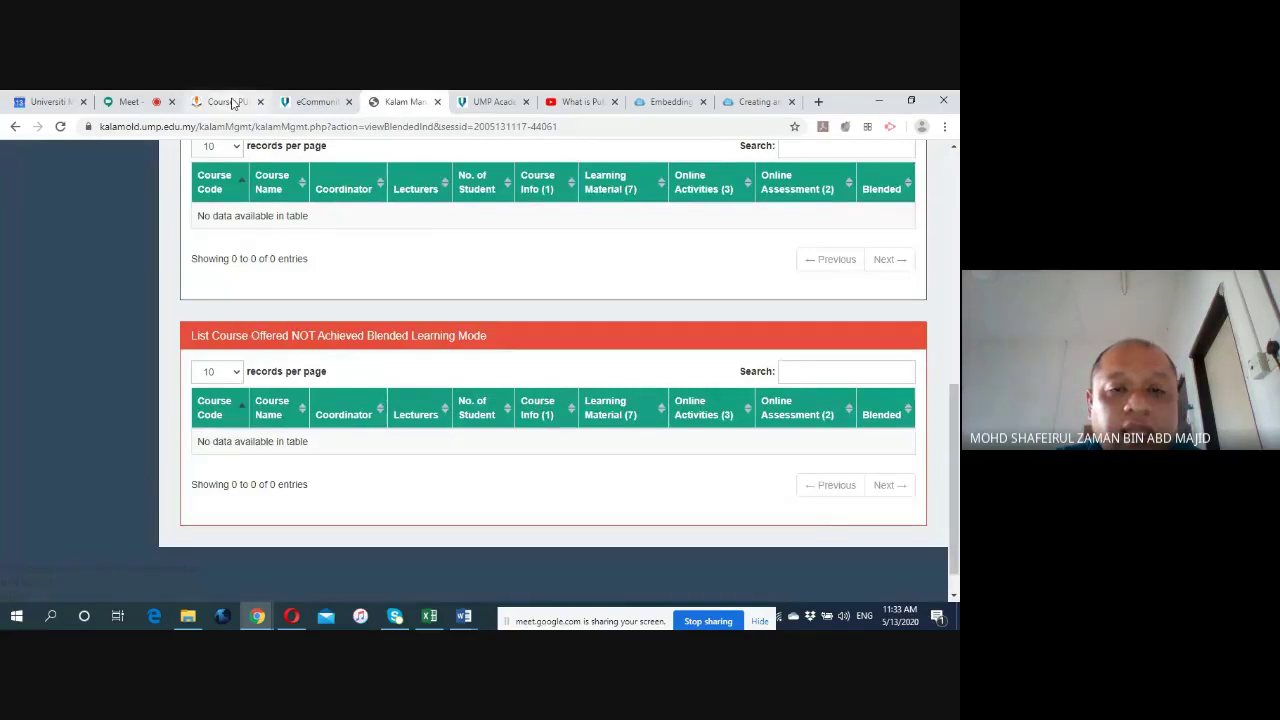
pyautogui.click(231, 104)
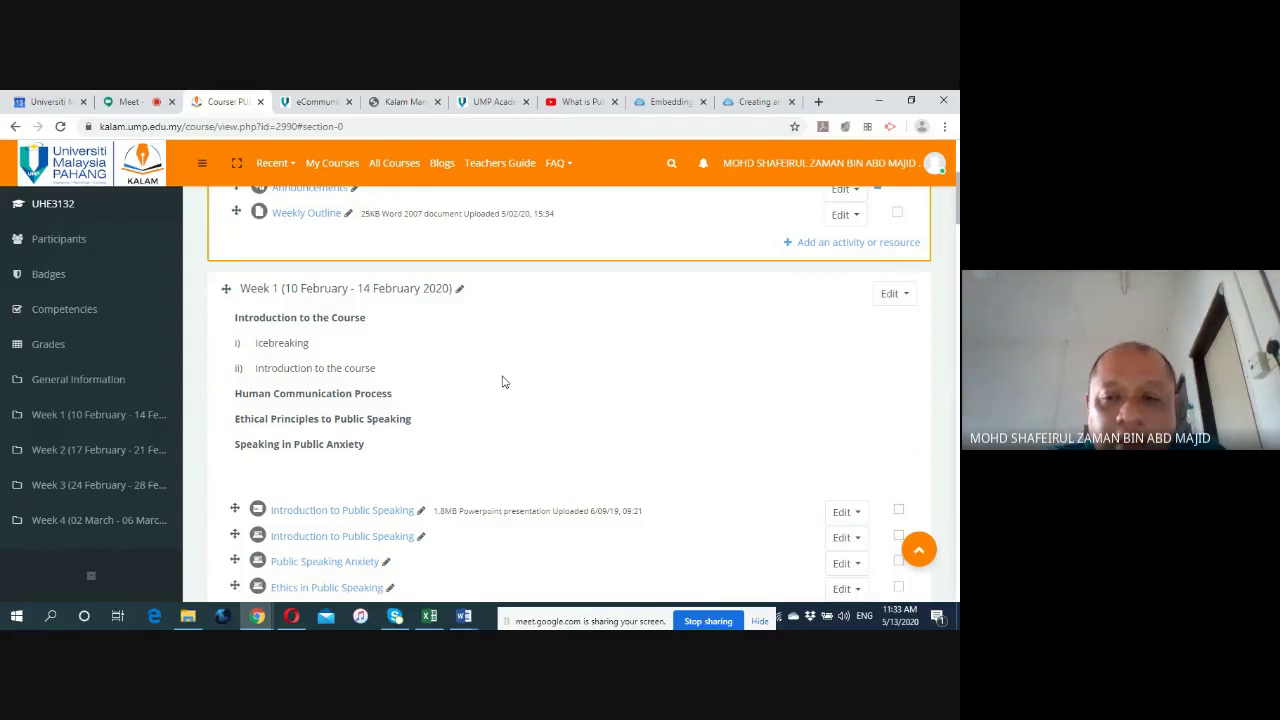
# Start renaming the Week 1 section inline, then leave its name unchanged.
pyautogui.click(459, 288)
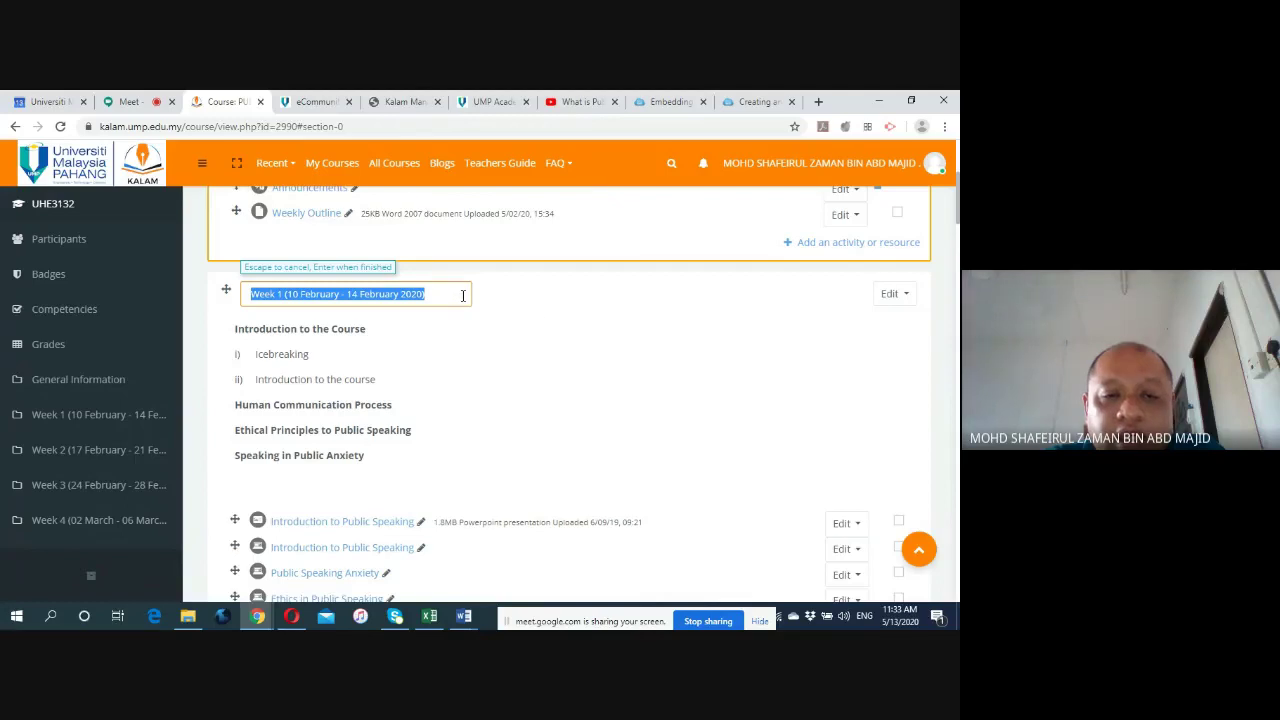
pyautogui.click(536, 313)
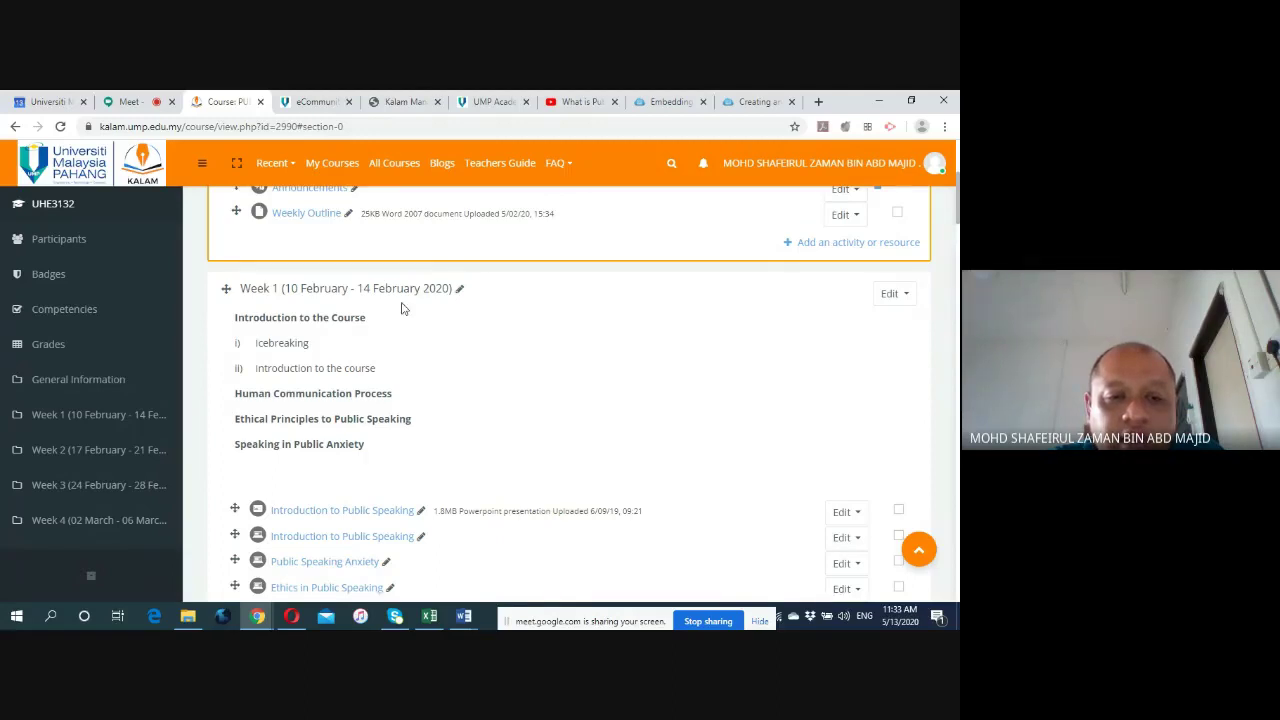
pyautogui.scroll(-1, 480, 312)
pyautogui.scroll(2, 505, 317)
# Open Week 1's Edit week form, switching Custom section name off and back on.
pyautogui.click(893, 365)
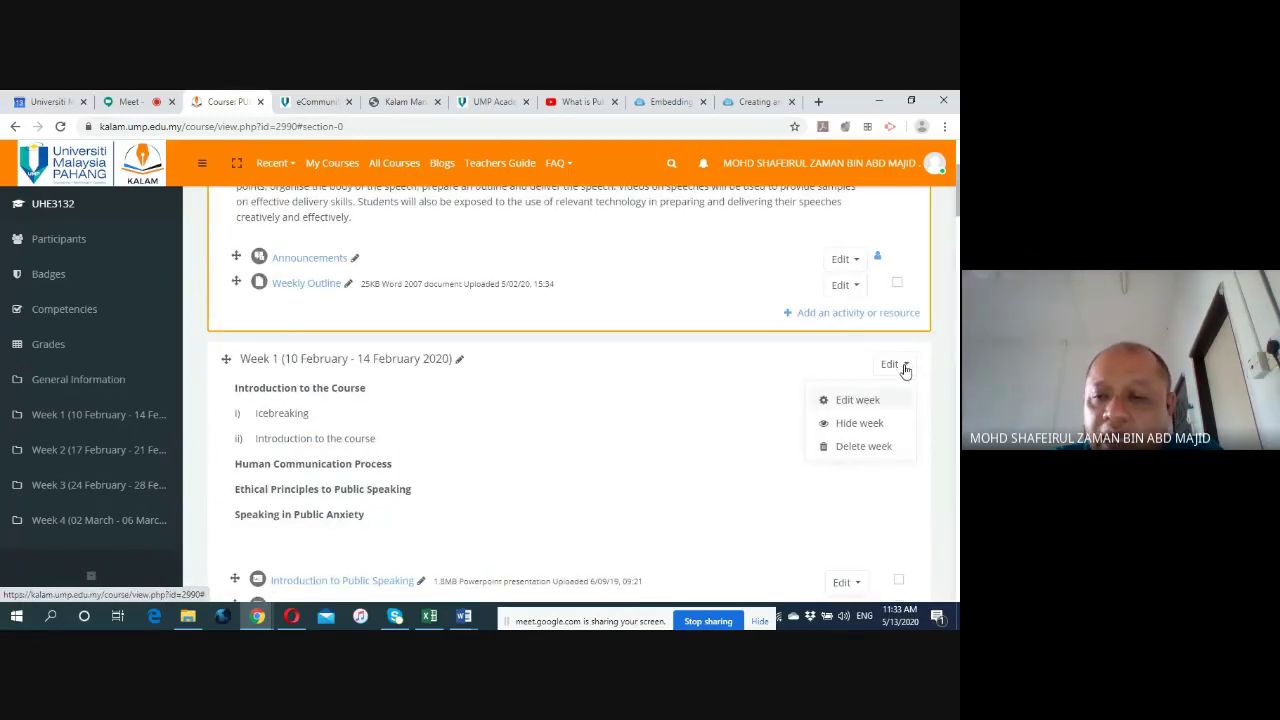
pyautogui.click(851, 400)
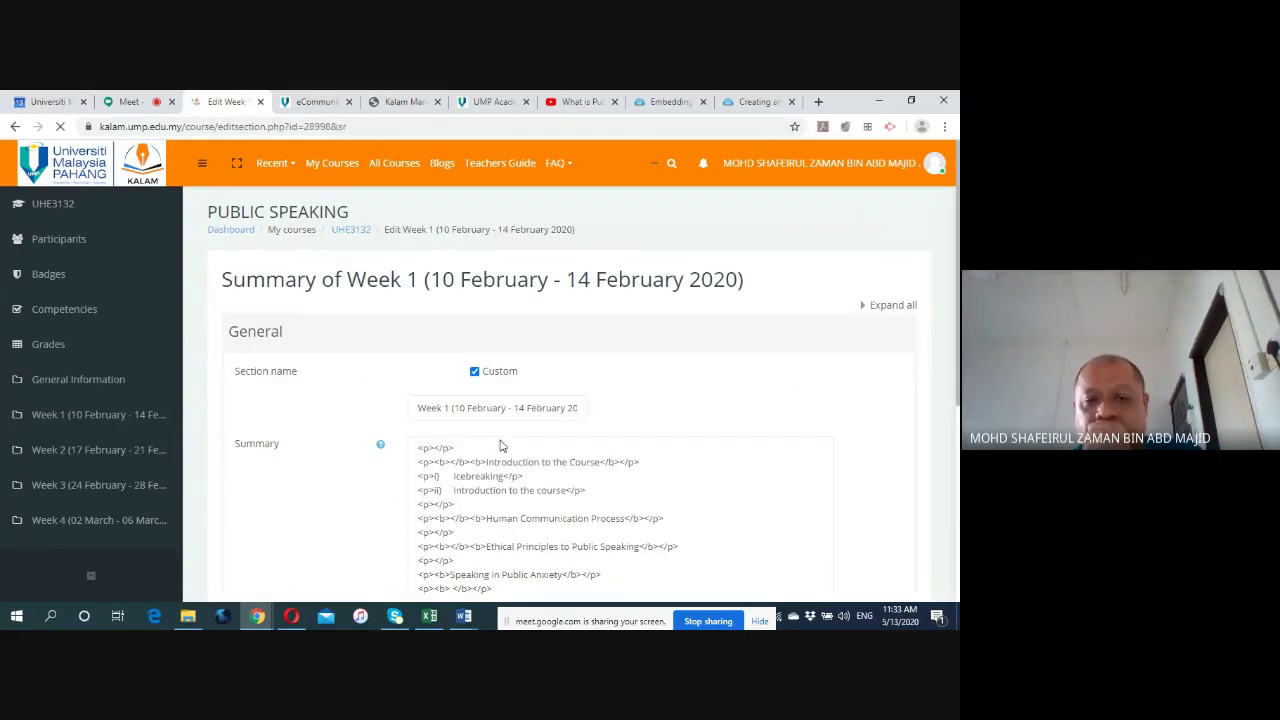
pyautogui.scroll(-1, 493, 437)
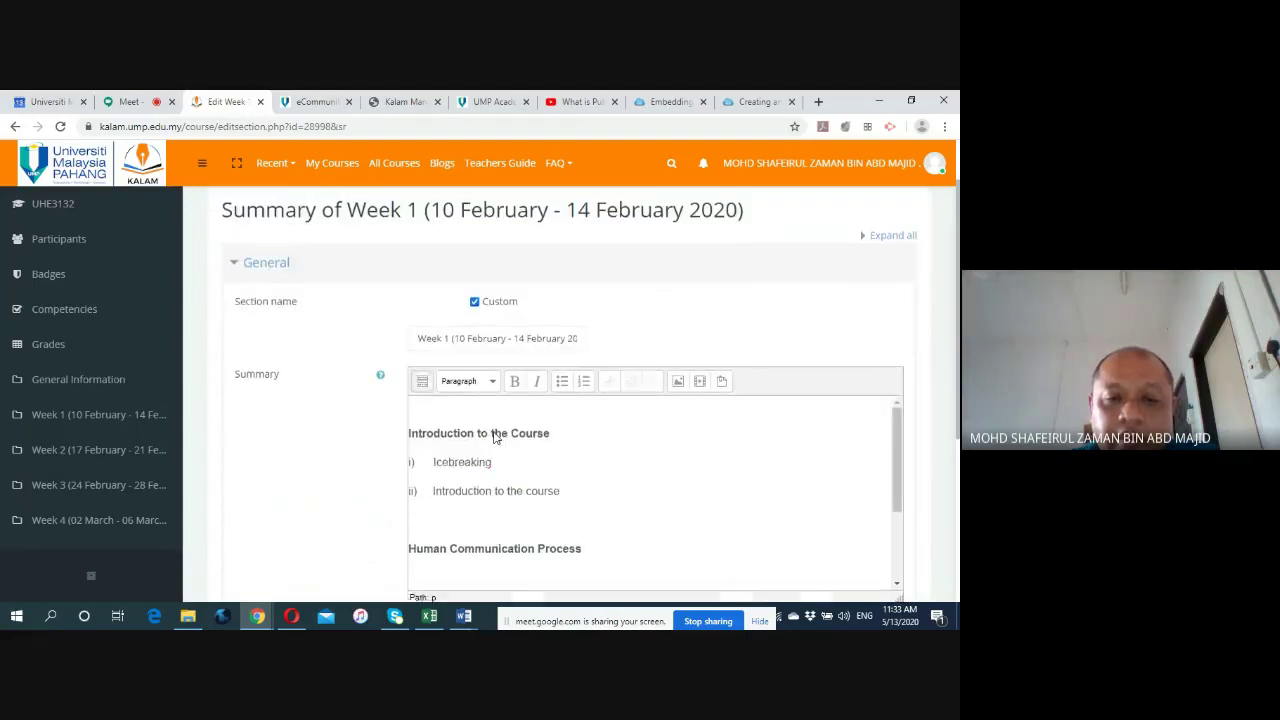
pyautogui.click(474, 301)
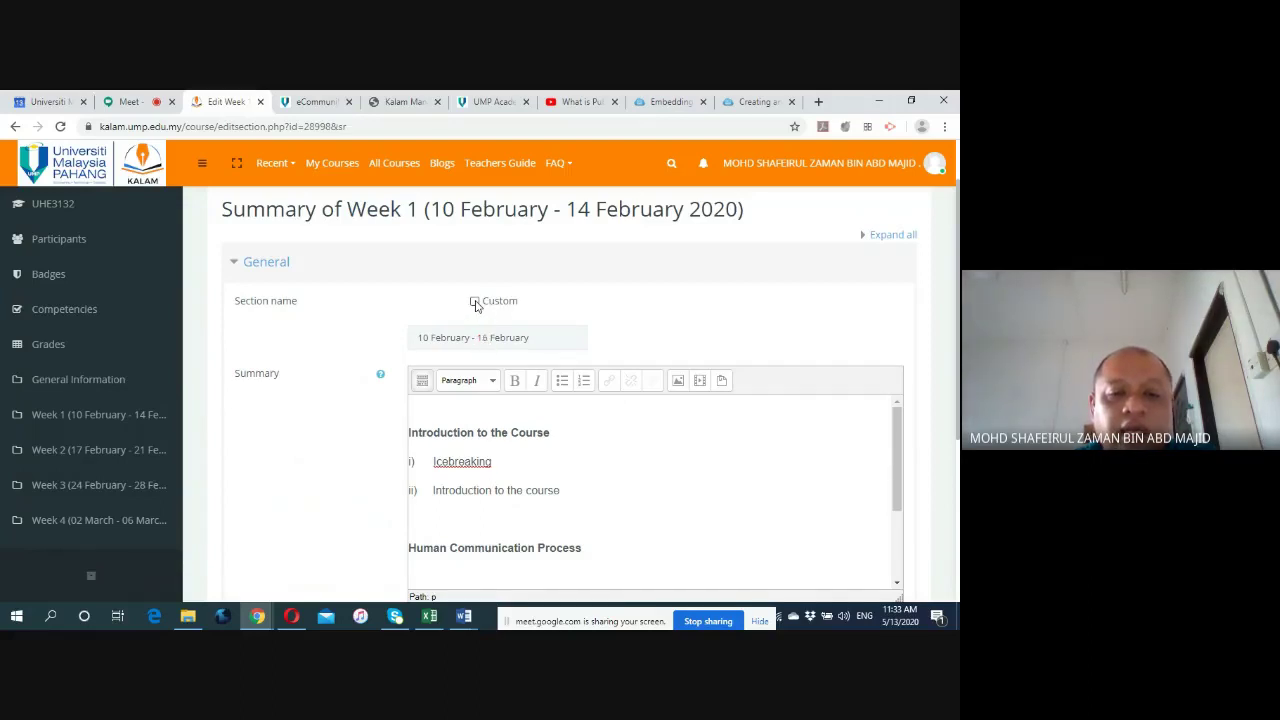
pyautogui.click(475, 302)
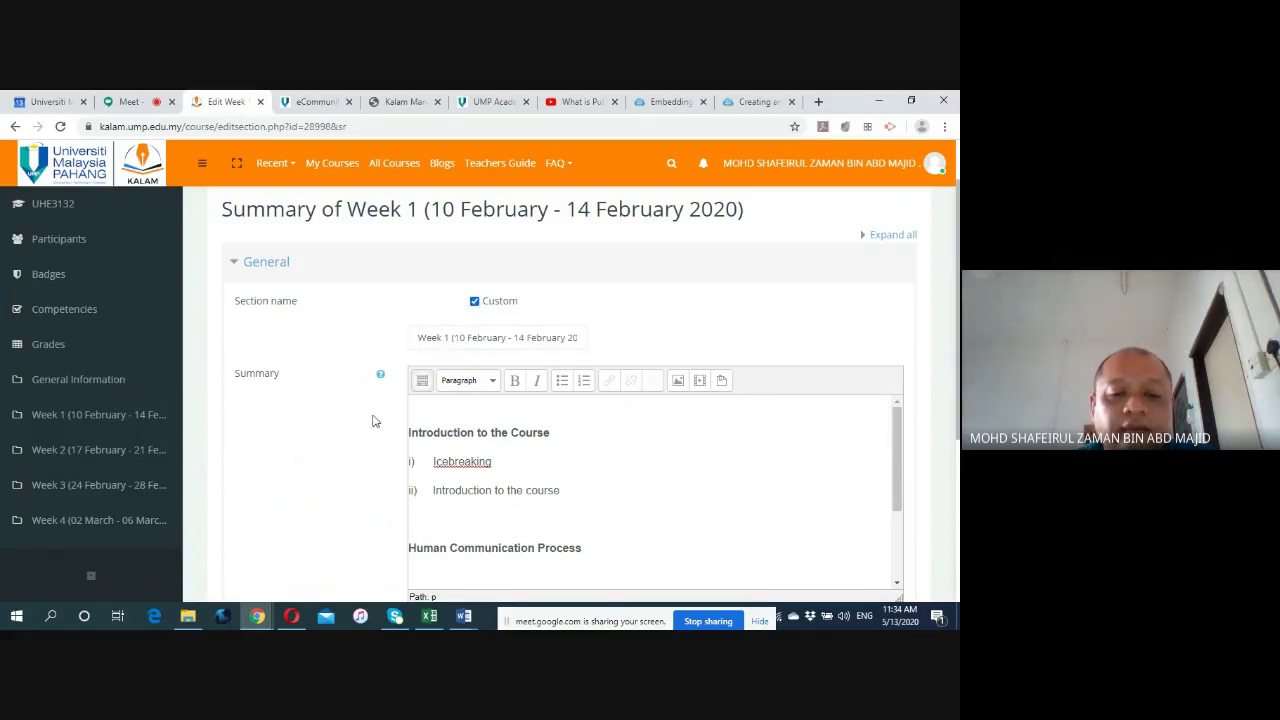
pyautogui.scroll(-1, 374, 438)
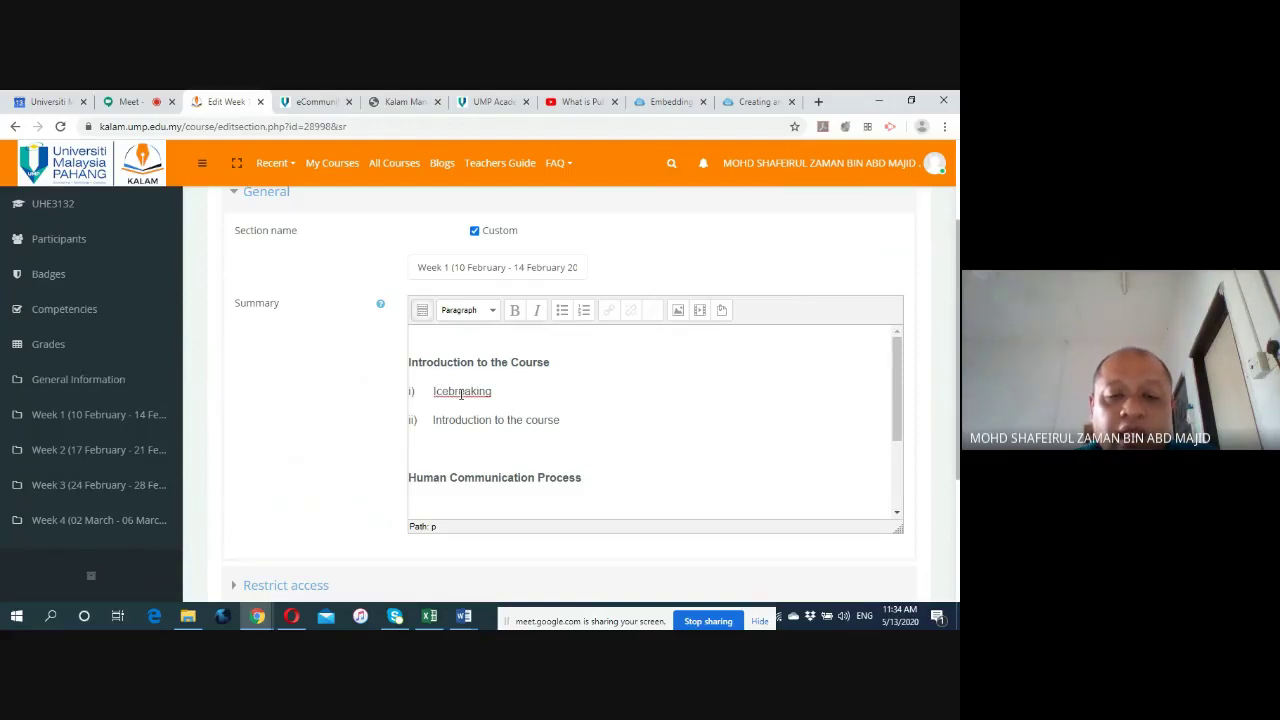
pyautogui.scroll(-3, 488, 445)
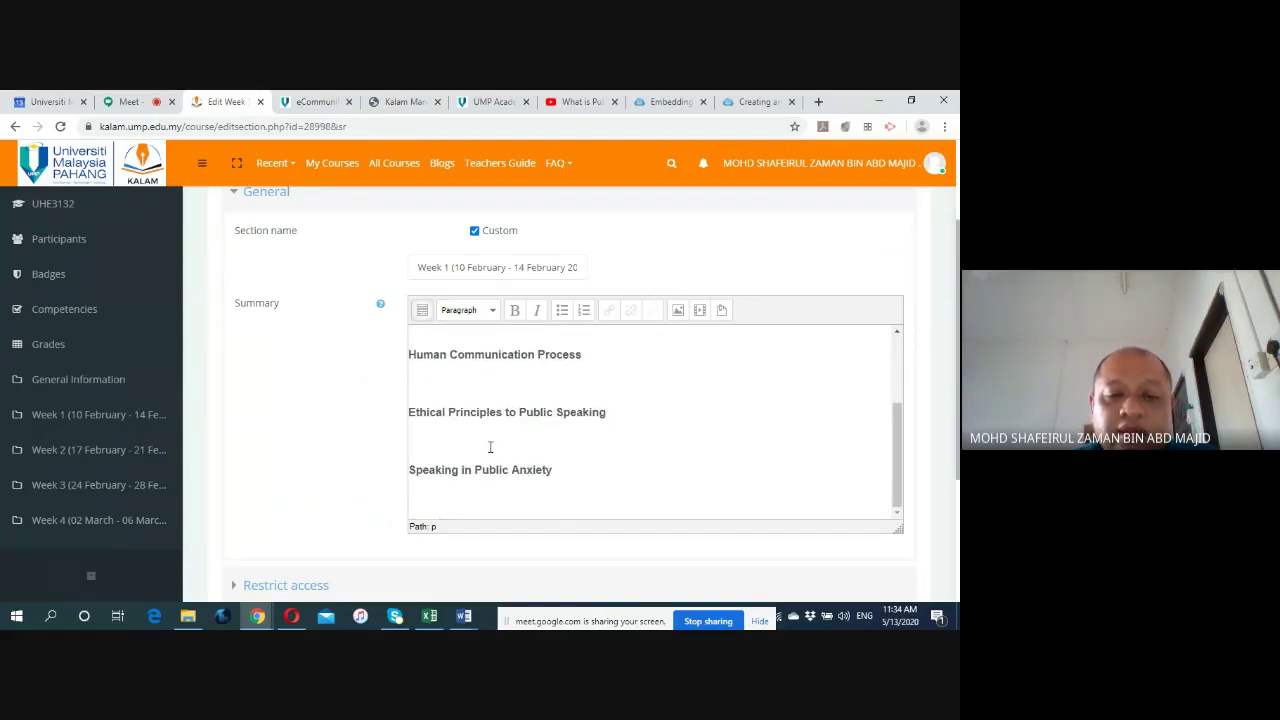
# View the UHE3132 weekly planner in Word, then return to the Edit Week 1 browser window.
pyautogui.click(463, 616)
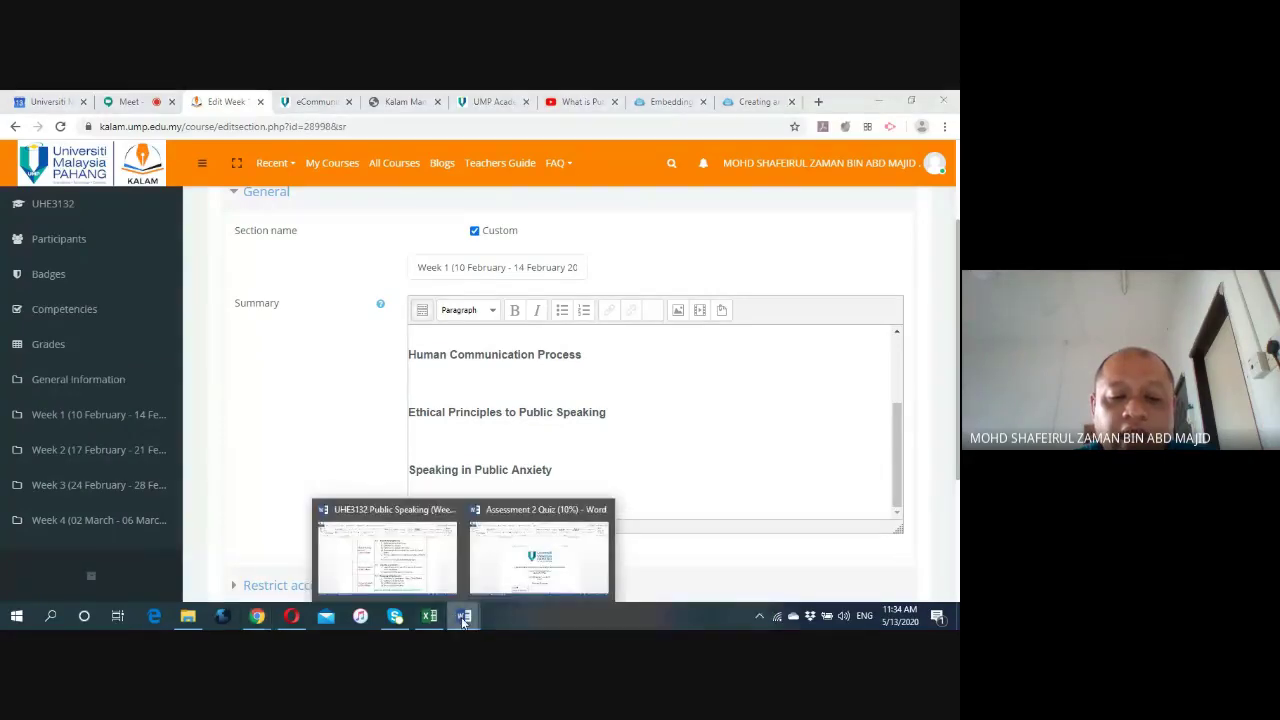
pyautogui.click(425, 573)
pyautogui.scroll(4, 388, 403)
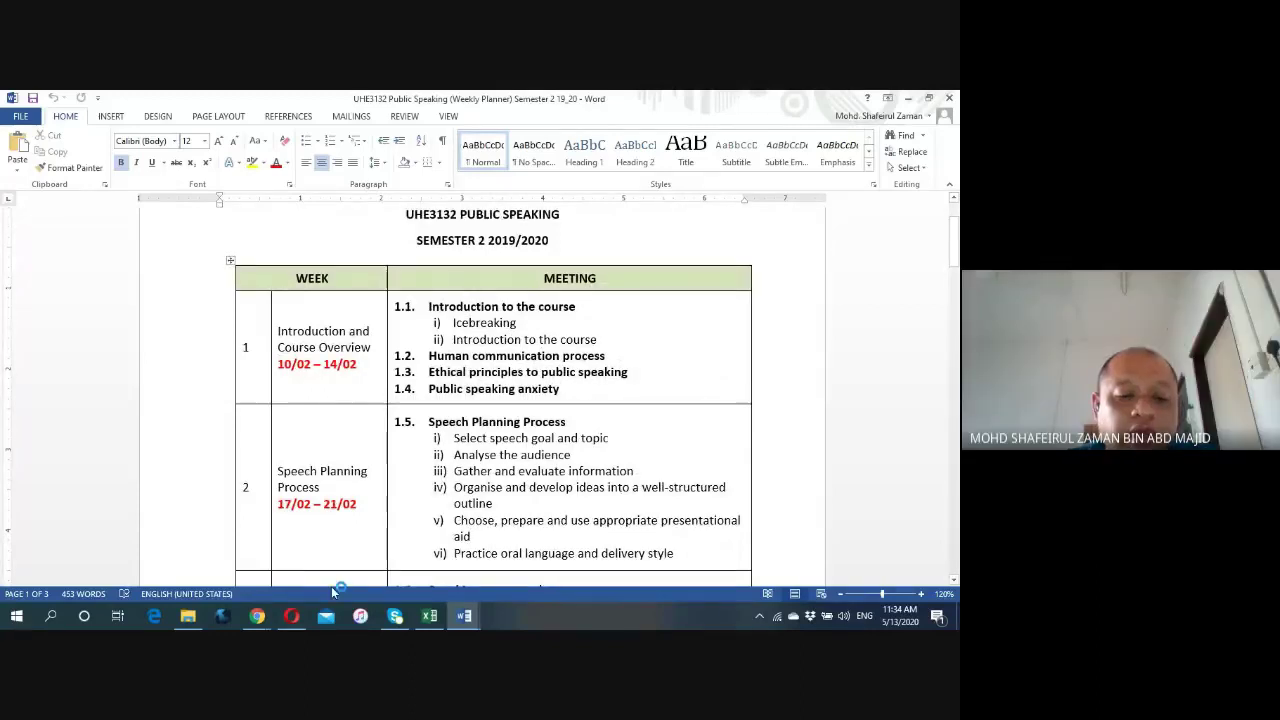
pyautogui.moveTo(257, 617)
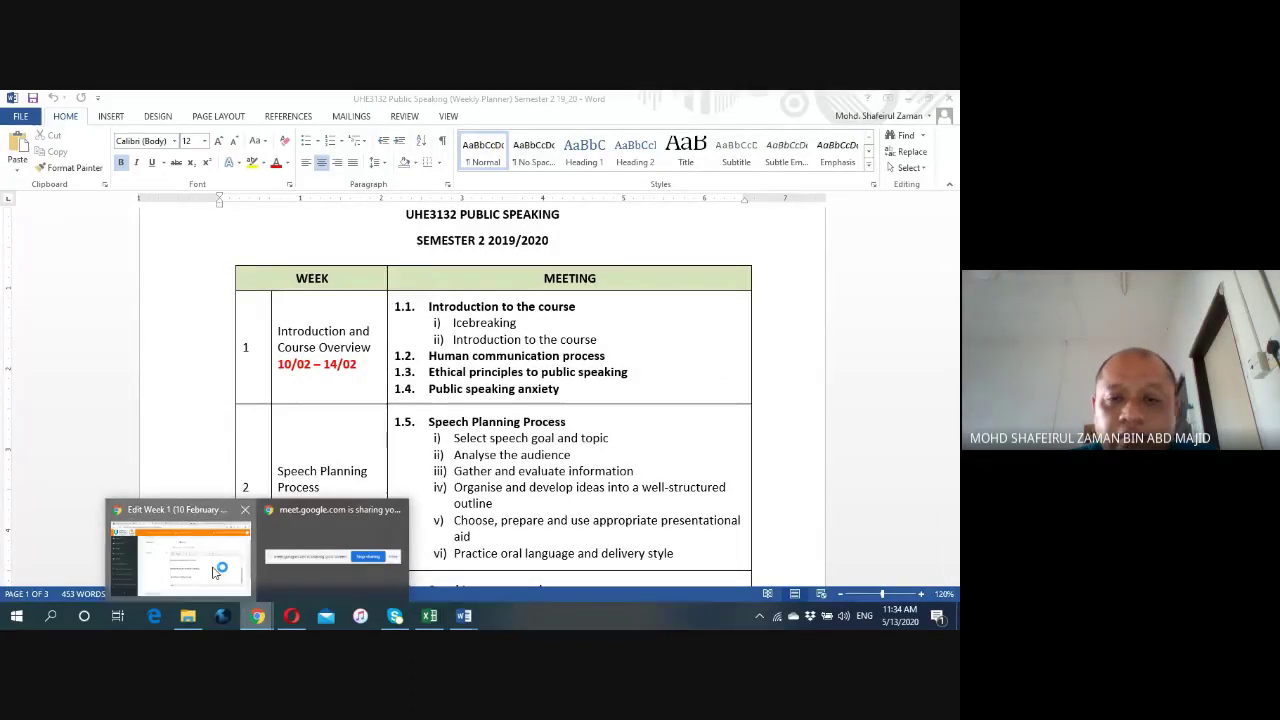
pyautogui.click(215, 570)
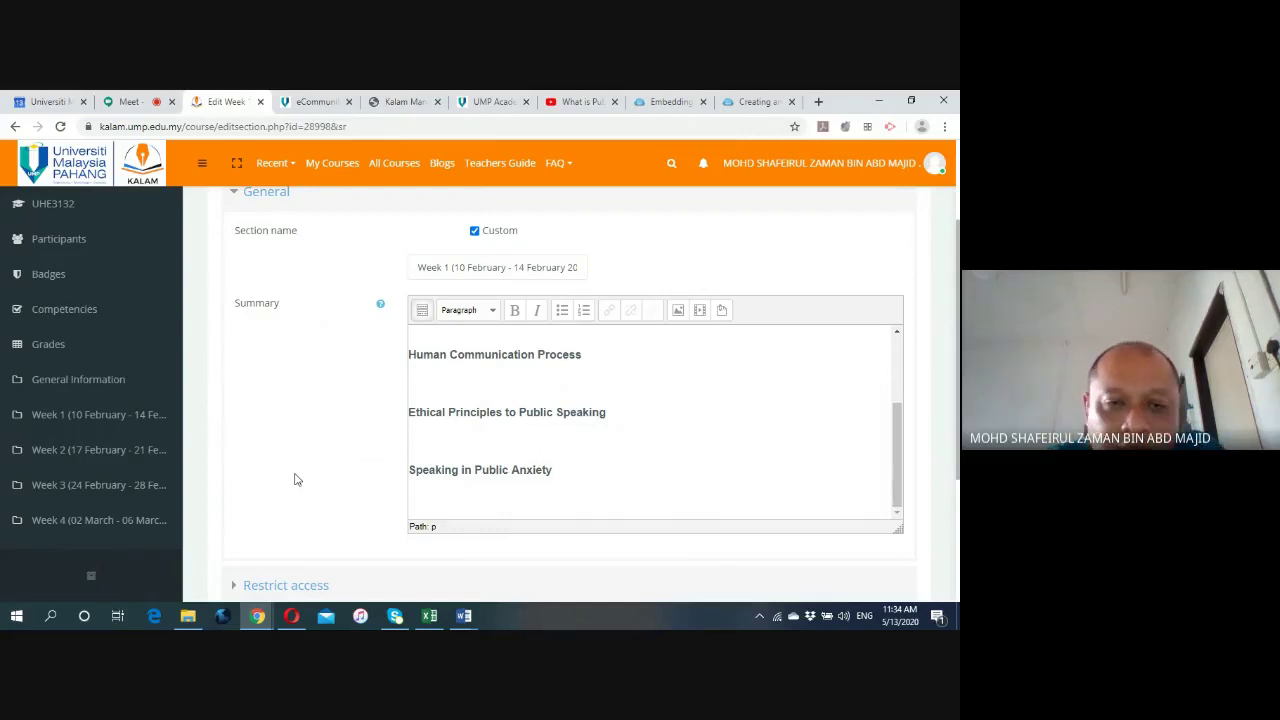
# Check Week 1's Restrict access settings and save the section changes.
pyautogui.scroll(-3, 294, 477)
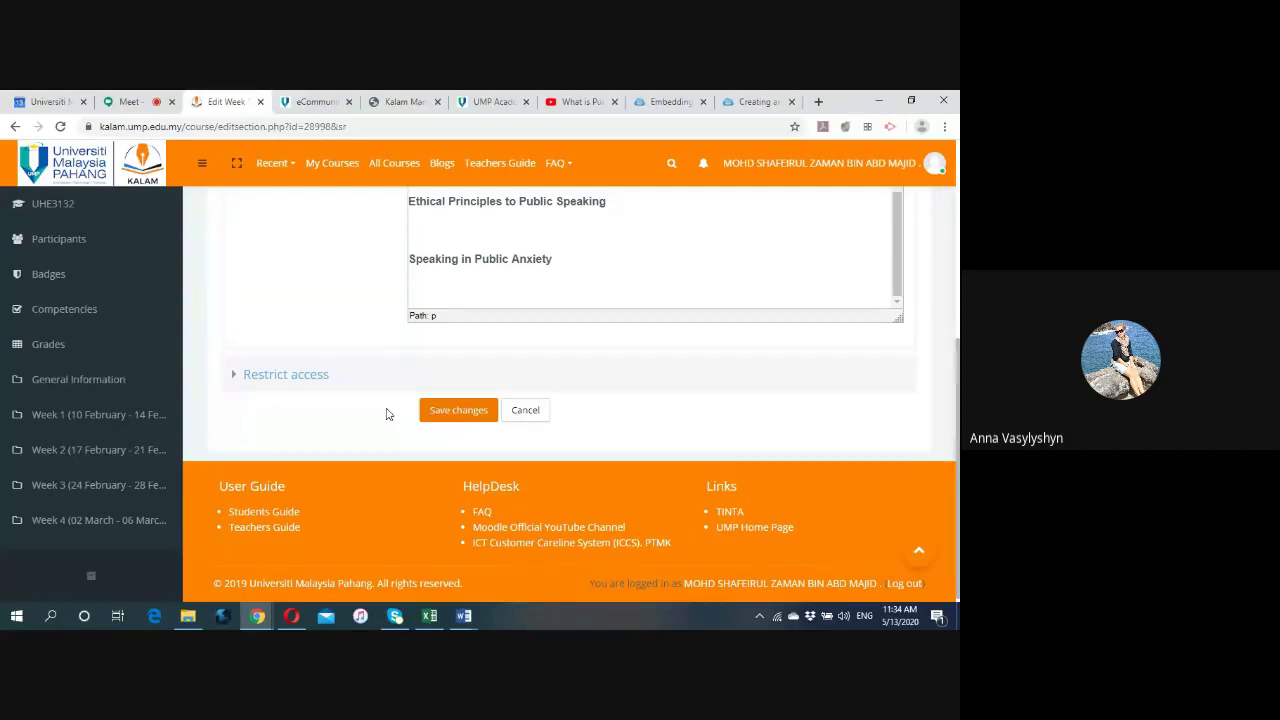
pyautogui.scroll(3, 349, 407)
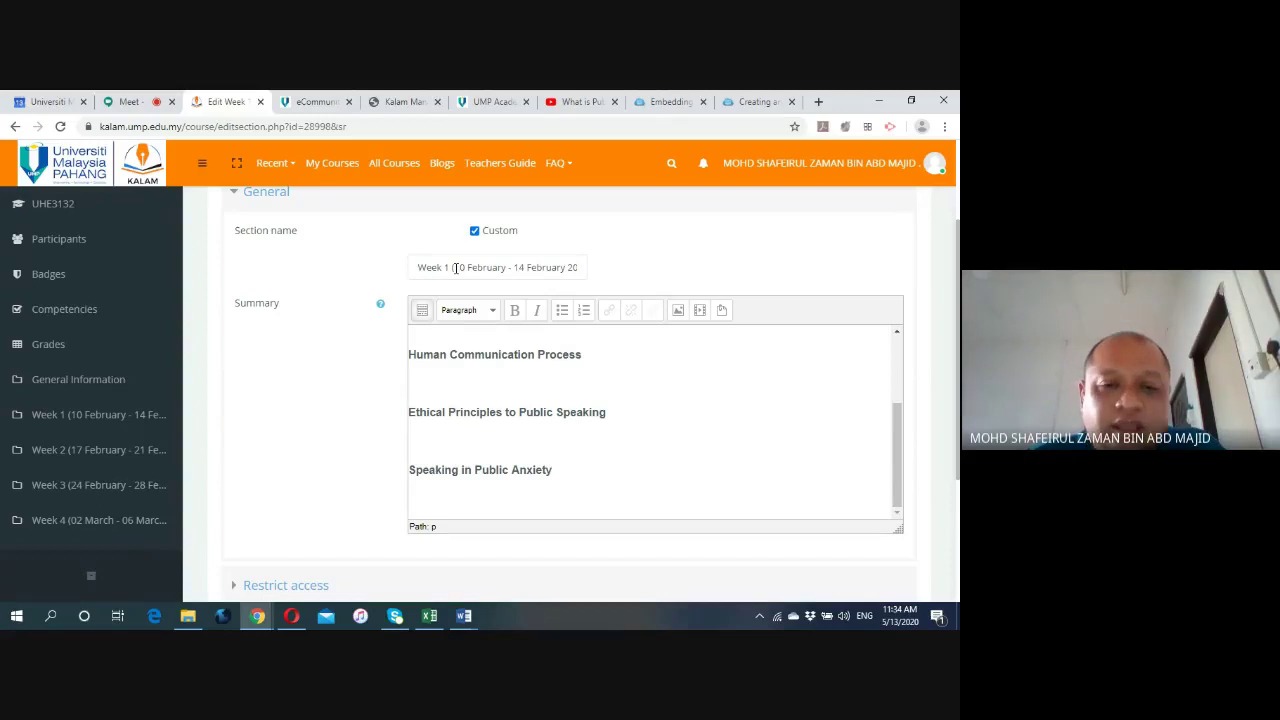
pyautogui.scroll(-3, 364, 352)
pyautogui.scroll(-1, 364, 352)
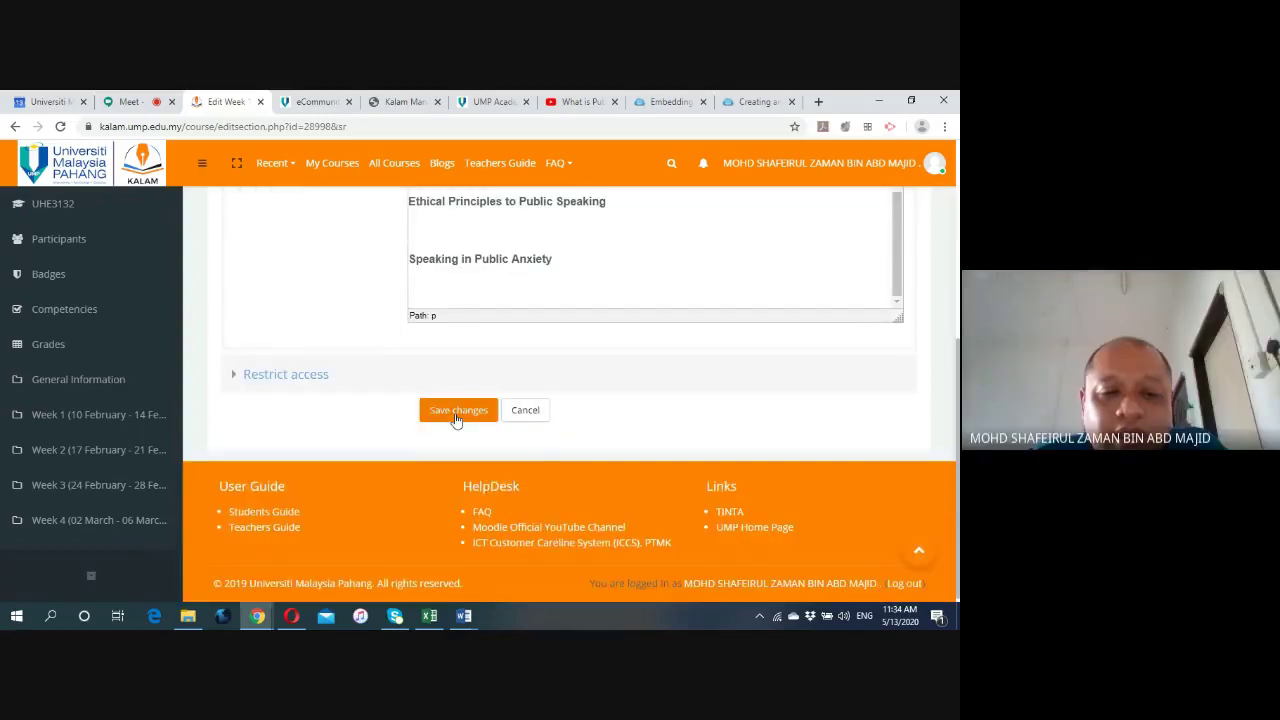
pyautogui.click(231, 378)
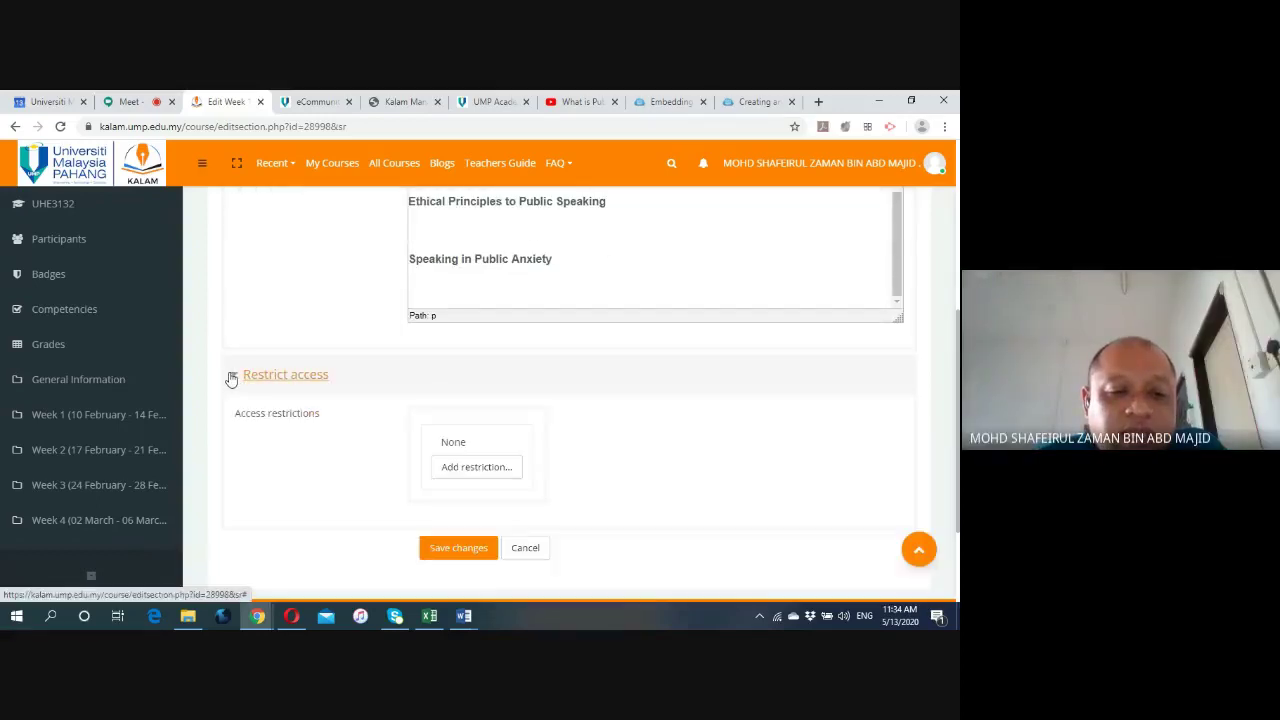
pyautogui.scroll(-2, 269, 420)
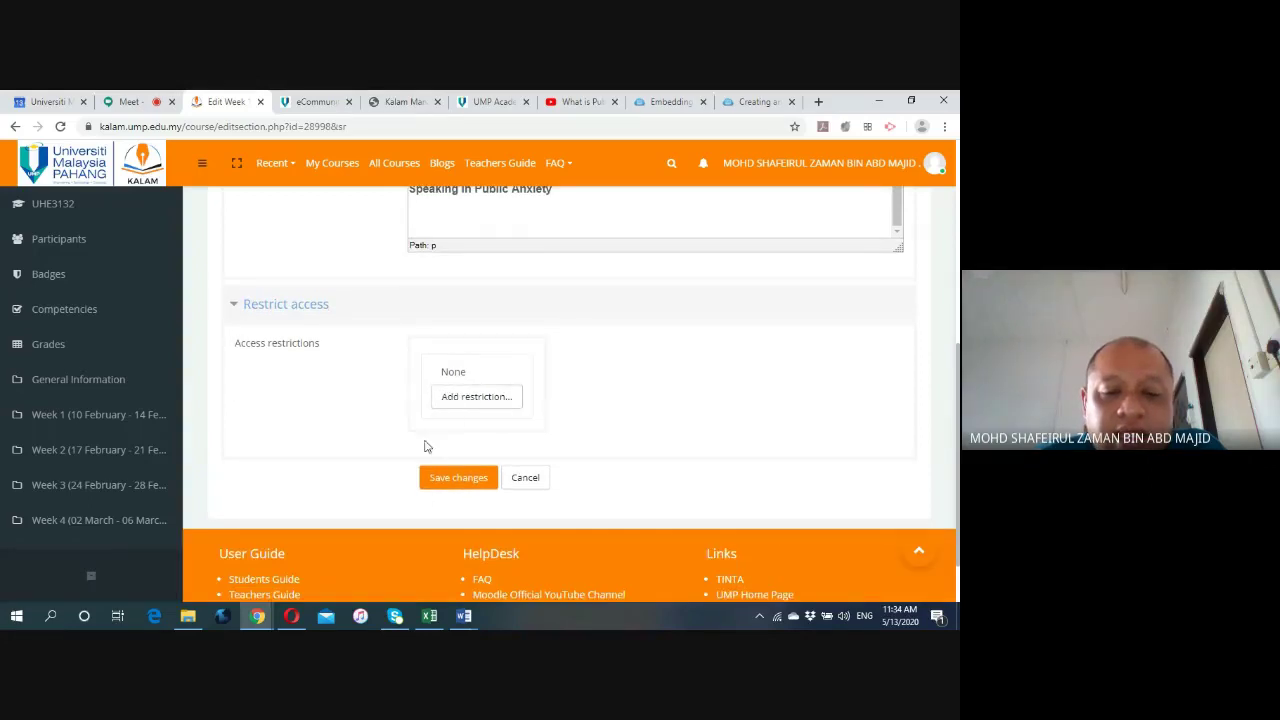
pyautogui.click(439, 484)
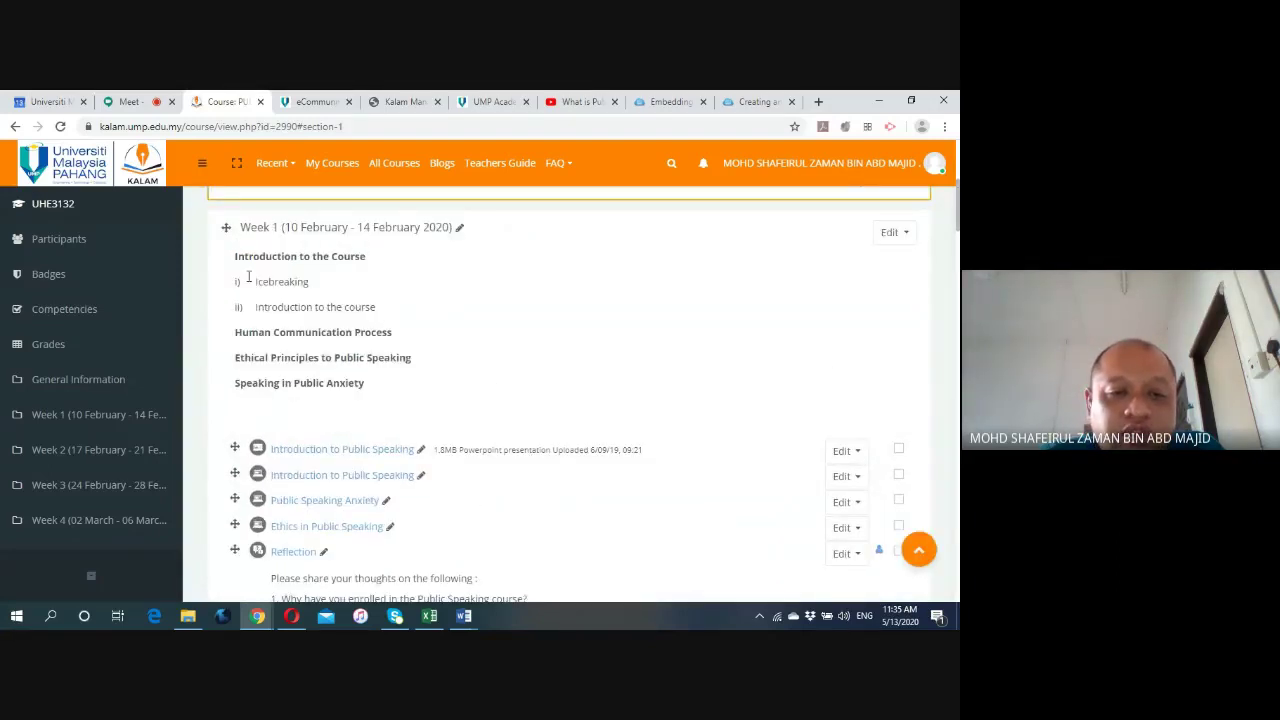
# Scroll to the end of Week 1 and open its Add an activity or resource chooser.
pyautogui.scroll(-2, 620, 331)
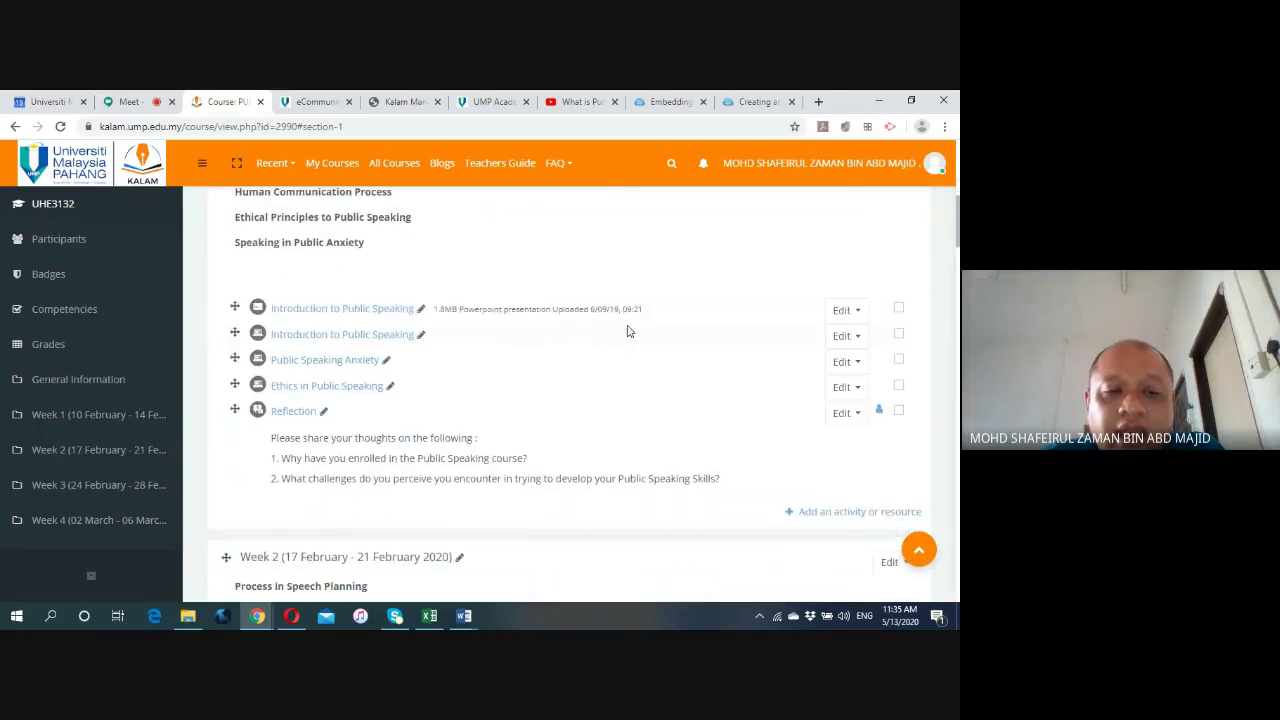
pyautogui.scroll(-1, 628, 331)
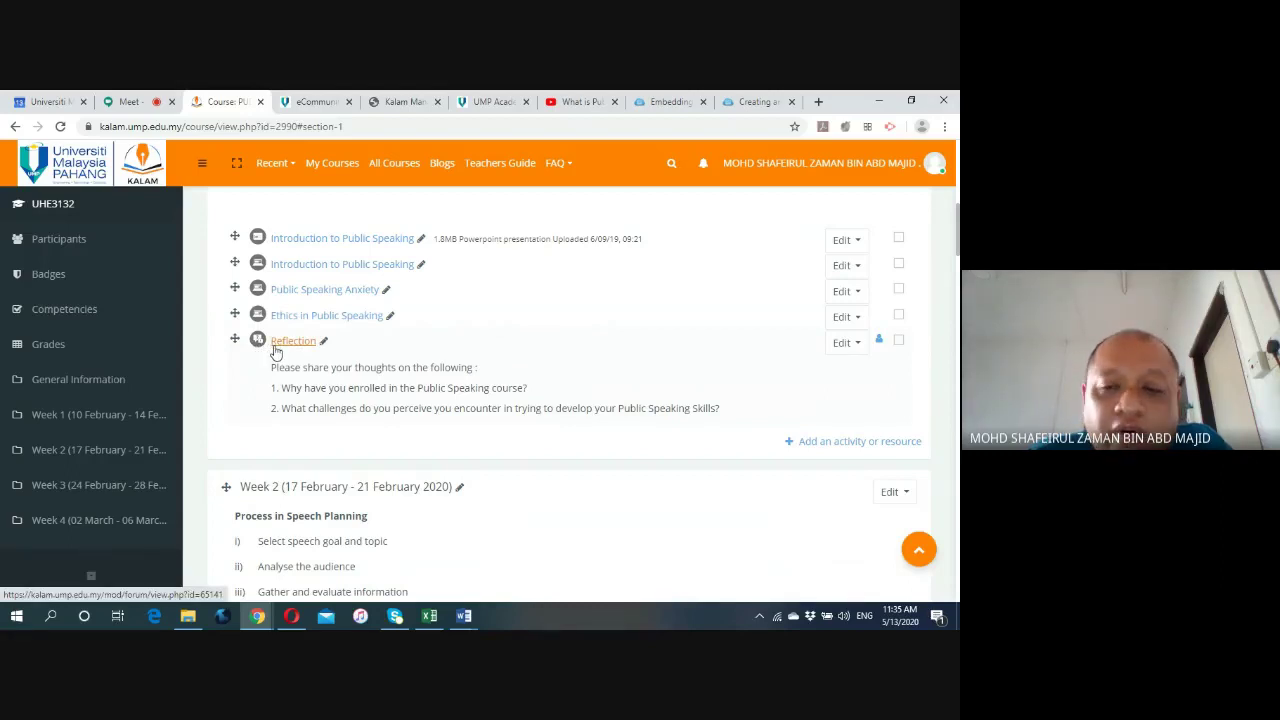
pyautogui.scroll(2, 276, 352)
pyautogui.scroll(3, 276, 352)
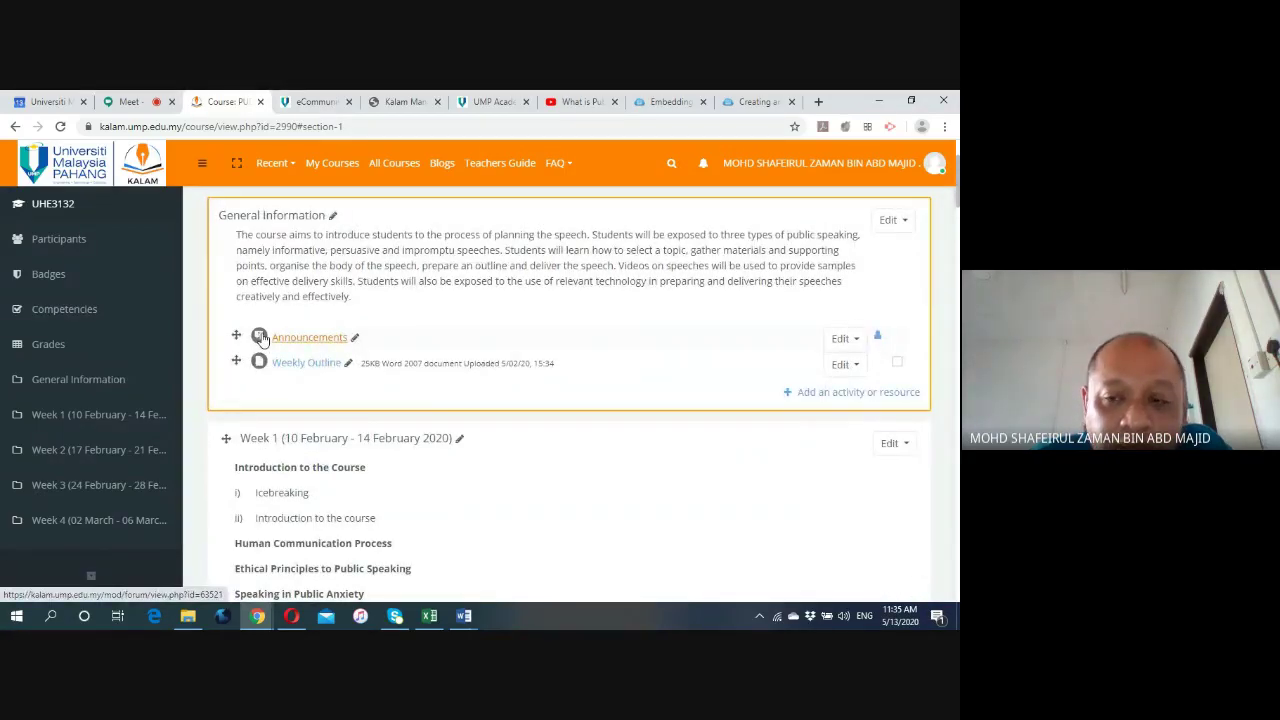
pyautogui.scroll(-3, 262, 338)
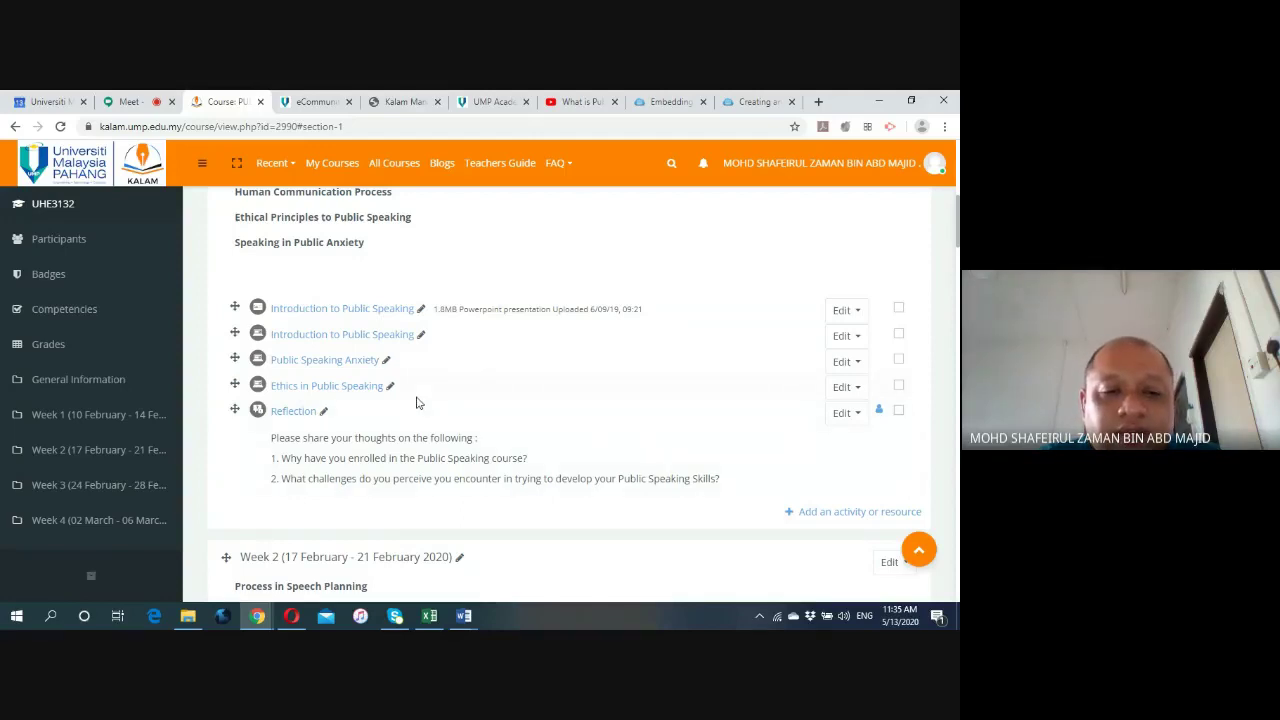
pyautogui.scroll(-1, 414, 404)
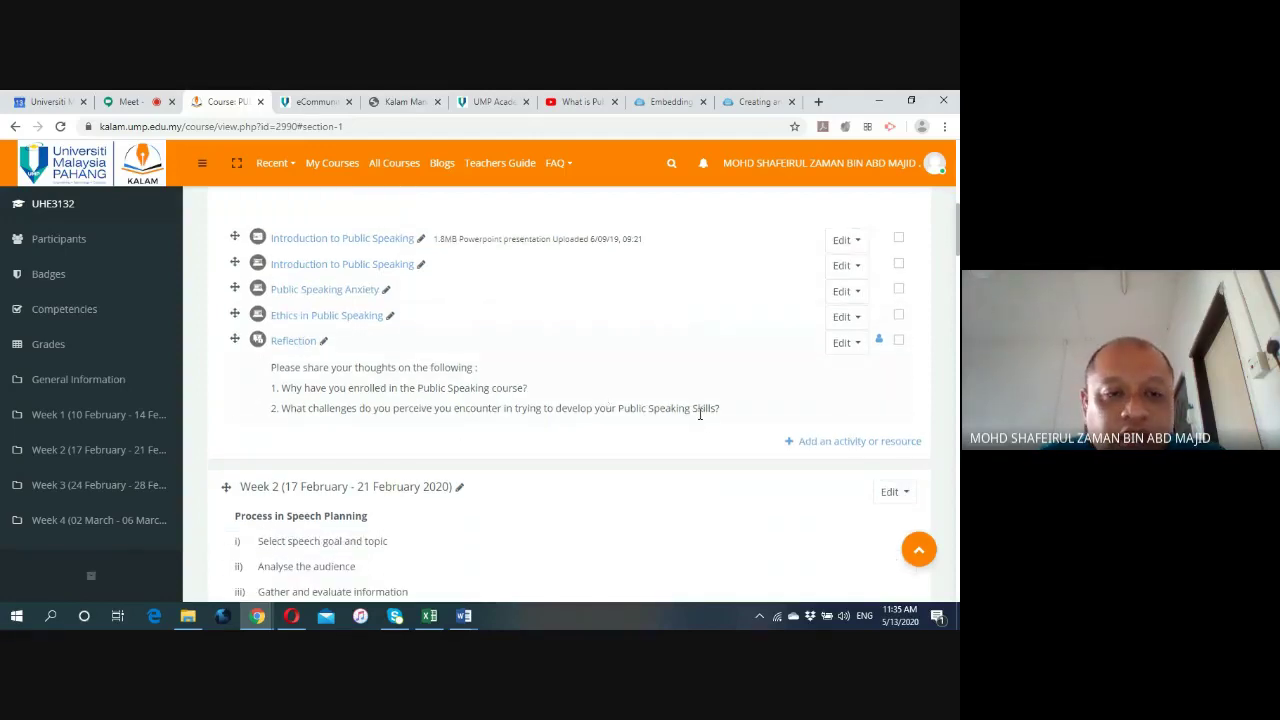
pyautogui.click(828, 443)
pyautogui.scroll(-3, 420, 346)
pyautogui.scroll(-3, 417, 348)
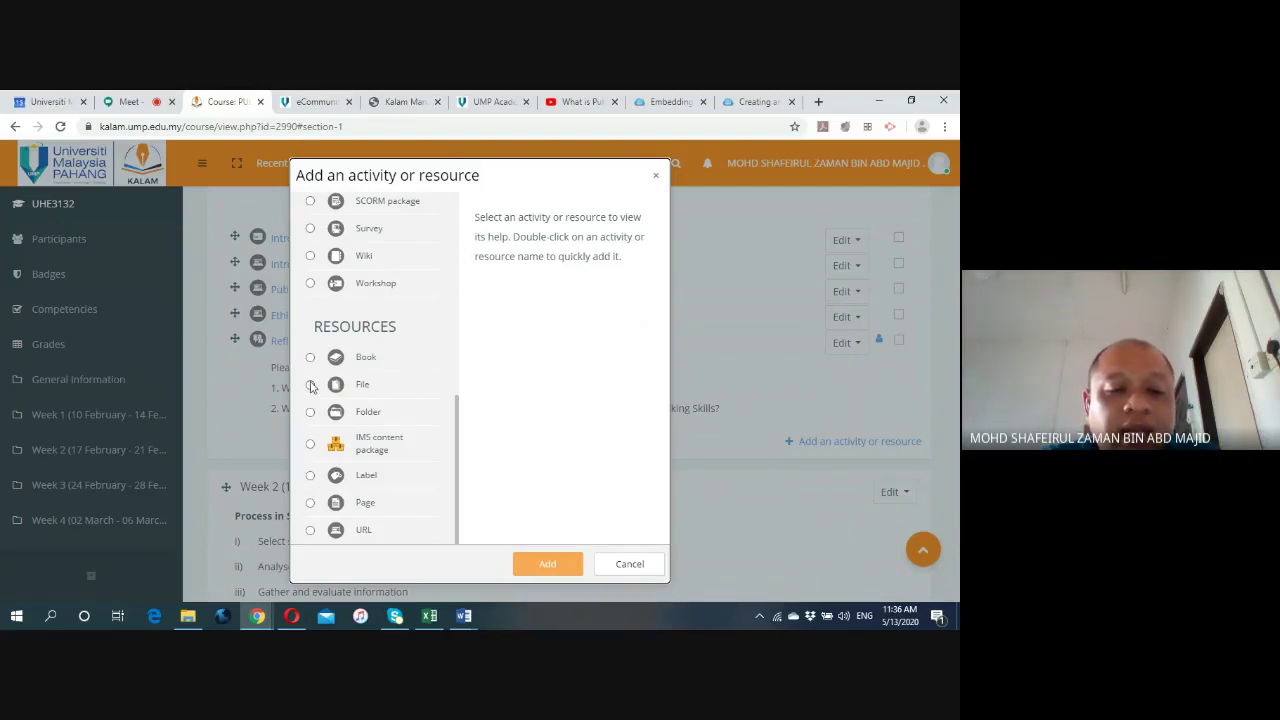
# Pick URL instead of File in the chooser and add it to Week 1.
pyautogui.click(310, 386)
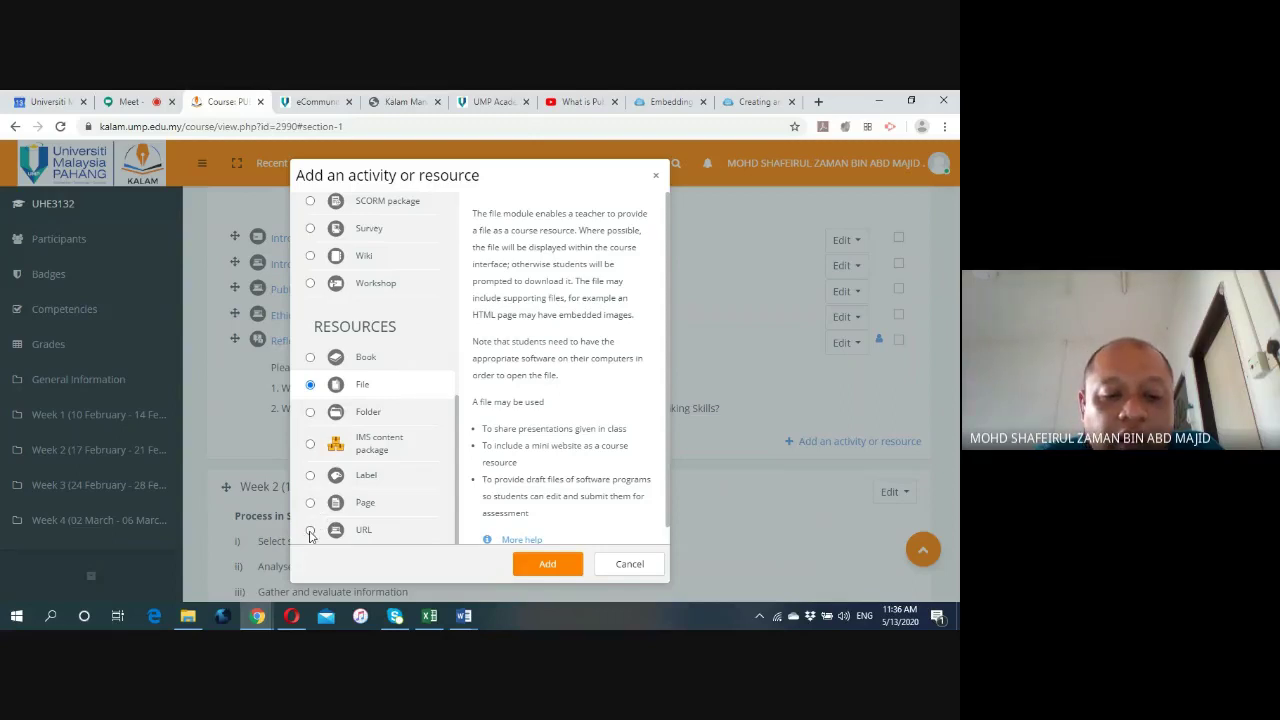
pyautogui.click(310, 531)
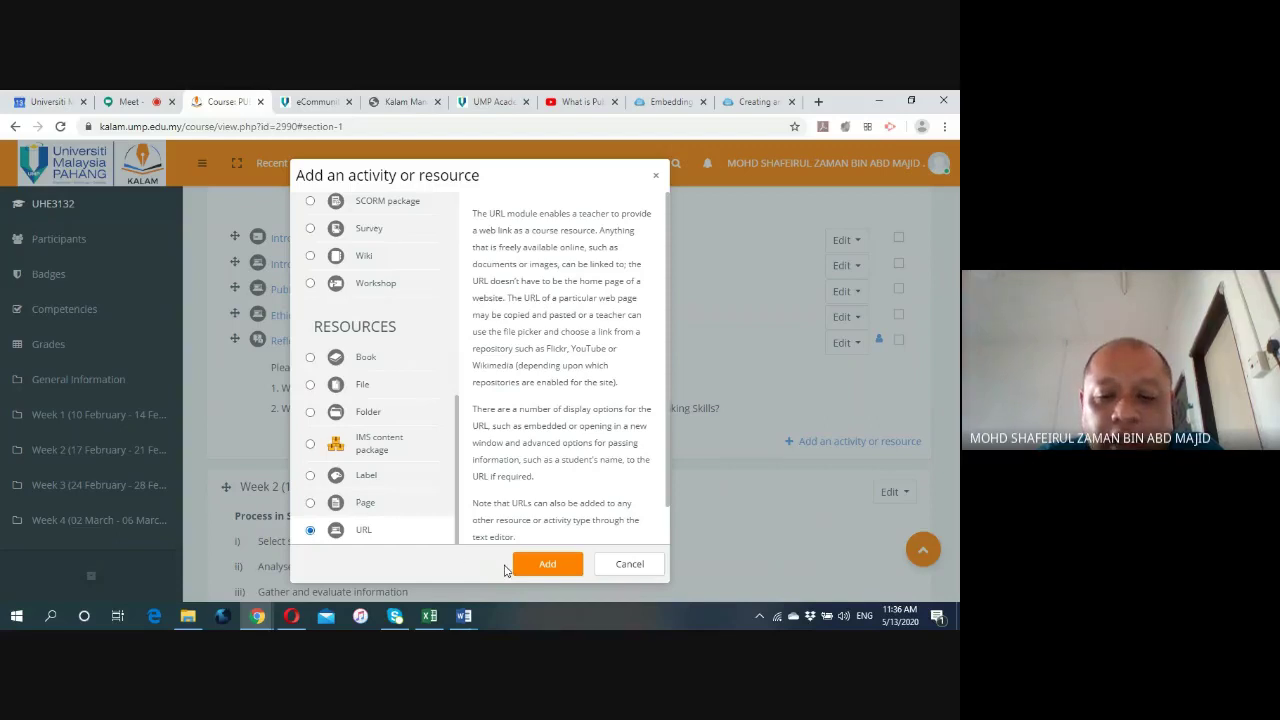
pyautogui.click(561, 566)
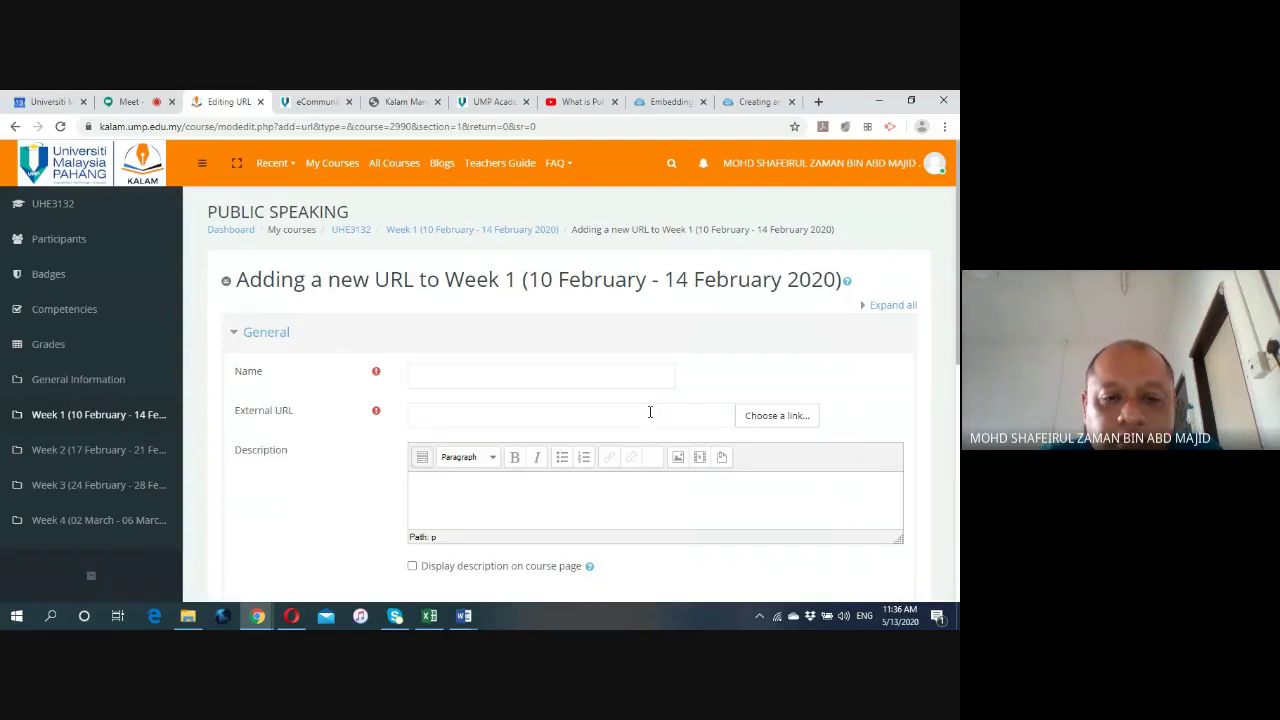
# Enter 'Introduction' as the URL resource's name.
pyautogui.click(511, 378)
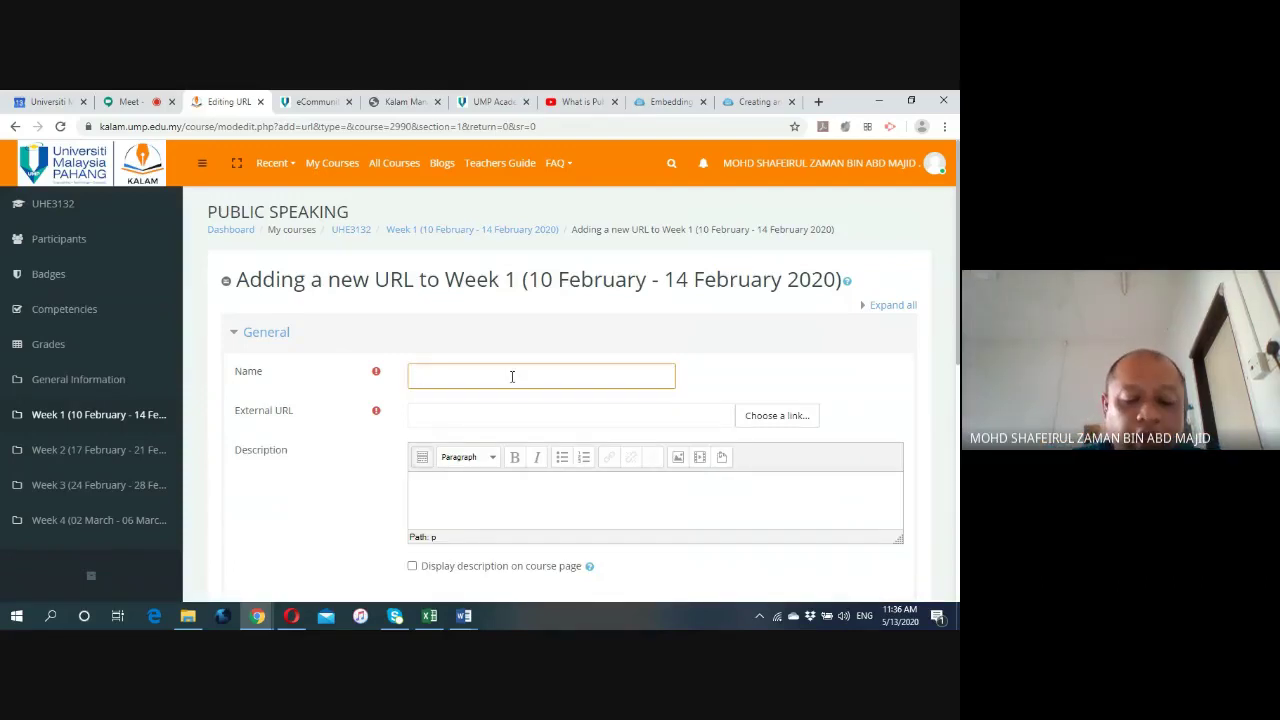
pyautogui.write('Introduction')
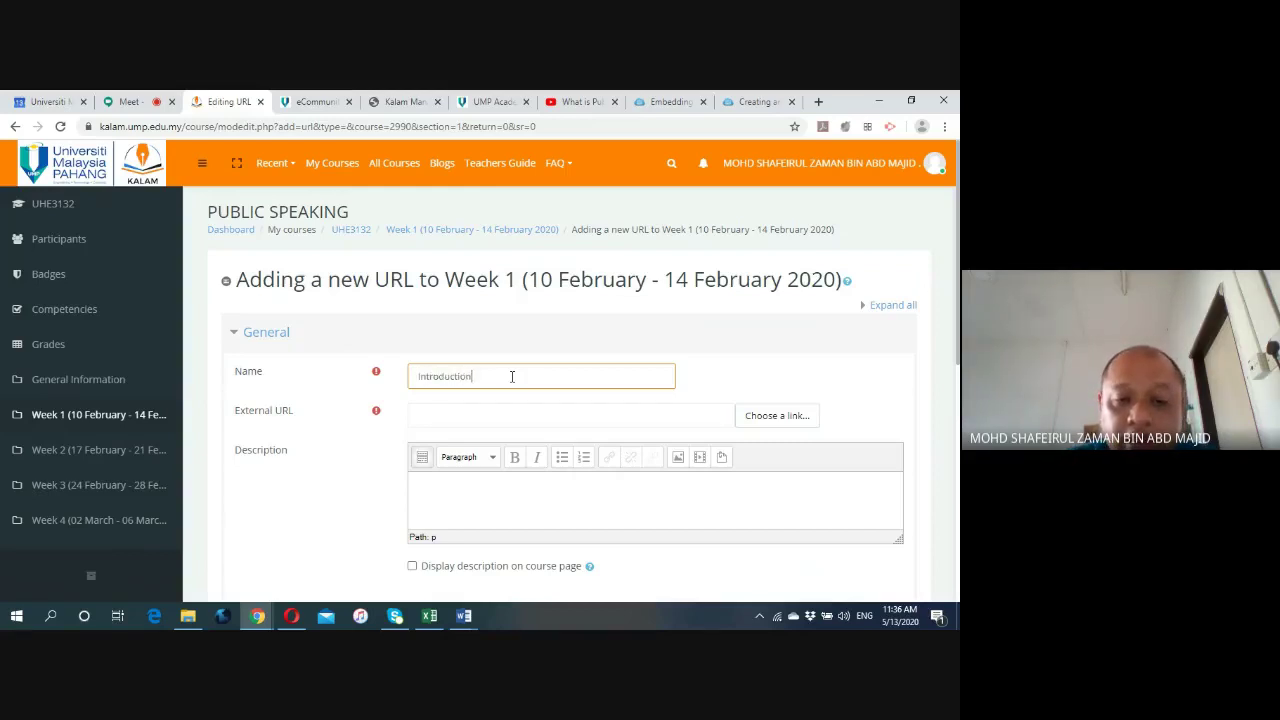
pyautogui.click(480, 414)
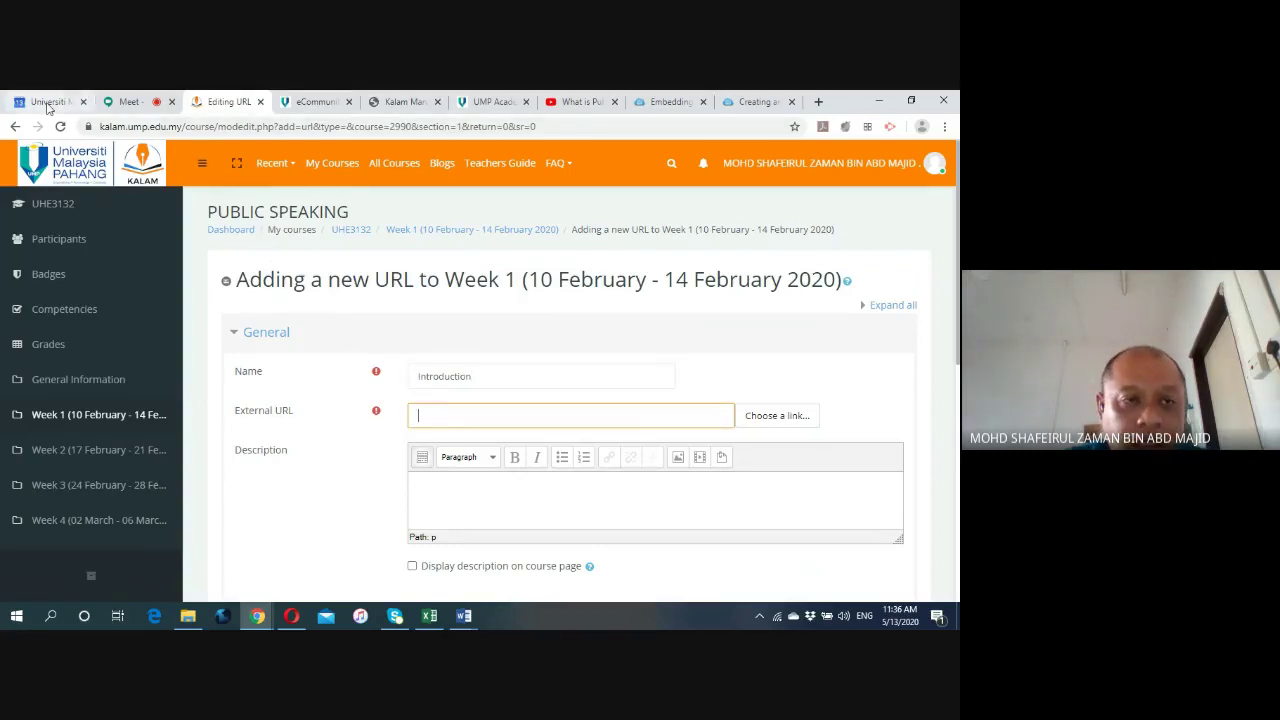
# Copy the Google Calendar event address and paste it into External URL.
pyautogui.click(48, 102)
pyautogui.click(505, 125)
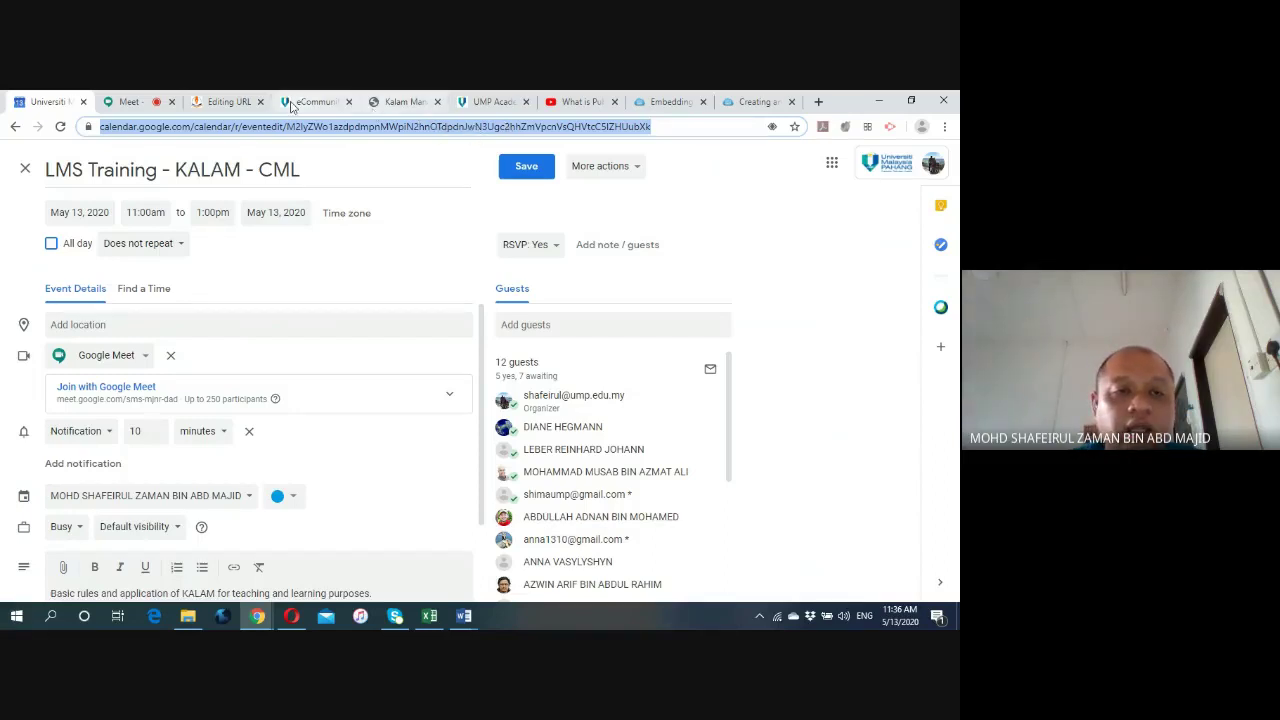
pyautogui.click(240, 102)
pyautogui.click(450, 415)
pyautogui.hotkey('ctrl', 'v')
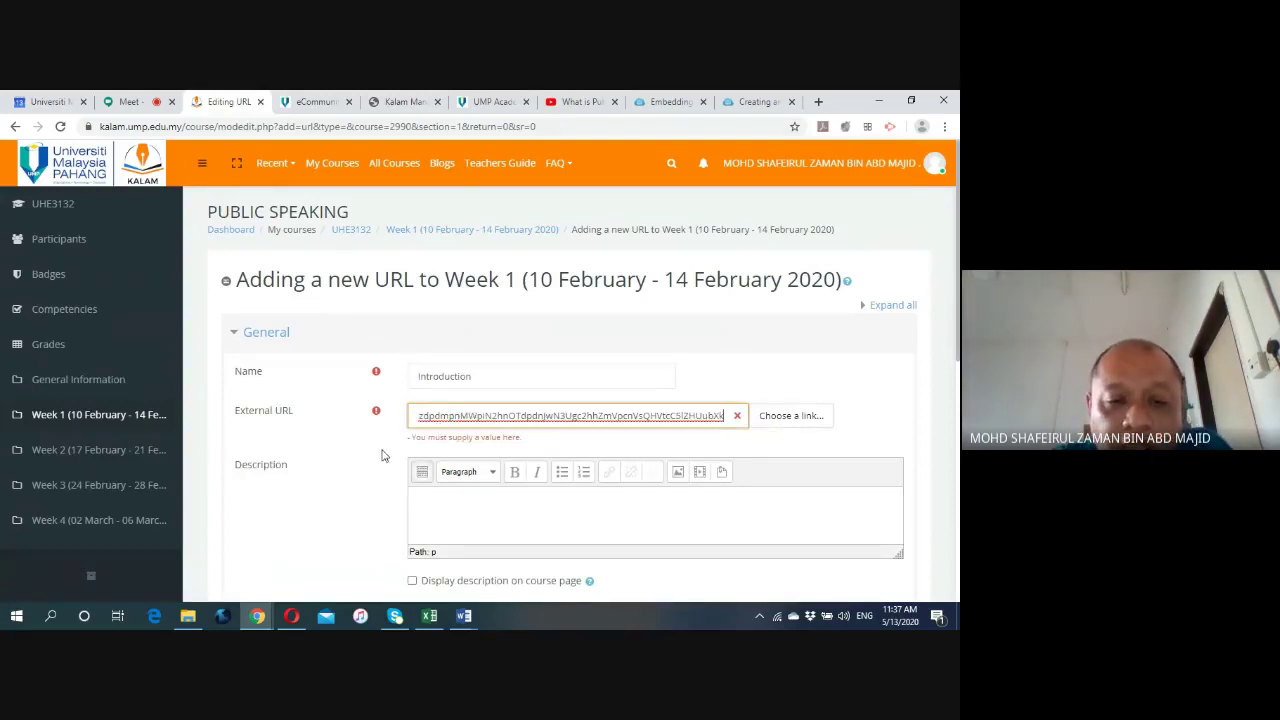
pyautogui.scroll(-2, 390, 460)
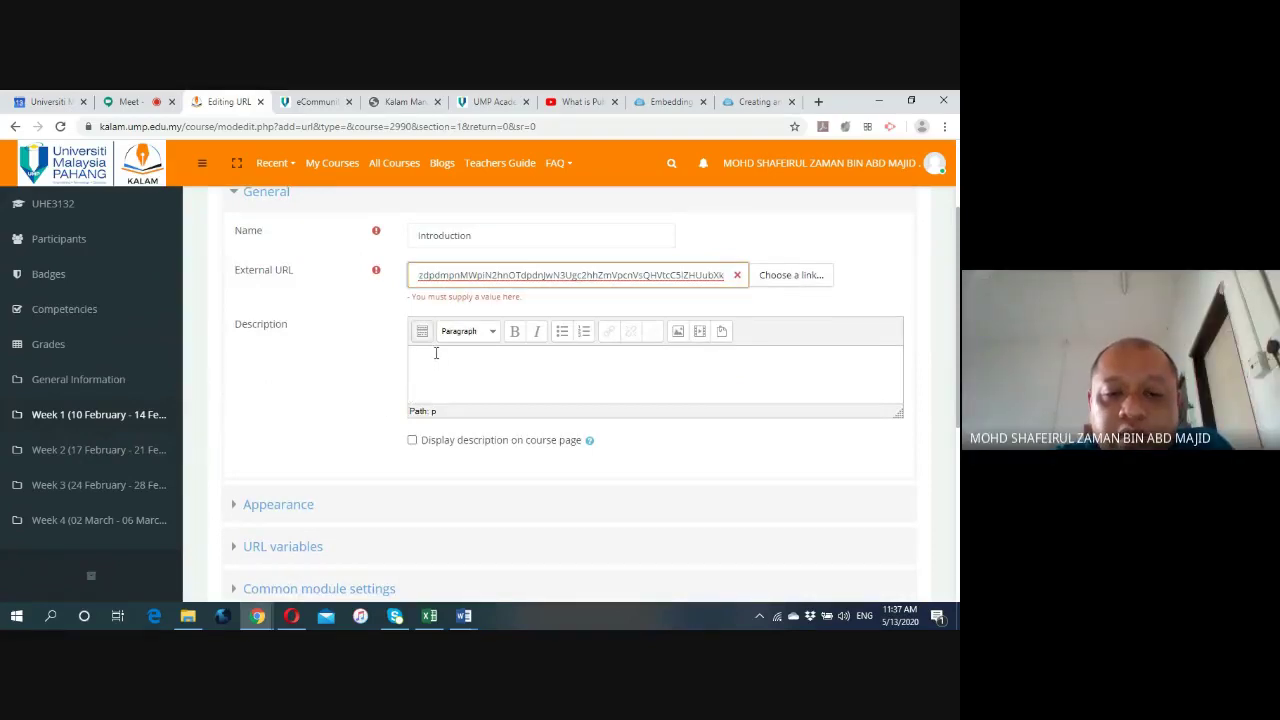
# Expand the Appearance and URL variables sections, browsing the variable list without choosing one.
pyautogui.click(436, 353)
pyautogui.scroll(-2, 245, 432)
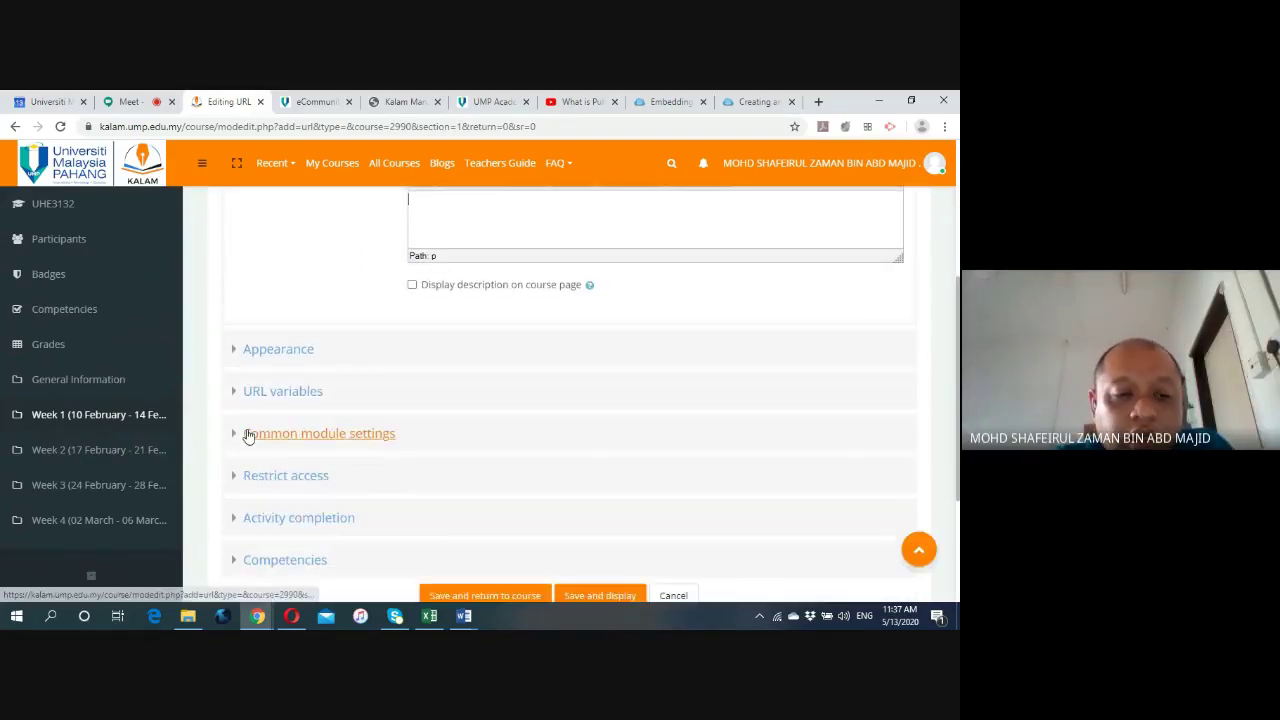
pyautogui.click(232, 348)
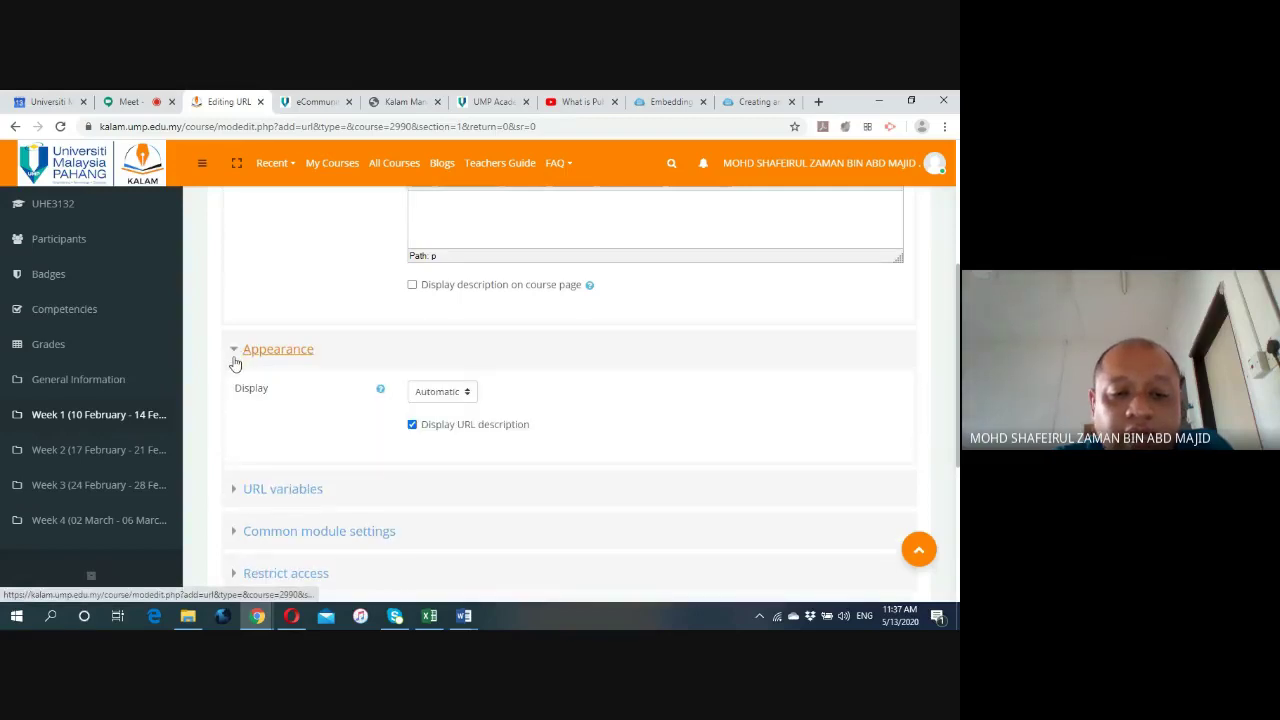
pyautogui.scroll(-1, 233, 370)
pyautogui.scroll(-1, 232, 380)
pyautogui.click(234, 419)
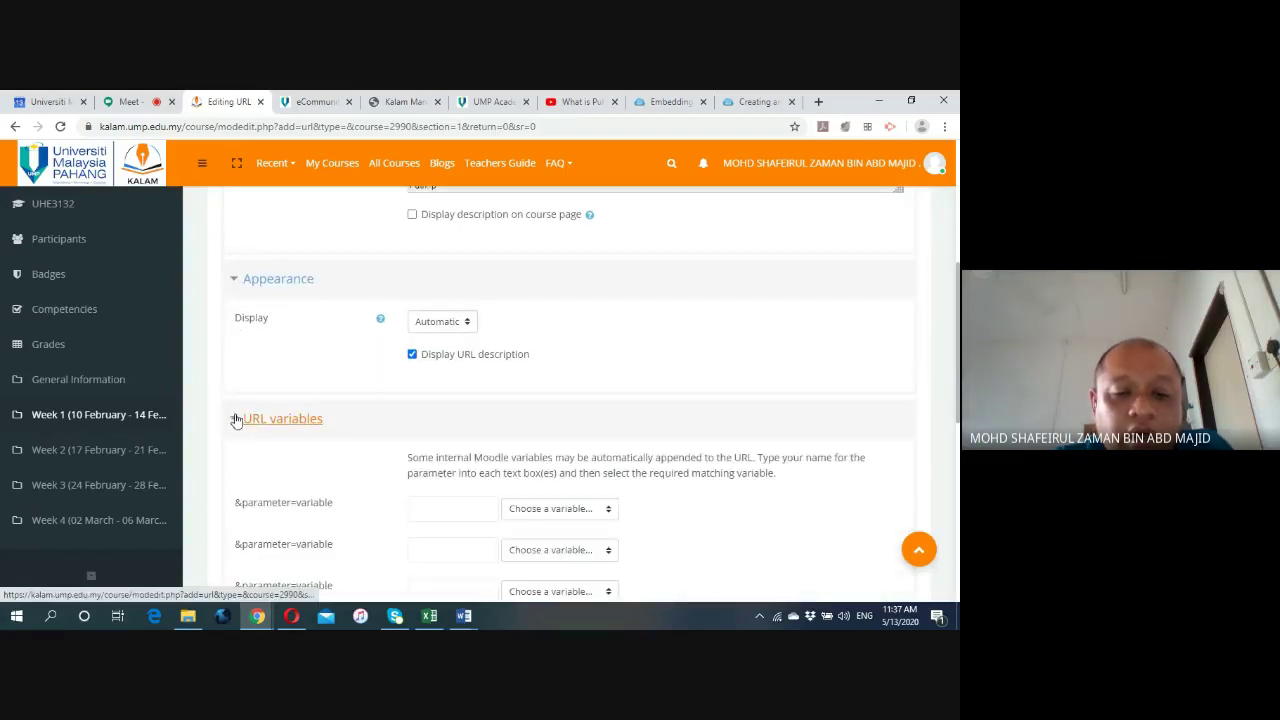
pyautogui.scroll(-3, 300, 382)
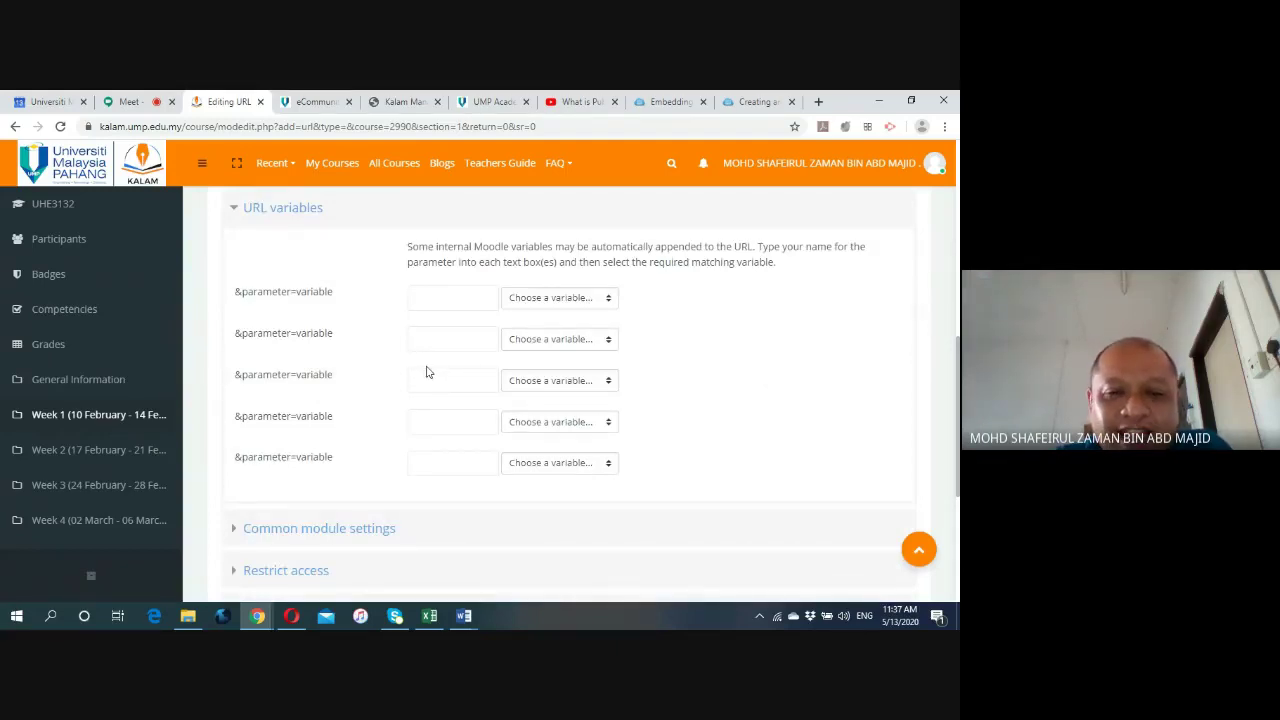
pyautogui.click(608, 298)
pyautogui.scroll(-3, 560, 390)
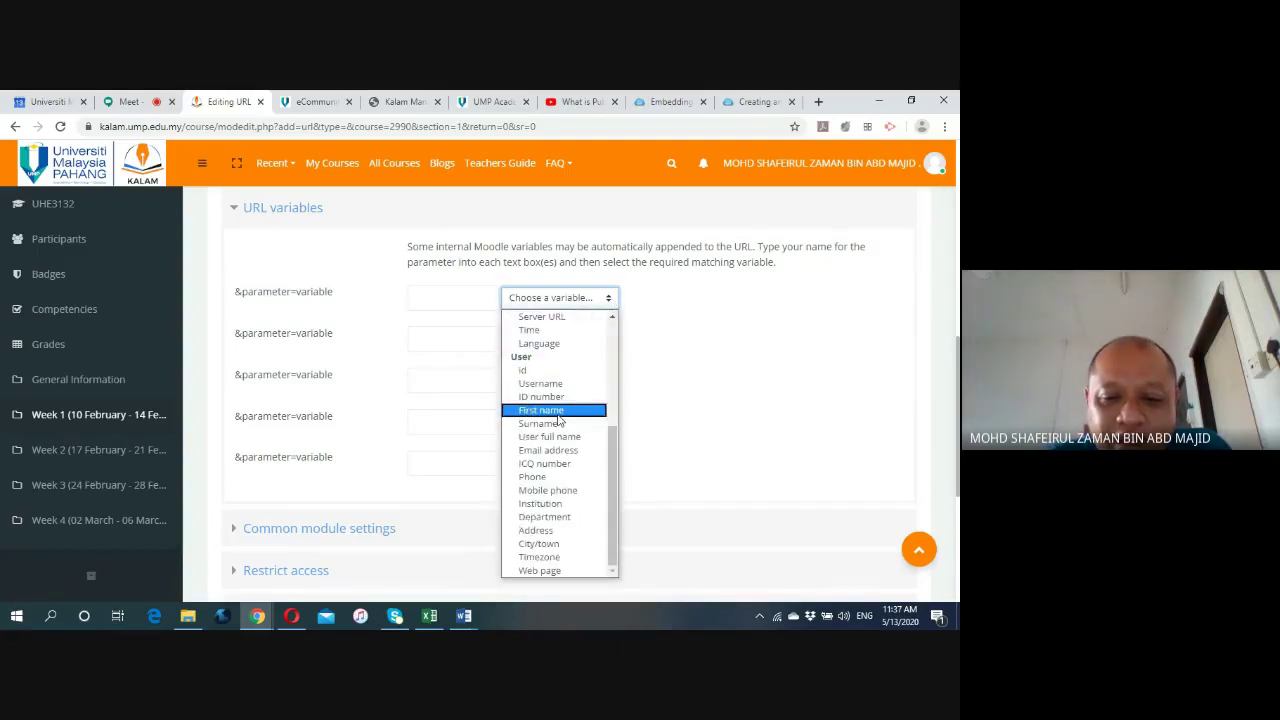
pyautogui.scroll(5, 558, 420)
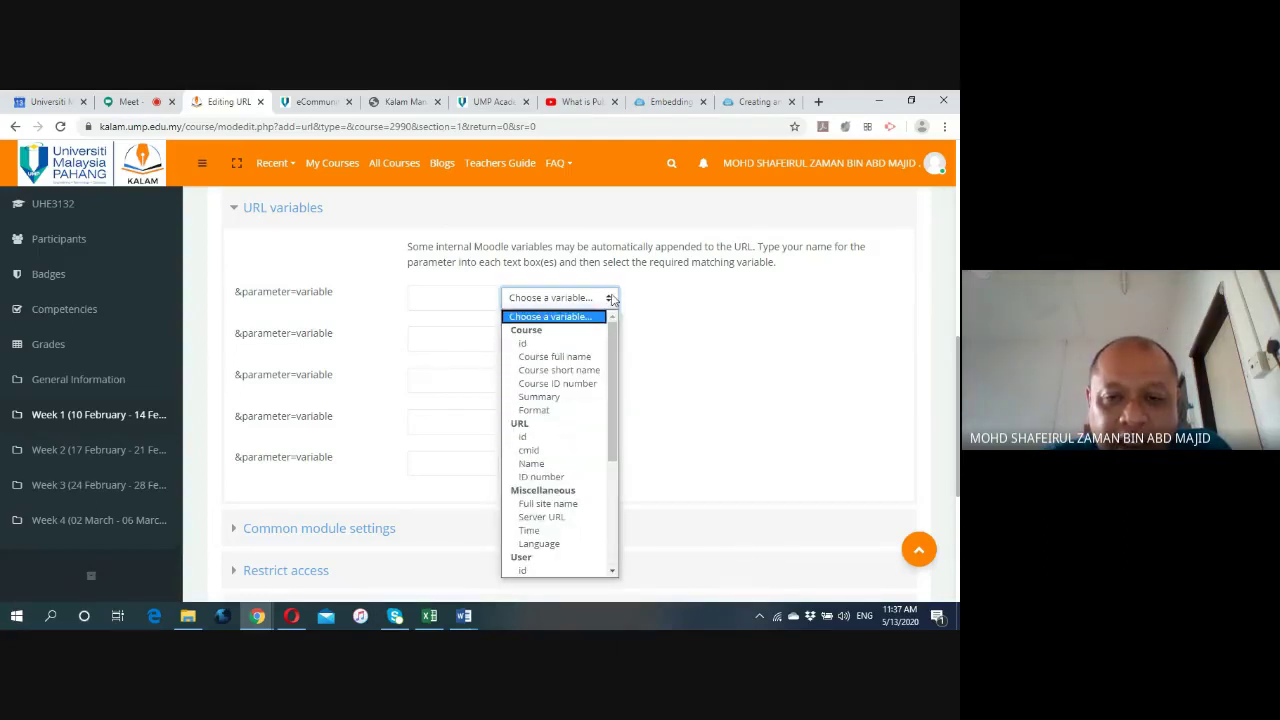
pyautogui.click(600, 316)
pyautogui.scroll(-2, 363, 389)
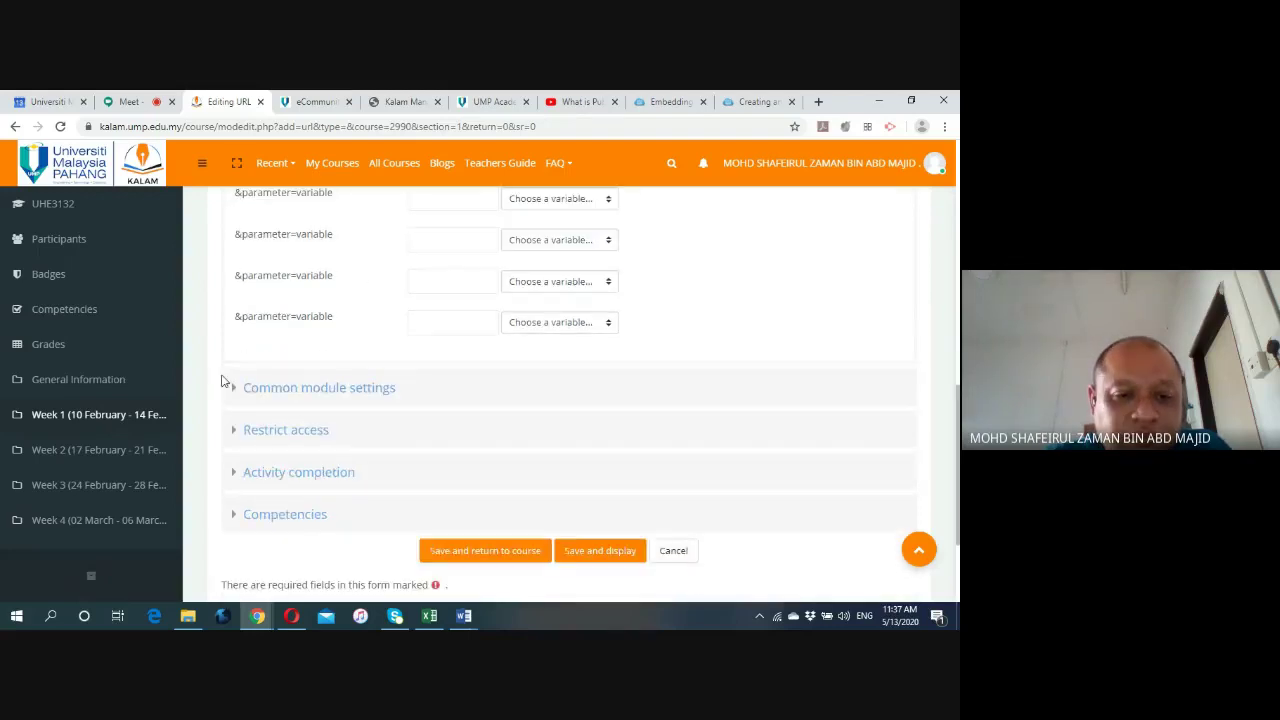
# Expand Common module settings, Restrict access, Activity completion and Competencies, keeping defaults.
pyautogui.click(234, 392)
pyautogui.scroll(-2, 234, 392)
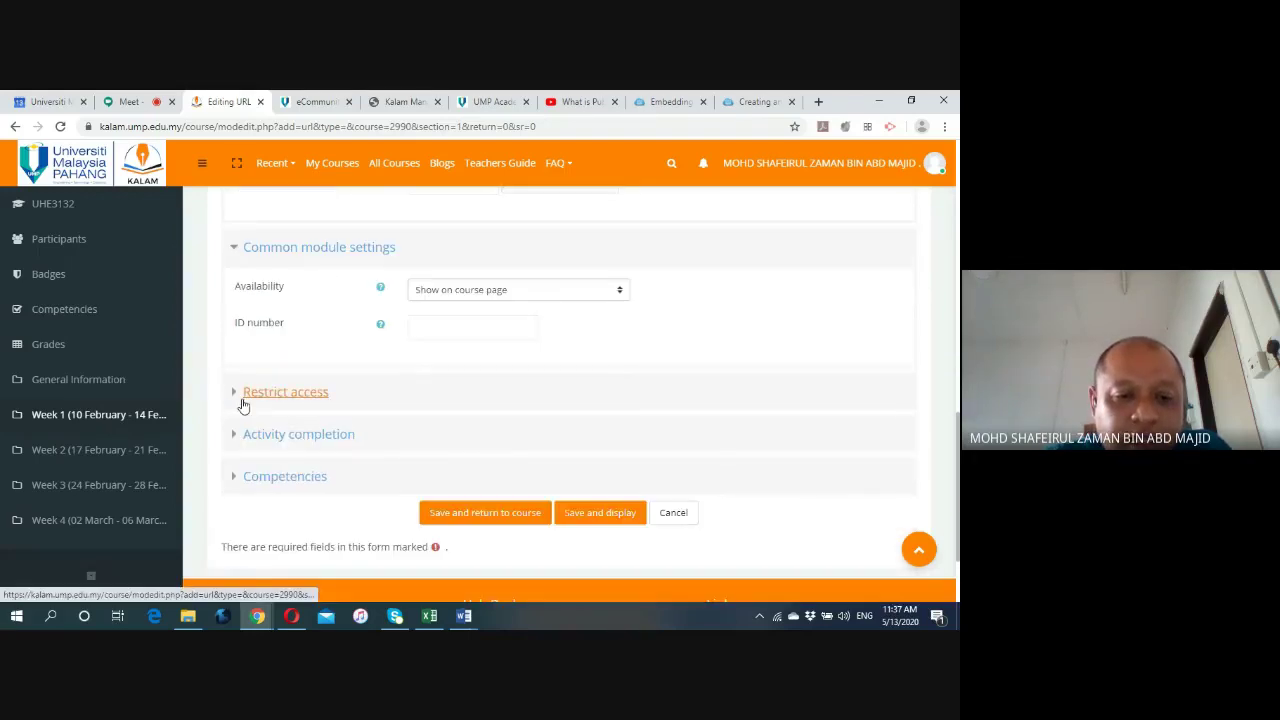
pyautogui.click(233, 395)
pyautogui.scroll(-2, 232, 396)
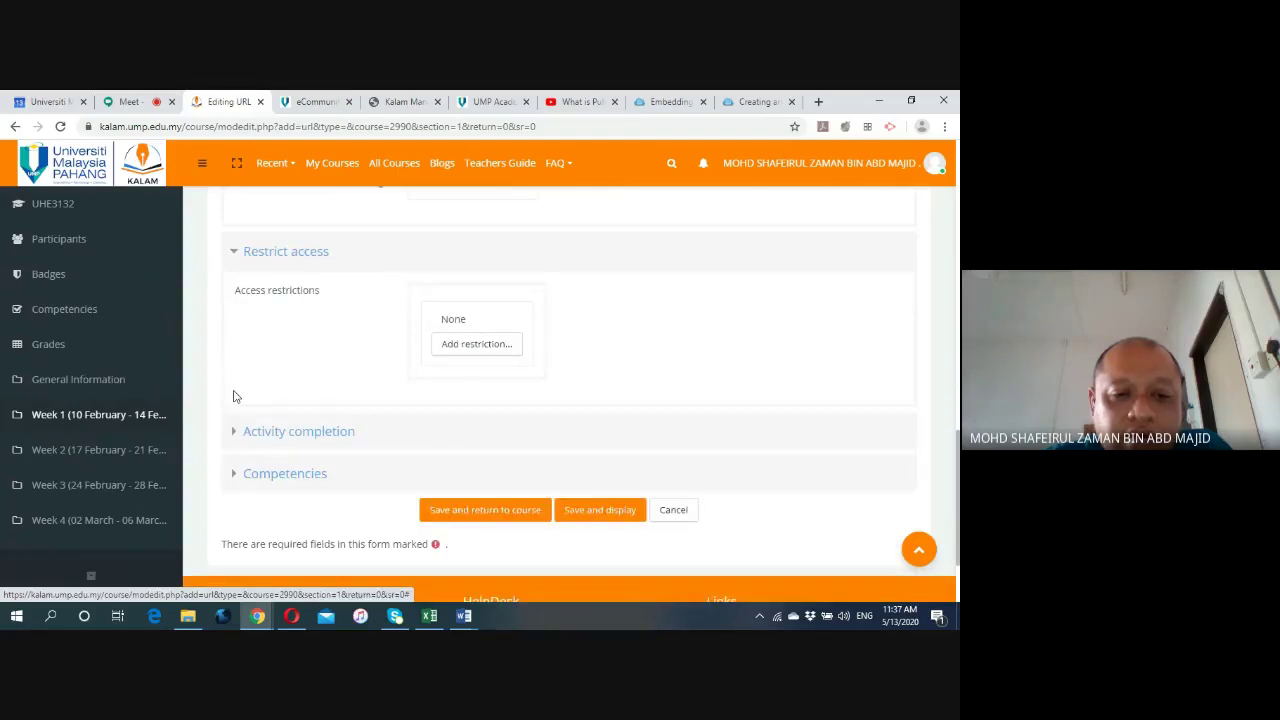
pyautogui.click(235, 433)
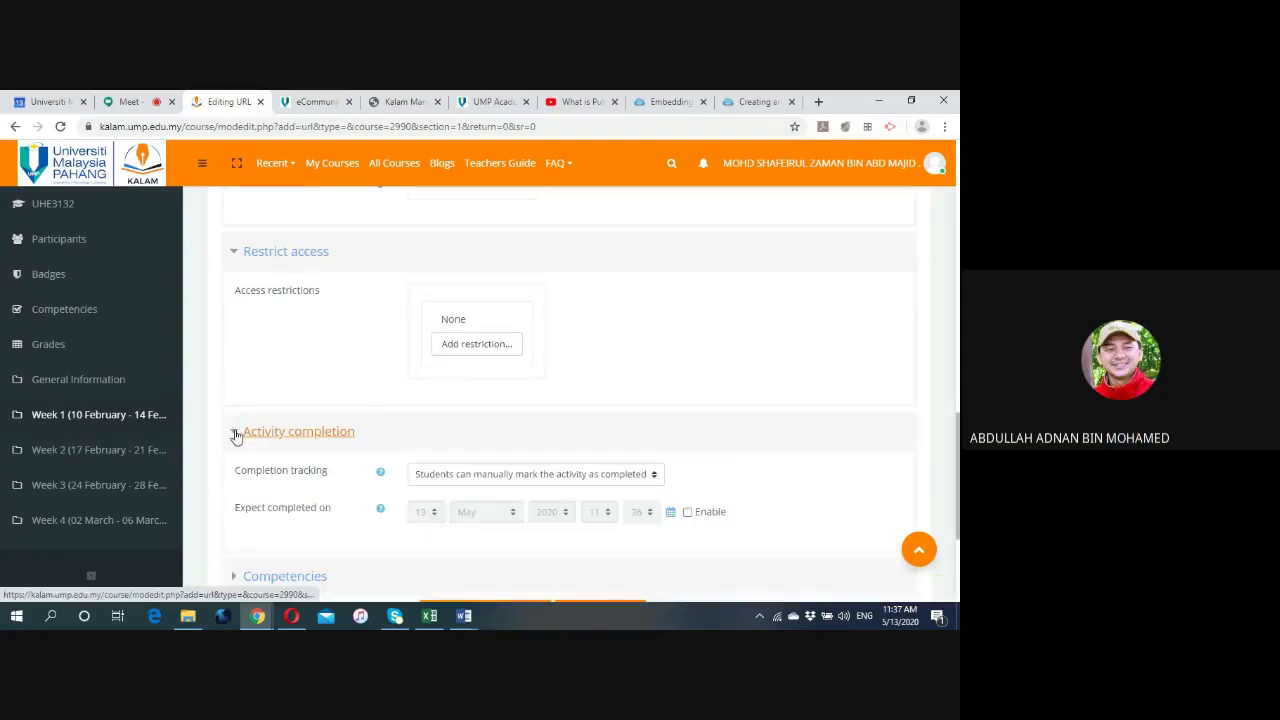
pyautogui.scroll(-2, 235, 435)
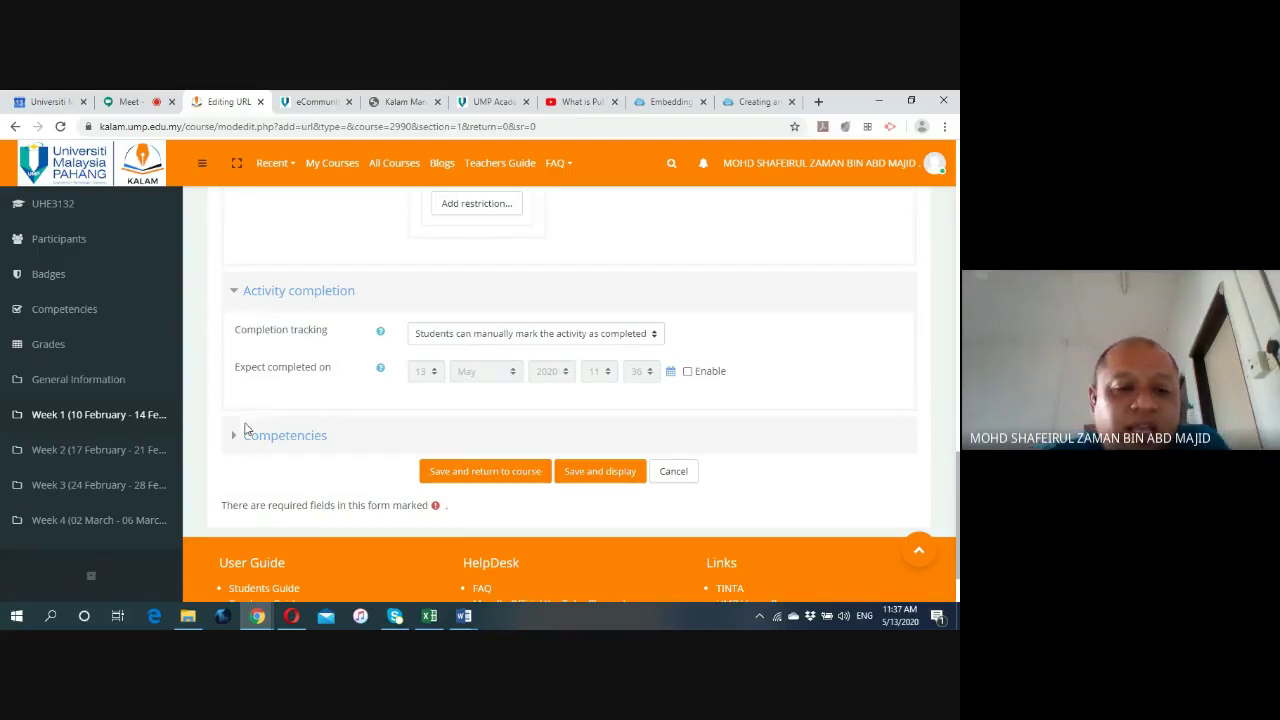
pyautogui.click(235, 436)
pyautogui.scroll(-2, 337, 452)
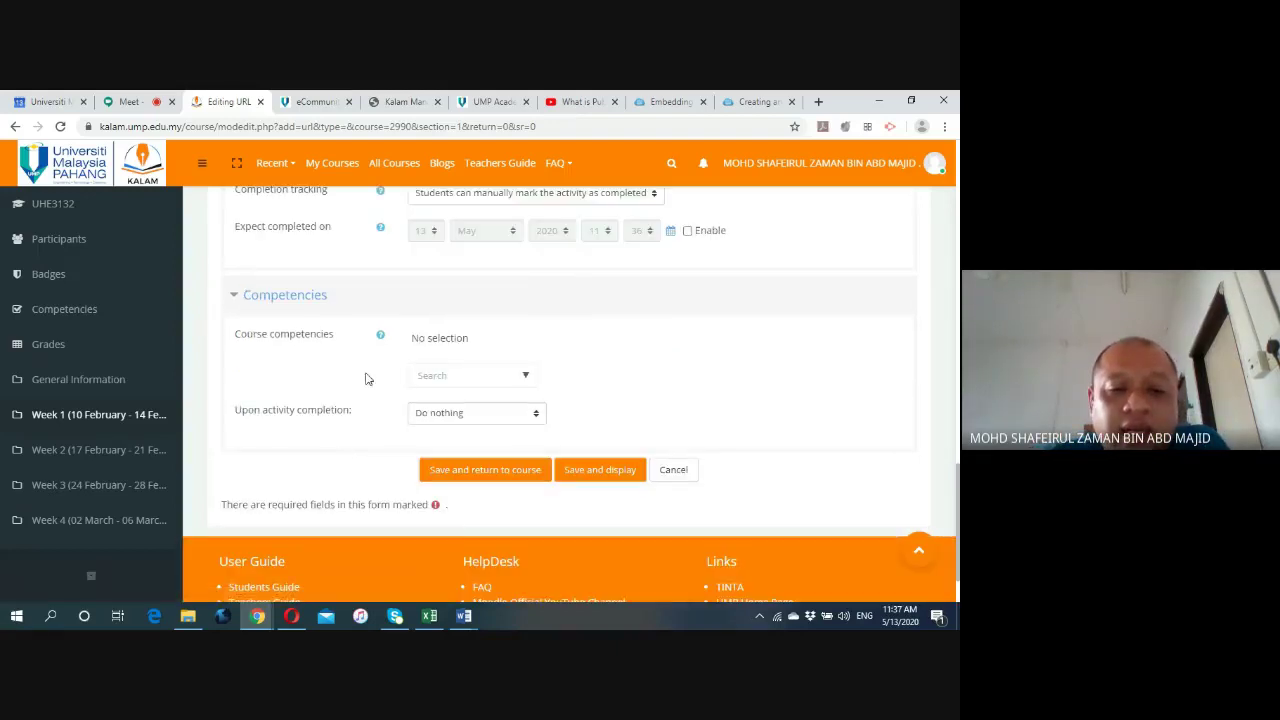
# Save and display the Introduction link, return to Week 1, and open it.
pyautogui.click(609, 471)
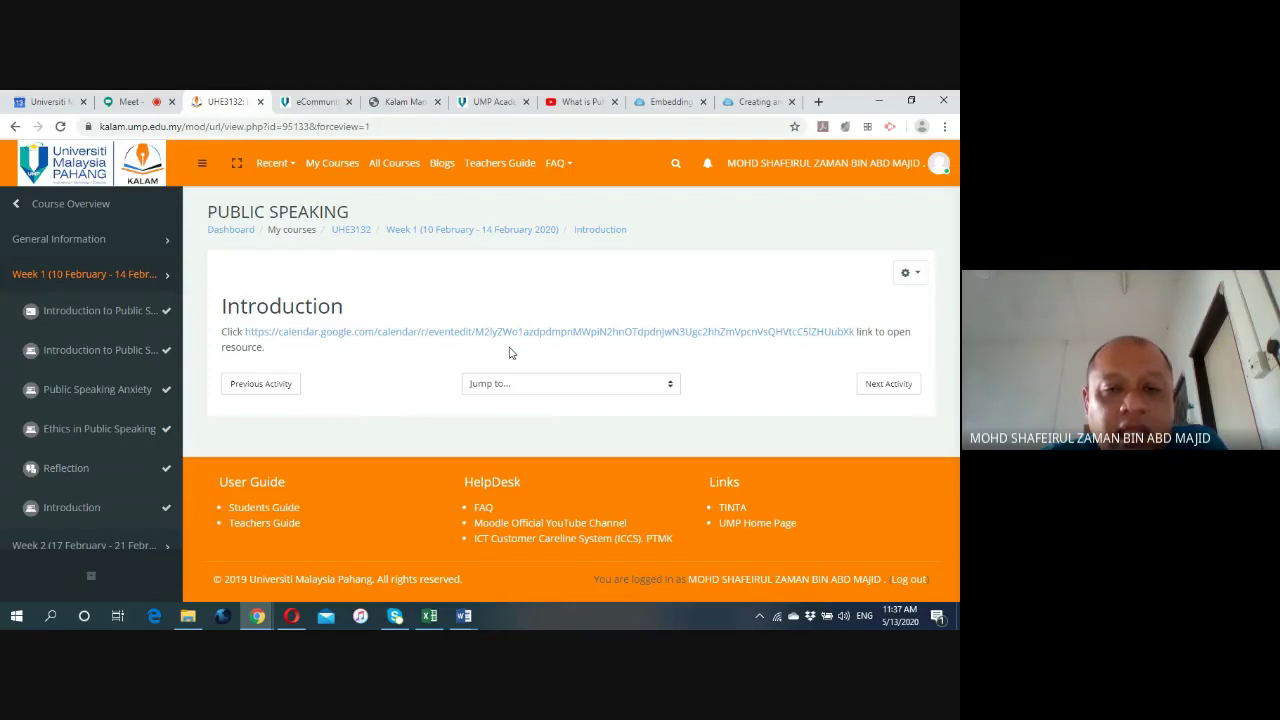
pyautogui.click(464, 233)
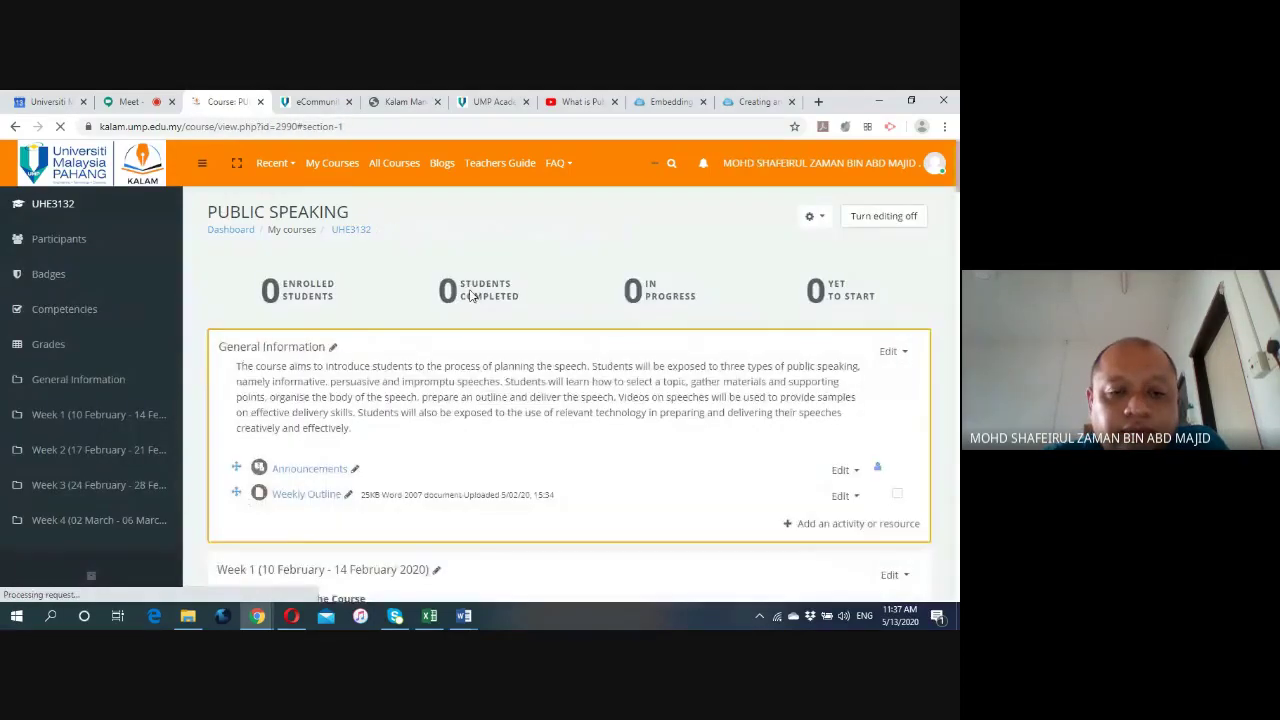
pyautogui.scroll(-2, 473, 296)
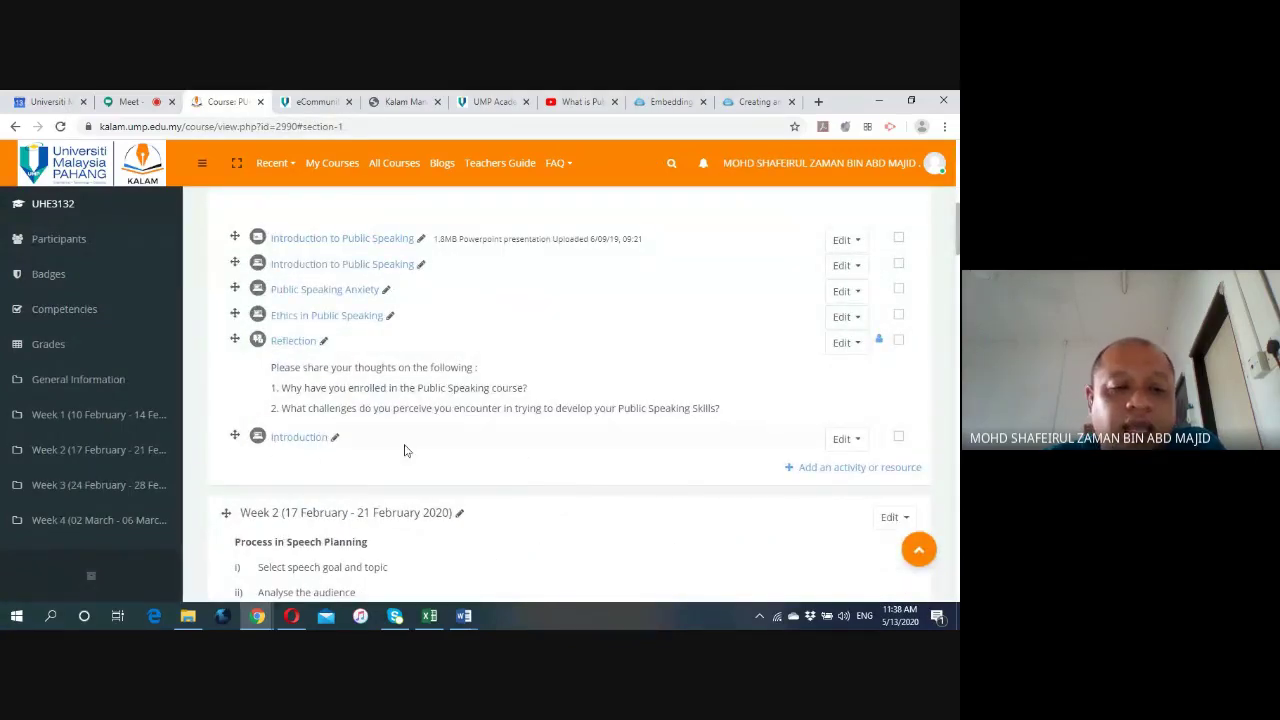
pyautogui.click(309, 444)
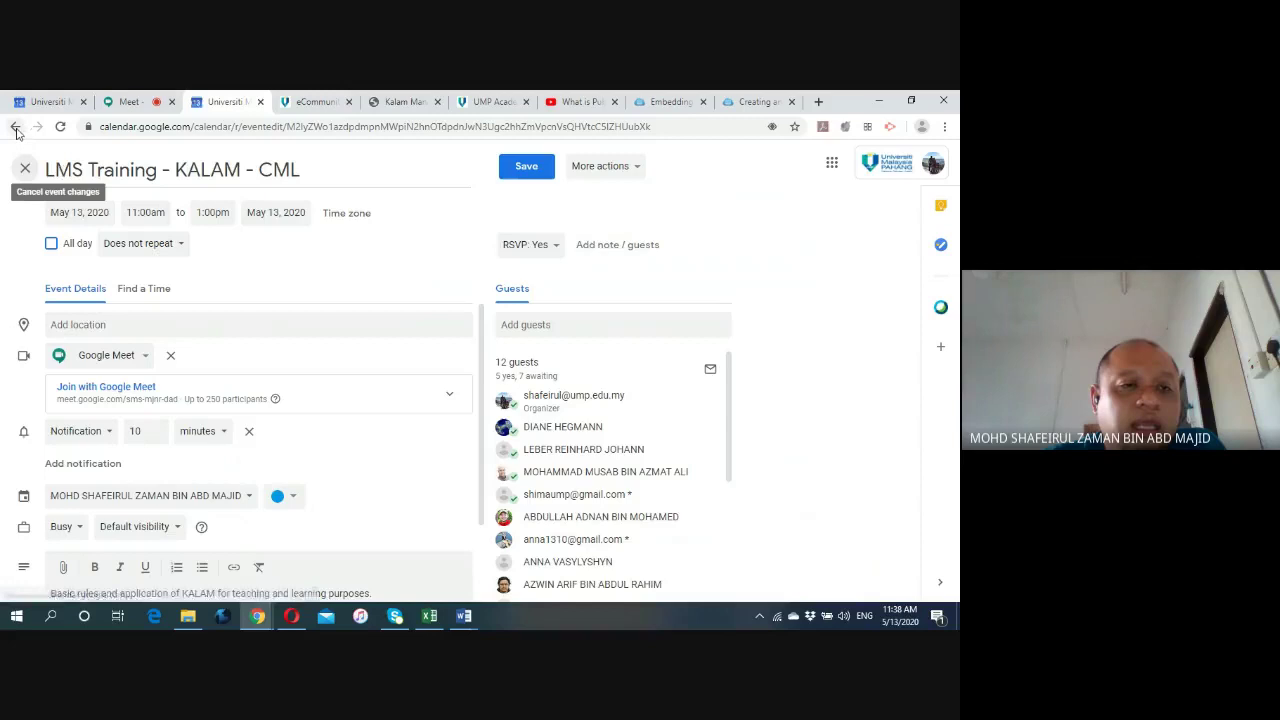
pyautogui.click(15, 127)
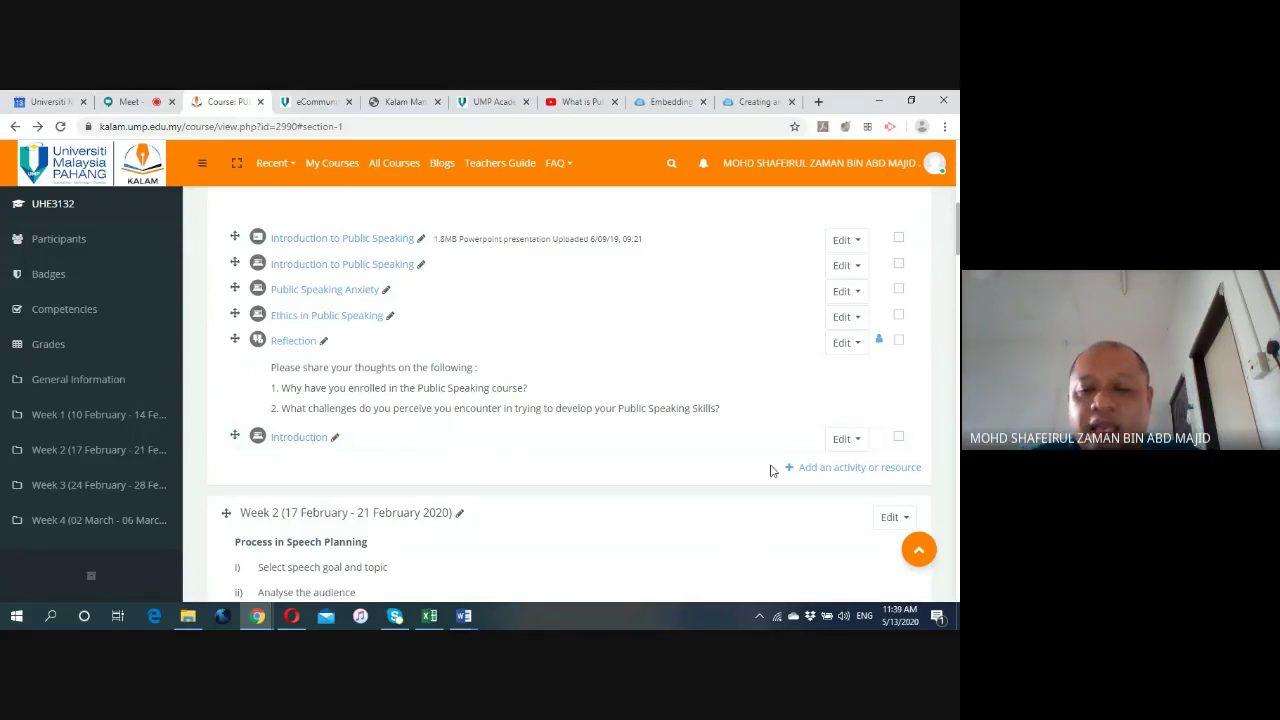
# Choose Page from the activity chooser to add to Week 1.
pyautogui.click(822, 470)
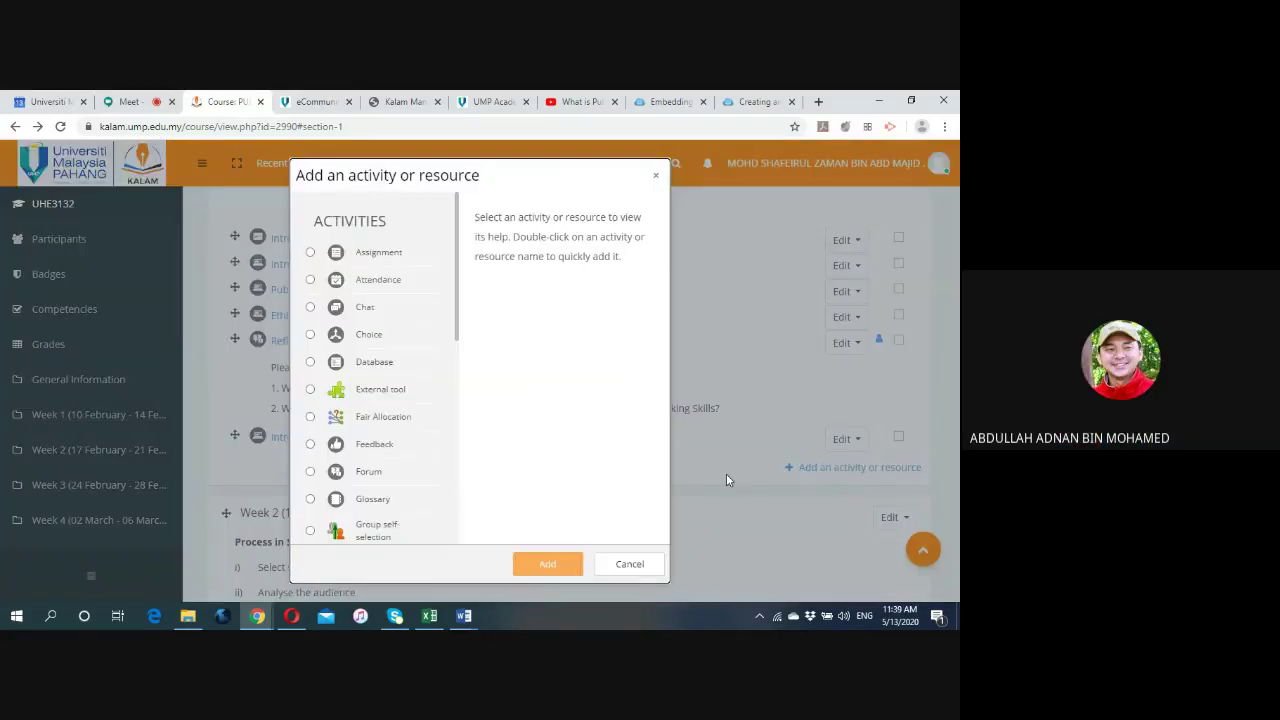
pyautogui.scroll(-6, 408, 390)
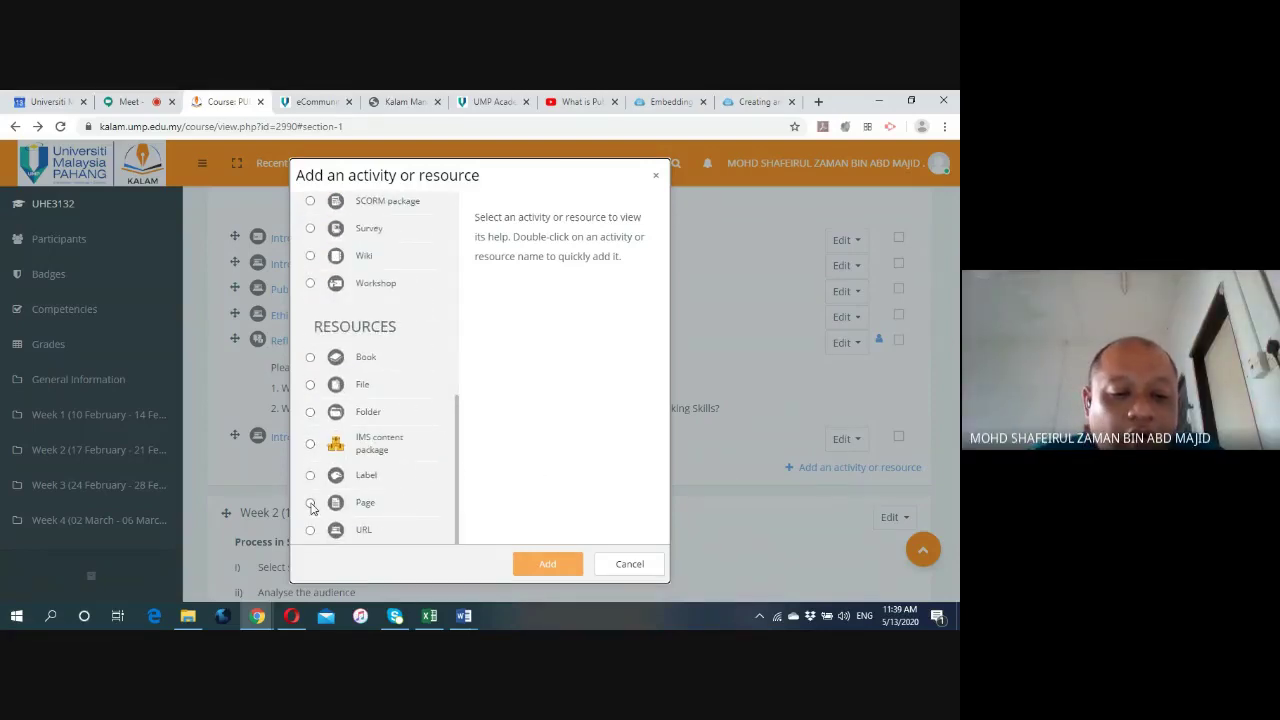
pyautogui.click(310, 503)
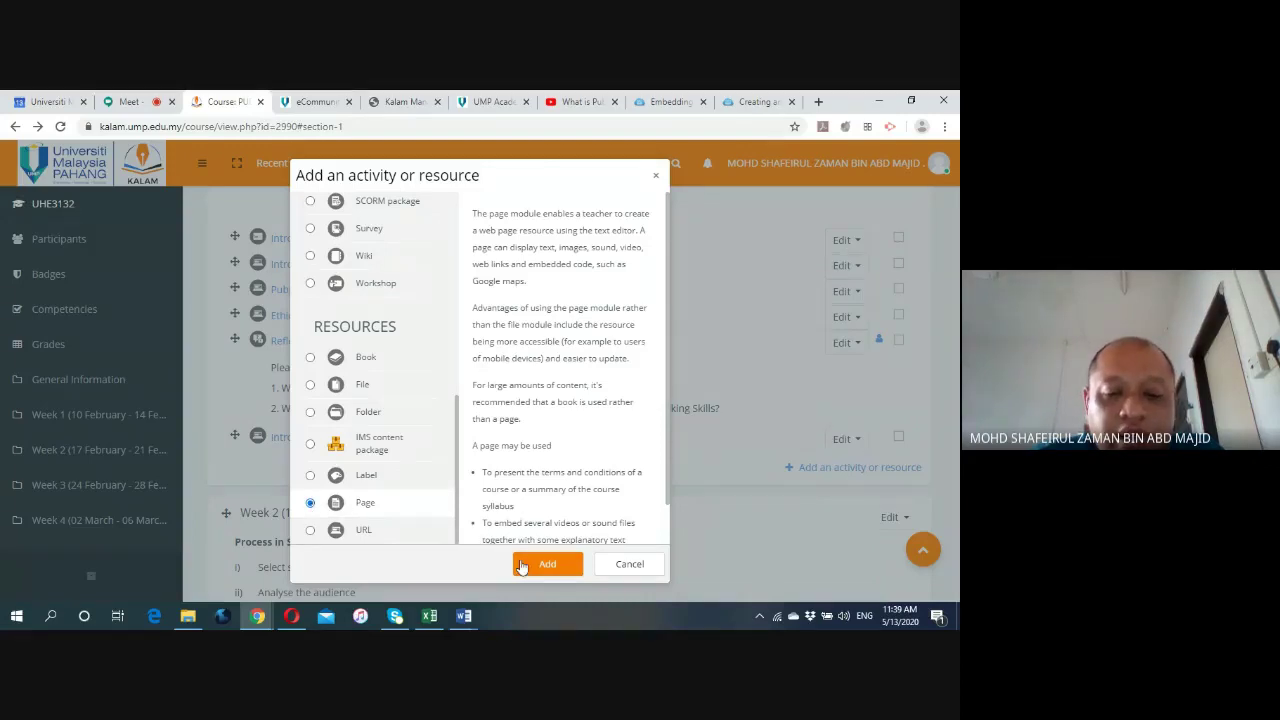
pyautogui.click(530, 562)
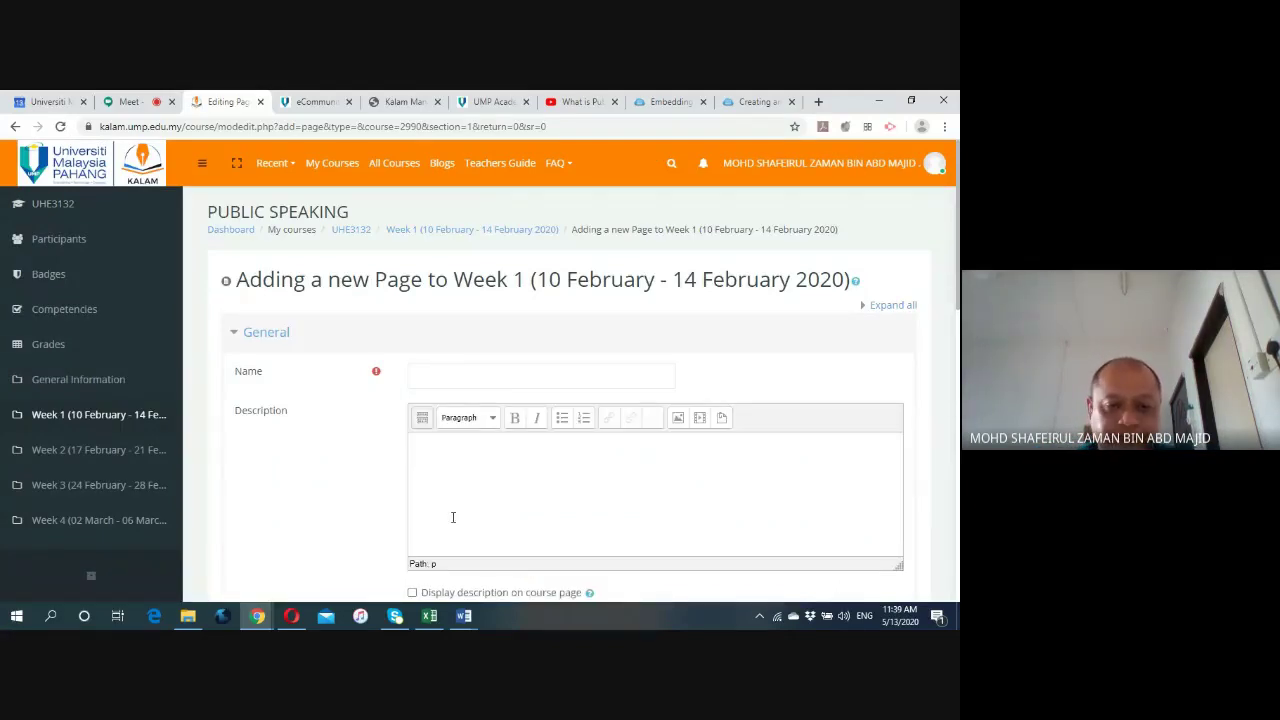
# Name the new page 'What is public speaking'.
pyautogui.click(420, 377)
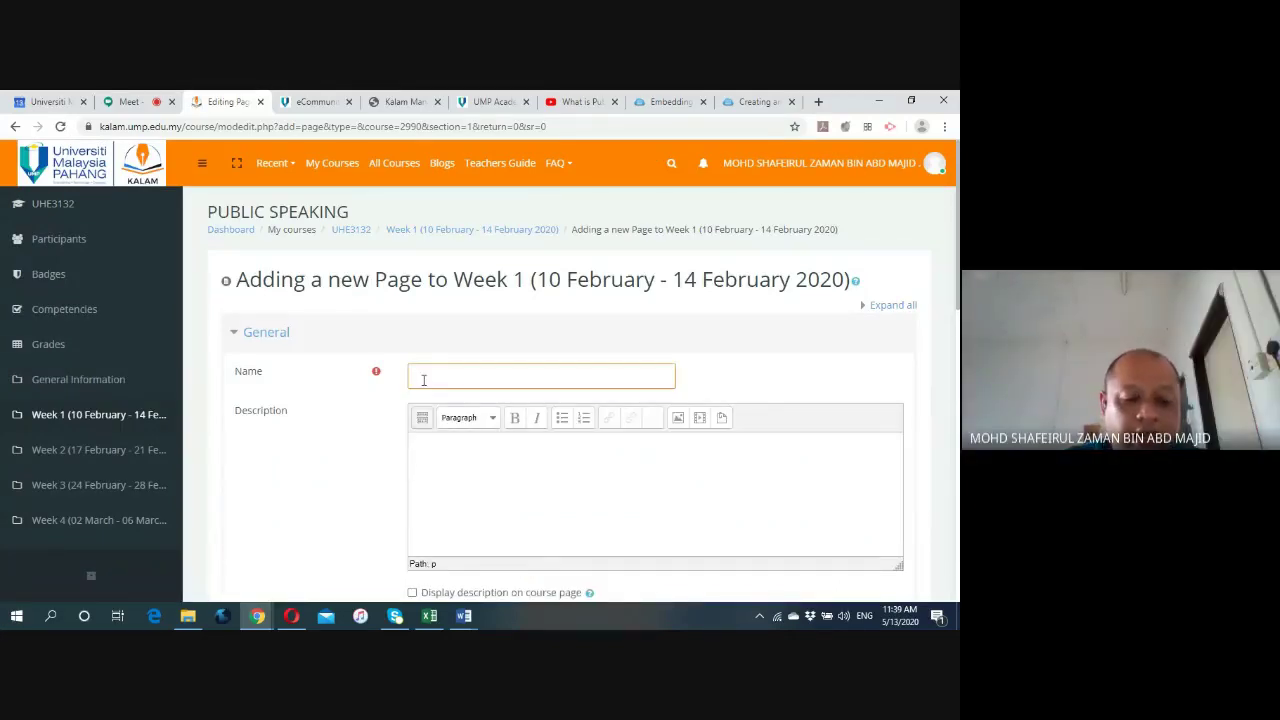
pyautogui.write('What')
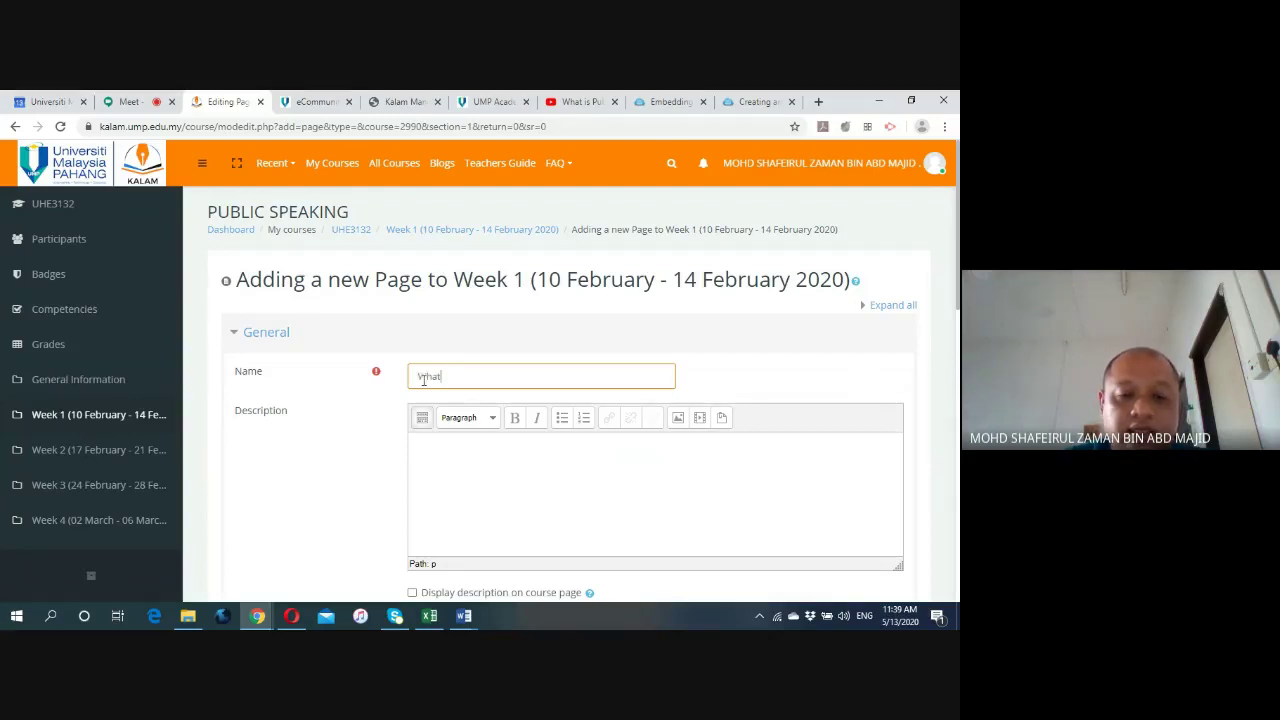
pyautogui.write(' is public speaking')
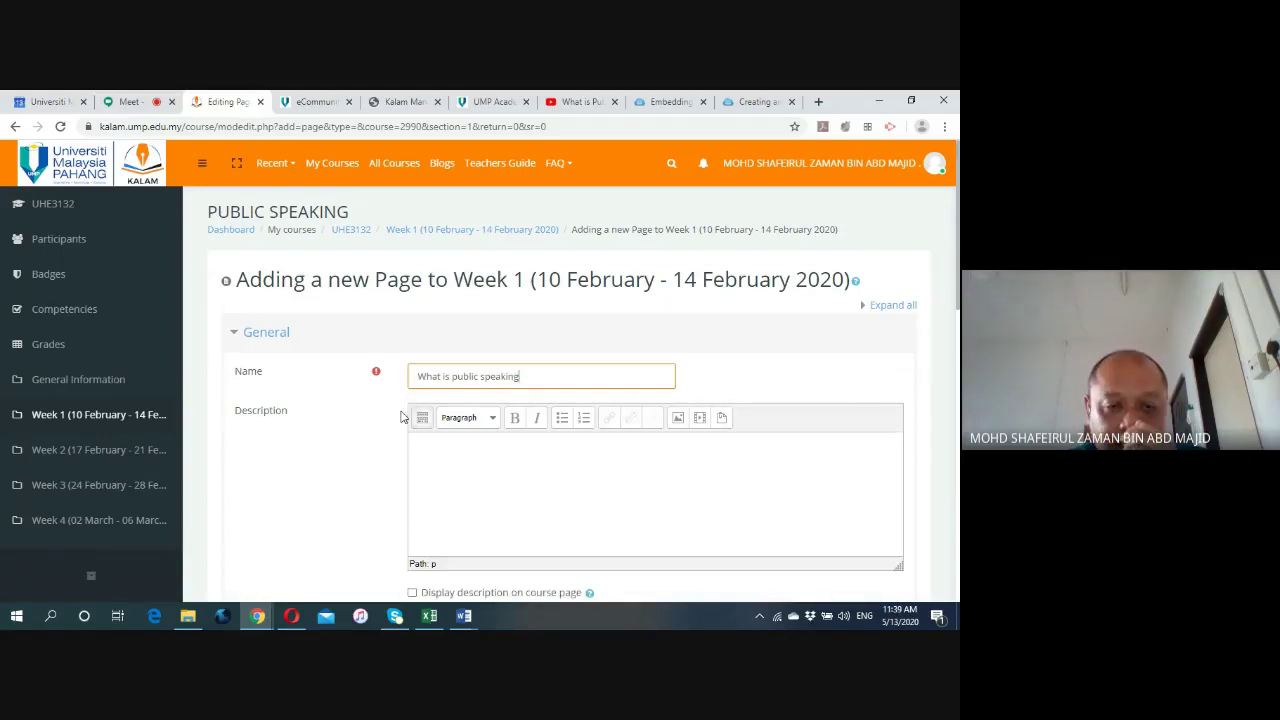
pyautogui.scroll(-3, 405, 414)
pyautogui.click(435, 303)
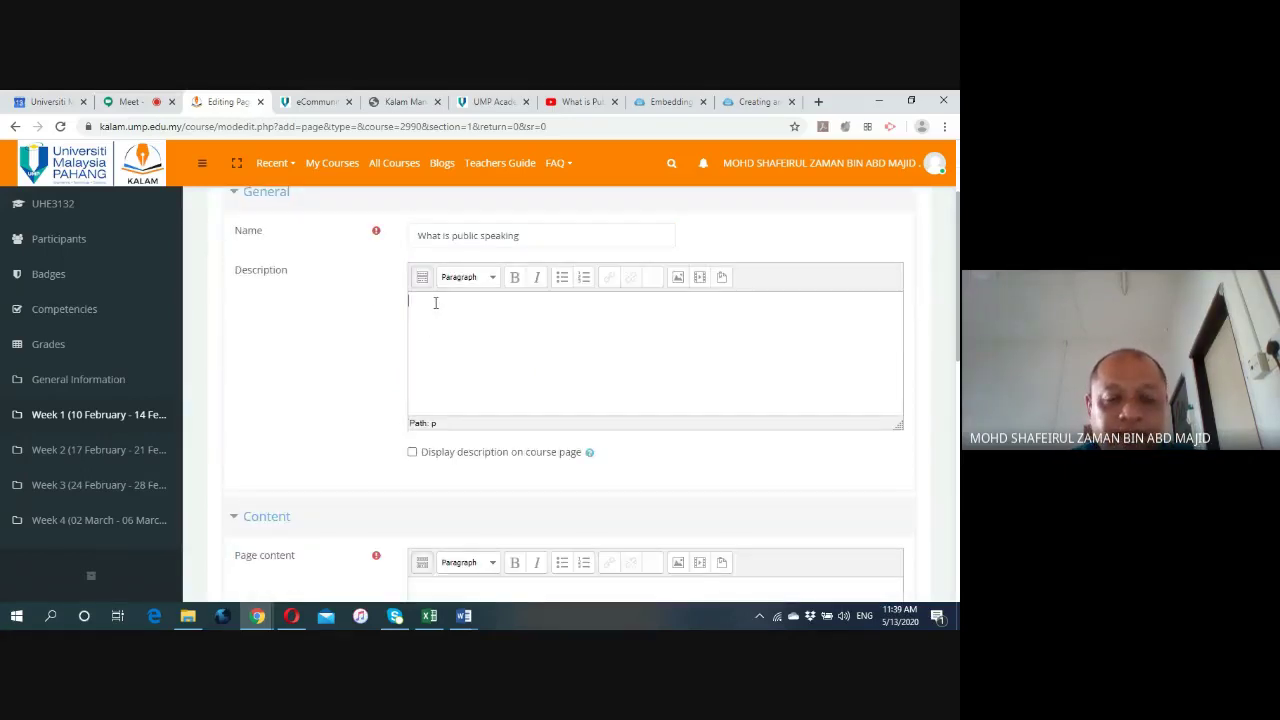
pyautogui.scroll(-3, 360, 370)
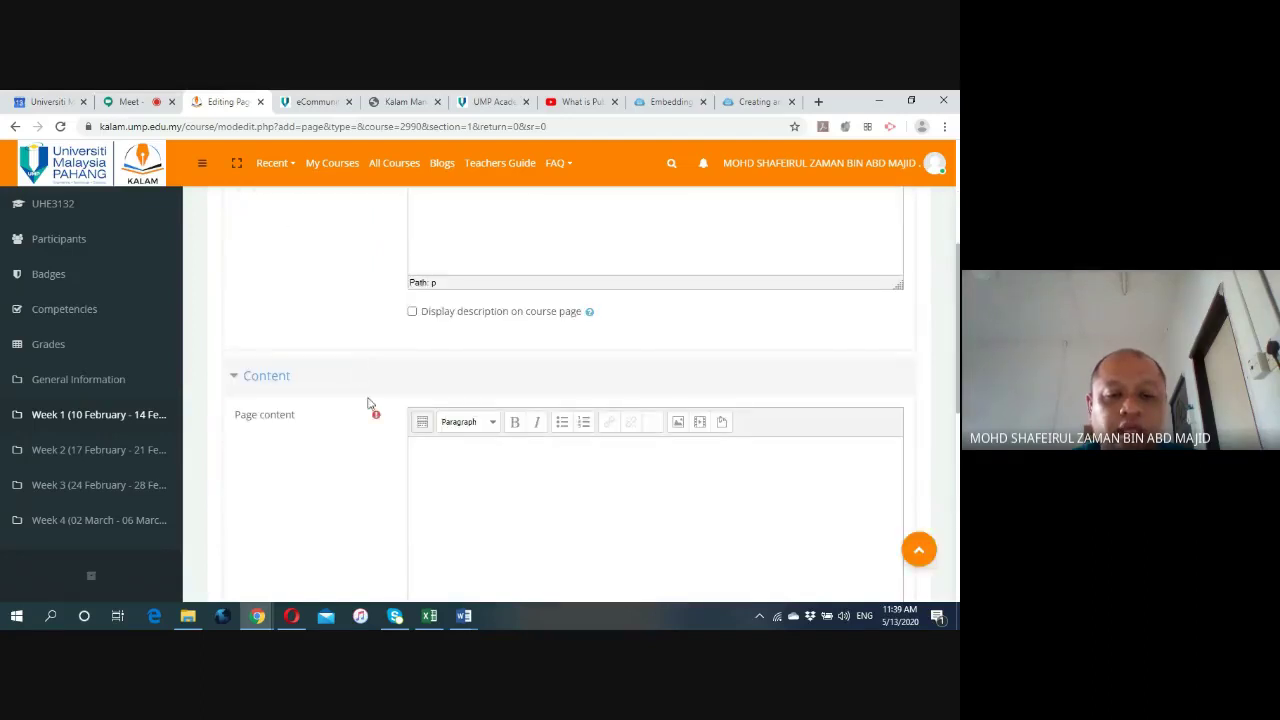
pyautogui.scroll(-2, 367, 425)
pyautogui.click(425, 382)
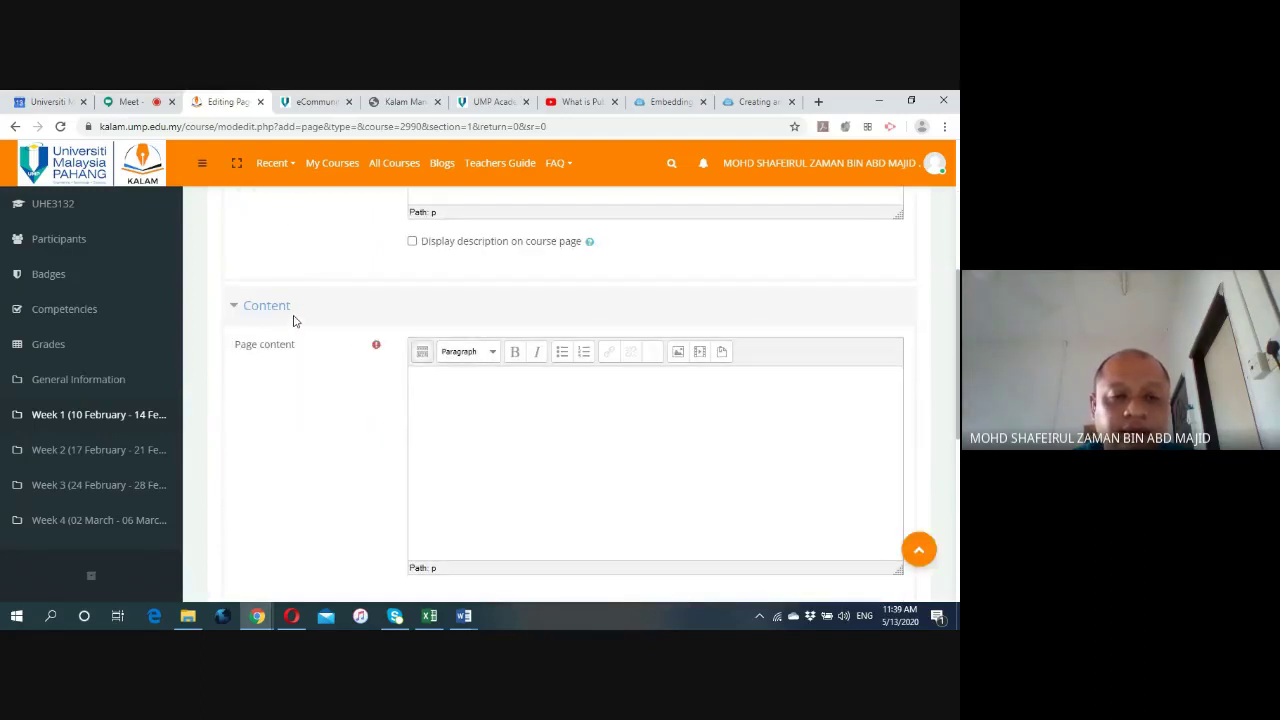
pyautogui.scroll(3, 766, 297)
pyautogui.scroll(1, 886, 260)
# Expand all form sections and enter 'Testing' as the page description.
pyautogui.click(892, 236)
pyautogui.scroll(-3, 337, 420)
pyautogui.scroll(3, 349, 411)
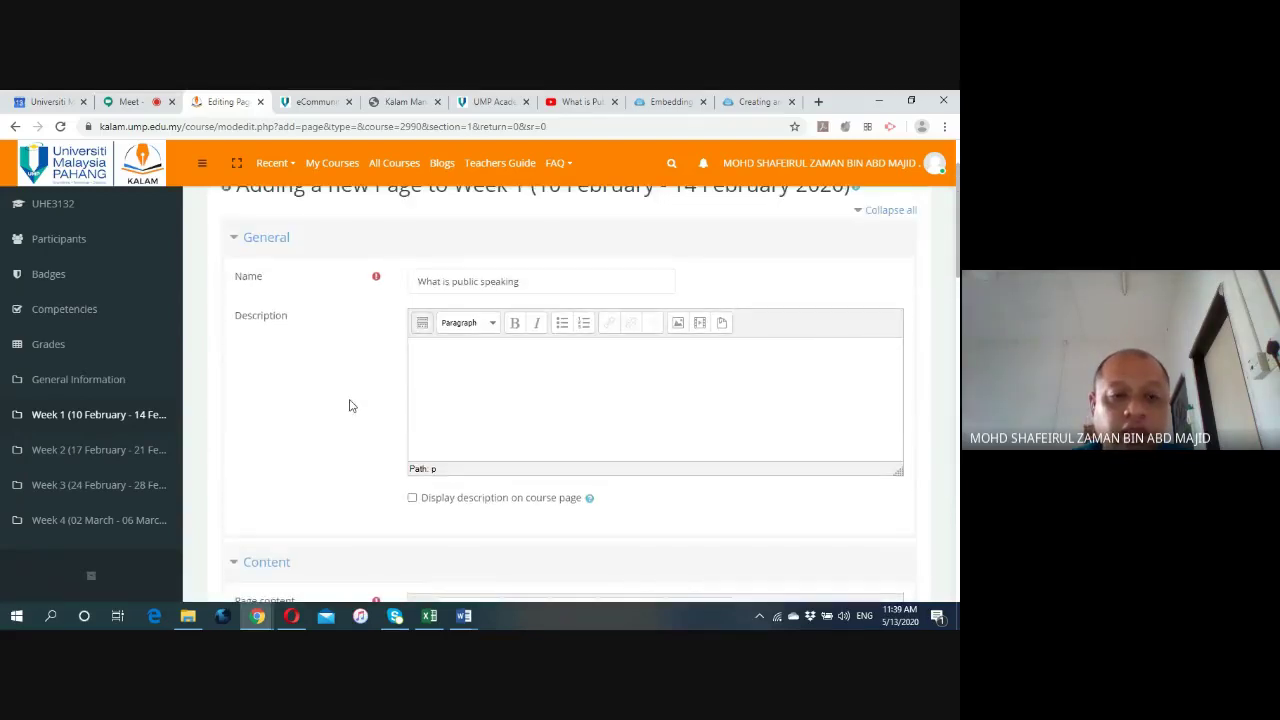
pyautogui.click(442, 380)
pyautogui.write('Testing')
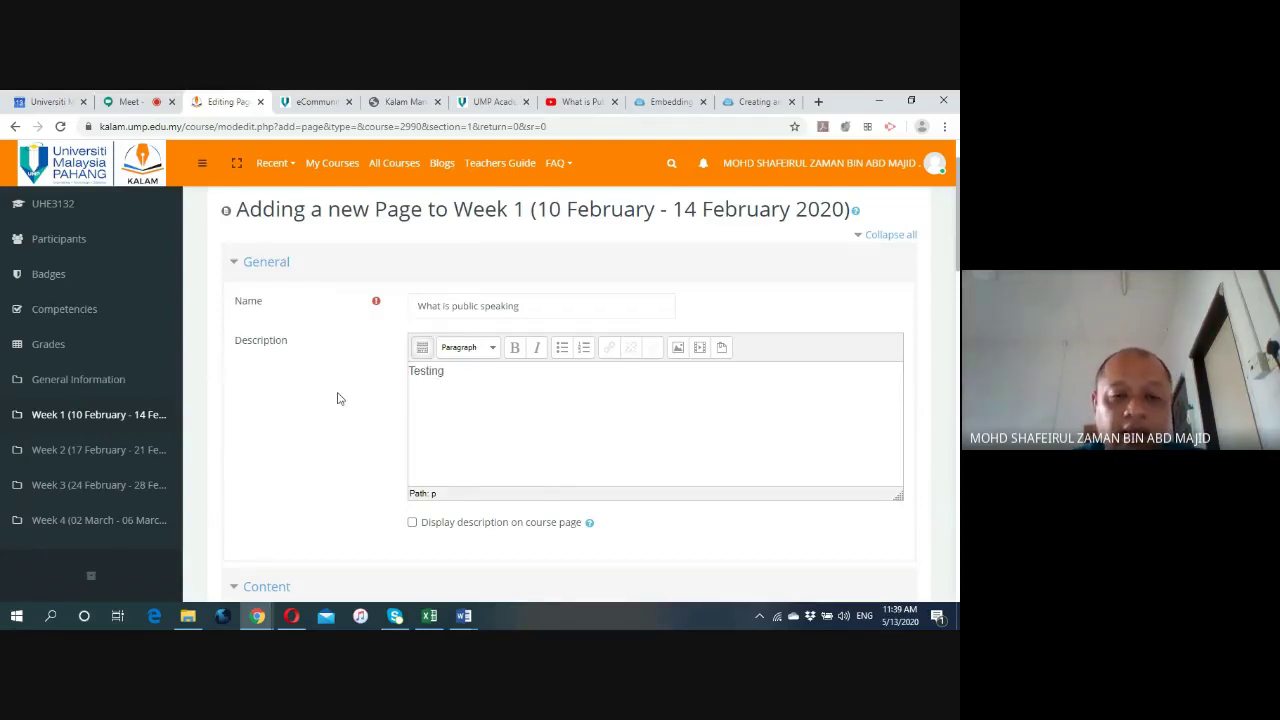
pyautogui.scroll(-2, 337, 398)
pyautogui.scroll(-2, 337, 398)
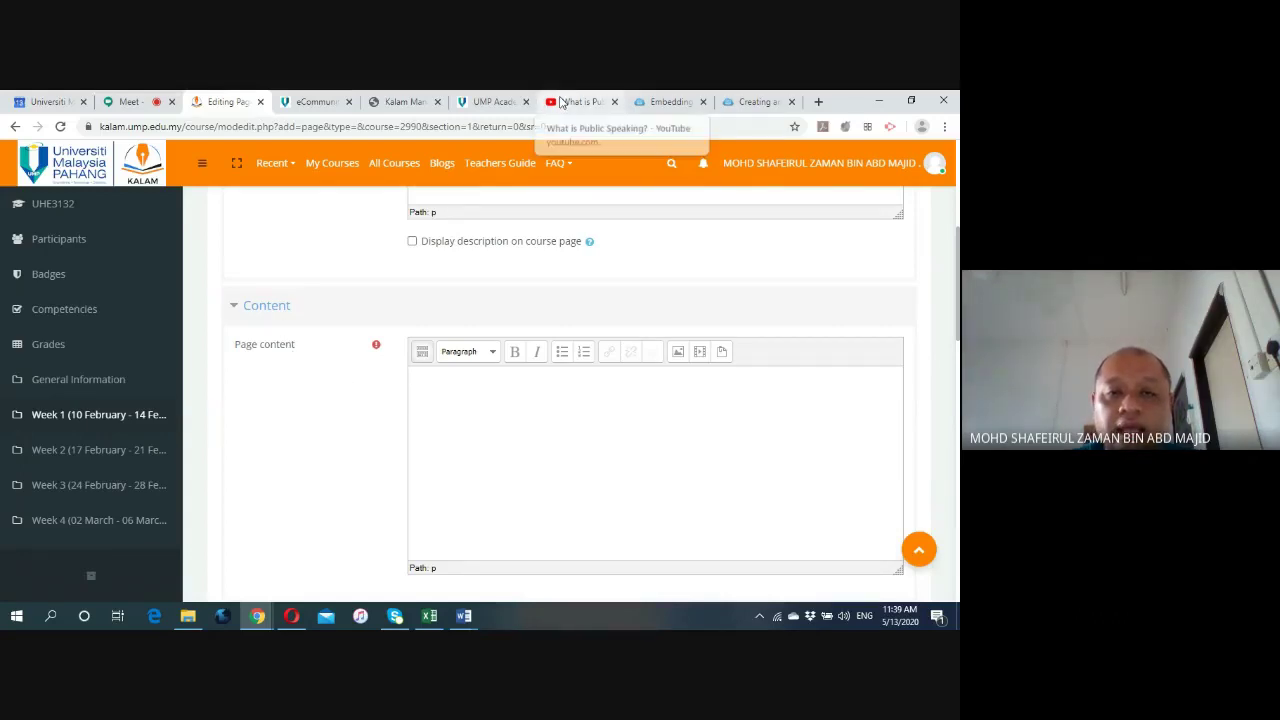
# Paste the What is Public Speaking? YouTube address into Page content and open its link settings.
pyautogui.click(562, 103)
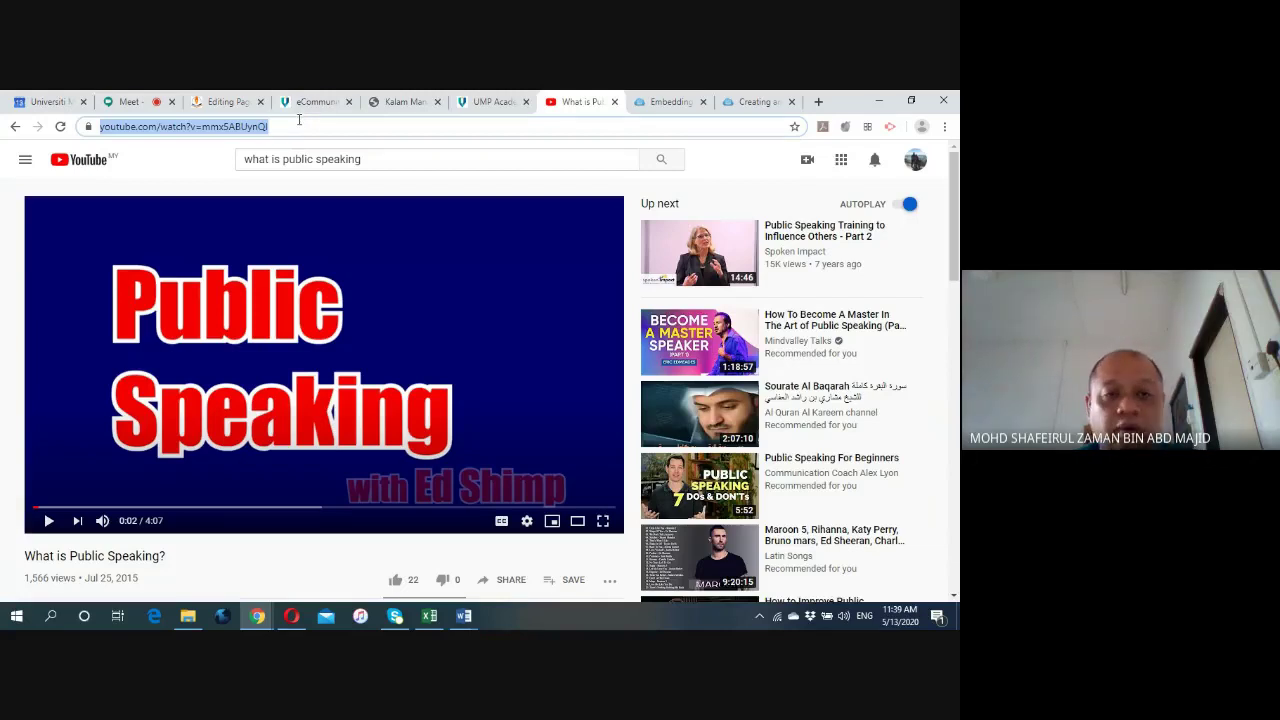
pyautogui.click(225, 103)
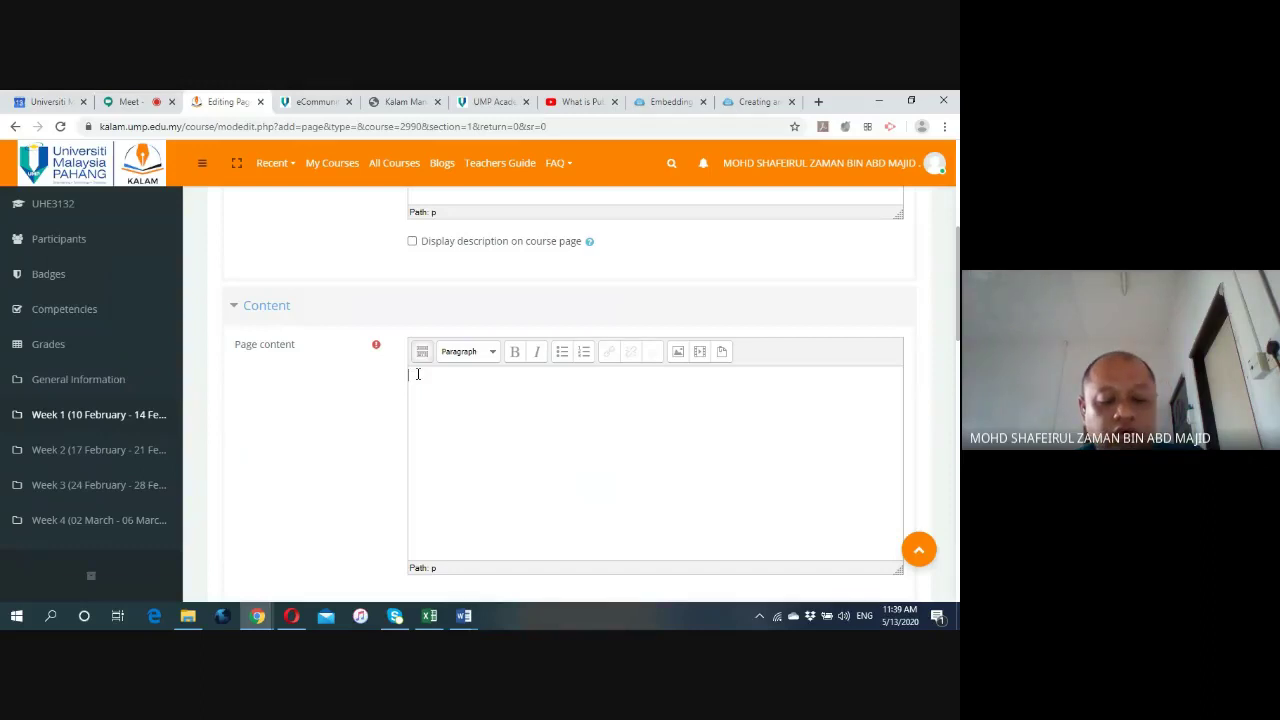
pyautogui.write('https://www.youtube.com/watch?v=mmx5ABUynQI')
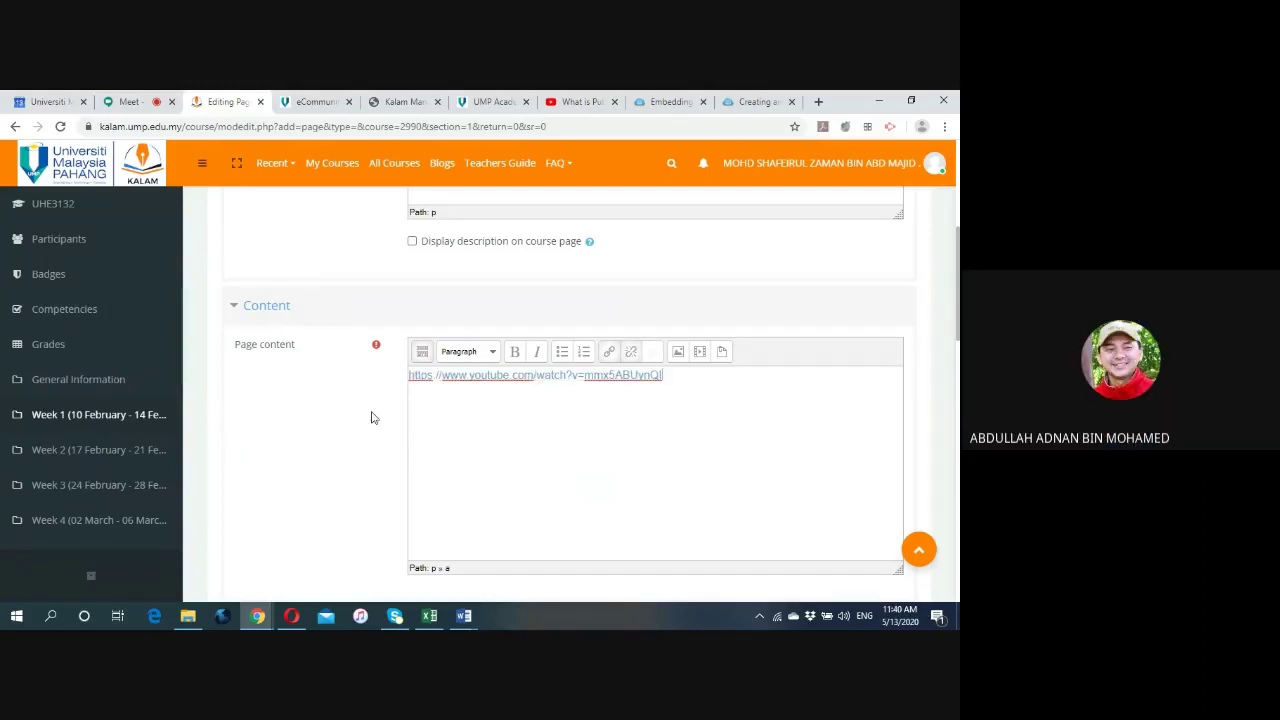
pyautogui.tripleClick(491, 376)
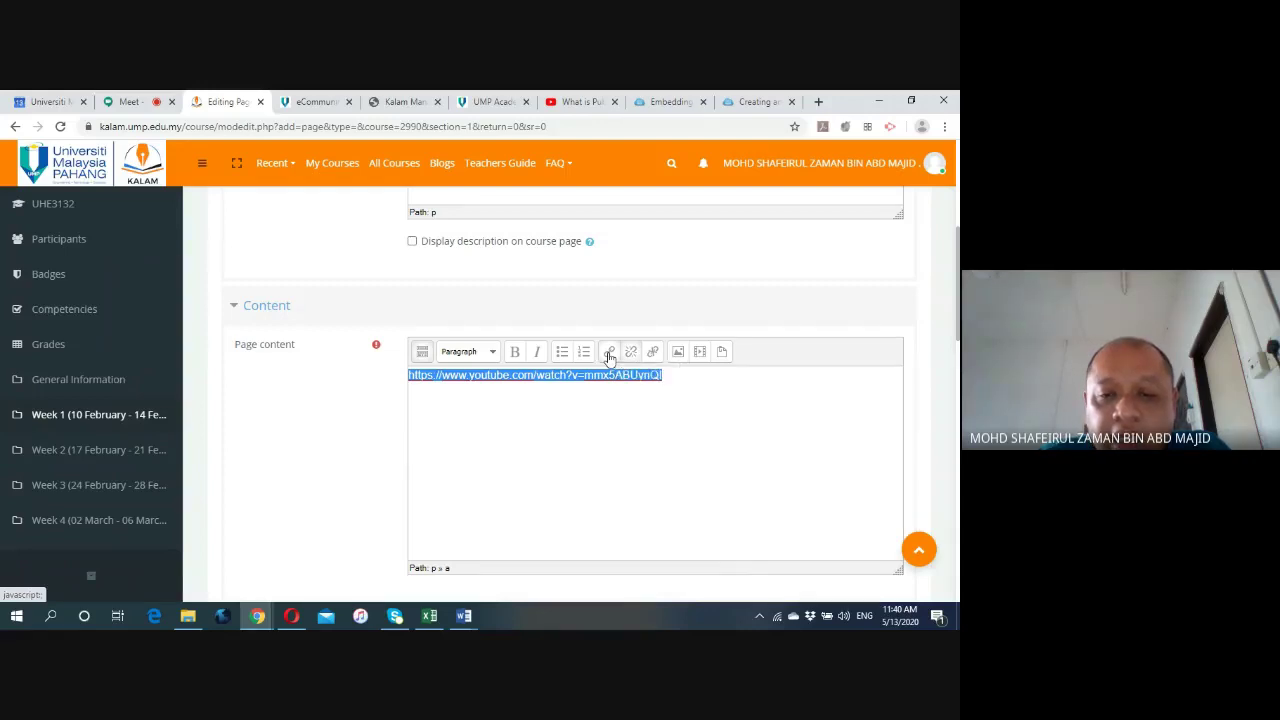
pyautogui.click(609, 352)
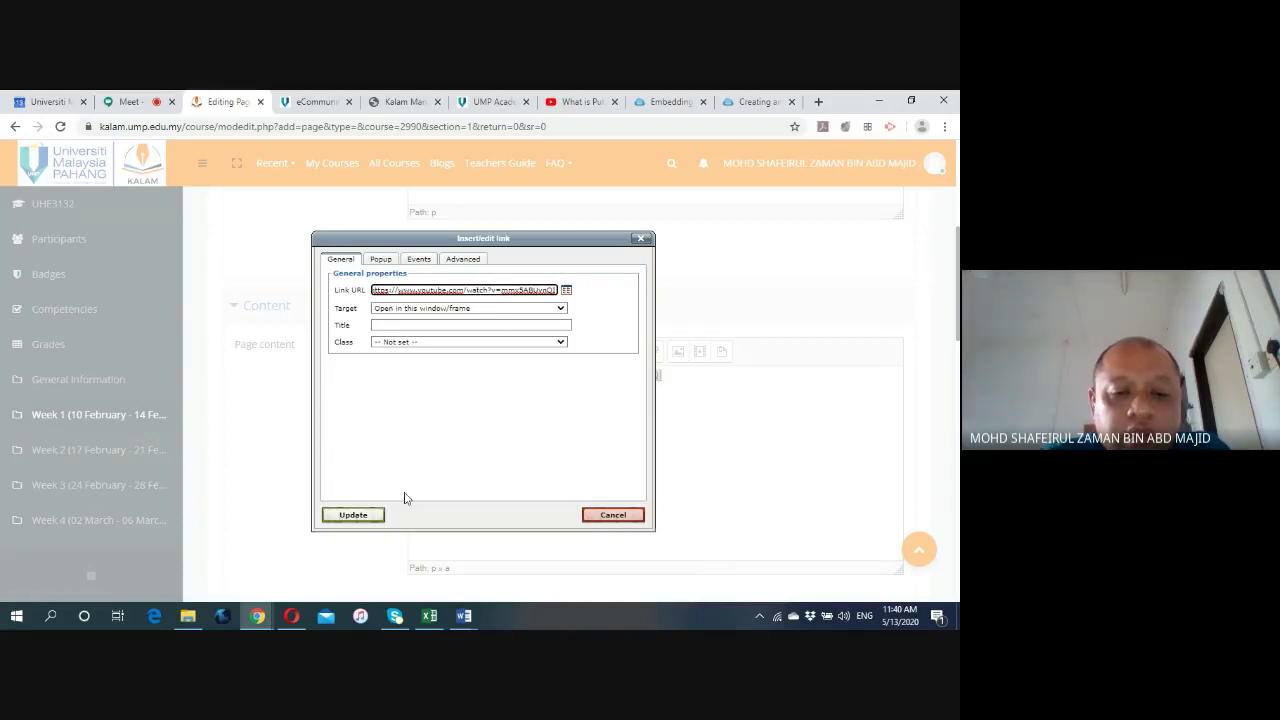
# Apply the hyperlink to the YouTube address in the page content.
pyautogui.click(353, 515)
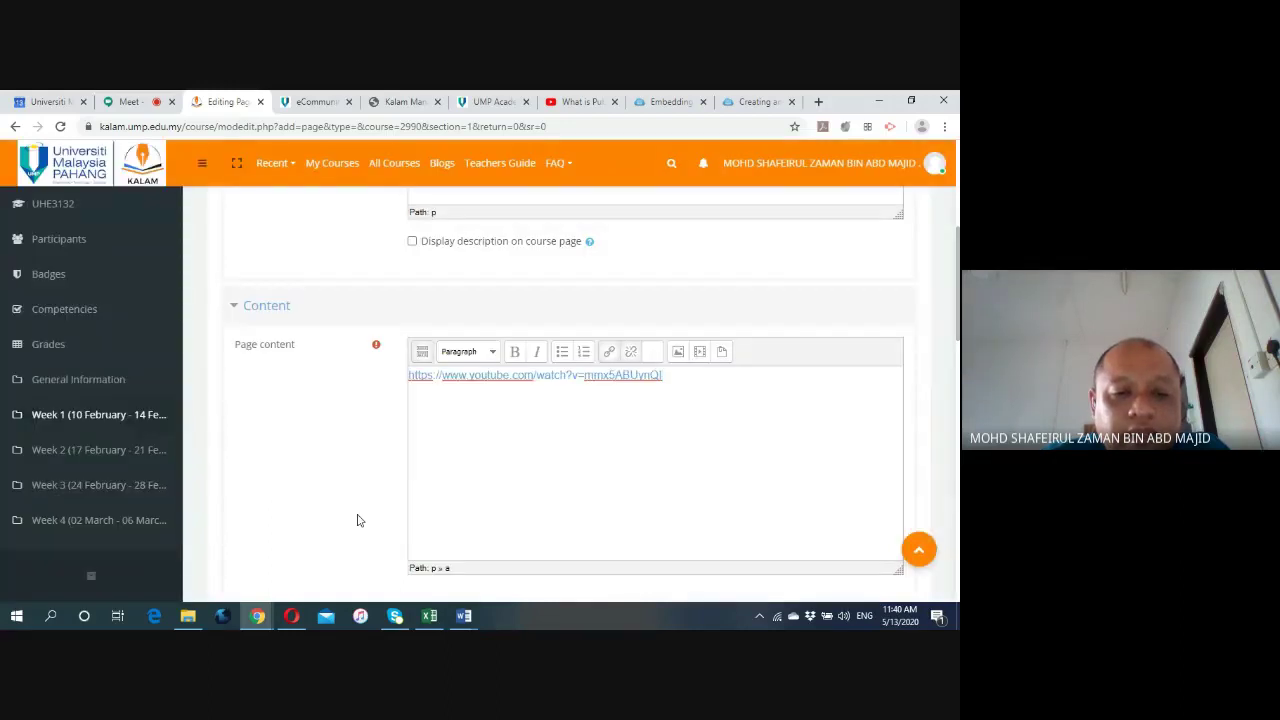
pyautogui.scroll(-3, 346, 451)
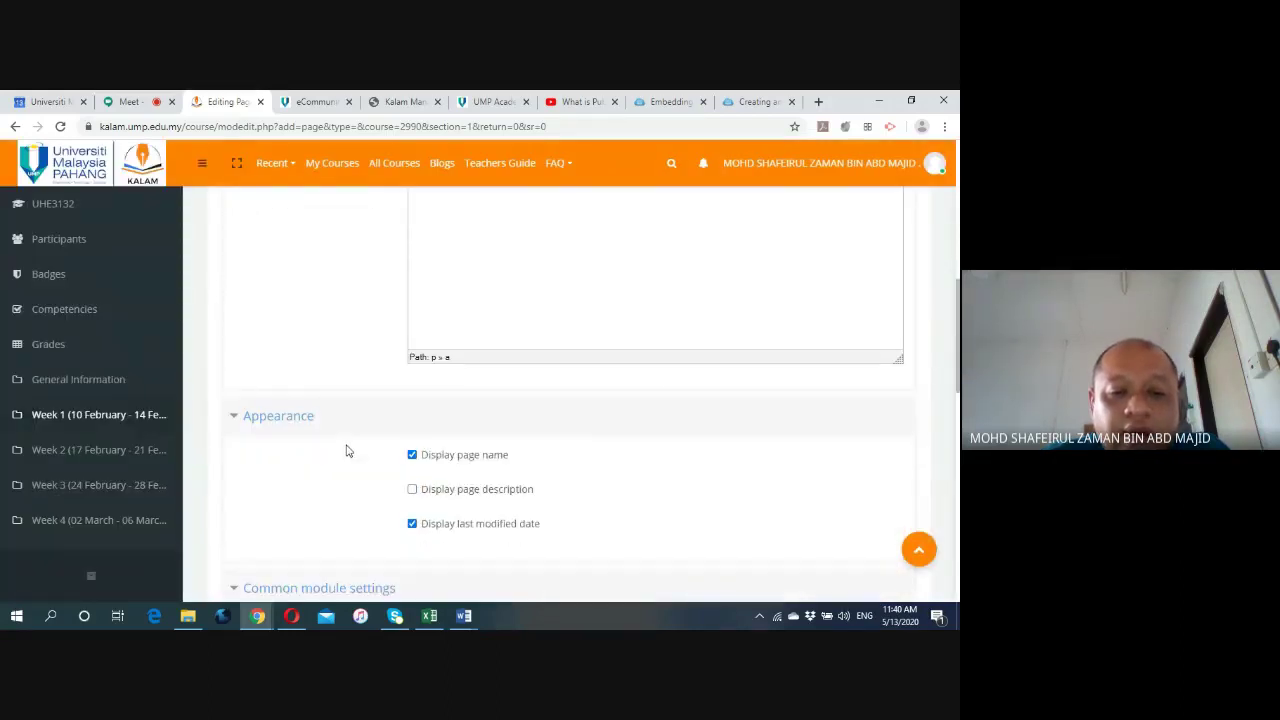
pyautogui.scroll(-2, 346, 451)
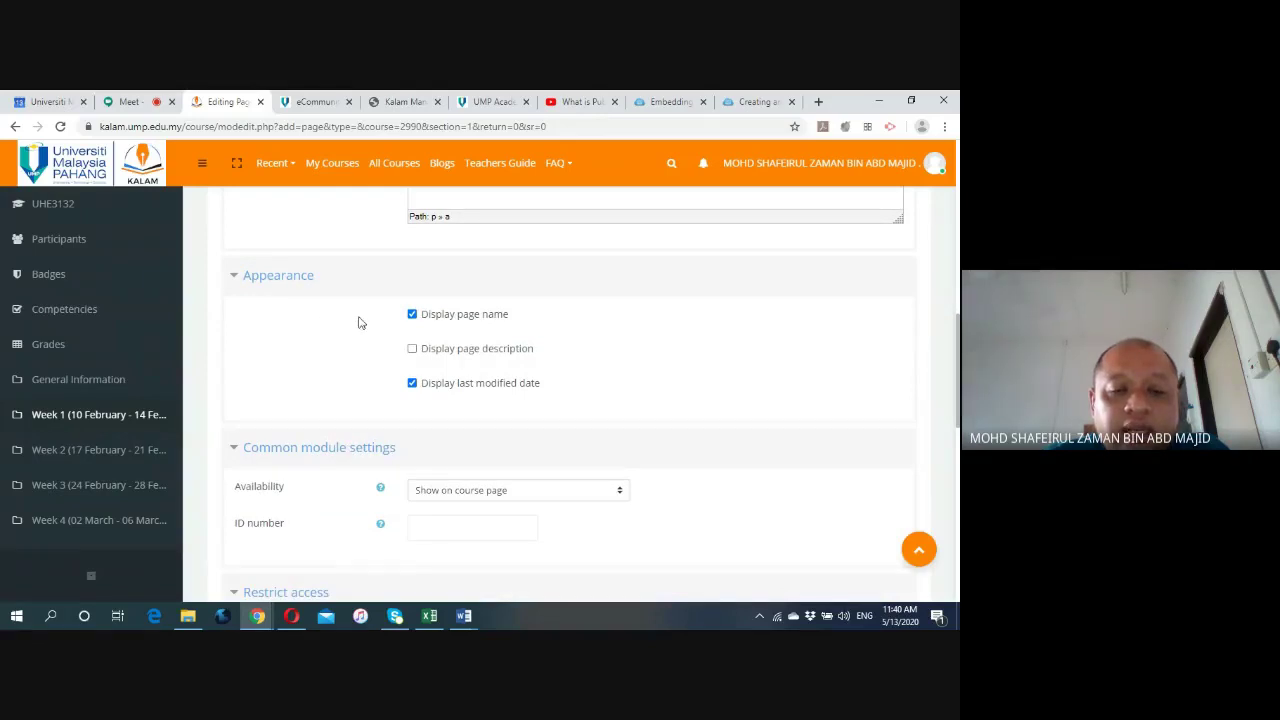
pyautogui.scroll(-2, 378, 367)
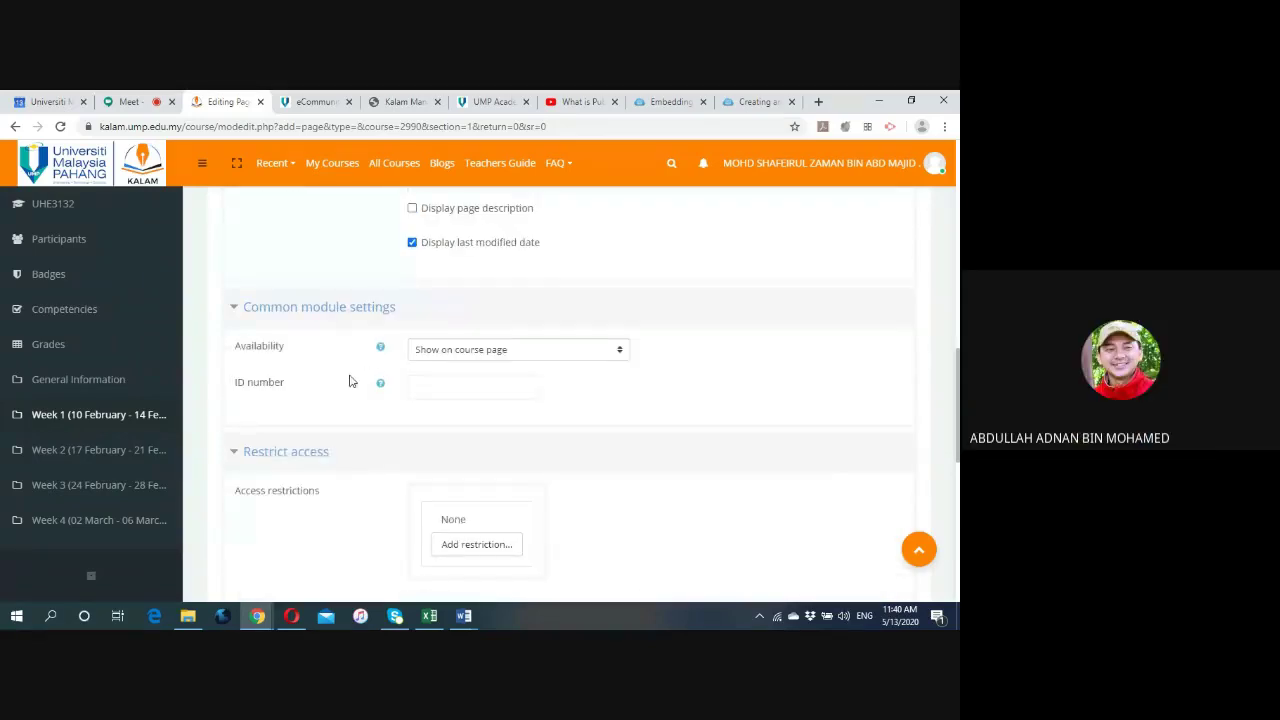
pyautogui.scroll(-2, 349, 350)
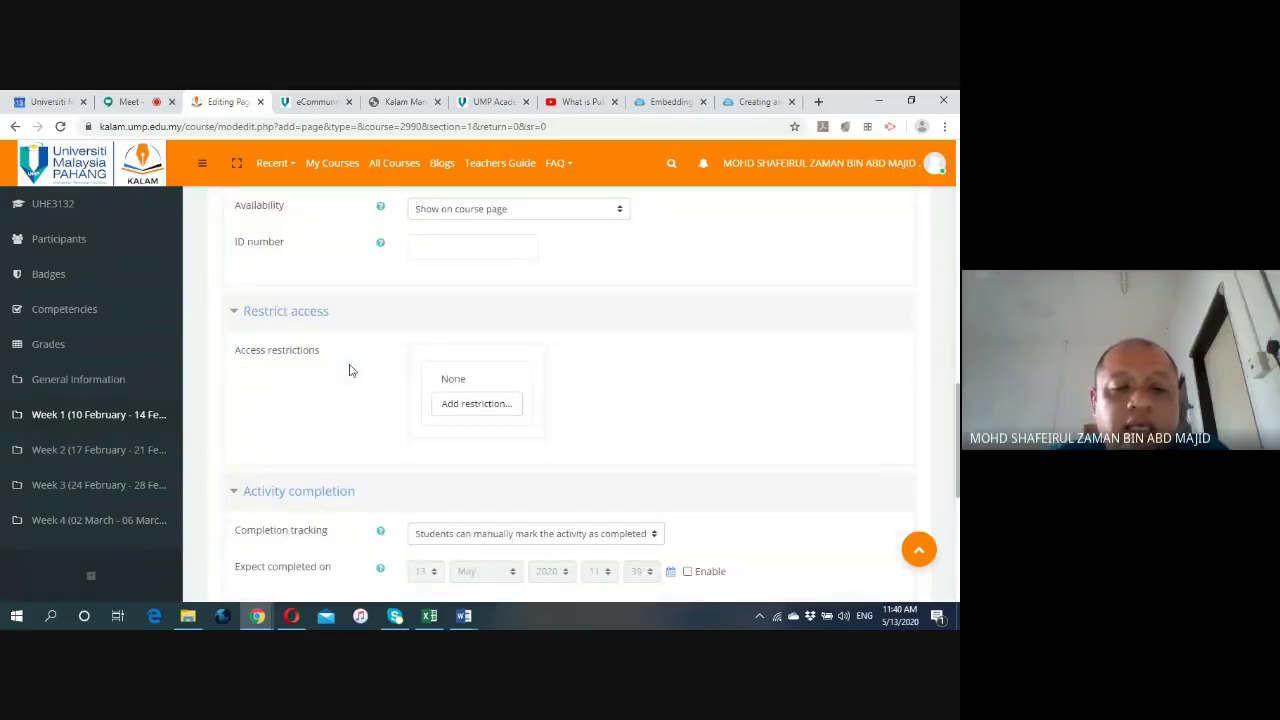
pyautogui.scroll(-3, 346, 360)
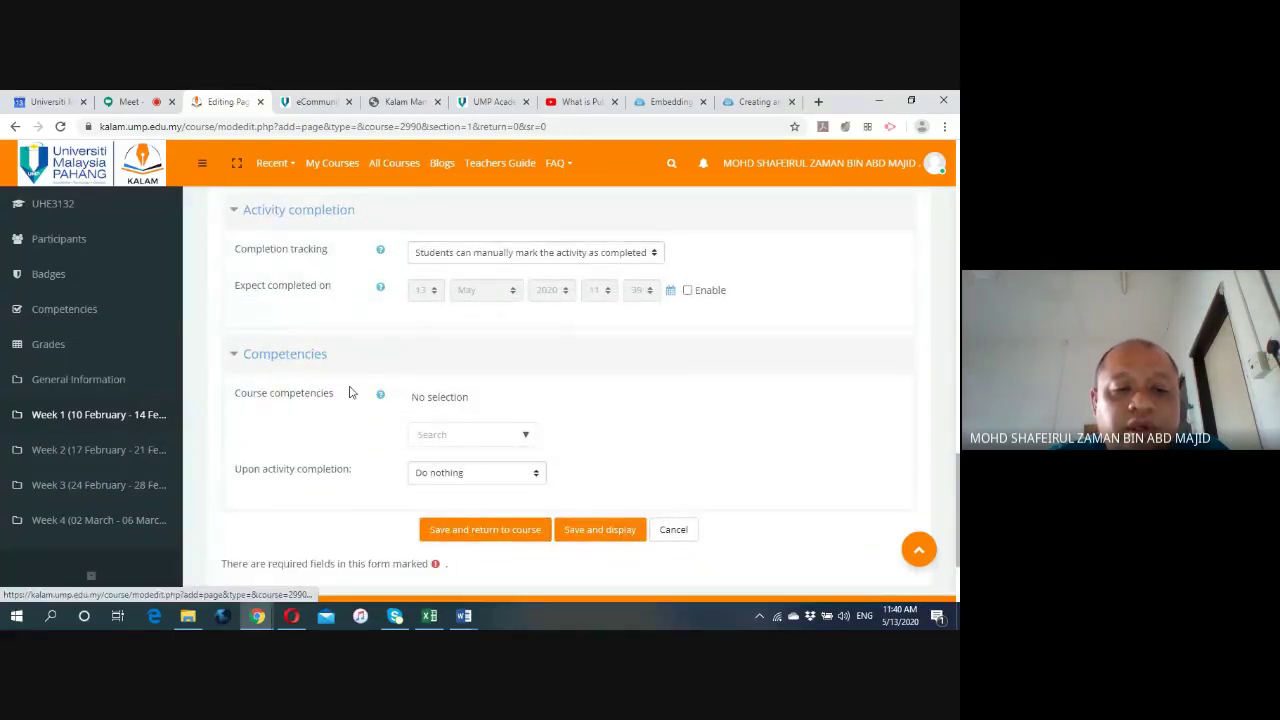
pyautogui.scroll(-2, 349, 394)
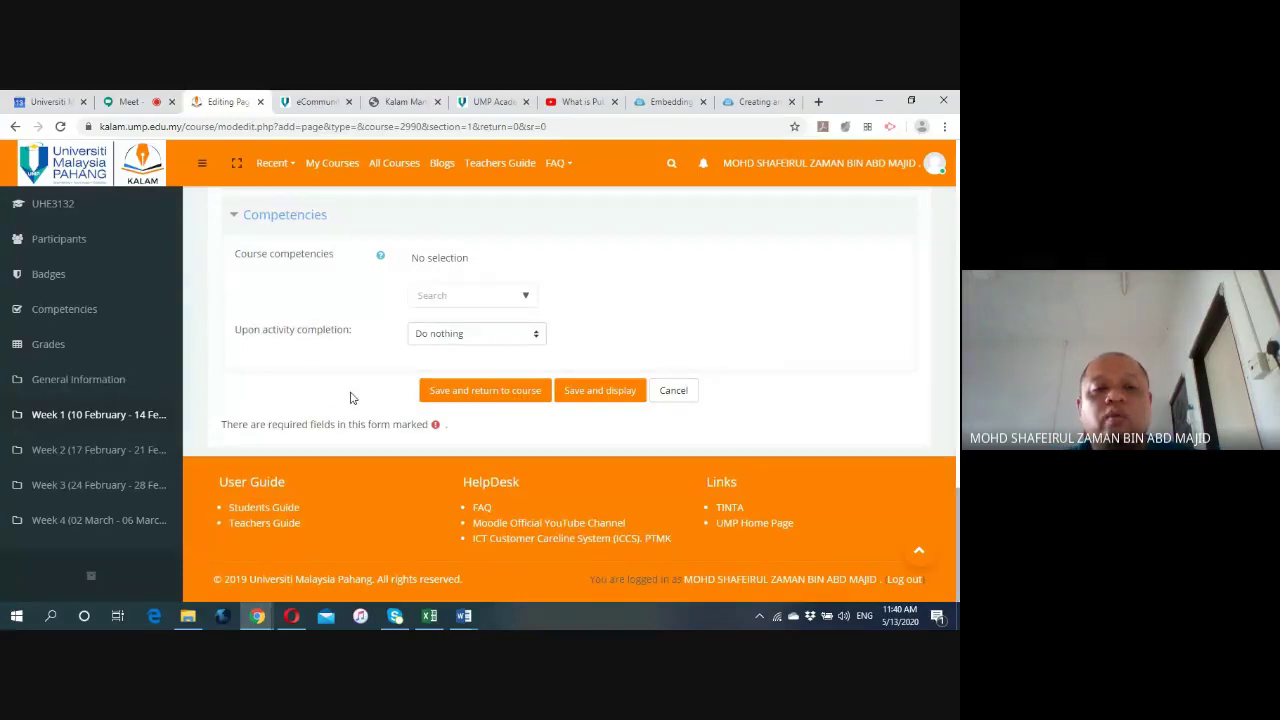
# Save and display the What is public speaking page, reviewing its embedded video.
pyautogui.click(599, 393)
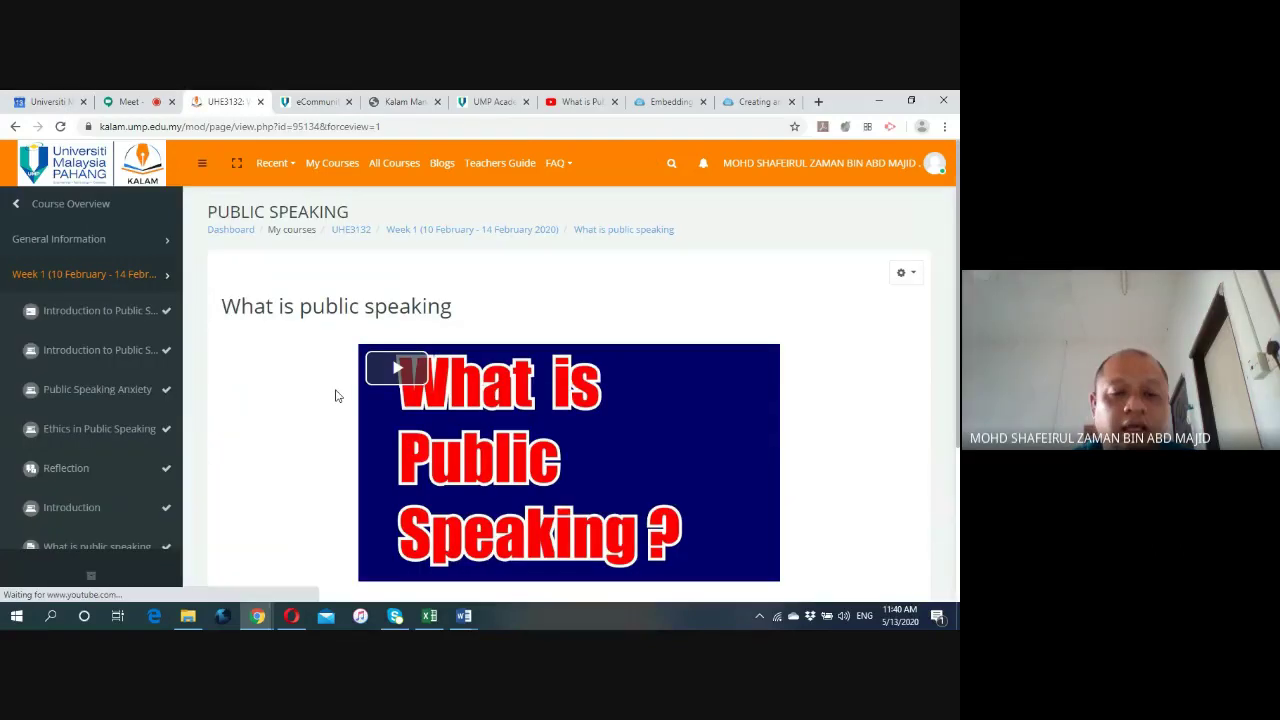
pyautogui.scroll(-1, 291, 386)
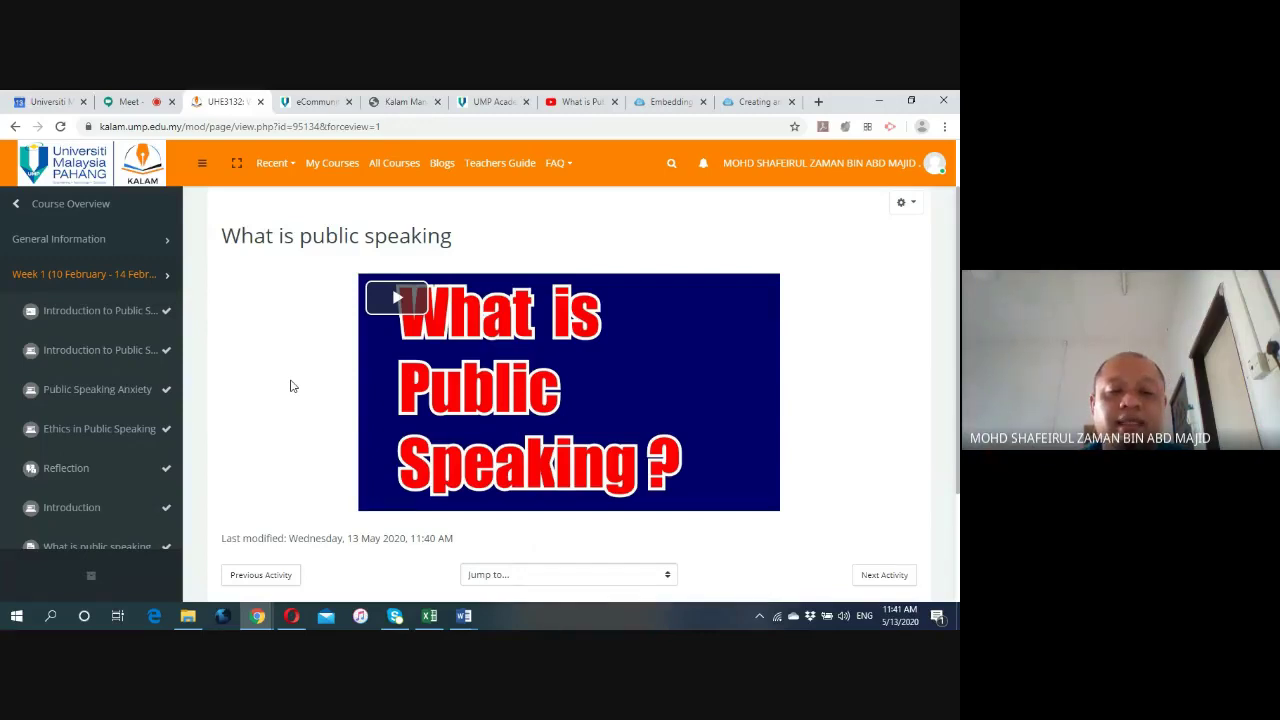
pyautogui.scroll(-1, 291, 386)
pyautogui.scroll(2, 291, 386)
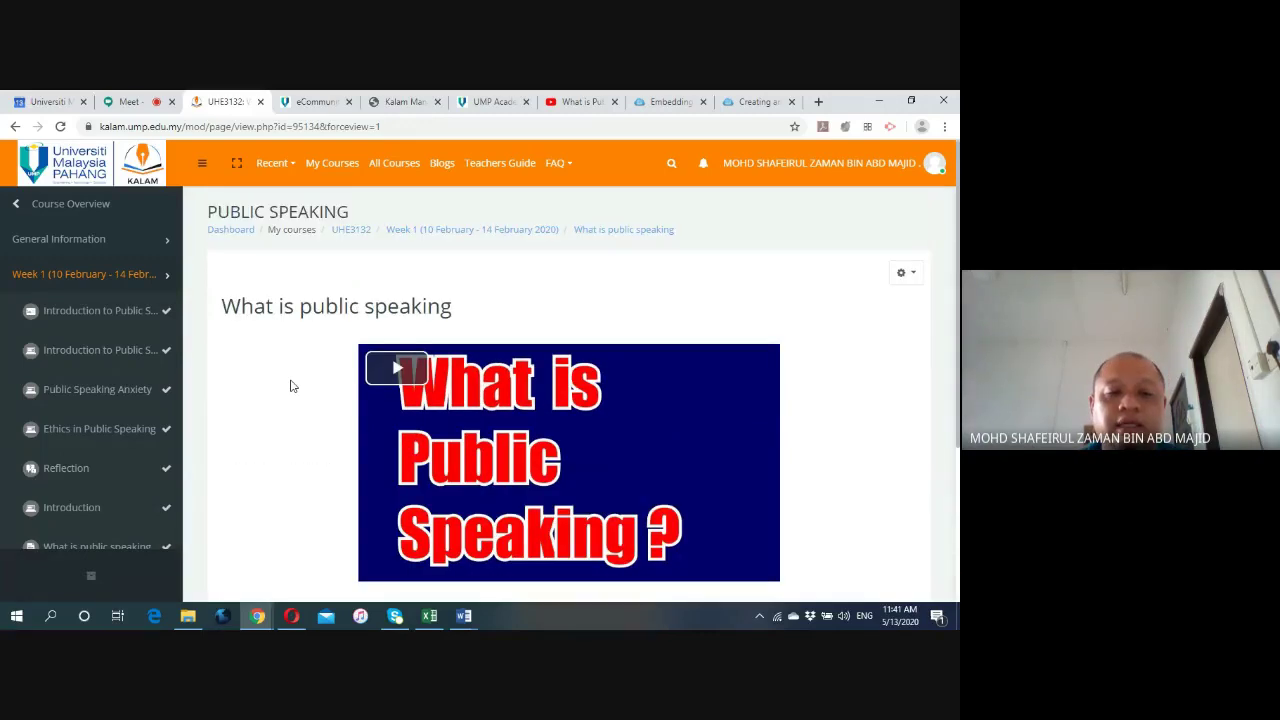
# Go to Week 1 and open the What is public speaking page.
pyautogui.click(461, 236)
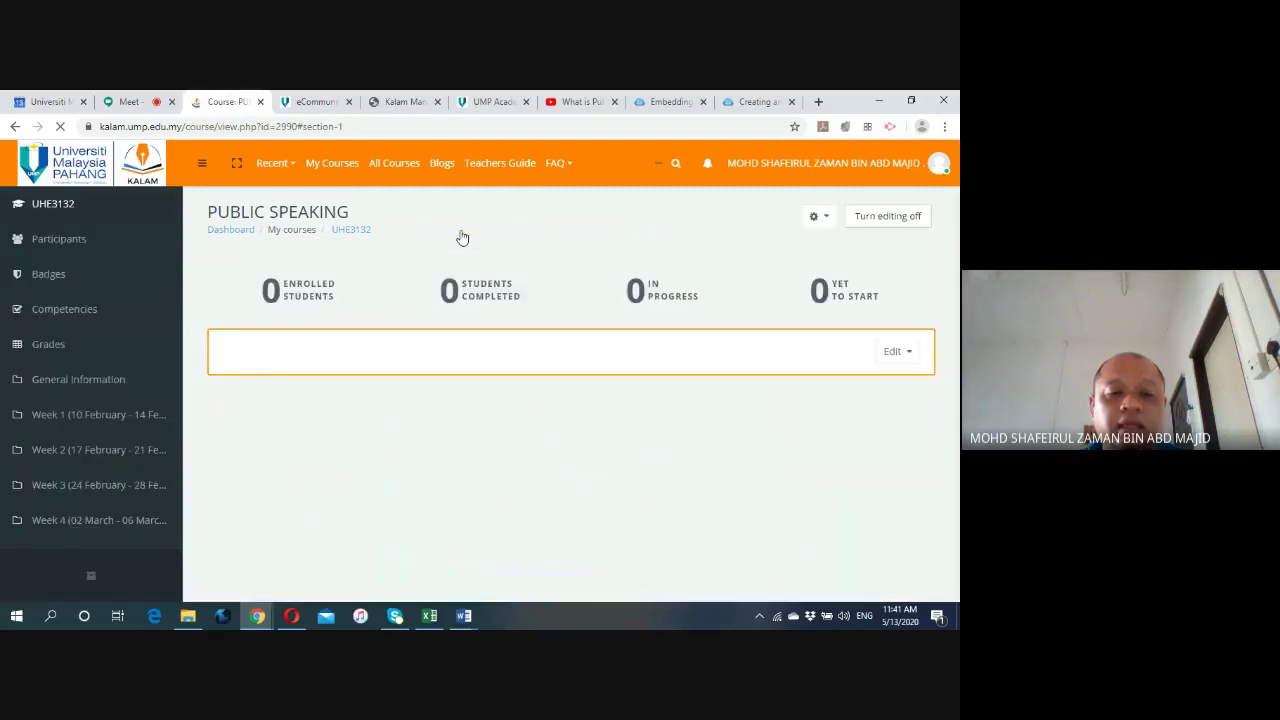
pyautogui.scroll(-2, 437, 300)
pyautogui.scroll(-1, 437, 300)
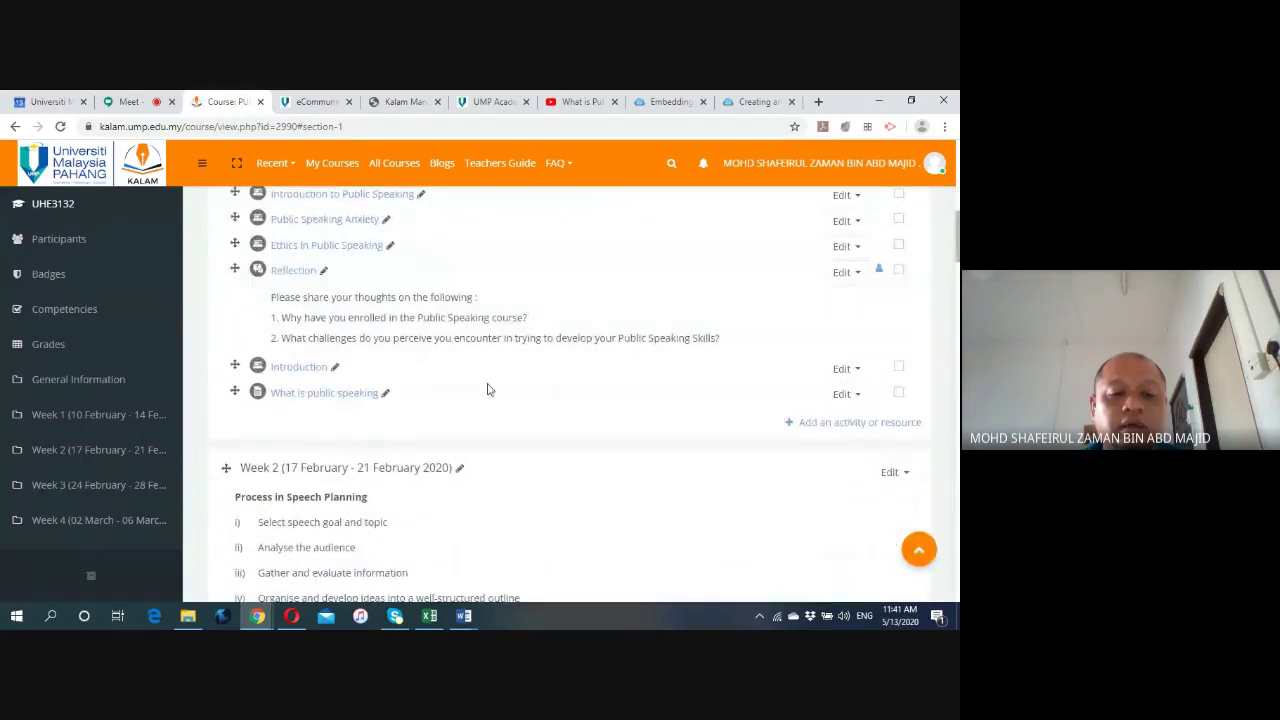
pyautogui.click(325, 394)
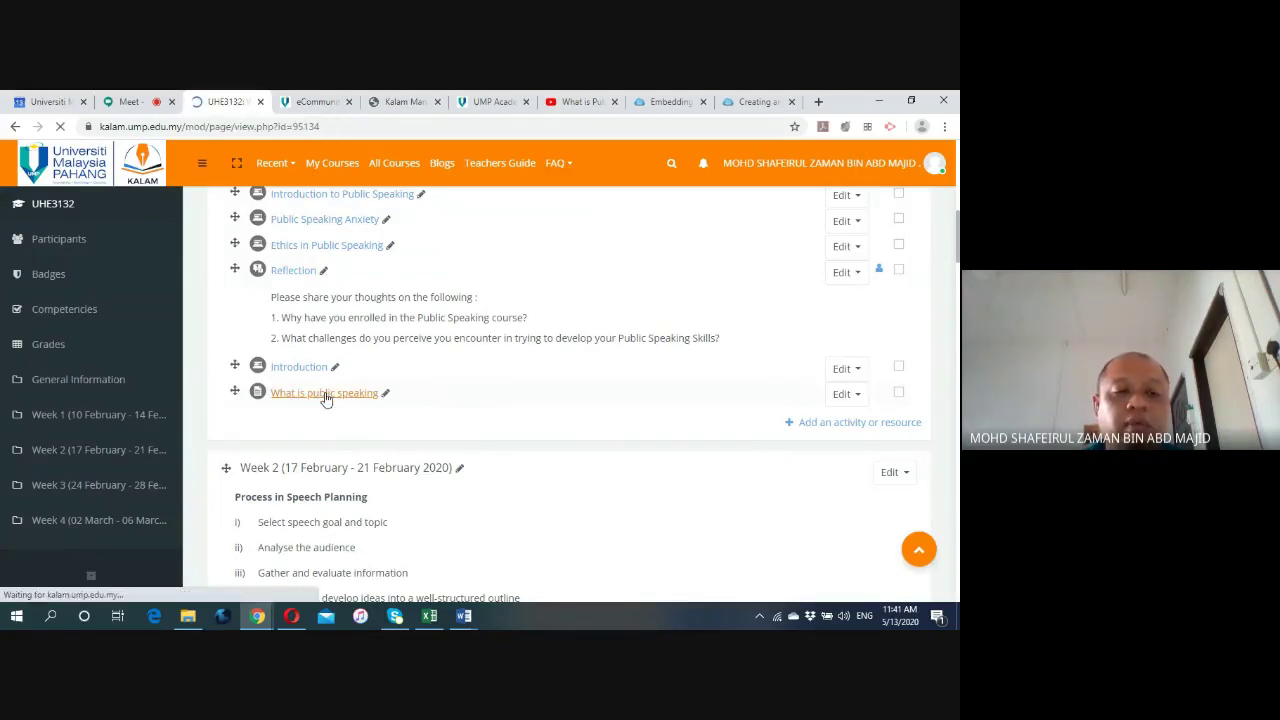
pyautogui.scroll(-3, 313, 390)
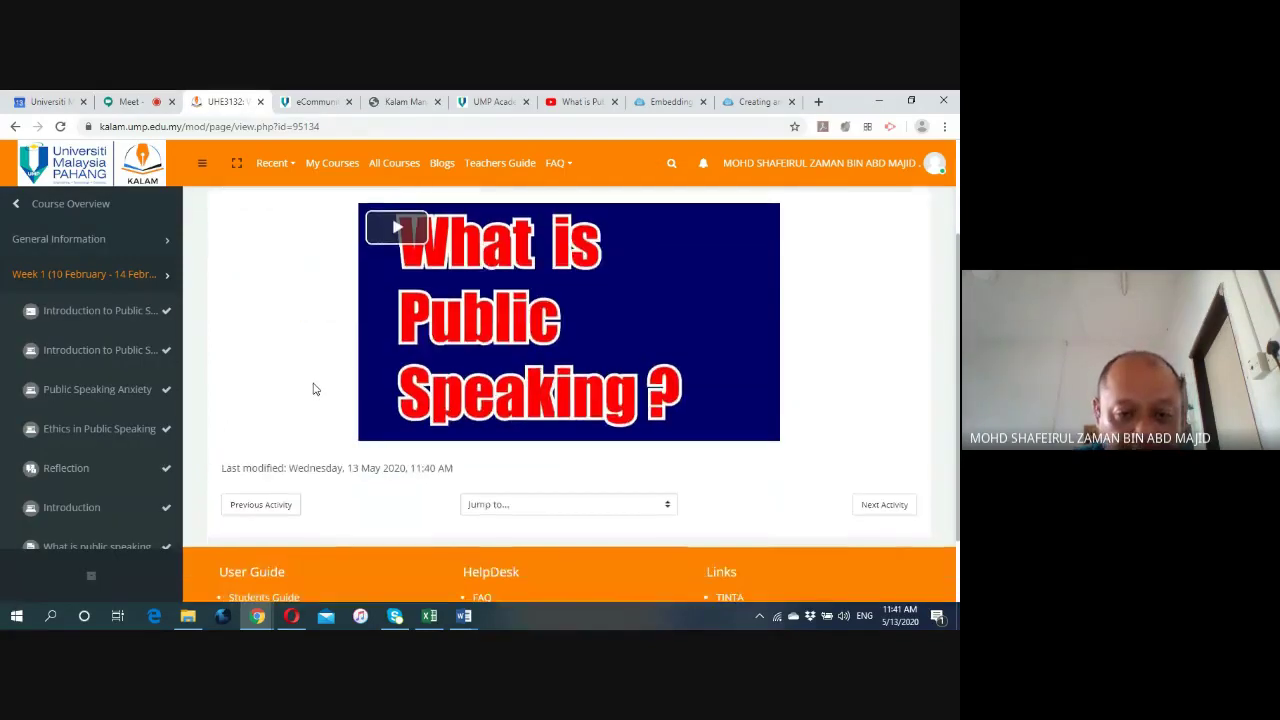
# Play and pause the embedded video, then return to the Week 1 section.
pyautogui.click(398, 230)
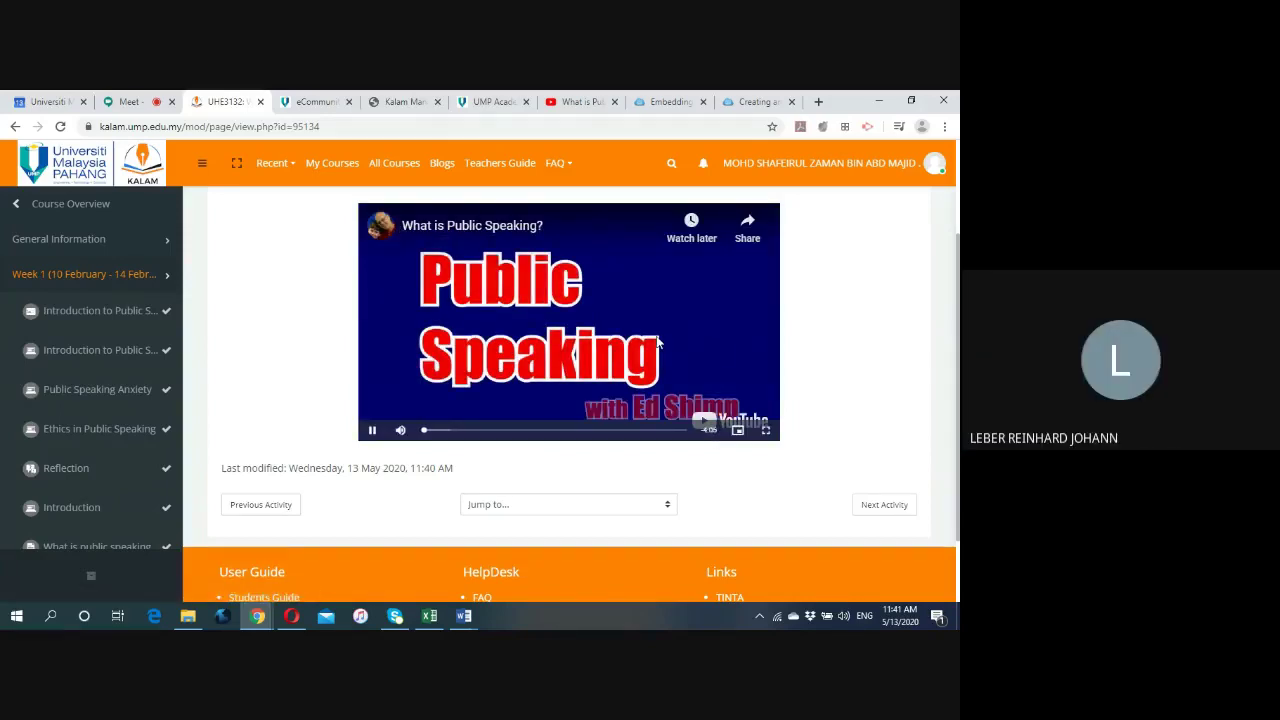
pyautogui.click(373, 430)
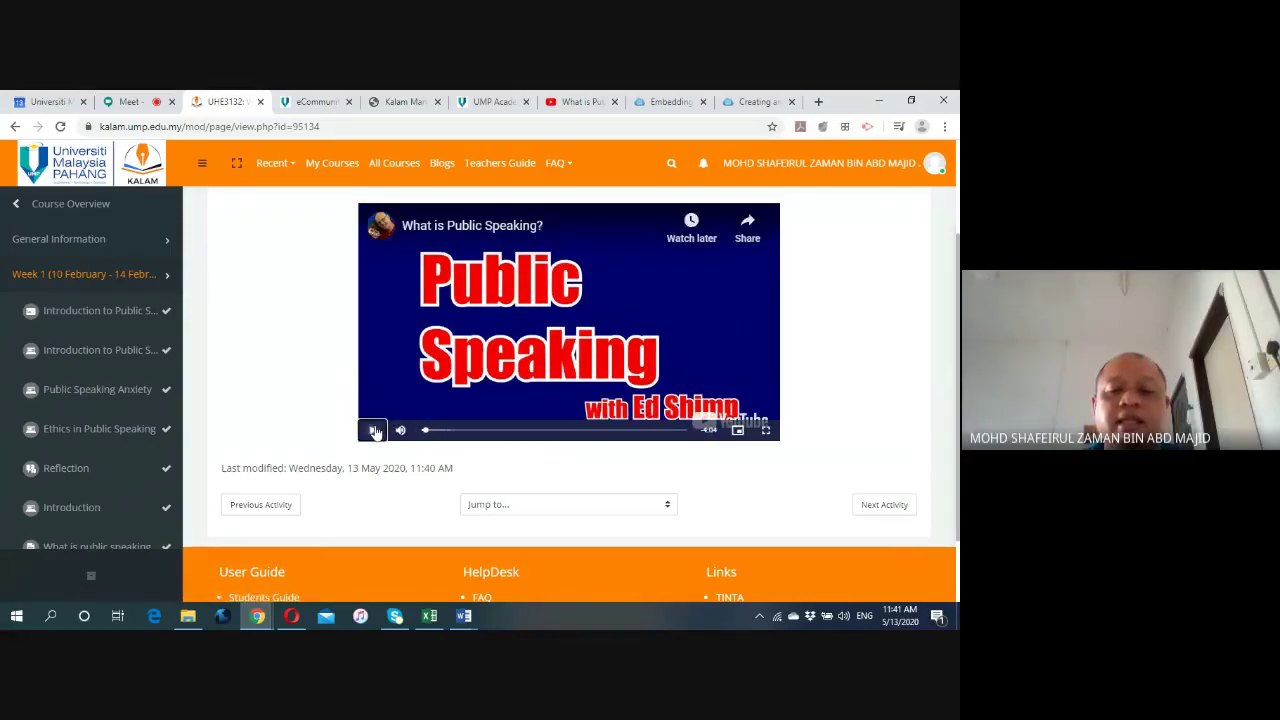
pyautogui.scroll(2, 260, 391)
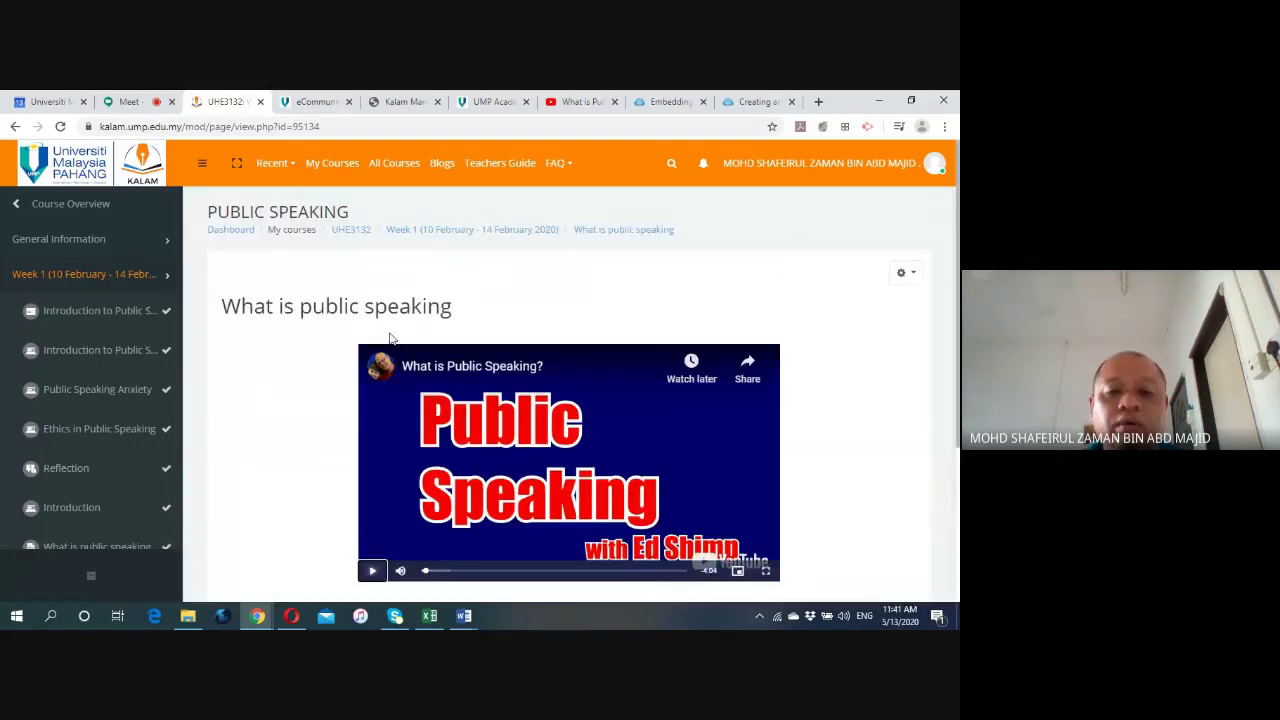
pyautogui.click(488, 236)
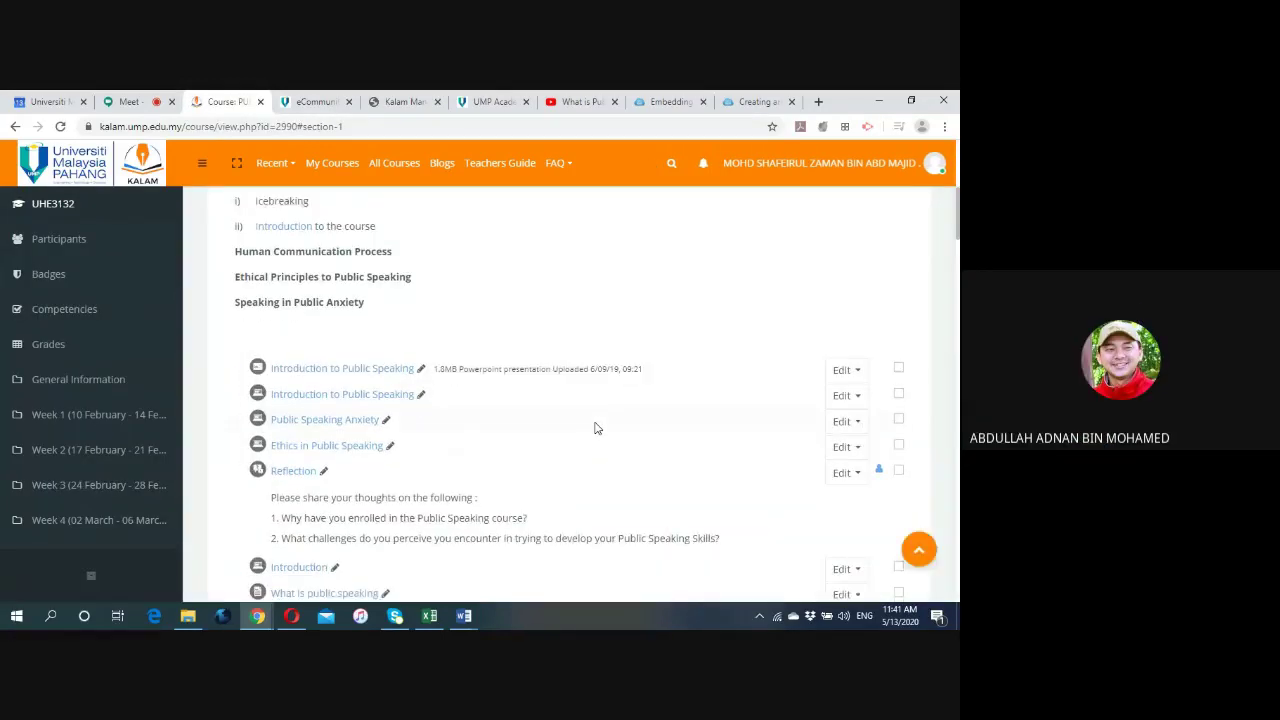
pyautogui.scroll(-2, 594, 427)
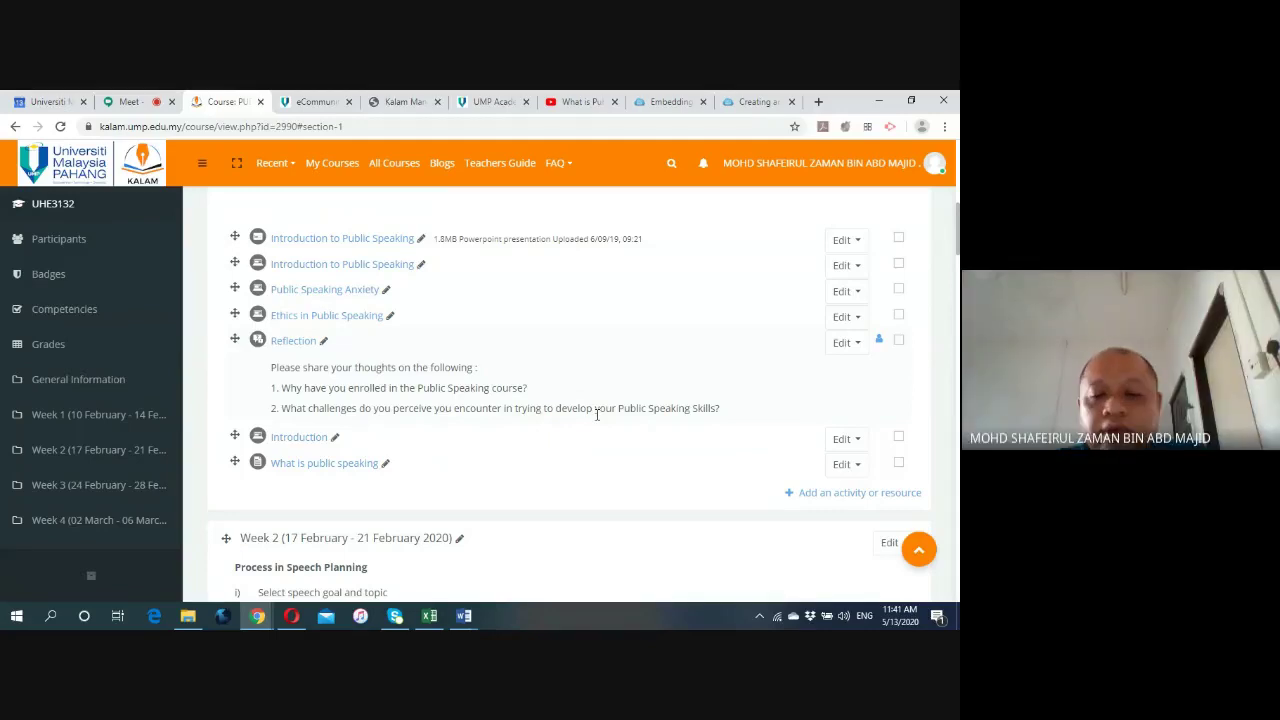
pyautogui.scroll(-1, 597, 414)
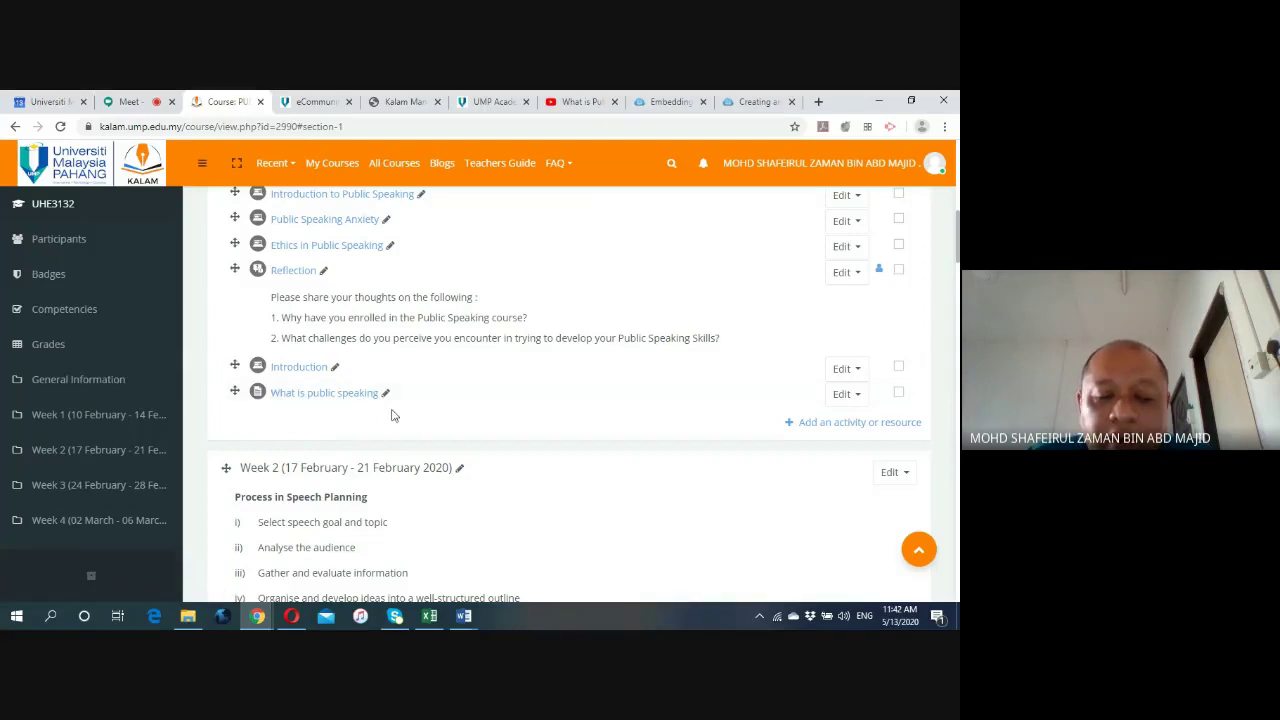
# Add a Forum activity to Week 1.
pyautogui.click(822, 425)
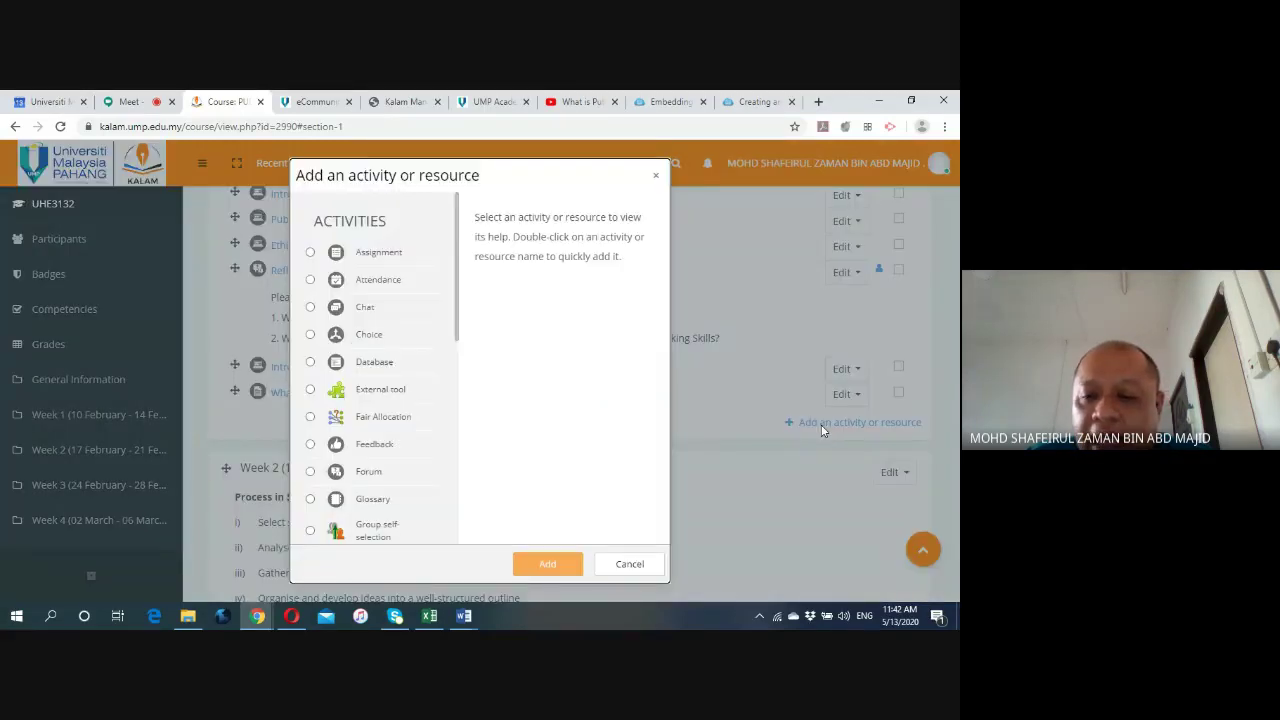
pyautogui.scroll(-2, 438, 390)
pyautogui.scroll(-2, 438, 390)
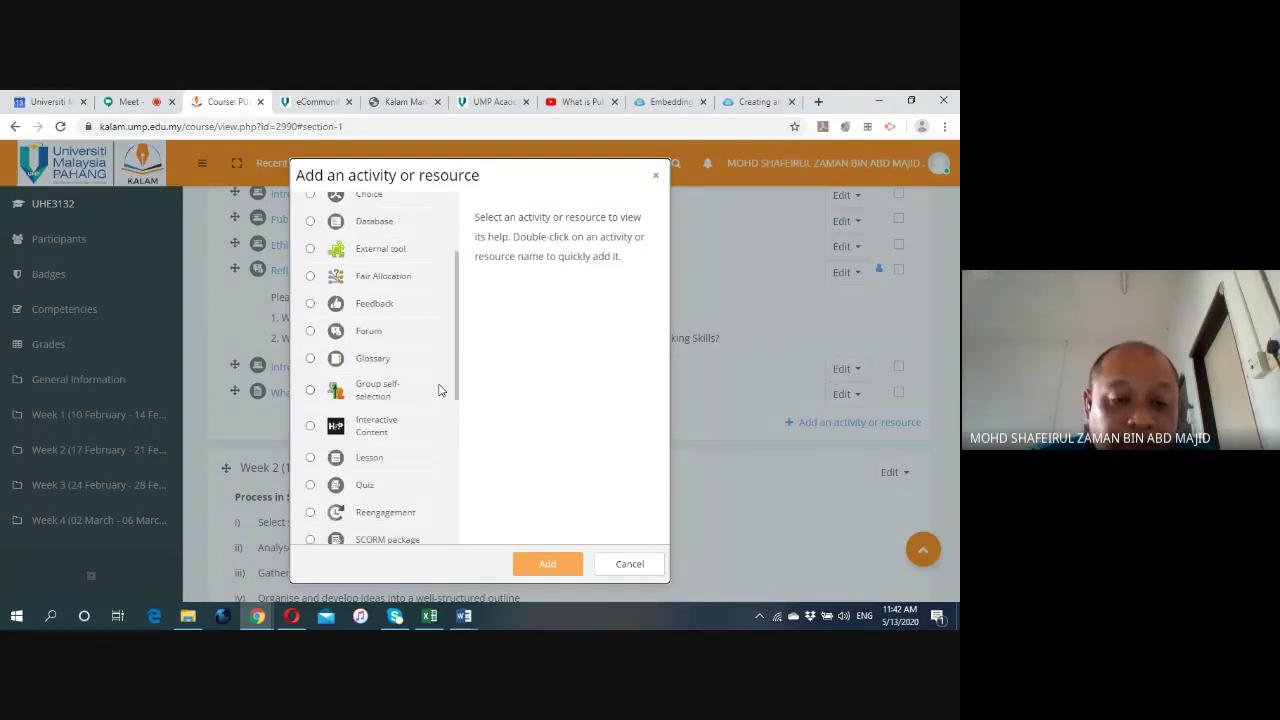
pyautogui.click(310, 332)
pyautogui.scroll(-4, 312, 336)
pyautogui.click(547, 562)
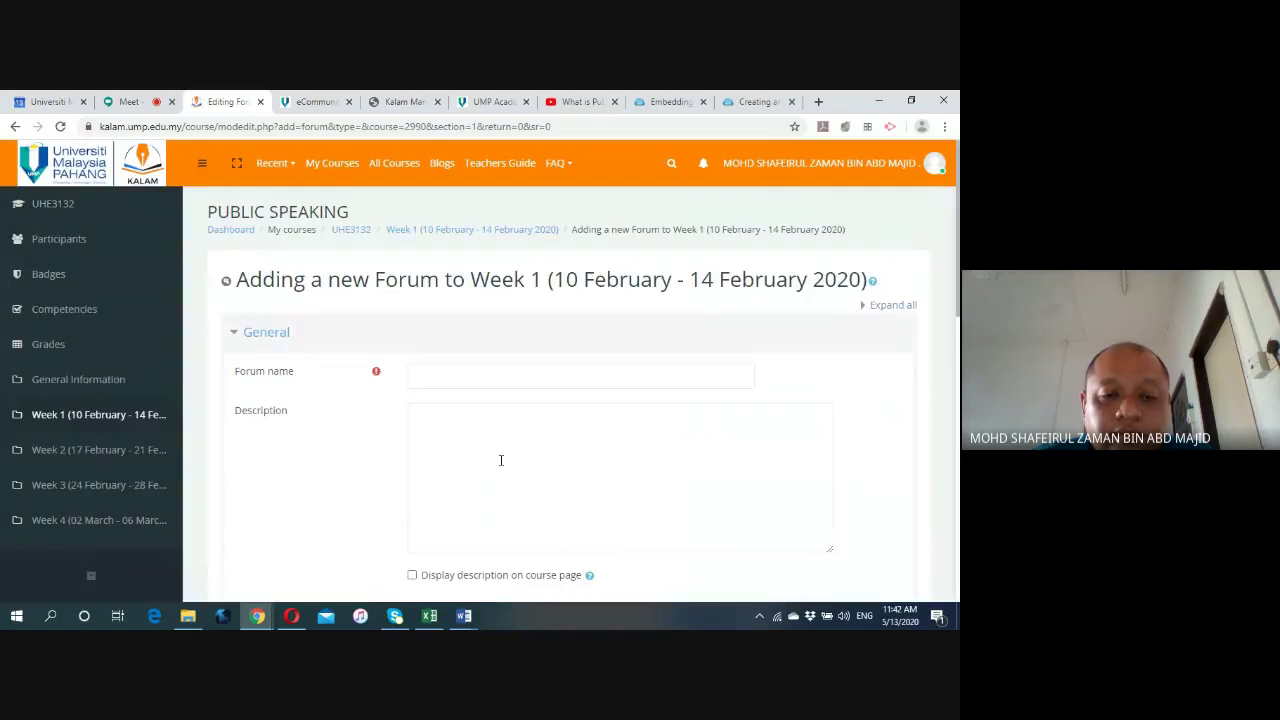
# Name the forum 'What is public speaking - Forum' with description 'Give your opinion regarding the video', and save.
pyautogui.click(429, 375)
pyautogui.write('What is public speaking')
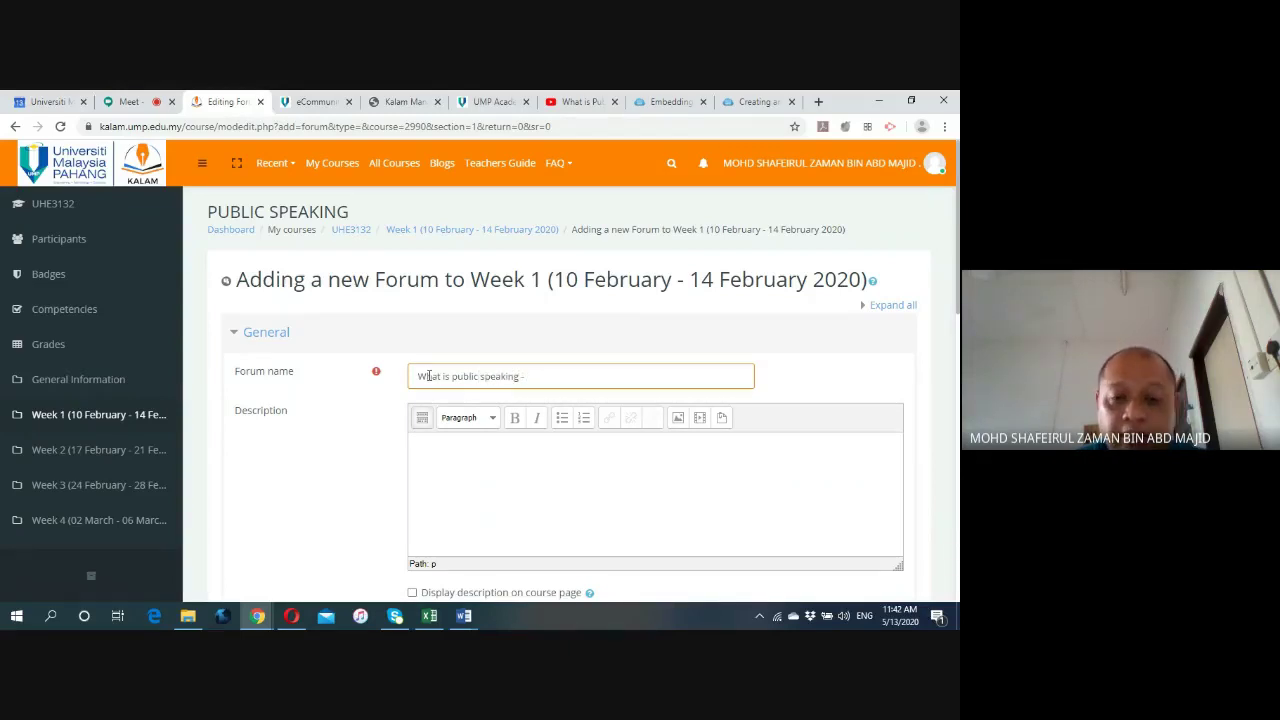
pyautogui.write(' - Forum')
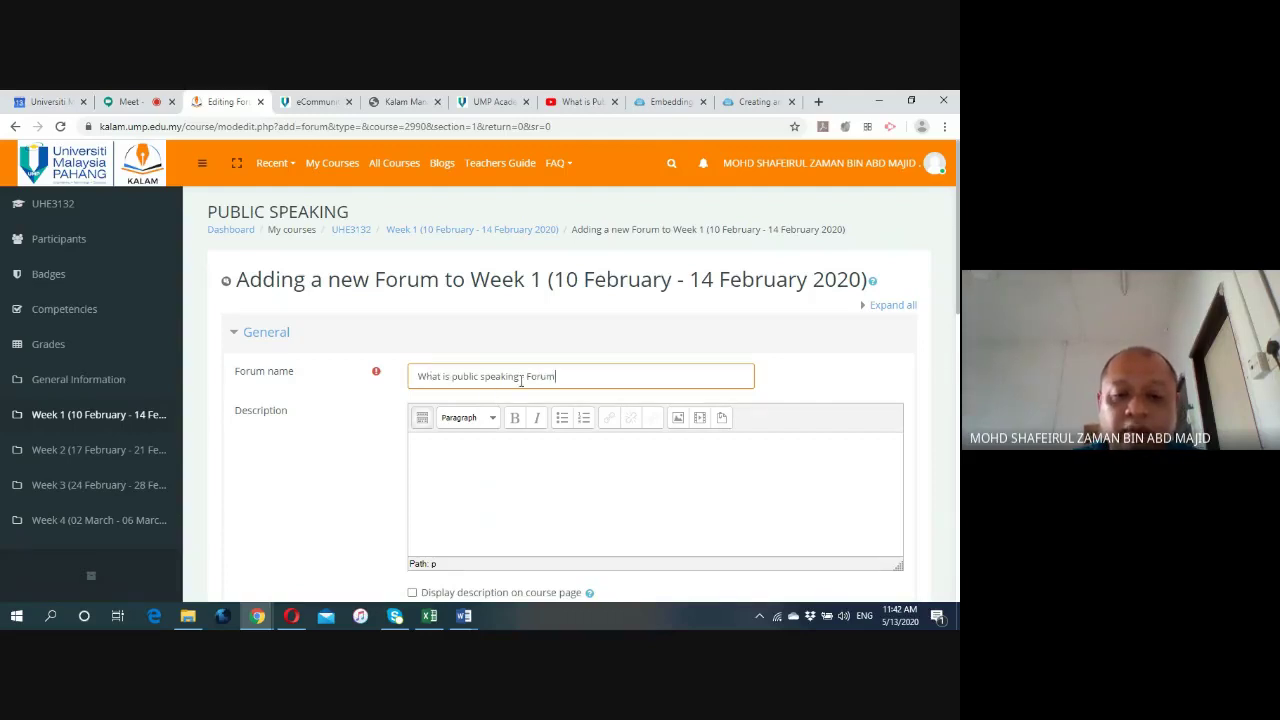
pyautogui.click(428, 442)
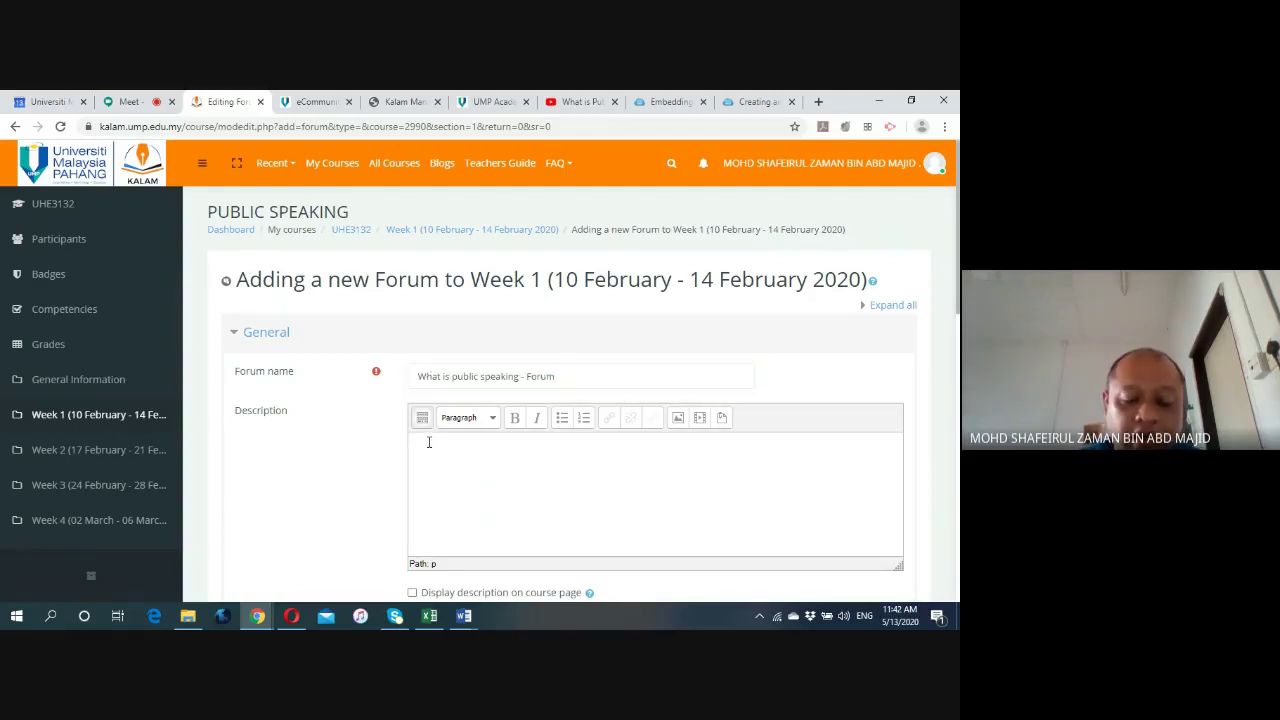
pyautogui.scroll(-2, 357, 449)
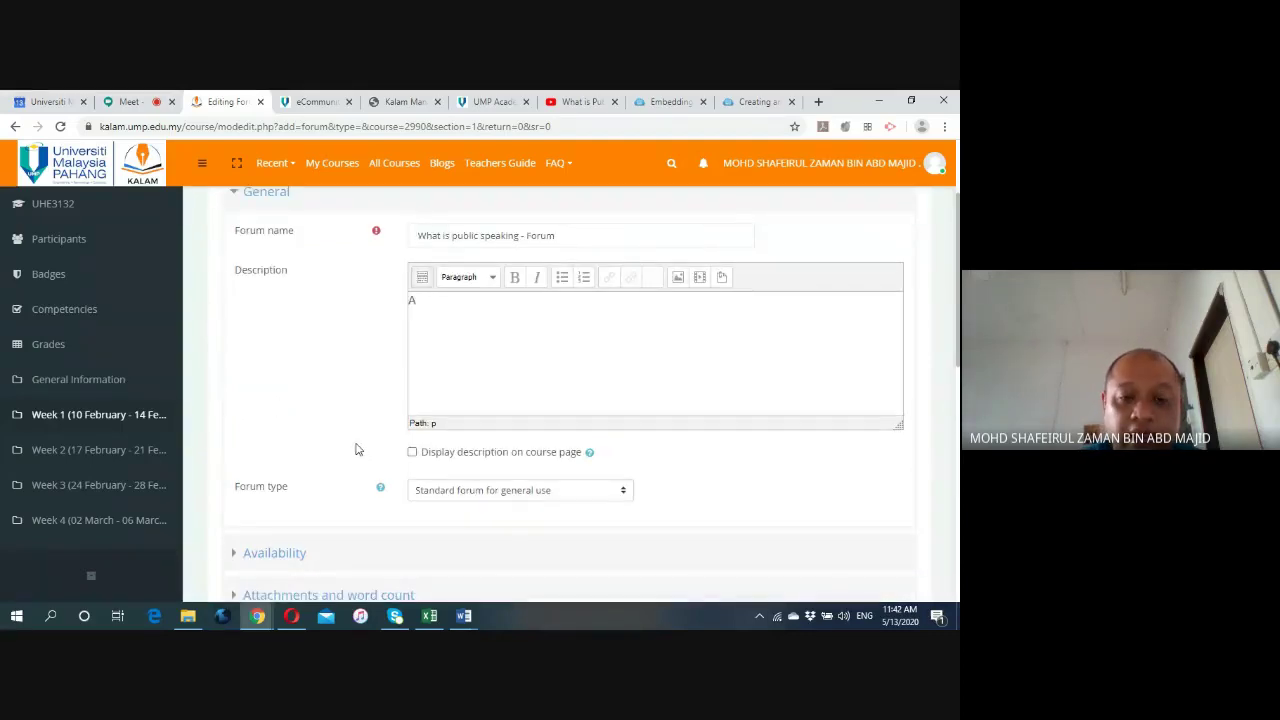
pyautogui.write('Give your')
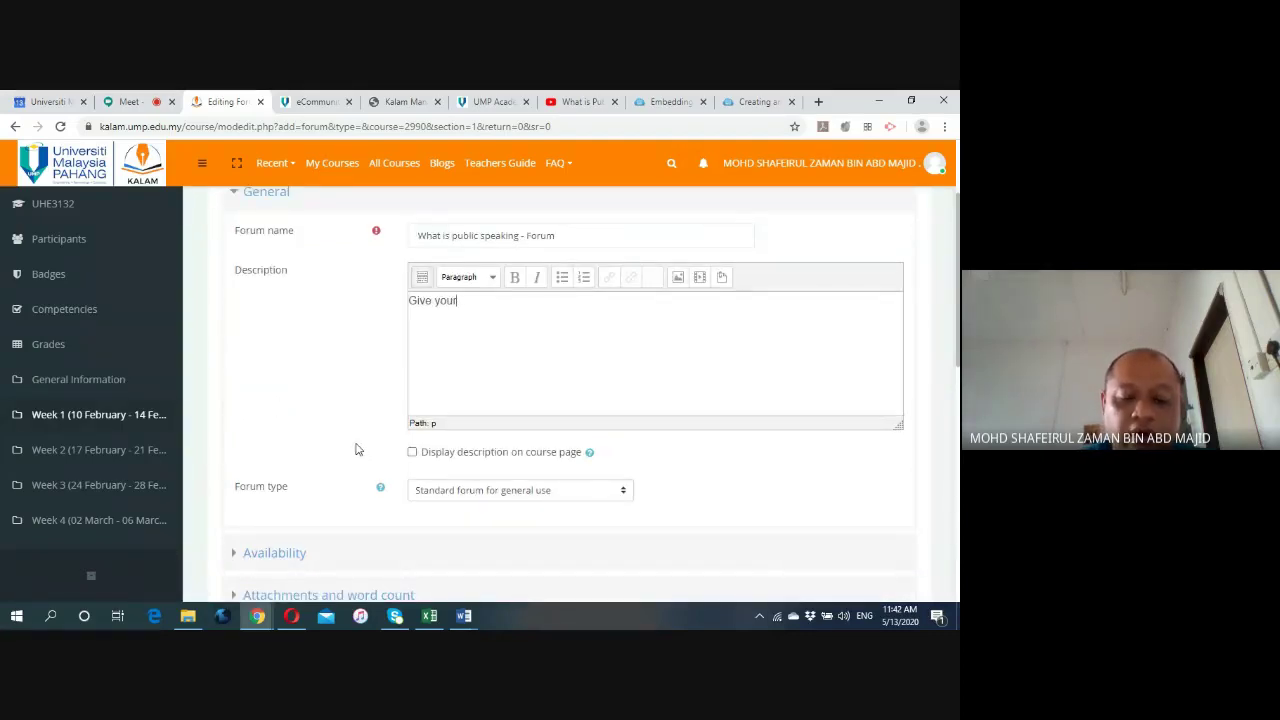
pyautogui.write(' opinio')
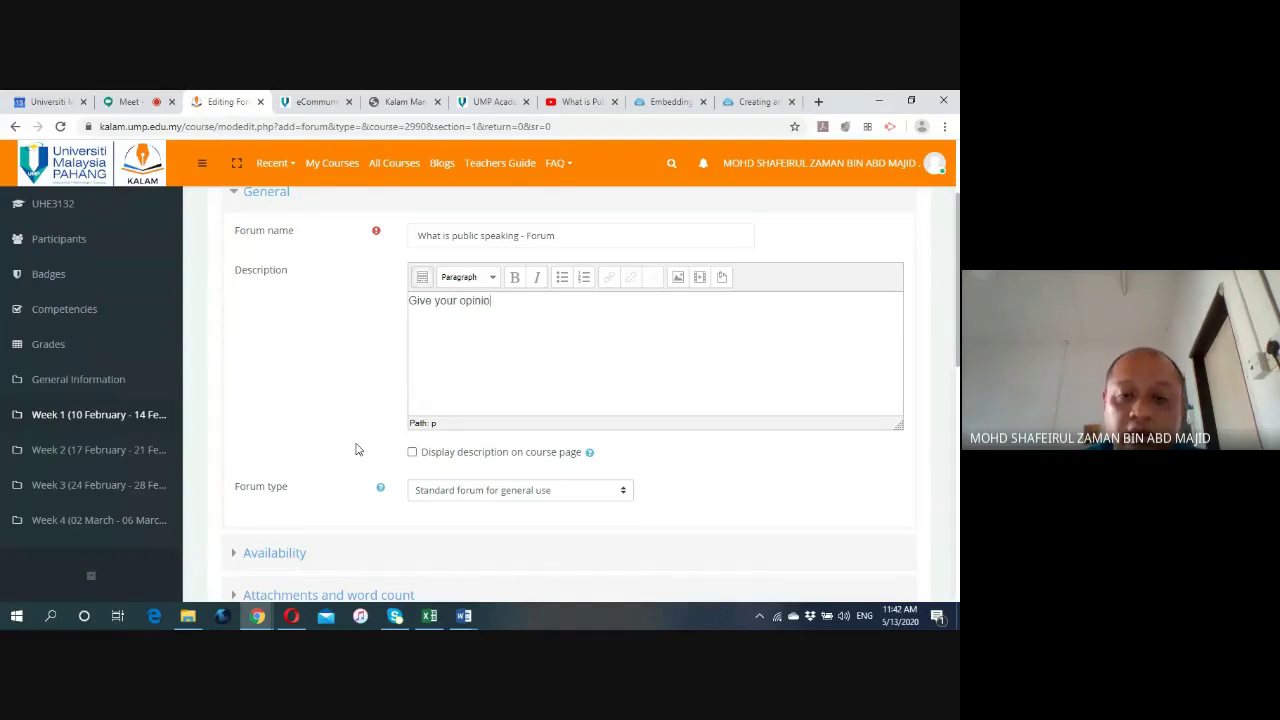
pyautogui.write('n regarding ')
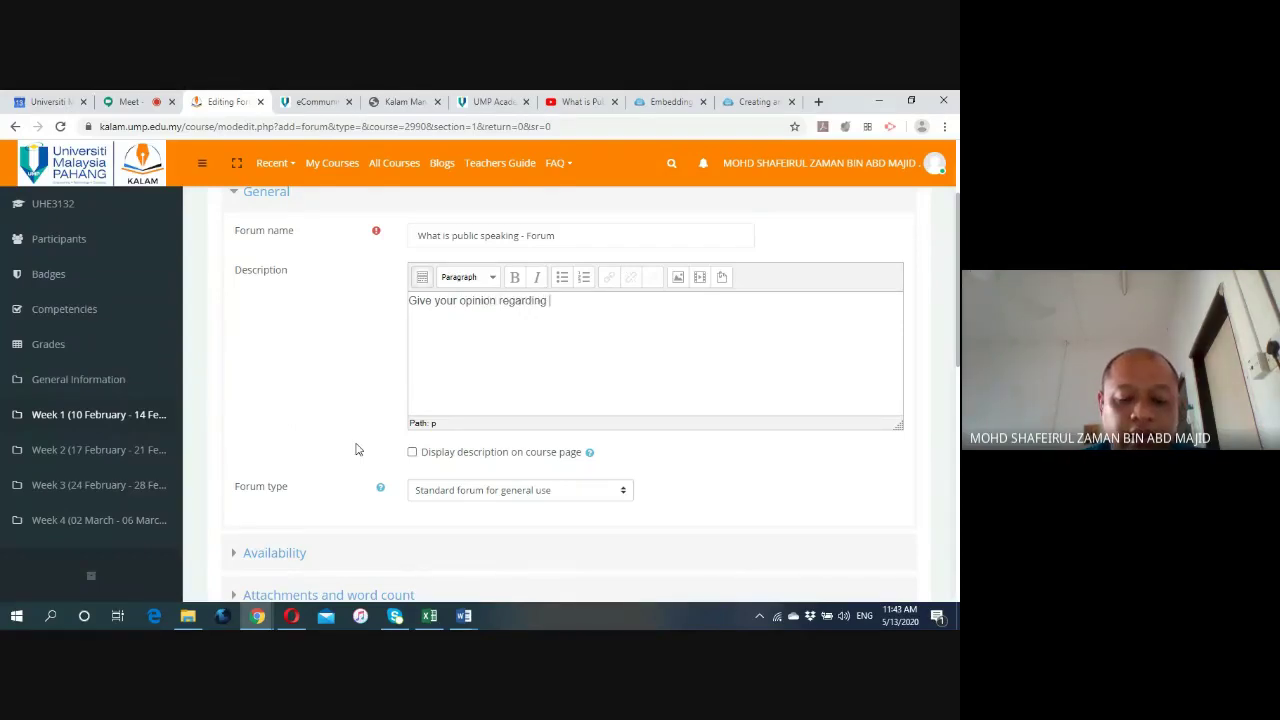
pyautogui.write('the video')
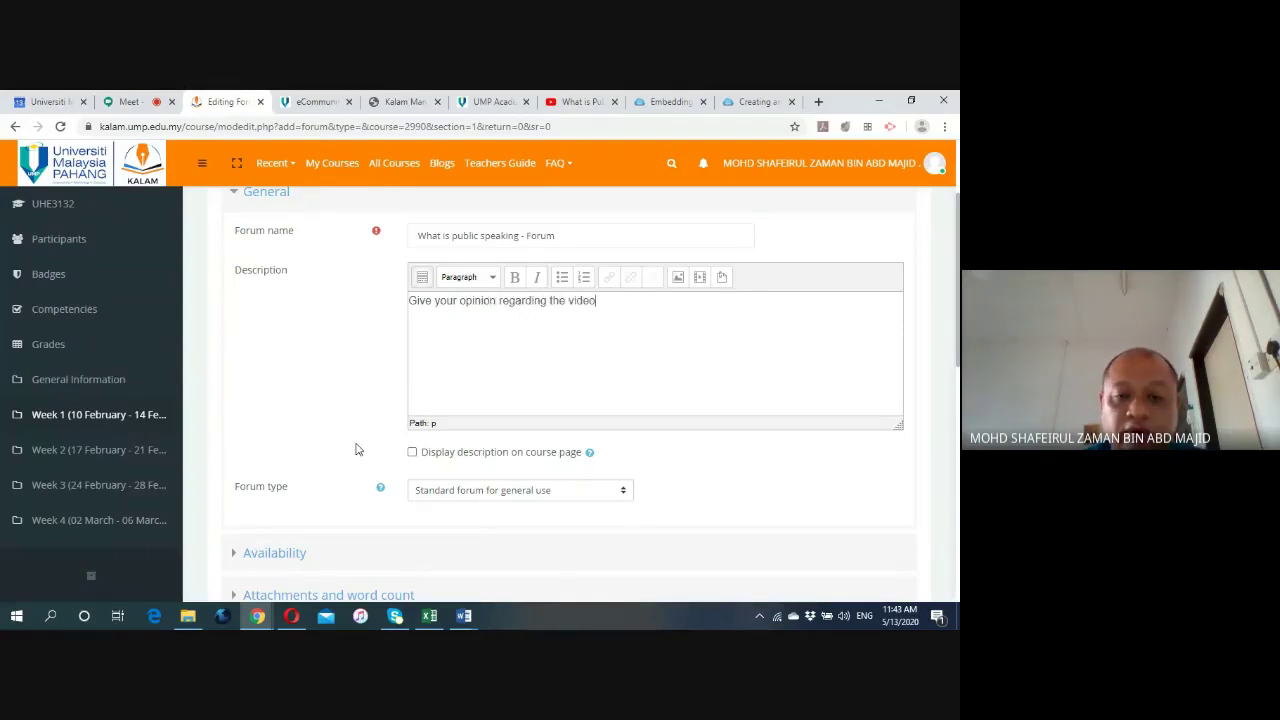
pyautogui.scroll(-1, 356, 450)
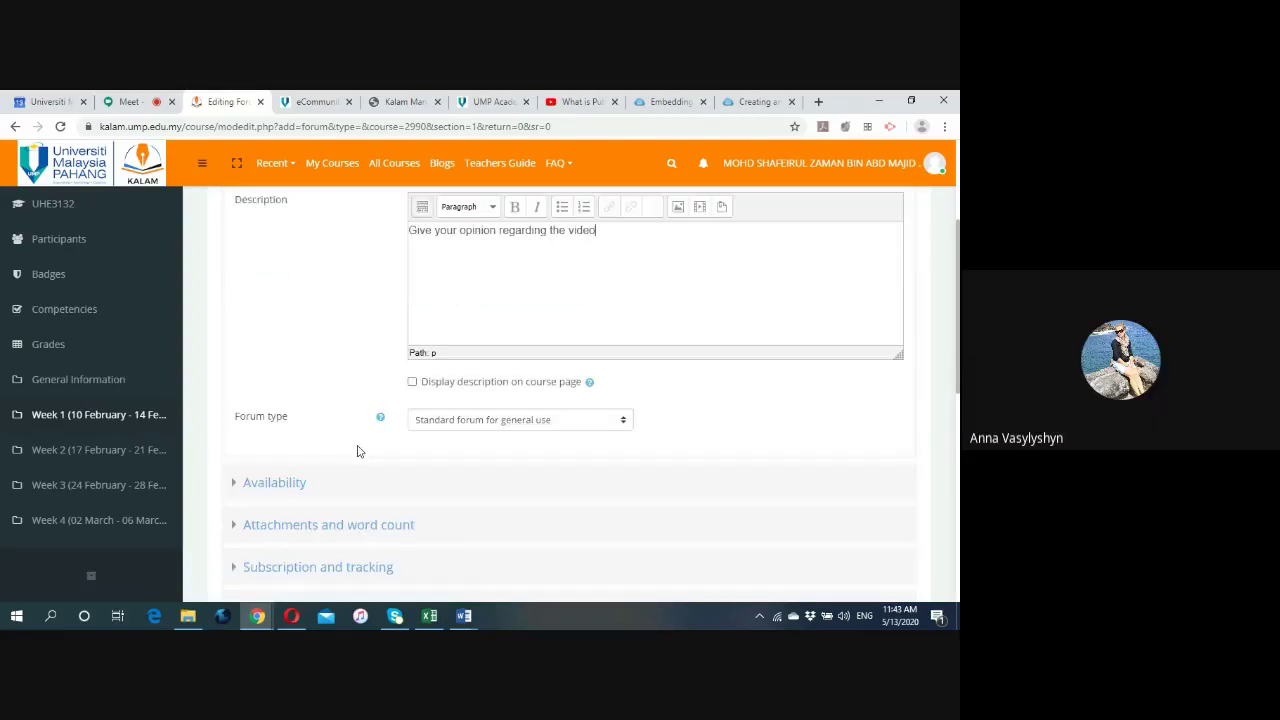
pyautogui.scroll(-7, 357, 451)
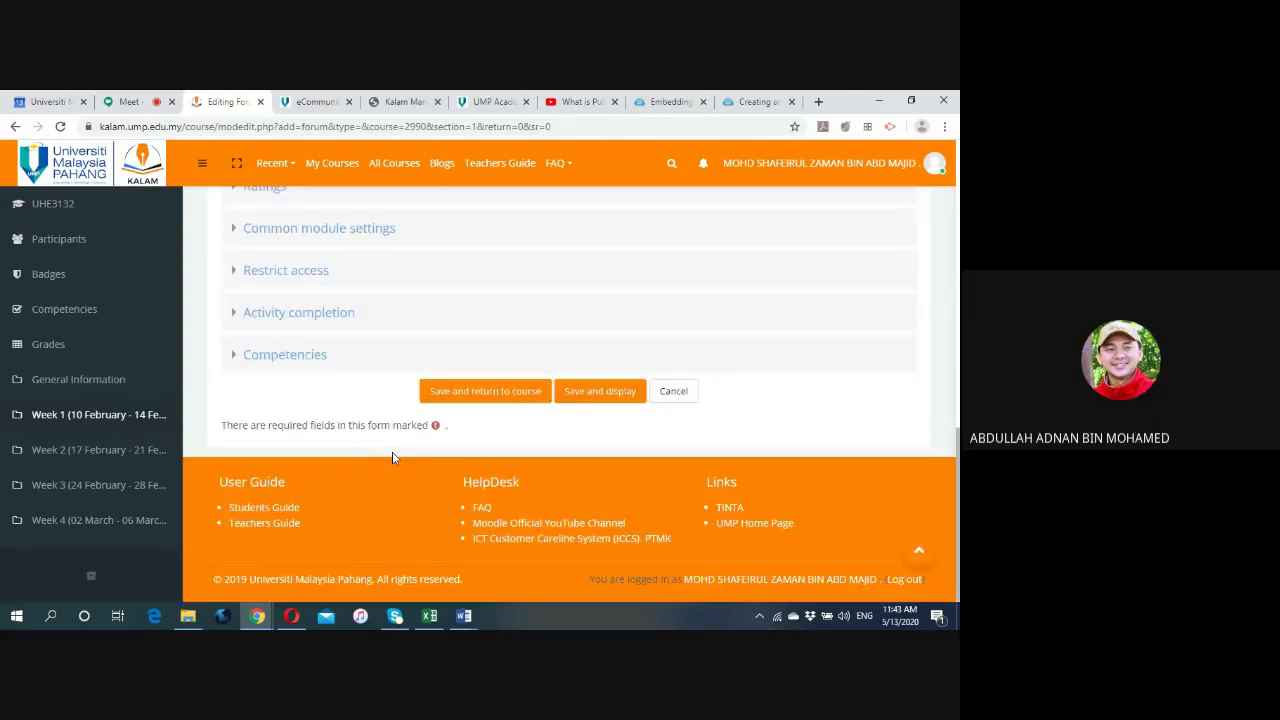
pyautogui.click(580, 391)
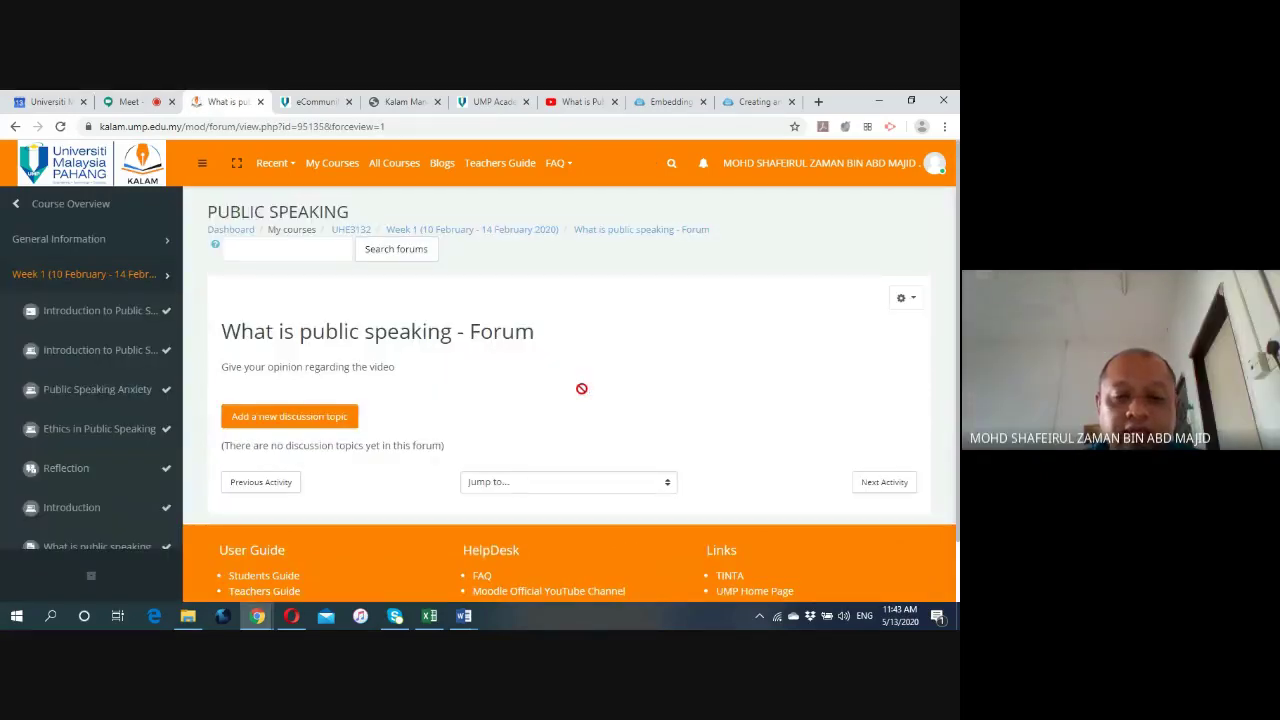
# Start a new discussion topic with the subject 'Feedback on Video'.
pyautogui.click(282, 420)
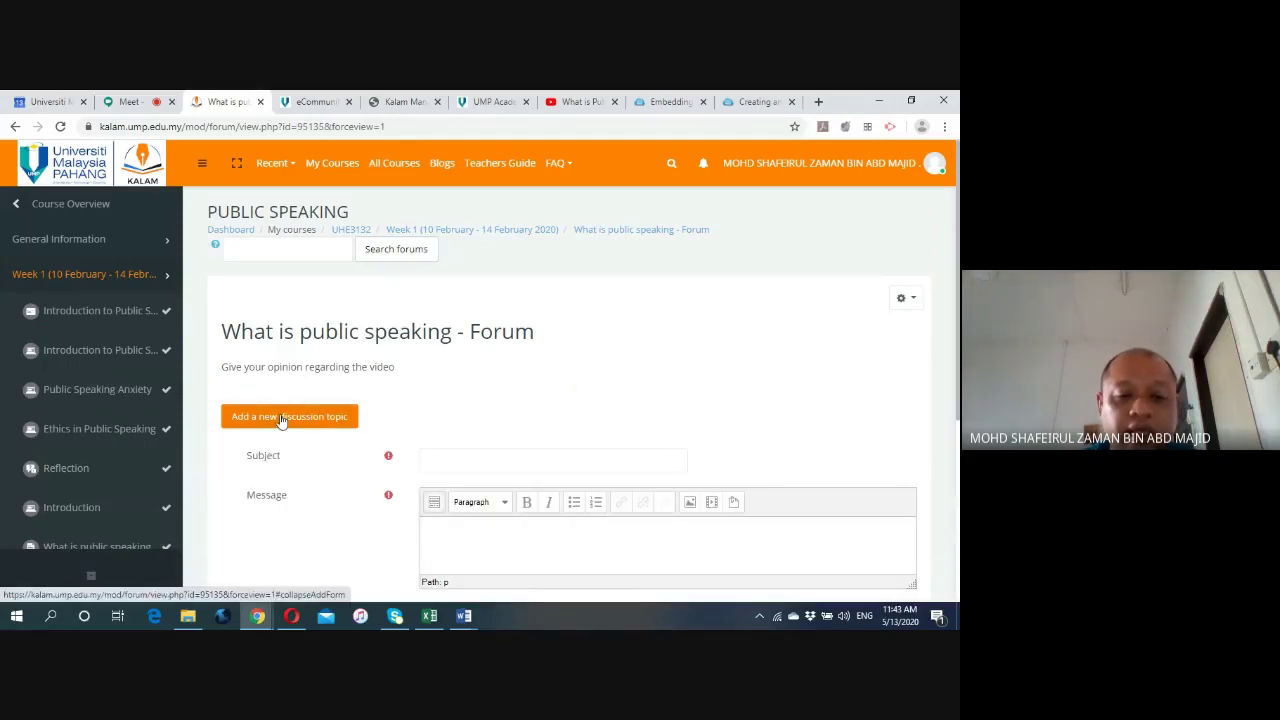
pyautogui.scroll(-1, 440, 390)
pyautogui.click(440, 388)
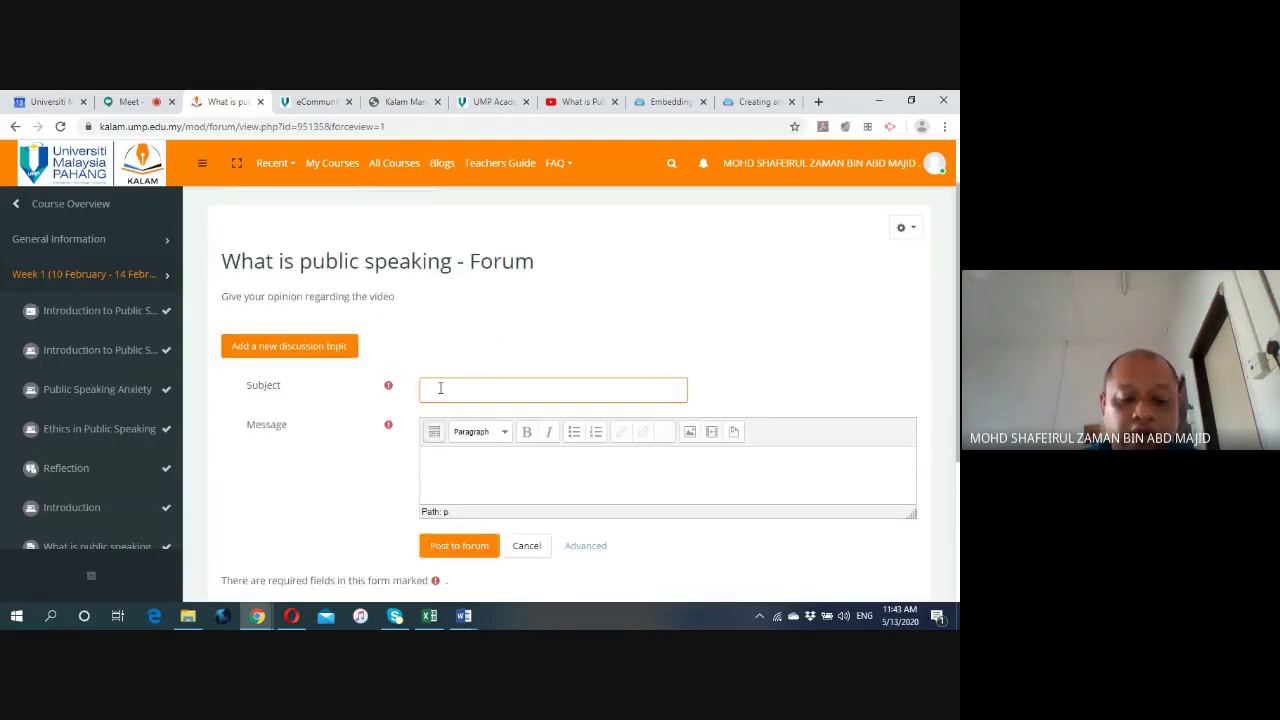
pyautogui.write('Feedback')
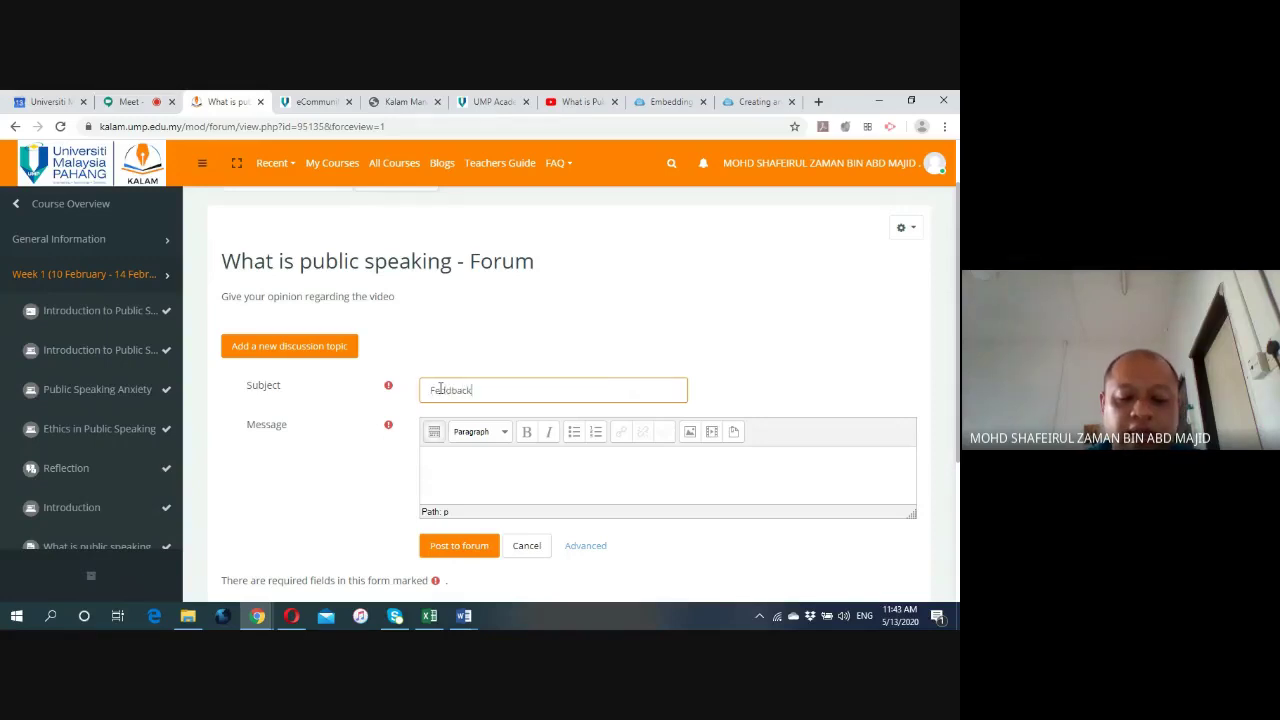
pyautogui.write(' on Video')
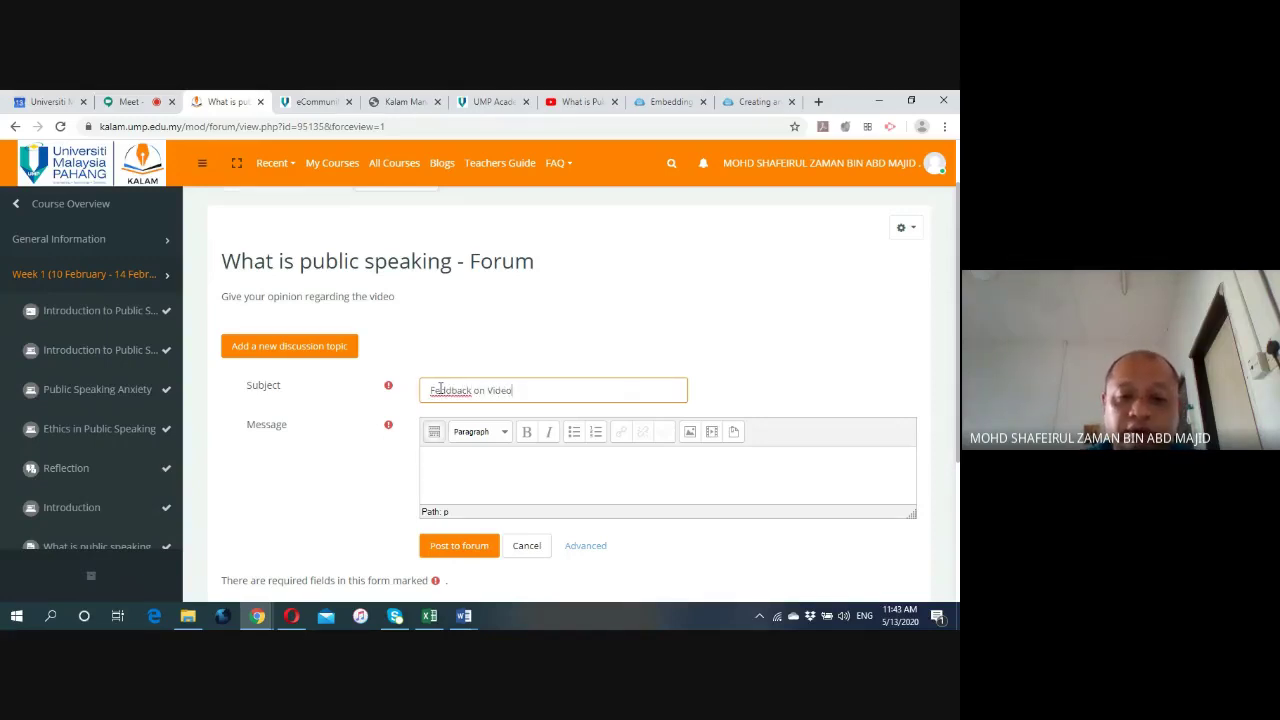
pyautogui.click(452, 391)
pyautogui.press('BackSpace')
pyautogui.press('BackSpace')
pyautogui.write('ed')
# Write the message 'What is your understanding about the video?' and post the topic.
pyautogui.click(471, 451)
pyautogui.scroll(-2, 330, 462)
pyautogui.write('What')
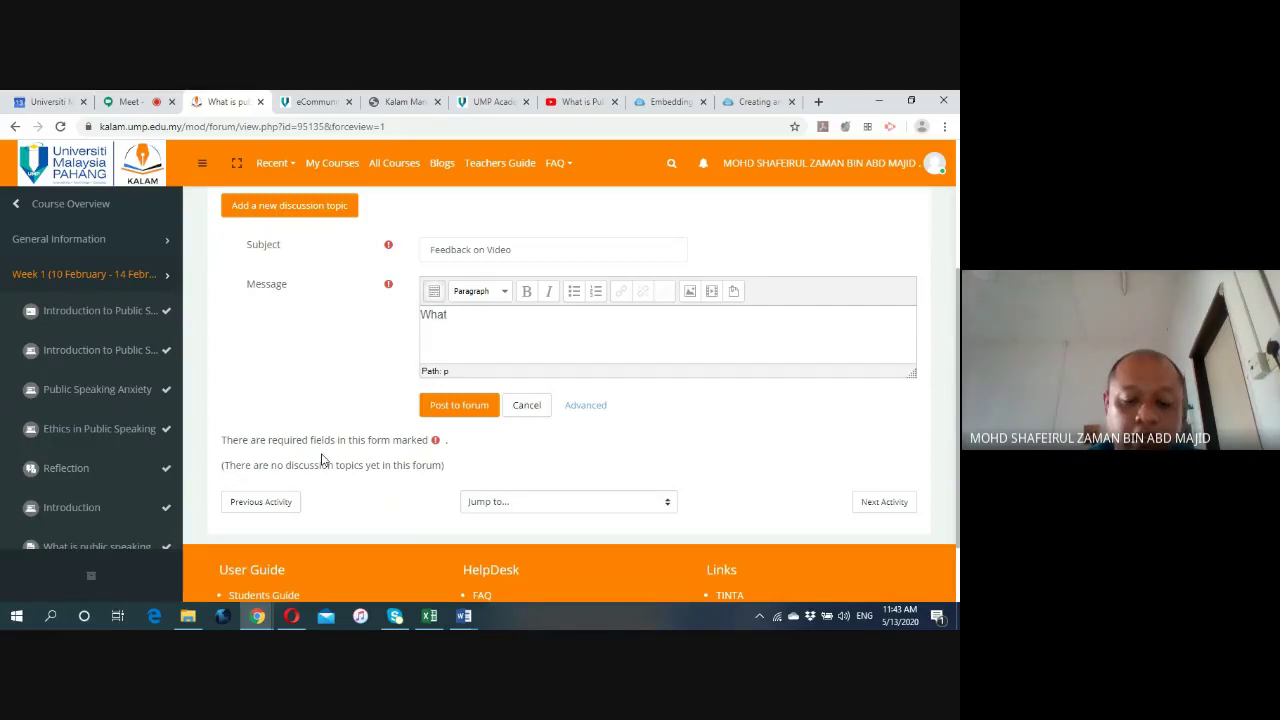
pyautogui.write(' is your unde')
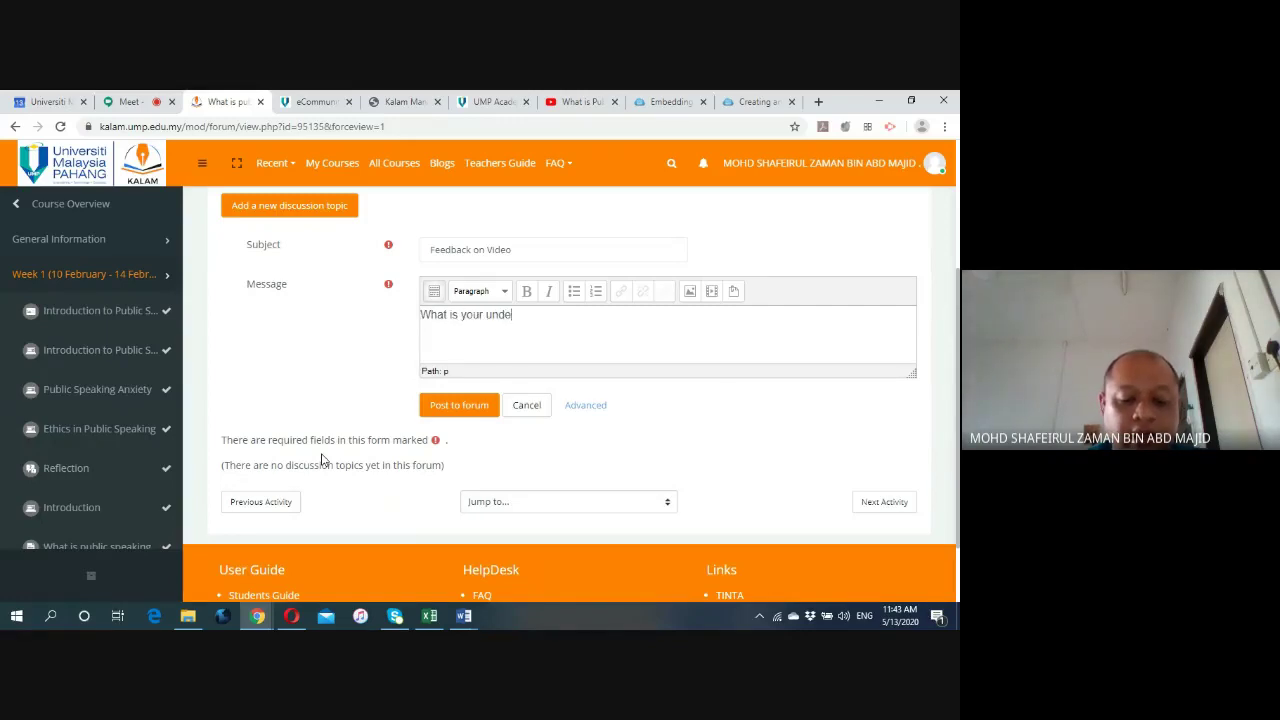
pyautogui.write('rstanding about the video')
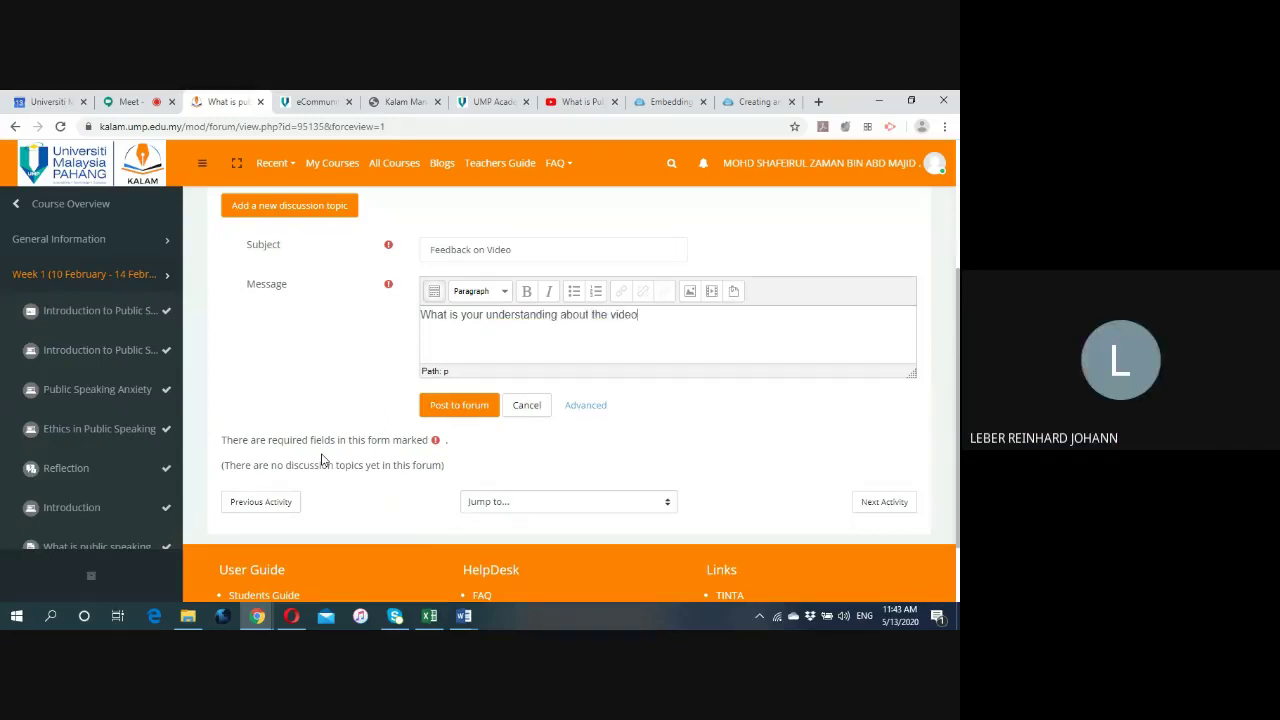
pyautogui.write('?')
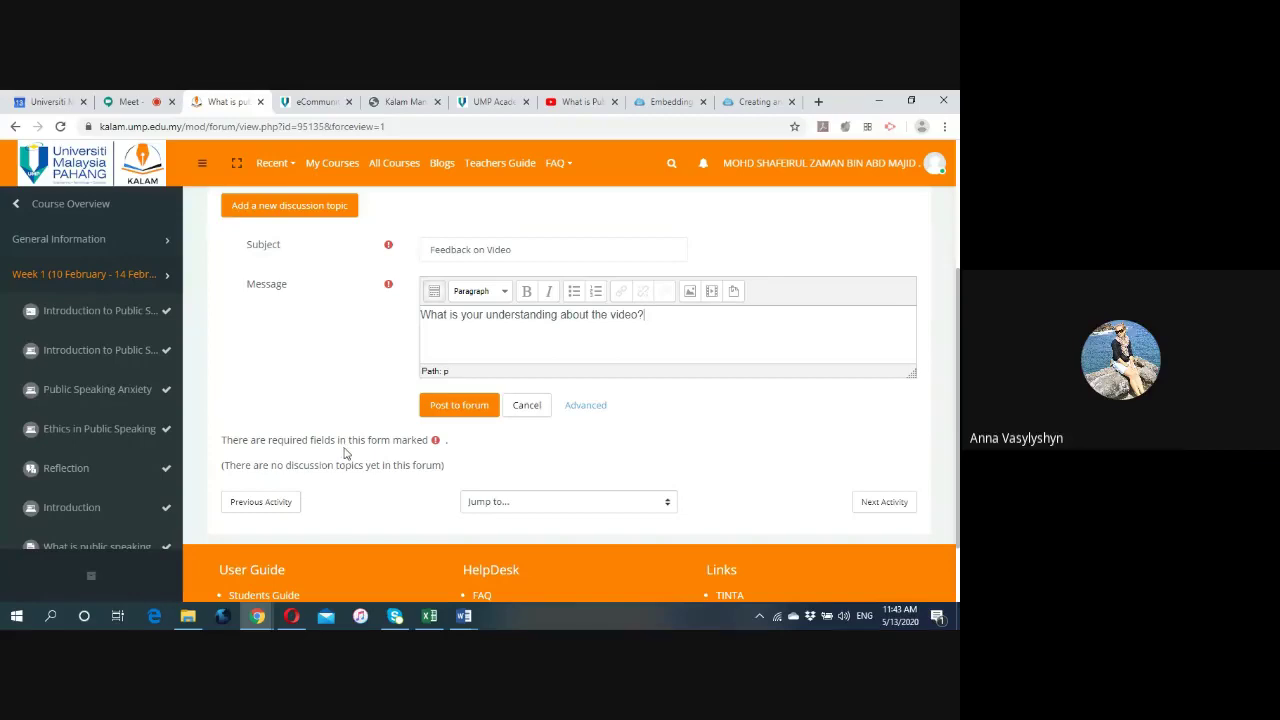
pyautogui.click(444, 410)
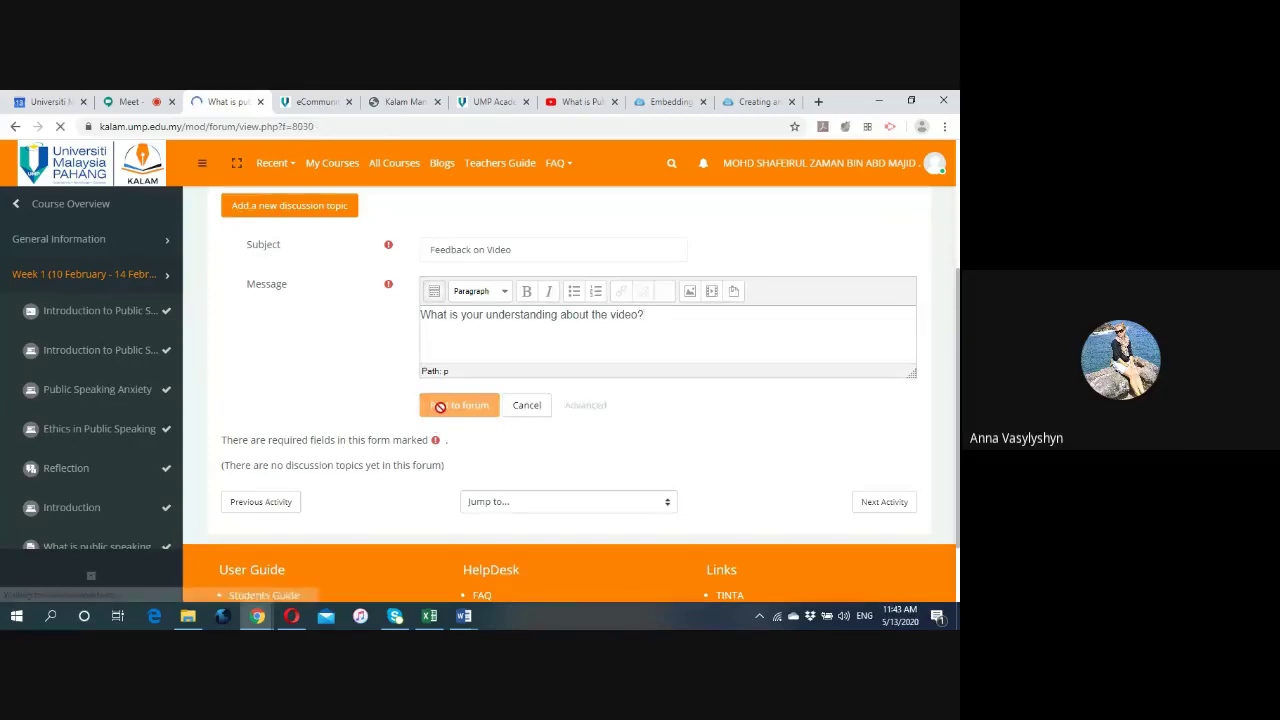
# Return to the Week 1 section and open the Add an activity or resource chooser.
pyautogui.scroll(-3, 451, 471)
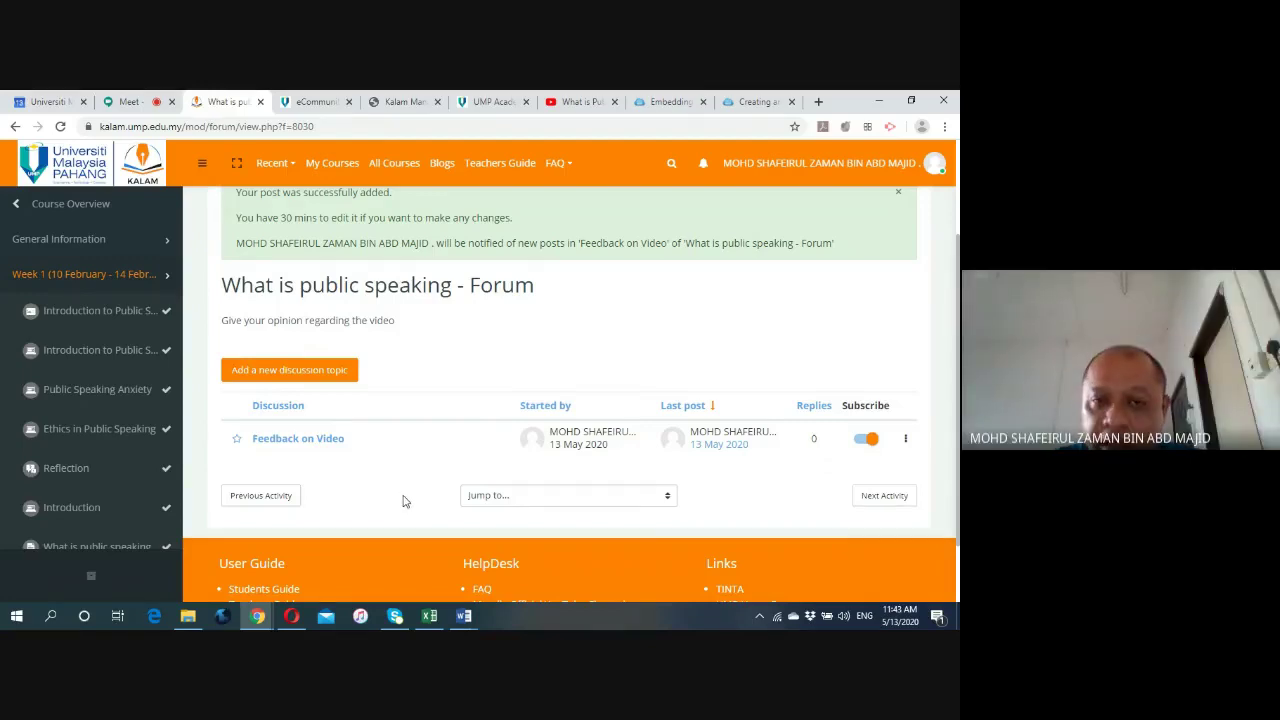
pyautogui.scroll(3, 403, 500)
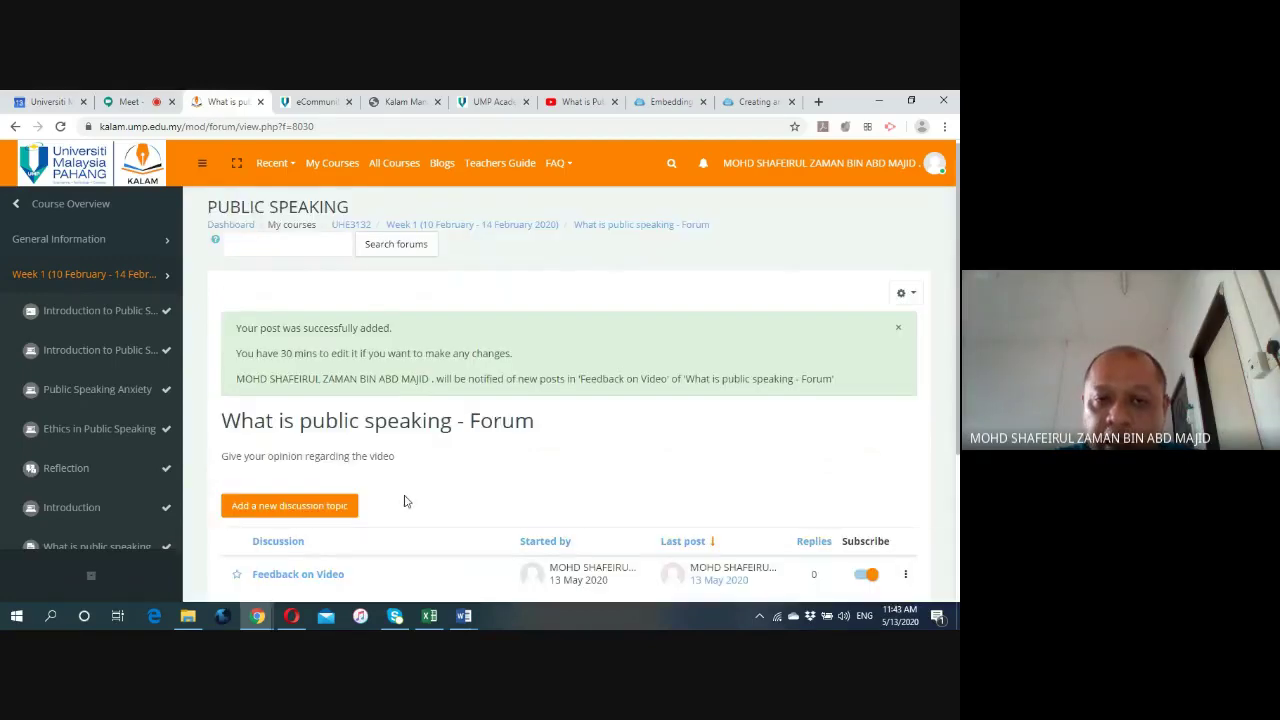
pyautogui.click(518, 230)
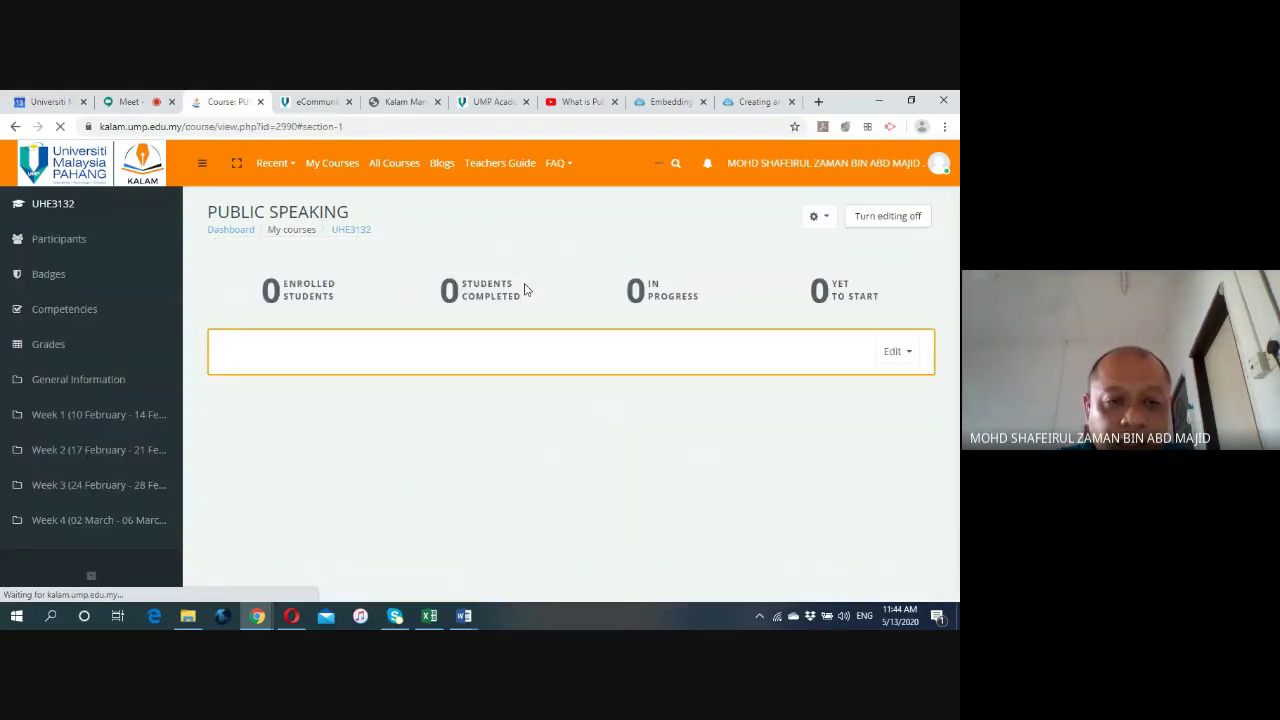
pyautogui.scroll(-3, 662, 451)
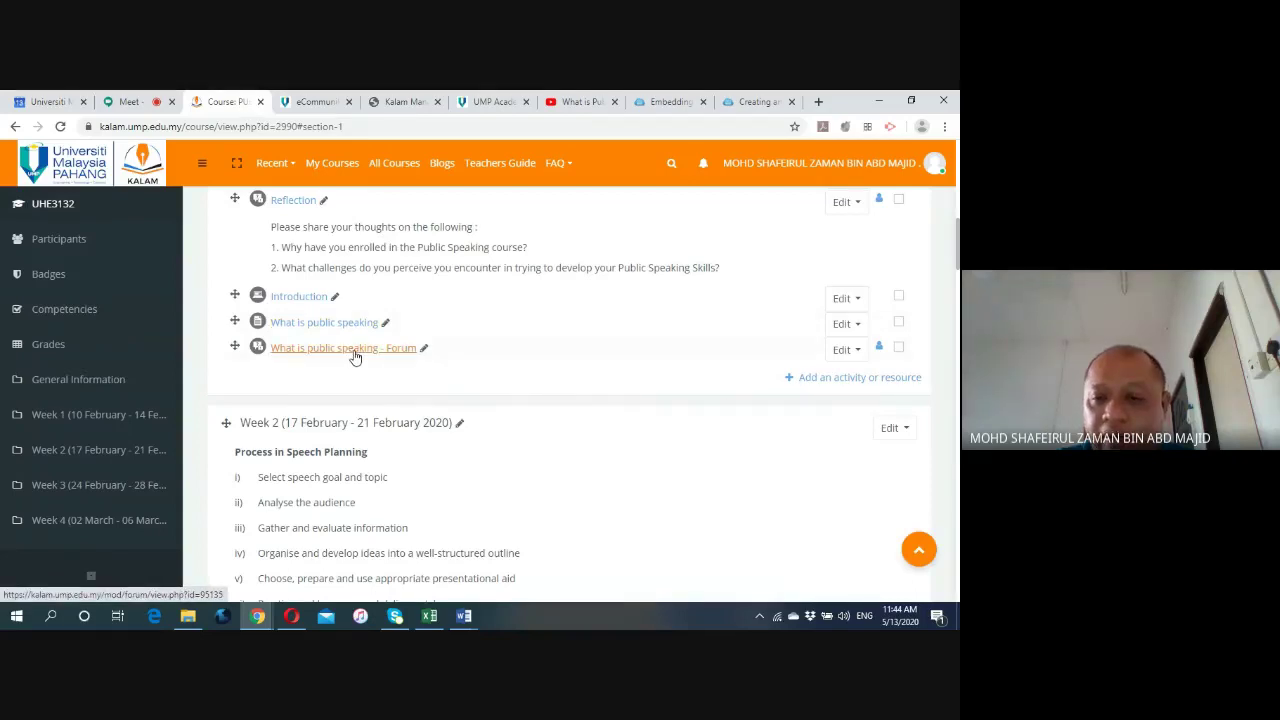
pyautogui.click(866, 377)
# Read the Folder and File resource descriptions, then cancel the chooser.
pyautogui.scroll(-5, 435, 389)
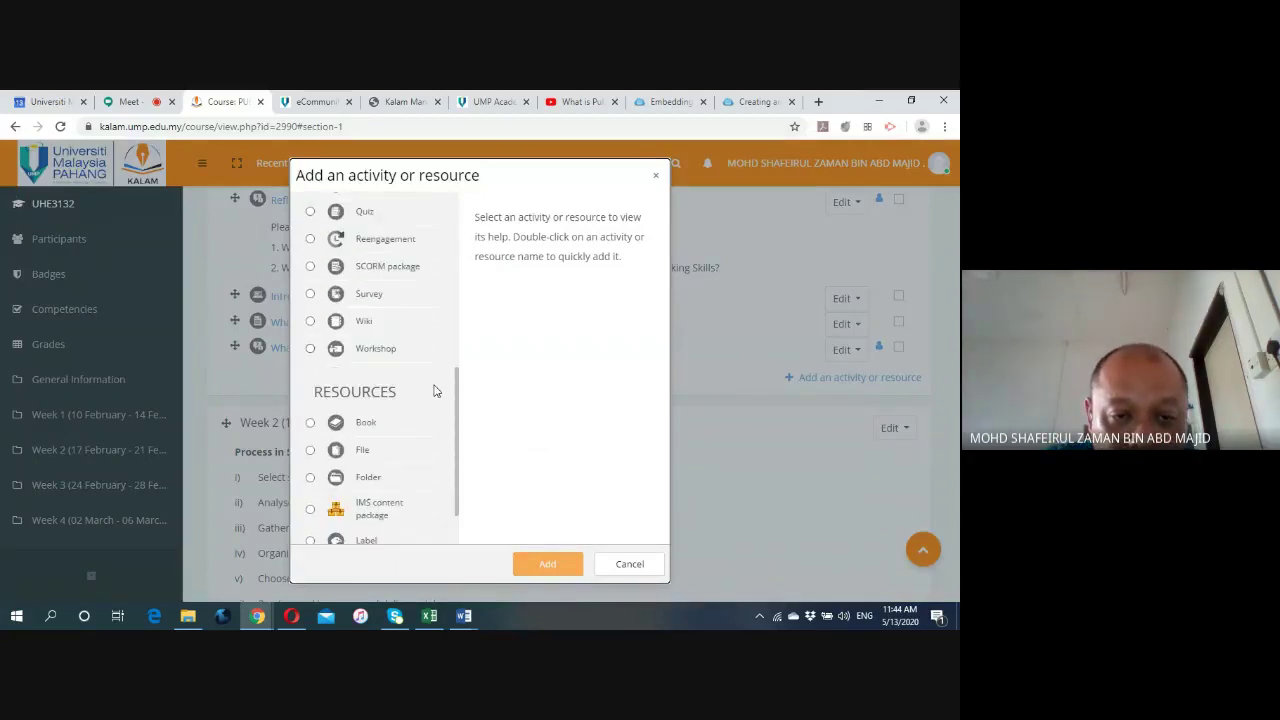
pyautogui.scroll(-1, 432, 391)
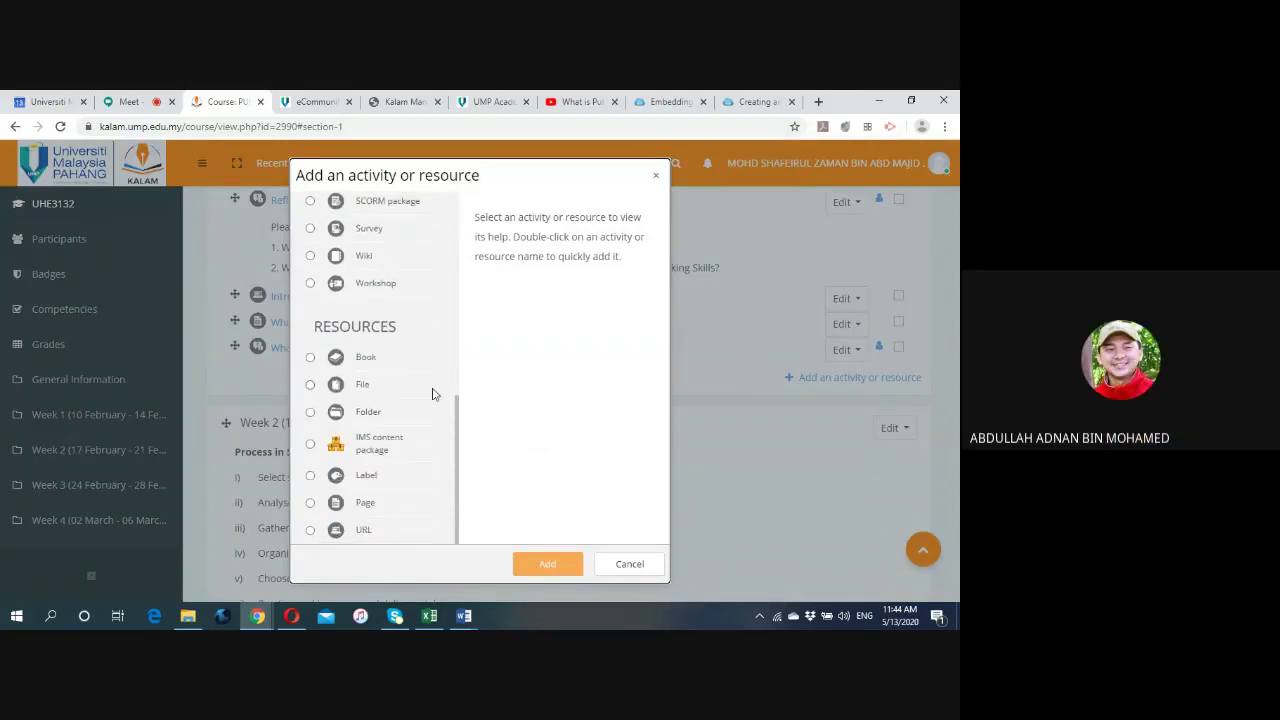
pyautogui.click(310, 413)
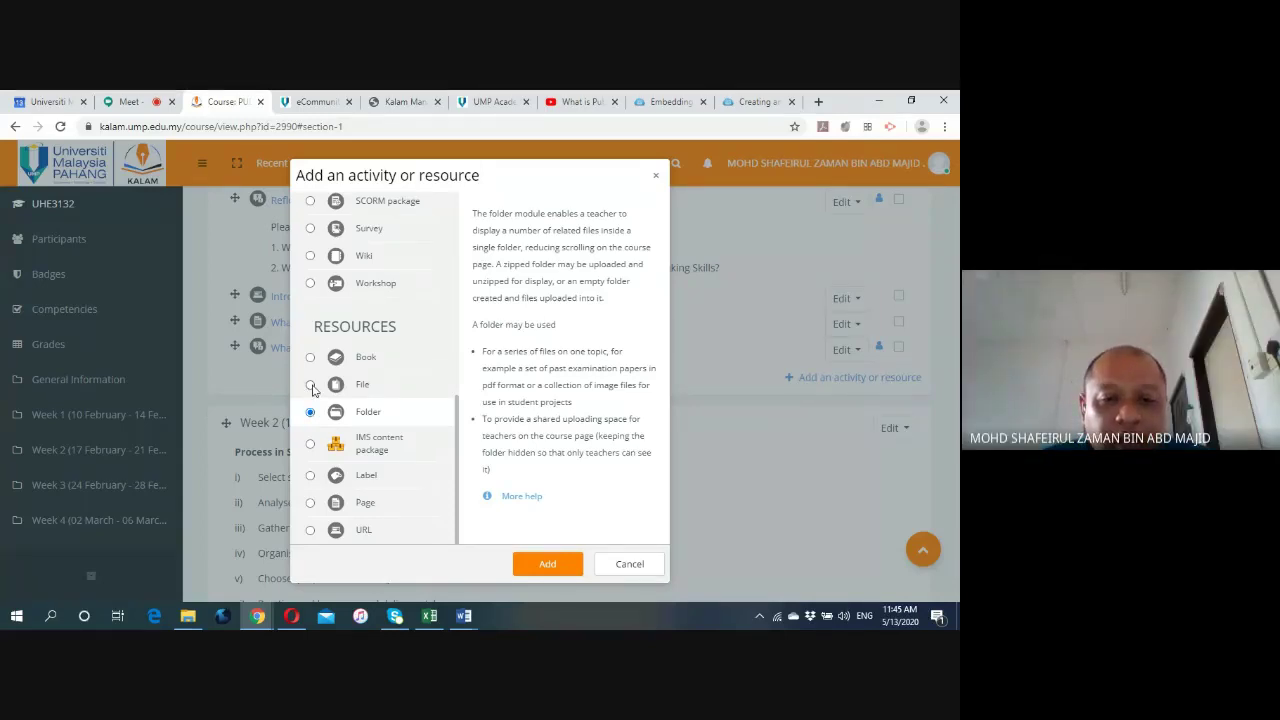
pyautogui.click(310, 384)
pyautogui.scroll(-2, 613, 394)
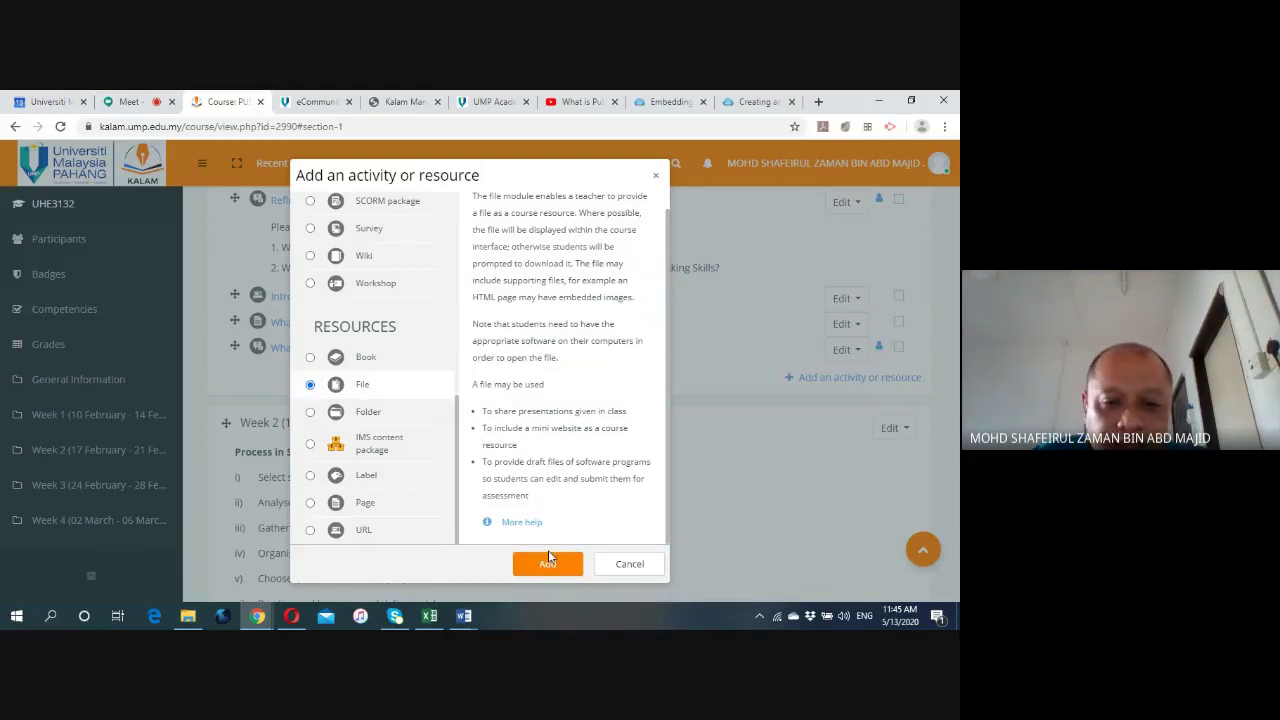
pyautogui.click(613, 567)
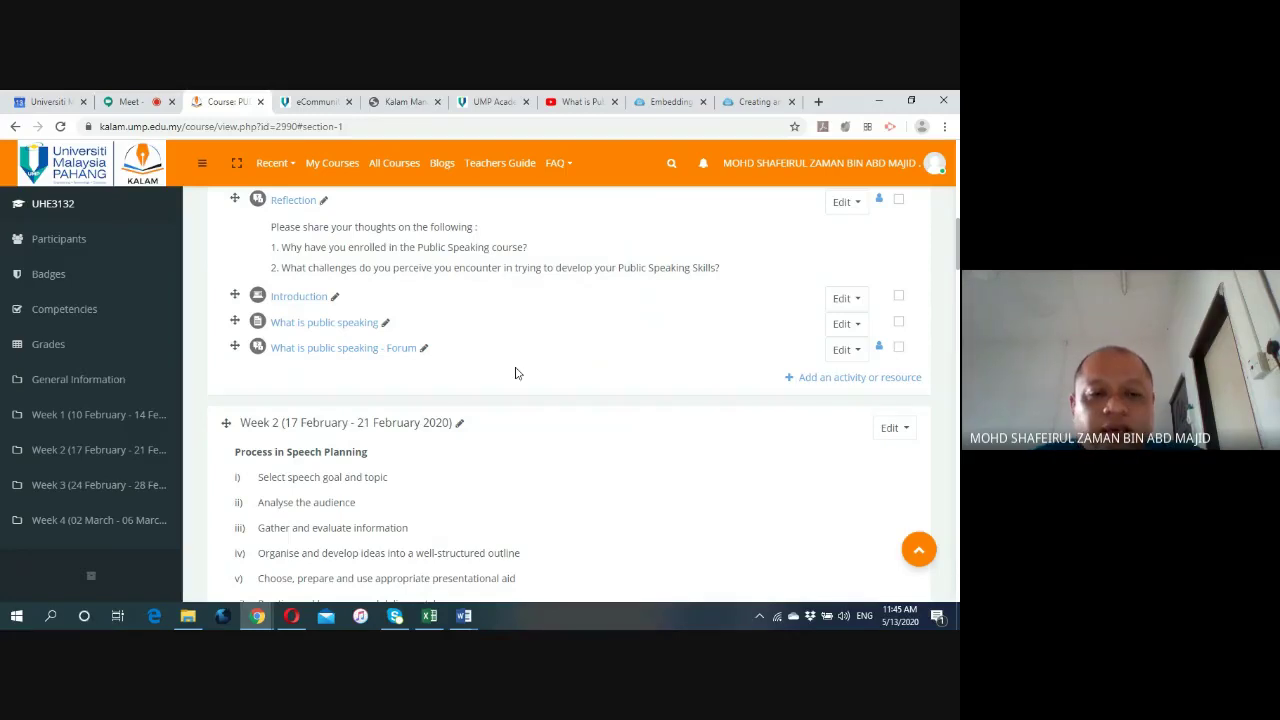
# Scroll through Week 1 to review Reflection, Introduction, the page and its forum.
pyautogui.scroll(1, 516, 373)
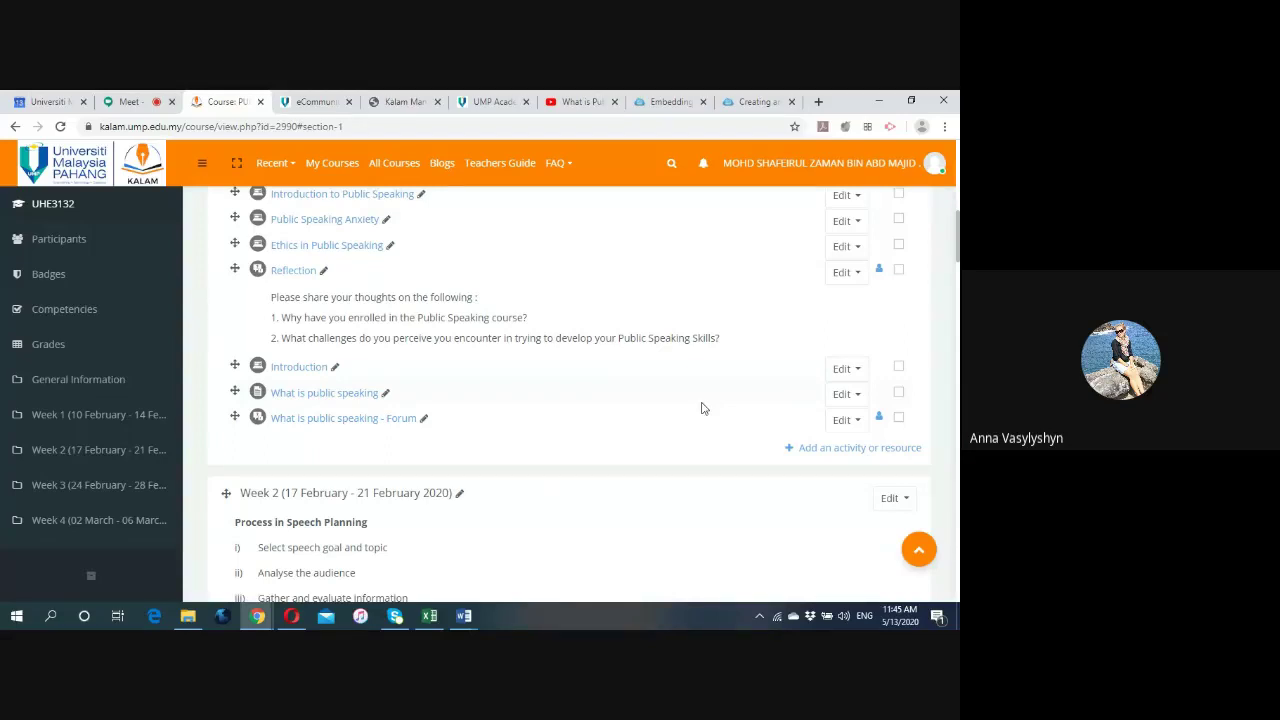
pyautogui.scroll(1, 702, 408)
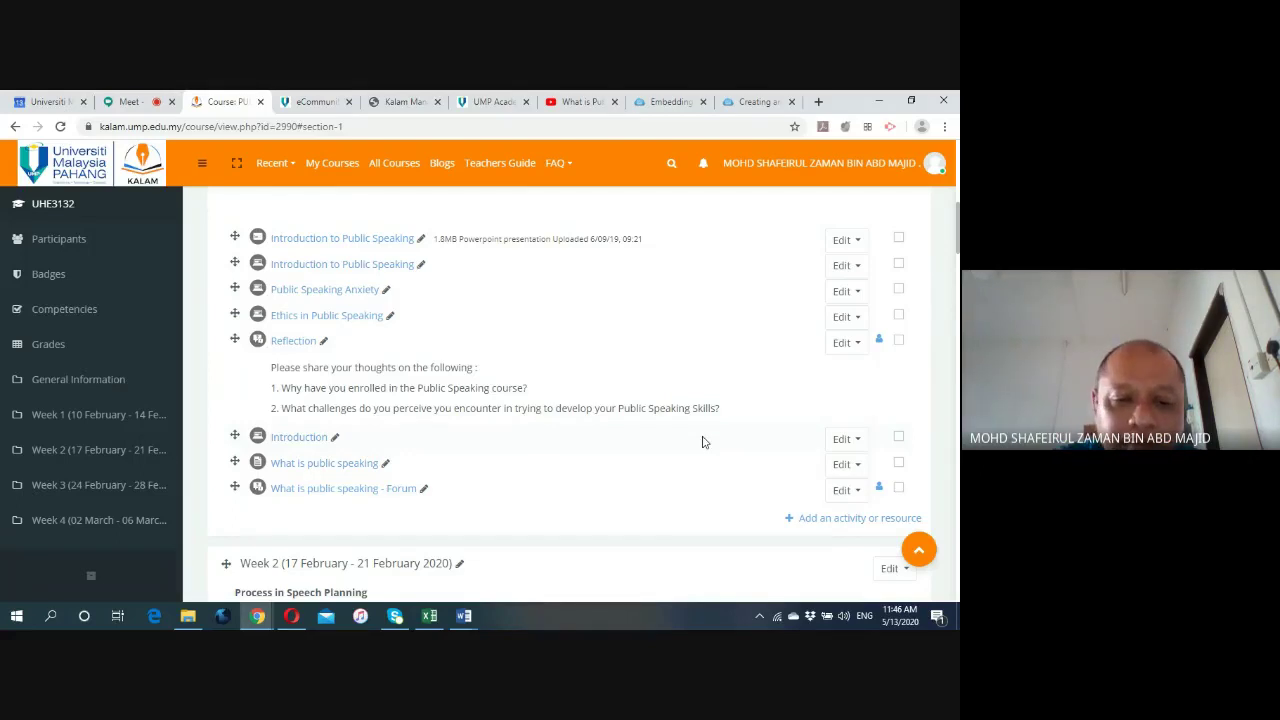
pyautogui.scroll(-1, 558, 468)
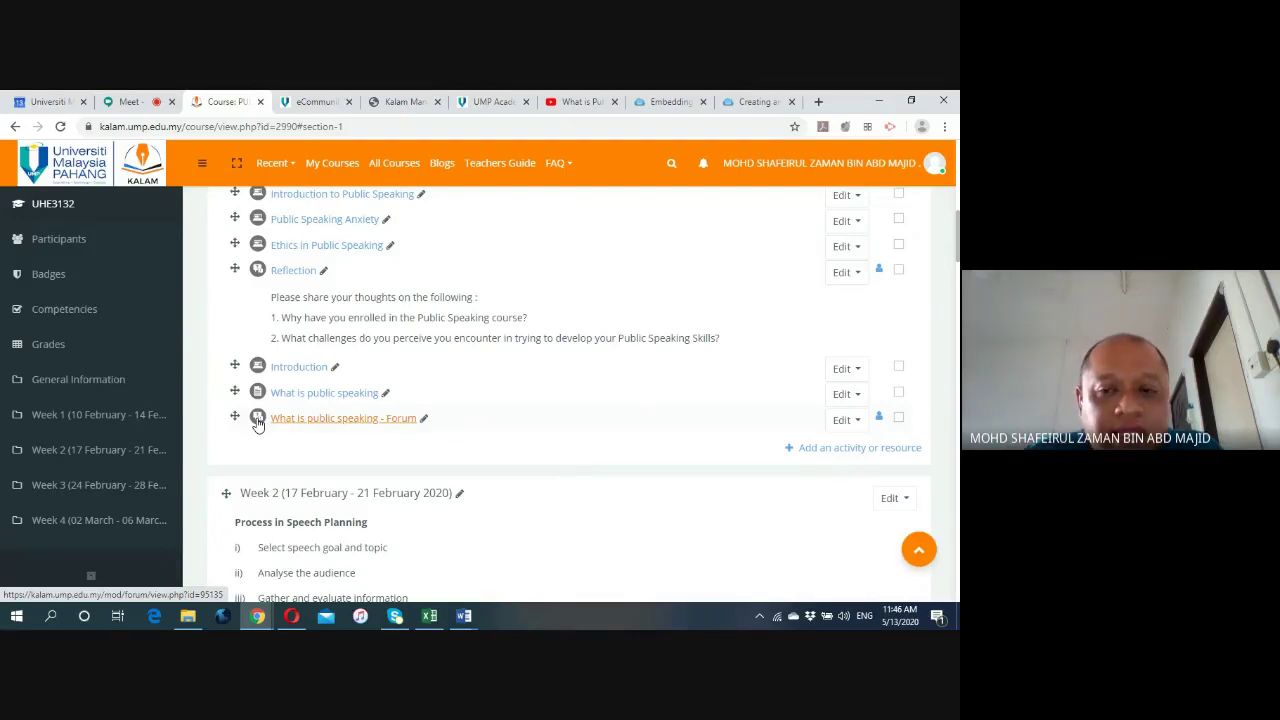
pyautogui.click(859, 448)
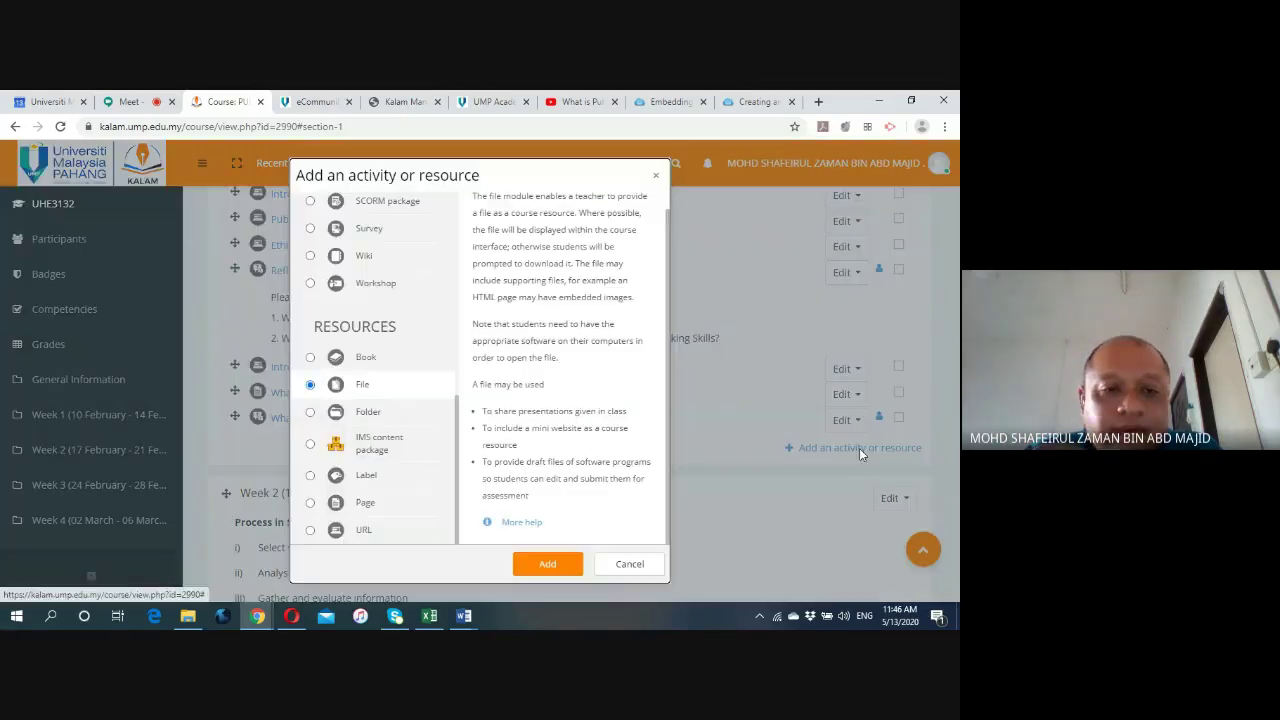
pyautogui.scroll(6, 423, 294)
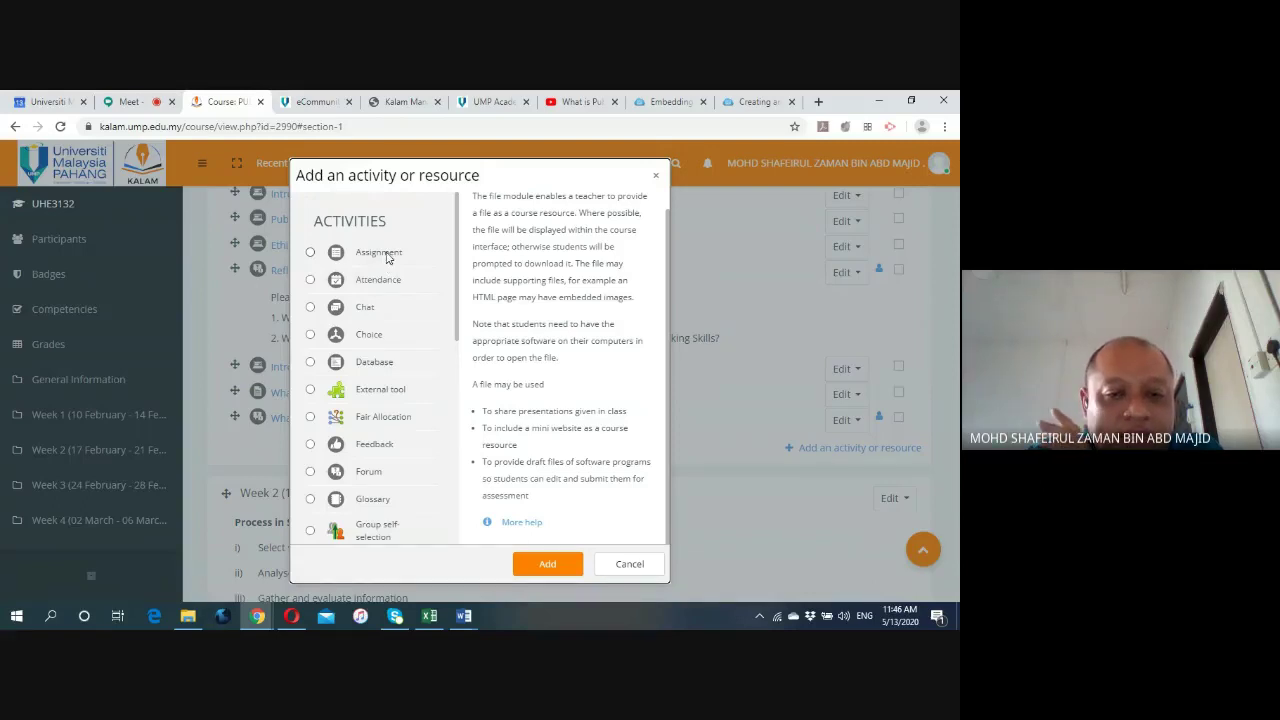
pyautogui.scroll(-3, 403, 357)
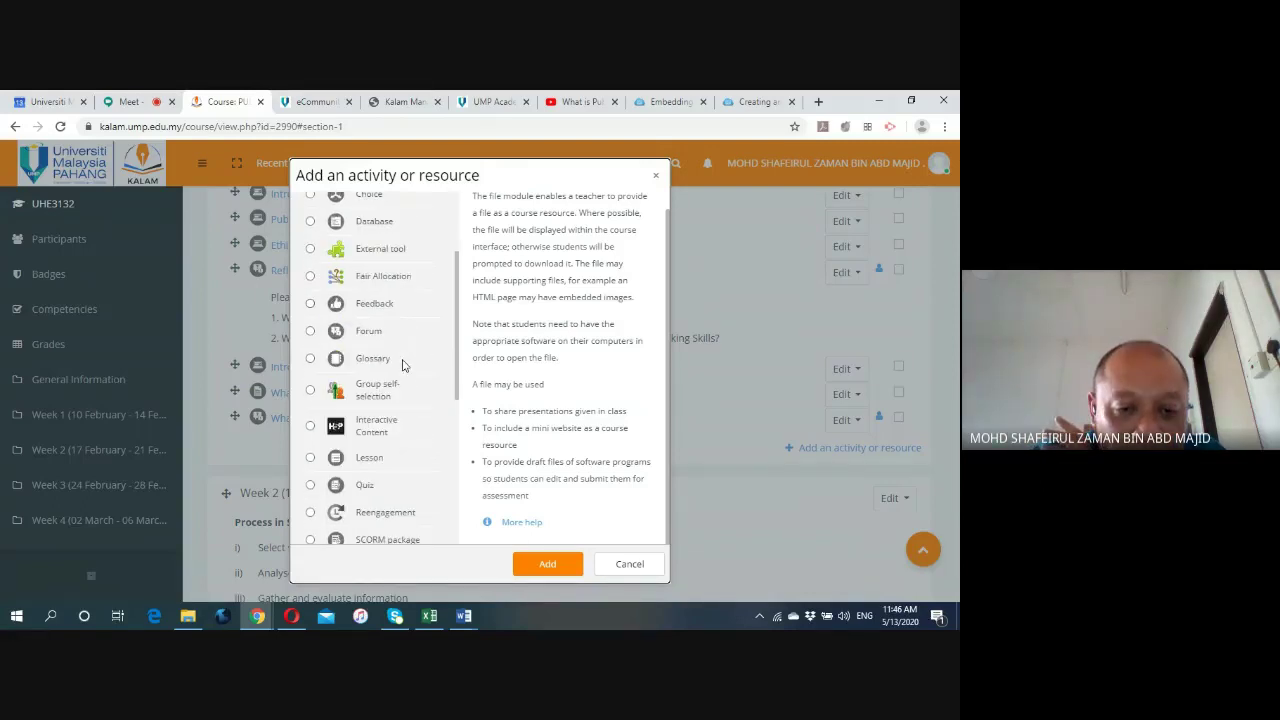
pyautogui.scroll(-3, 403, 361)
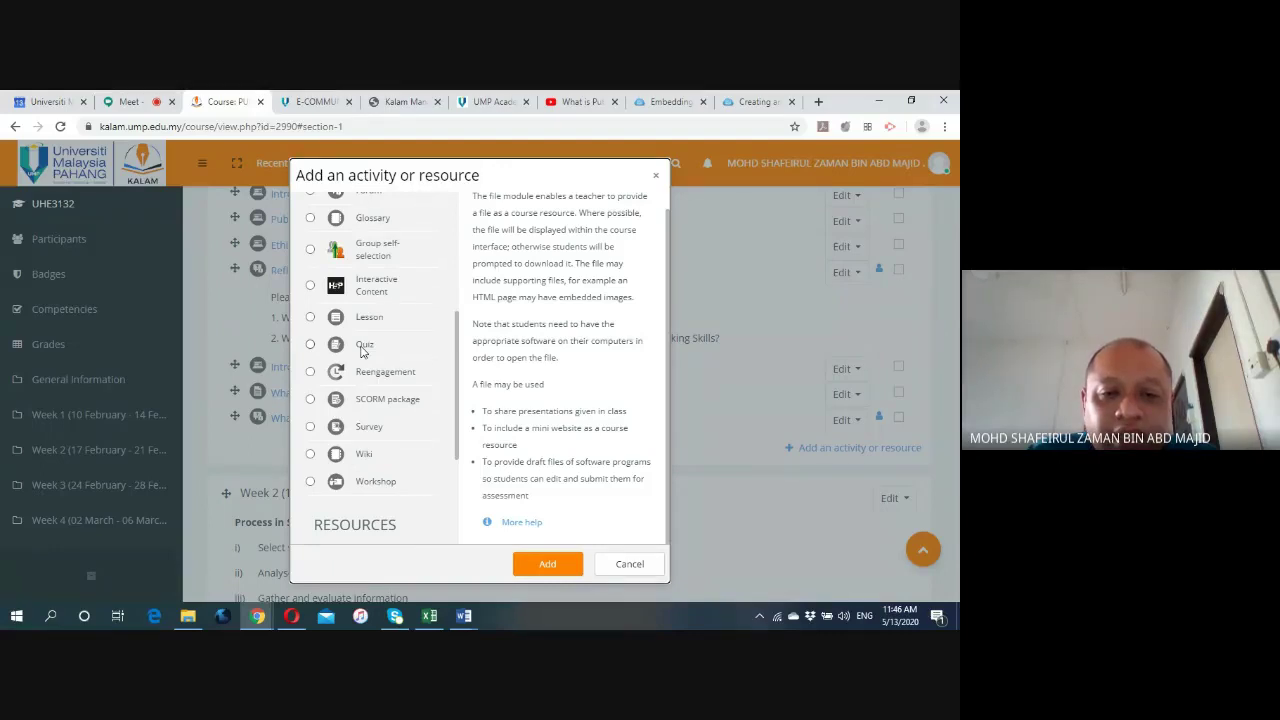
pyautogui.scroll(5, 362, 350)
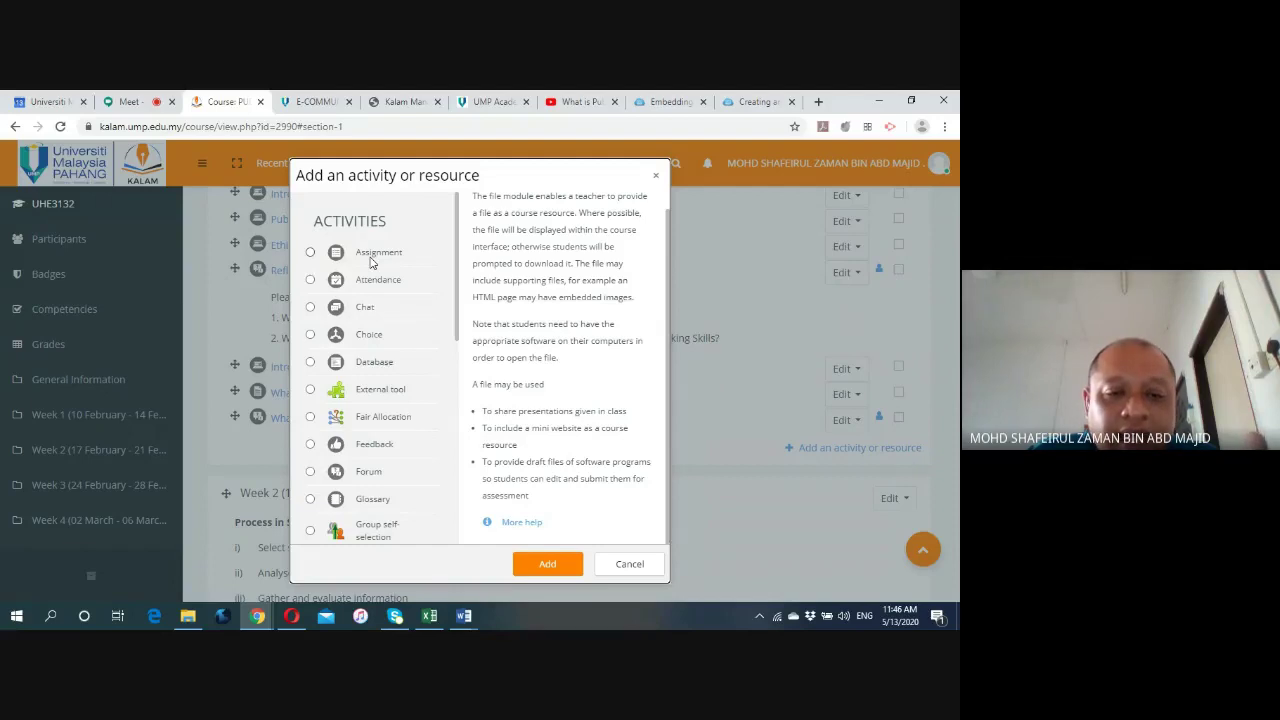
pyautogui.scroll(-3, 370, 262)
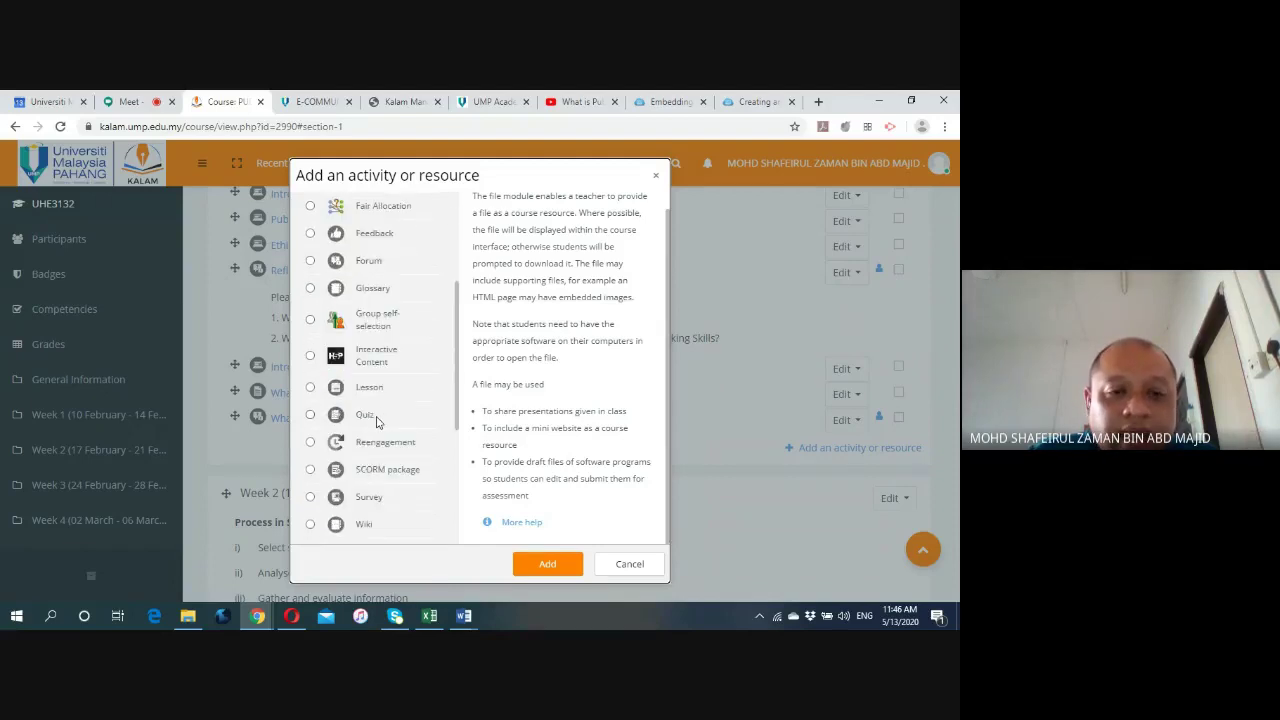
pyautogui.scroll(3, 378, 420)
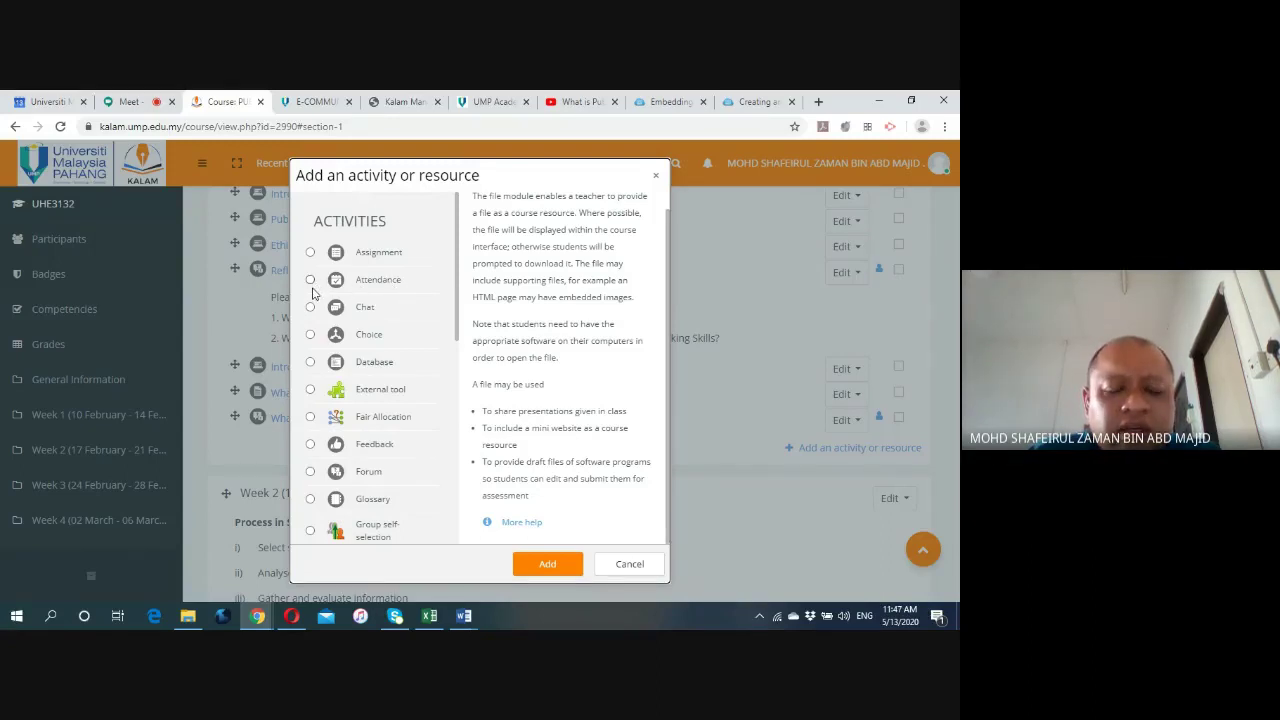
pyautogui.scroll(-1, 372, 312)
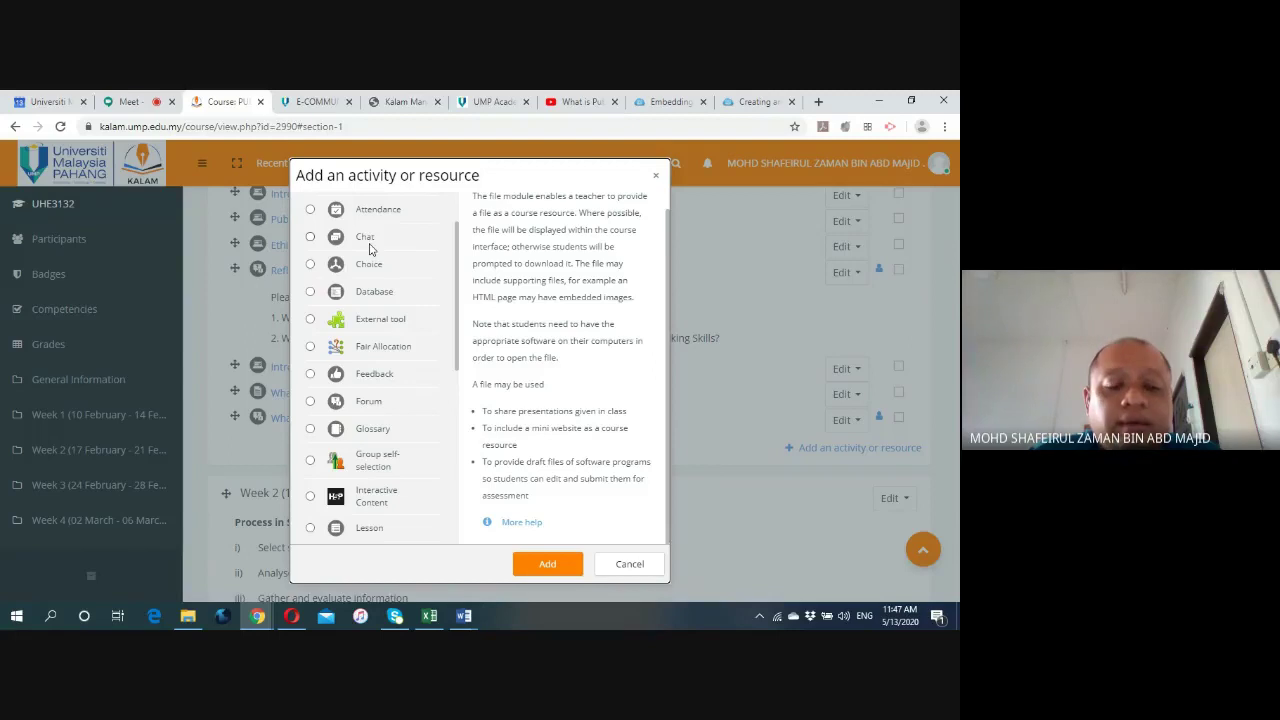
pyautogui.scroll(-1, 378, 312)
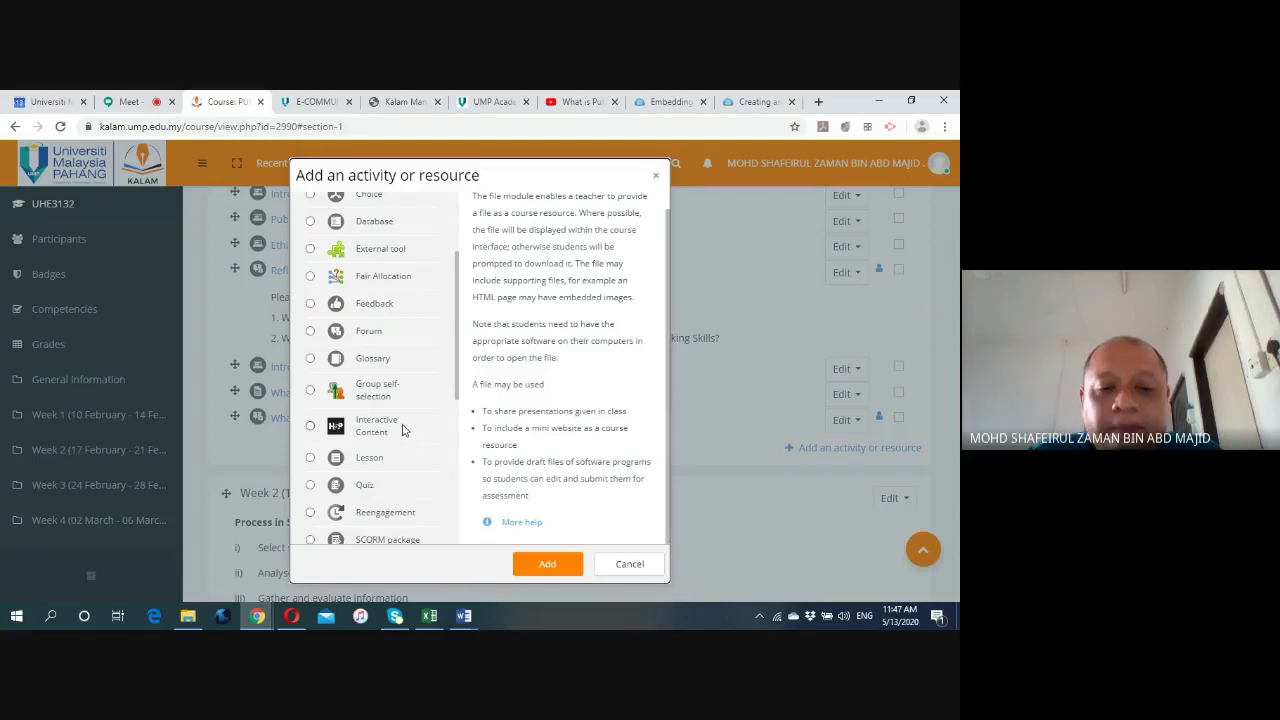
pyautogui.scroll(-1, 403, 428)
pyautogui.click(627, 564)
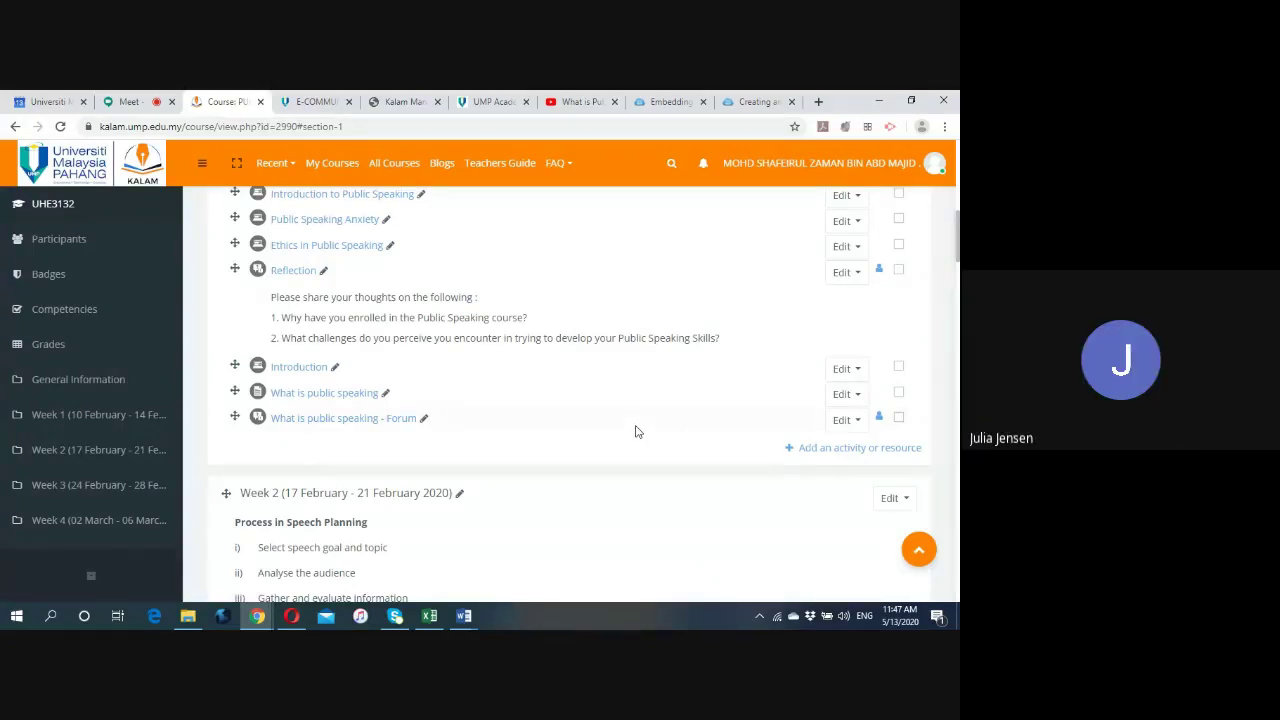
pyautogui.scroll(2, 640, 425)
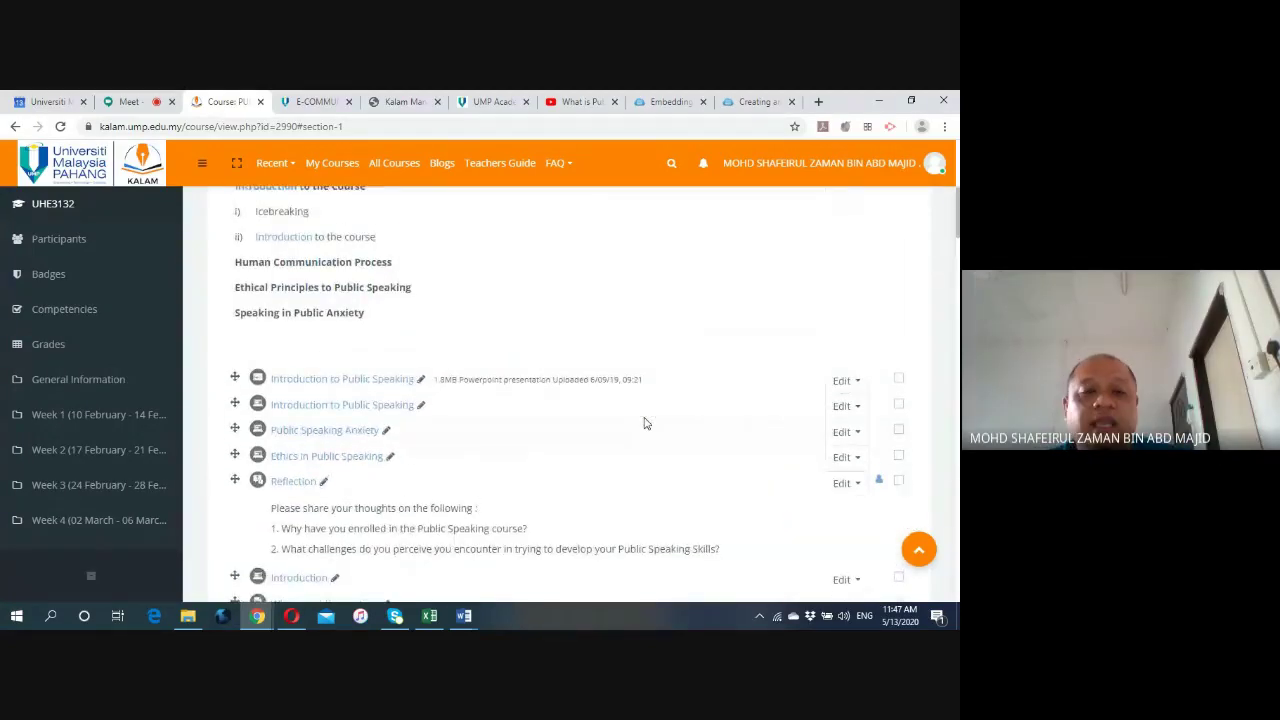
pyautogui.scroll(3, 643, 423)
pyautogui.scroll(-1, 585, 419)
pyautogui.scroll(-3, 585, 419)
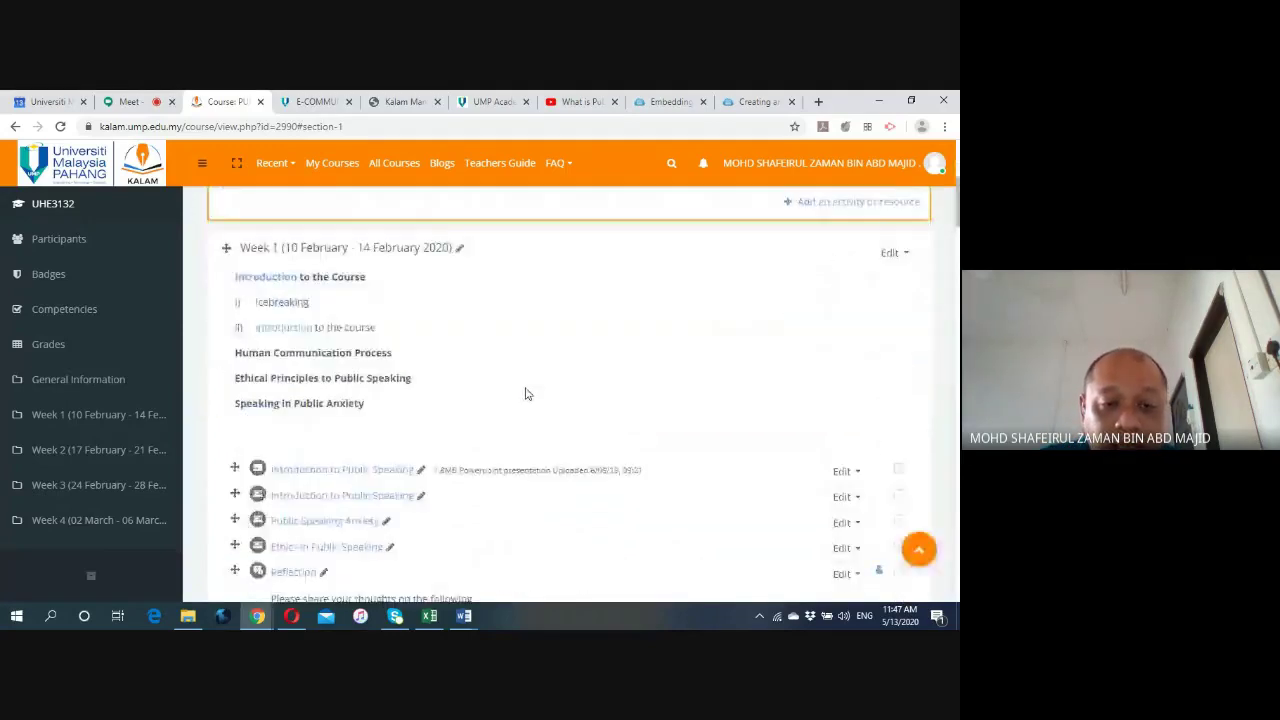
pyautogui.scroll(-1, 528, 381)
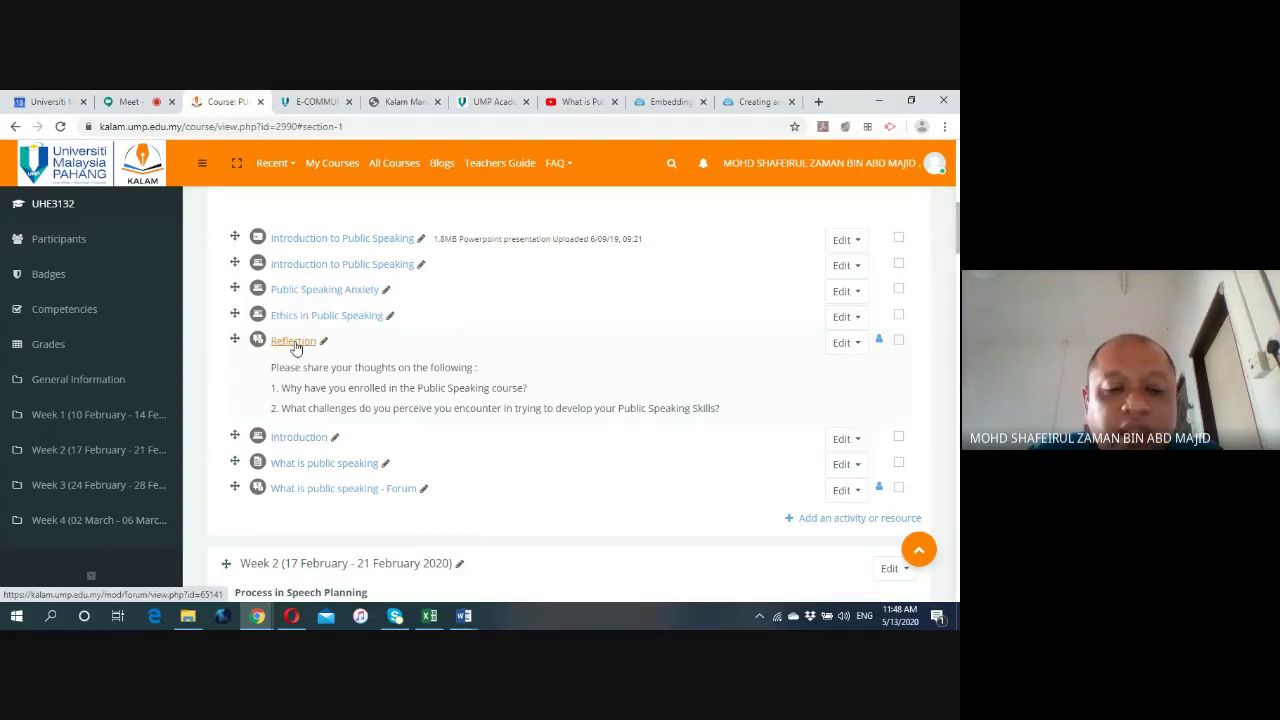
pyautogui.scroll(-2, 298, 347)
pyautogui.scroll(-2, 301, 350)
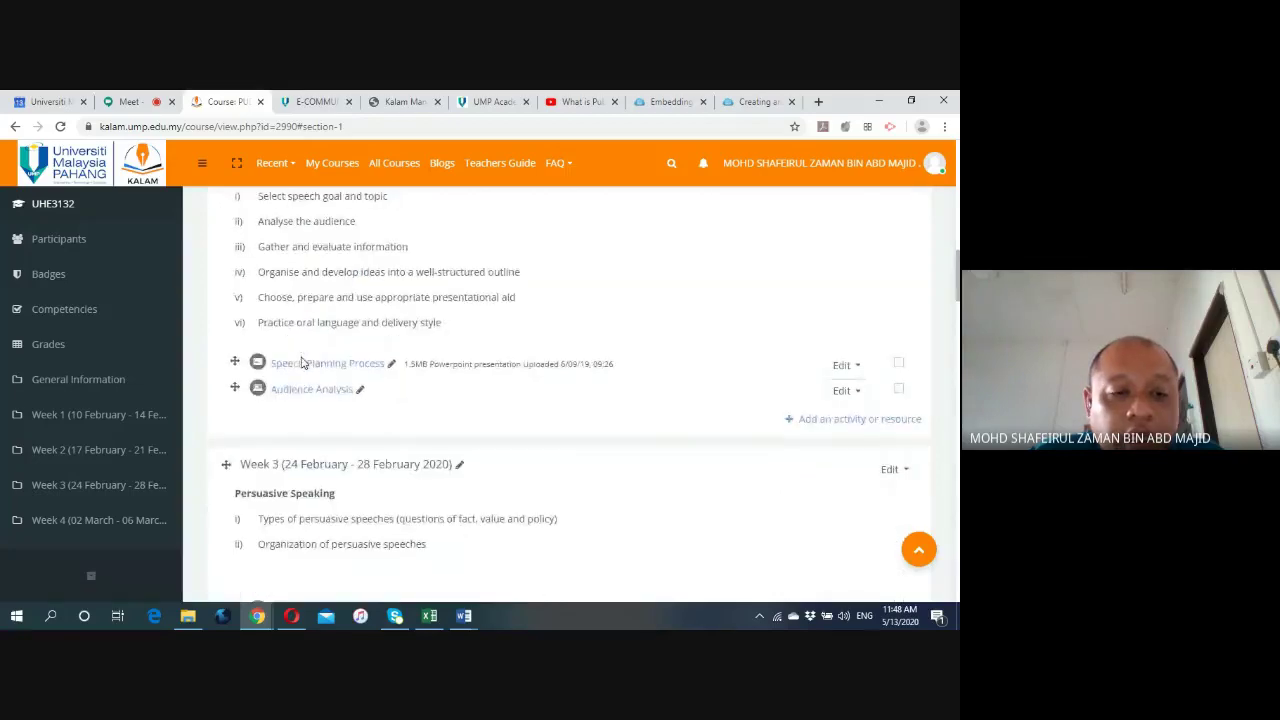
pyautogui.scroll(-1, 303, 362)
pyautogui.scroll(-3, 303, 362)
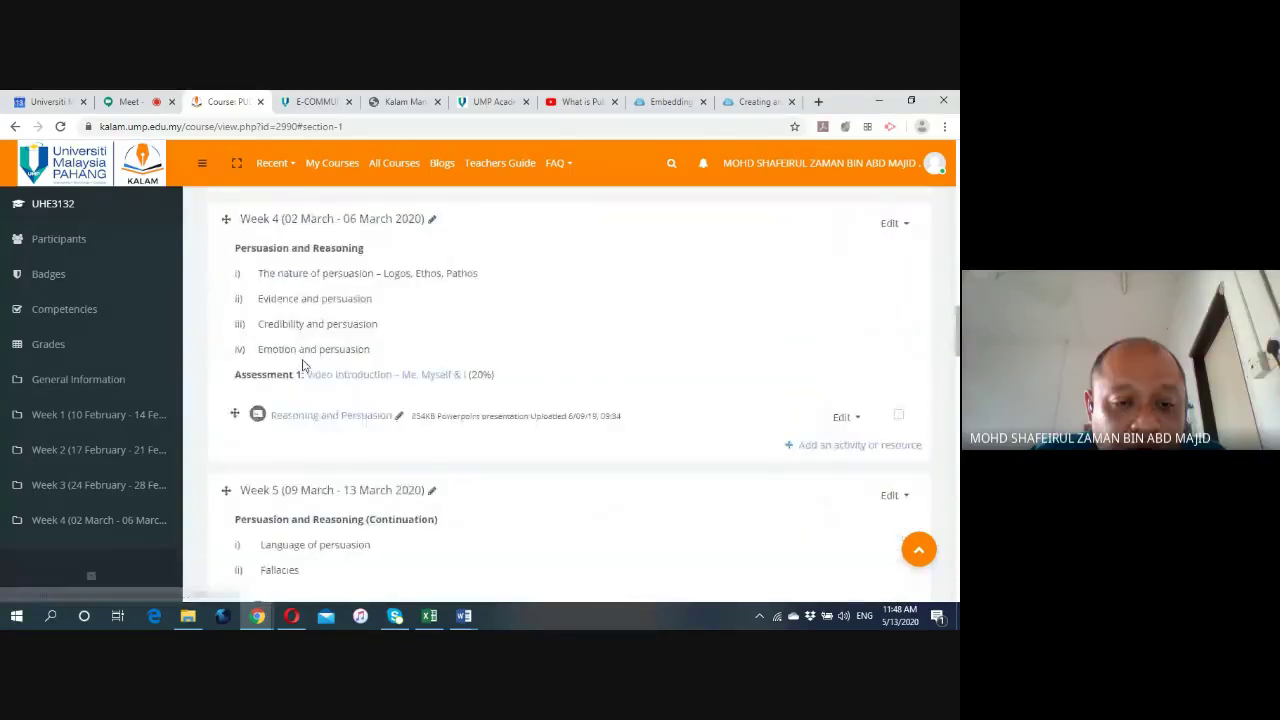
pyautogui.scroll(-1, 304, 365)
pyautogui.scroll(-4, 303, 365)
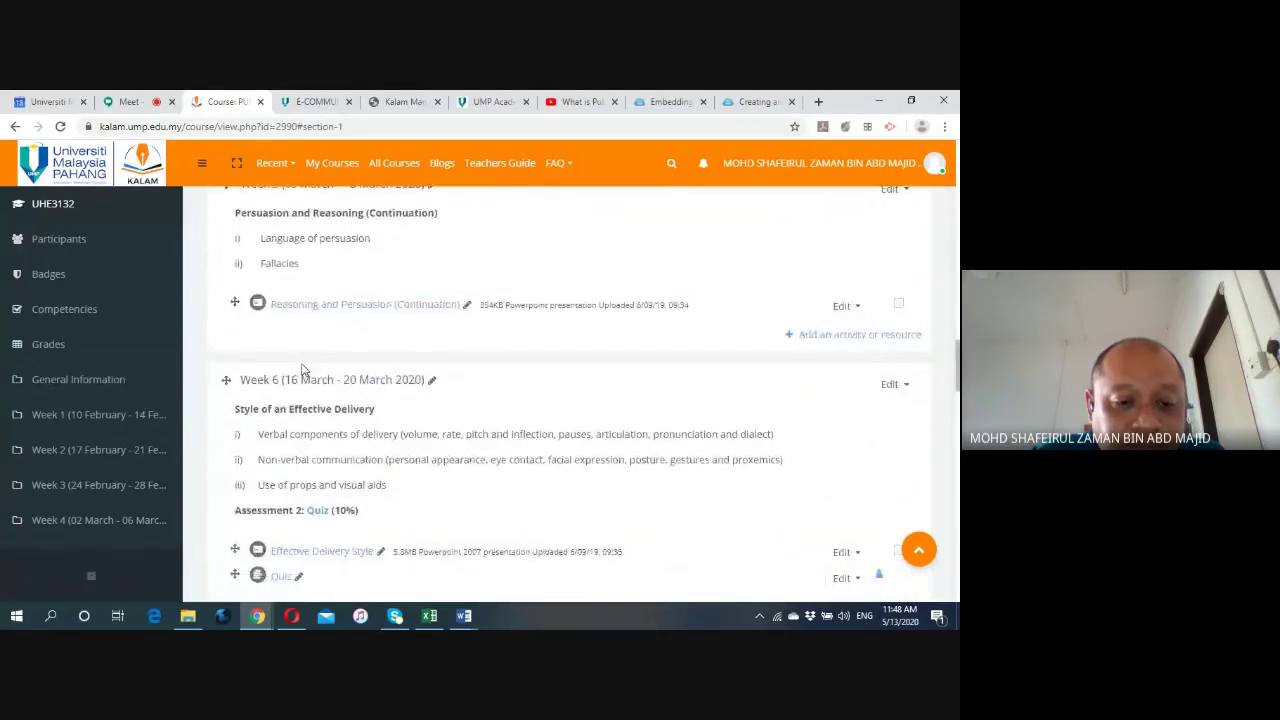
pyautogui.scroll(-5, 301, 371)
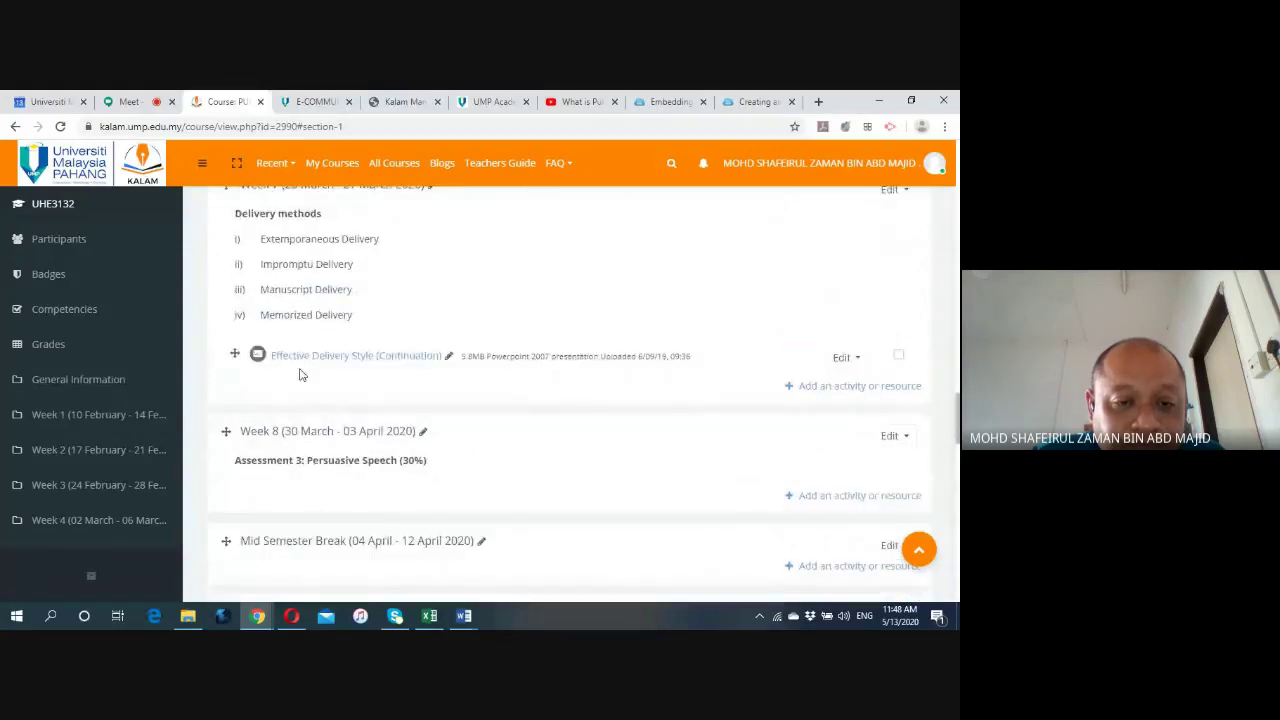
pyautogui.scroll(-1, 300, 378)
pyautogui.scroll(1, 300, 378)
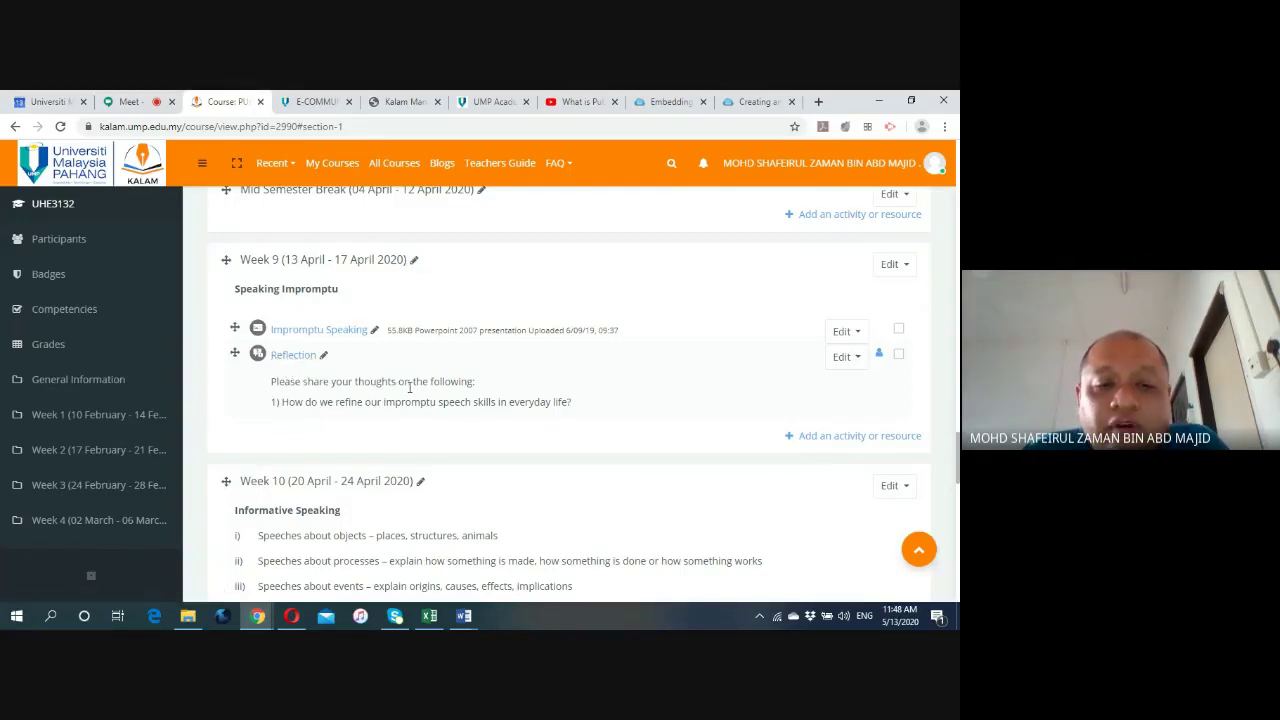
pyautogui.scroll(3, 412, 390)
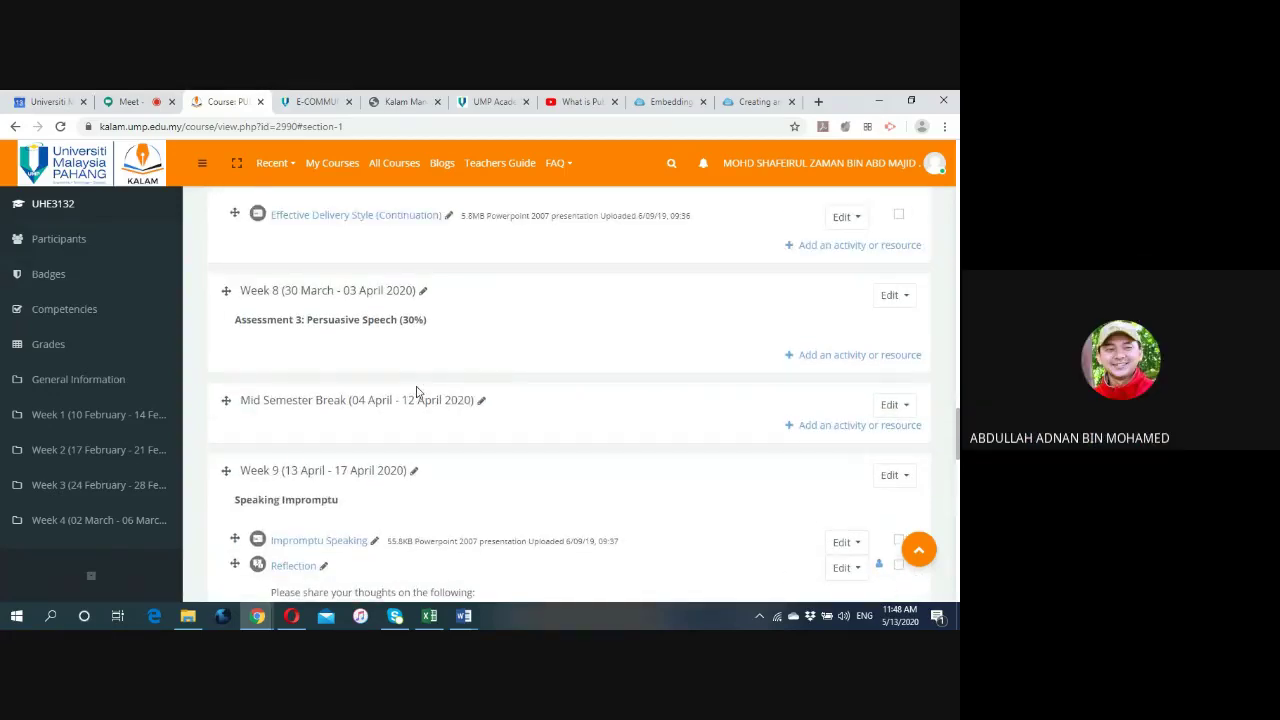
pyautogui.scroll(2, 420, 386)
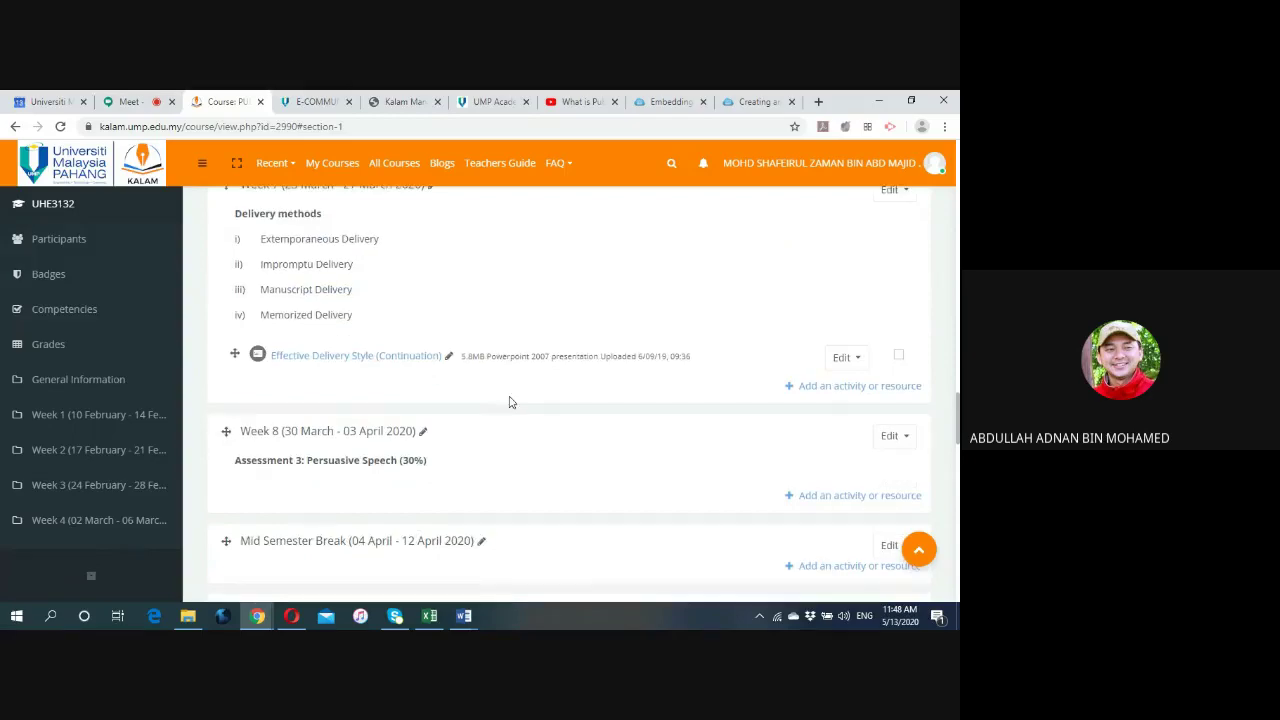
pyautogui.scroll(2, 500, 401)
pyautogui.scroll(2, 510, 402)
pyautogui.scroll(3, 510, 402)
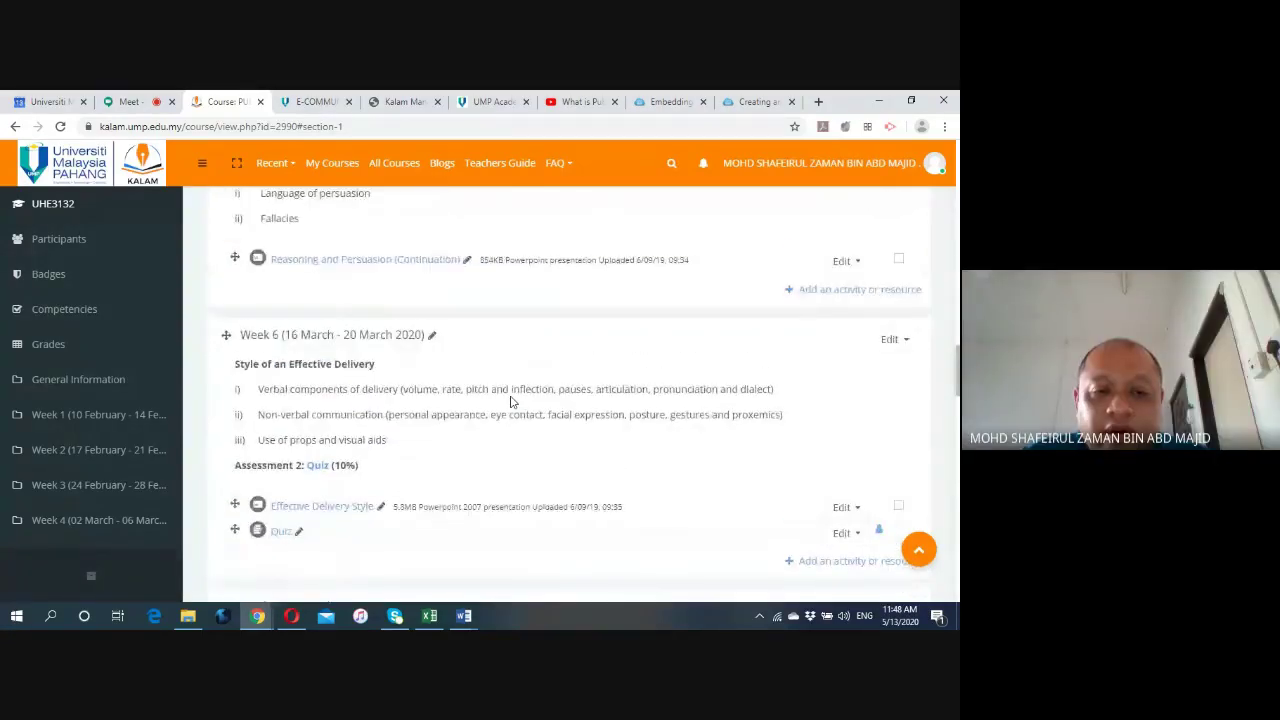
pyautogui.scroll(3, 512, 405)
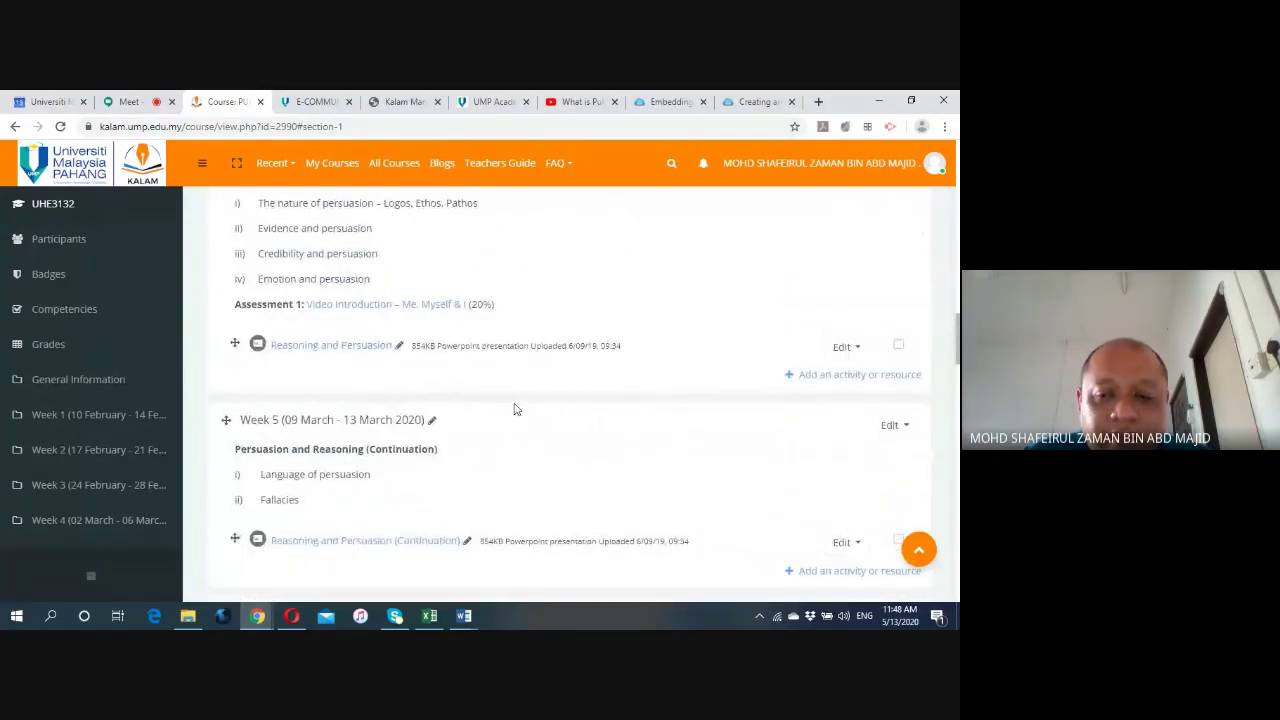
pyautogui.scroll(1, 517, 408)
pyautogui.scroll(12, 517, 408)
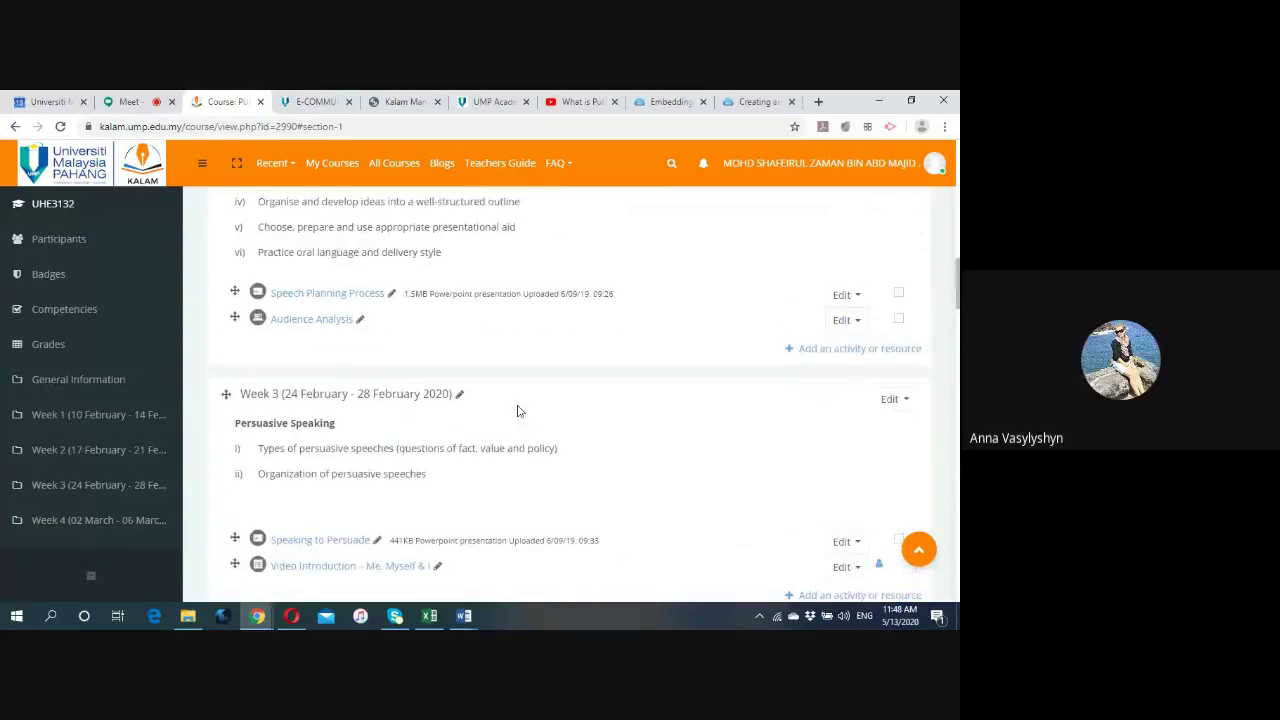
pyautogui.scroll(3, 517, 409)
pyautogui.scroll(-3, 518, 410)
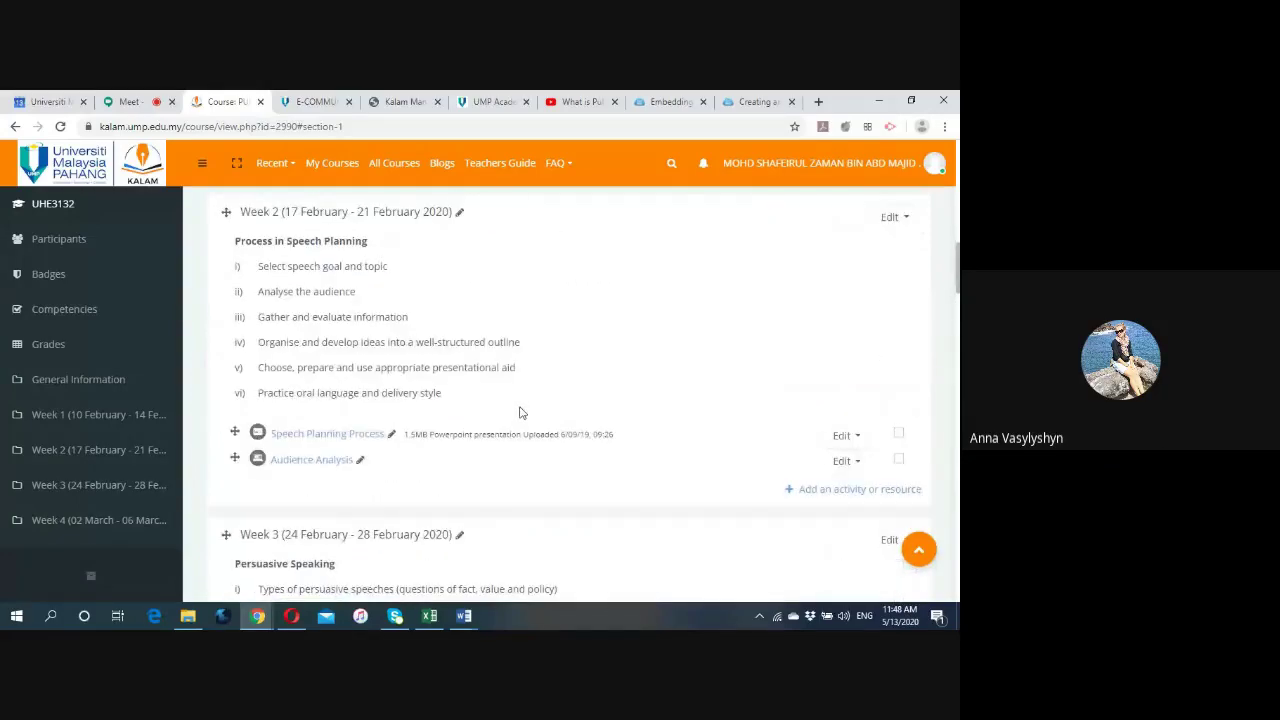
pyautogui.scroll(-10, 519, 413)
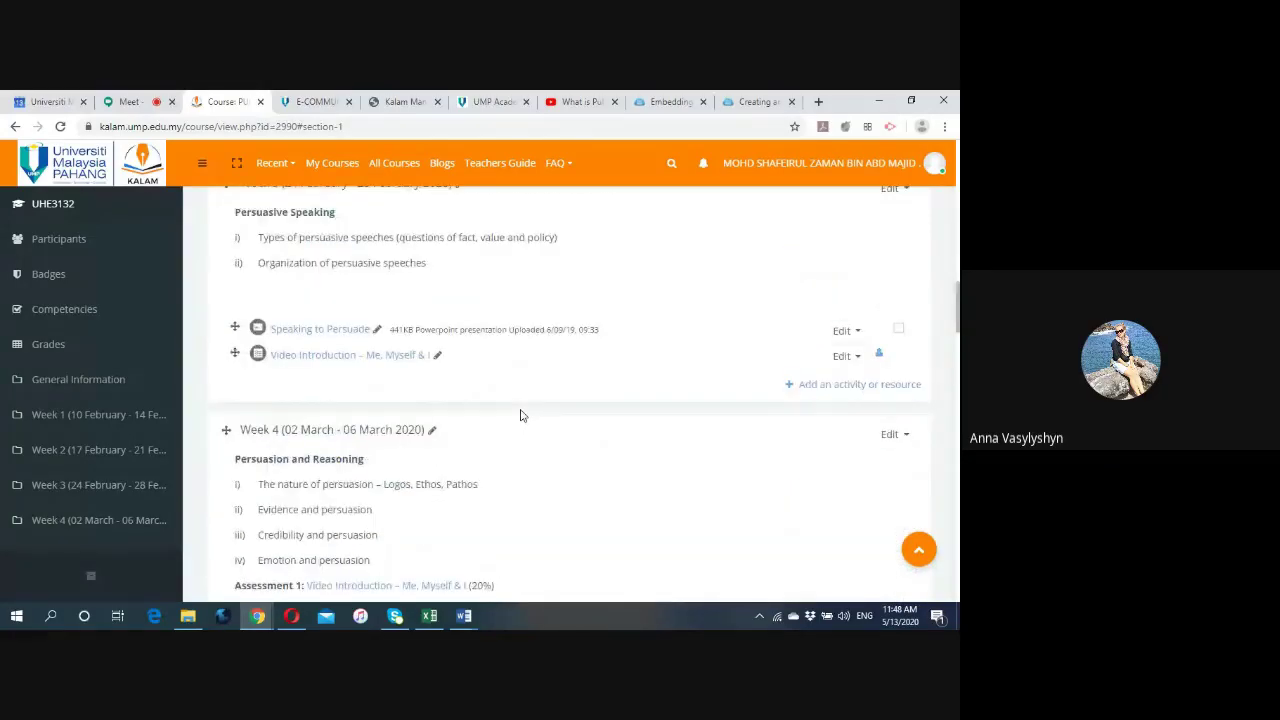
pyautogui.scroll(15, 520, 416)
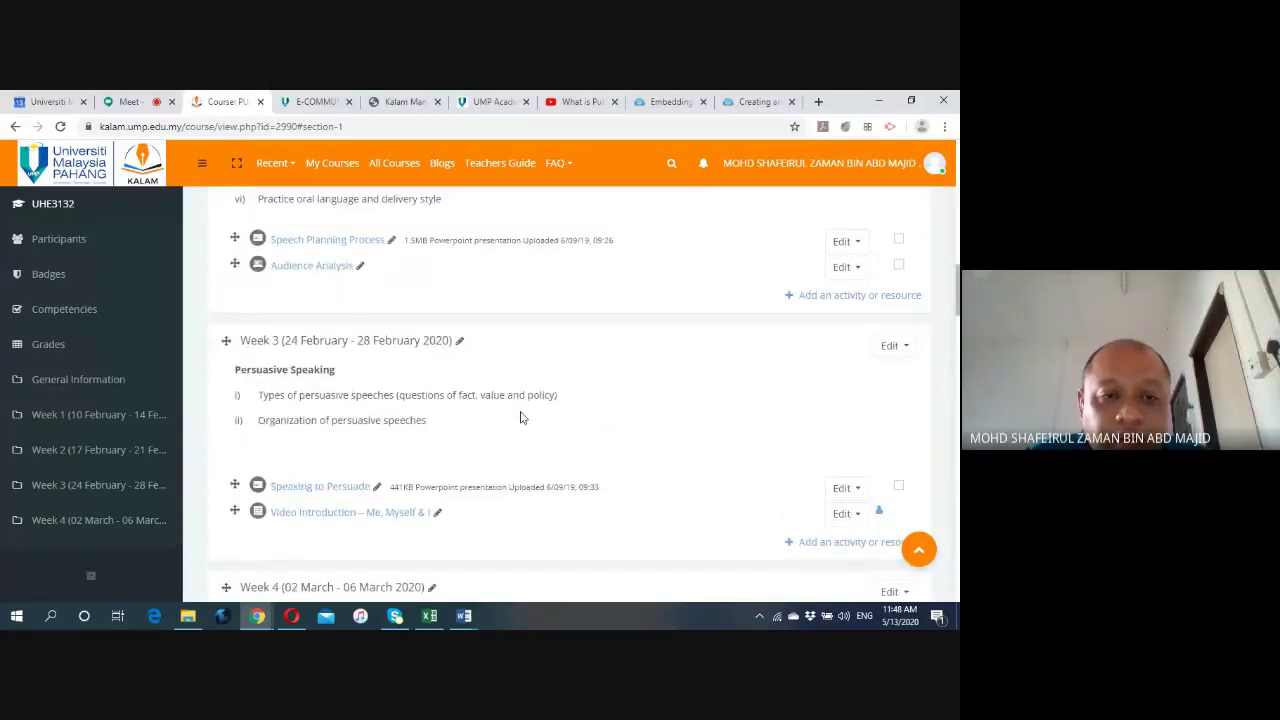
pyautogui.scroll(4, 520, 414)
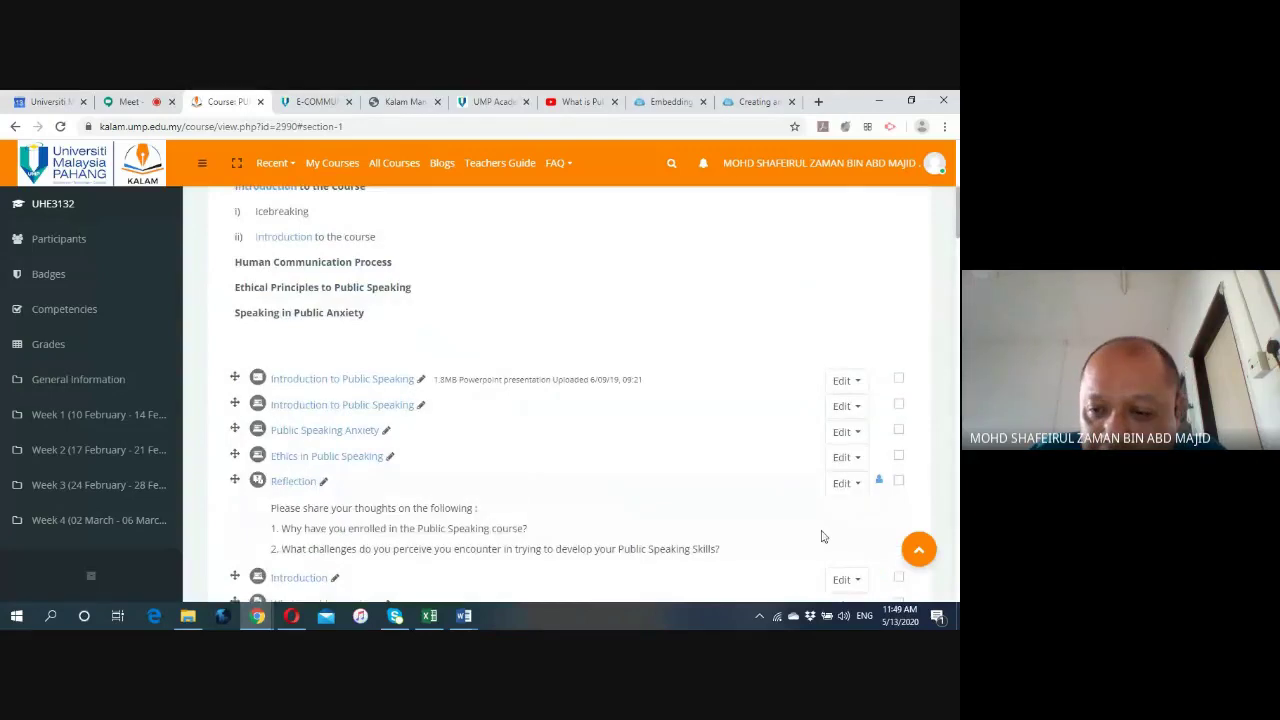
pyautogui.scroll(-4, 830, 505)
# Open the Week 1 activity chooser and browse options such as Forum, Glossary and Lesson.
pyautogui.click(840, 450)
pyautogui.scroll(8, 390, 372)
pyautogui.scroll(-3, 383, 310)
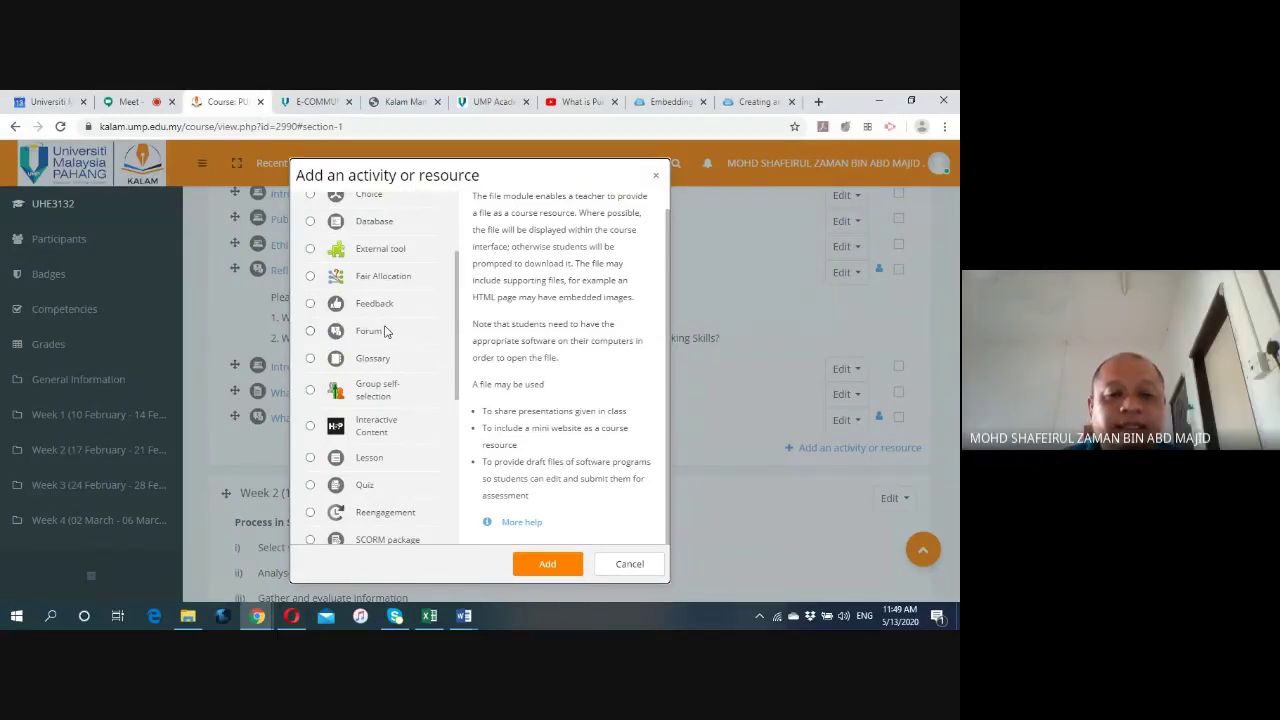
pyautogui.scroll(3, 388, 325)
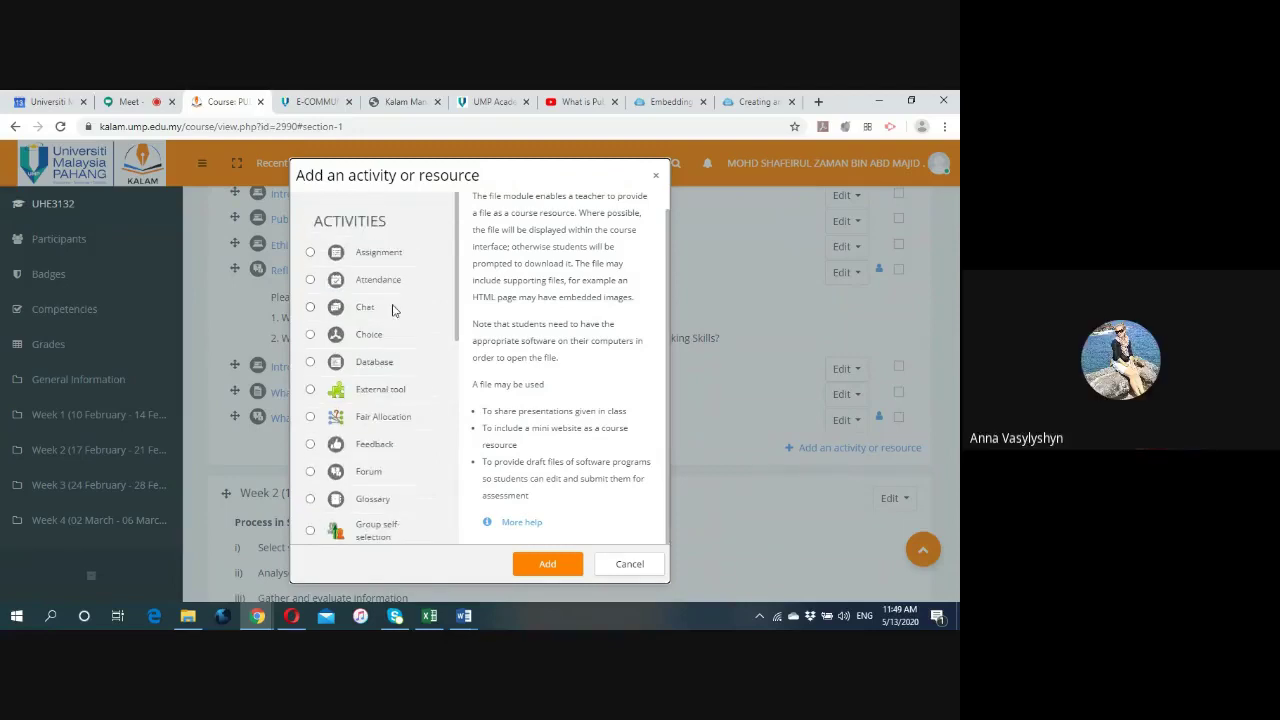
pyautogui.scroll(-1, 402, 328)
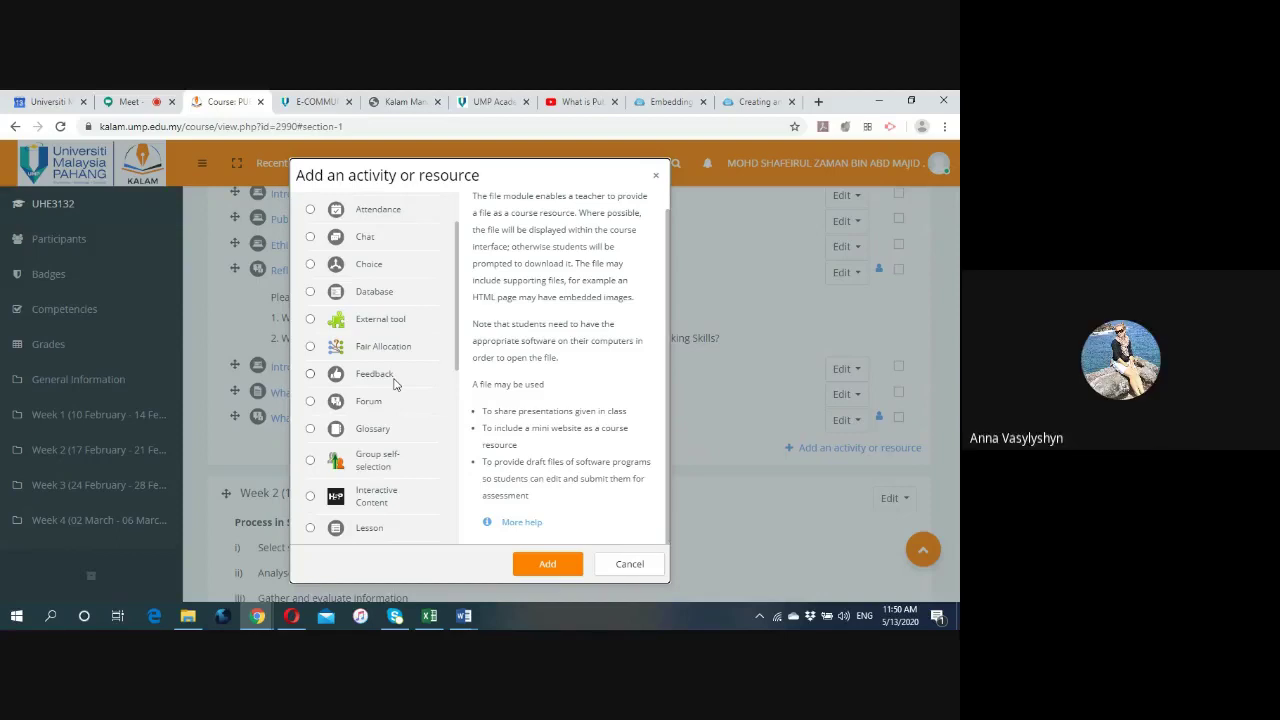
# Close the chooser and delete the Introduction link from Week 1.
pyautogui.click(621, 564)
pyautogui.click(845, 371)
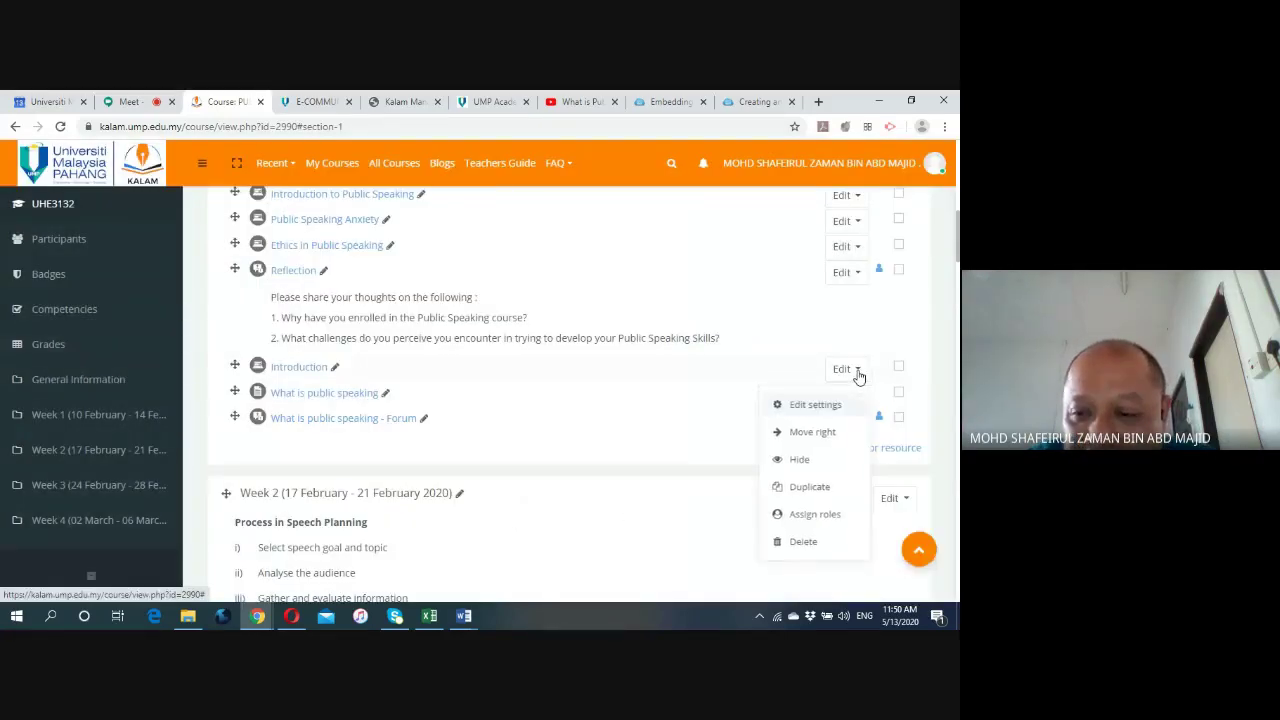
pyautogui.click(728, 391)
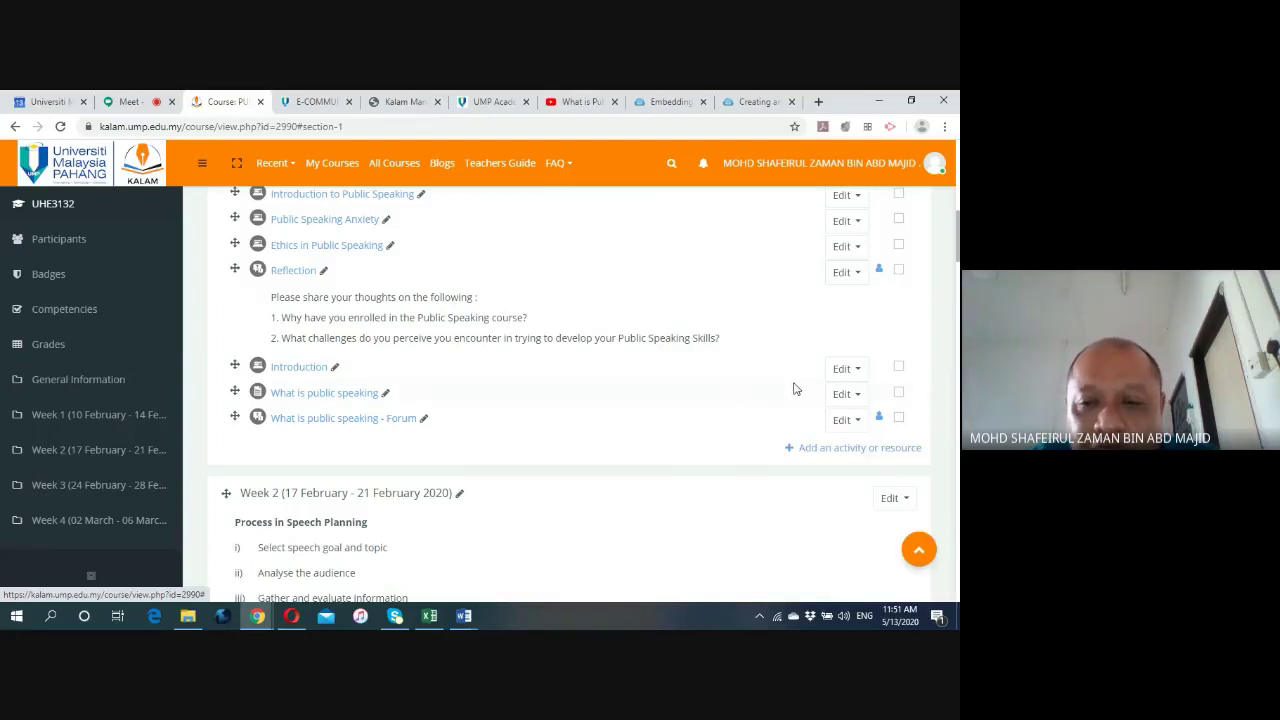
pyautogui.click(855, 370)
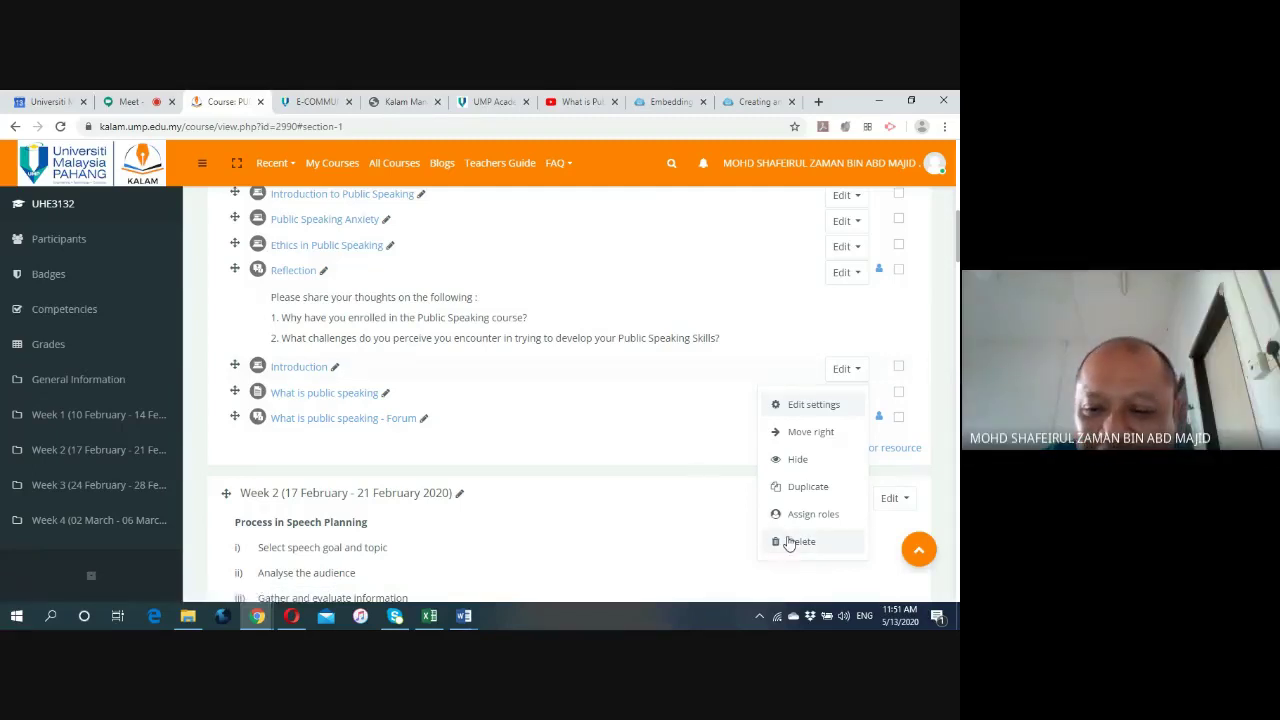
pyautogui.click(790, 543)
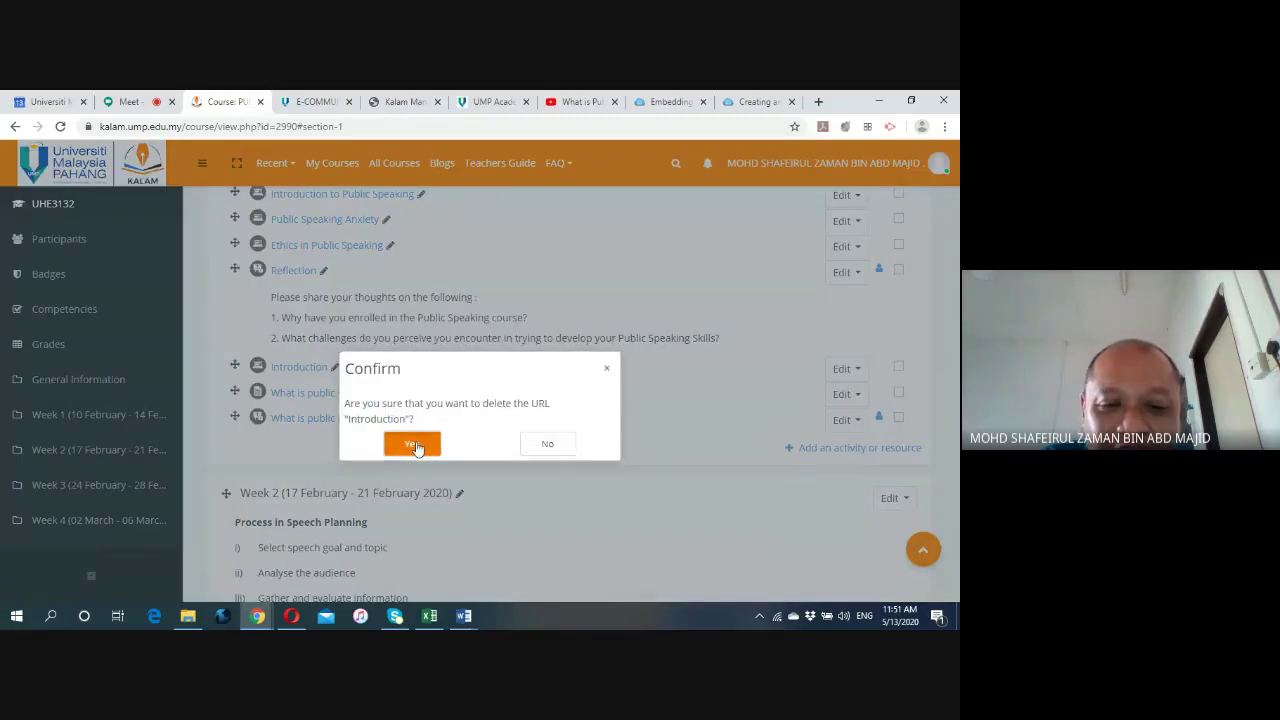
pyautogui.click(414, 444)
# Delete the What is public speaking page and the What is public speaking - Forum.
pyautogui.click(852, 370)
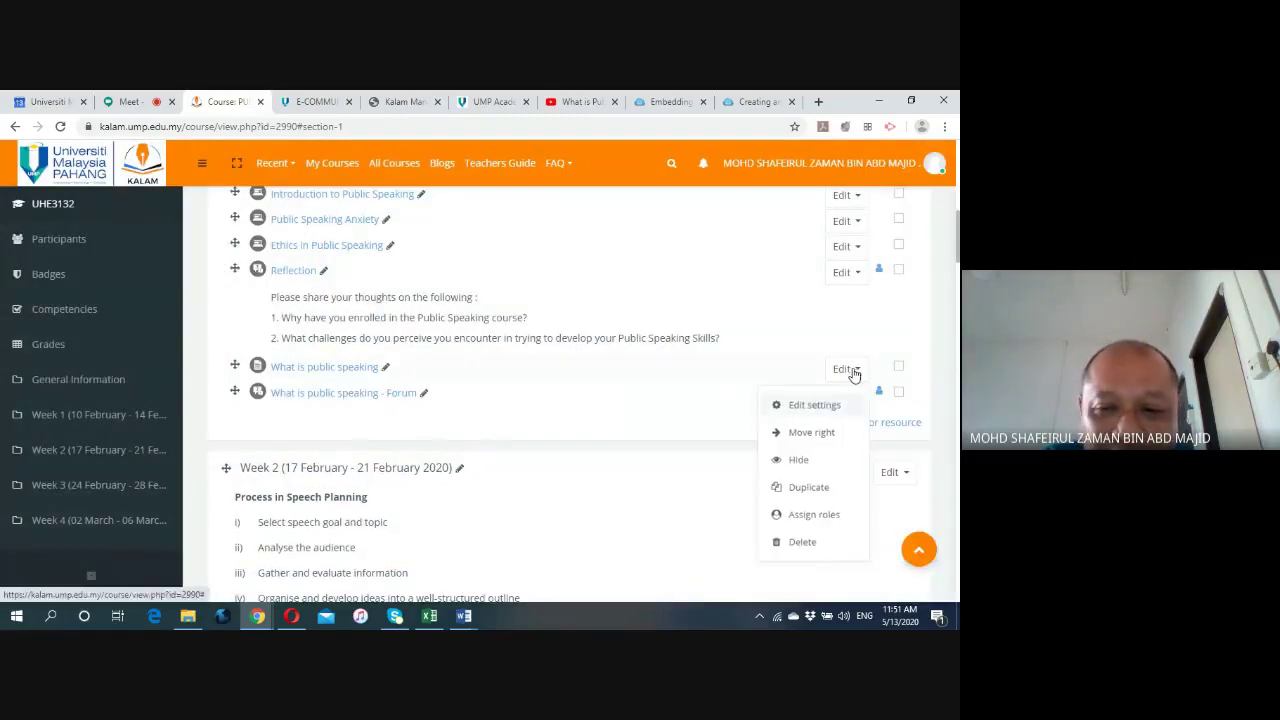
pyautogui.click(800, 545)
pyautogui.click(422, 444)
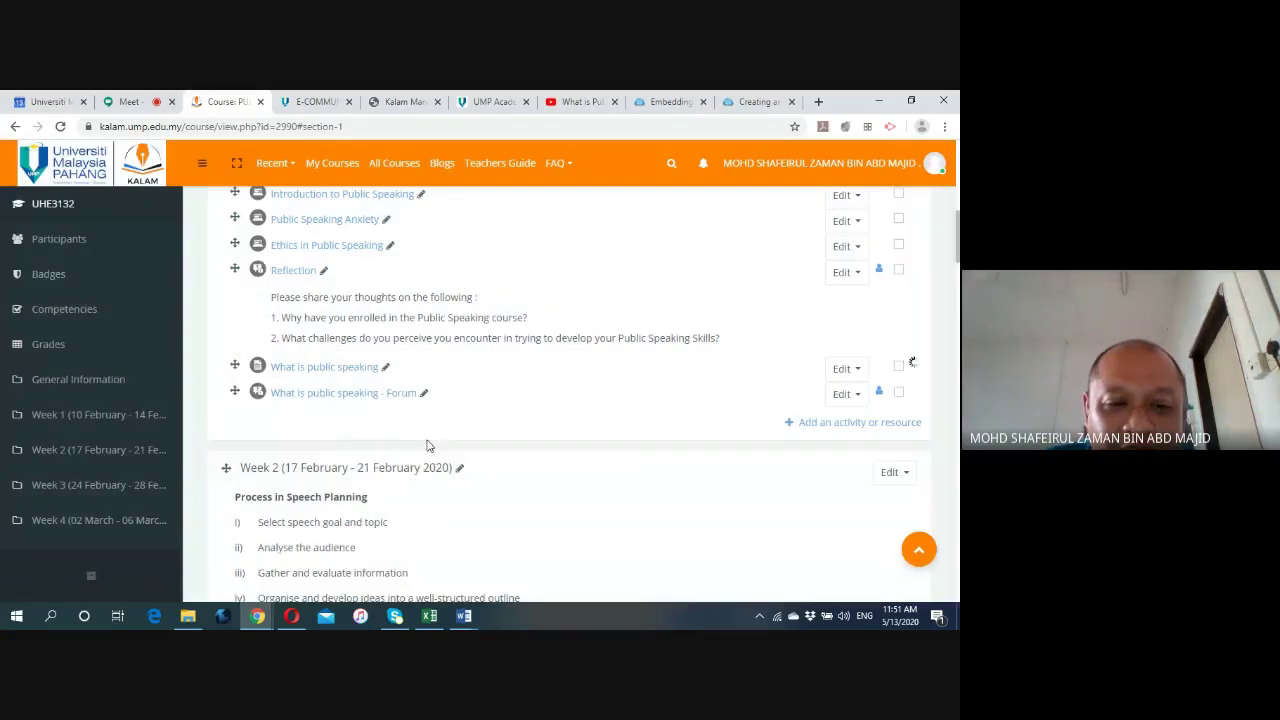
pyautogui.click(850, 369)
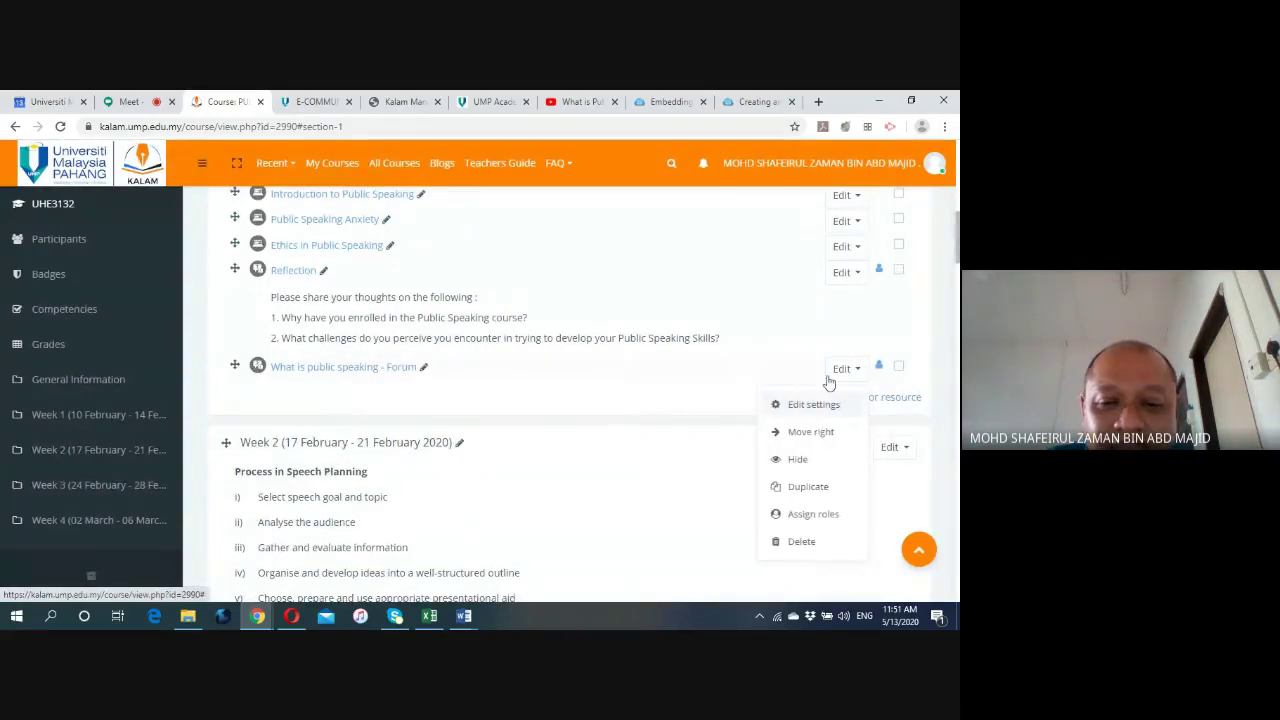
pyautogui.click(779, 541)
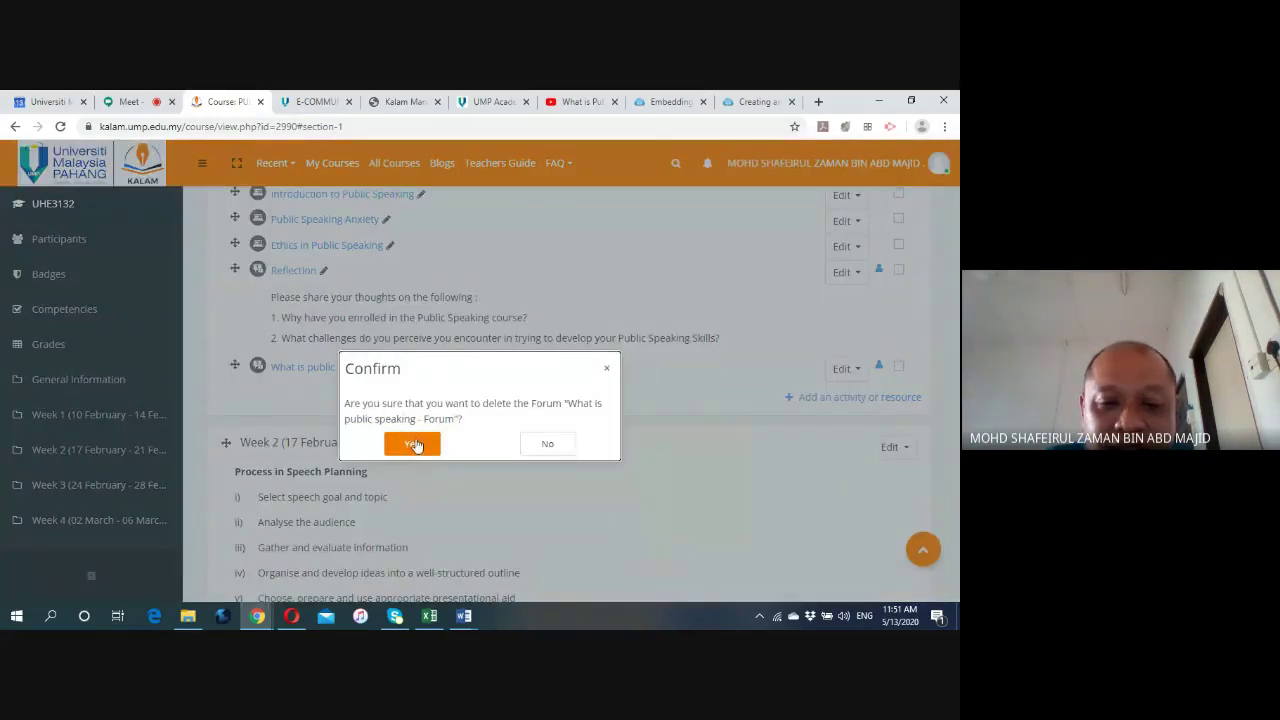
pyautogui.click(414, 443)
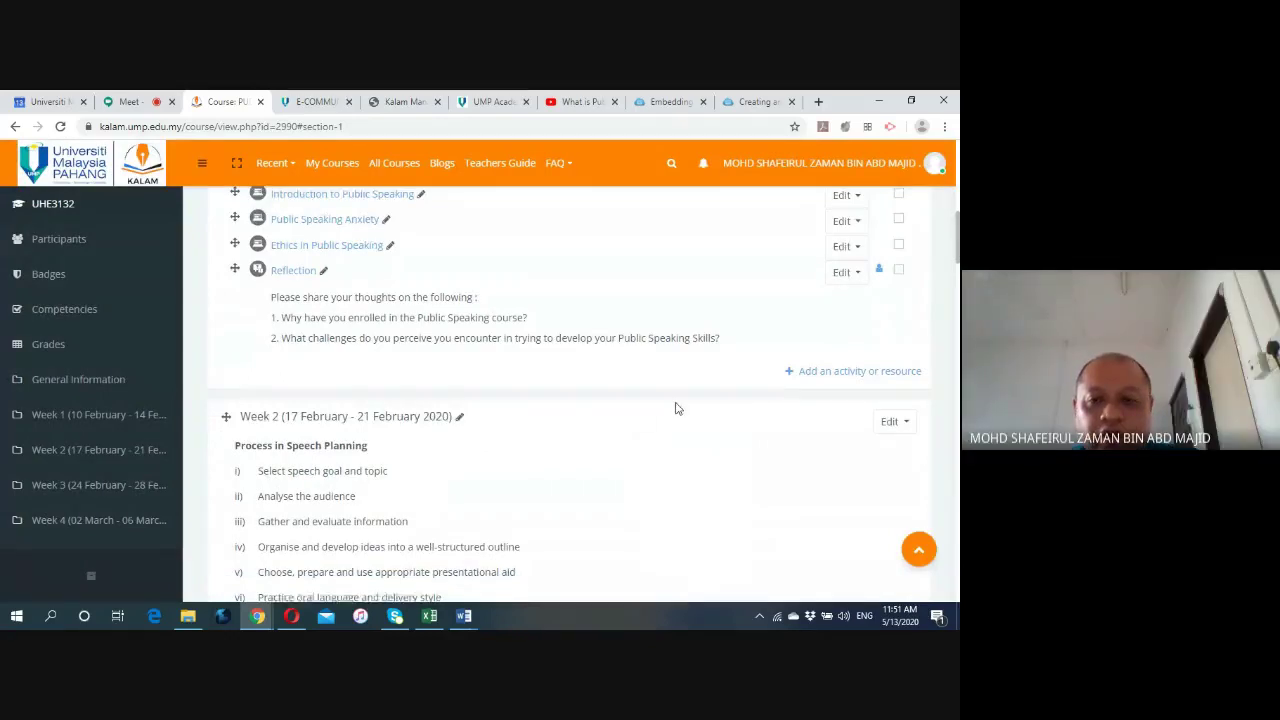
pyautogui.scroll(-1, 676, 408)
# Check the Kalam blended-learning course report, then return to the course page.
pyautogui.scroll(-2, 676, 408)
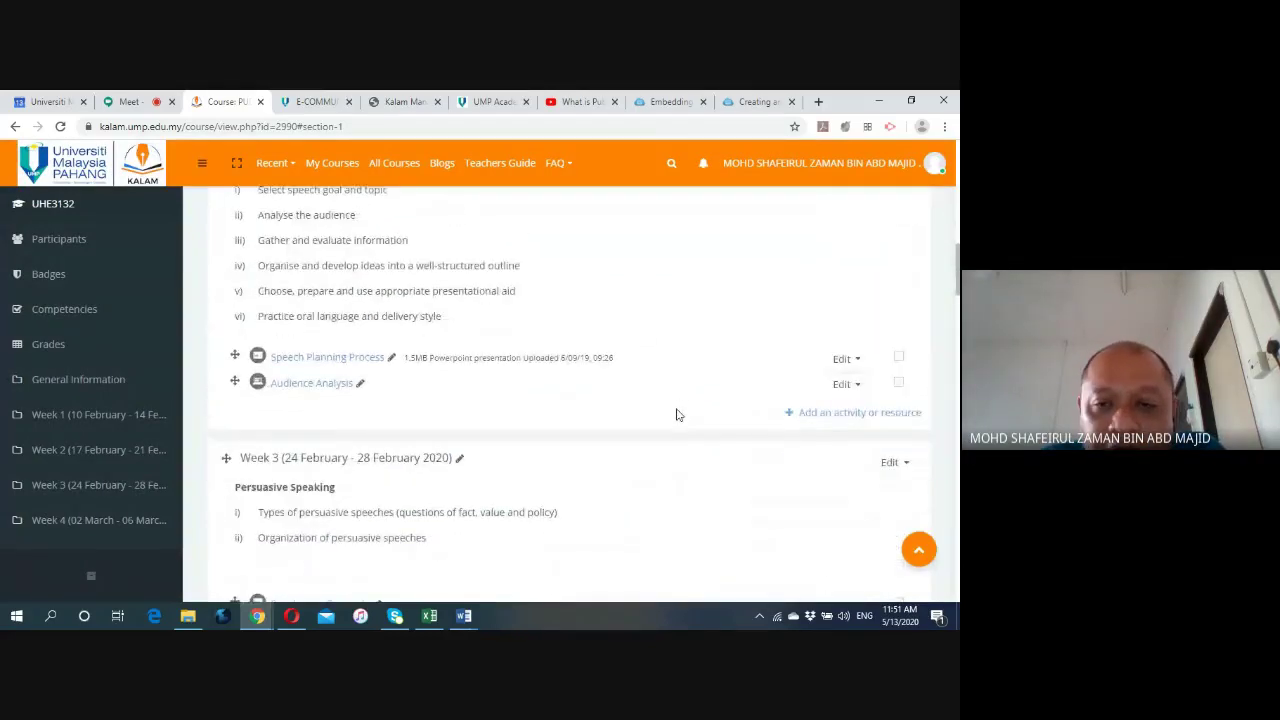
pyautogui.click(410, 104)
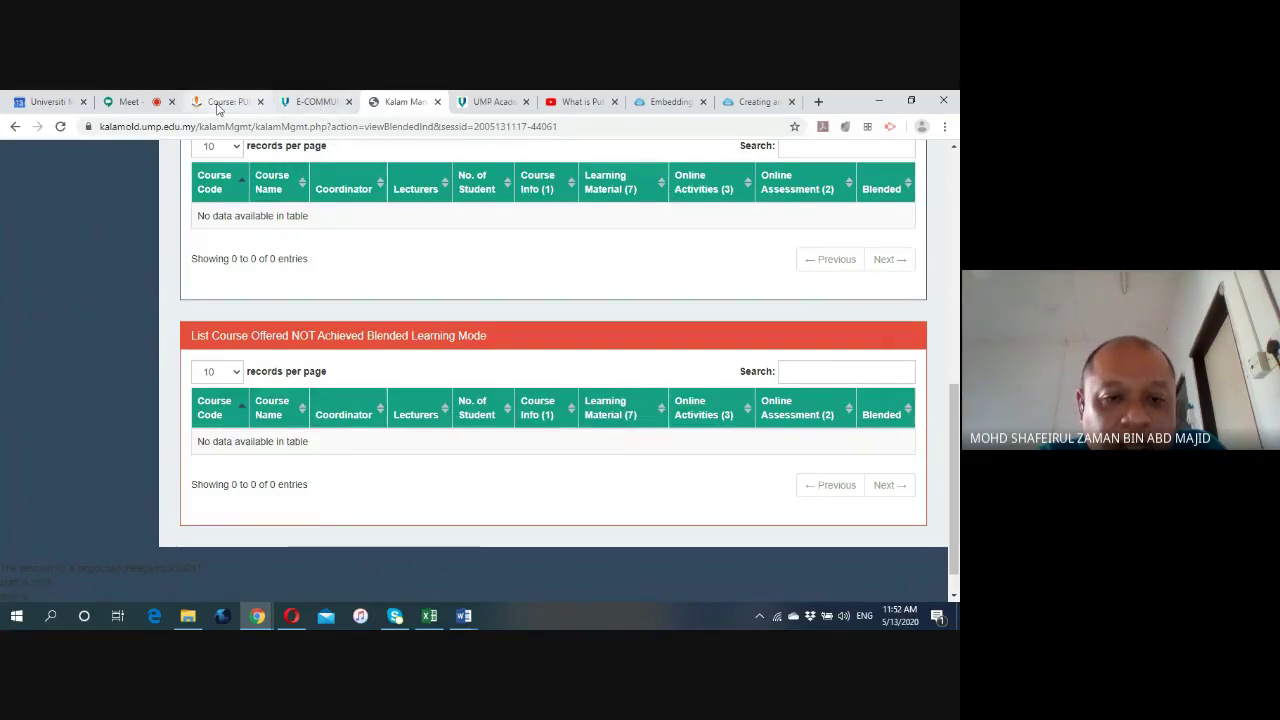
pyautogui.click(228, 102)
# Scroll the course page down to the Week 6 section and its Quiz.
pyautogui.scroll(3, 535, 420)
pyautogui.scroll(6, 535, 420)
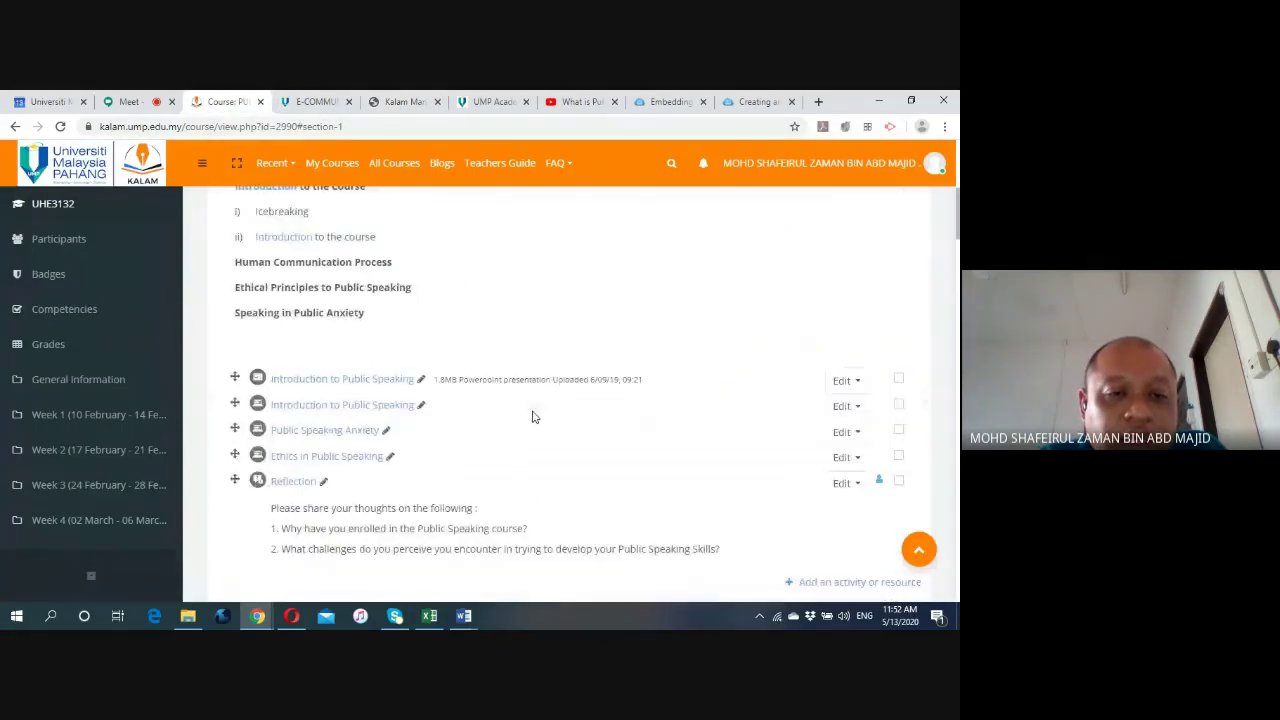
pyautogui.scroll(-3, 533, 417)
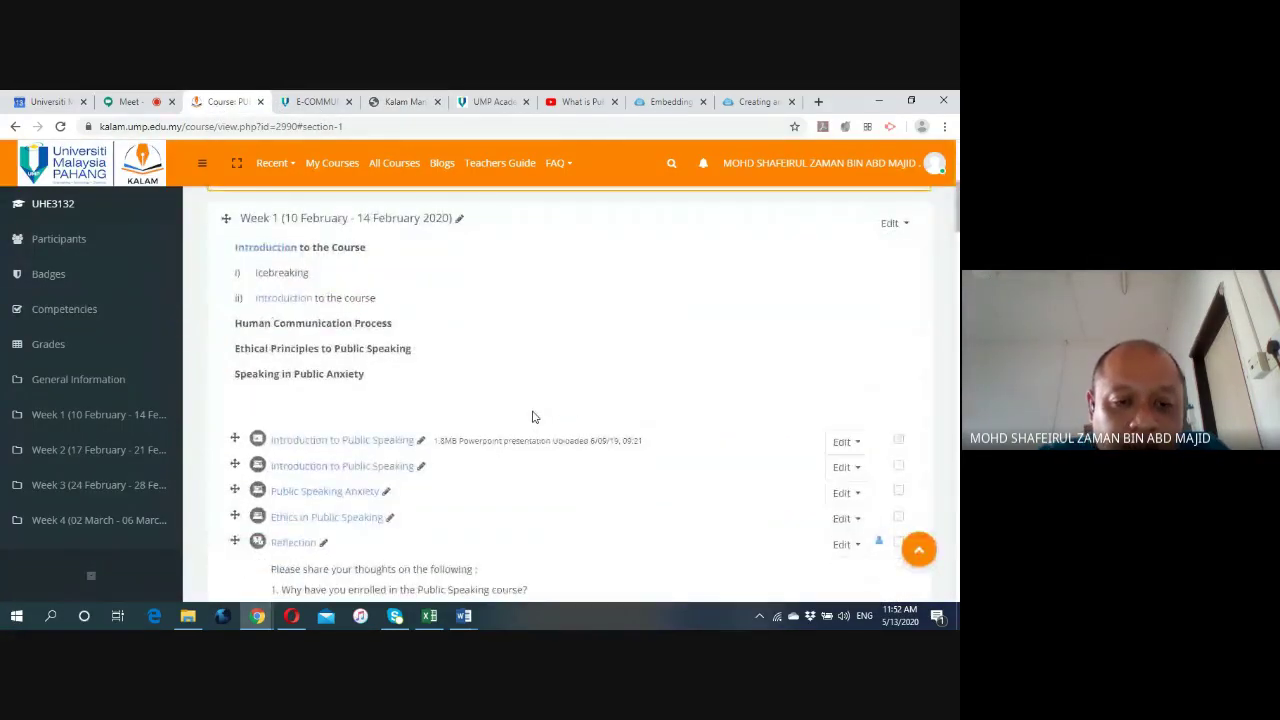
pyautogui.scroll(-1, 540, 410)
pyautogui.scroll(-1, 543, 400)
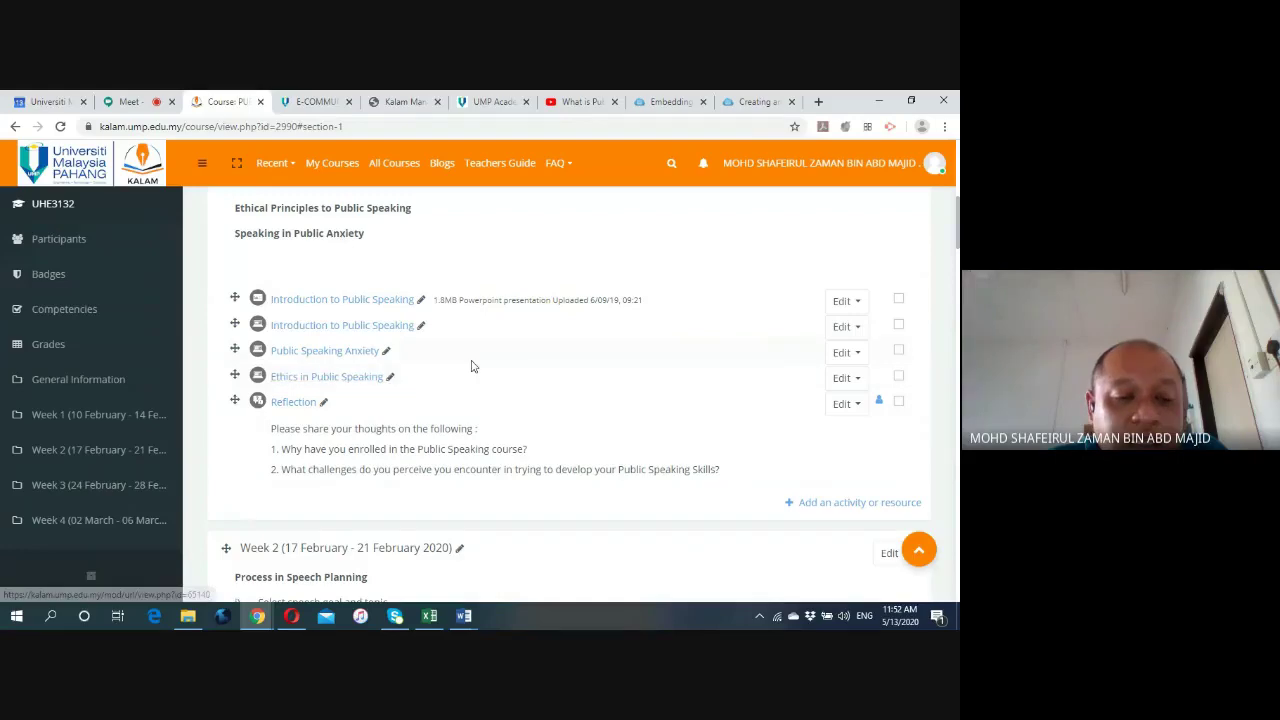
pyautogui.scroll(1, 429, 326)
pyautogui.scroll(-5, 436, 334)
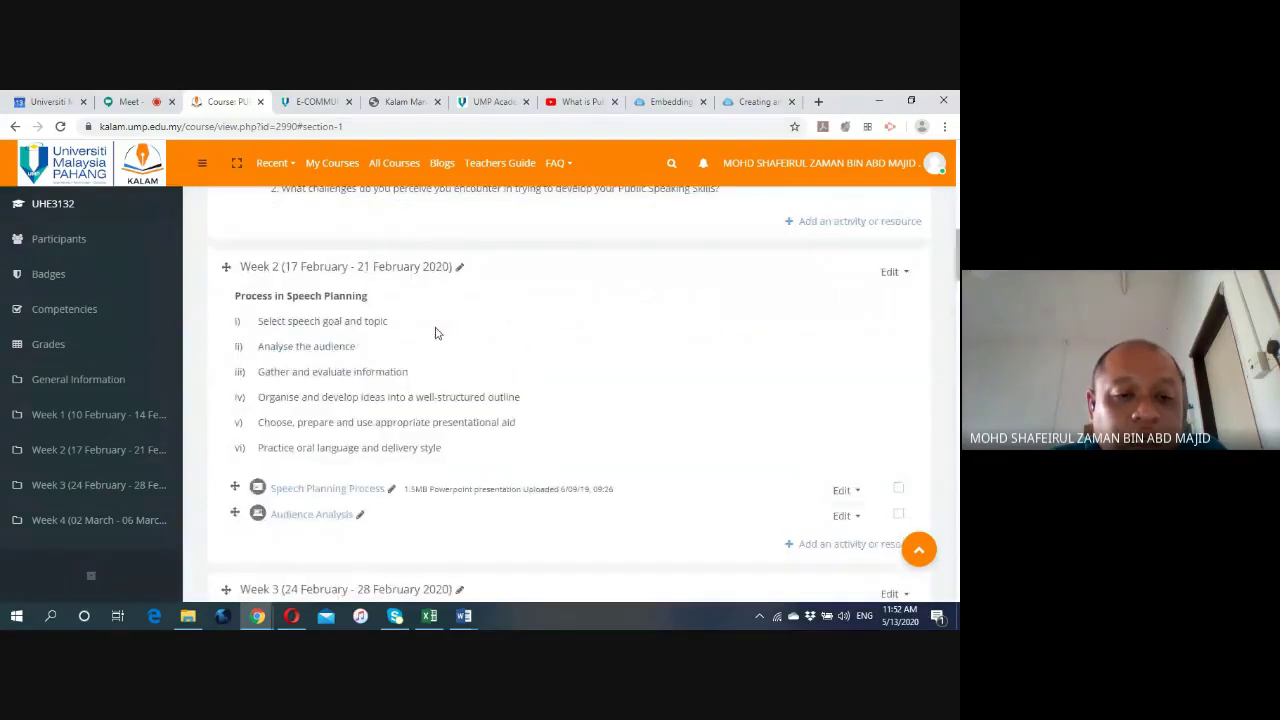
pyautogui.scroll(-1, 436, 334)
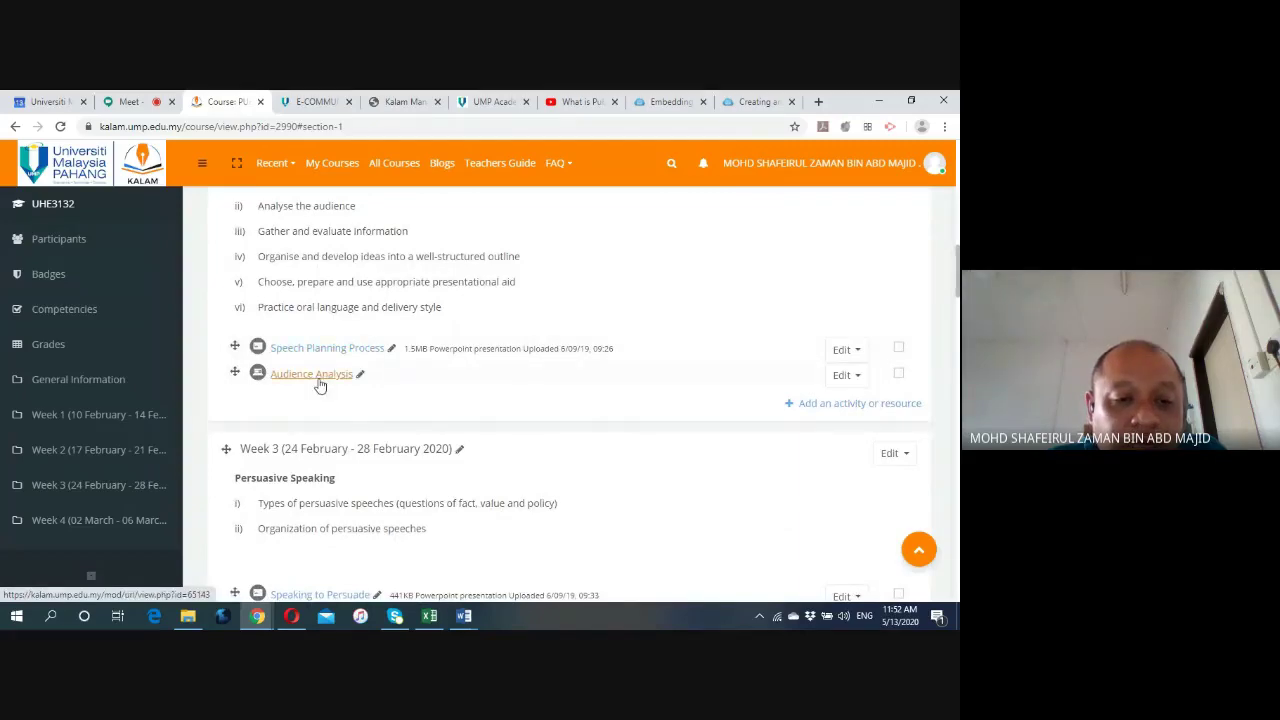
pyautogui.scroll(2, 320, 382)
pyautogui.scroll(-3, 320, 380)
pyautogui.scroll(-3, 434, 350)
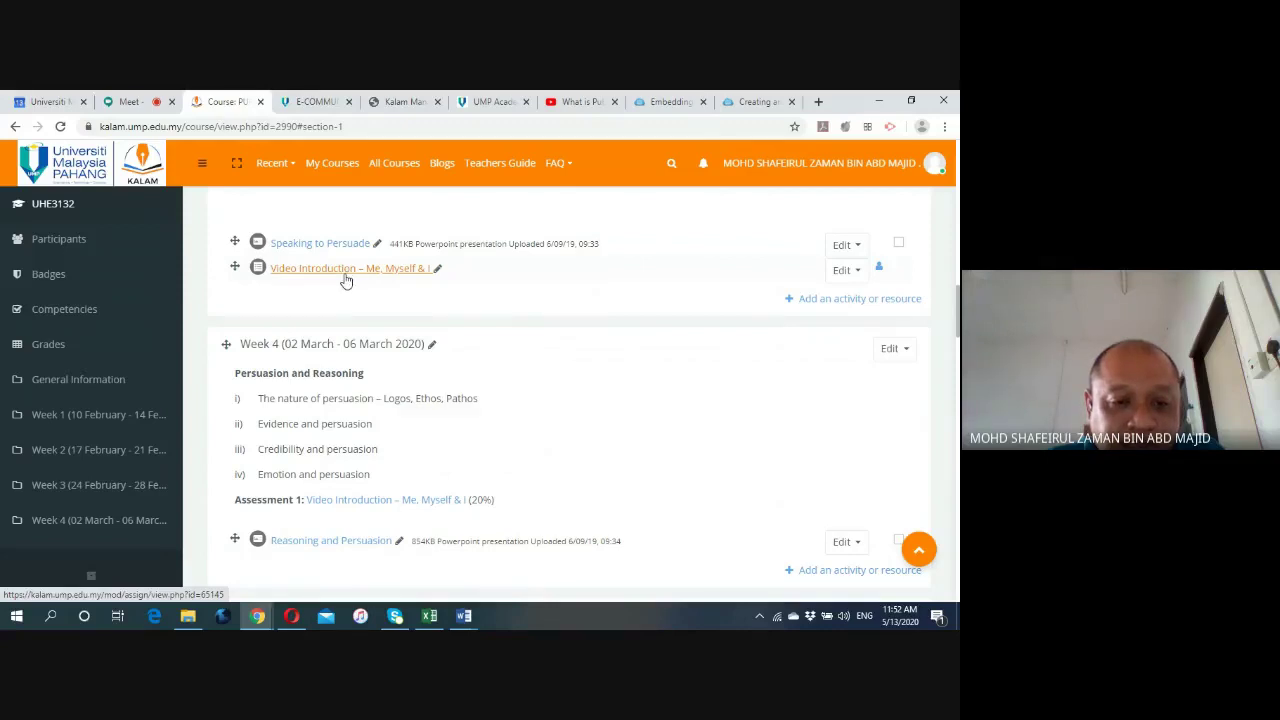
pyautogui.scroll(-2, 345, 280)
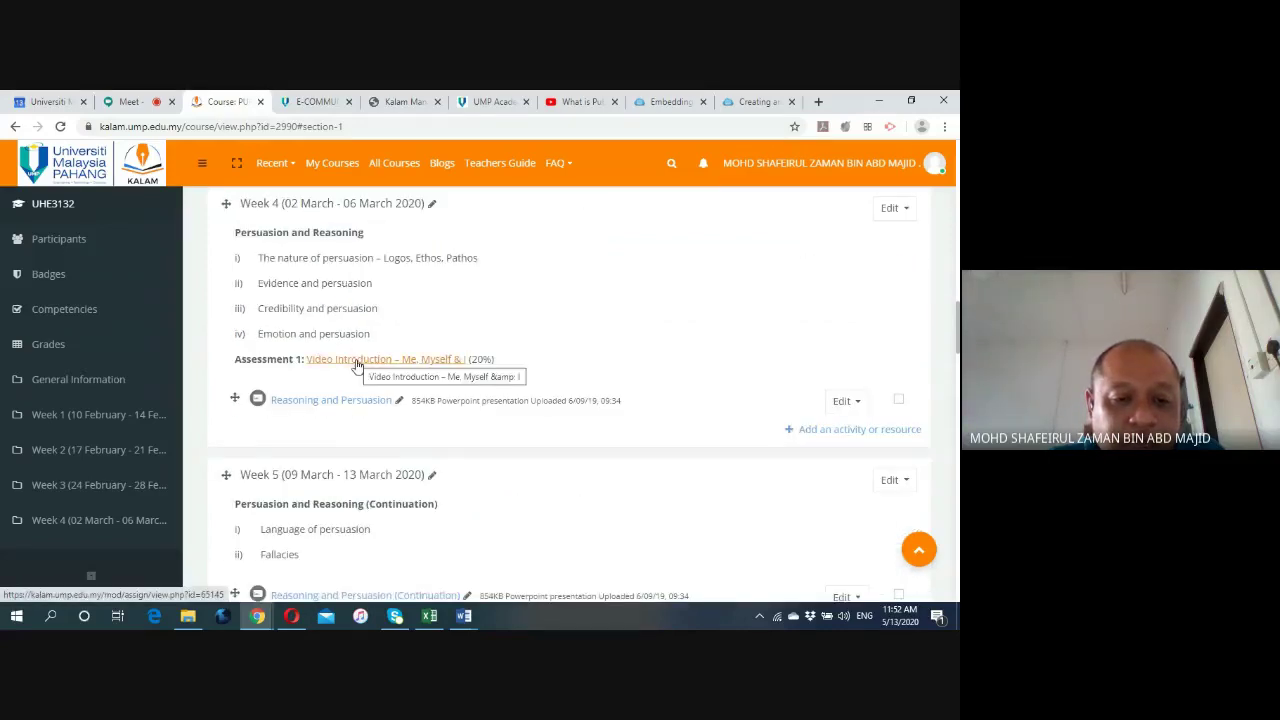
pyautogui.scroll(-1, 325, 401)
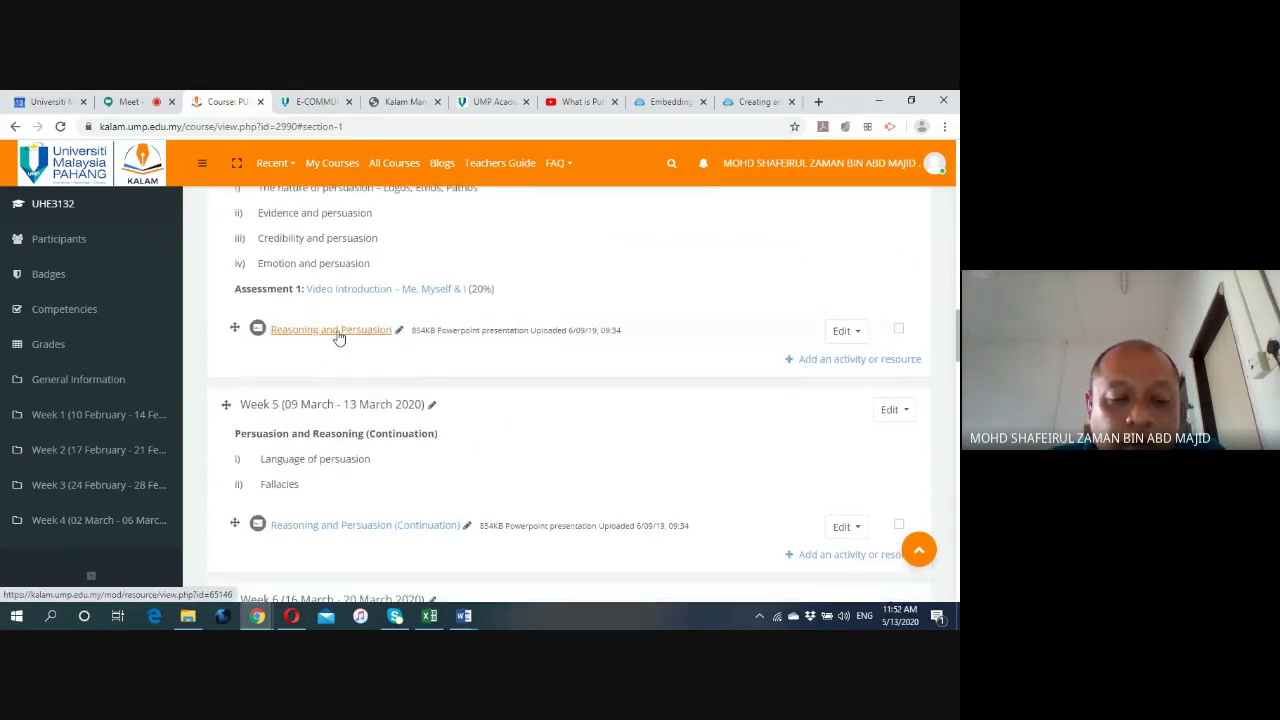
pyautogui.scroll(-4, 340, 350)
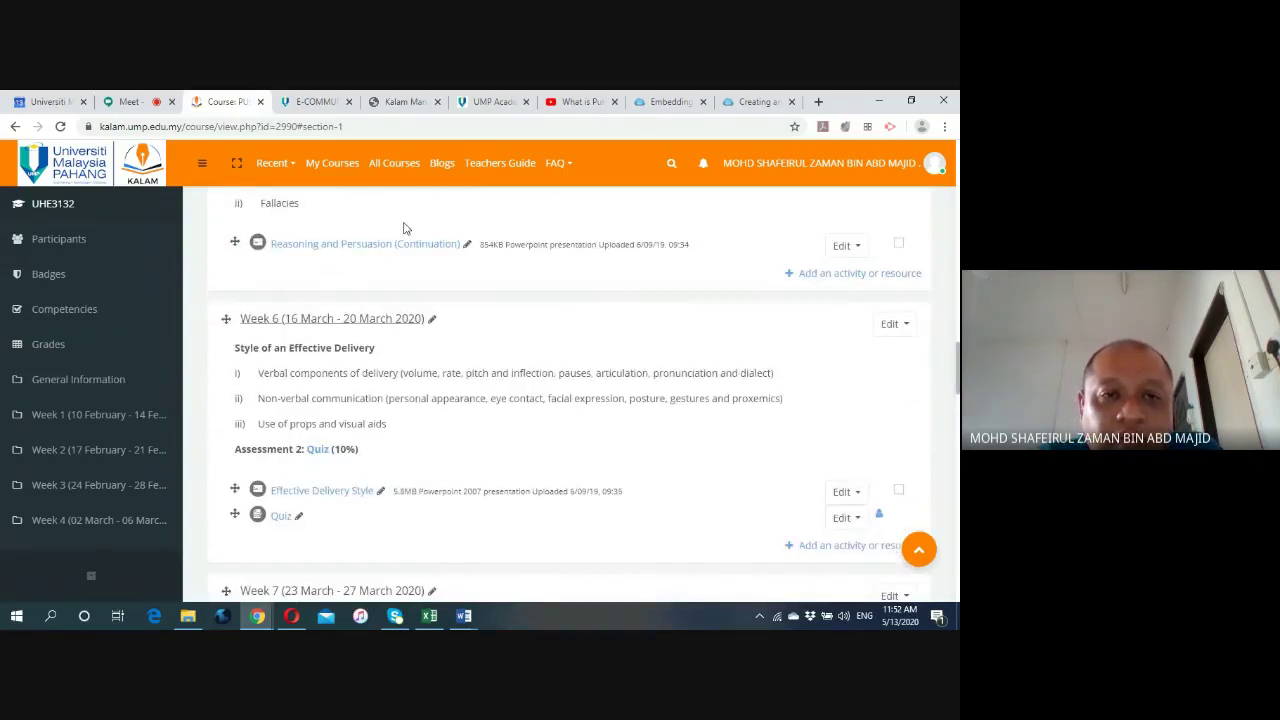
# Recheck the blended-learning management tables, still empty, and come back to the course page.
pyautogui.click(406, 104)
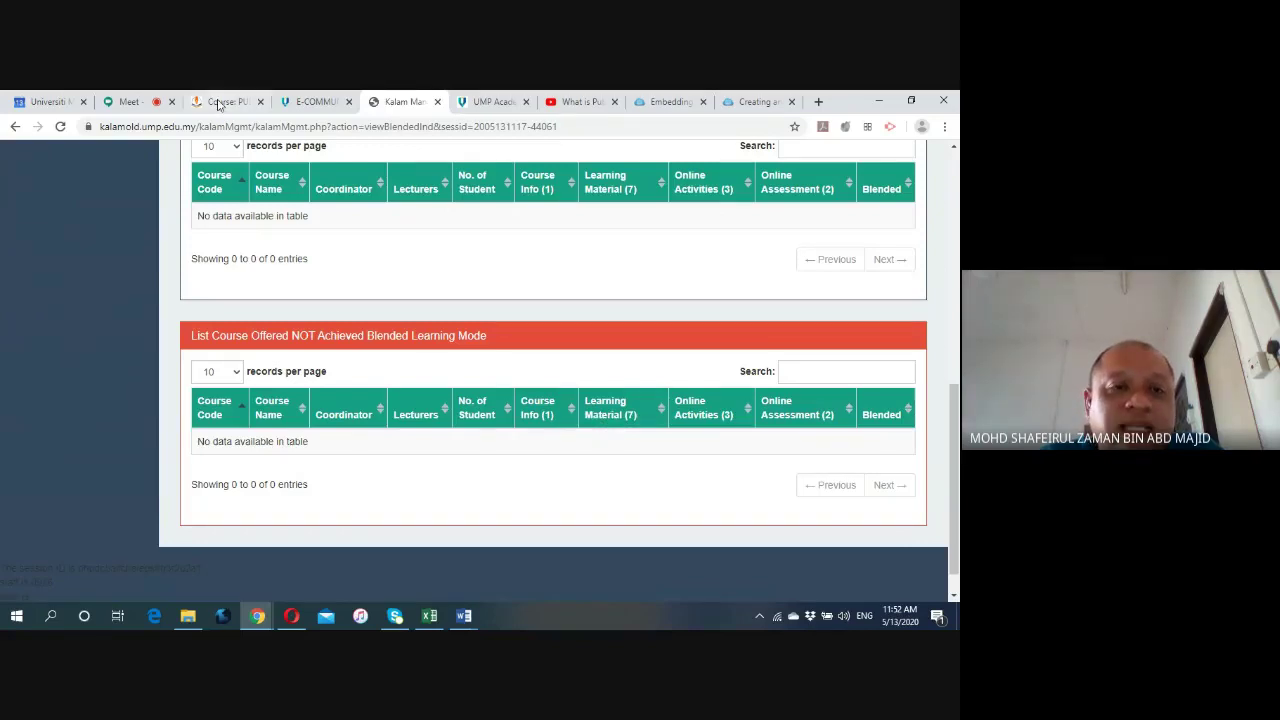
pyautogui.click(220, 103)
pyautogui.scroll(-5, 497, 403)
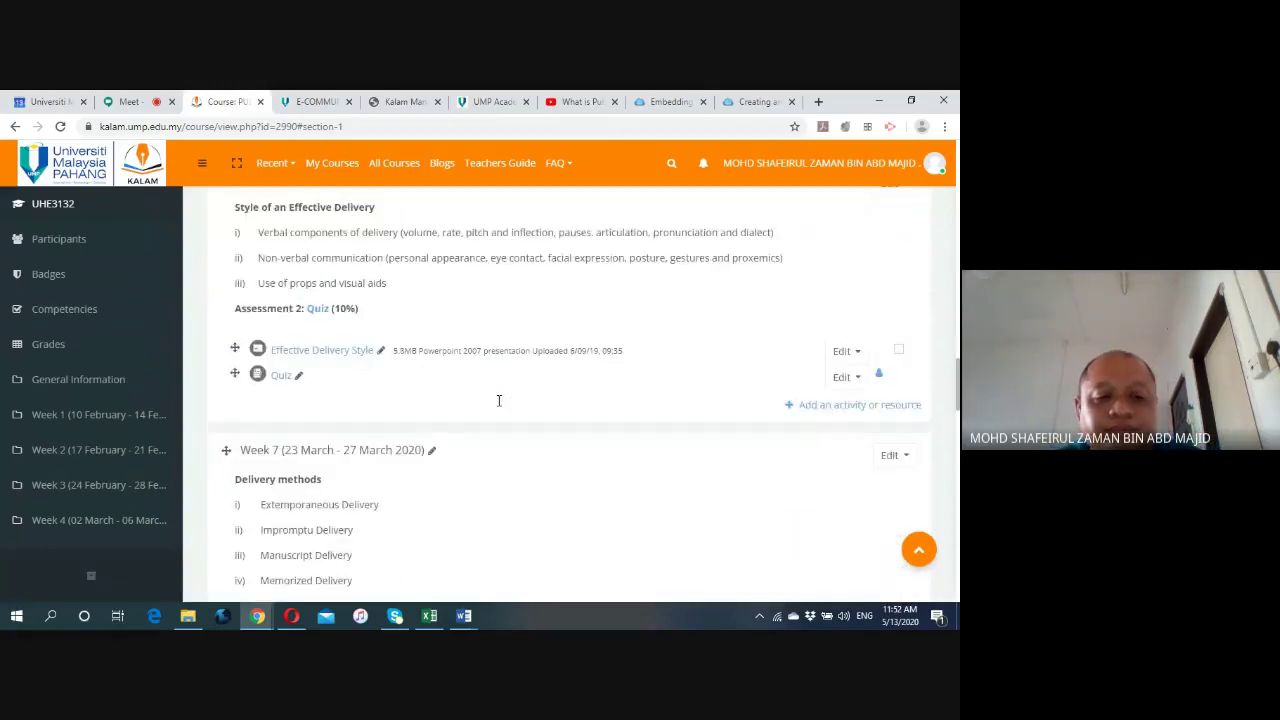
pyautogui.scroll(6, 467, 325)
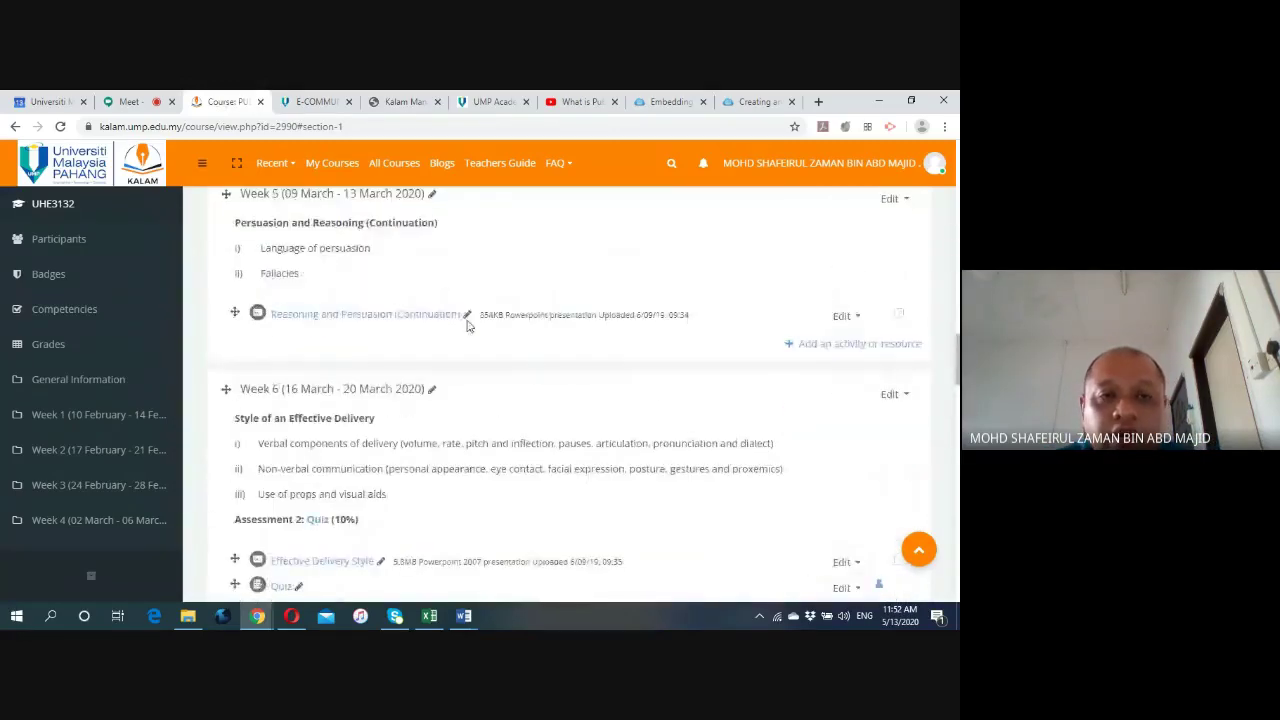
pyautogui.click(405, 101)
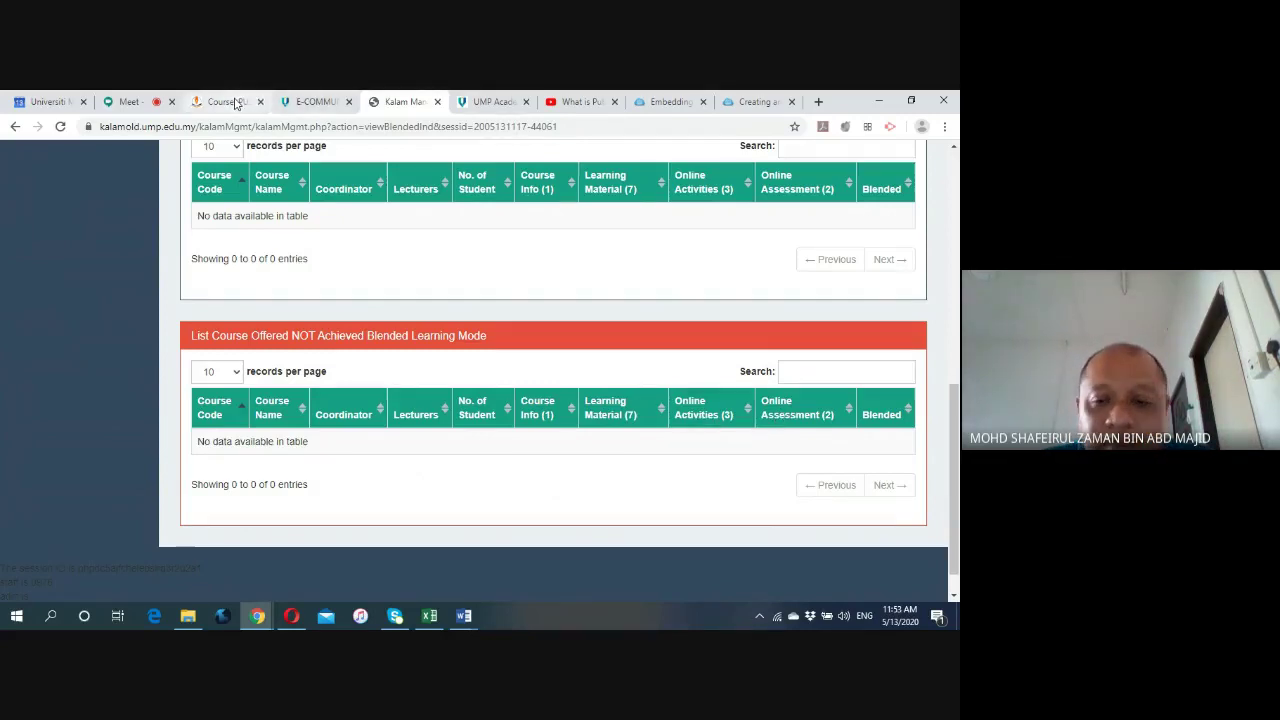
pyautogui.click(236, 102)
pyautogui.click(840, 344)
pyautogui.scroll(10, 428, 328)
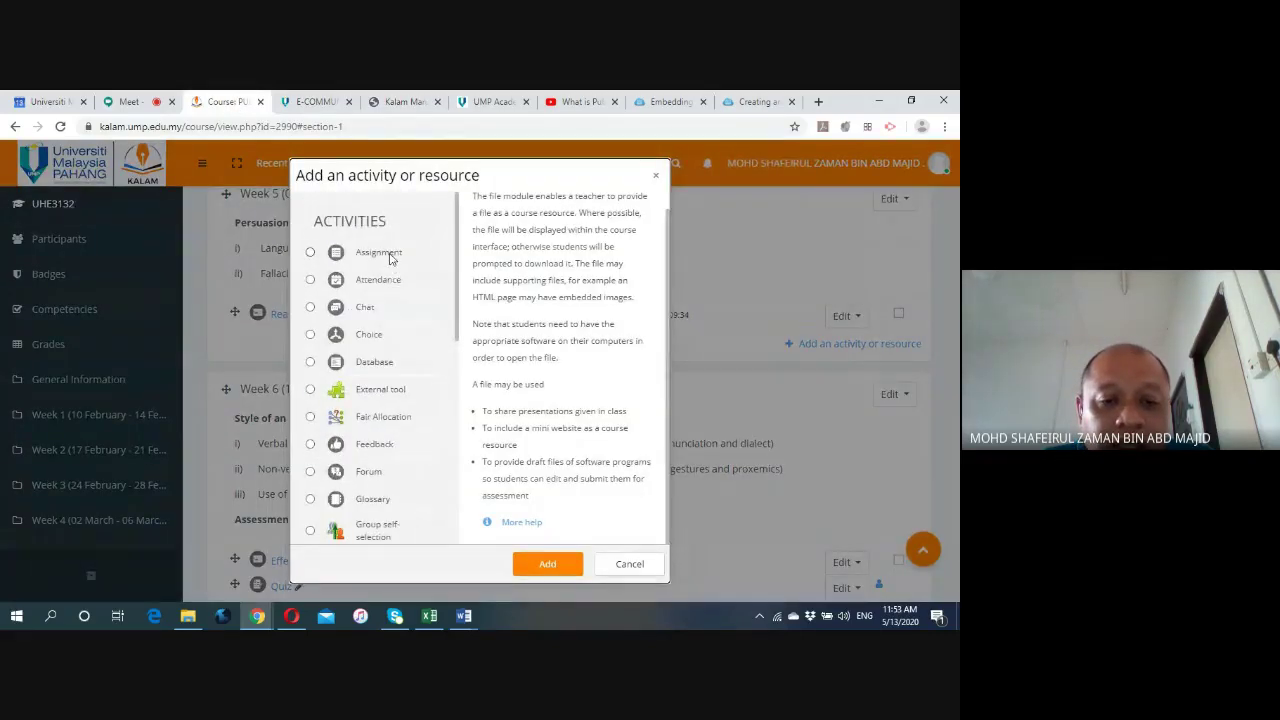
pyautogui.scroll(-5, 392, 330)
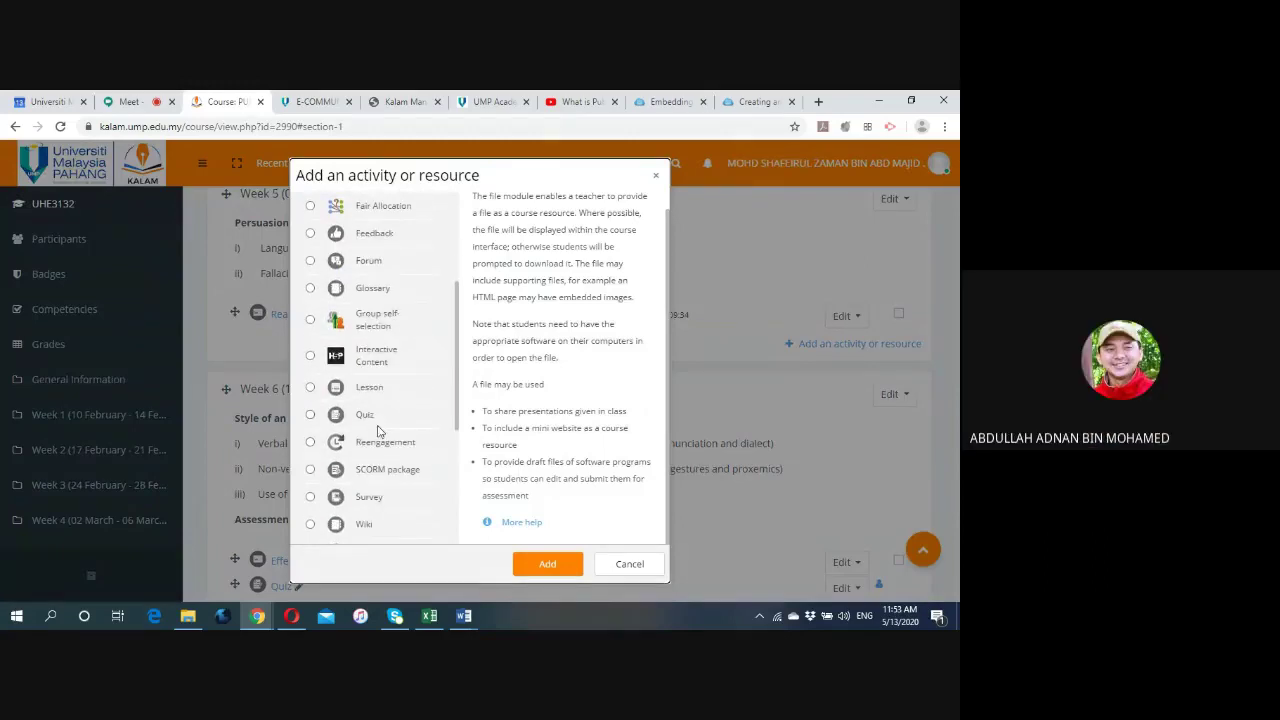
pyautogui.click(629, 564)
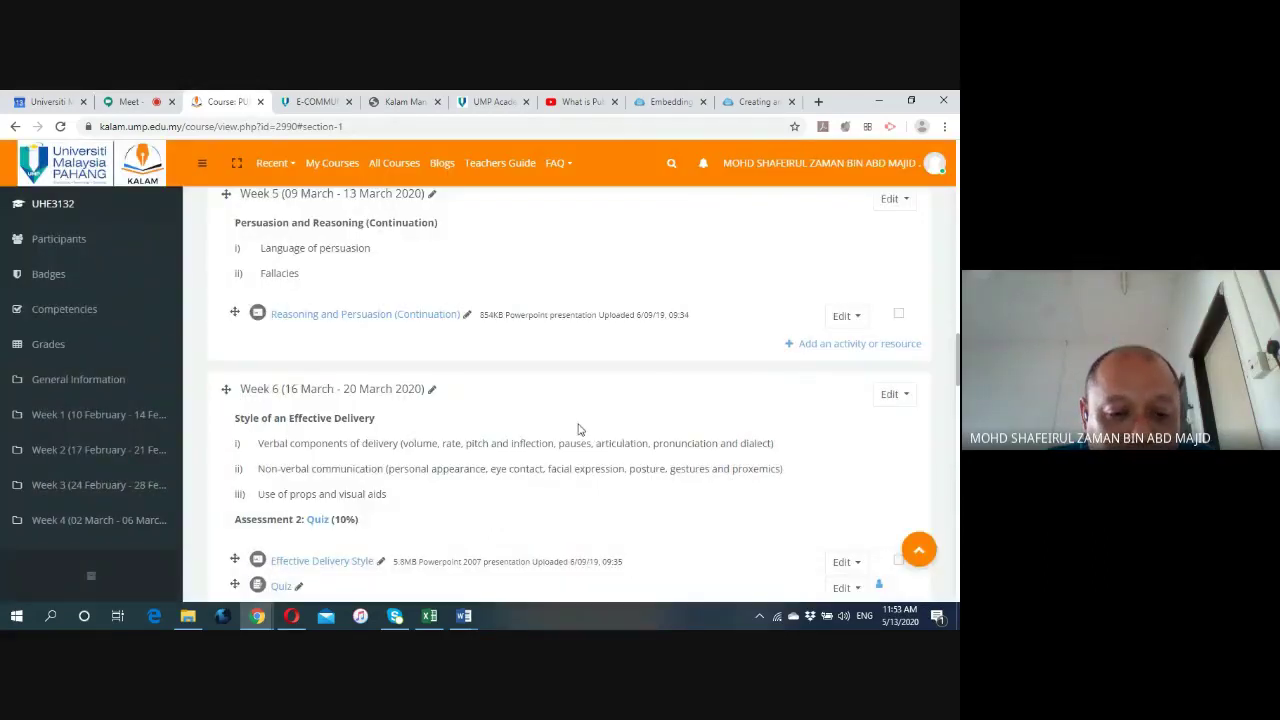
pyautogui.scroll(-3, 578, 430)
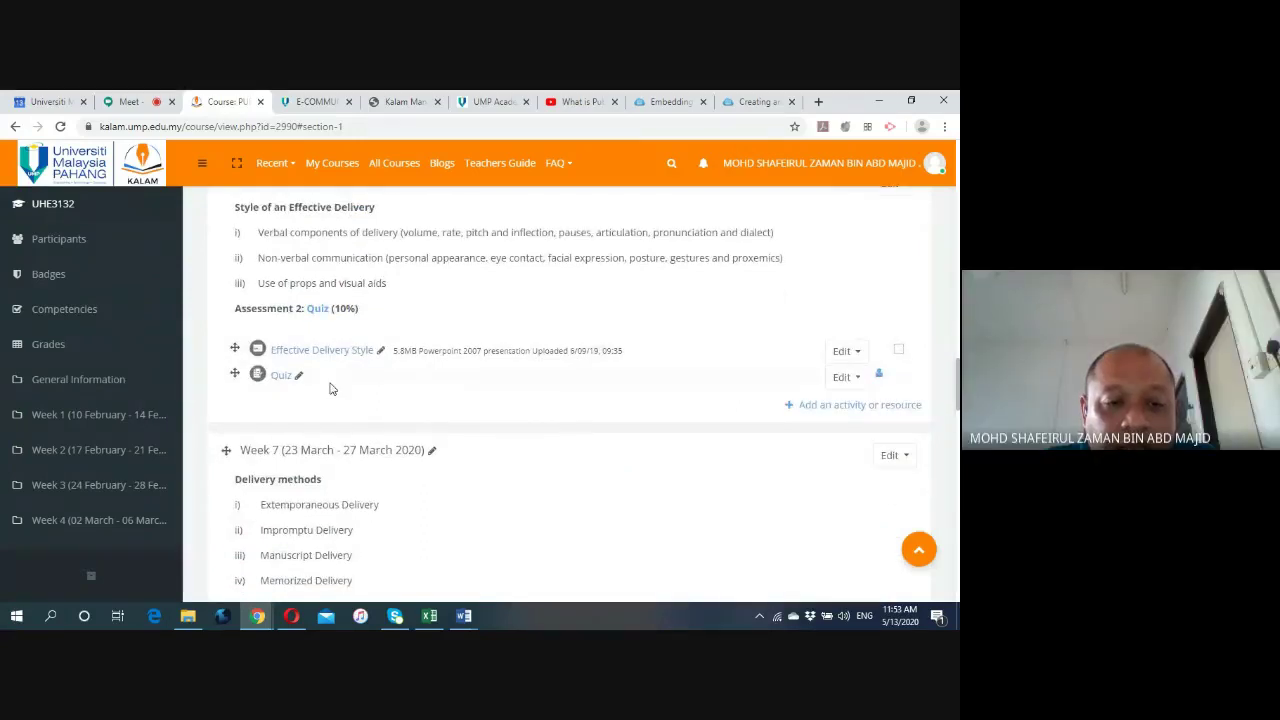
# Open the Week 6 Quiz page to look it over.
pyautogui.click(280, 378)
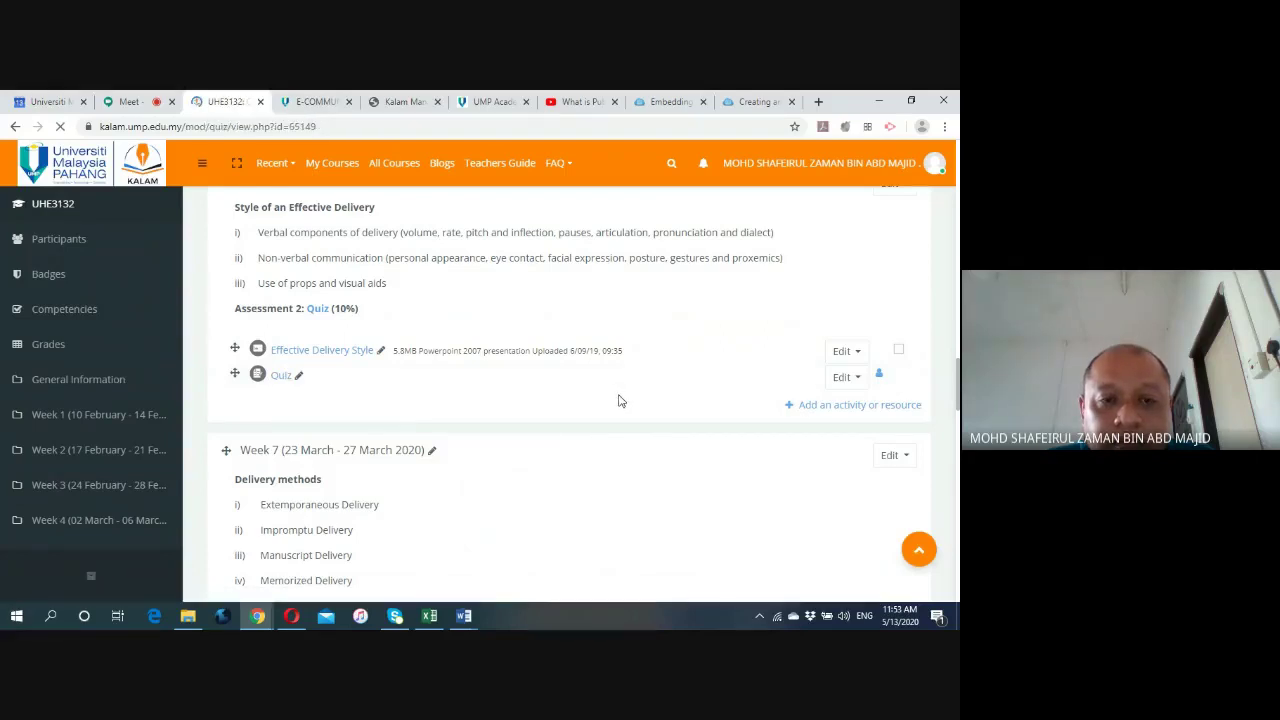
pyautogui.scroll(-2, 723, 374)
pyautogui.scroll(1, 723, 363)
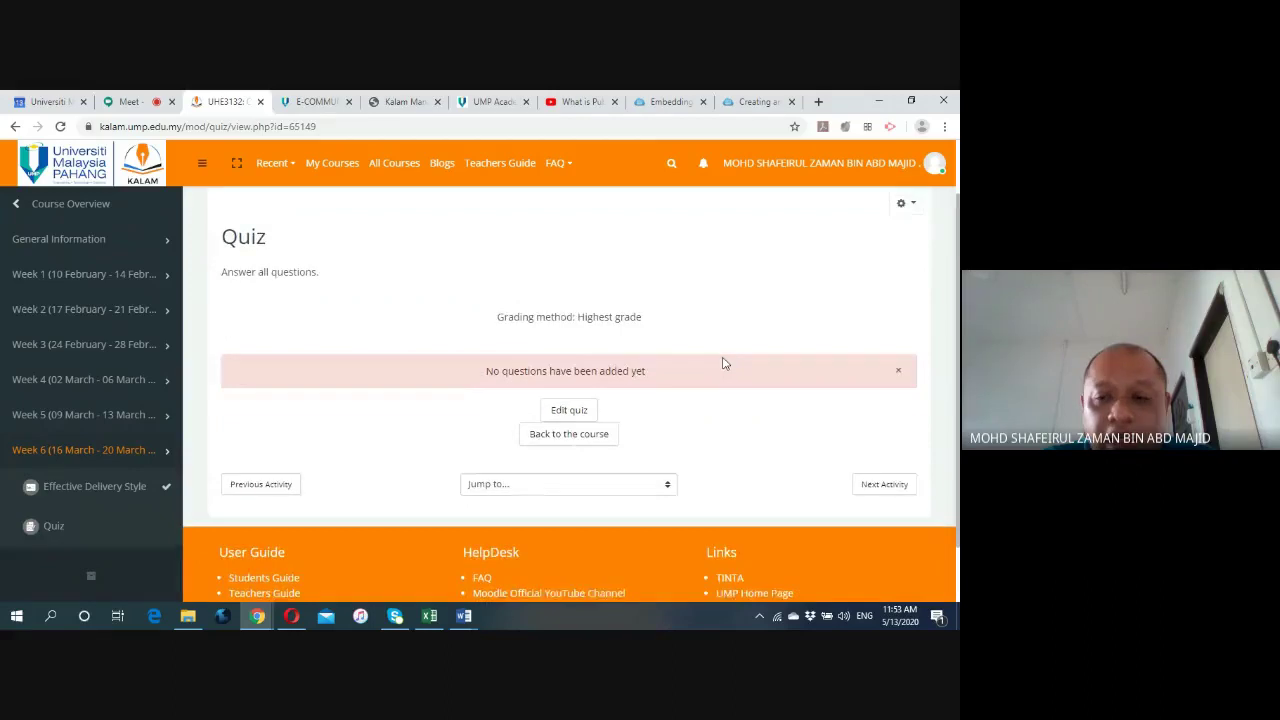
pyautogui.scroll(1, 725, 363)
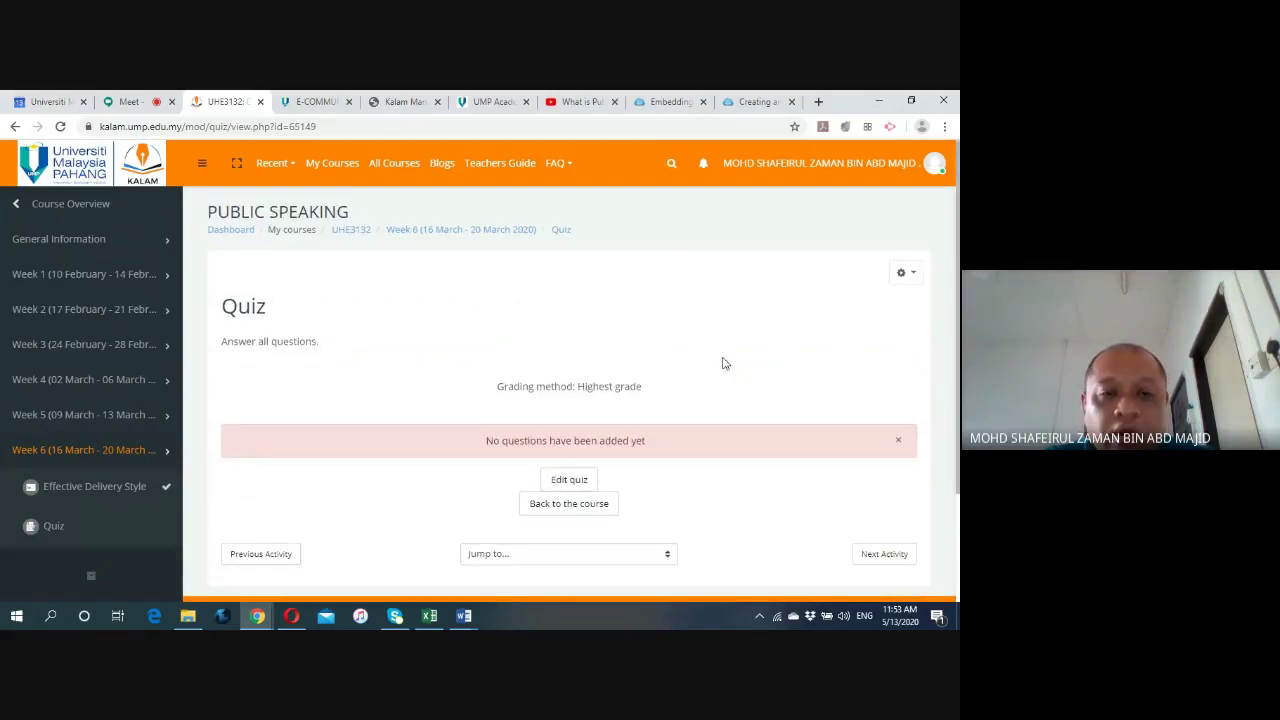
# Return to the Week 6 section and choose Edit settings on the Quiz.
pyautogui.click(420, 231)
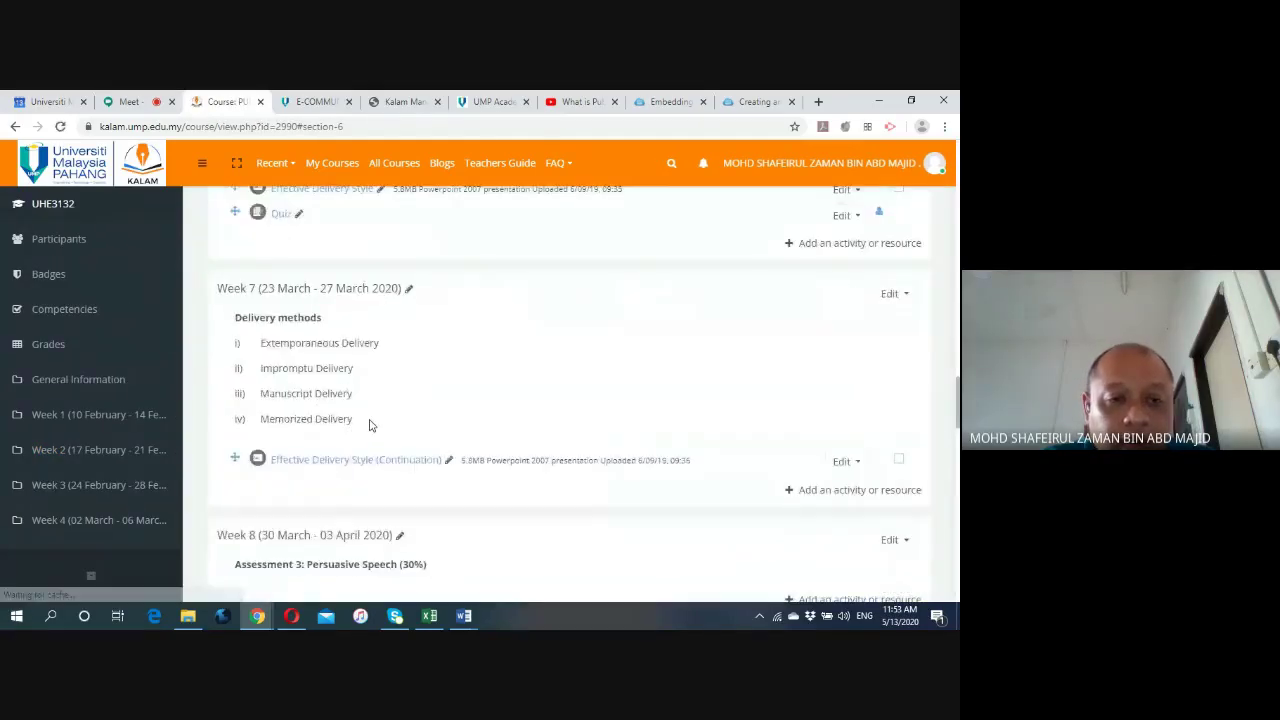
pyautogui.scroll(2, 366, 380)
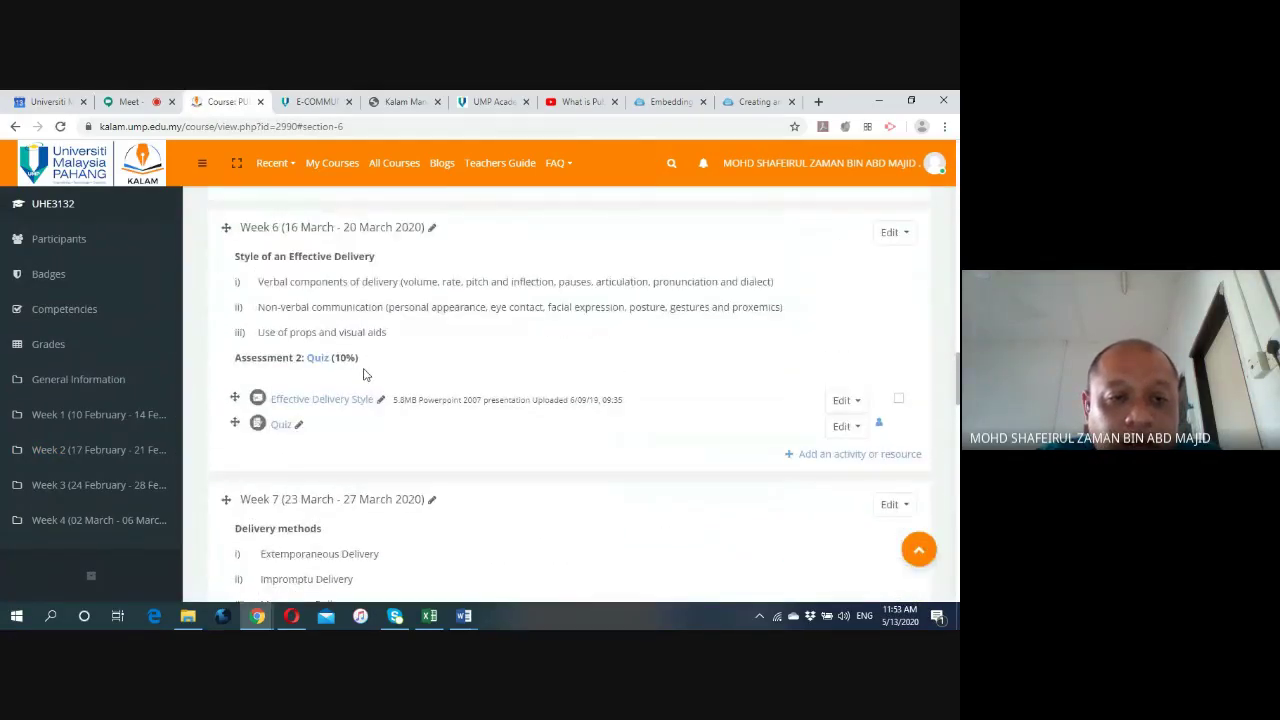
pyautogui.scroll(-1, 366, 375)
pyautogui.click(845, 426)
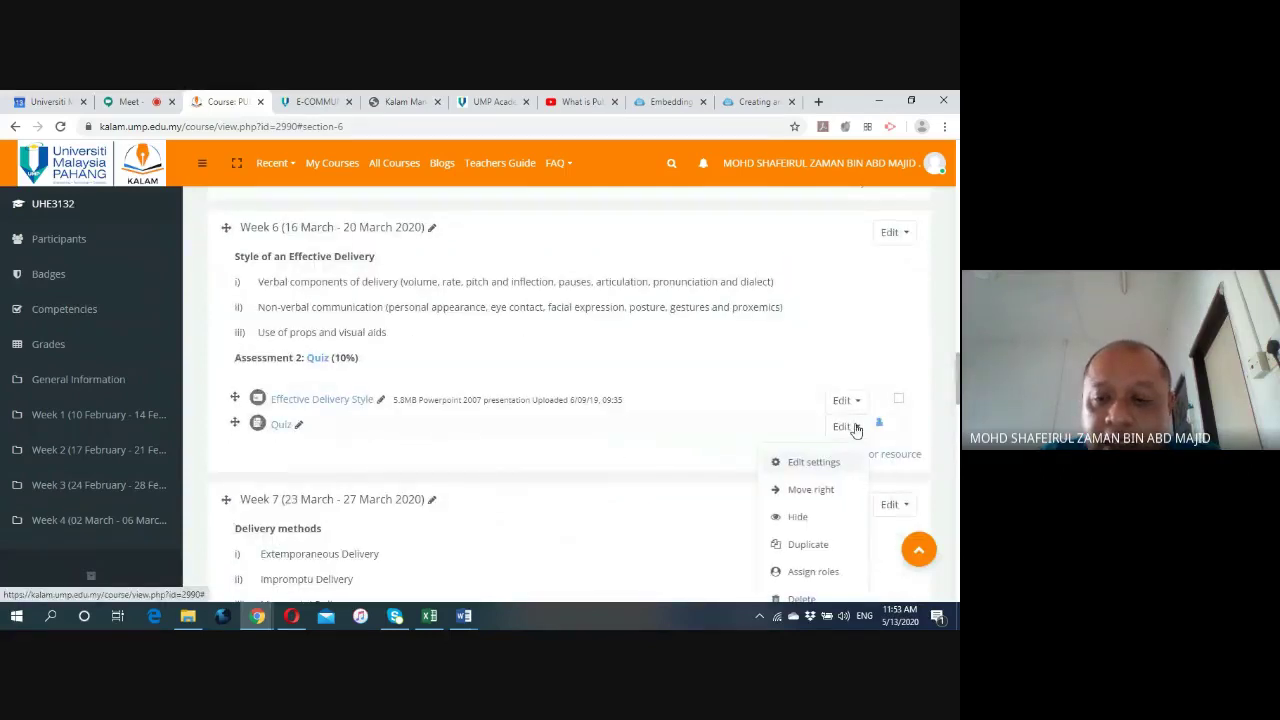
pyautogui.click(816, 462)
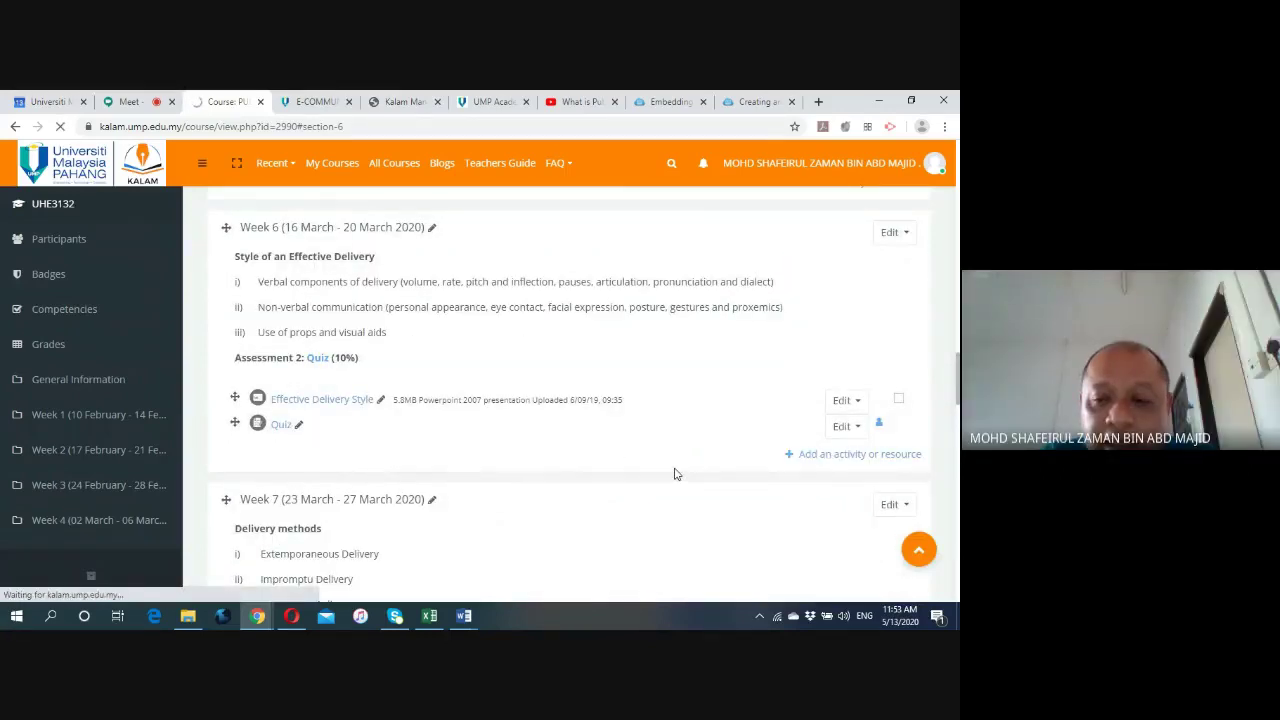
# Expand the Week 6 Quiz's Timing section.
pyautogui.scroll(-2, 670, 466)
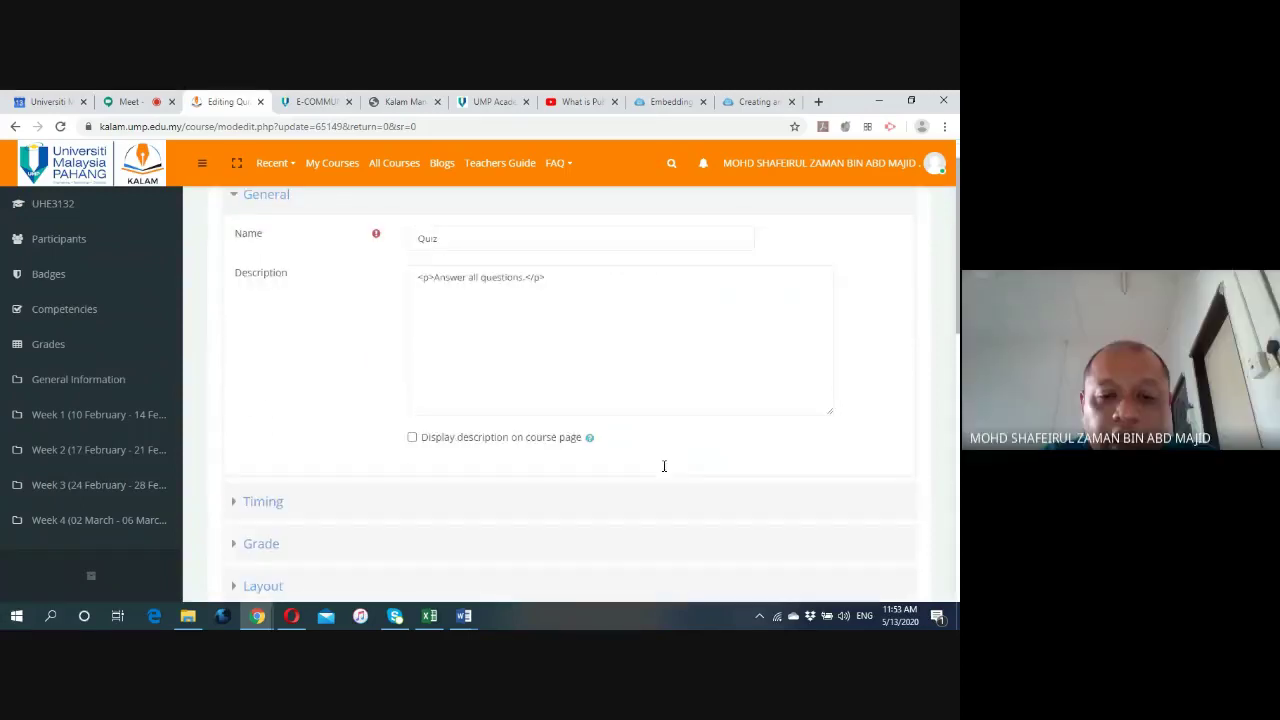
pyautogui.scroll(-3, 369, 362)
pyautogui.click(248, 309)
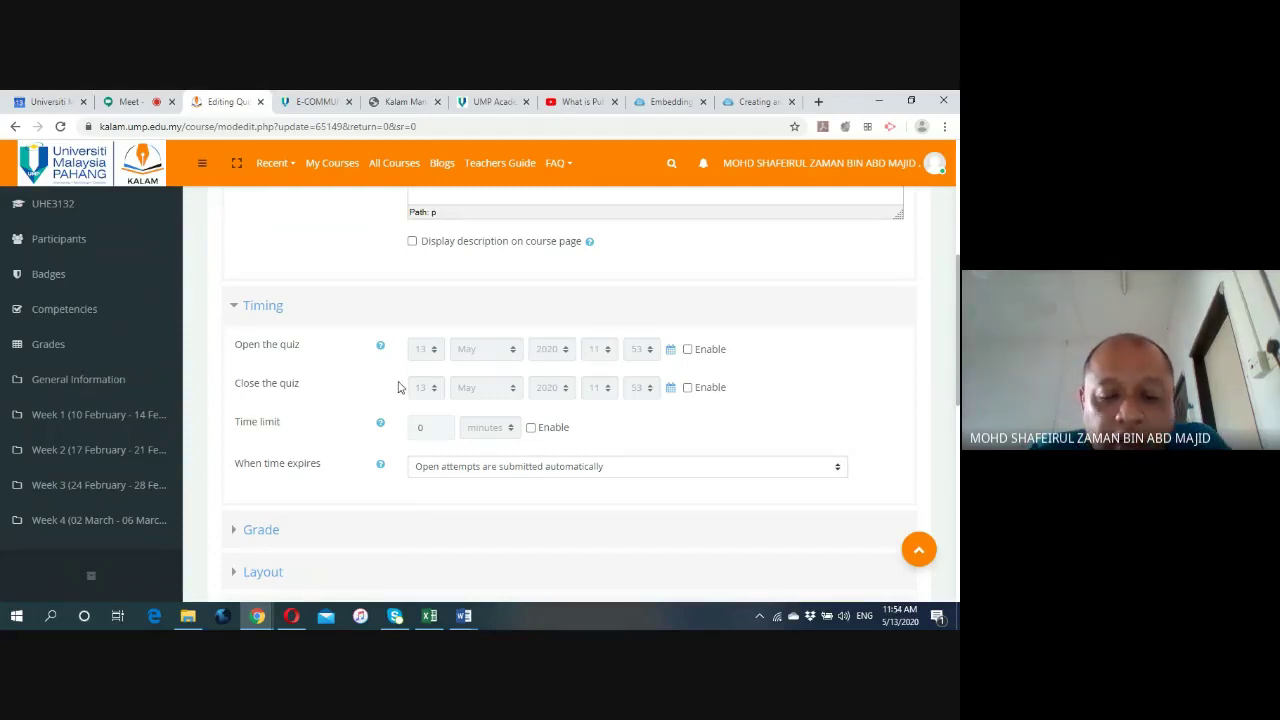
pyautogui.scroll(-1, 400, 390)
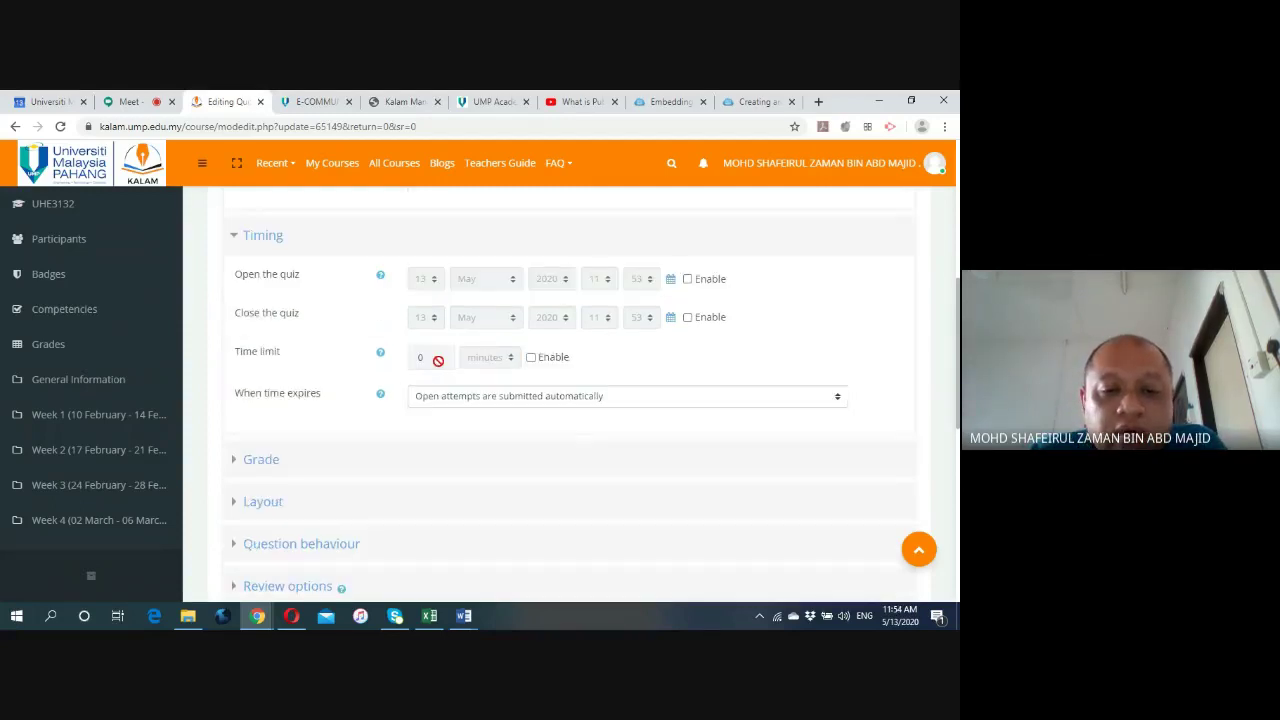
# Set the time limit to 1 hours, then untick Enable to leave it disabled.
pyautogui.click(531, 358)
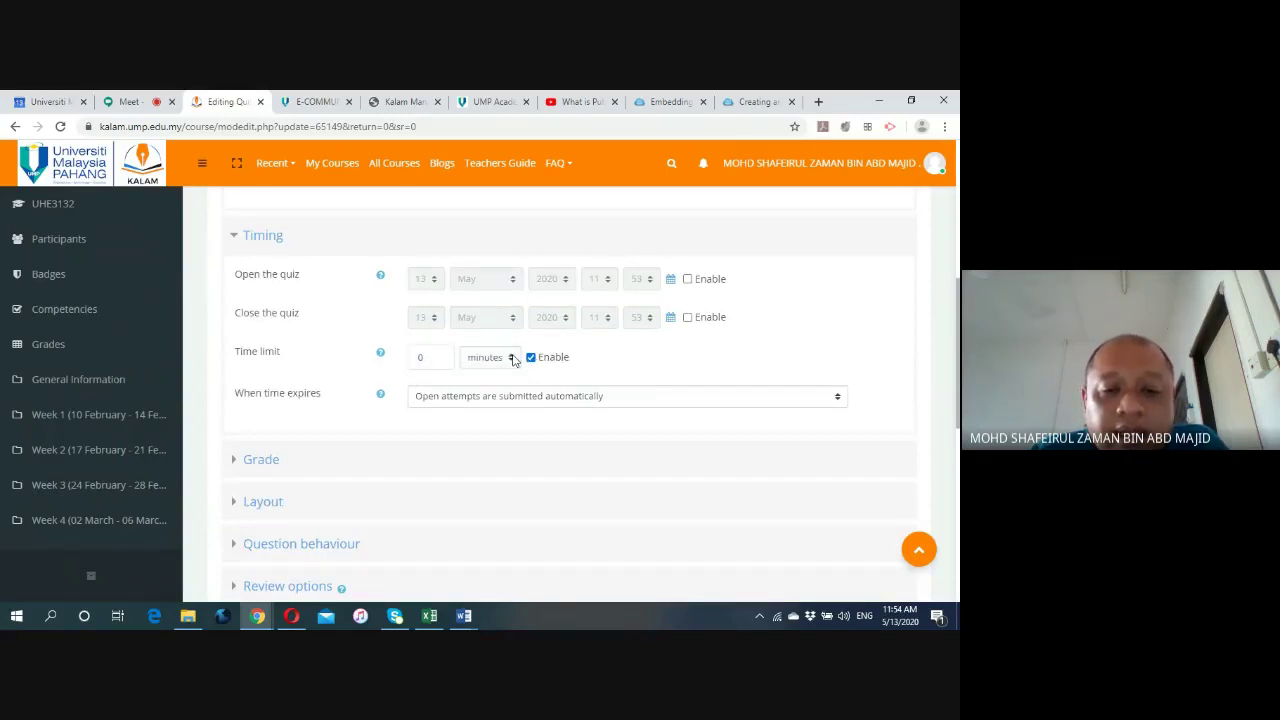
pyautogui.click(433, 353)
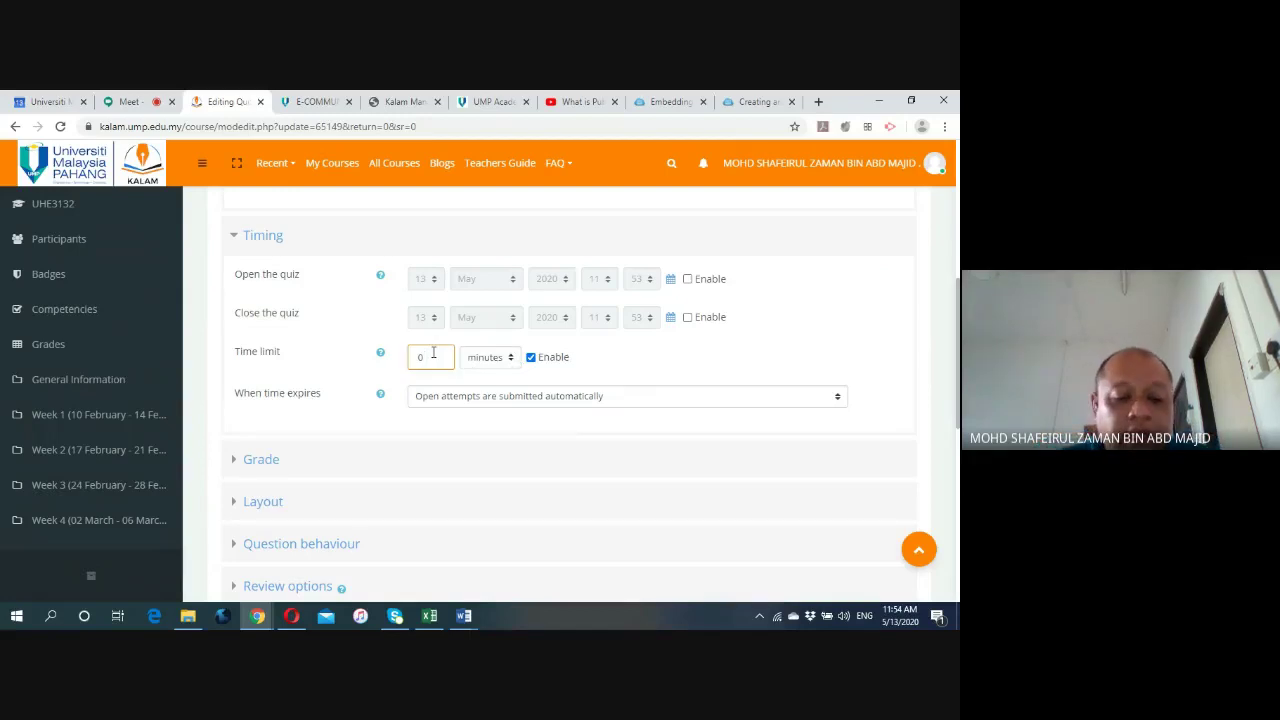
pyautogui.click(512, 359)
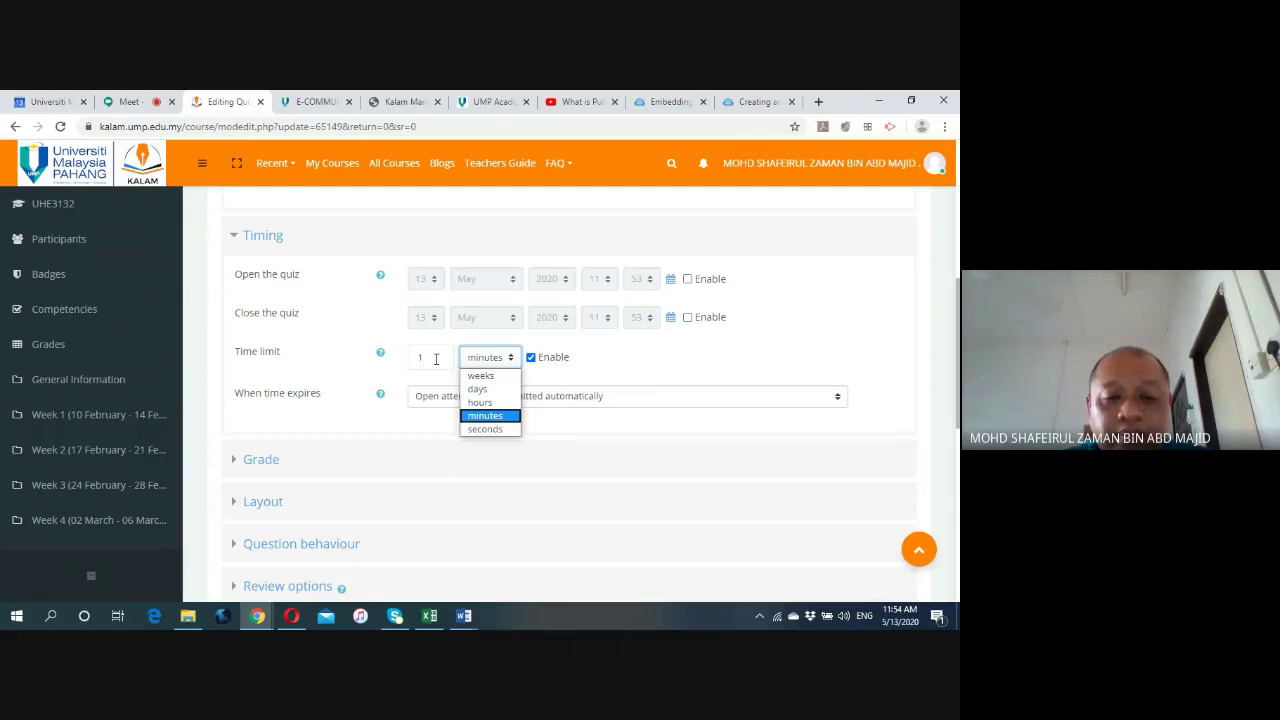
pyautogui.click(480, 402)
pyautogui.click(508, 359)
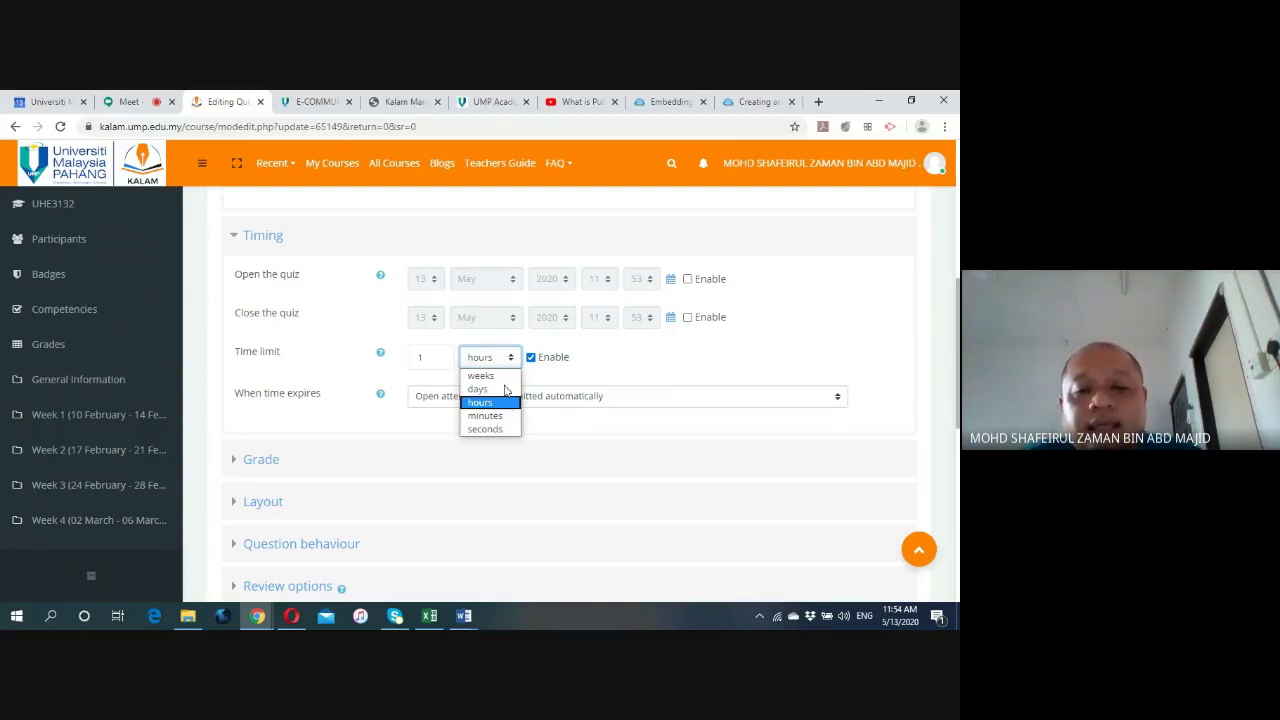
pyautogui.click(512, 358)
pyautogui.click(386, 374)
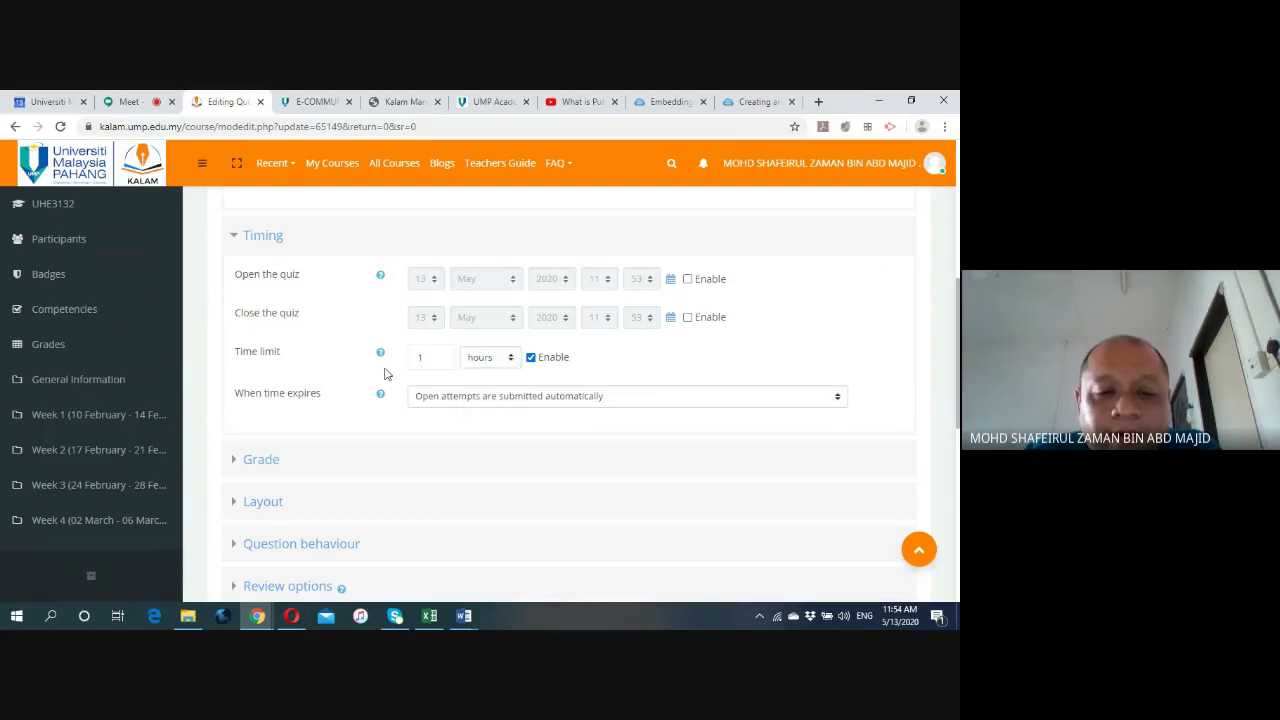
pyautogui.click(531, 358)
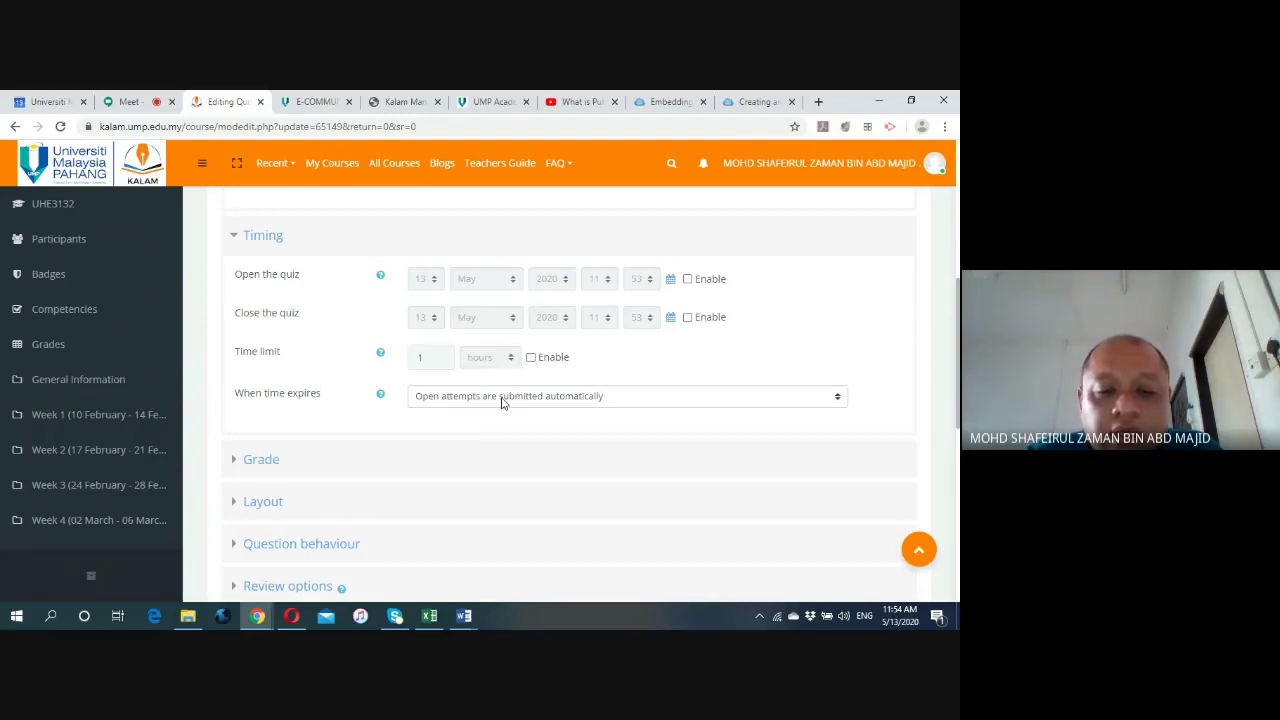
pyautogui.scroll(-2, 500, 403)
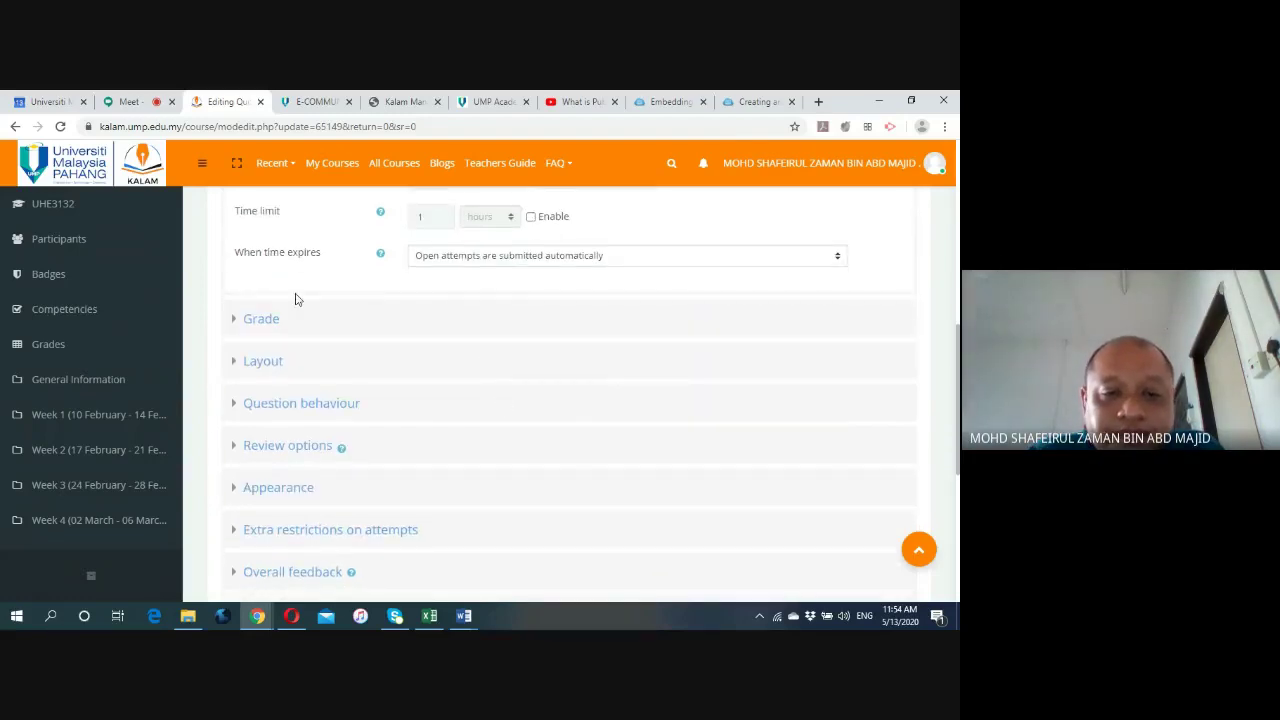
# Expand the quiz's Grade and Layout sections to review them.
pyautogui.click(240, 320)
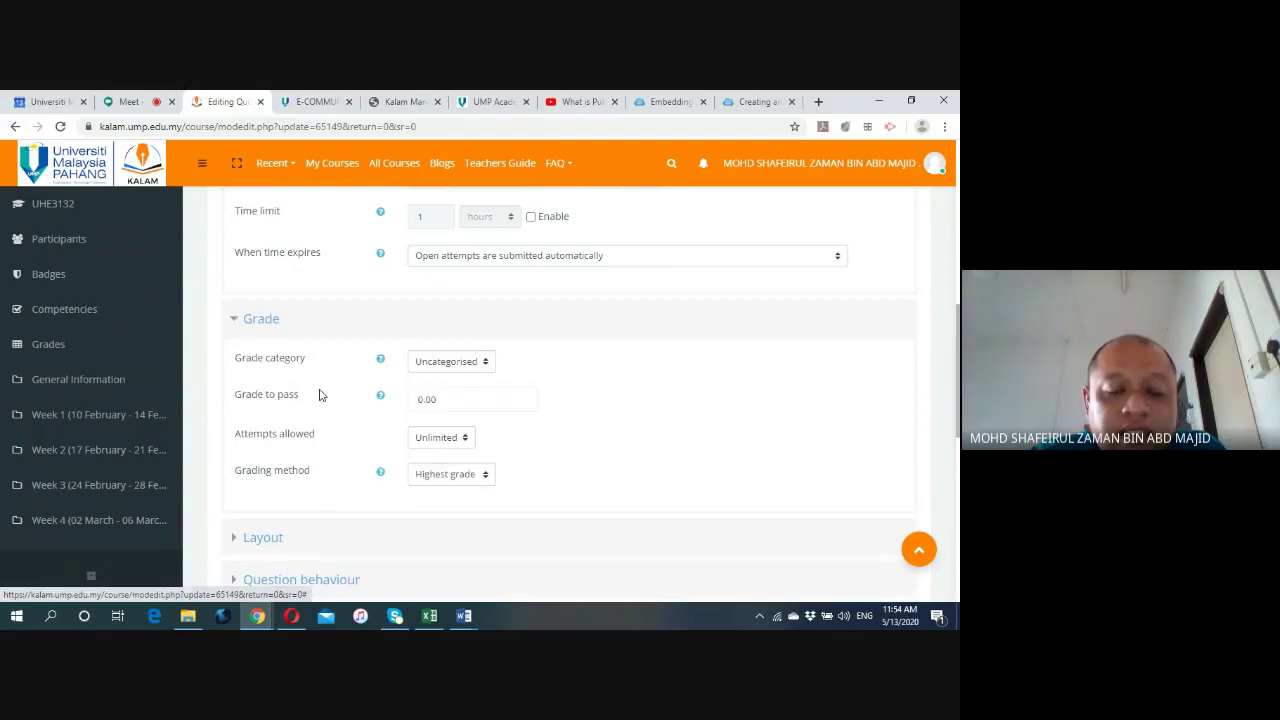
pyautogui.scroll(-2, 325, 380)
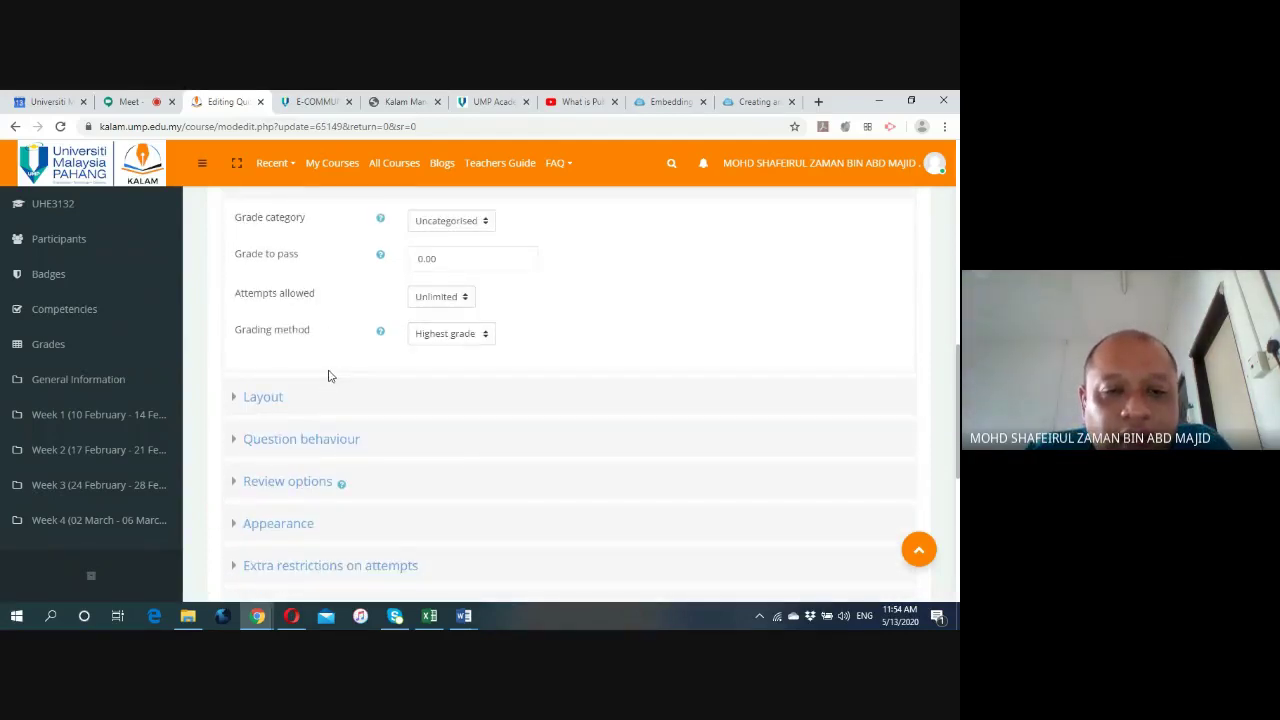
pyautogui.scroll(1, 328, 380)
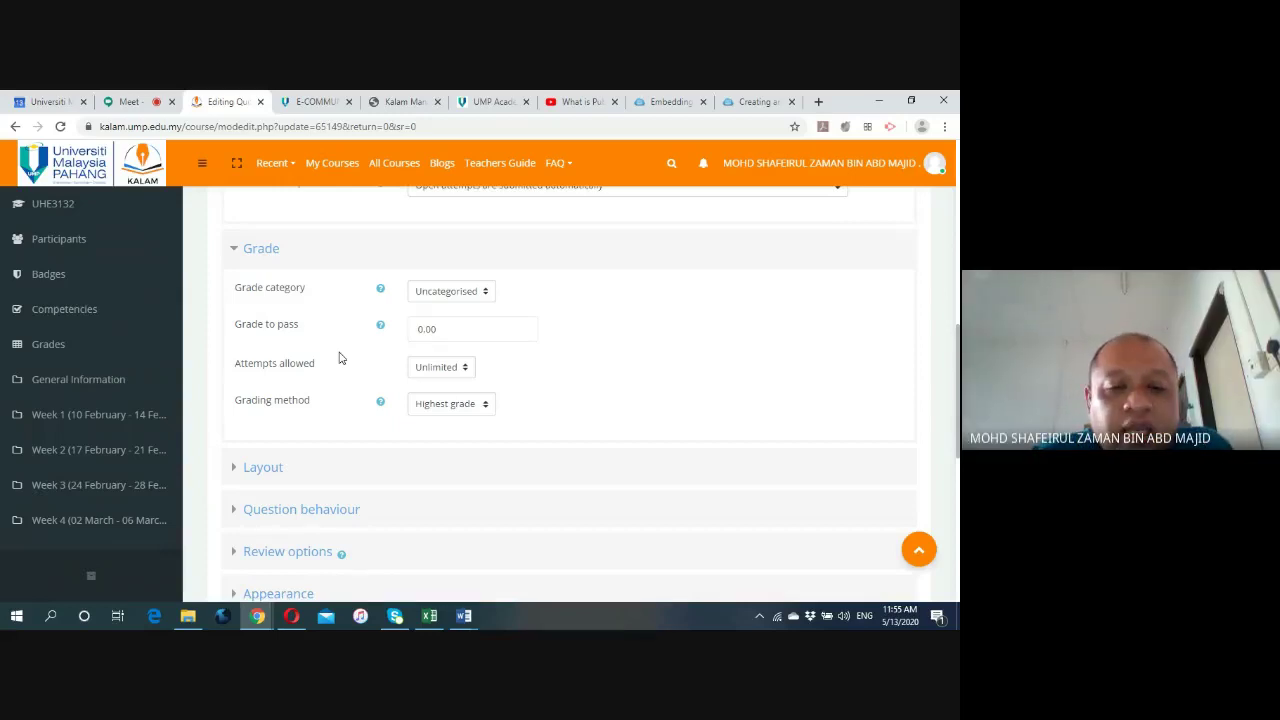
pyautogui.scroll(-3, 339, 358)
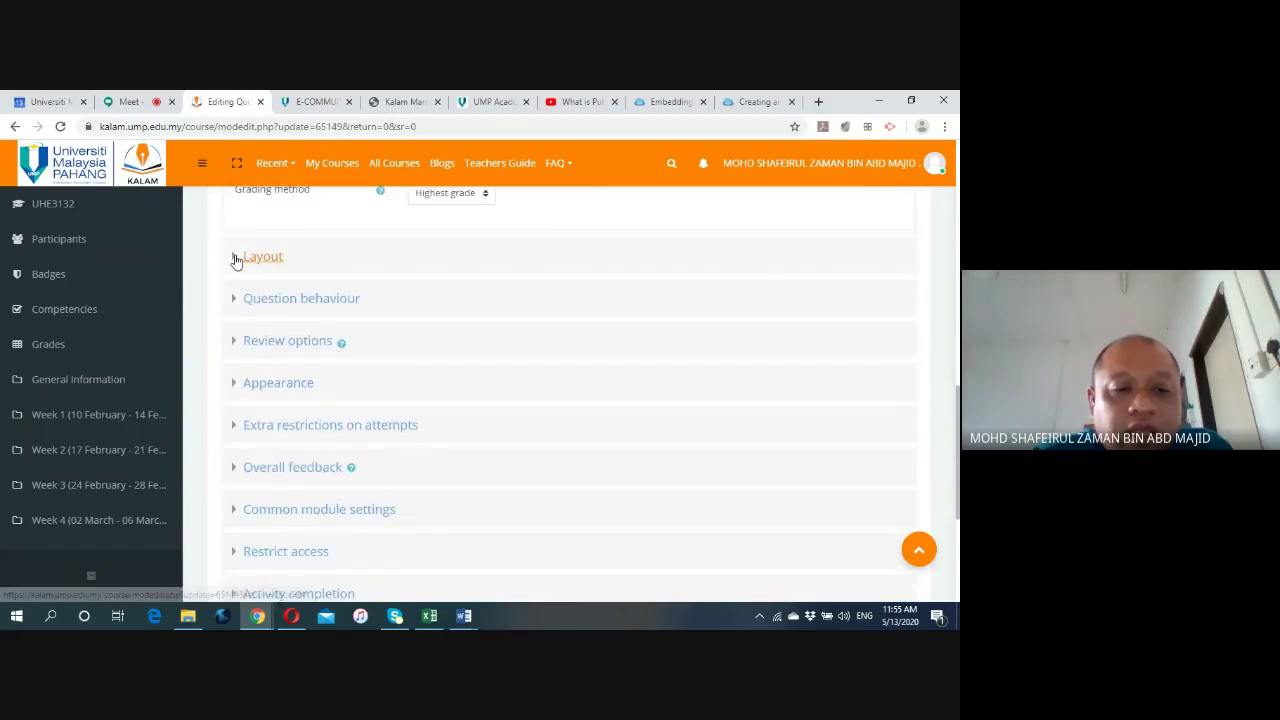
pyautogui.click(236, 261)
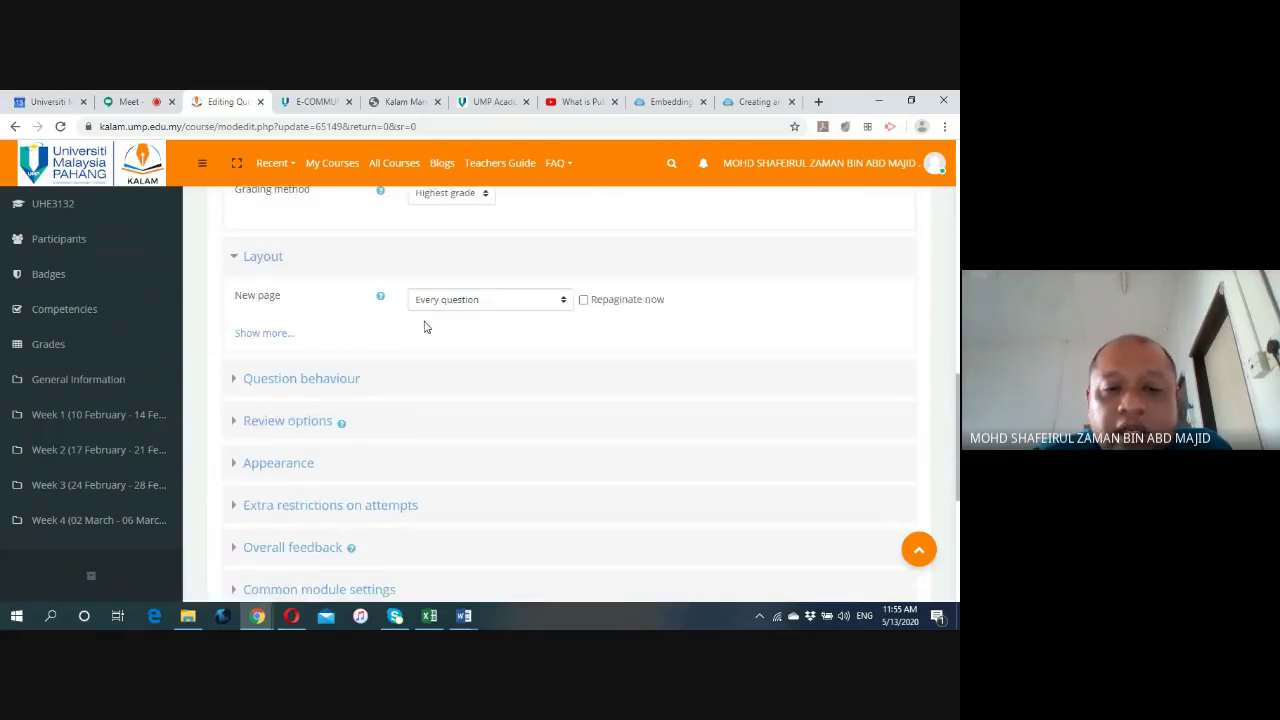
pyautogui.scroll(-1, 320, 360)
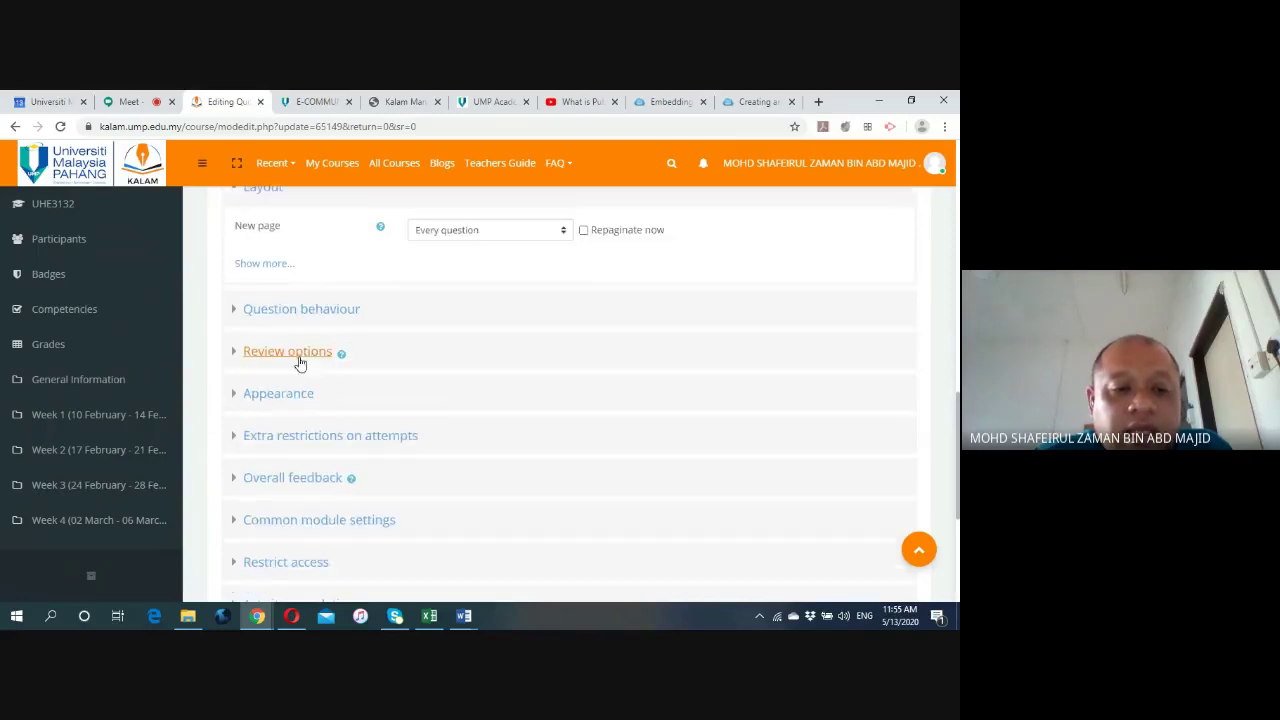
# Expand the Question behaviour and Review options sections to review them.
pyautogui.click(240, 312)
pyautogui.scroll(-2, 334, 409)
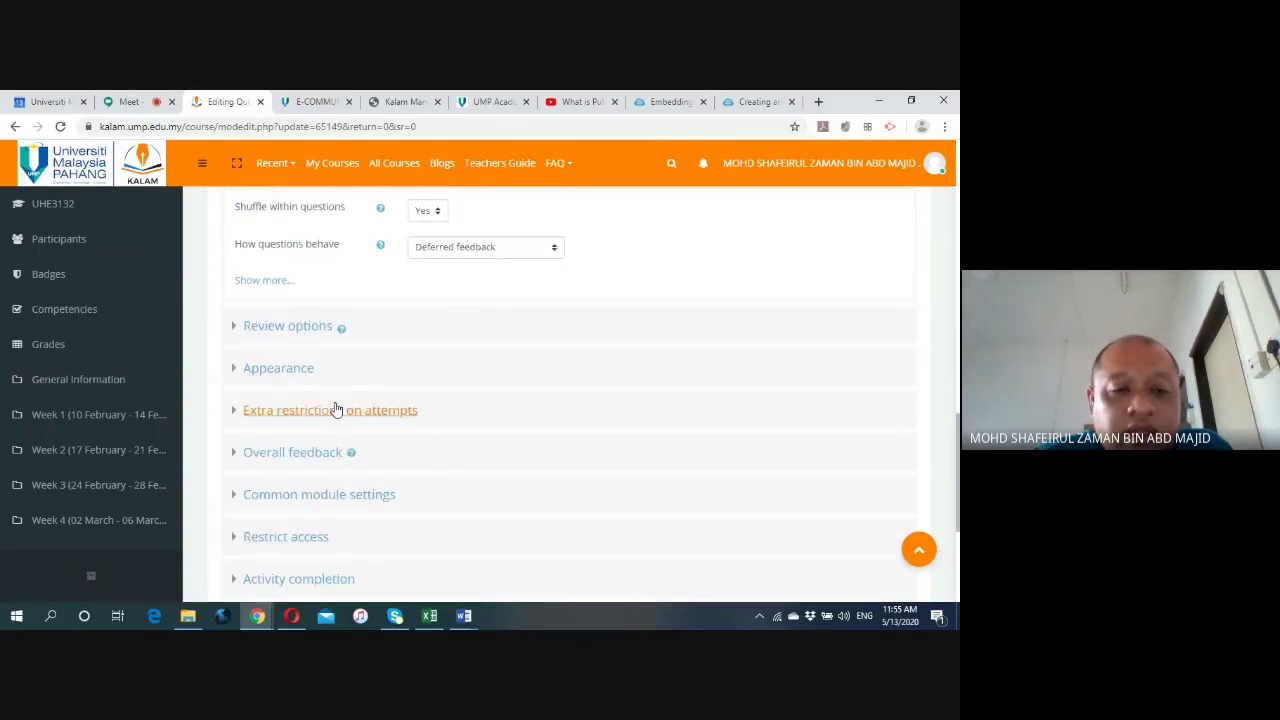
pyautogui.click(234, 326)
pyautogui.scroll(-2, 231, 371)
pyautogui.scroll(1, 231, 369)
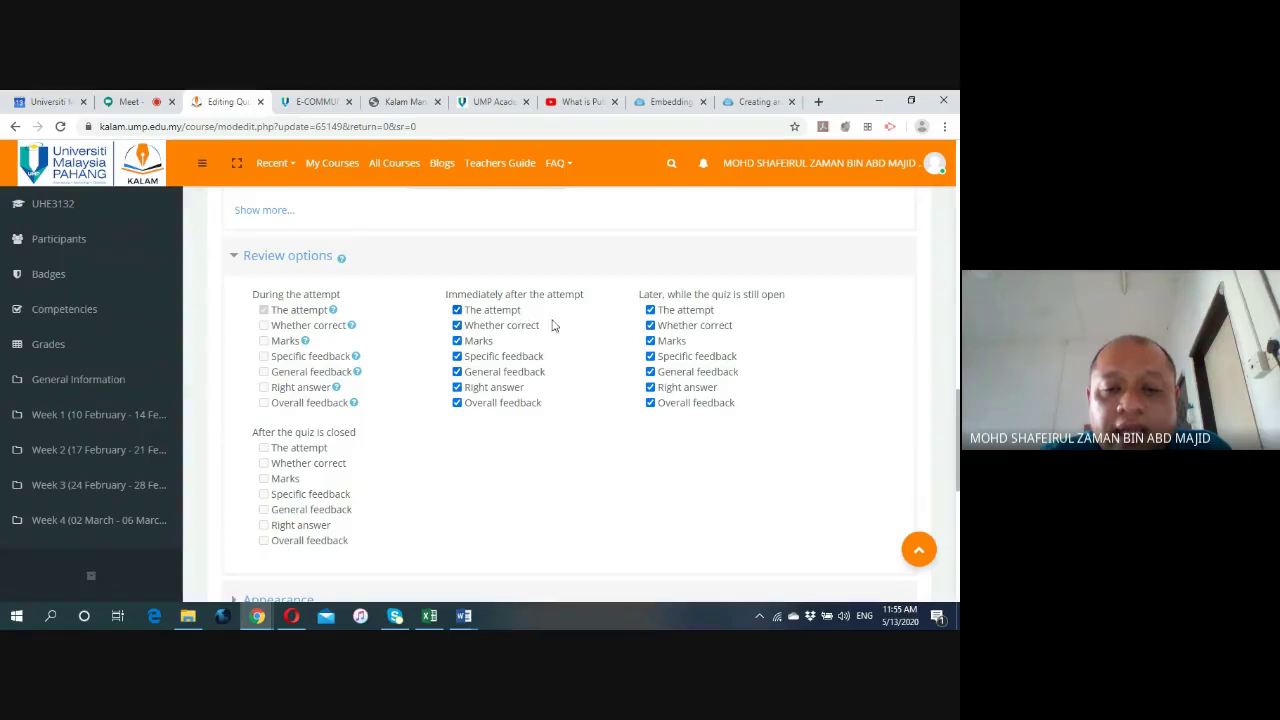
# Expand the Appearance, Extra restrictions on attempts and Overall feedback sections.
pyautogui.scroll(-3, 233, 375)
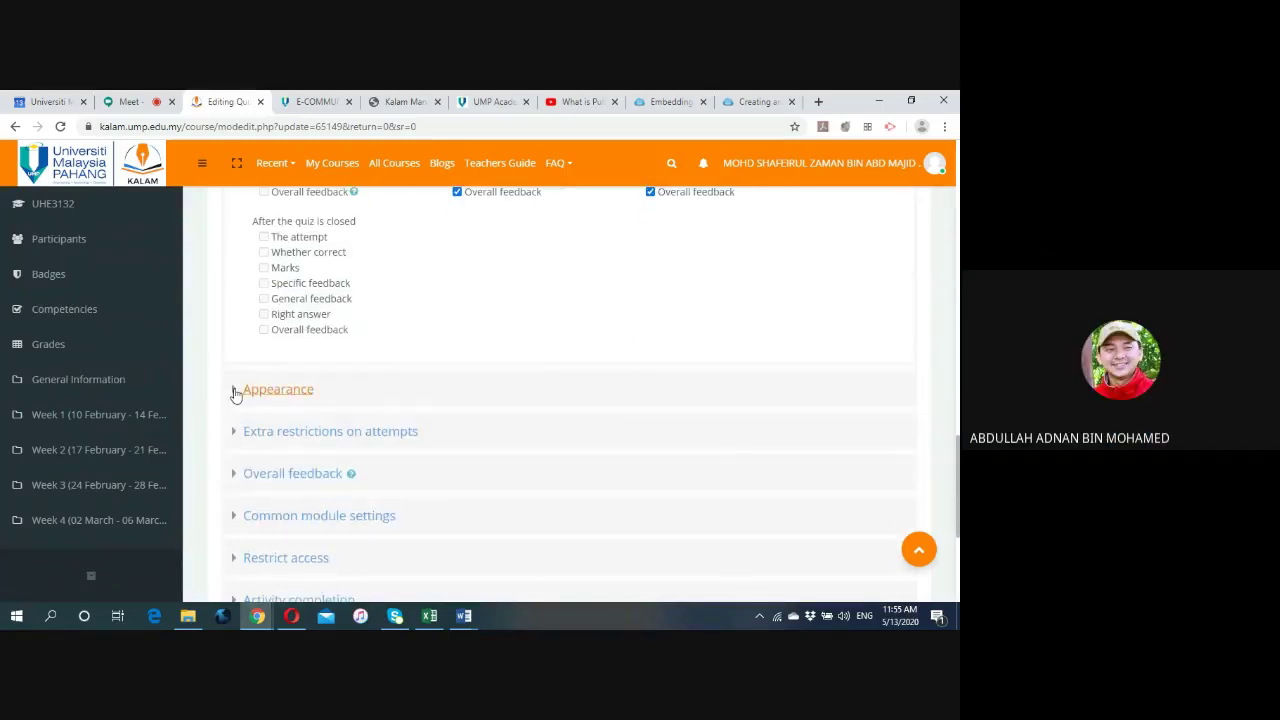
pyautogui.click(233, 386)
pyautogui.scroll(-2, 234, 384)
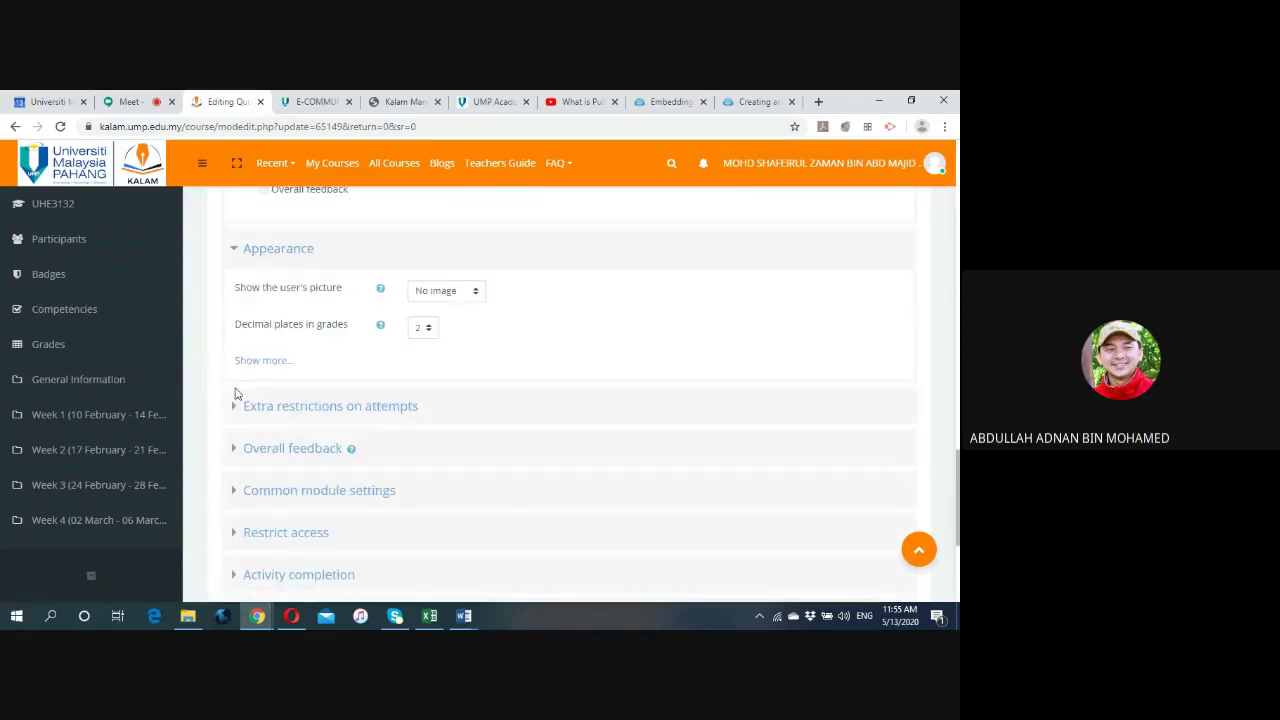
pyautogui.click(231, 406)
pyautogui.scroll(-2, 230, 406)
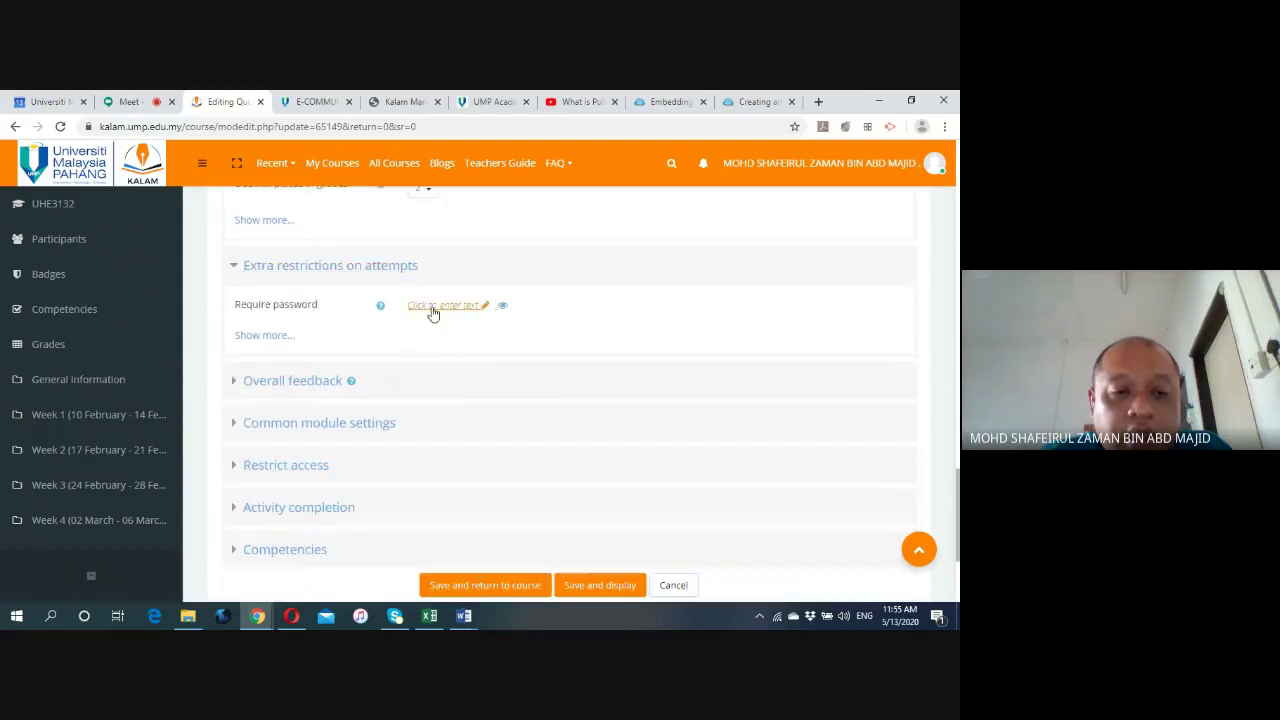
pyautogui.click(233, 386)
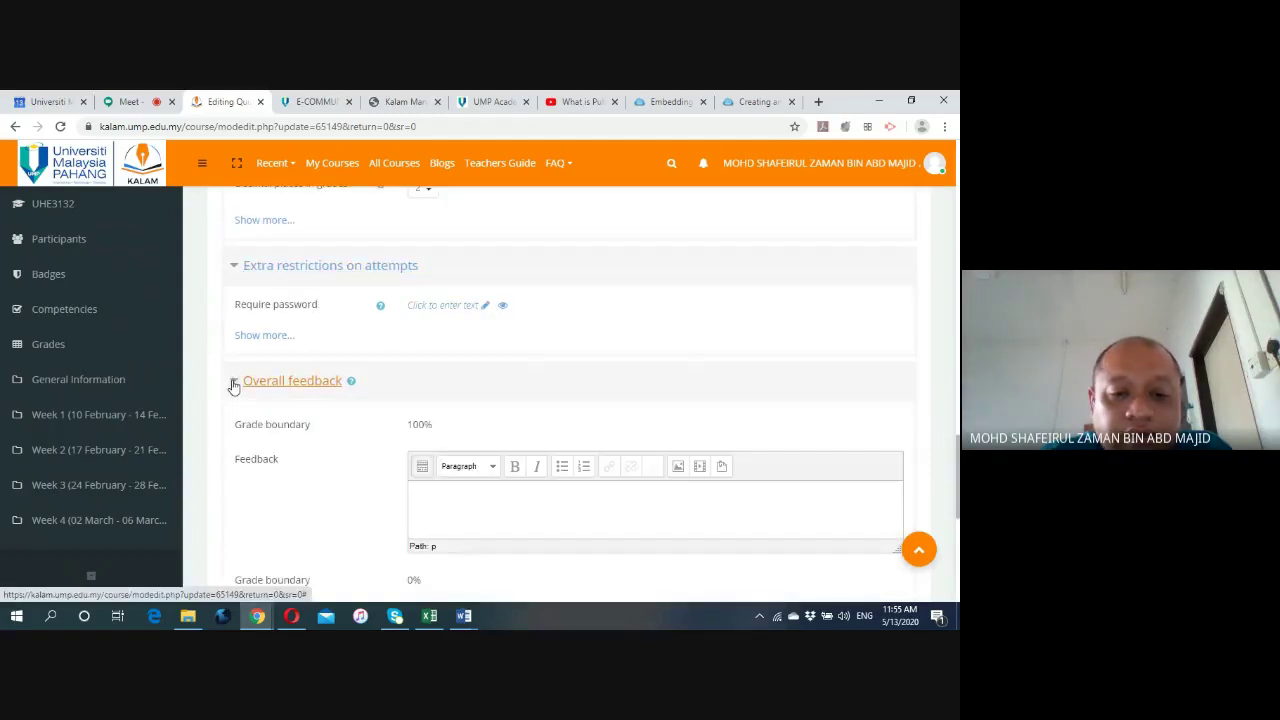
pyautogui.scroll(-3, 234, 386)
pyautogui.scroll(-2, 237, 364)
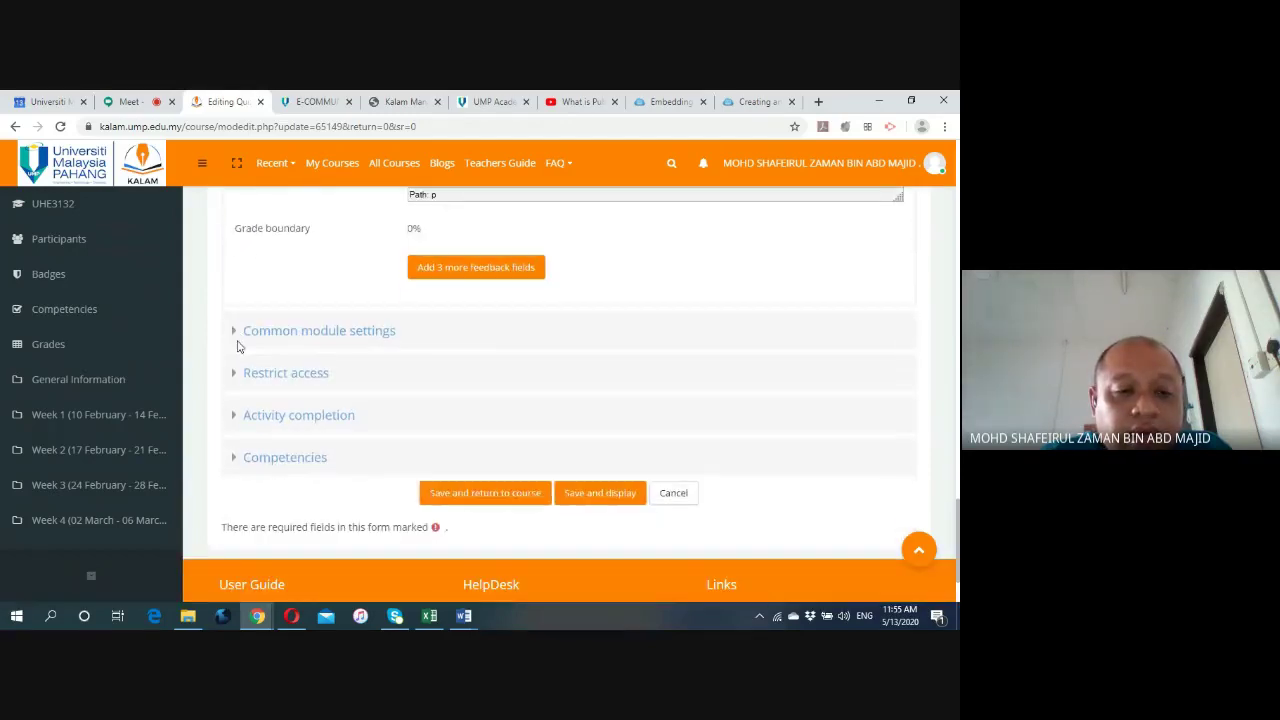
# Expand Common module settings, Restrict access, Activity completion and Competencies sections.
pyautogui.click(233, 337)
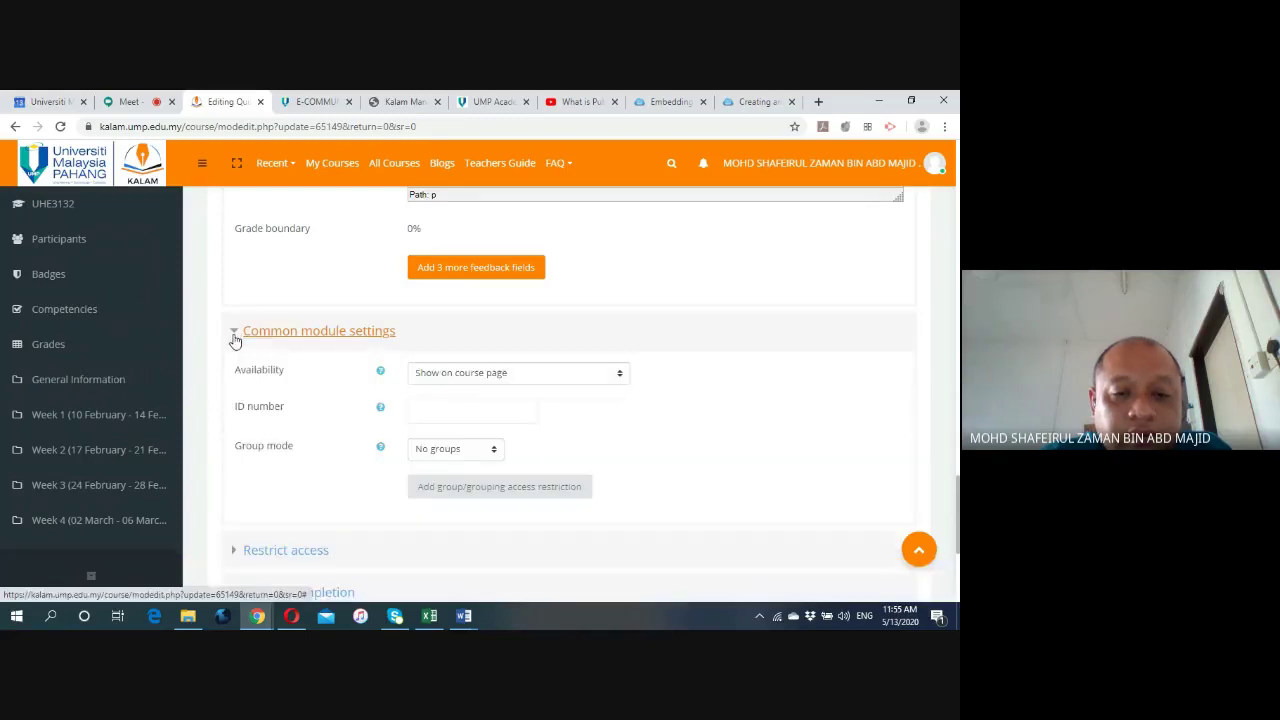
pyautogui.scroll(-3, 234, 345)
pyautogui.click(237, 349)
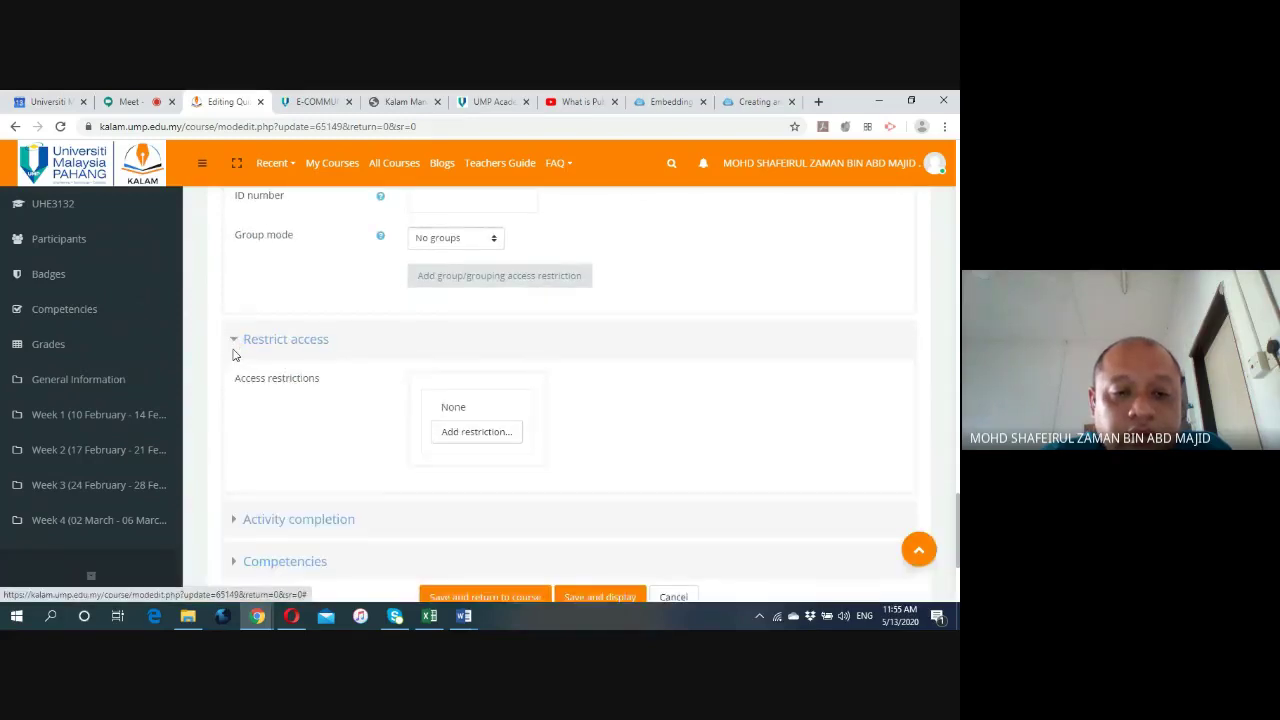
pyautogui.scroll(-2, 237, 352)
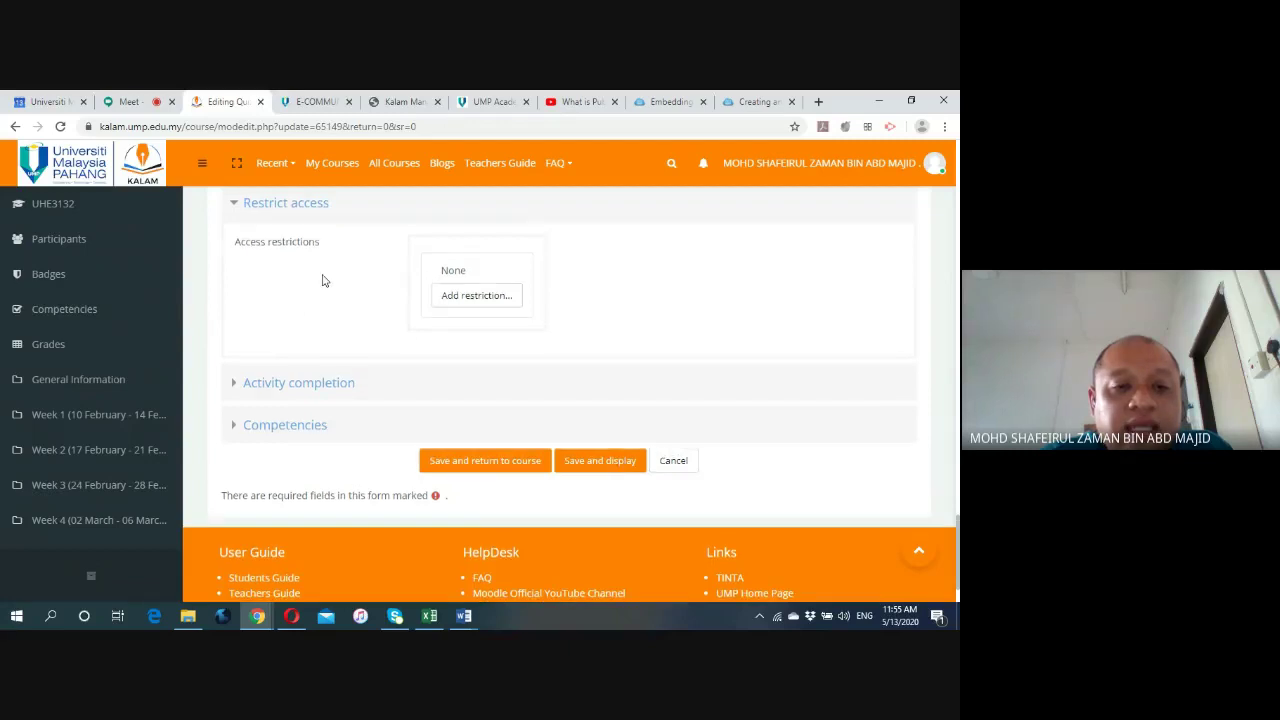
pyautogui.scroll(1, 323, 285)
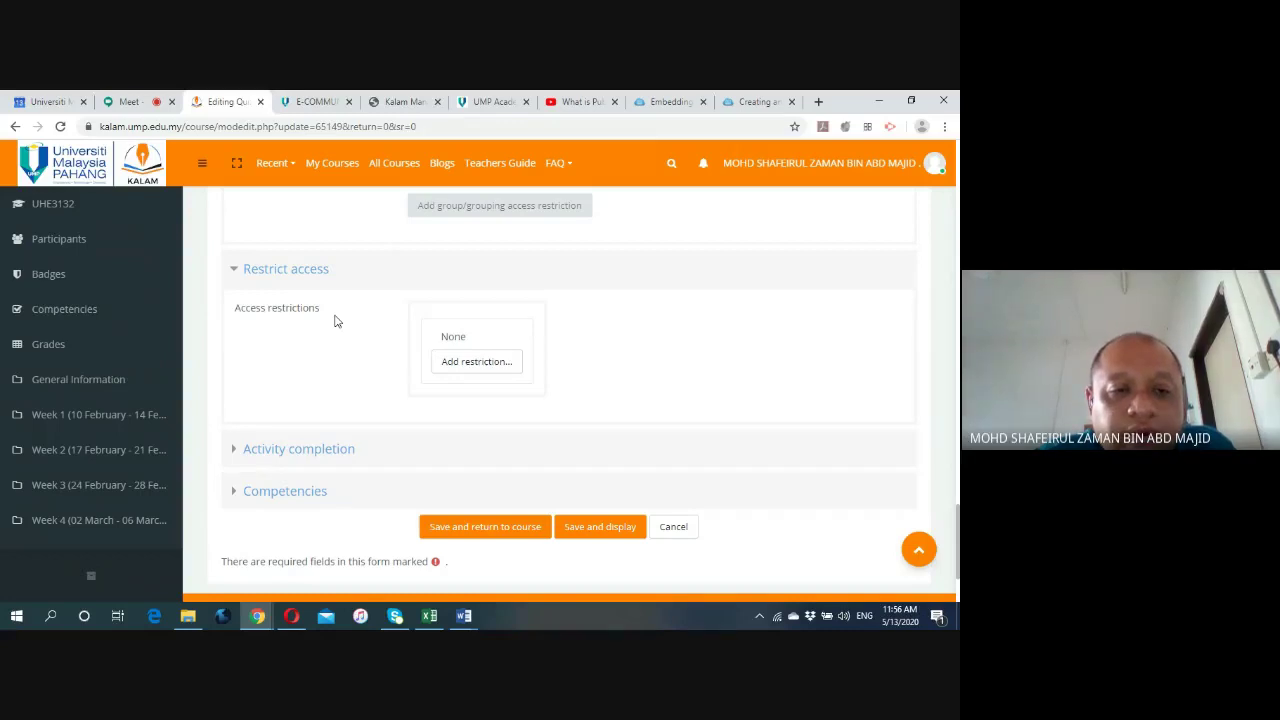
pyautogui.scroll(-1, 243, 366)
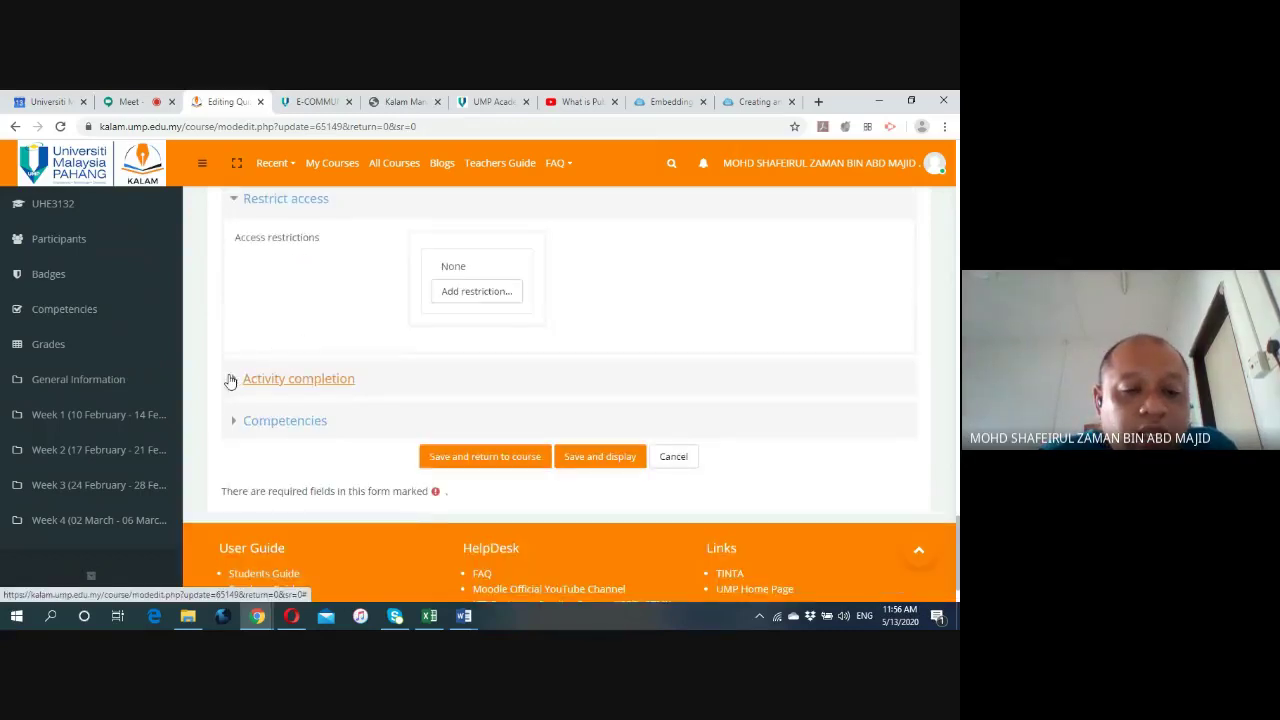
pyautogui.click(231, 379)
pyautogui.scroll(-2, 234, 363)
pyautogui.click(235, 360)
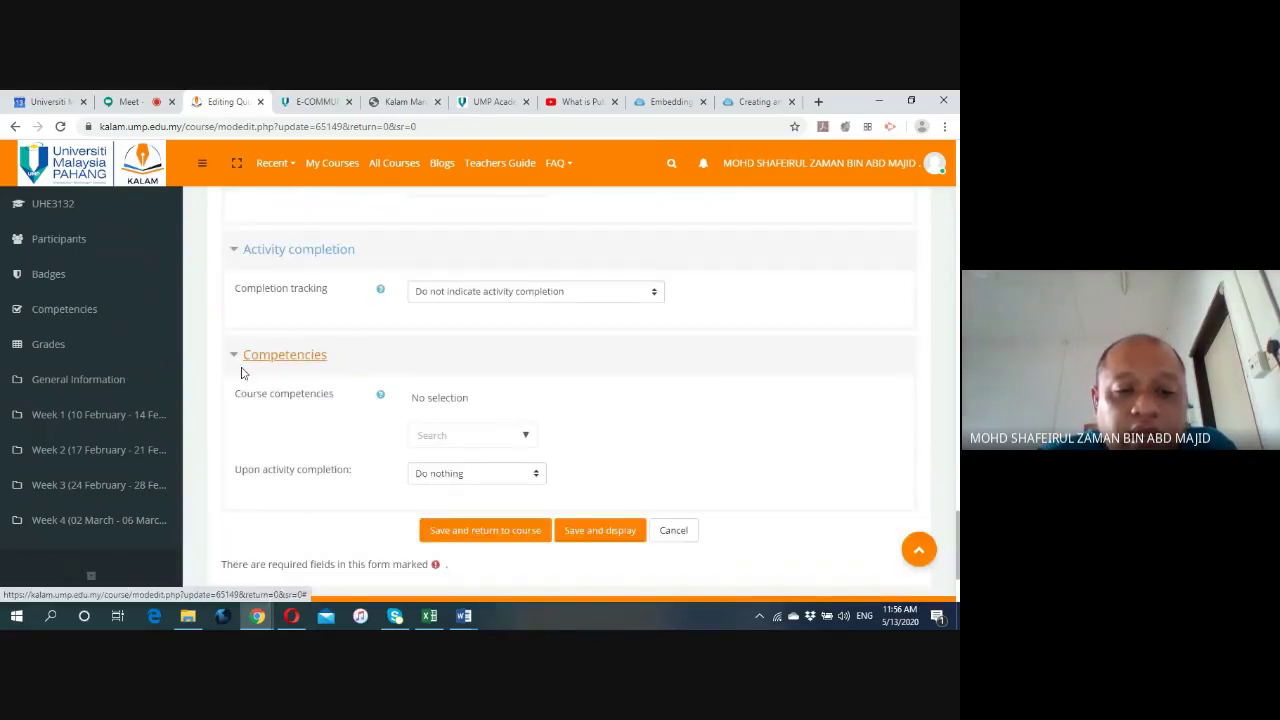
pyautogui.scroll(-1, 606, 483)
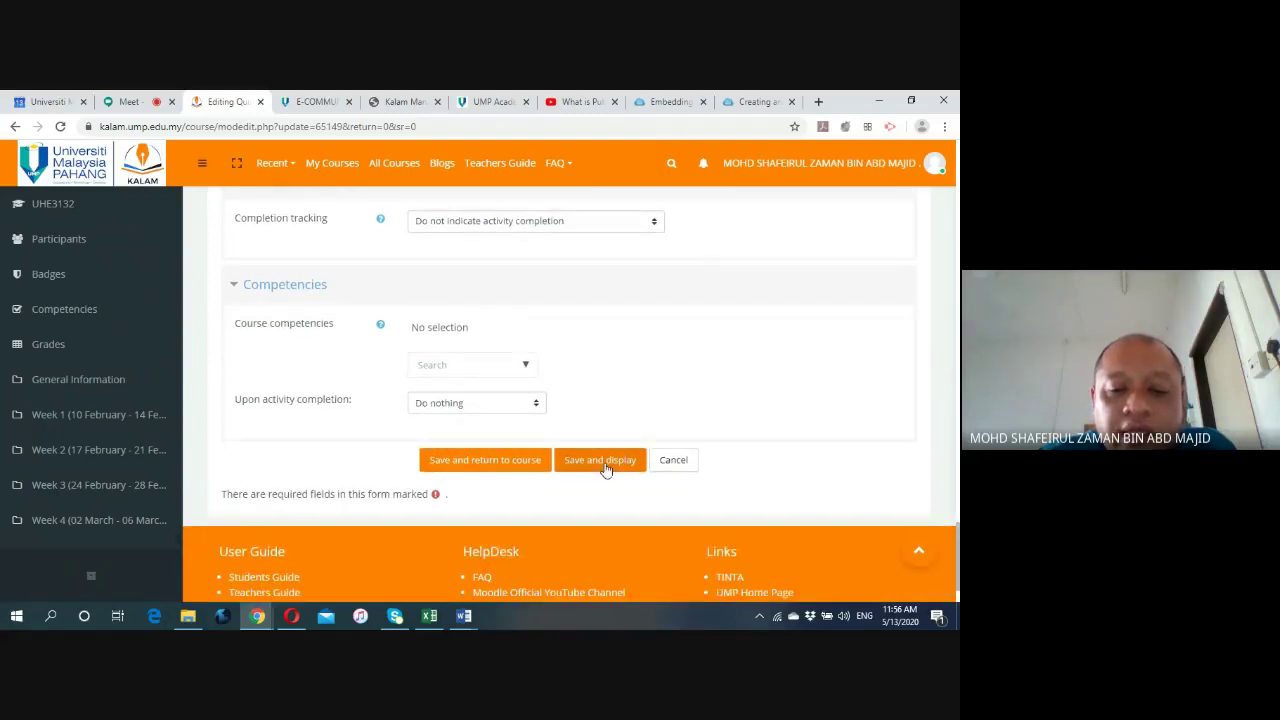
# Save and display the quiz, then open Edit quiz showing 0 questions and maximum grade 100.00.
pyautogui.click(603, 462)
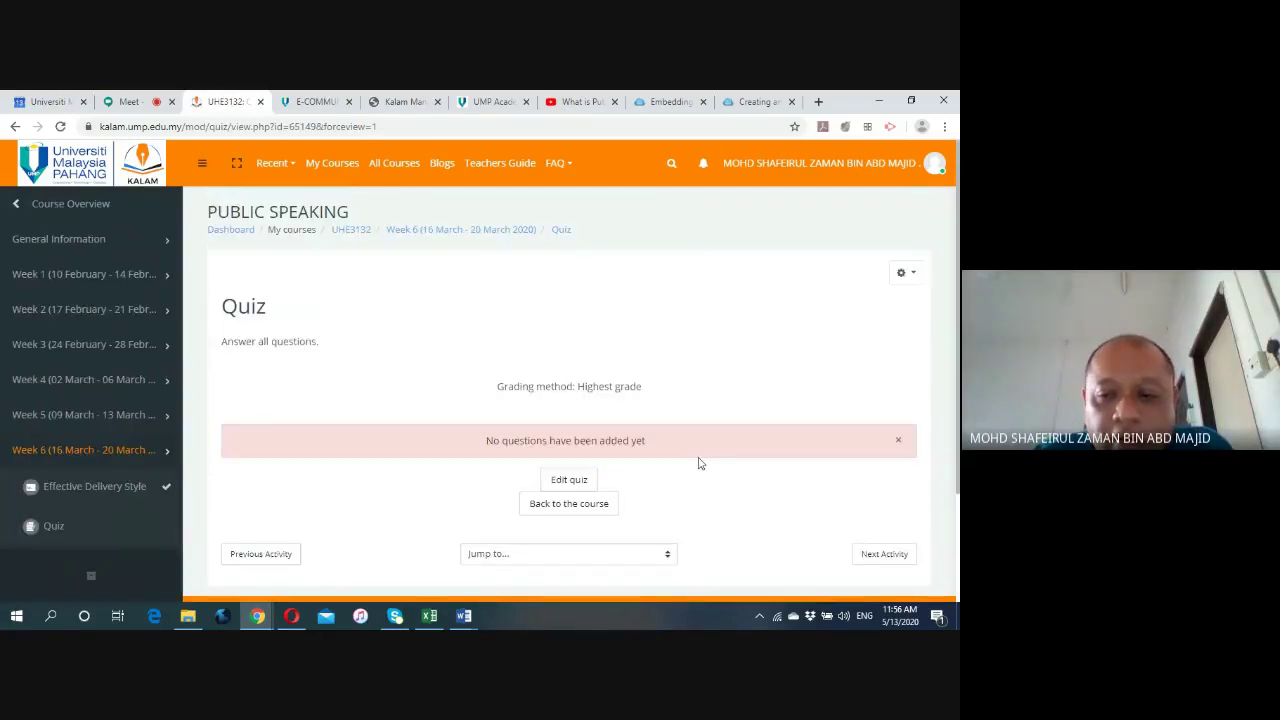
pyautogui.scroll(-1, 700, 465)
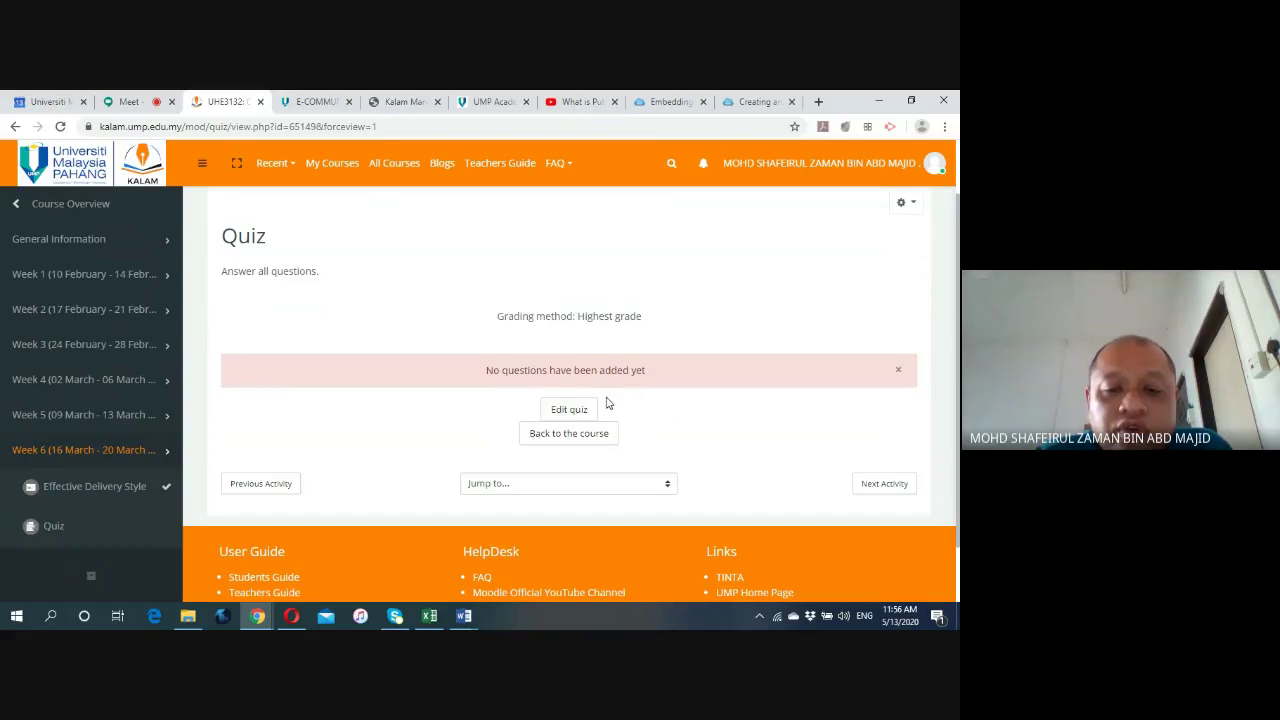
pyautogui.click(566, 412)
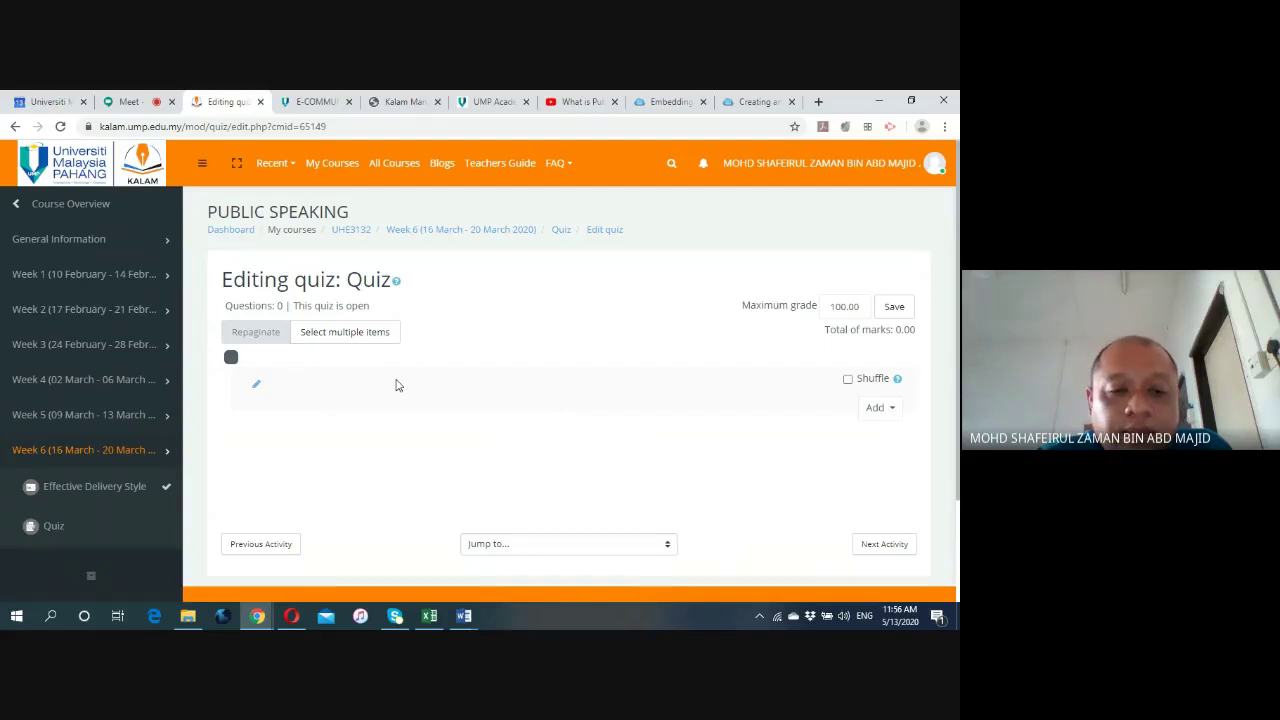
pyautogui.scroll(-1, 395, 389)
pyautogui.scroll(1, 395, 389)
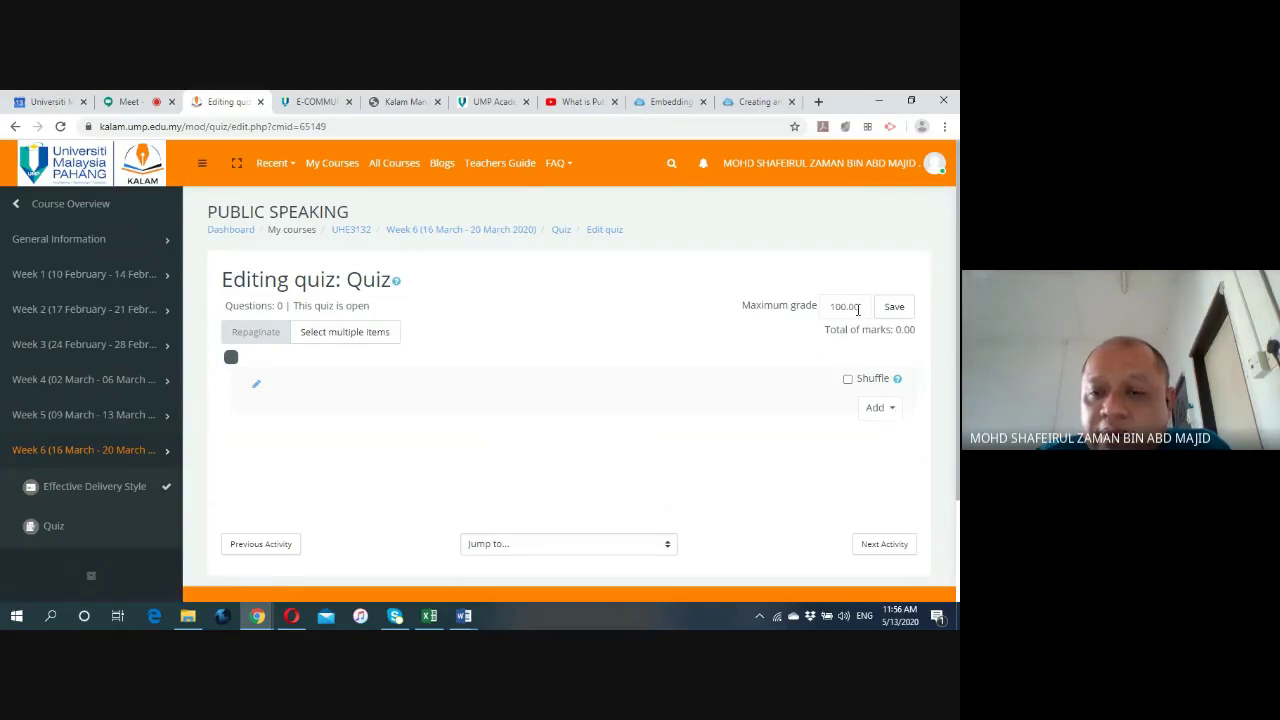
# Choose Add > a new question and pick Multiple choice in the type chooser.
pyautogui.click(891, 410)
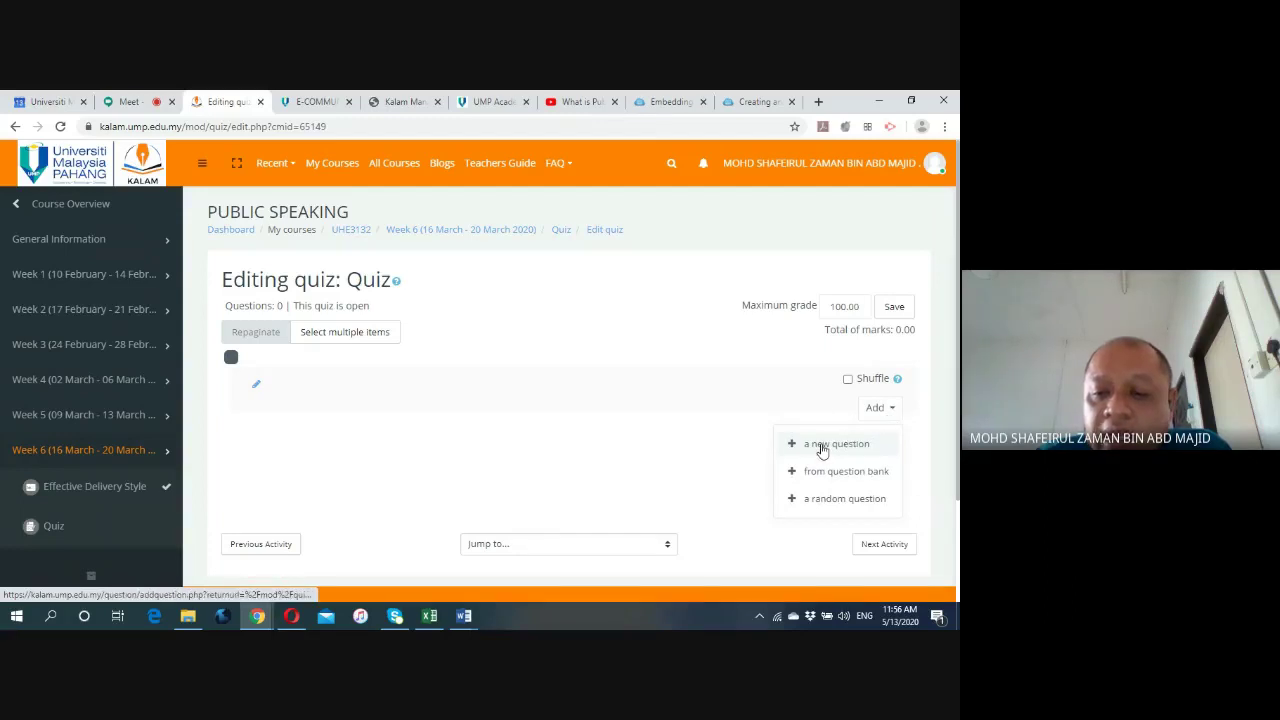
pyautogui.click(821, 446)
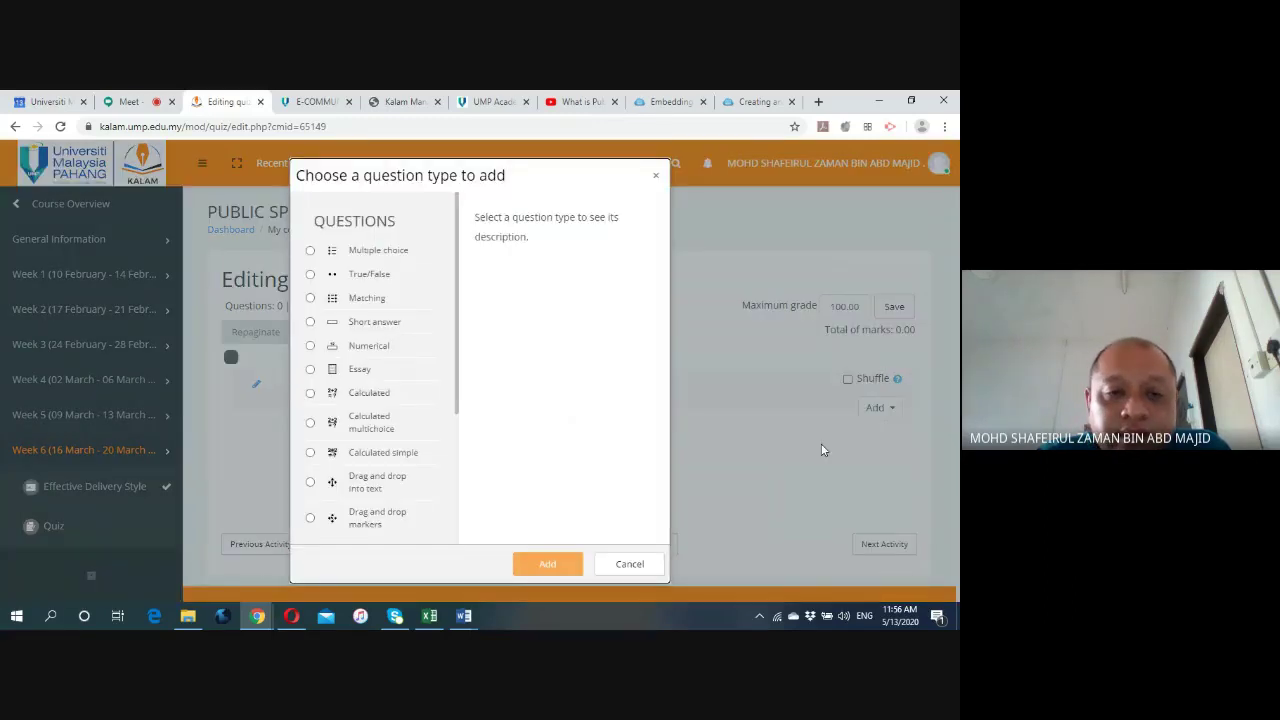
pyautogui.scroll(-3, 357, 422)
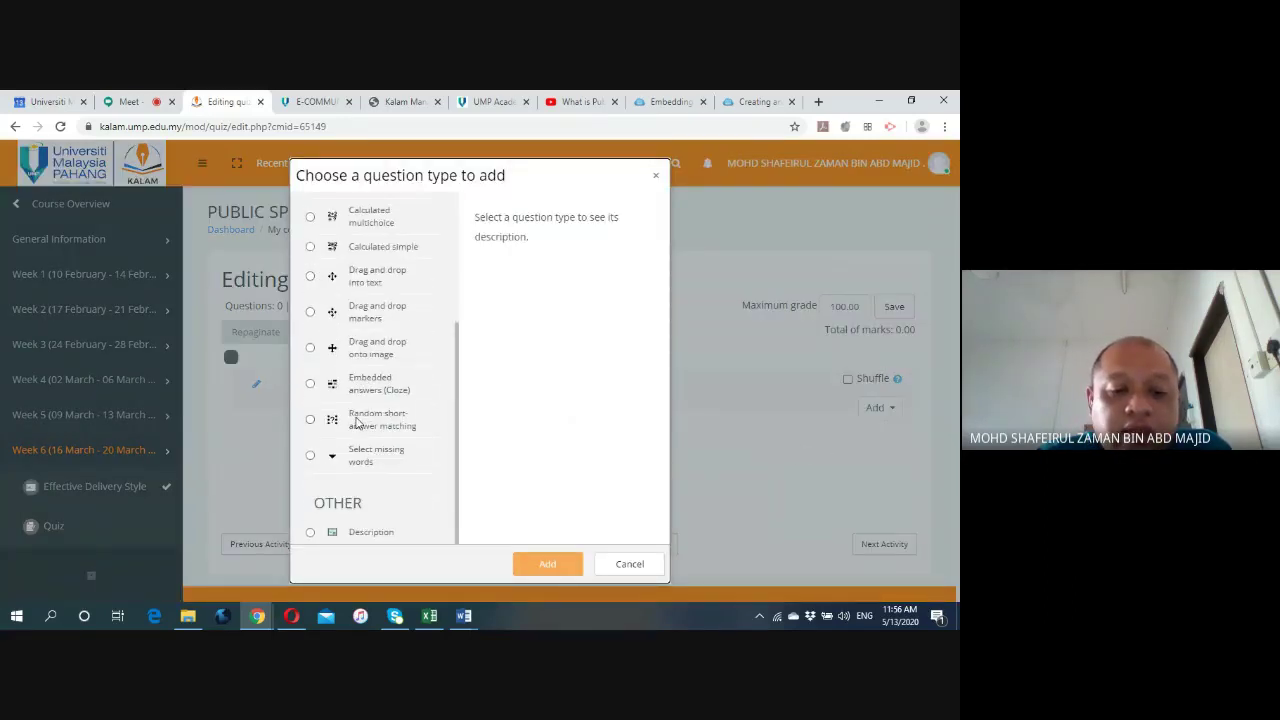
pyautogui.scroll(3, 357, 422)
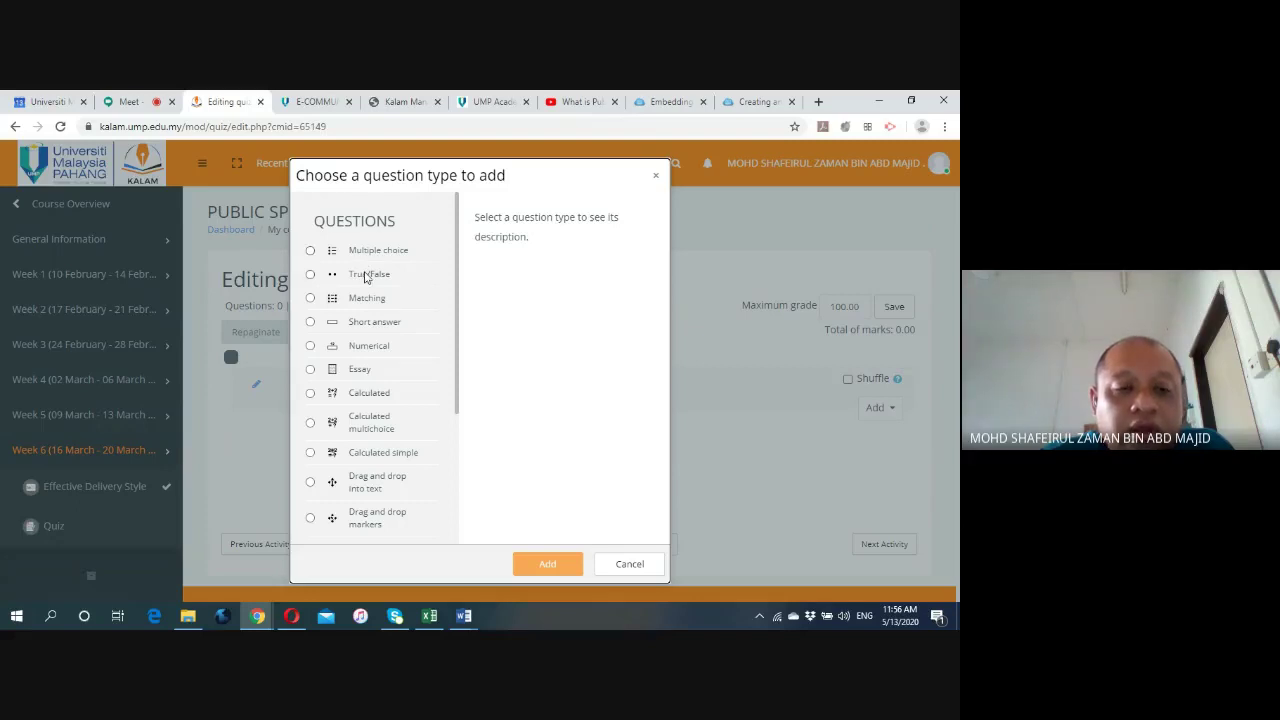
pyautogui.click(310, 251)
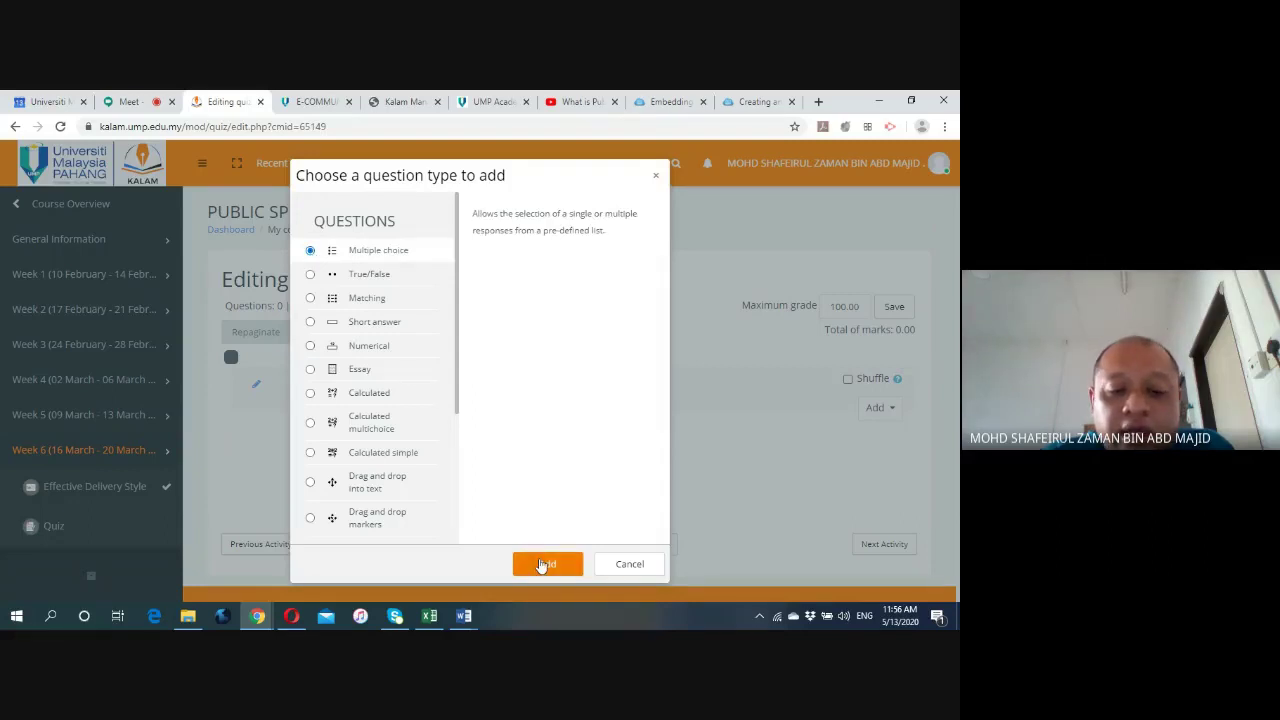
# Open the Multiple choice question form and view its Category list, Default for UHE3132.
pyautogui.click(541, 565)
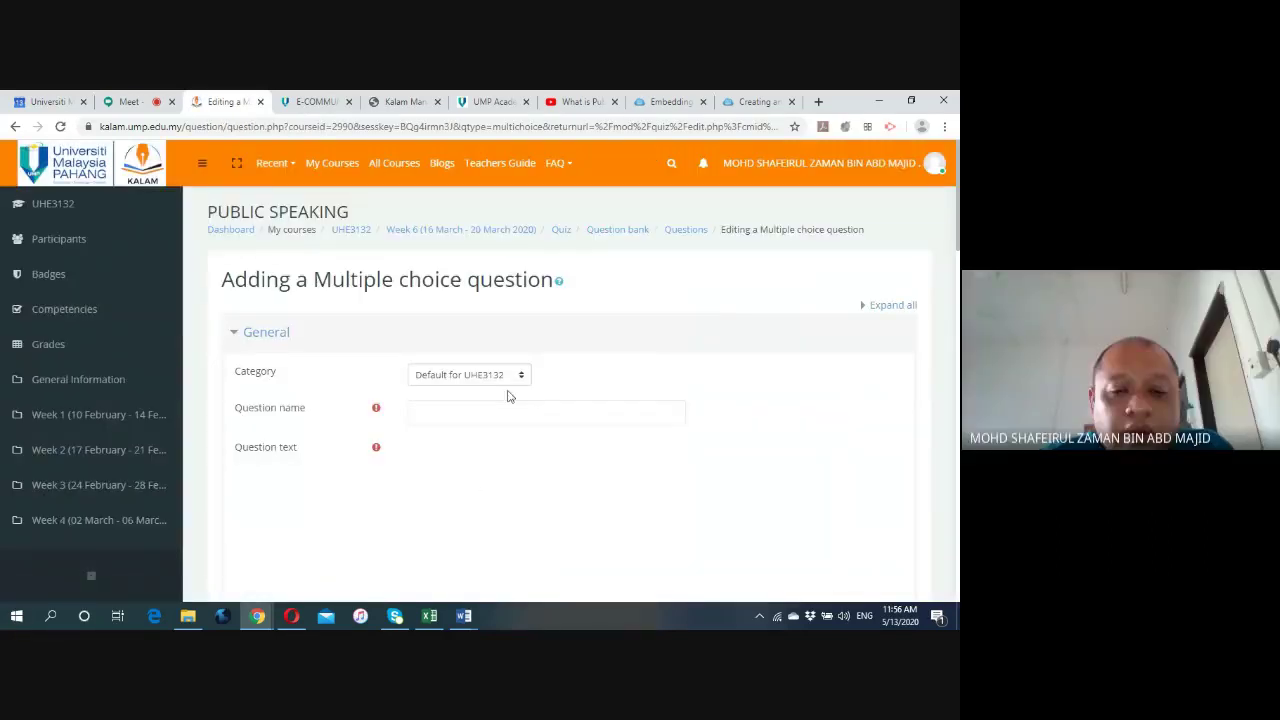
pyautogui.click(521, 378)
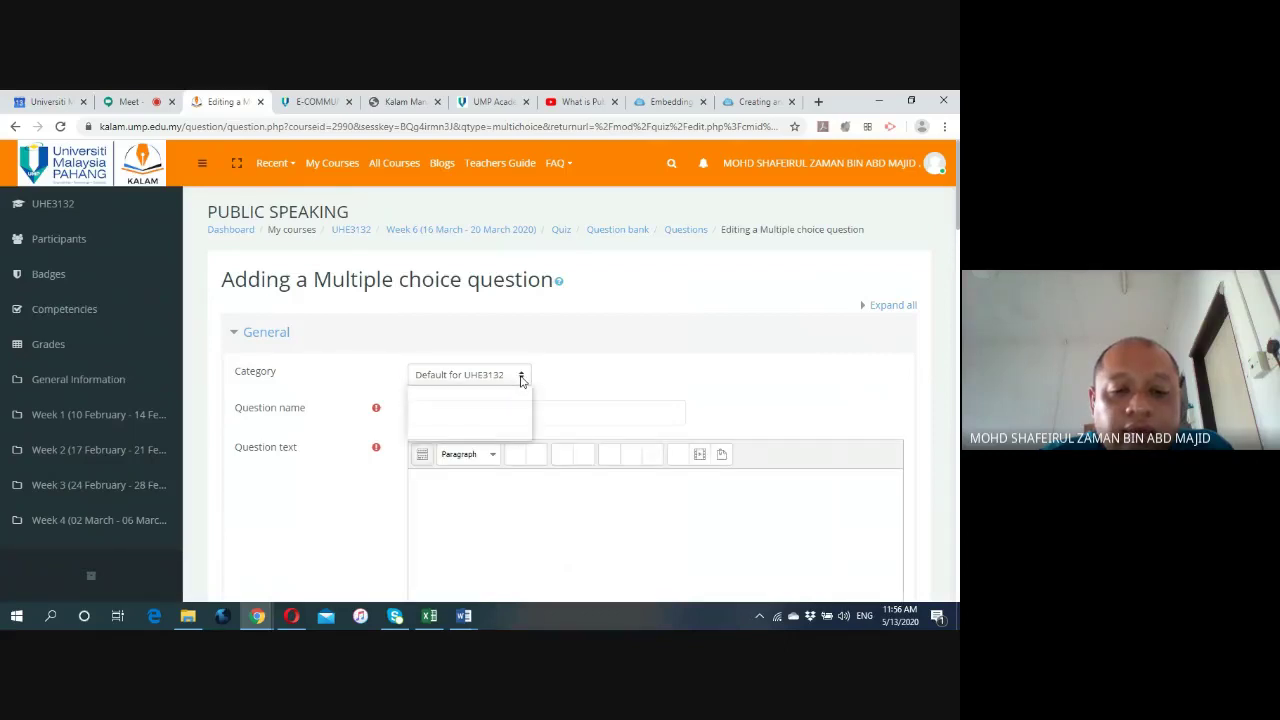
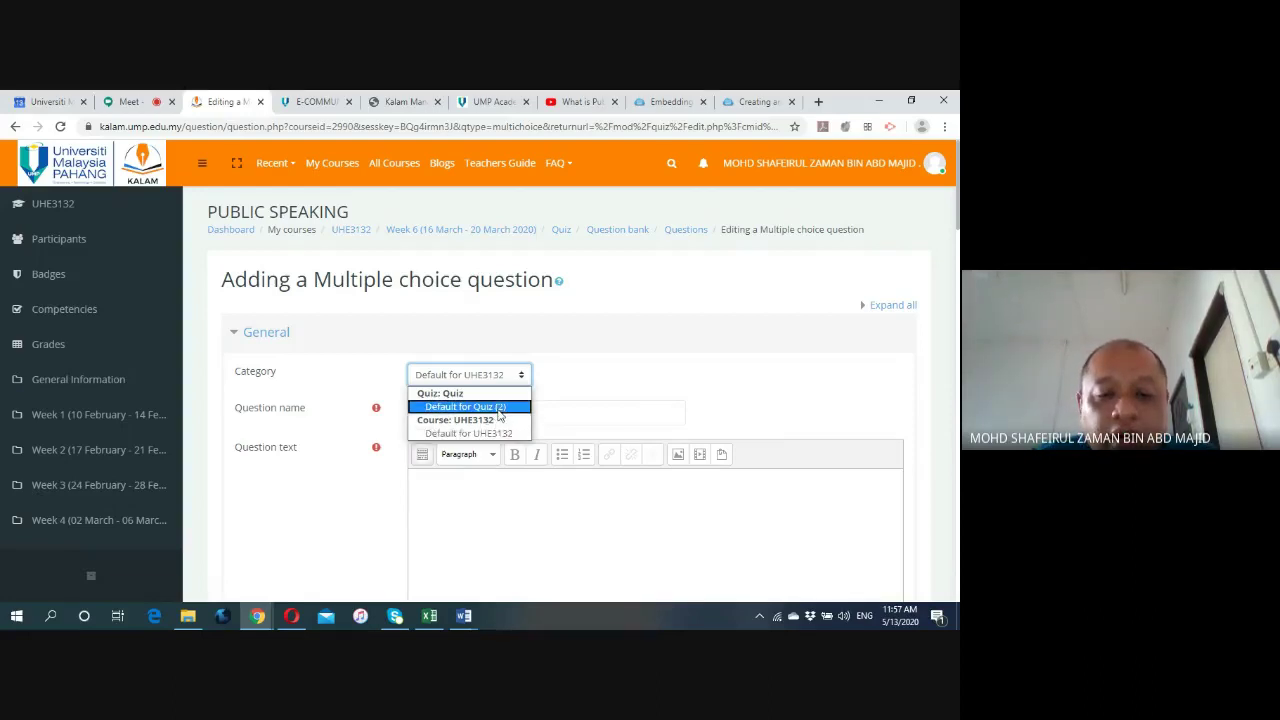
# Choose the 'Default for Quiz (2)' category and place the cursor in the Question name field.
pyautogui.click(500, 407)
pyautogui.scroll(-1, 582, 385)
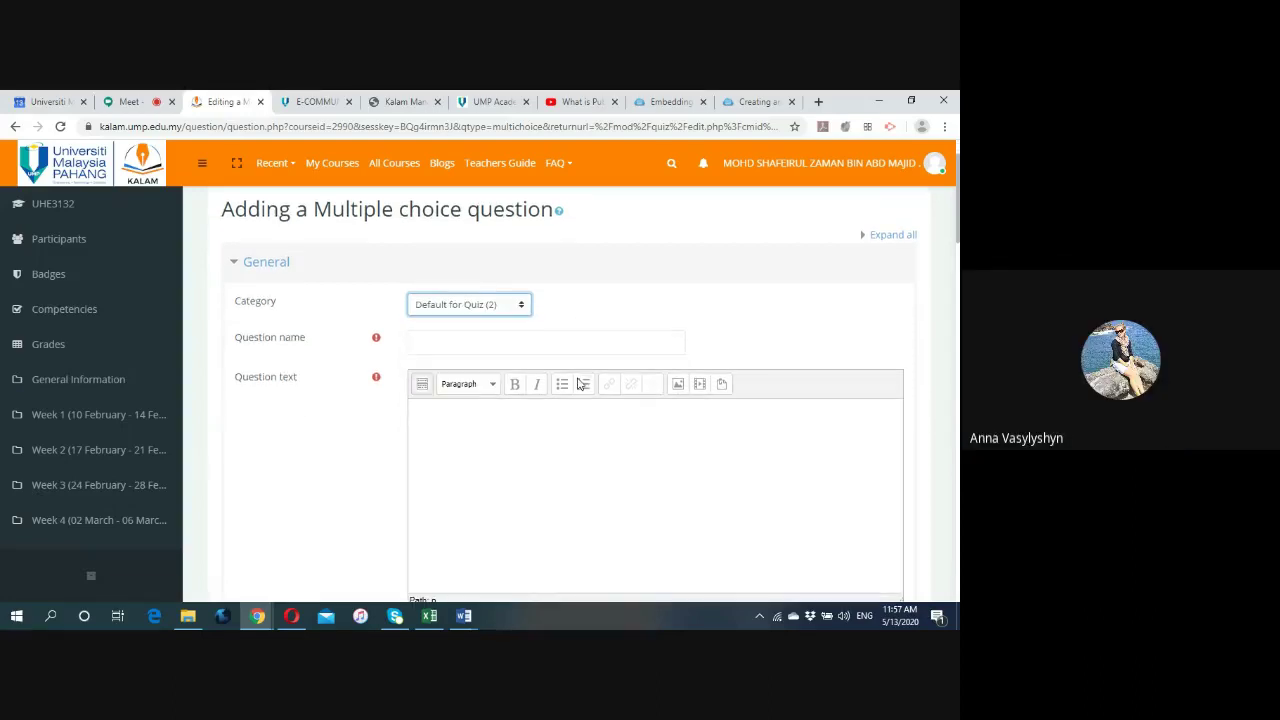
pyautogui.click(497, 342)
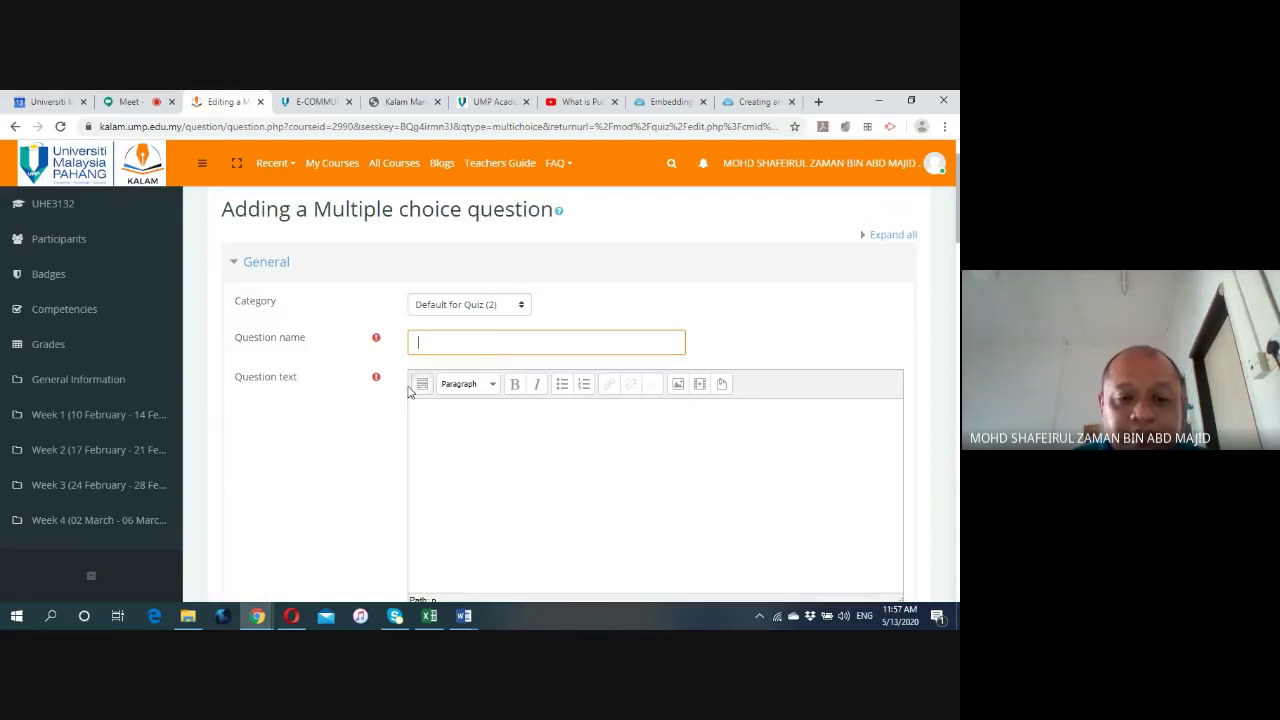
pyautogui.scroll(-3, 371, 406)
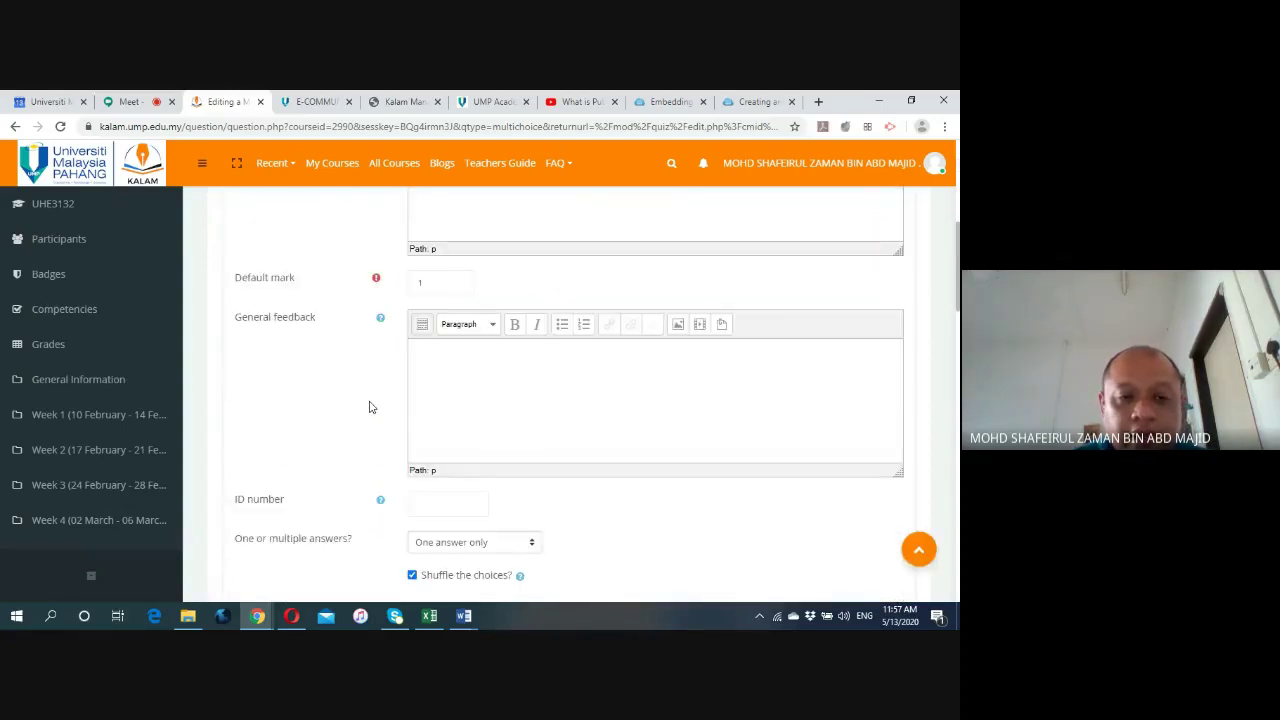
pyautogui.scroll(3, 369, 406)
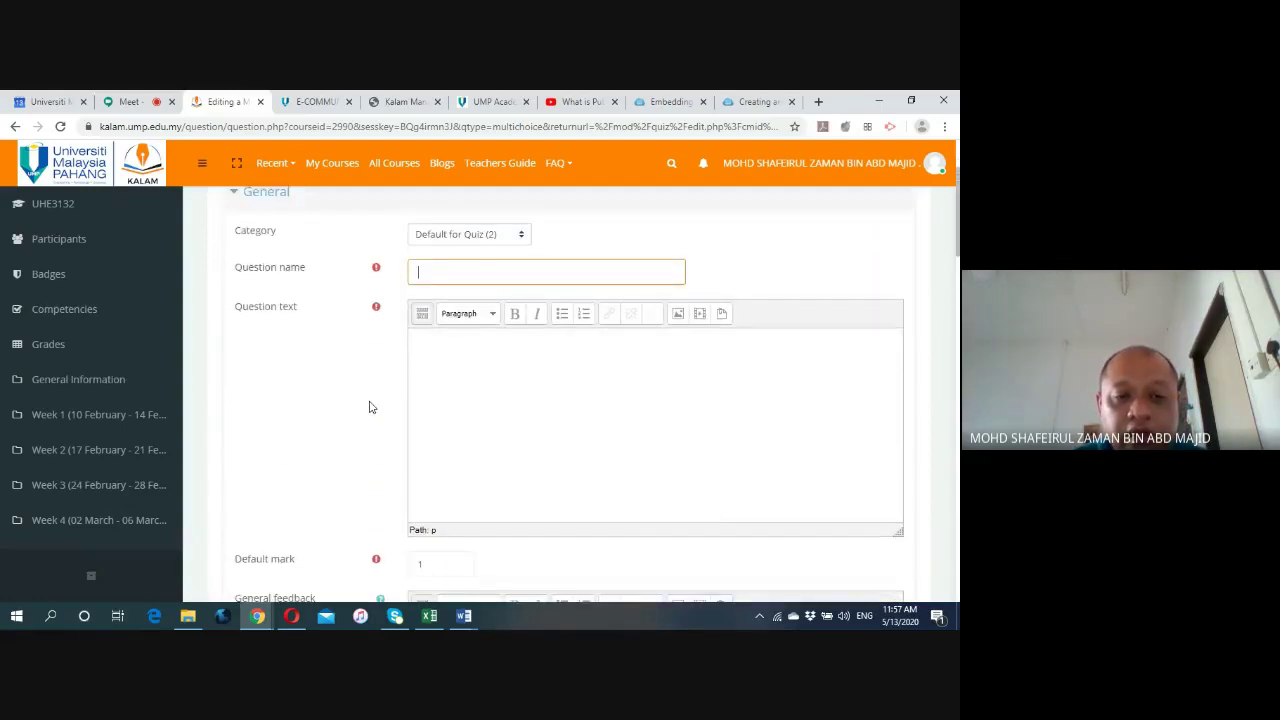
# Copy question 1's text from the 'Assessment 2 Quiz (10%)' Word document and return to Chrome.
pyautogui.click(463, 615)
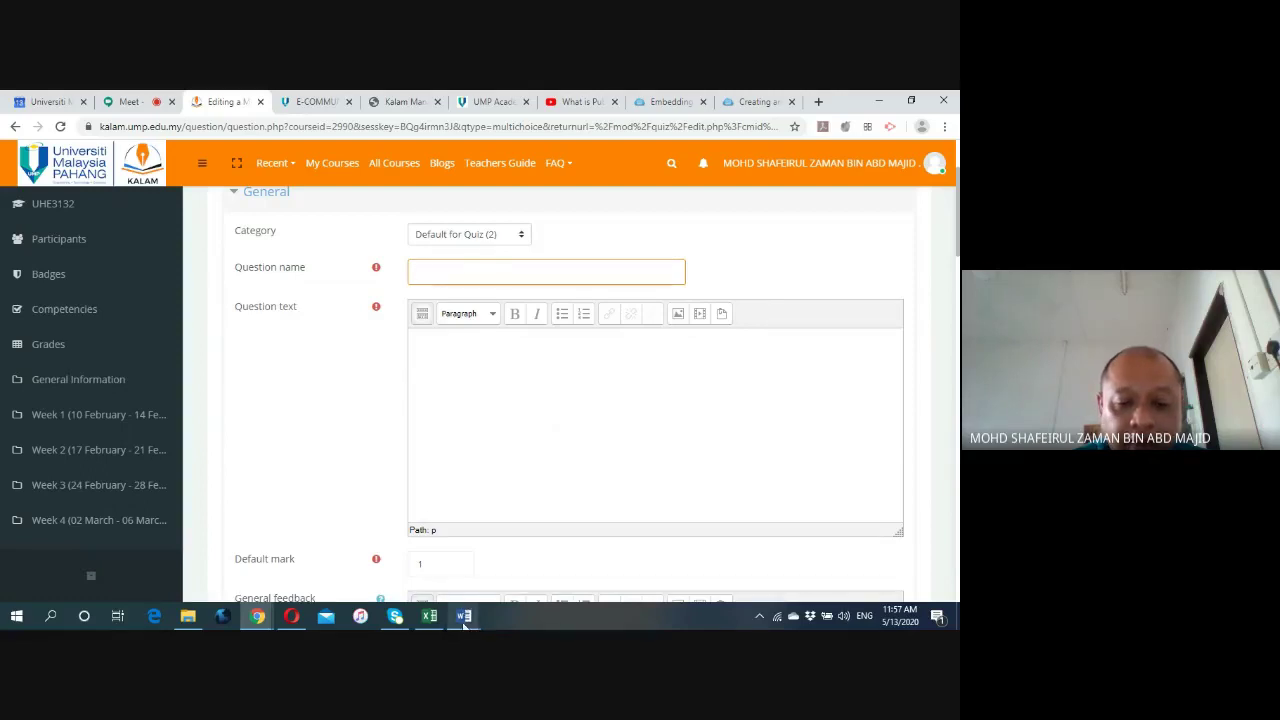
pyautogui.click(432, 565)
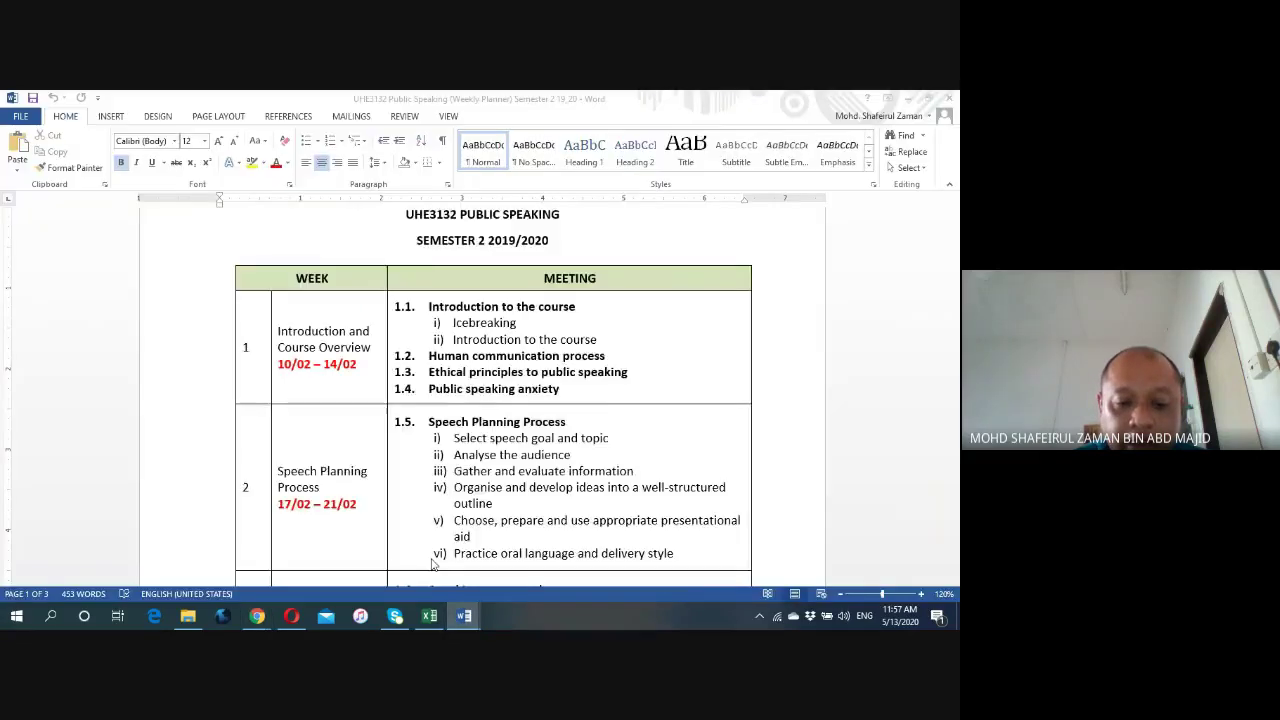
pyautogui.scroll(-15, 489, 460)
pyautogui.tripleClick(437, 343)
pyautogui.hotkey('ctrl', 'c')
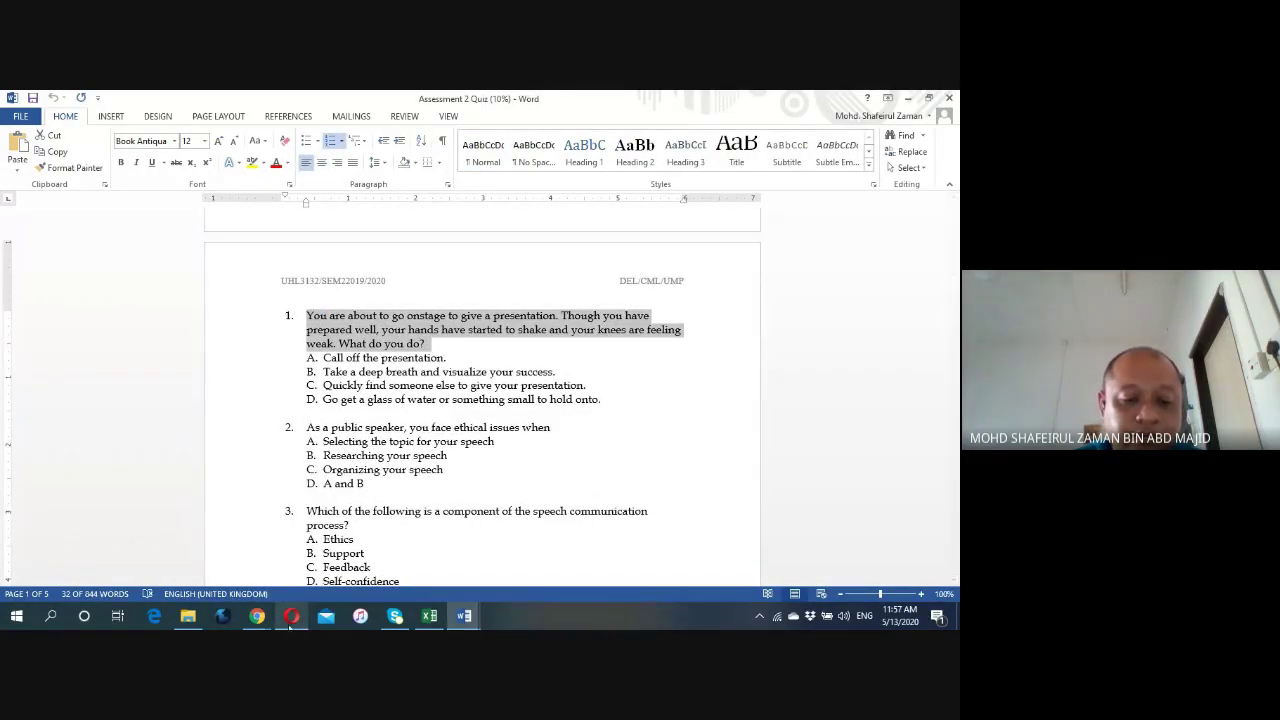
pyautogui.click(257, 616)
pyautogui.click(214, 567)
pyautogui.scroll(-6, 300, 469)
# Replace the pasted question name with 'Question 1'.
pyautogui.scroll(5, 344, 467)
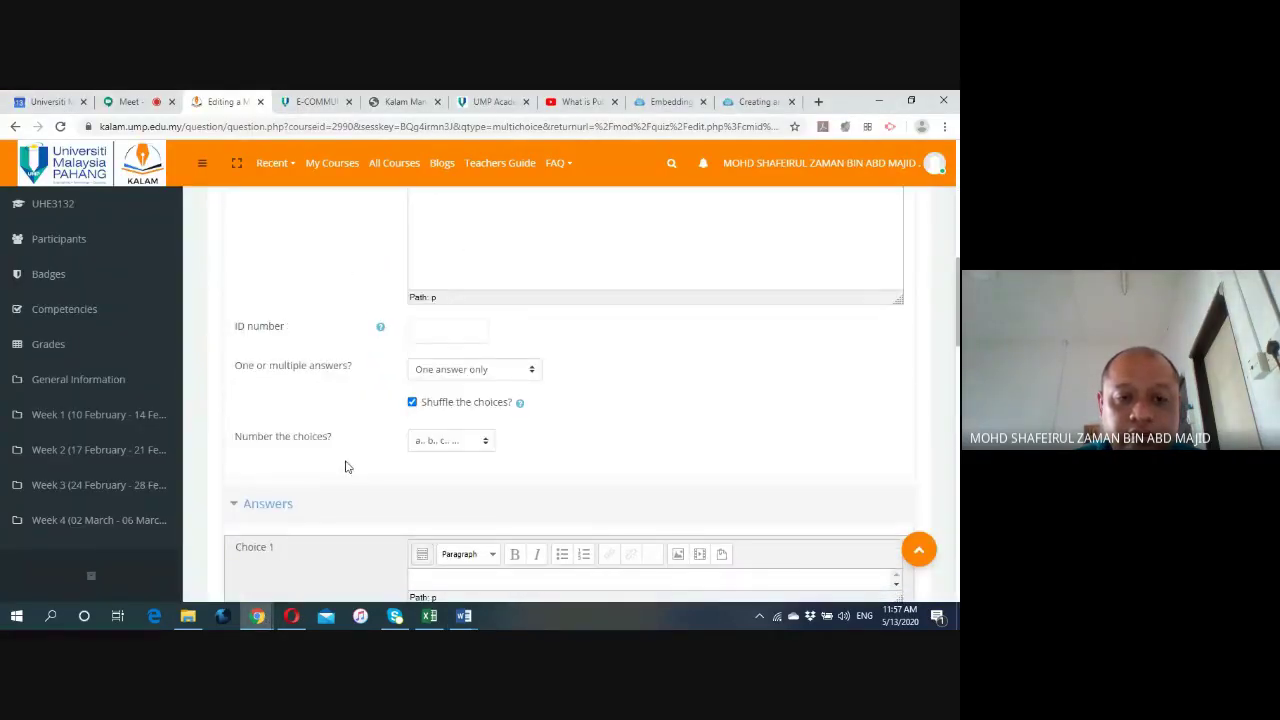
pyautogui.scroll(1, 346, 465)
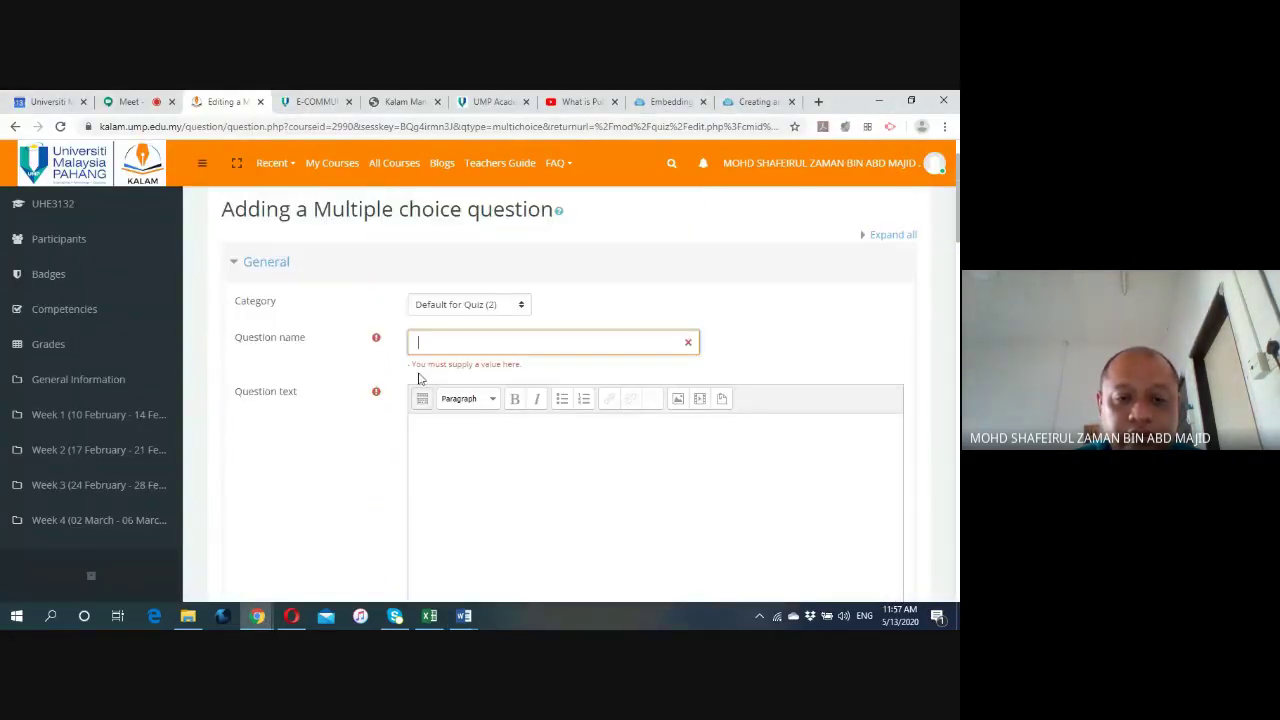
pyautogui.click(429, 344)
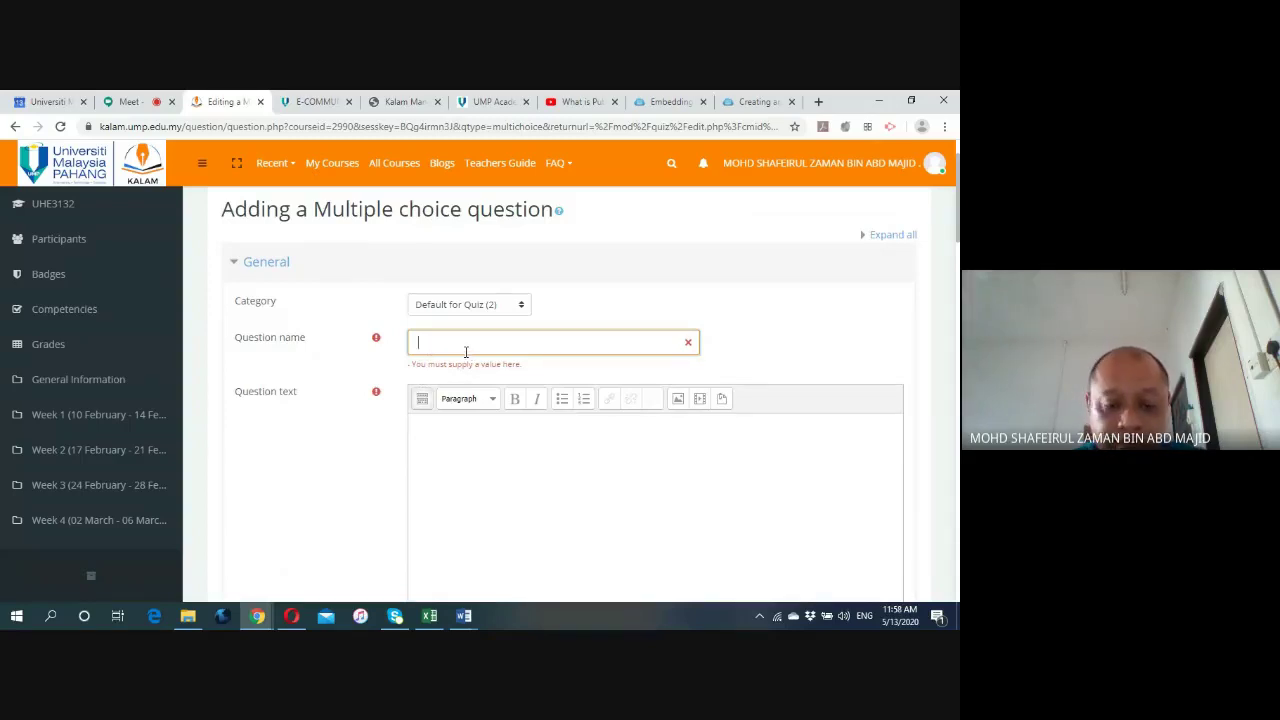
pyautogui.hotkey('ctrl', 'v')
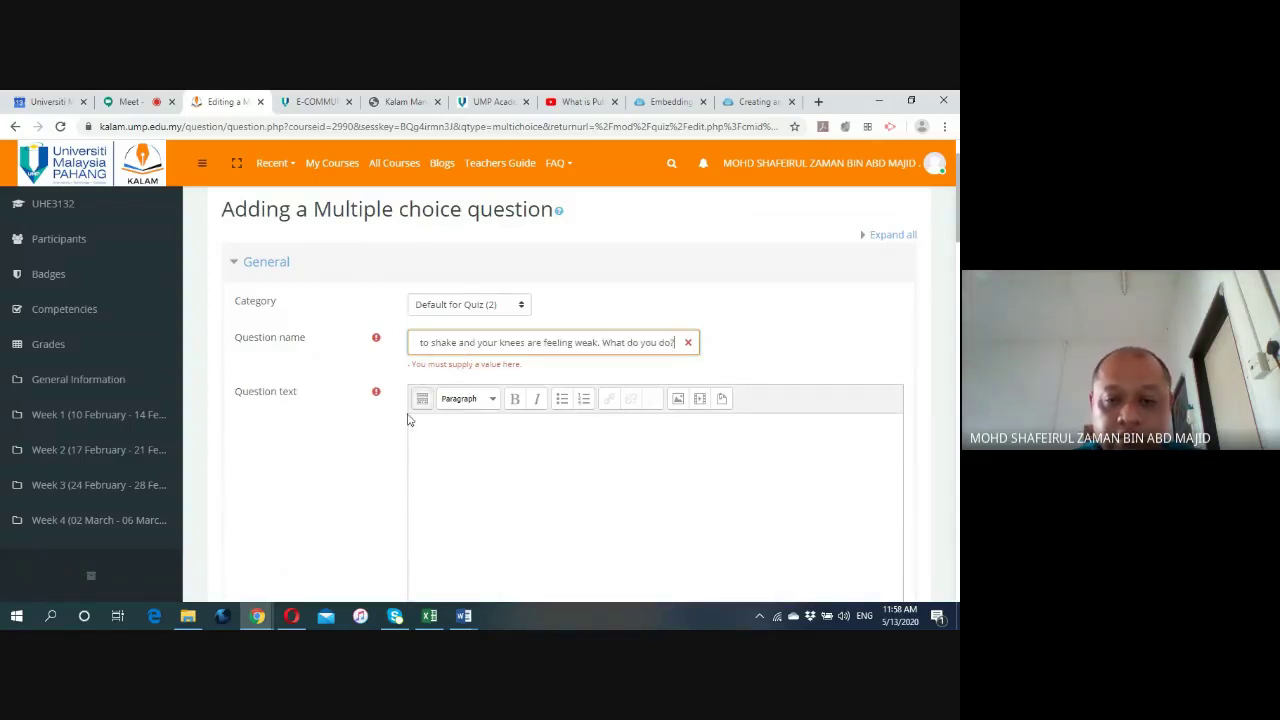
pyautogui.scroll(-1, 366, 431)
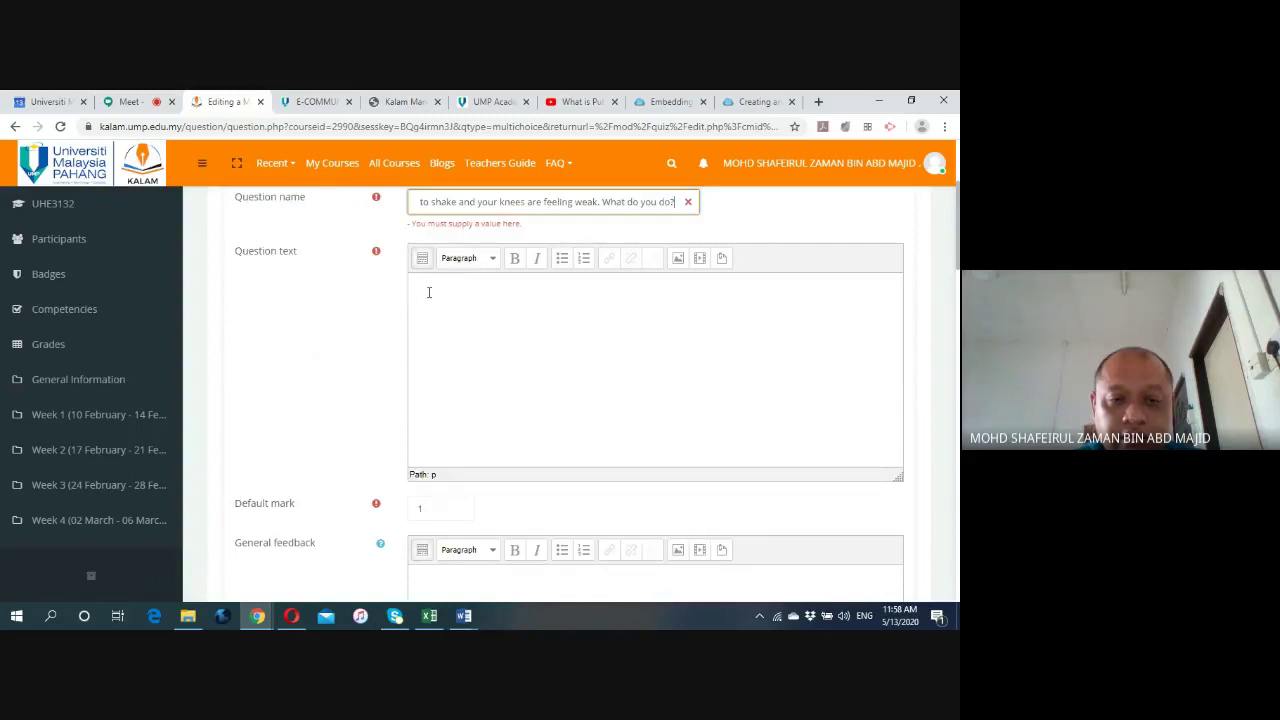
pyautogui.click(428, 292)
pyautogui.scroll(1, 440, 309)
pyautogui.tripleClick(451, 273)
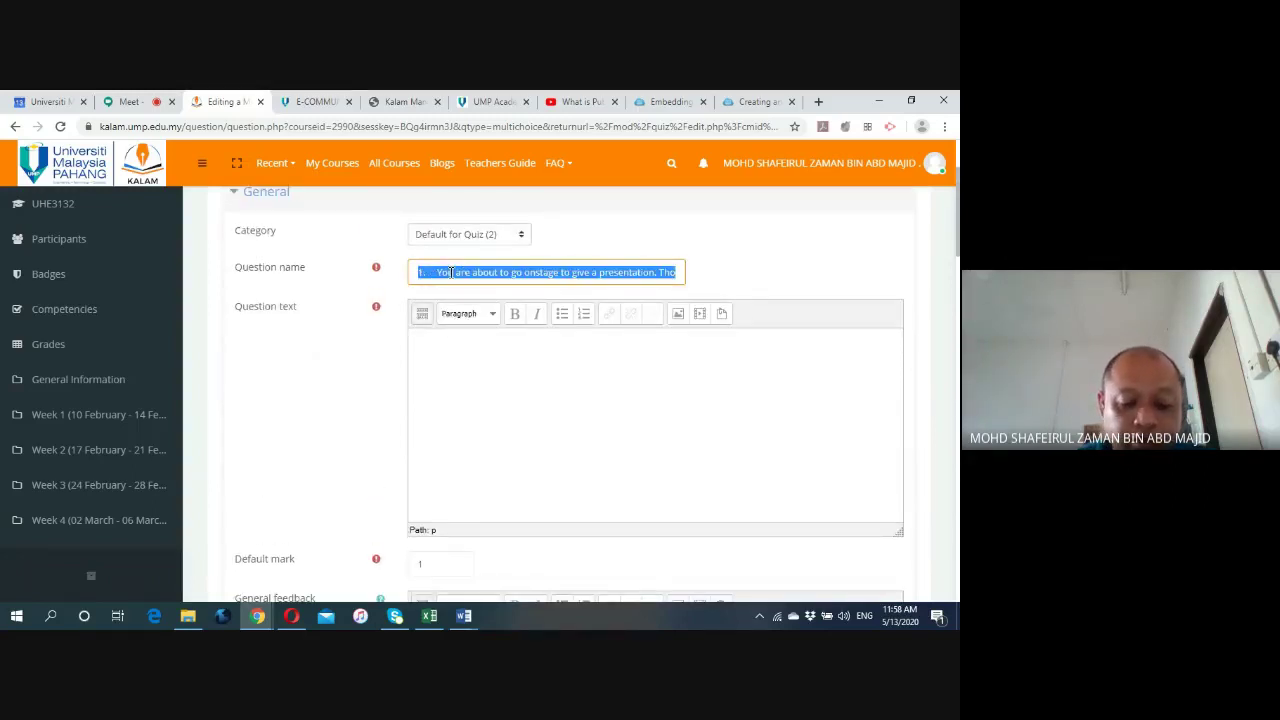
pyautogui.write('Questi')
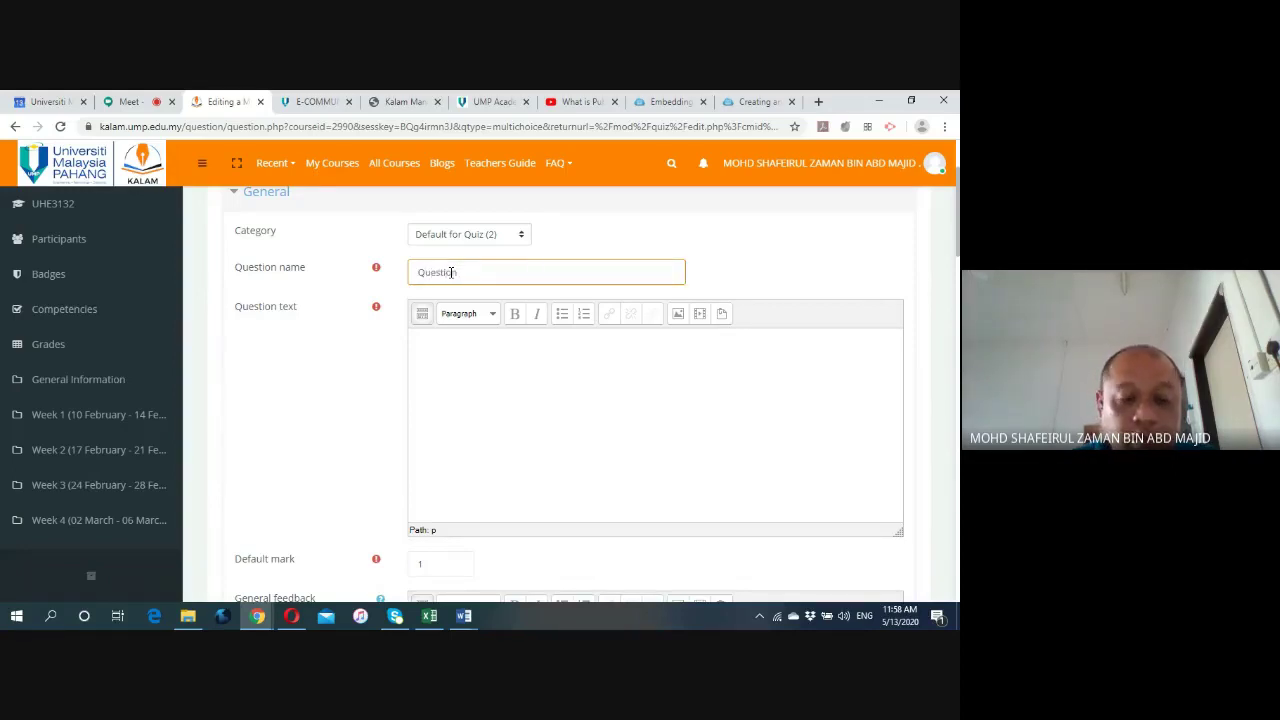
pyautogui.write('on 1')
# Paste the onstage-nerves scenario as the question text, removing its numbered-list formatting.
pyautogui.click(437, 333)
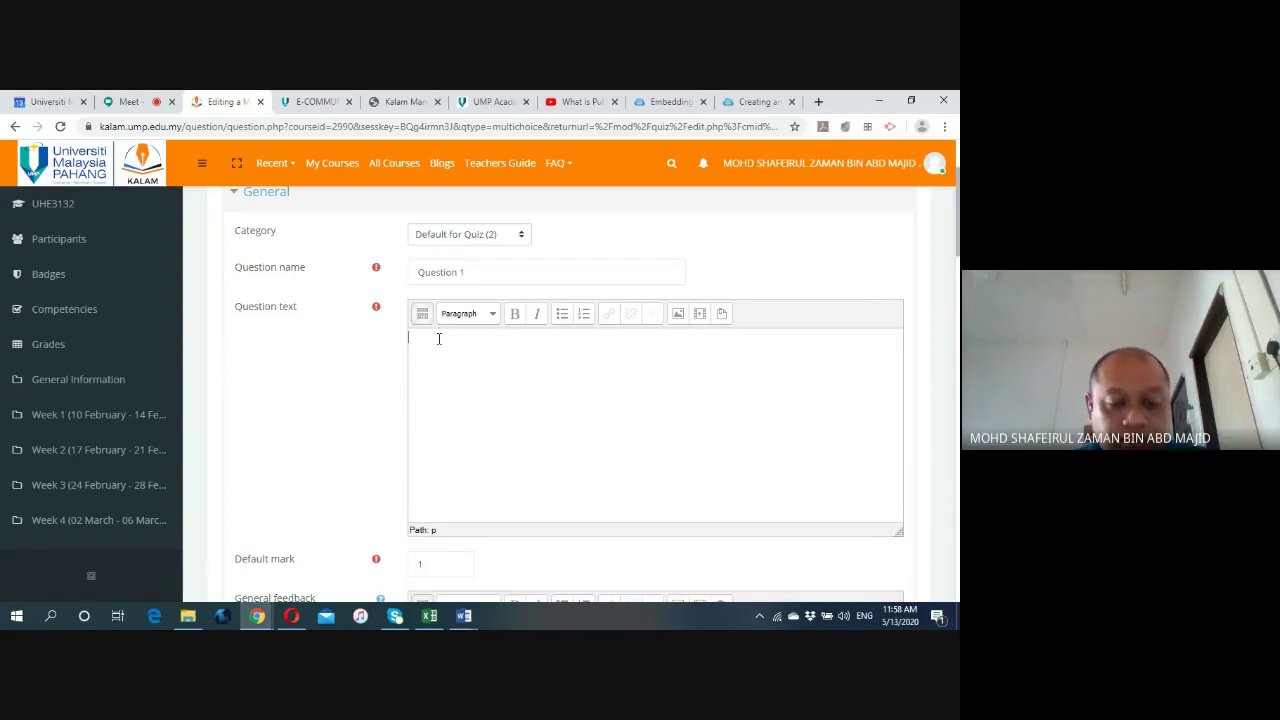
pyautogui.hotkey('ctrl', 'v')
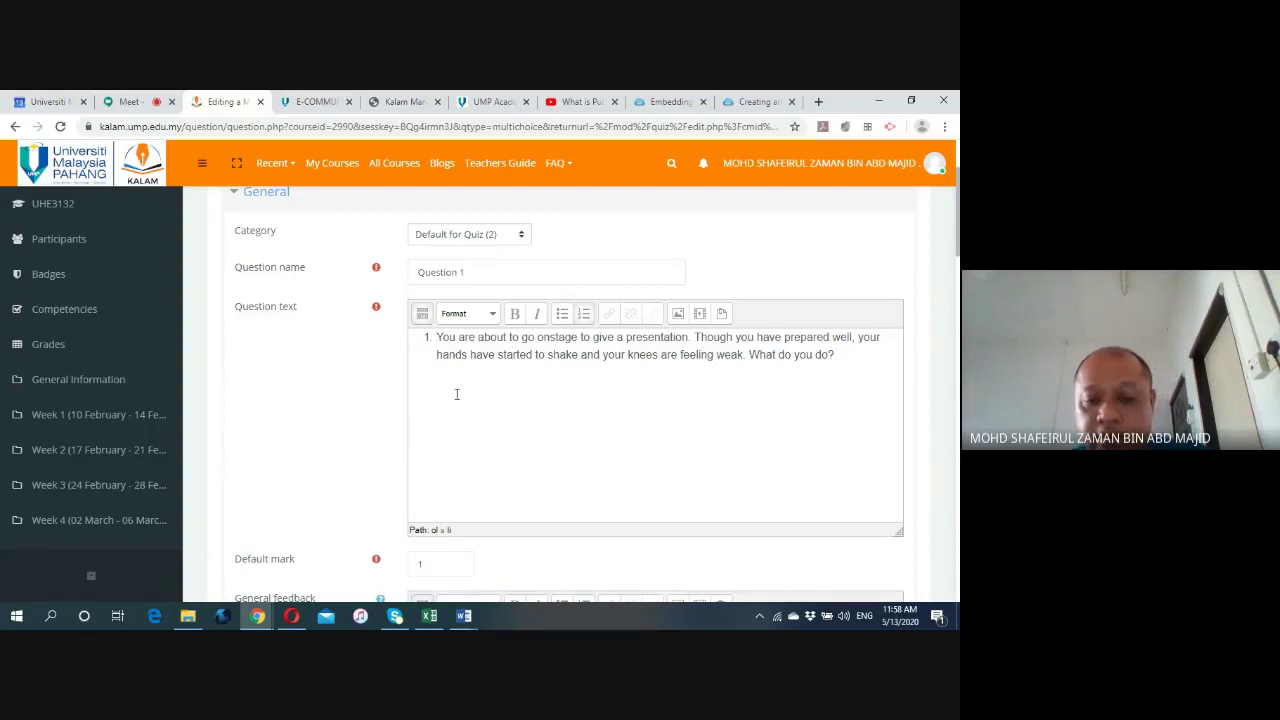
pyautogui.press('BackSpace')
pyautogui.scroll(-3, 348, 395)
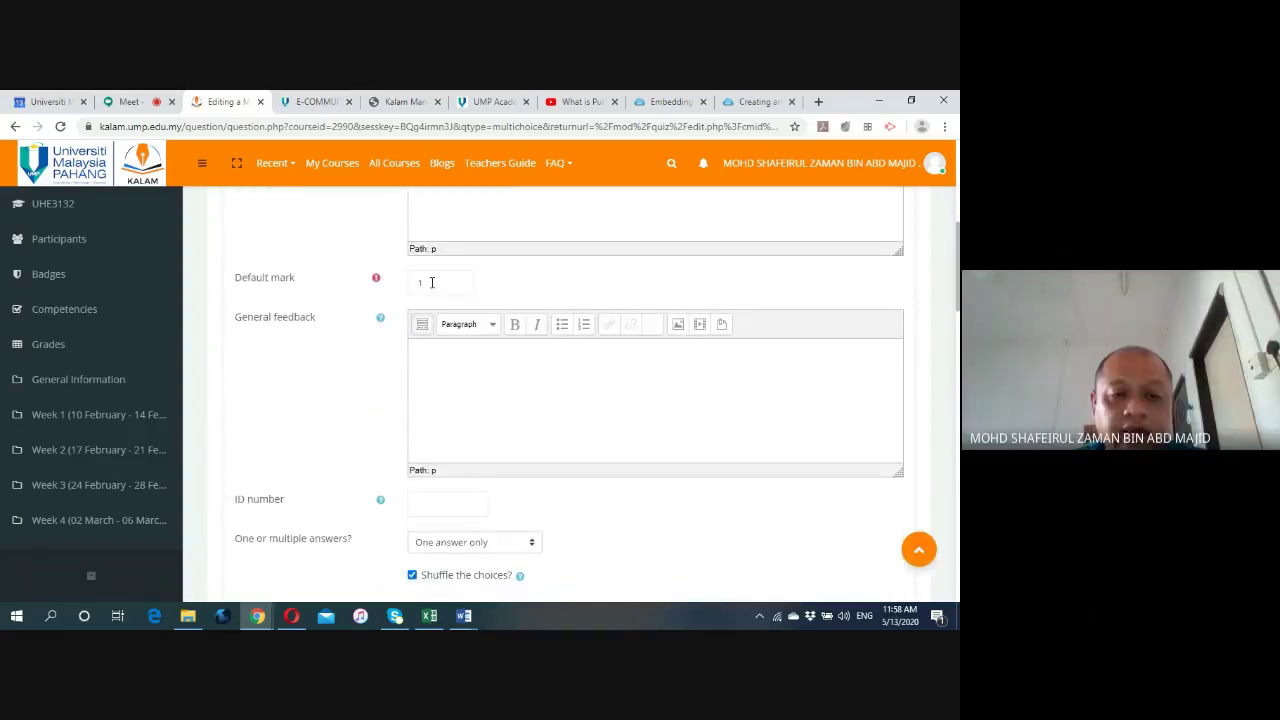
# Keep Default mark at 1 and set 'Number the choices?' to 'A., B., C., ...'.
pyautogui.click(432, 282)
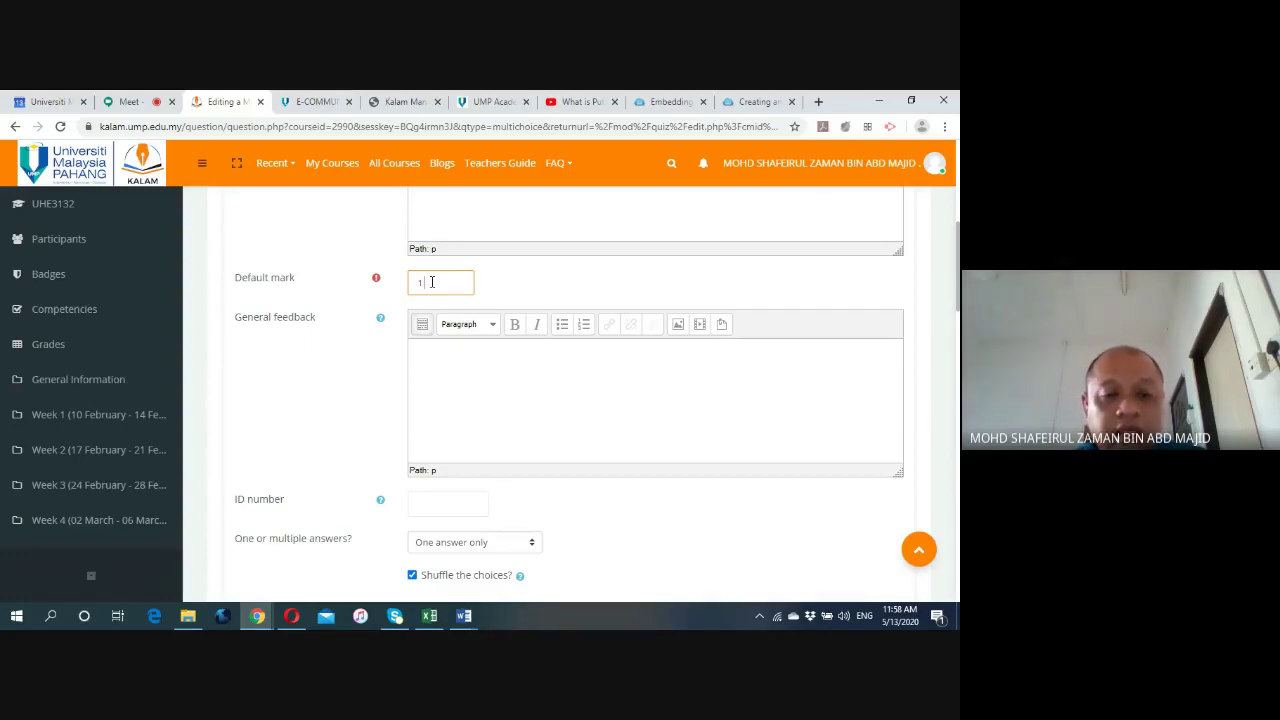
pyautogui.click(370, 361)
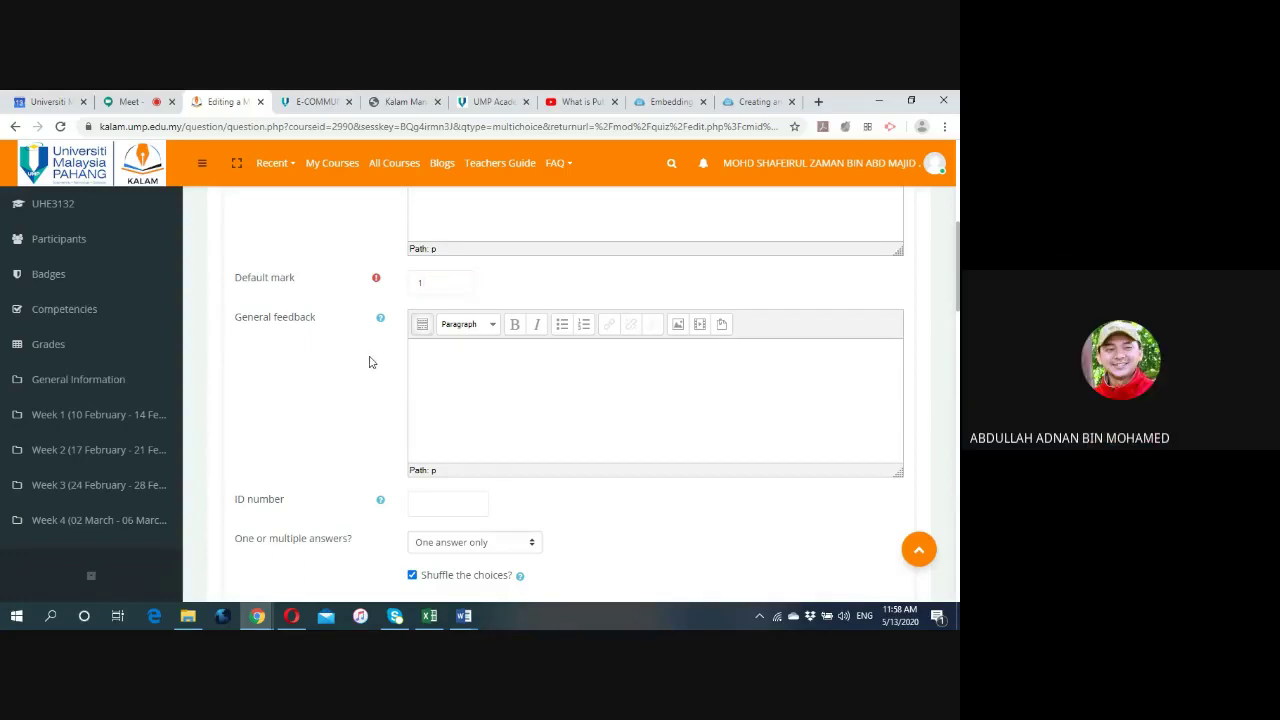
pyautogui.scroll(-3, 348, 368)
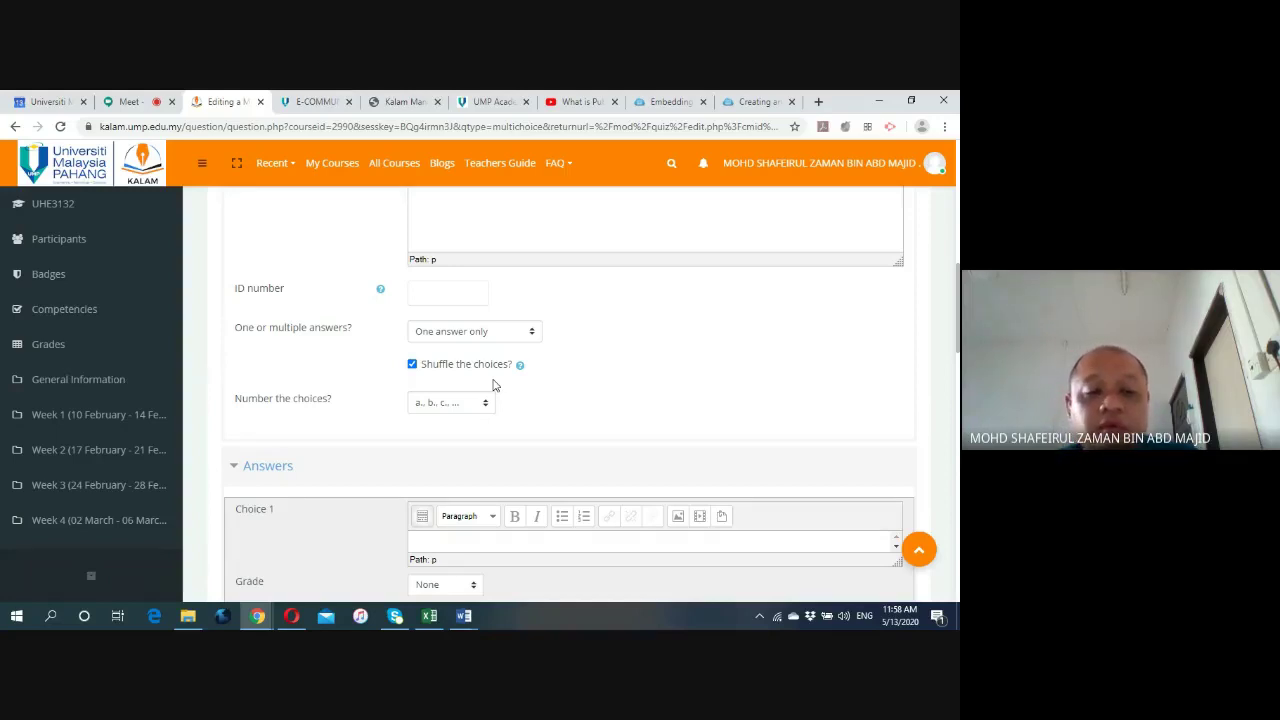
pyautogui.click(485, 402)
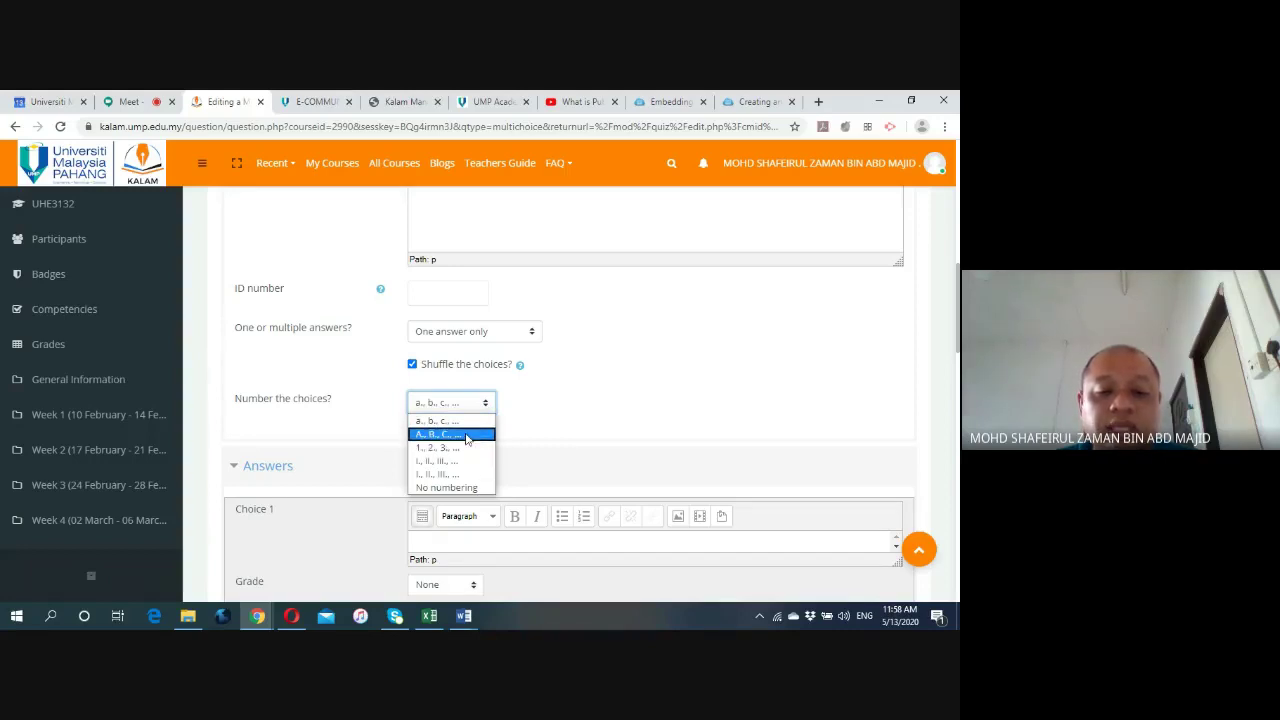
pyautogui.click(466, 436)
pyautogui.scroll(-3, 357, 432)
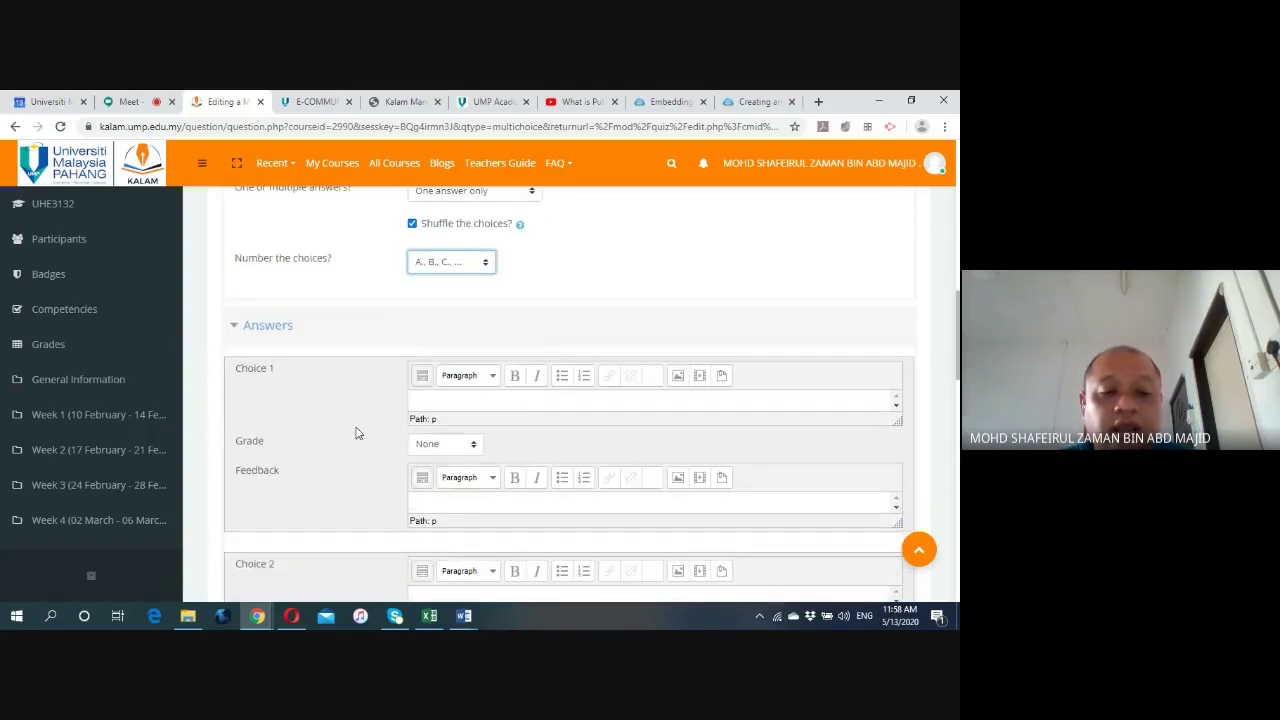
pyautogui.scroll(-1, 340, 414)
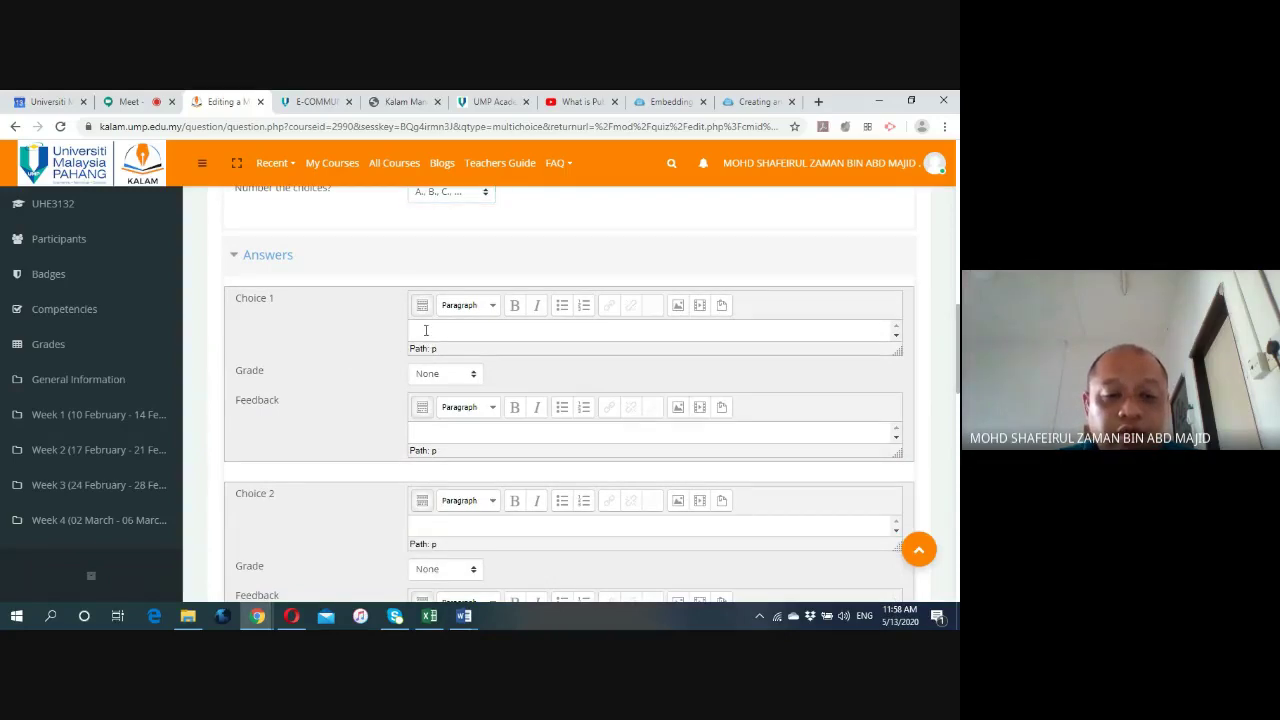
pyautogui.click(463, 615)
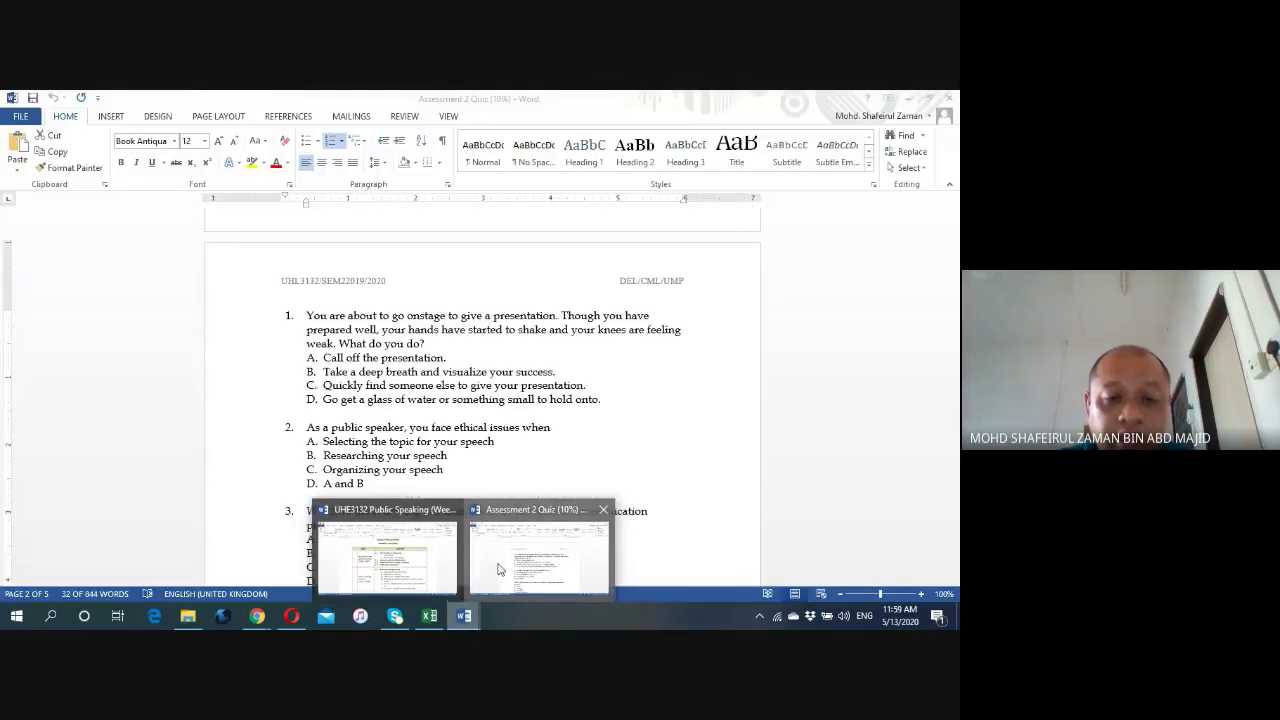
# Paste 'Call off the presentation.' from Word into Choice 1 as plain text.
pyautogui.click(500, 569)
pyautogui.moveTo(450, 358); pyautogui.dragTo(322, 357)
pyautogui.hotkey('ctrl', 'c')
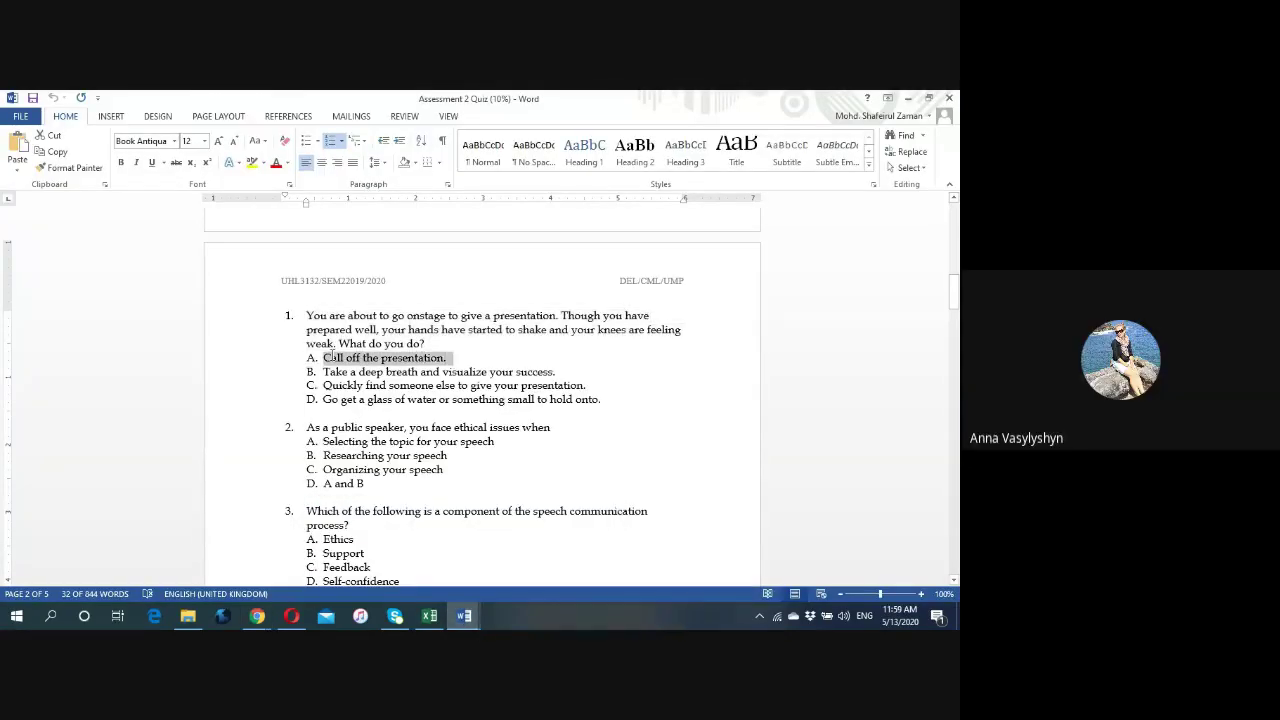
pyautogui.click(257, 615)
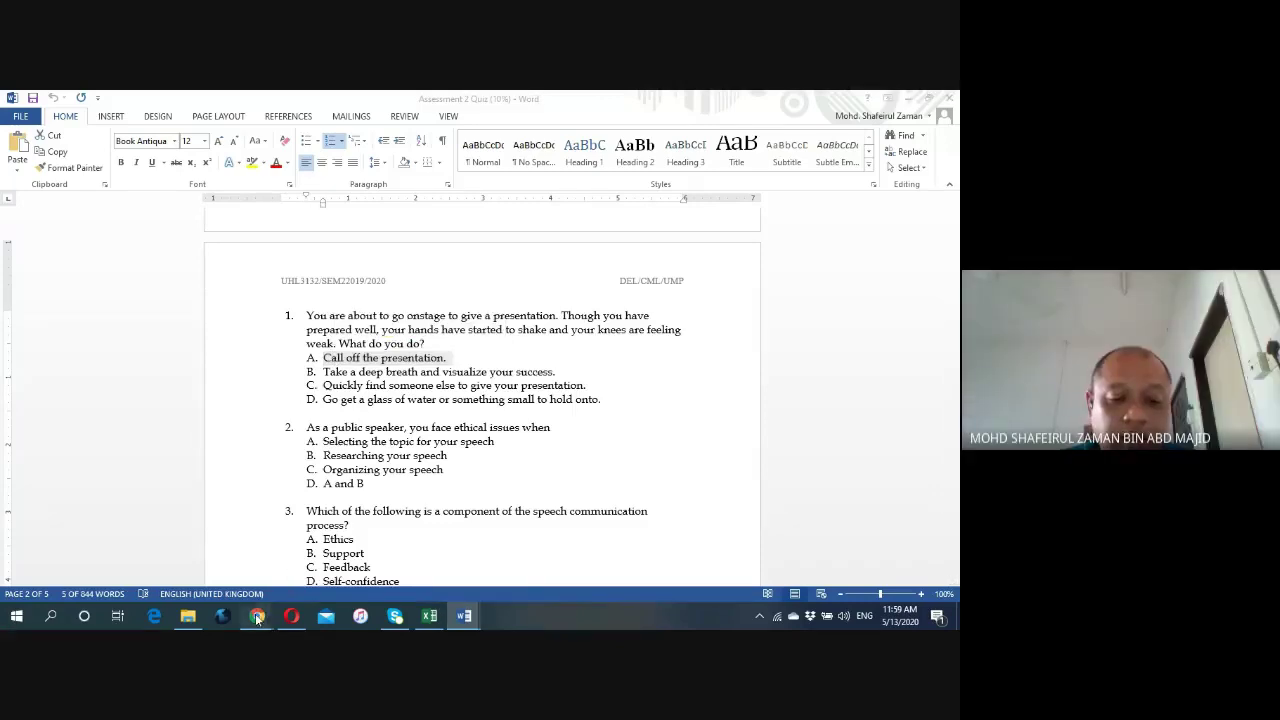
pyautogui.click(187, 549)
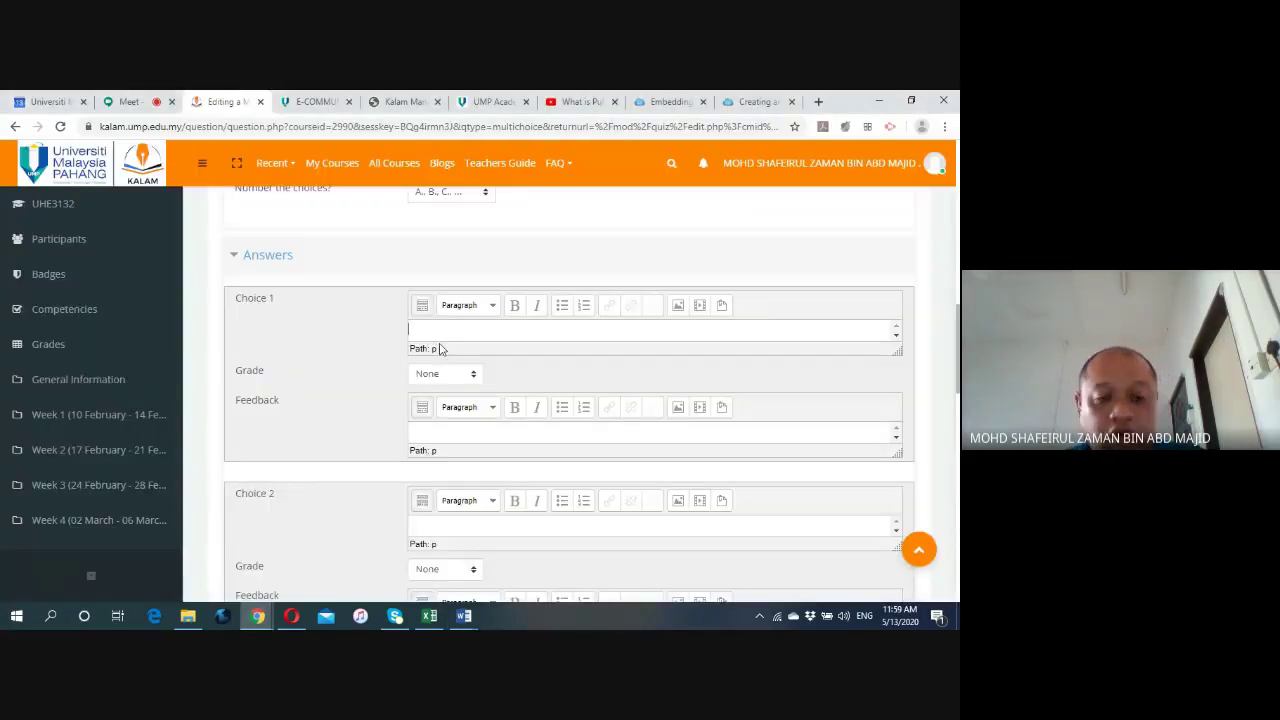
pyautogui.click(437, 335)
pyautogui.hotkey('ctrl', 'v')
pyautogui.press('BackSpace')
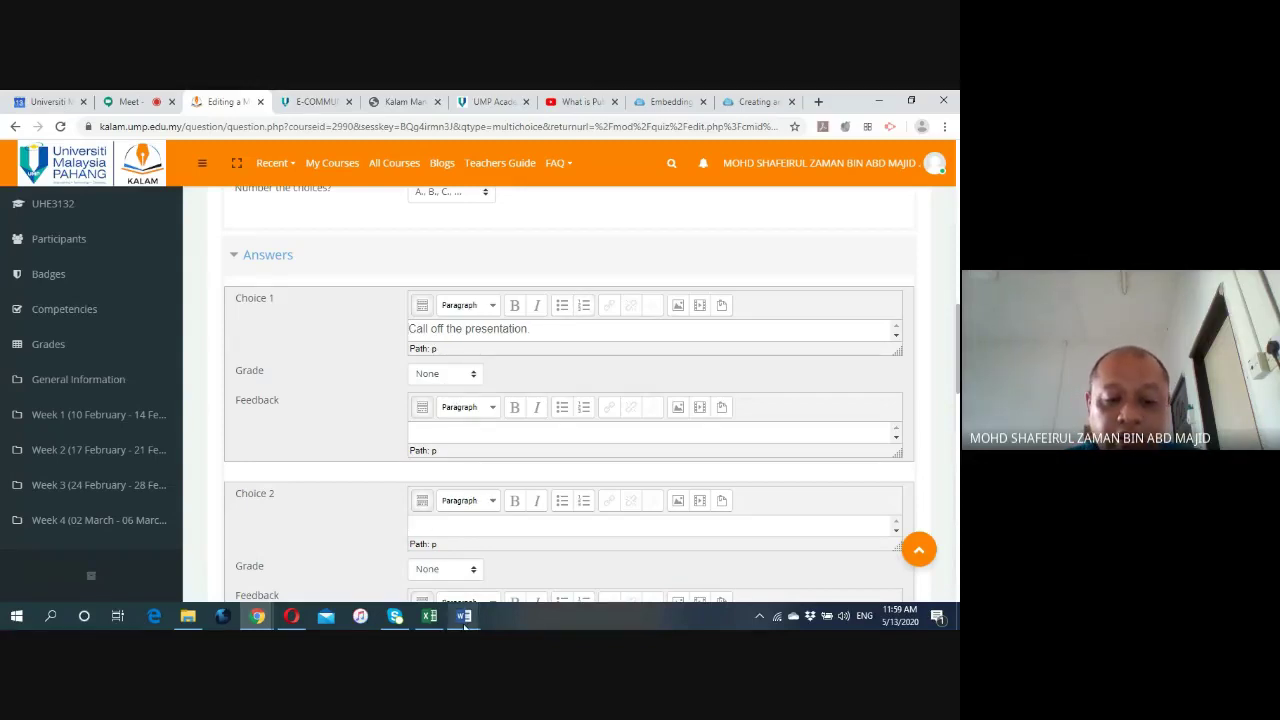
# Paste 'Take a deep breath and visualize your success.' into Choice 2 as plain text.
pyautogui.click(463, 615)
pyautogui.click(512, 575)
pyautogui.moveTo(562, 372); pyautogui.dragTo(324, 374)
pyautogui.hotkey('ctrl', 'c')
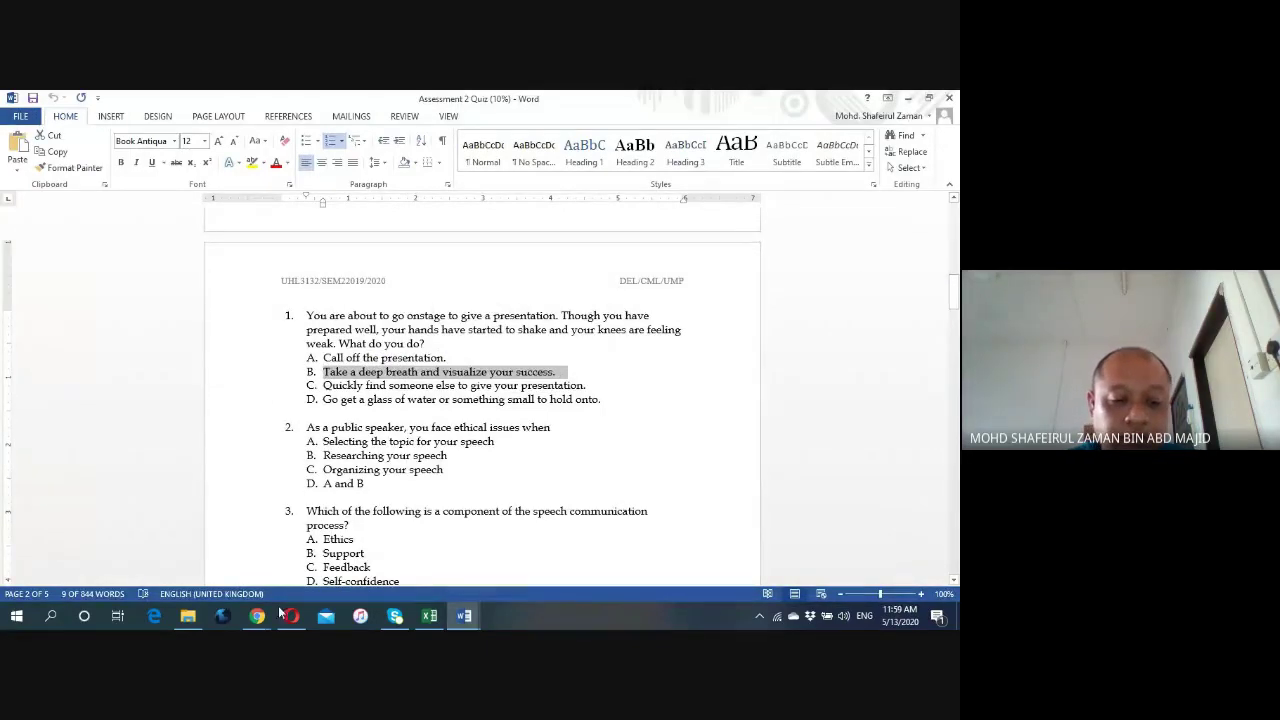
pyautogui.click(257, 615)
pyautogui.click(219, 560)
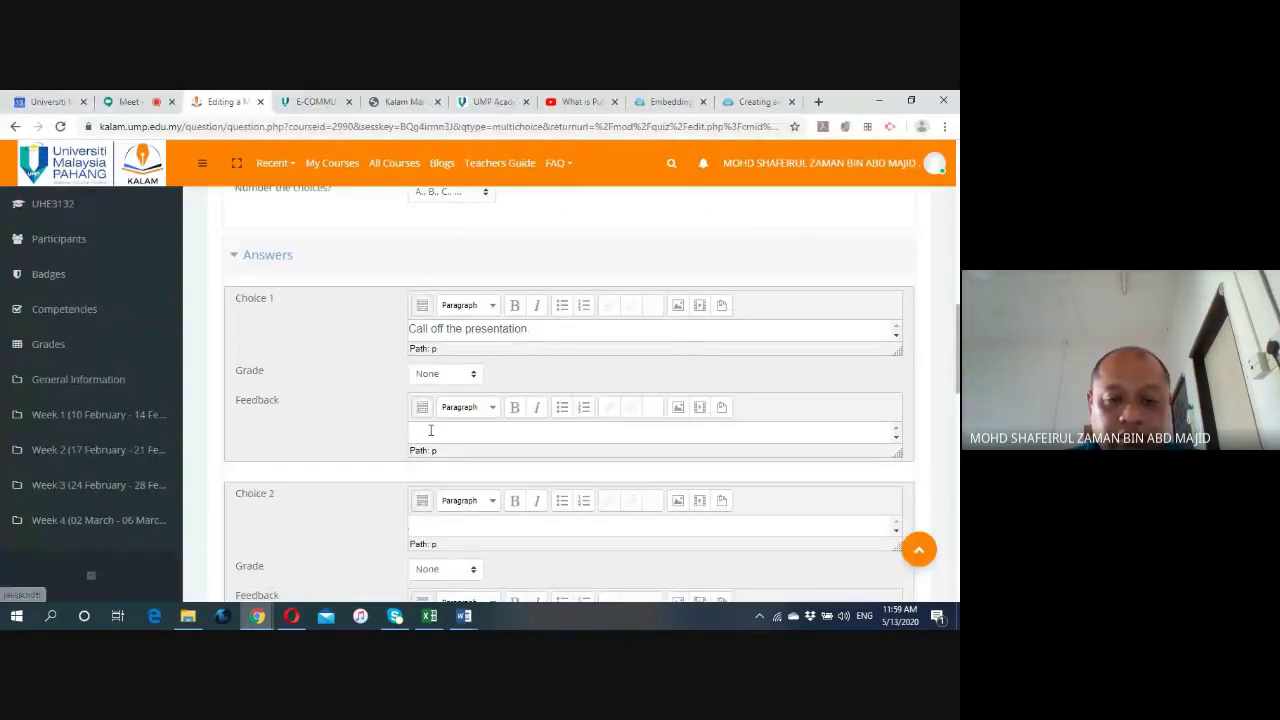
pyautogui.click(430, 522)
pyautogui.hotkey('ctrl', 'v')
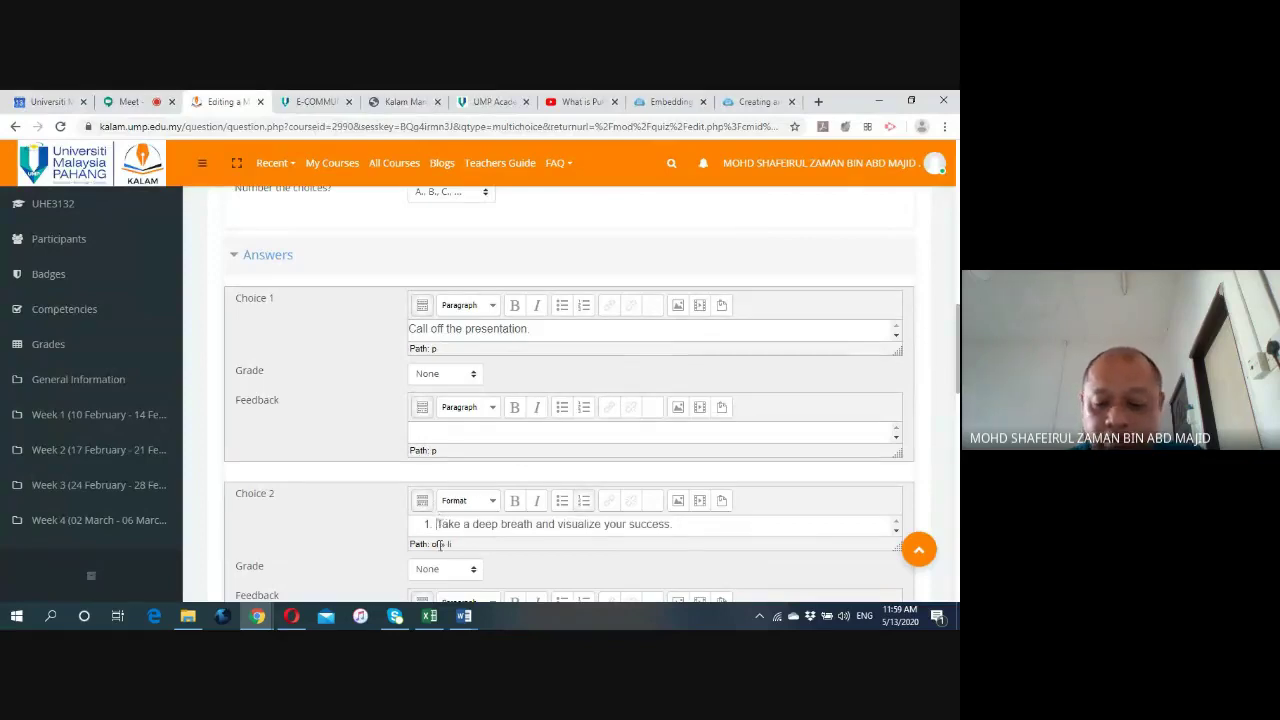
pyautogui.press('BackSpace')
pyautogui.scroll(-2, 354, 481)
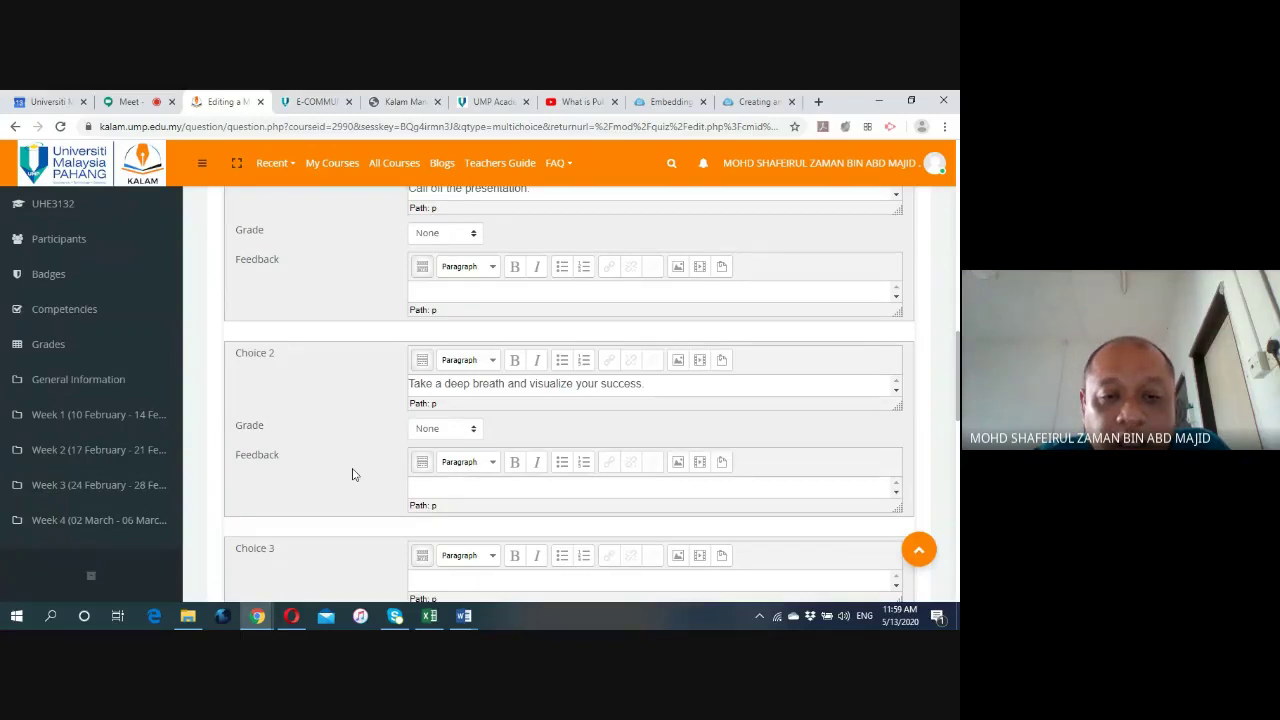
pyautogui.scroll(1, 352, 474)
pyautogui.scroll(-1, 352, 474)
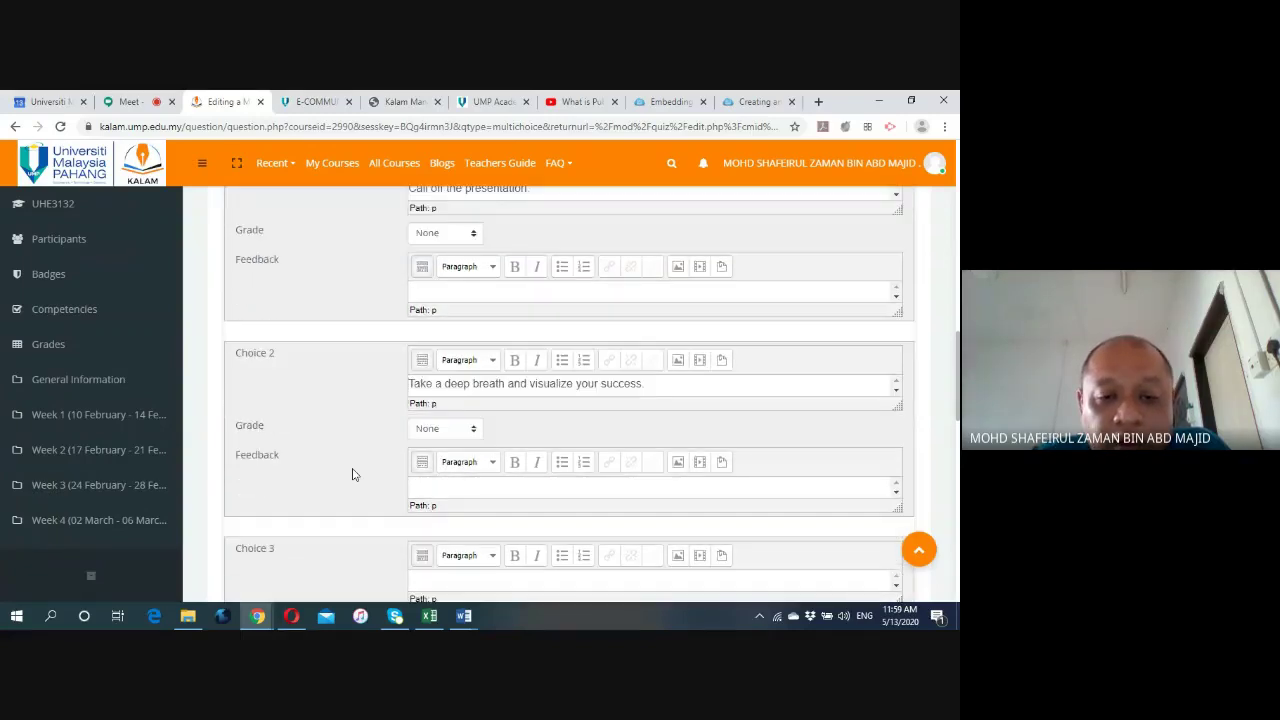
pyautogui.scroll(10, 352, 474)
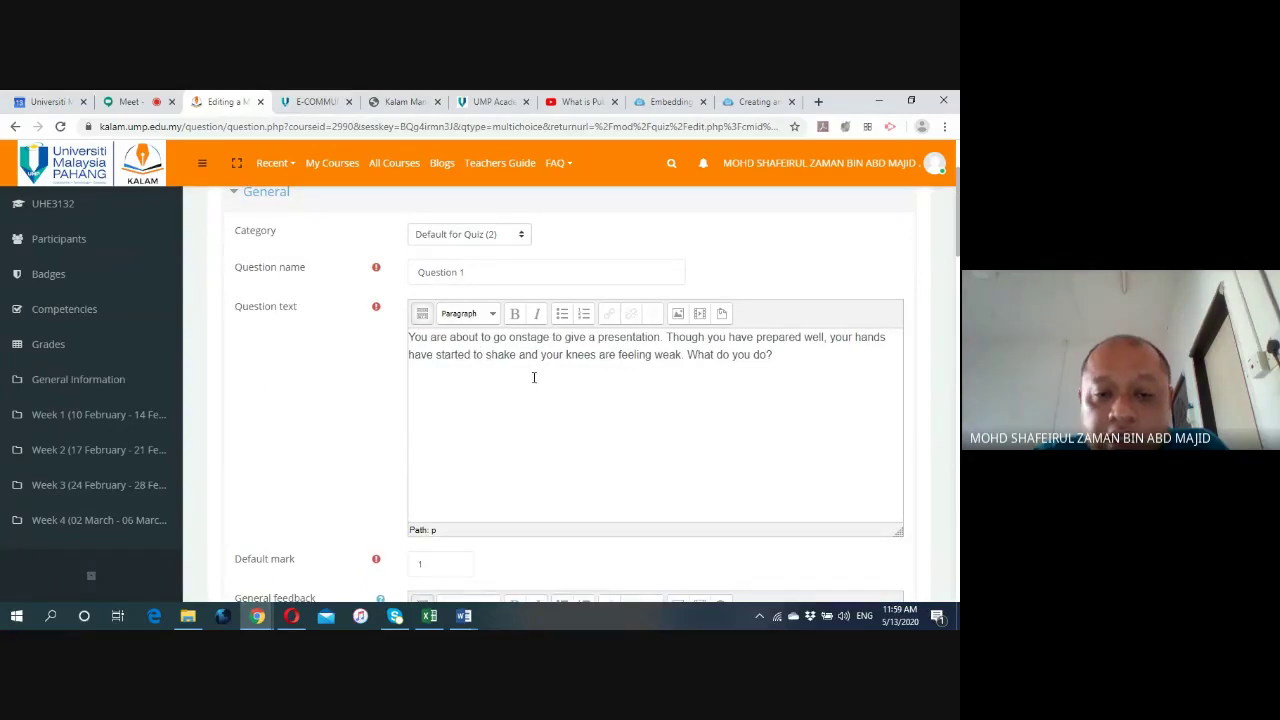
pyautogui.scroll(-10, 370, 400)
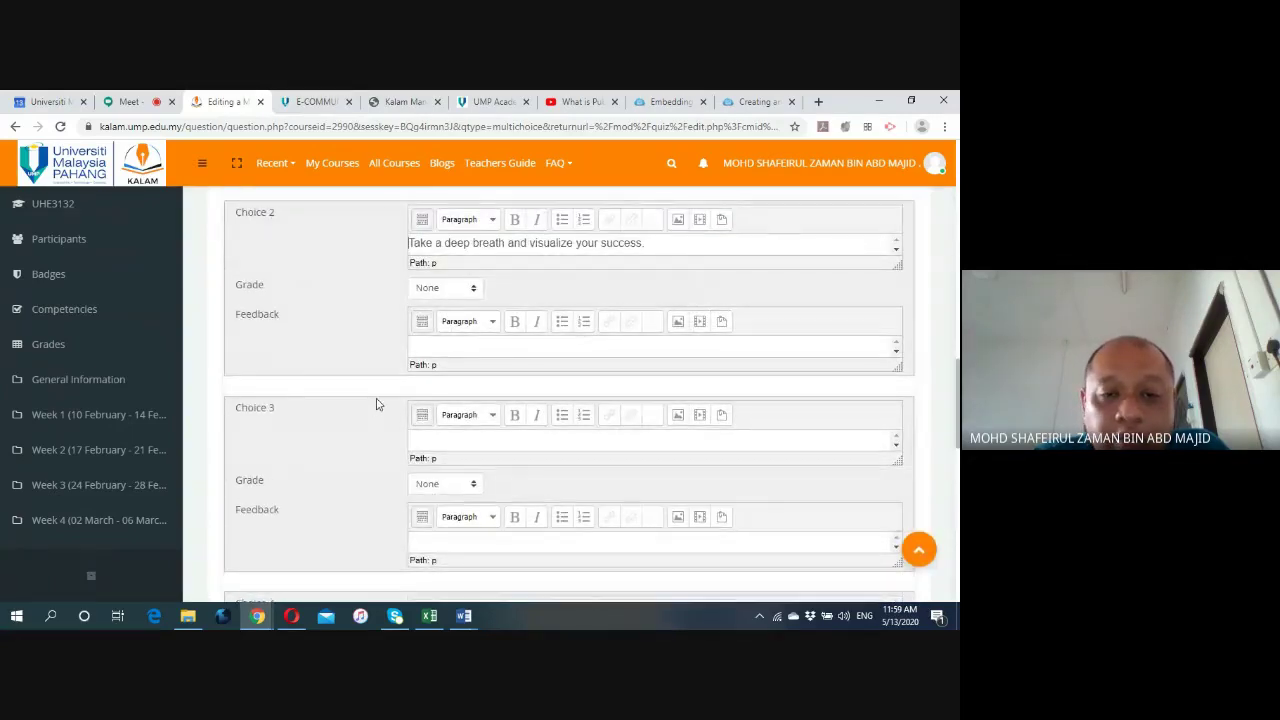
pyautogui.scroll(1, 373, 405)
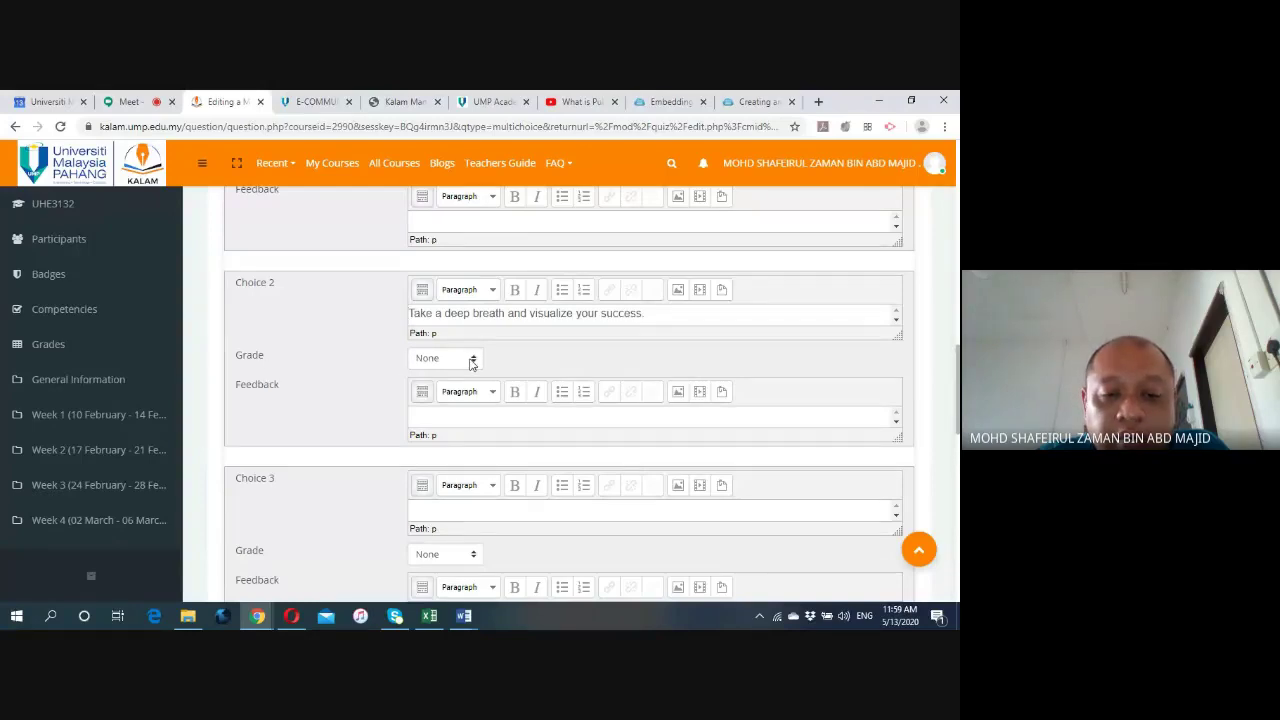
# Set Choice 2's grade to 100%.
pyautogui.click(471, 363)
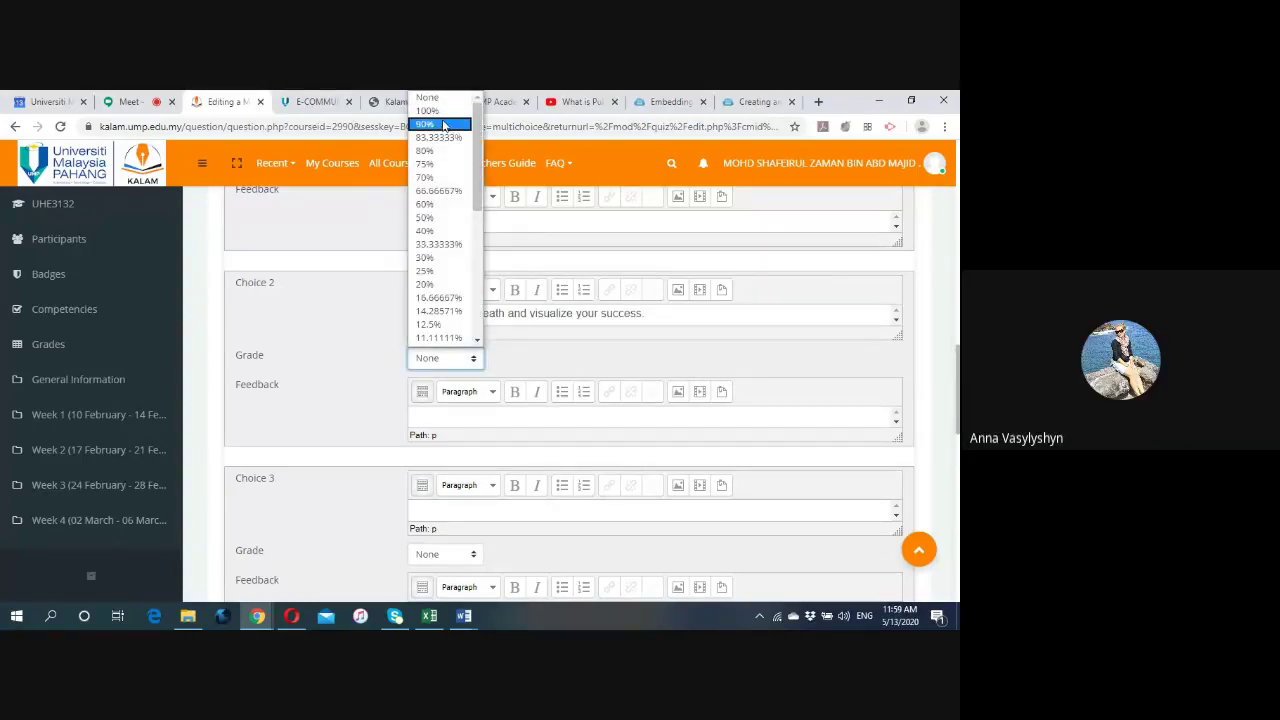
pyautogui.click(442, 111)
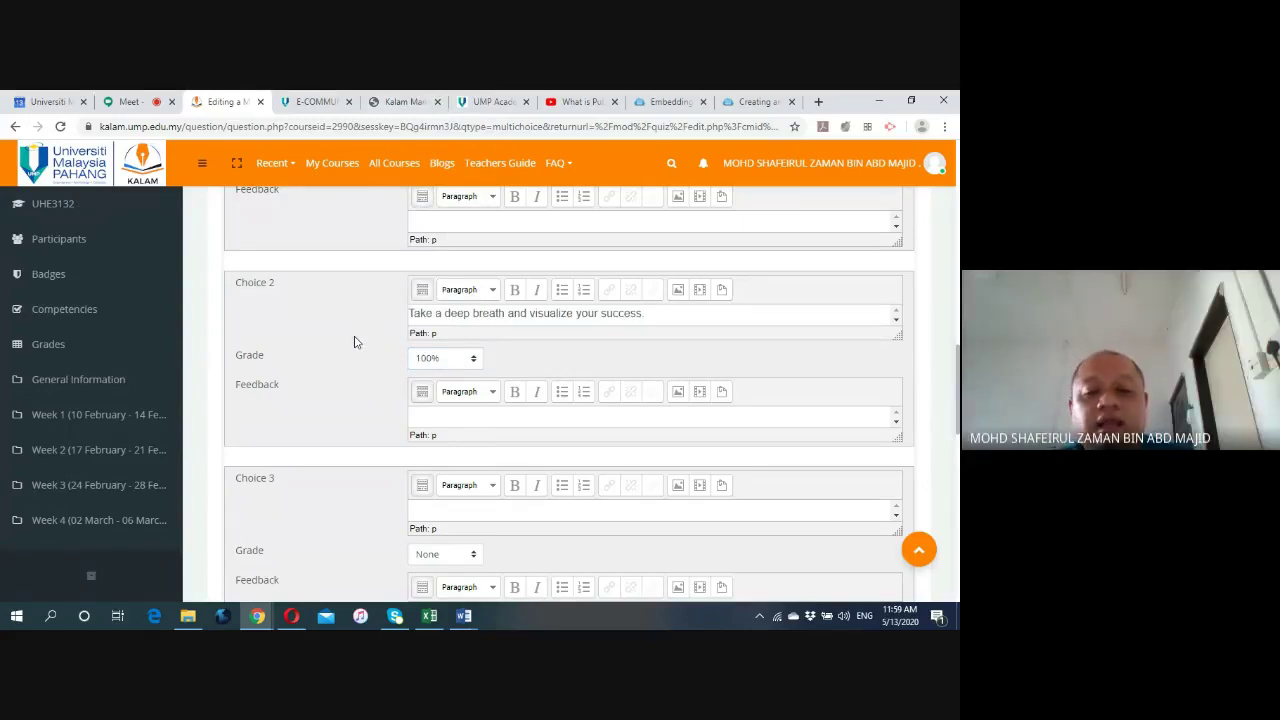
pyautogui.scroll(-3, 354, 342)
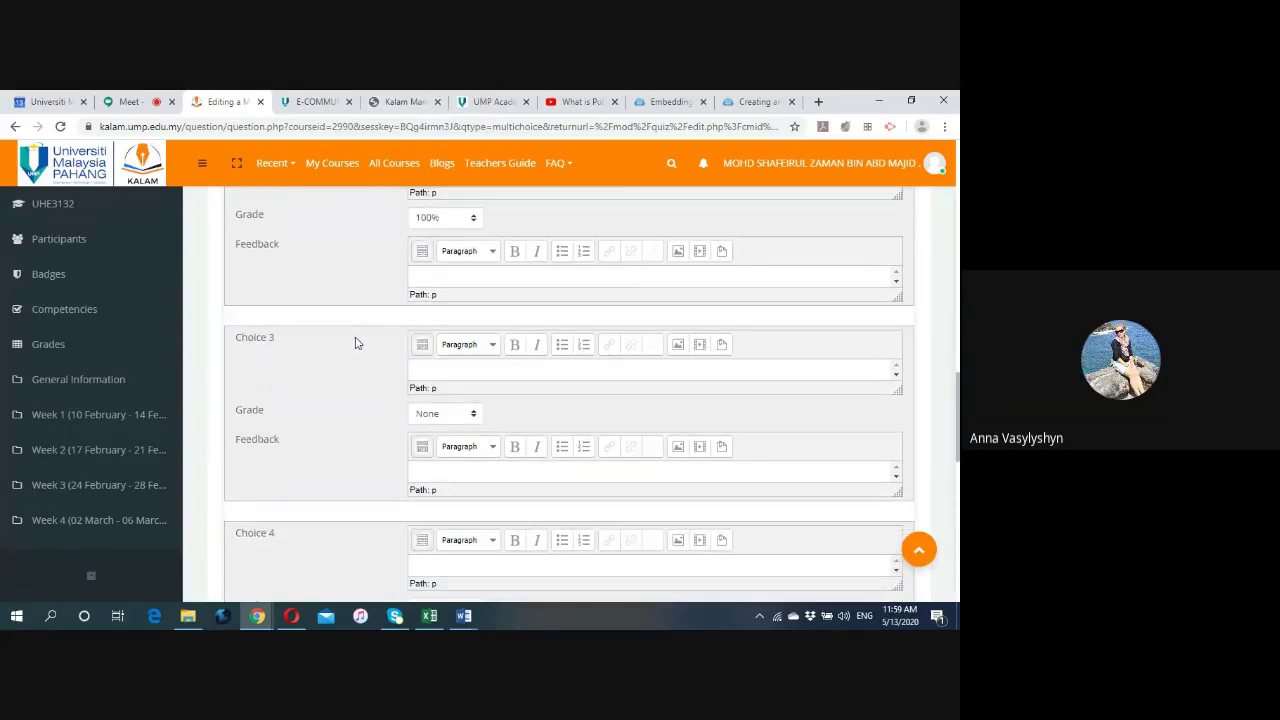
pyautogui.scroll(-6, 354, 342)
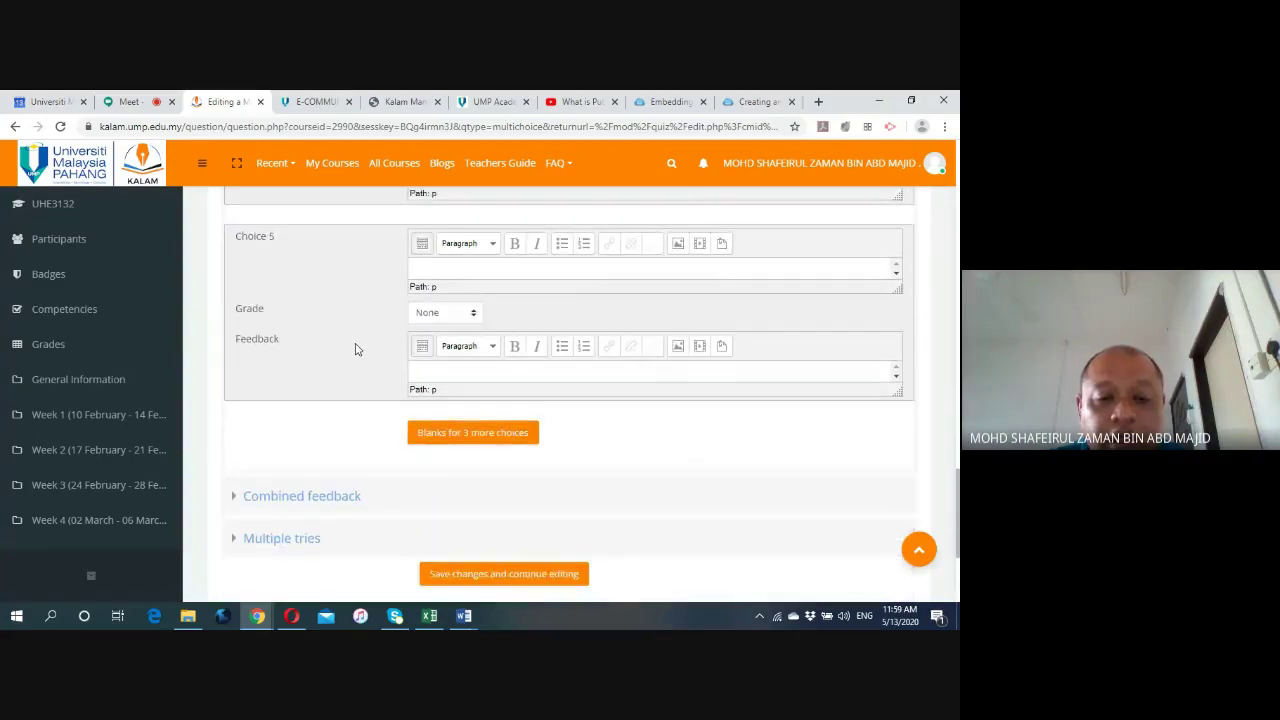
pyautogui.scroll(-2, 354, 352)
pyautogui.scroll(-3, 354, 351)
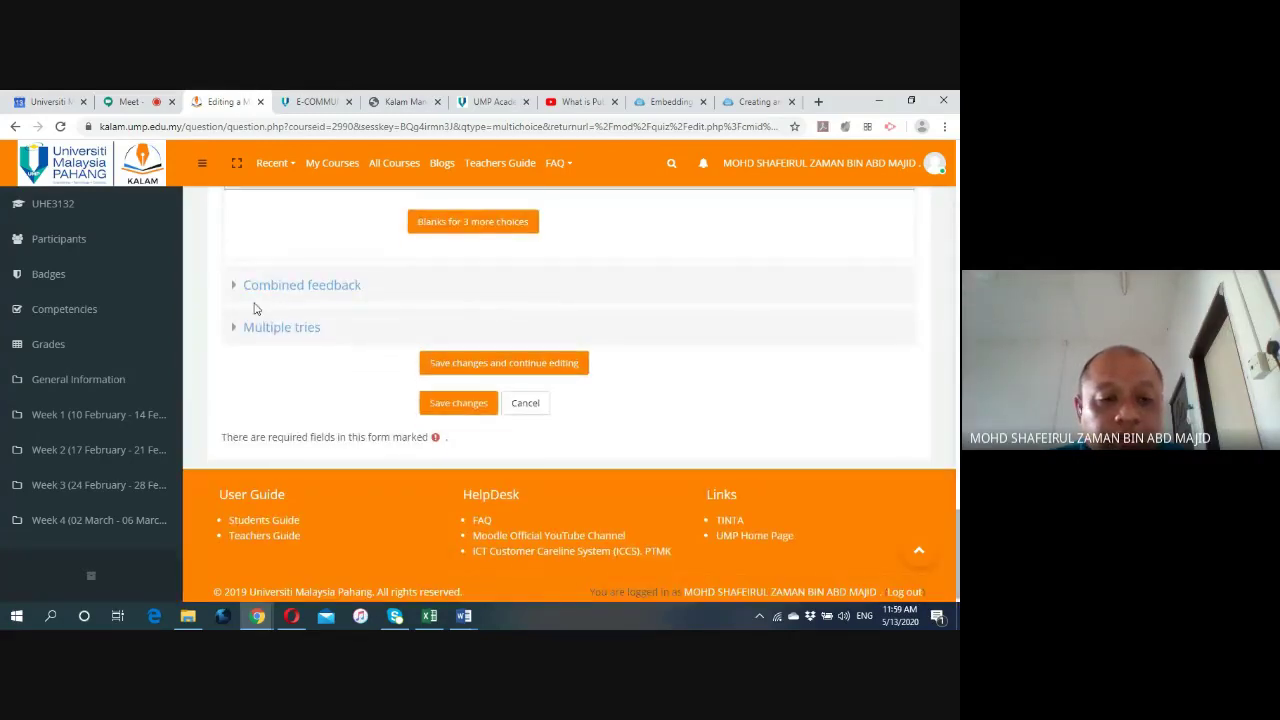
# Expand the Combined feedback and Multiple tries sections, then save the question.
pyautogui.click(237, 288)
pyautogui.scroll(-5, 251, 360)
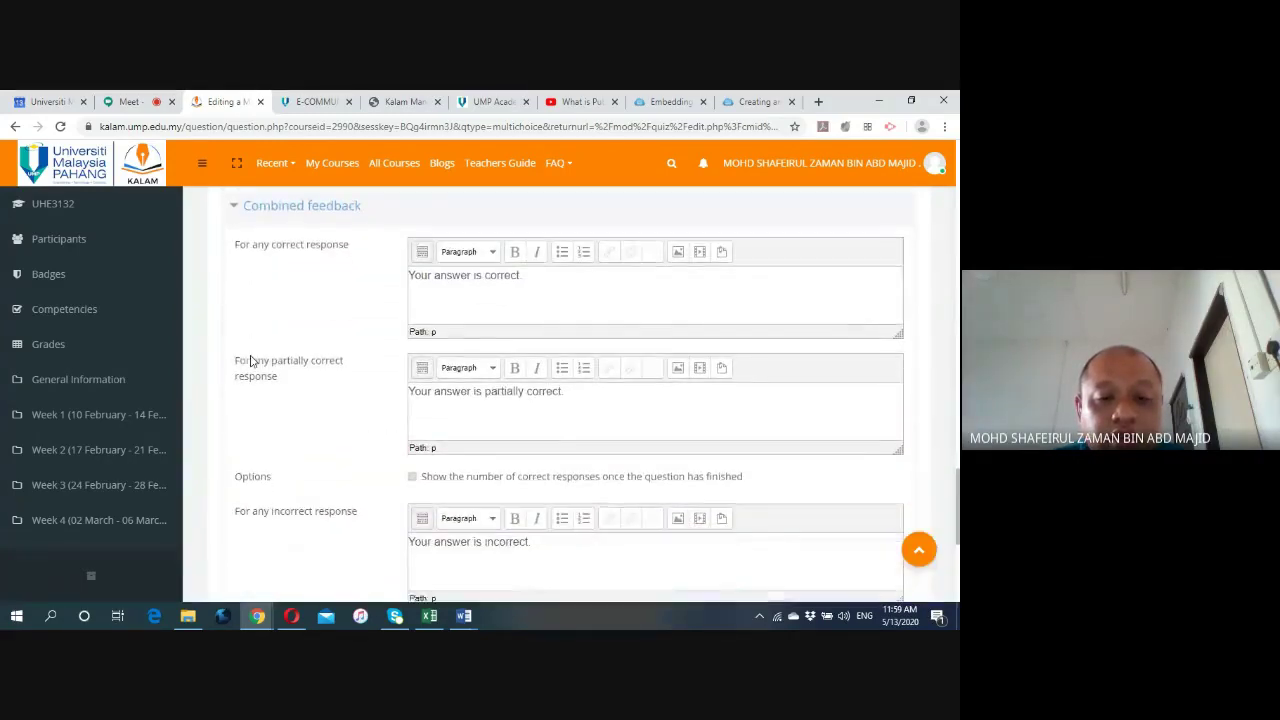
pyautogui.scroll(-4, 251, 360)
pyautogui.click(238, 314)
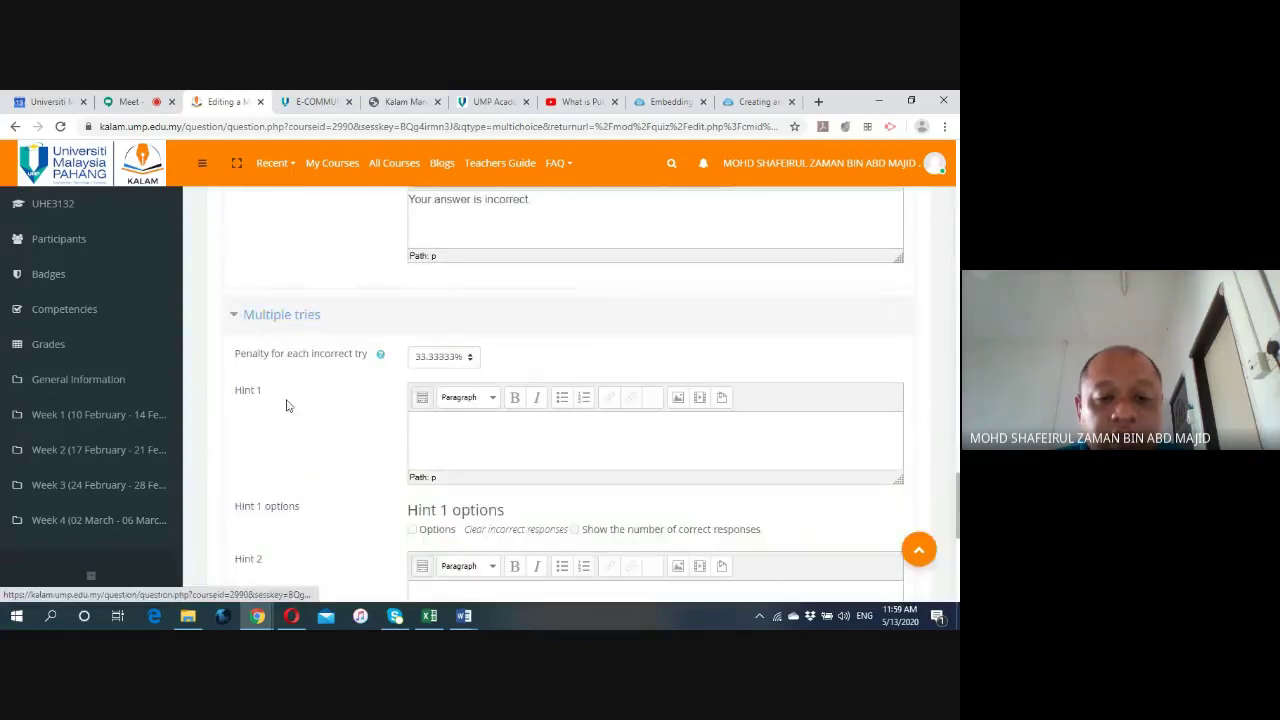
pyautogui.scroll(-5, 315, 410)
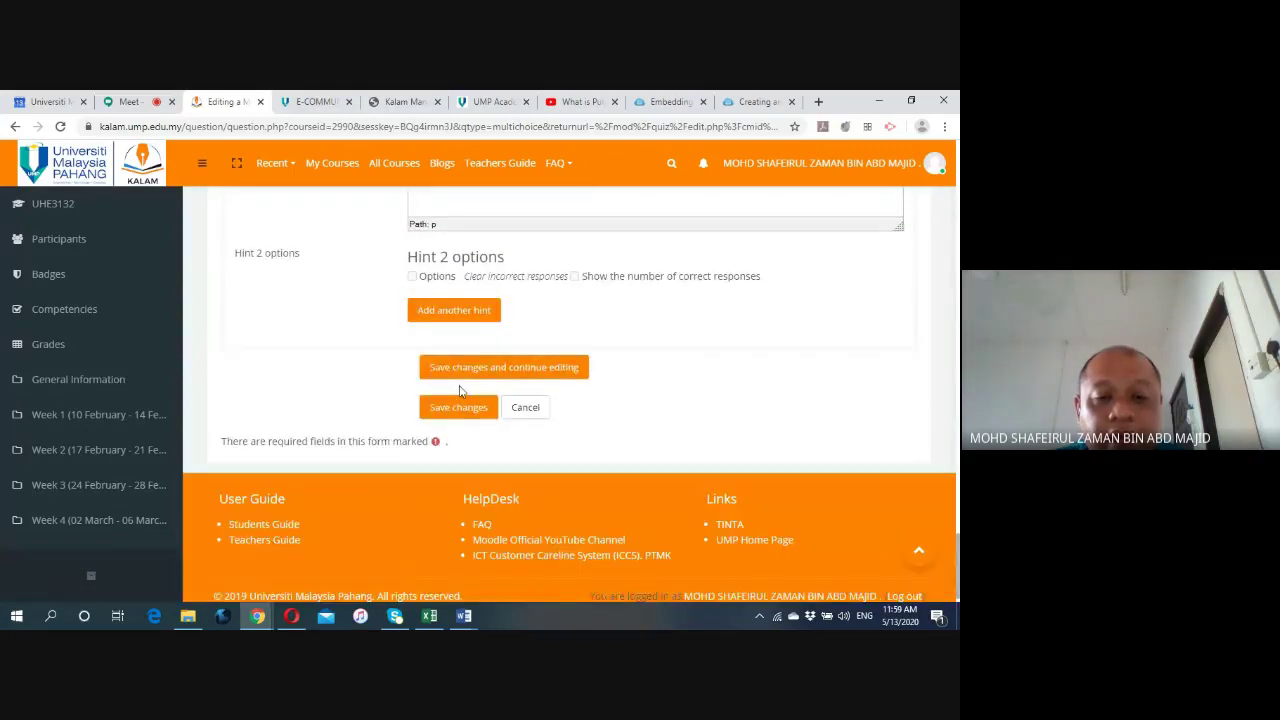
pyautogui.click(467, 410)
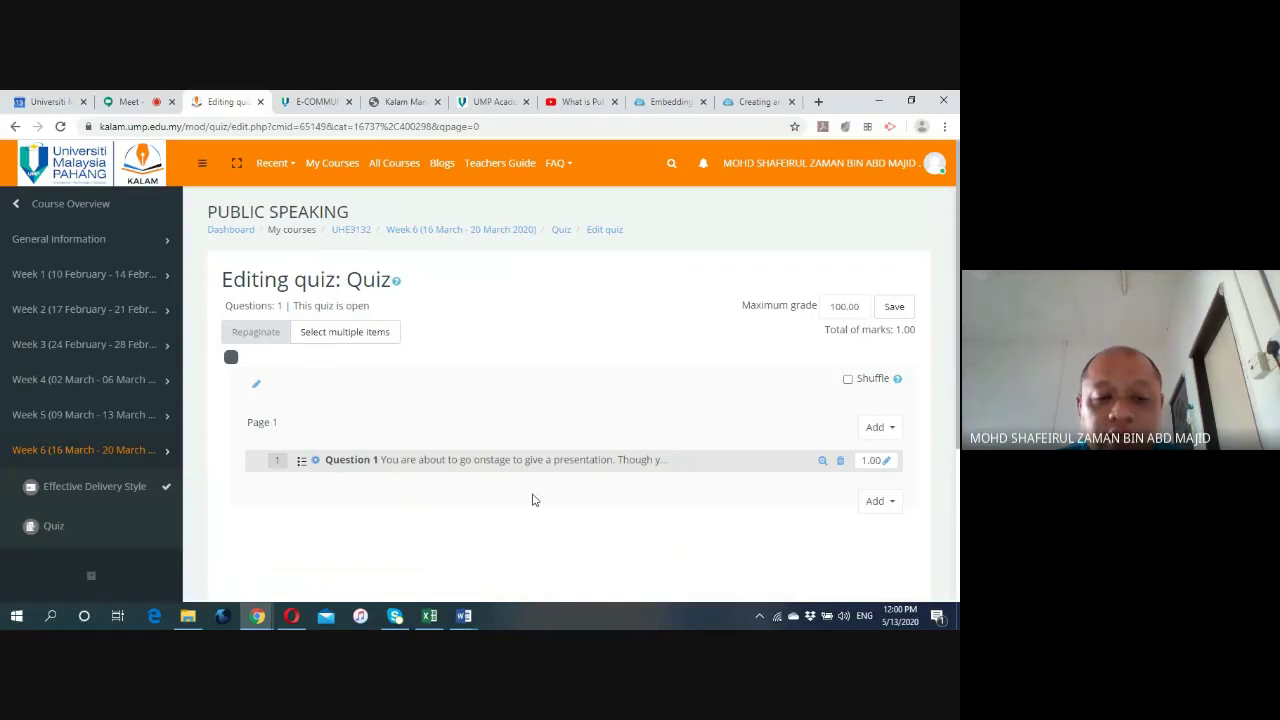
# Save the quiz's maximum grade of 100.00 with Question 1 listed.
pyautogui.scroll(-3, 532, 500)
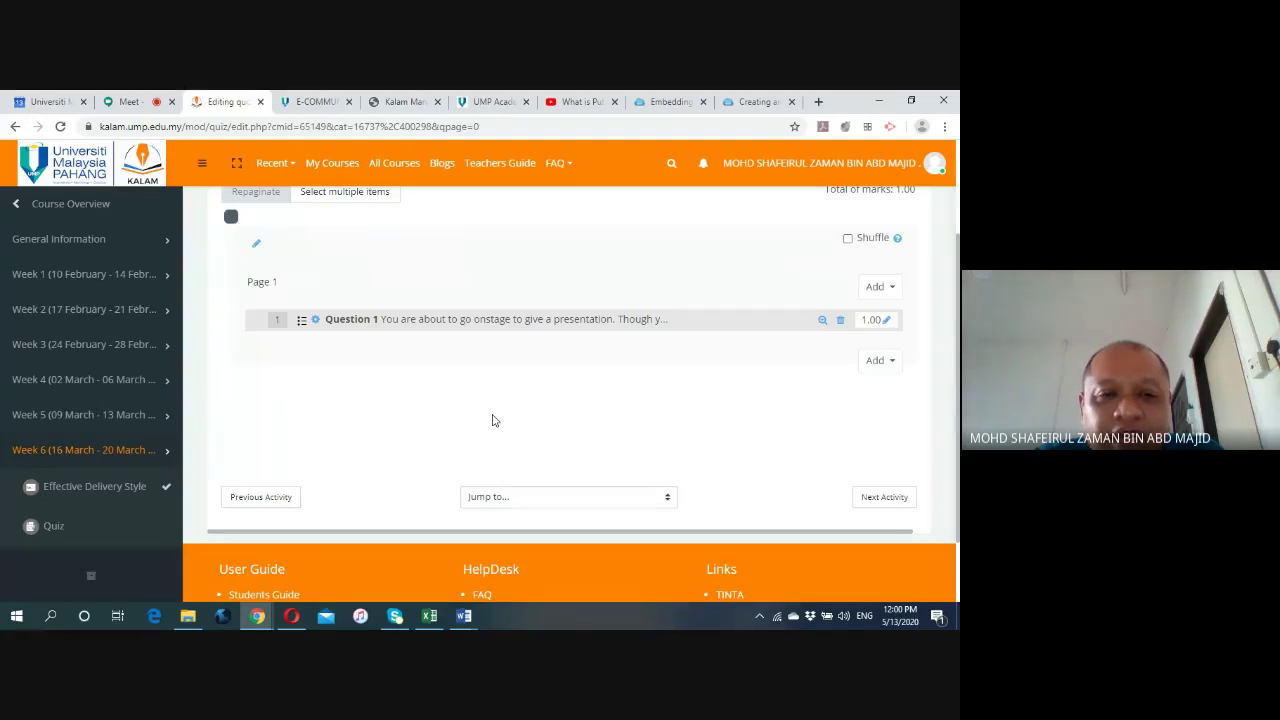
pyautogui.scroll(3, 492, 420)
pyautogui.scroll(-1, 492, 420)
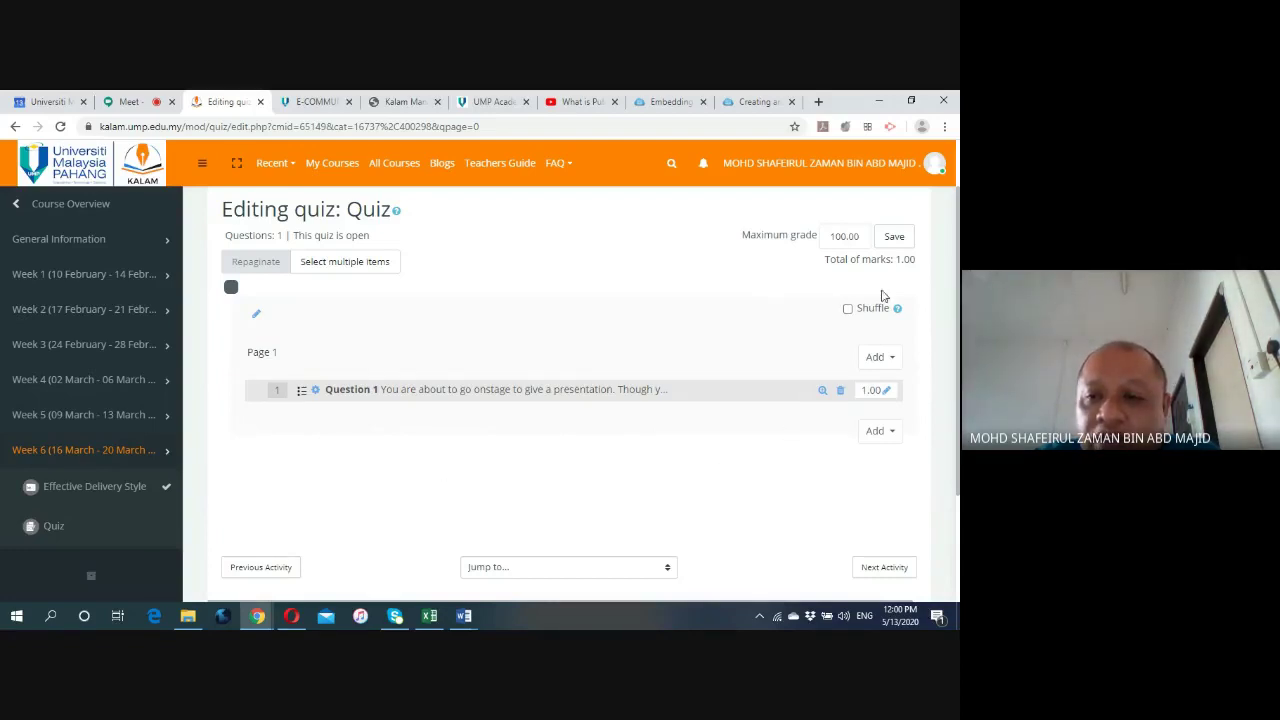
pyautogui.click(893, 238)
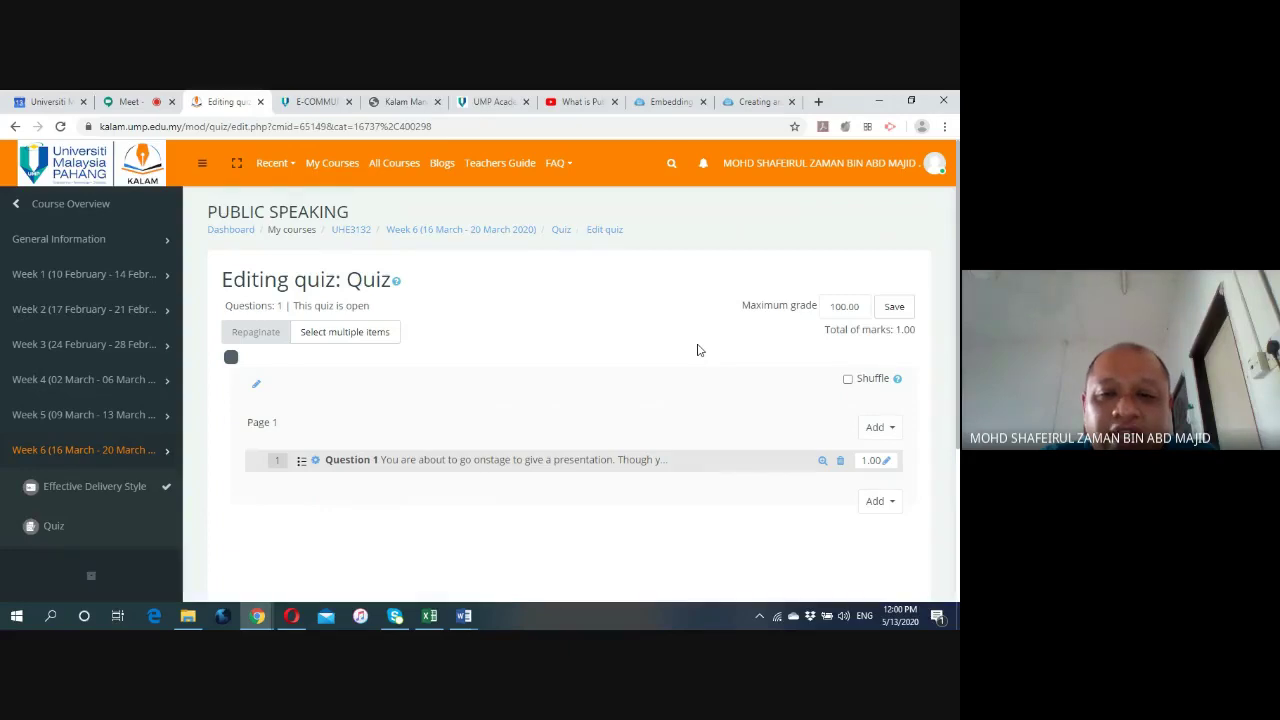
# Return to the Week 6 section of the Public Speaking course page.
pyautogui.scroll(-3, 698, 350)
pyautogui.scroll(3, 694, 349)
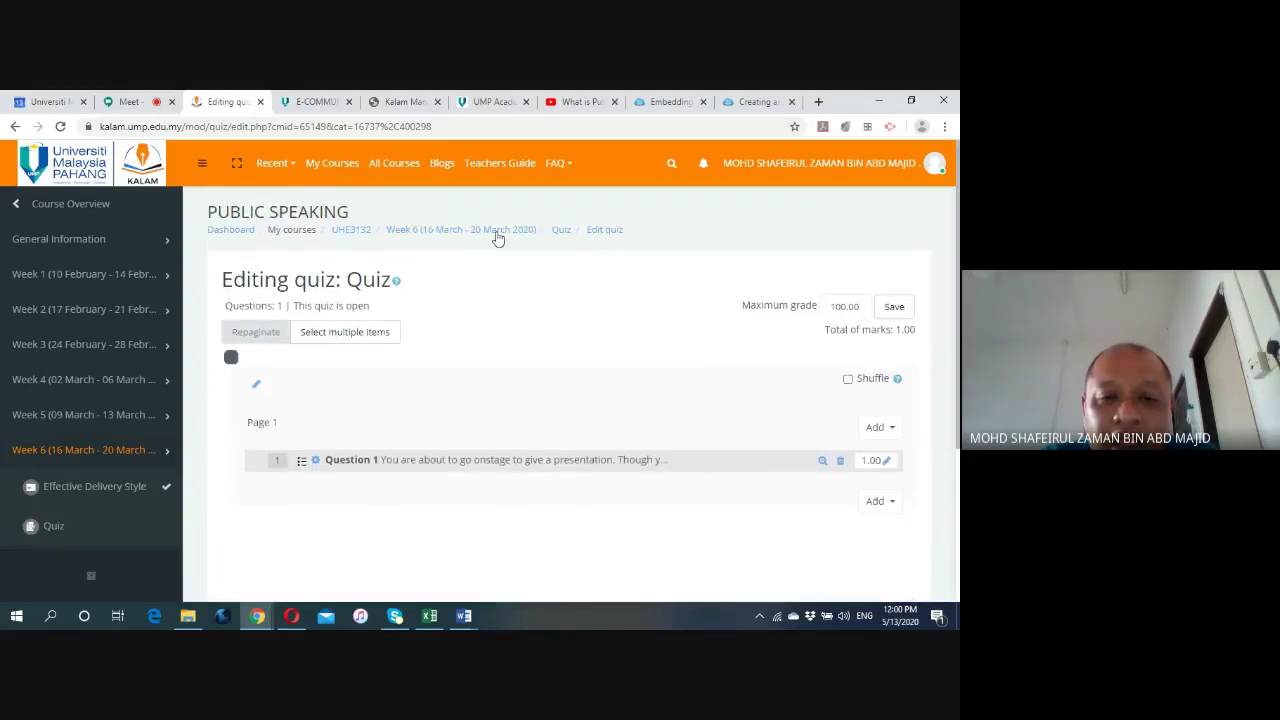
pyautogui.click(497, 231)
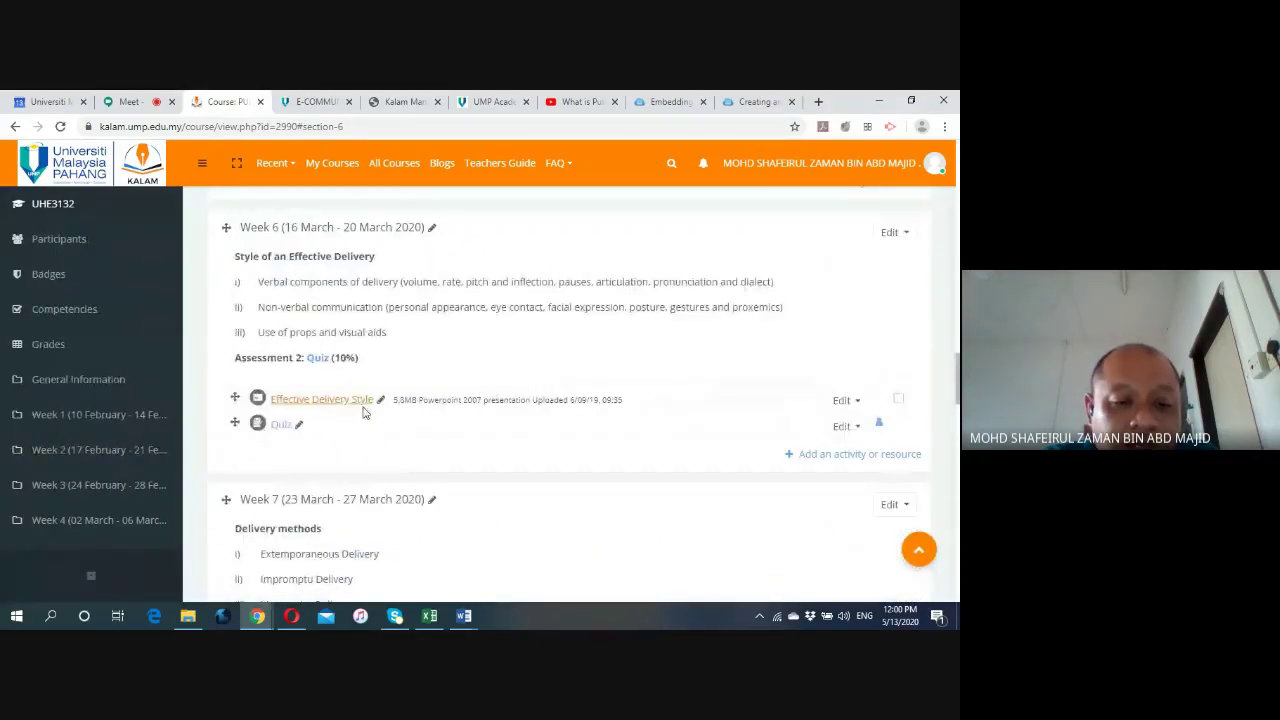
# Open the Week 6 Quiz and start a preview showing Question 1 with choices A and B.
pyautogui.click(279, 428)
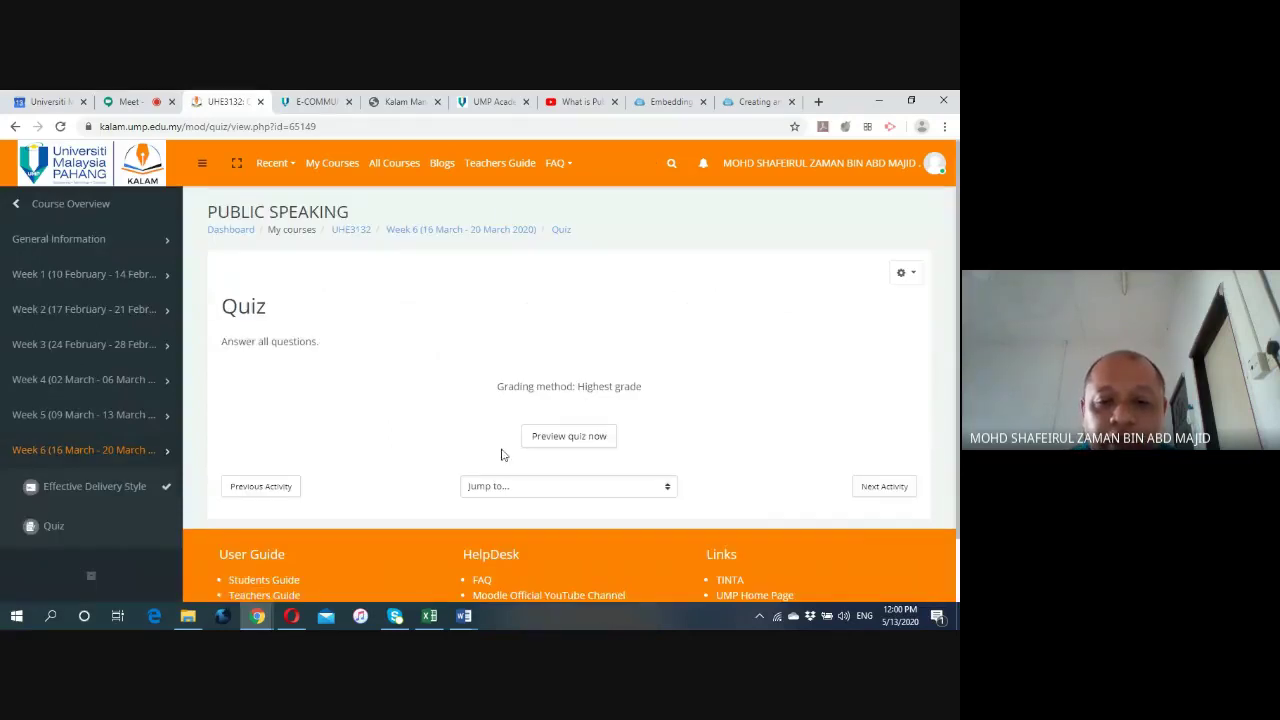
pyautogui.click(551, 440)
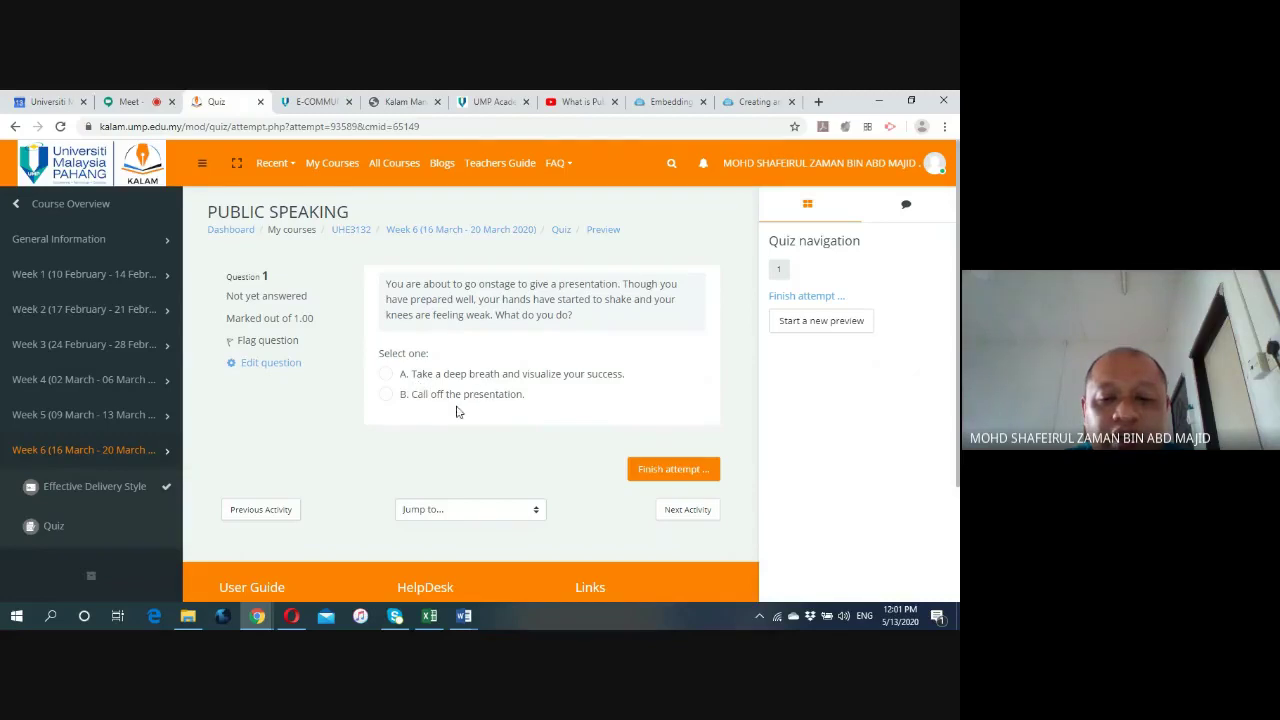
# Choose answer B, 'Call off the presentation.', then submit all and finish the attempt.
pyautogui.click(386, 395)
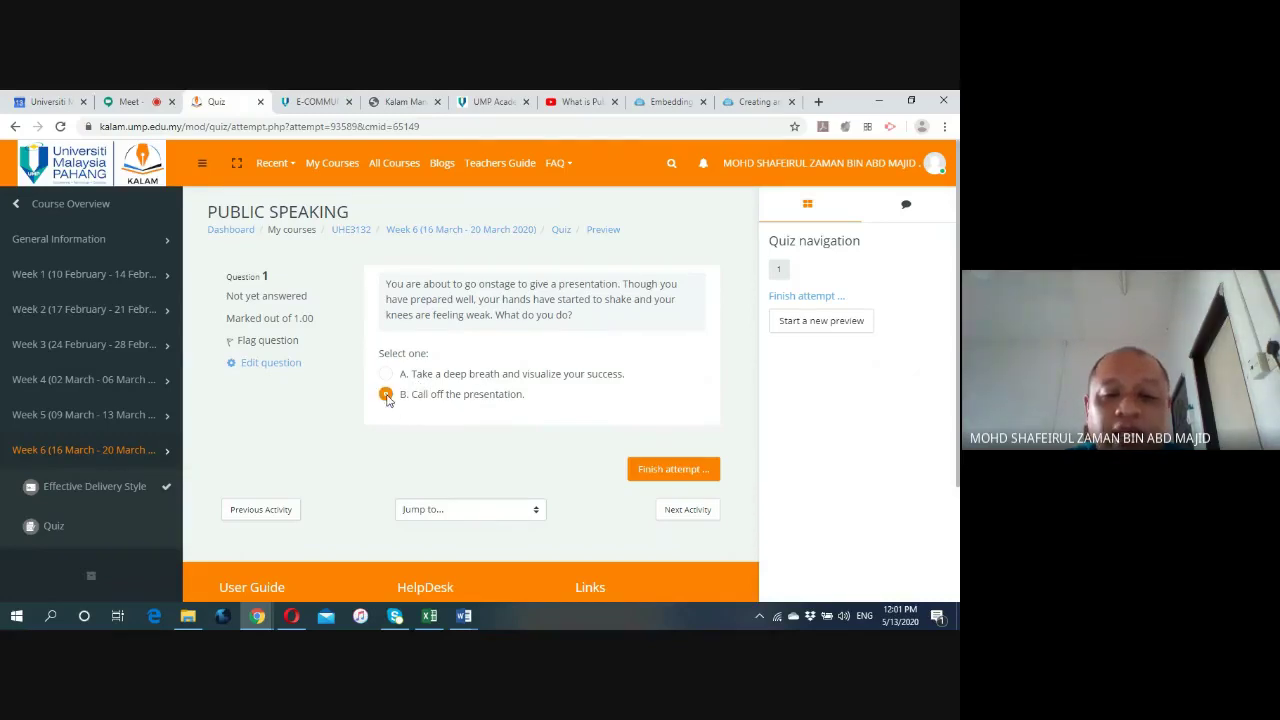
pyautogui.click(692, 470)
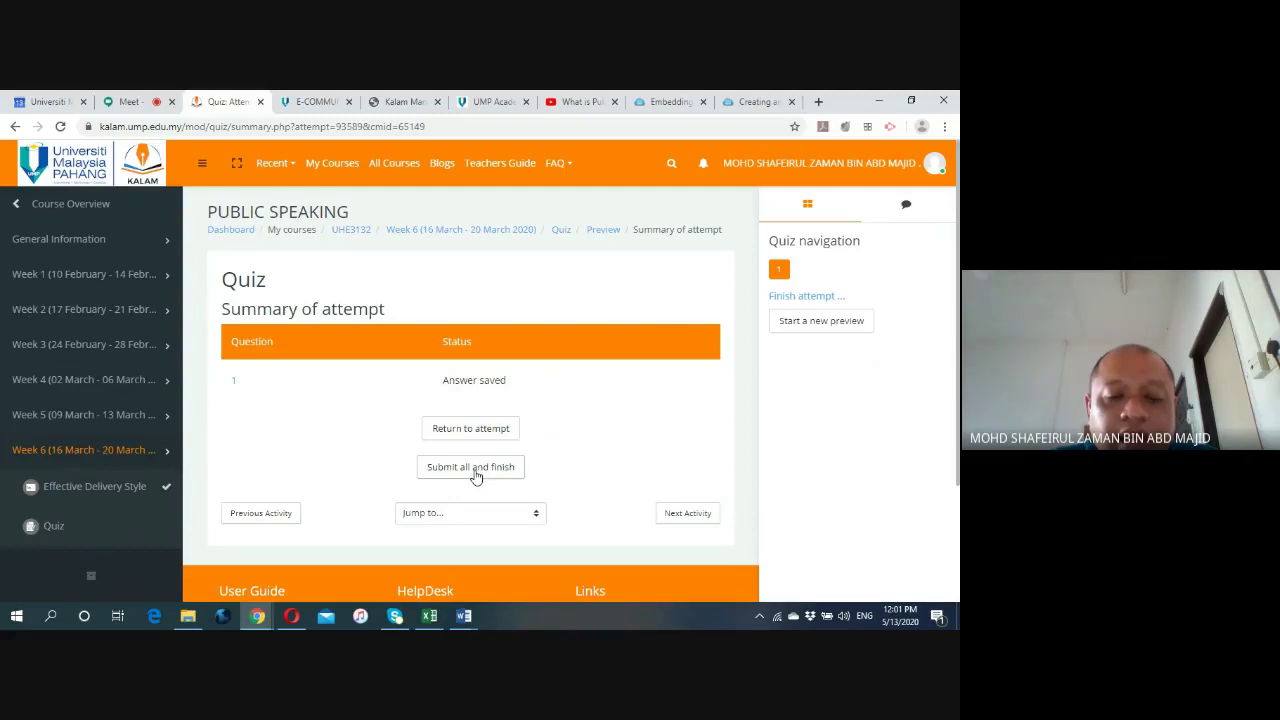
pyautogui.click(474, 470)
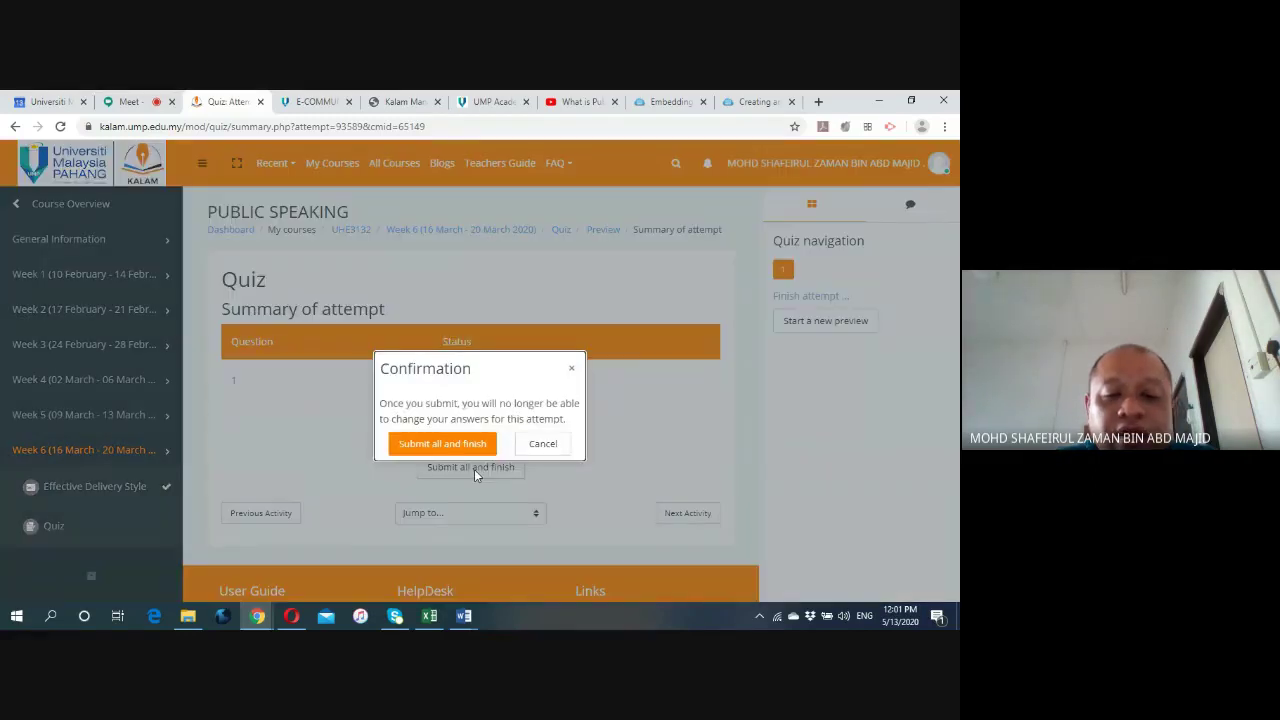
pyautogui.click(446, 444)
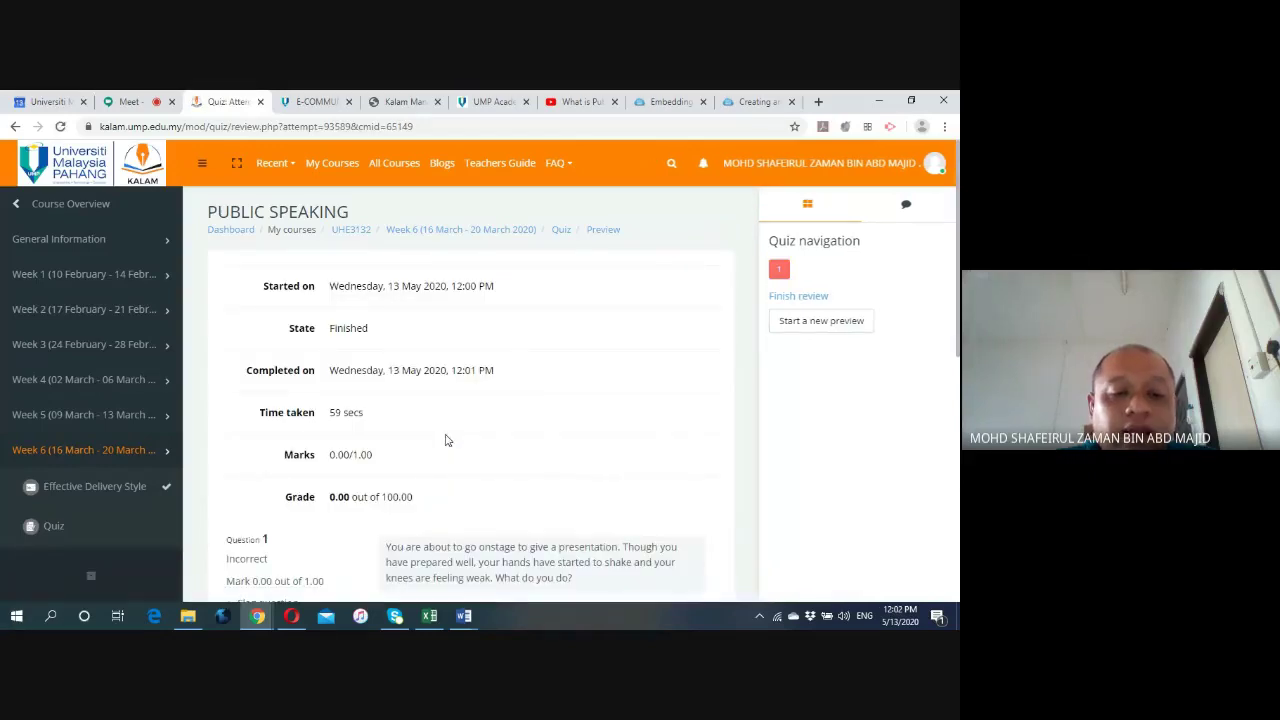
# Look over the review page (0.00 out of 100.00), then go back to Week 6 via the breadcrumb.
pyautogui.scroll(-1, 446, 440)
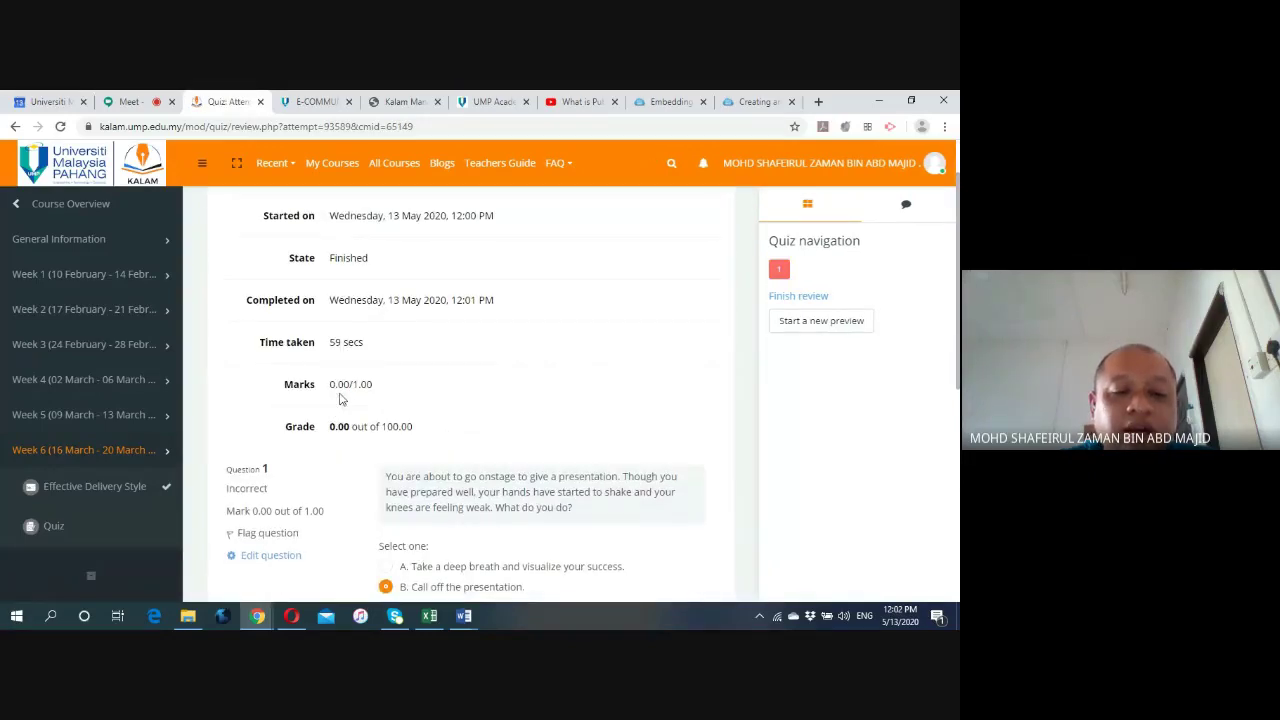
pyautogui.scroll(-1, 339, 399)
pyautogui.scroll(-2, 348, 407)
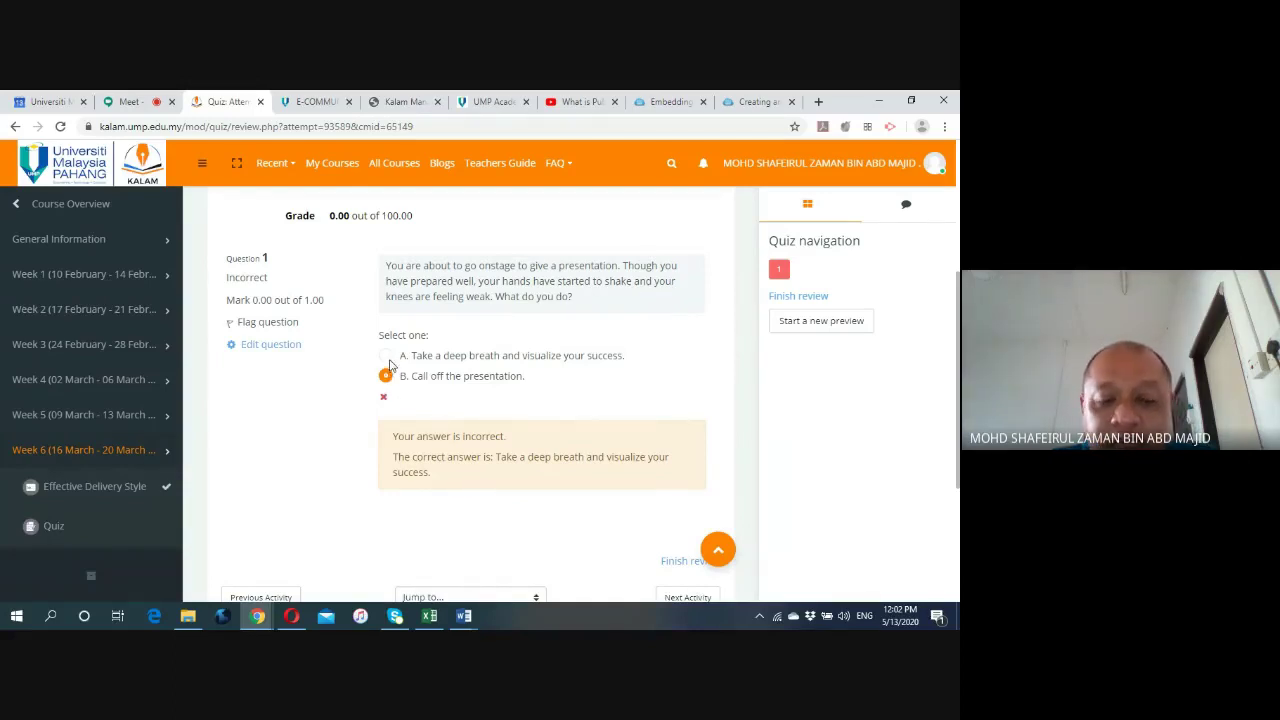
pyautogui.scroll(3, 340, 407)
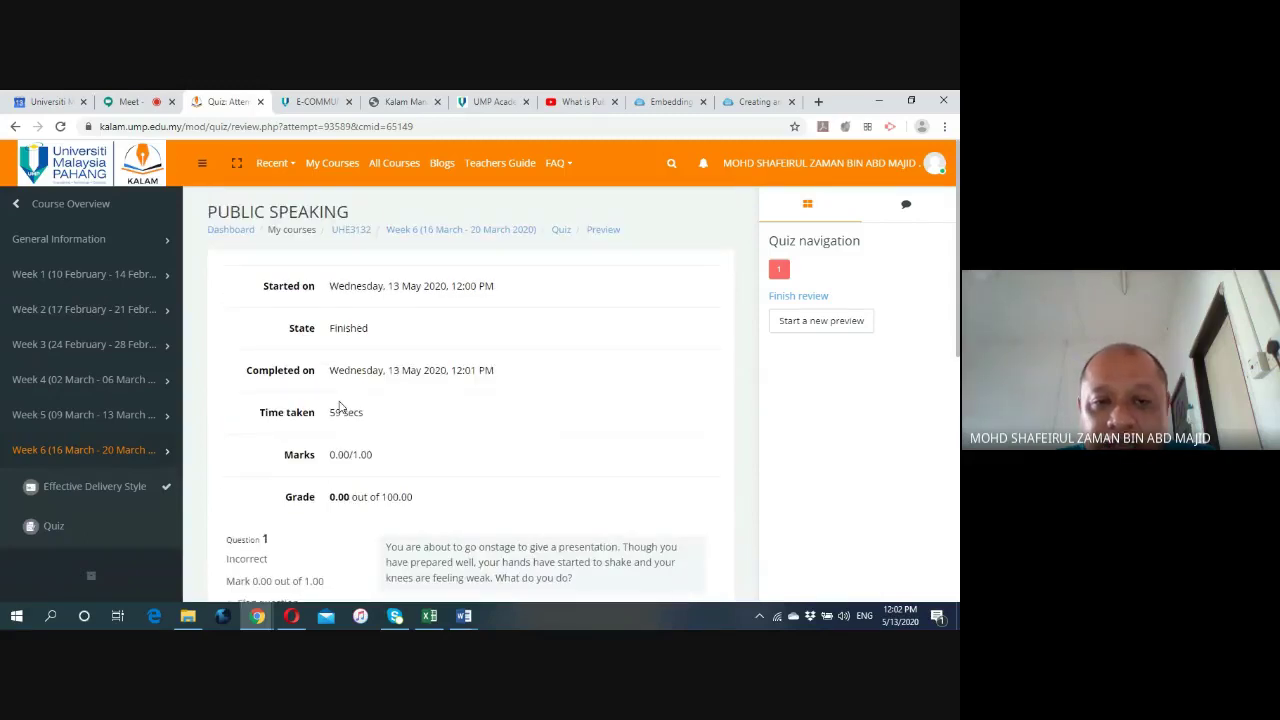
pyautogui.click(460, 237)
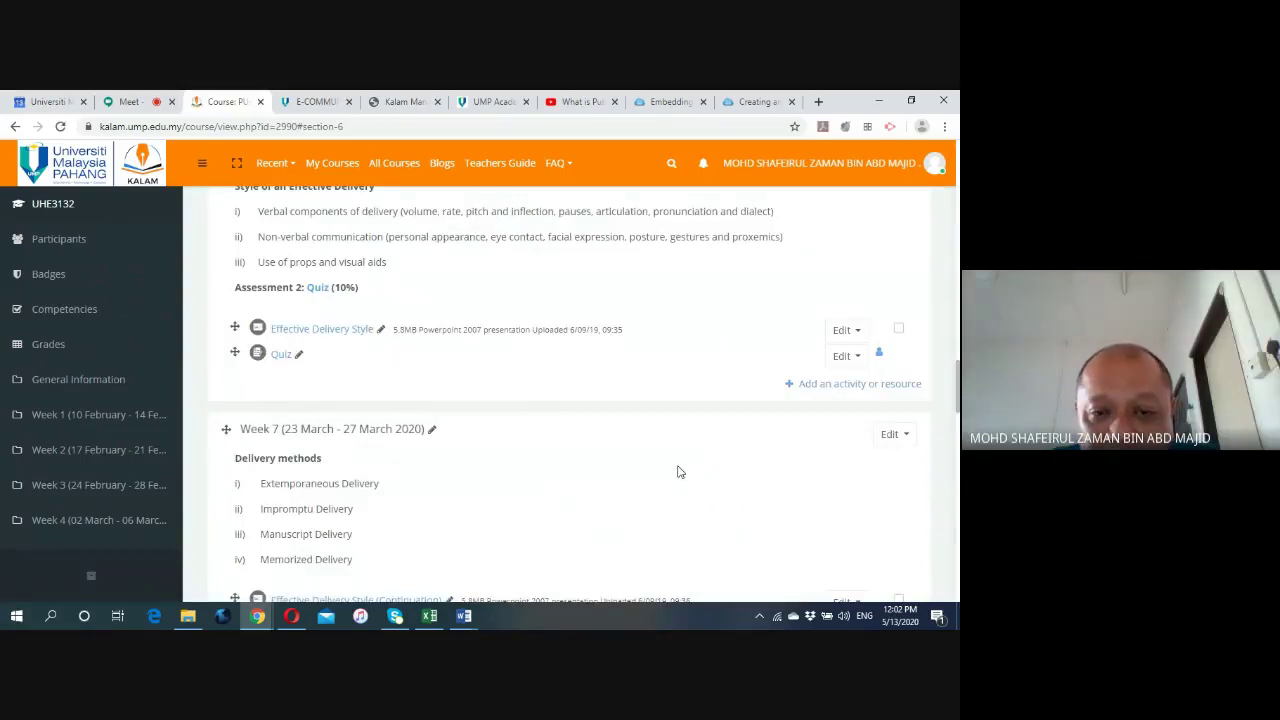
# Open the Week 6 Quiz's Edit settings and save them unchanged with Save and display.
pyautogui.click(845, 358)
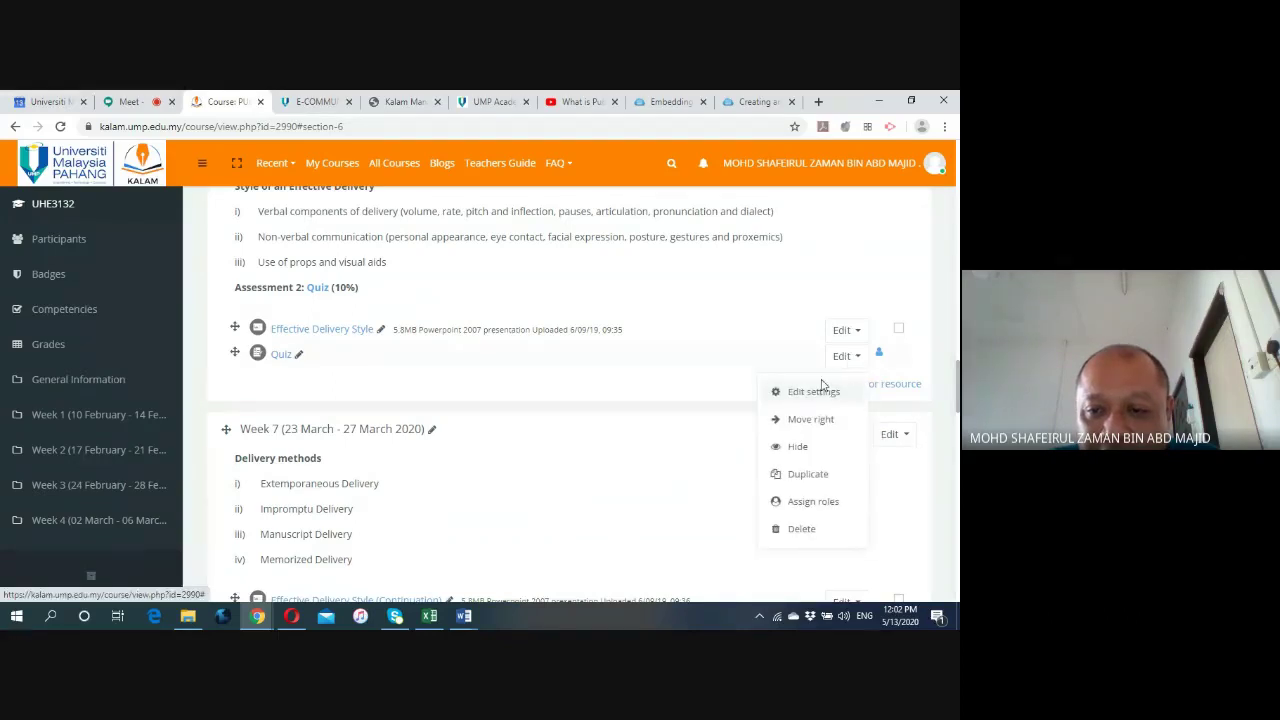
pyautogui.click(808, 393)
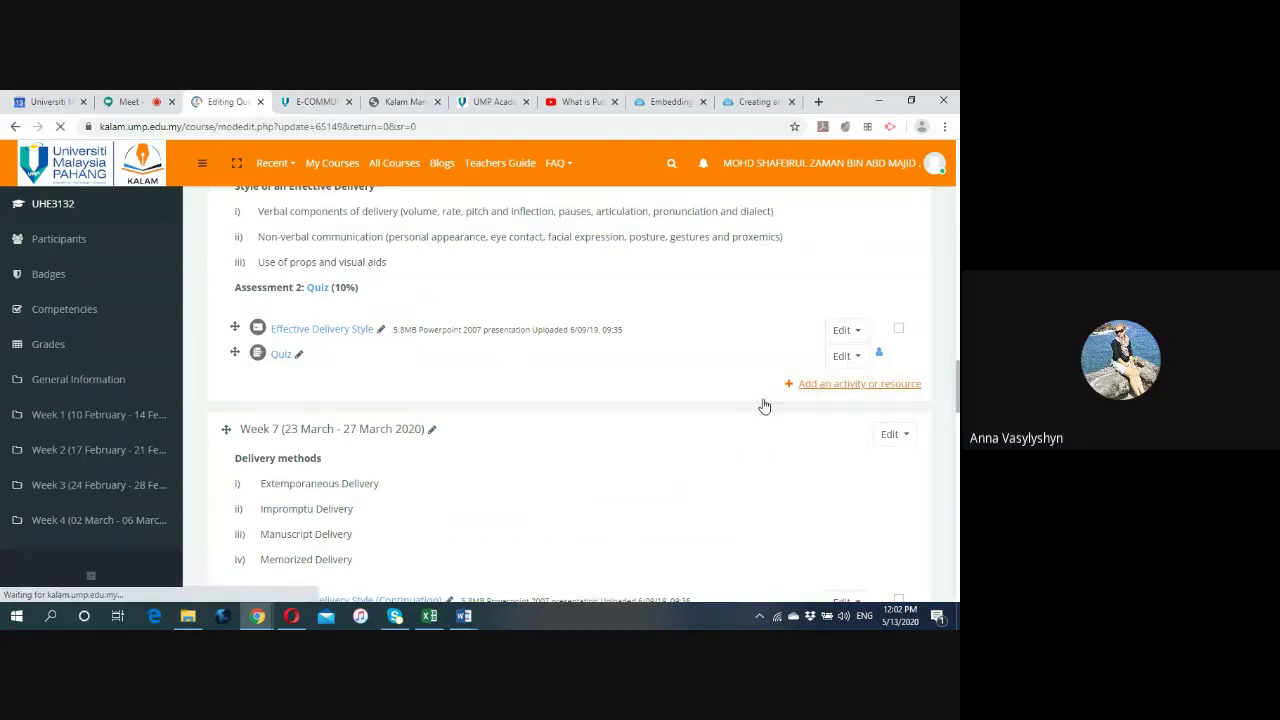
pyautogui.scroll(-8, 358, 434)
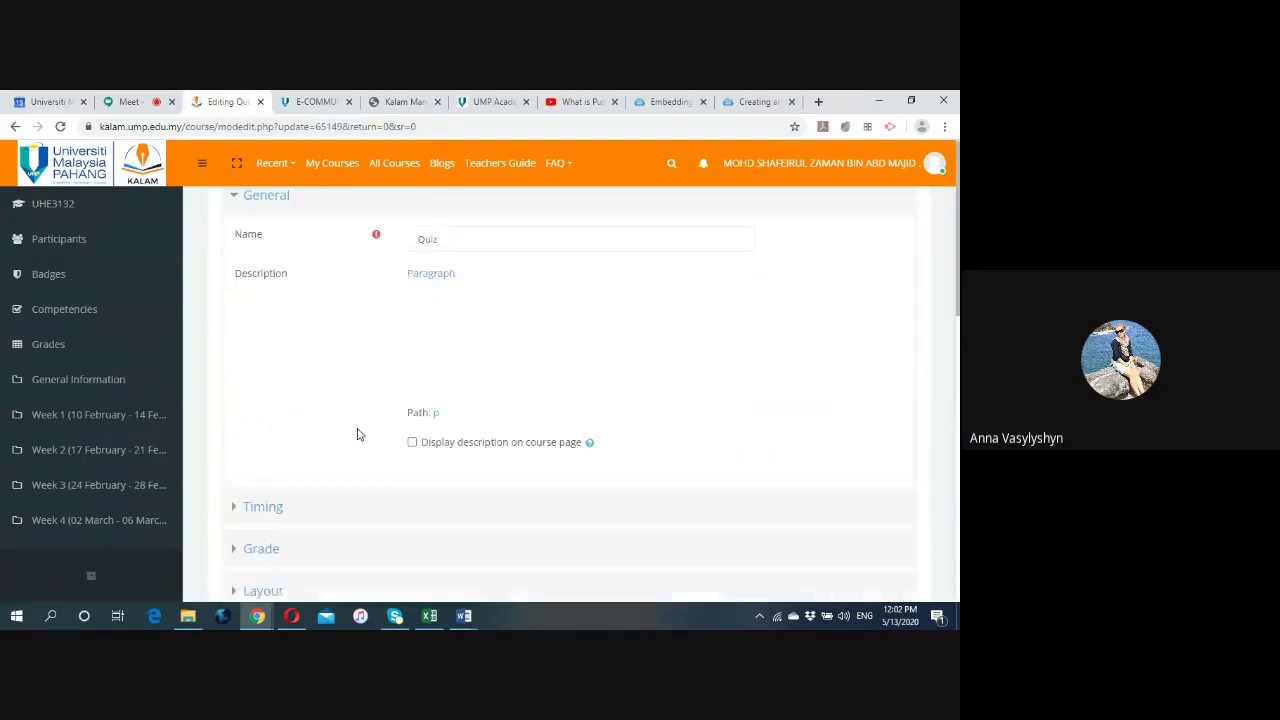
pyautogui.scroll(-3, 358, 434)
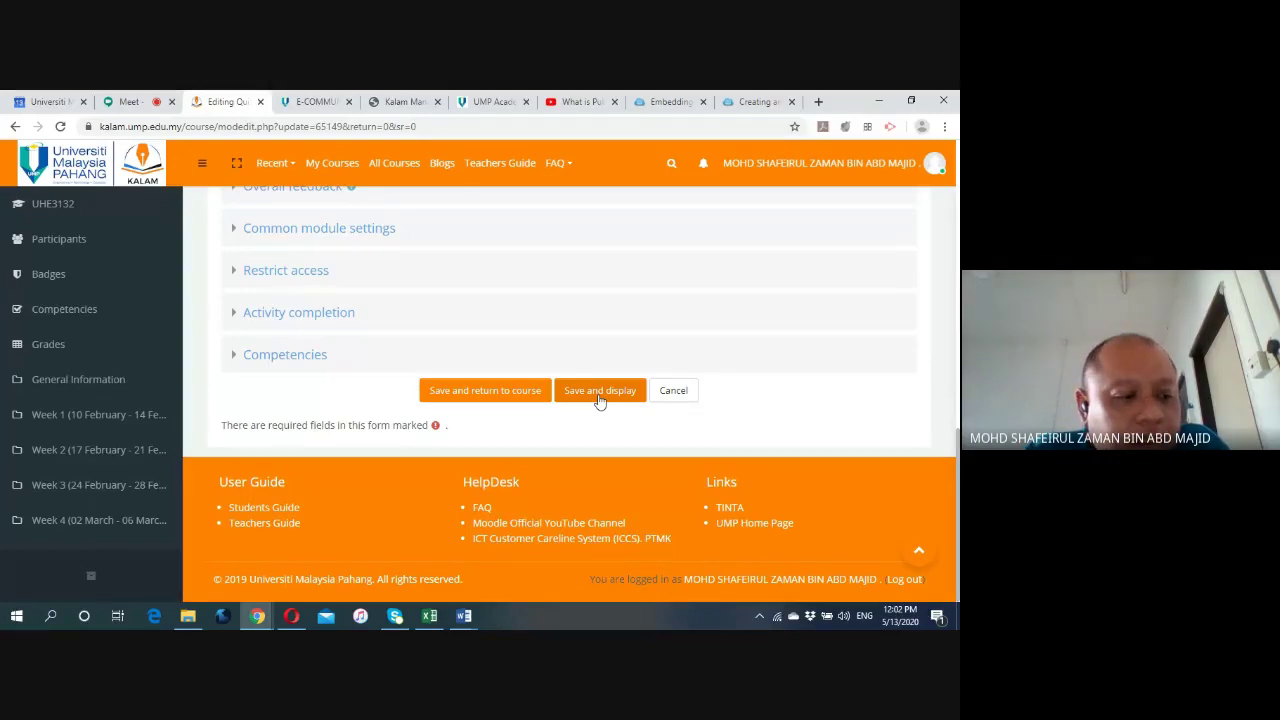
pyautogui.click(599, 394)
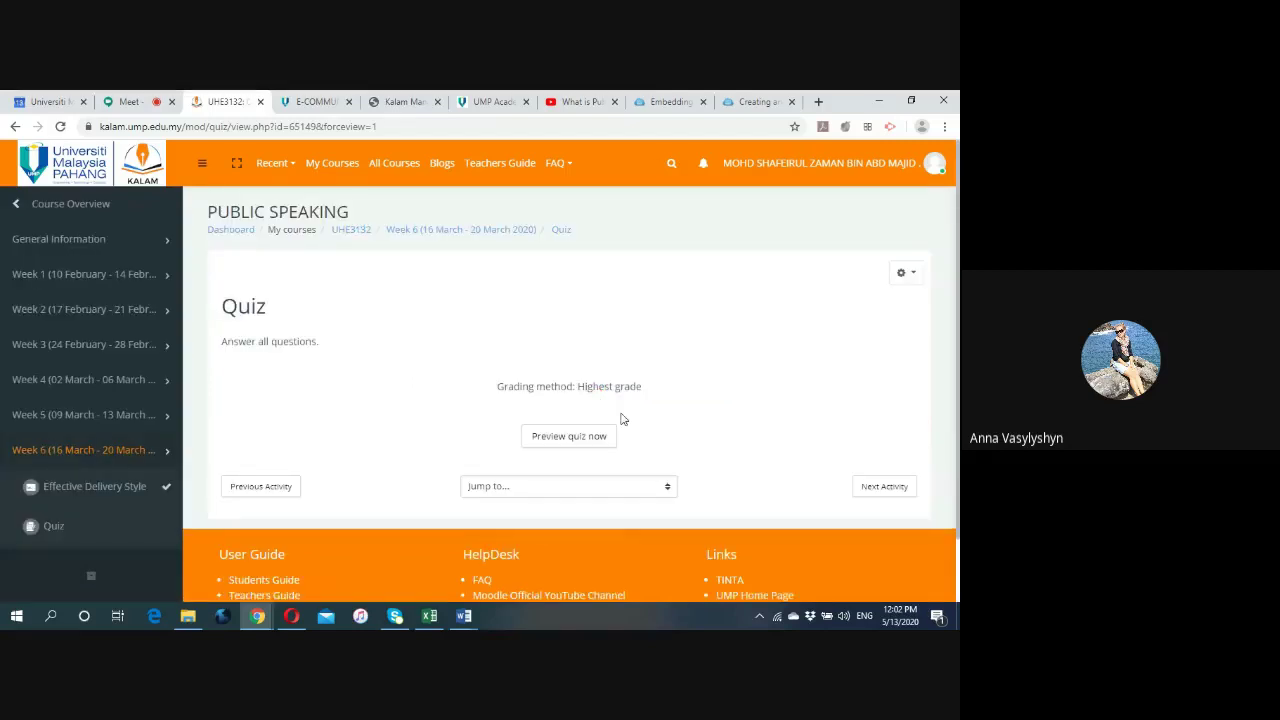
# Preview the Week 6 quiz and open its question for editing.
pyautogui.click(585, 438)
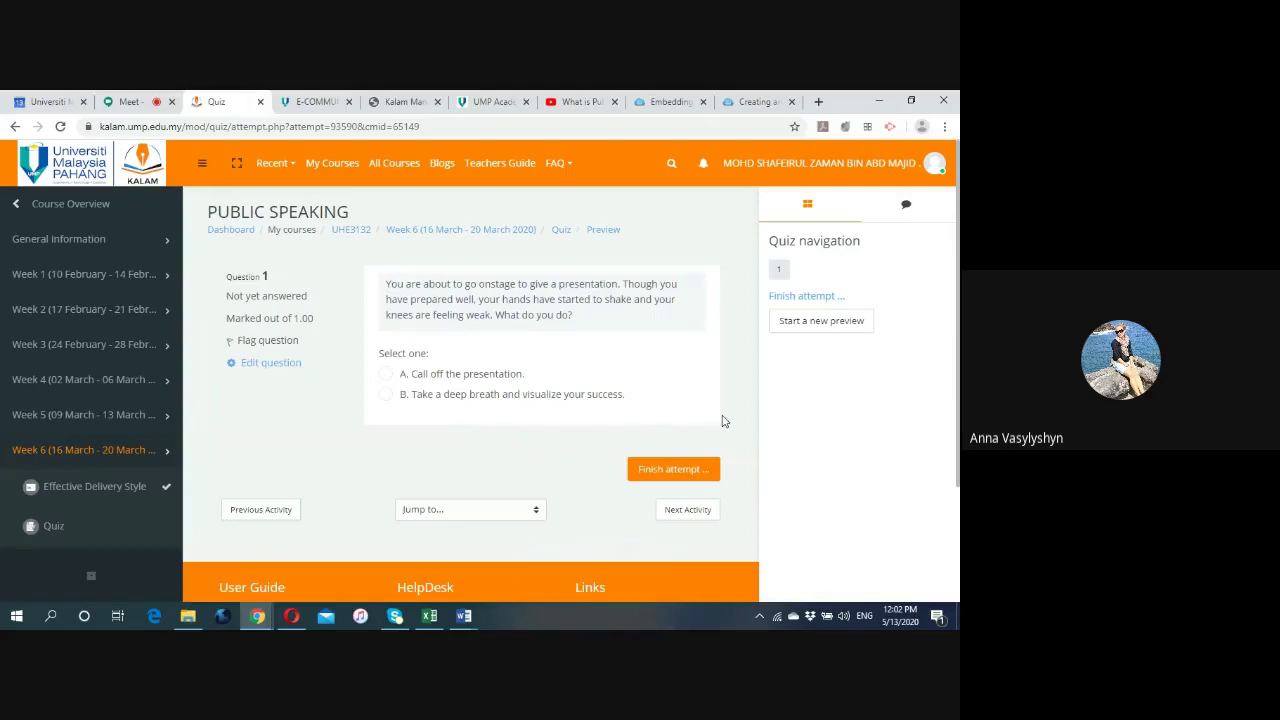
pyautogui.scroll(-3, 724, 421)
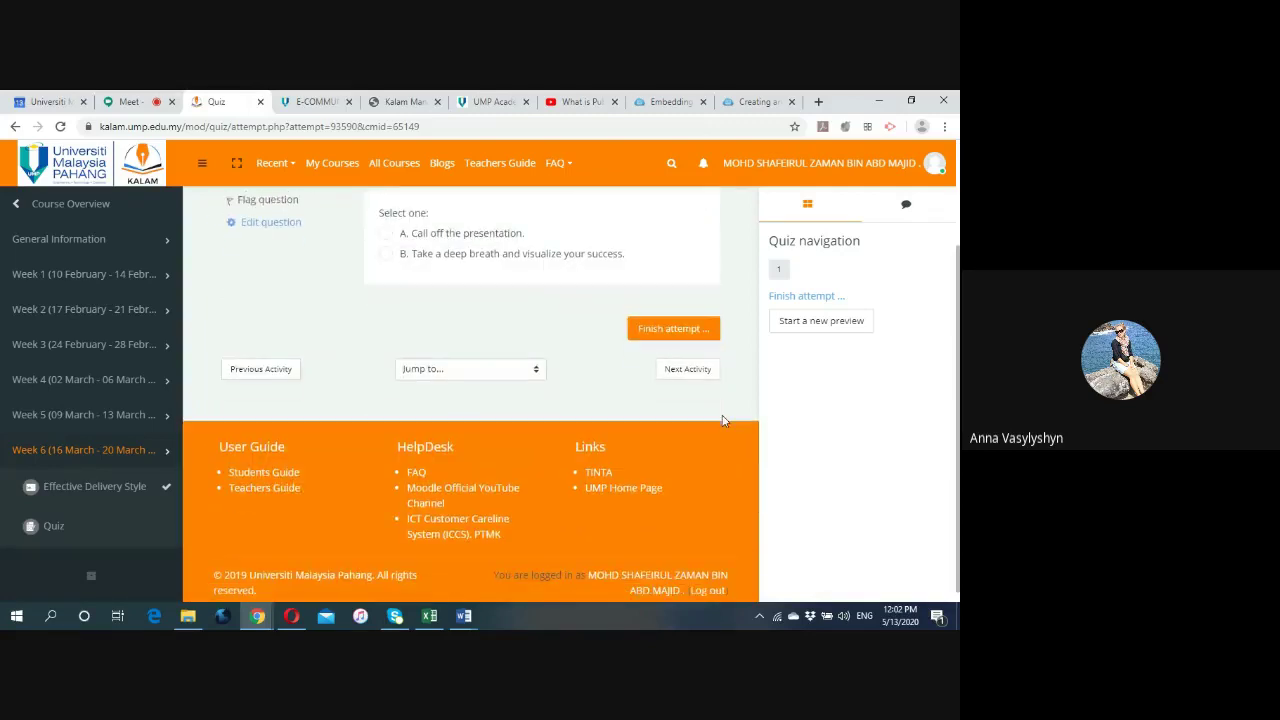
pyautogui.scroll(3, 724, 421)
pyautogui.click(262, 363)
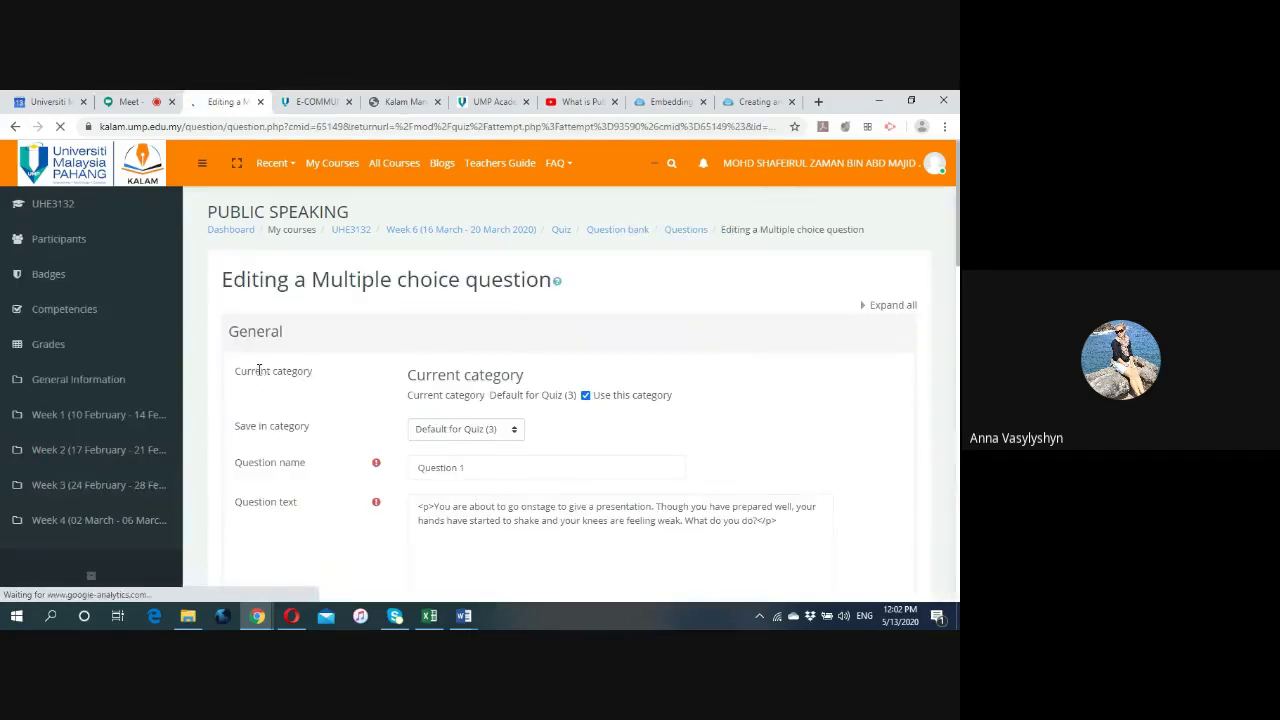
pyautogui.scroll(-4, 295, 390)
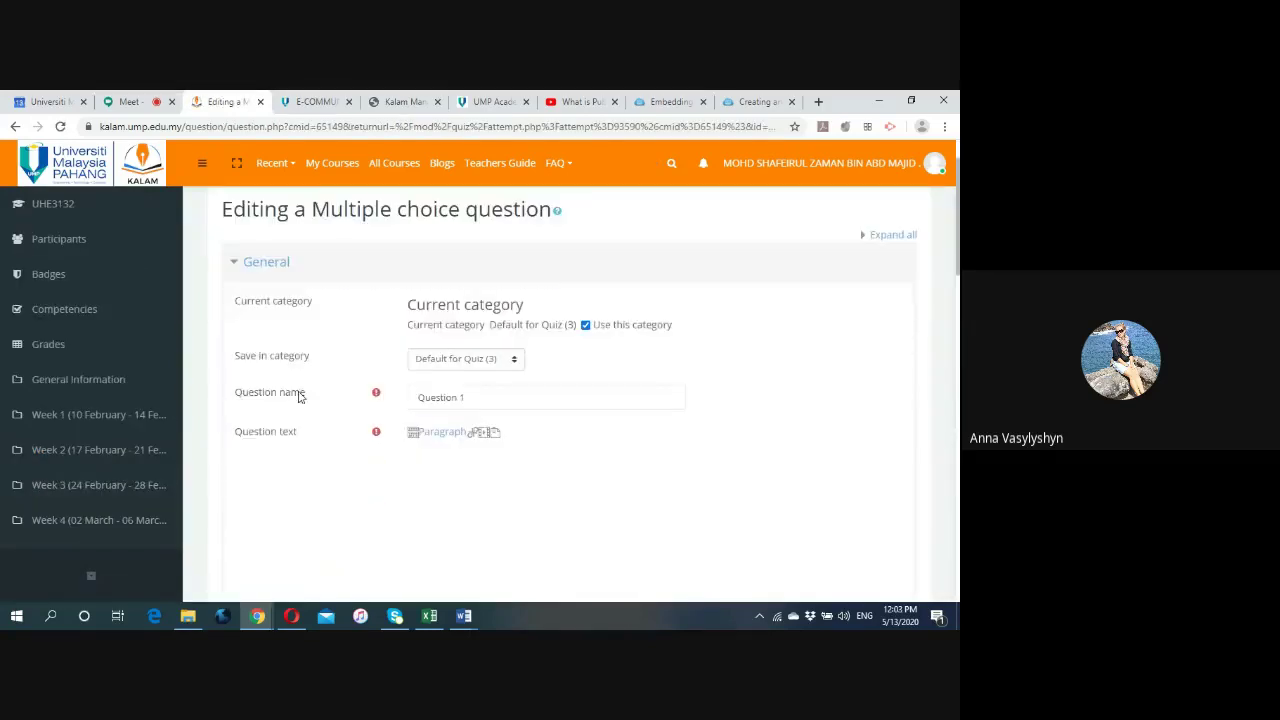
pyautogui.scroll(4, 305, 401)
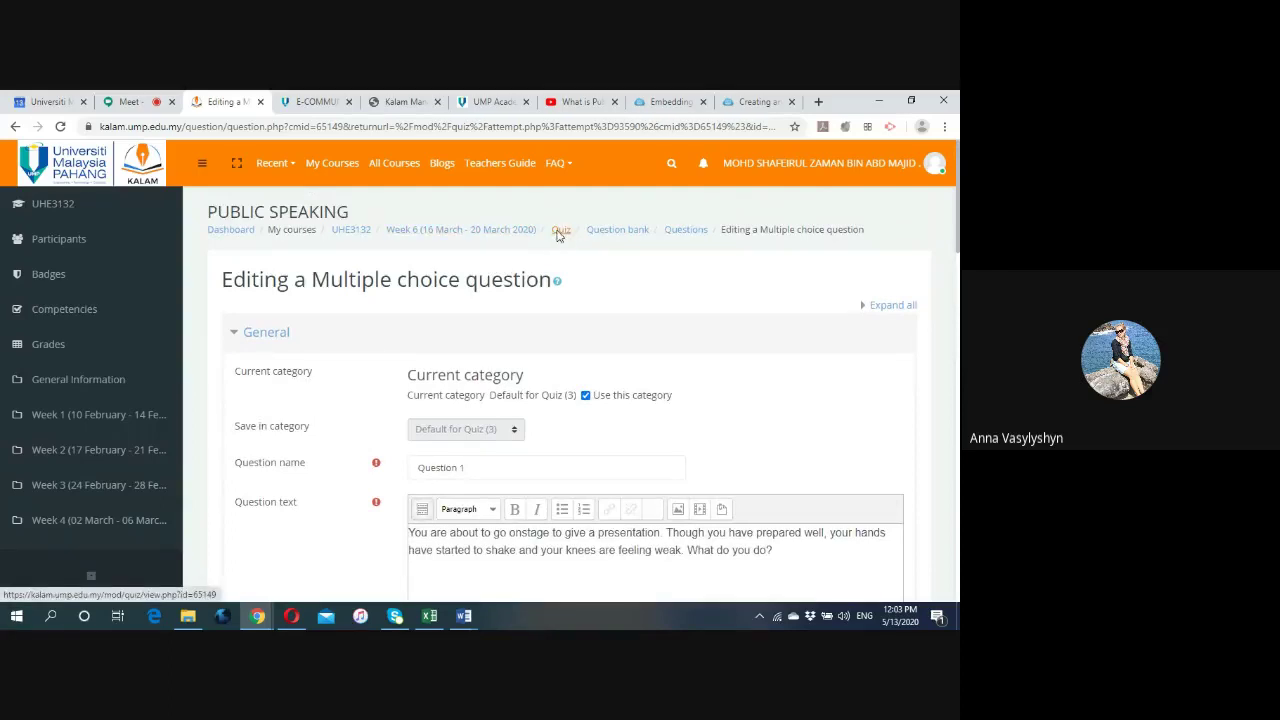
# Go back through the Quiz and Week 6 breadcrumbs to the Public Speaking course page.
pyautogui.click(558, 233)
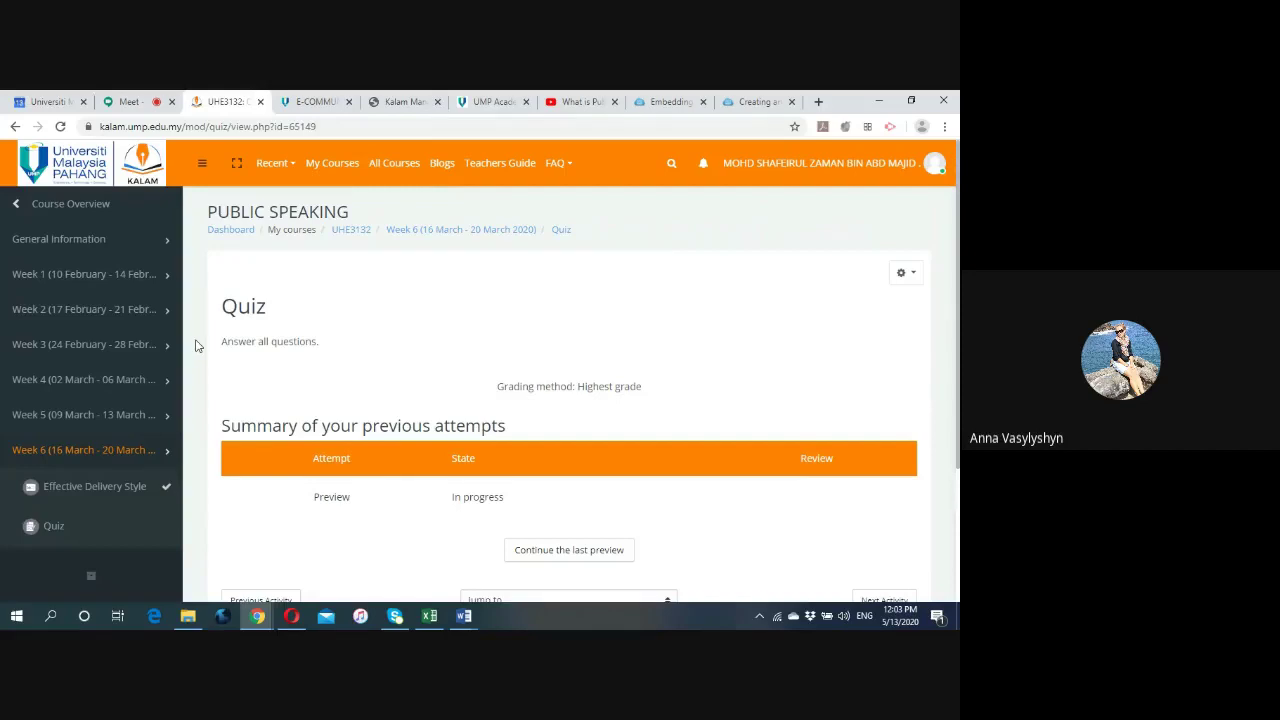
pyautogui.scroll(-1, 196, 345)
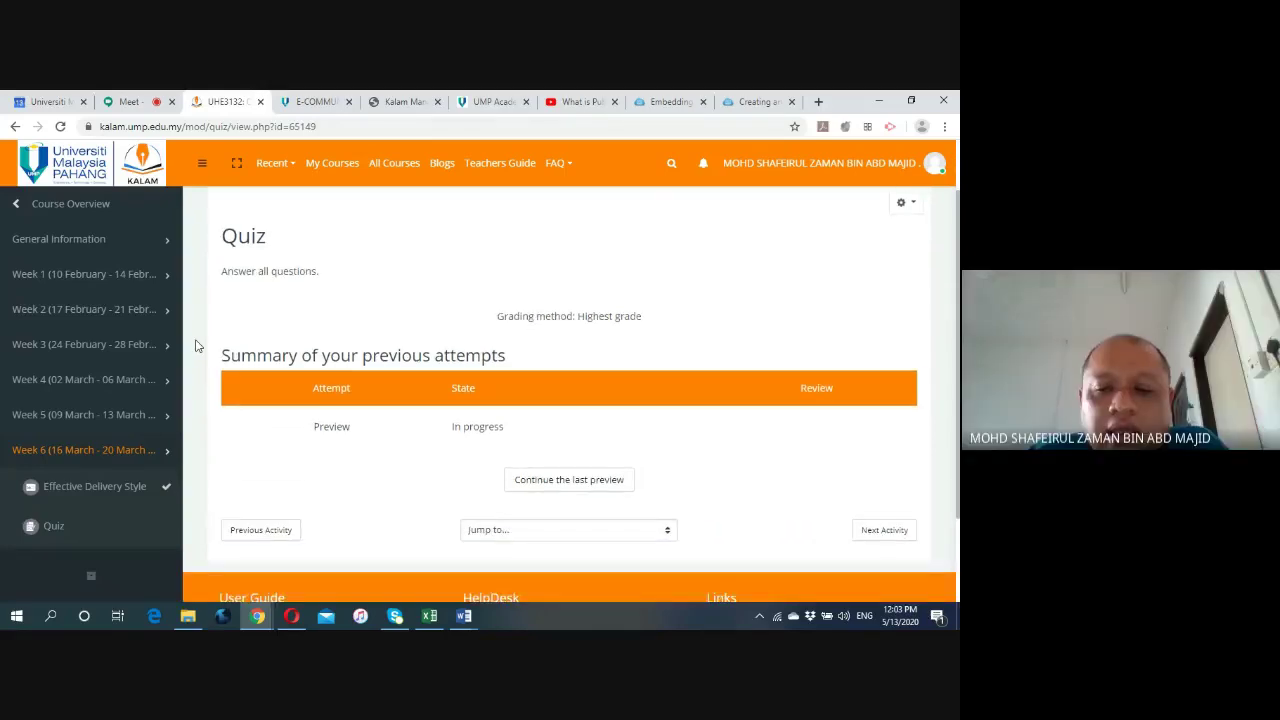
pyautogui.scroll(1, 308, 317)
pyautogui.click(443, 233)
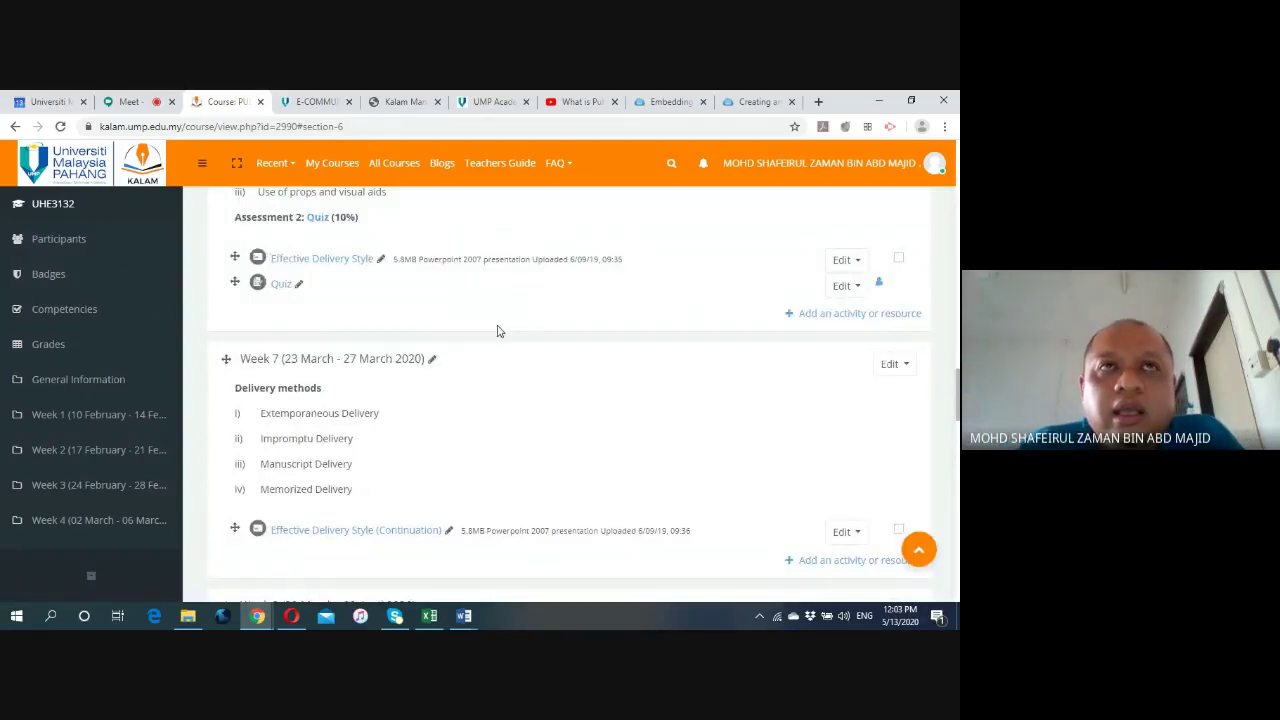
# Open the 'Add an activity or resource' chooser under Week 6, listing Assignment and Attendance.
pyautogui.scroll(3, 498, 330)
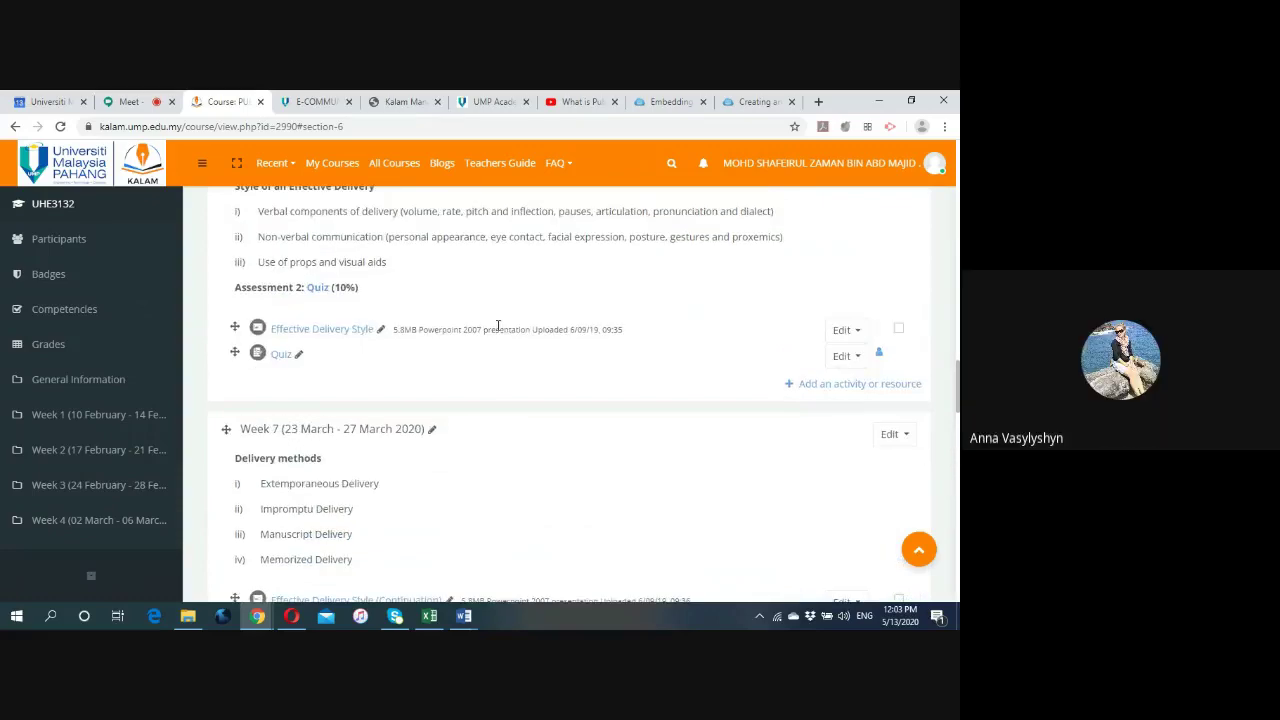
pyautogui.scroll(-1, 498, 328)
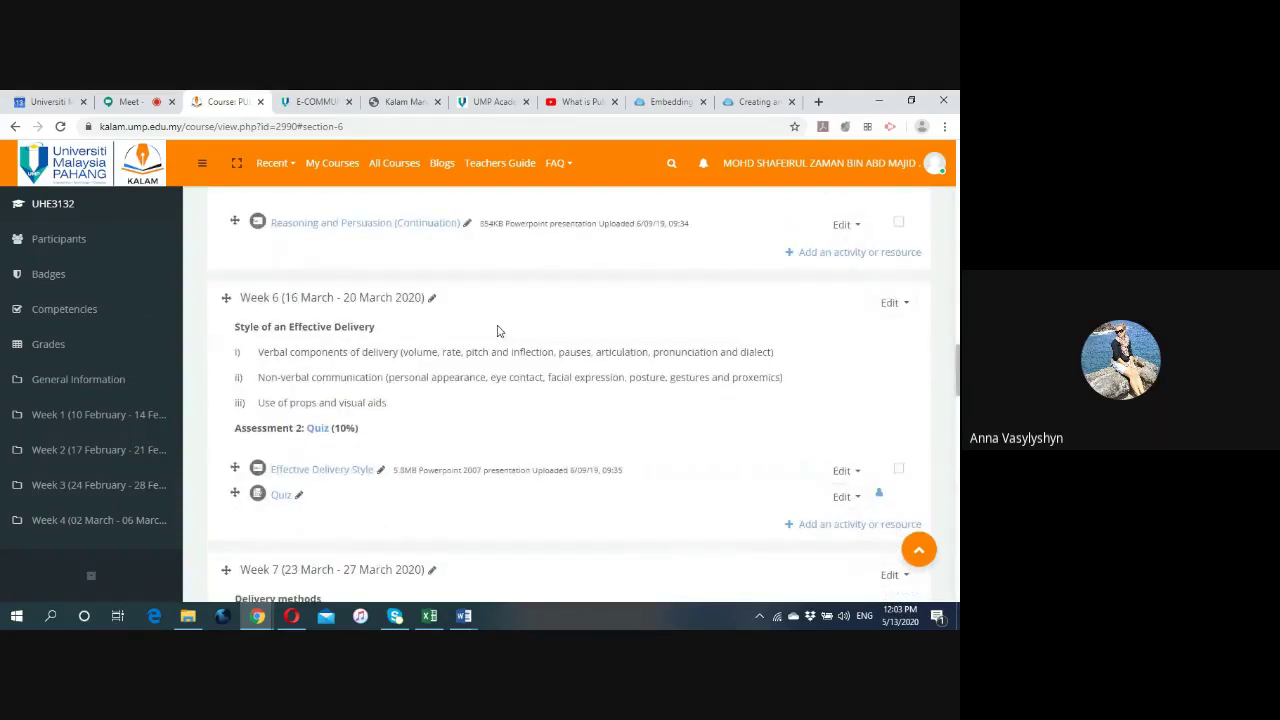
pyautogui.scroll(-2, 498, 330)
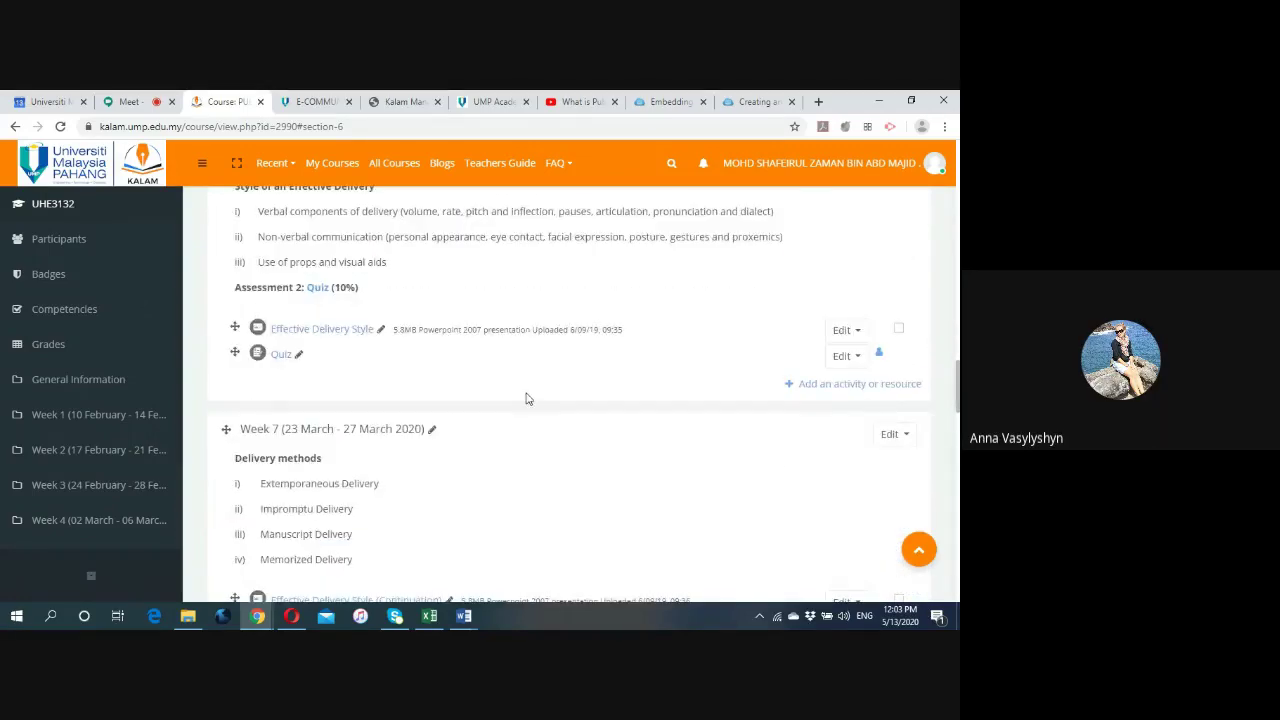
pyautogui.scroll(-1, 527, 400)
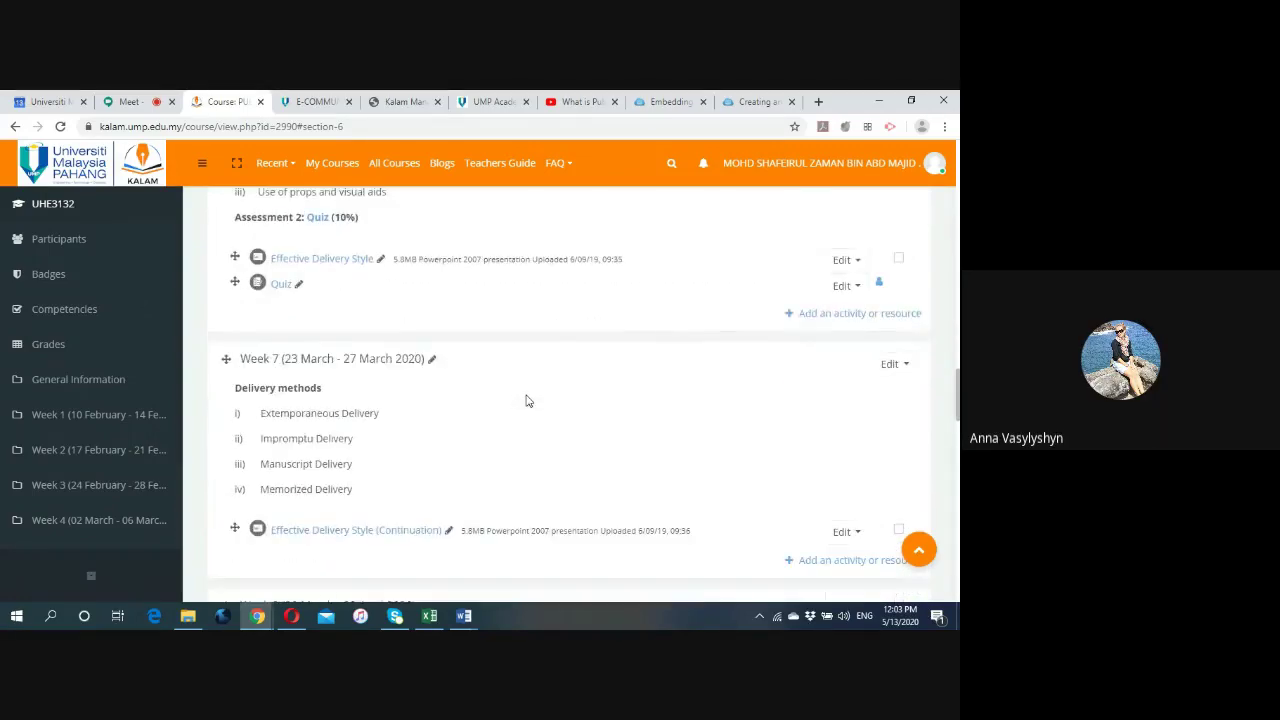
pyautogui.click(821, 314)
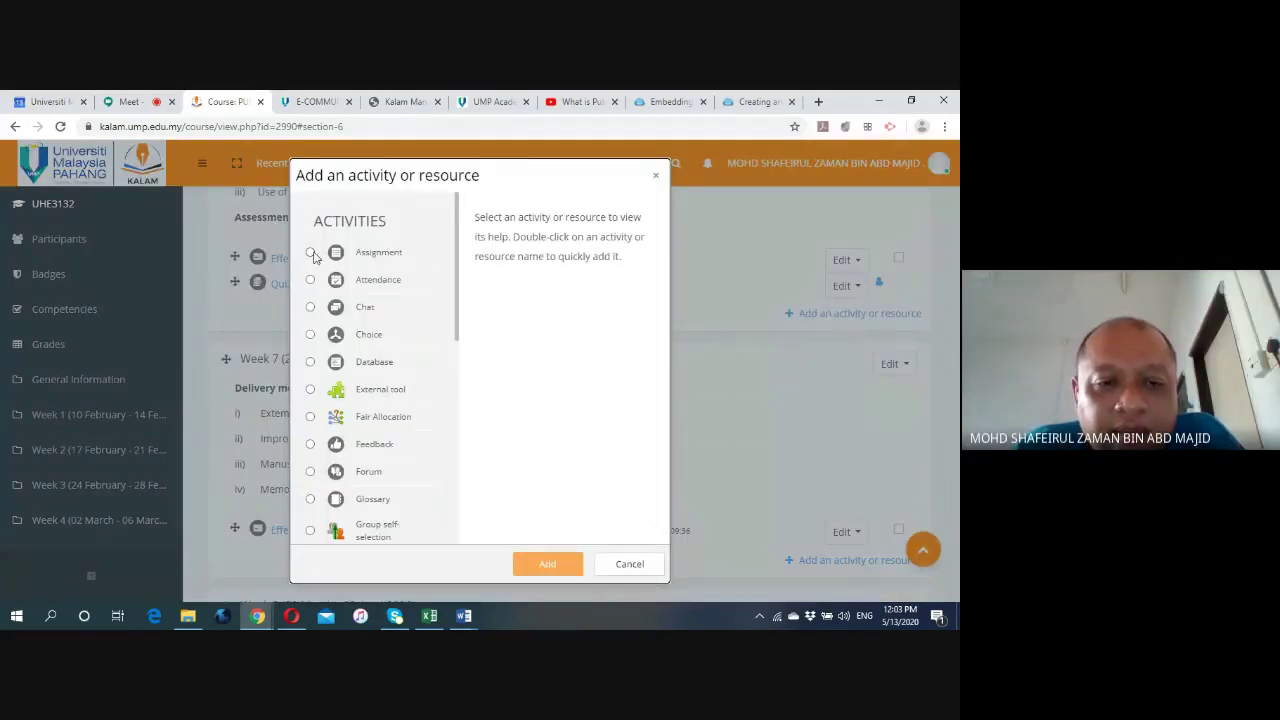
pyautogui.click(310, 253)
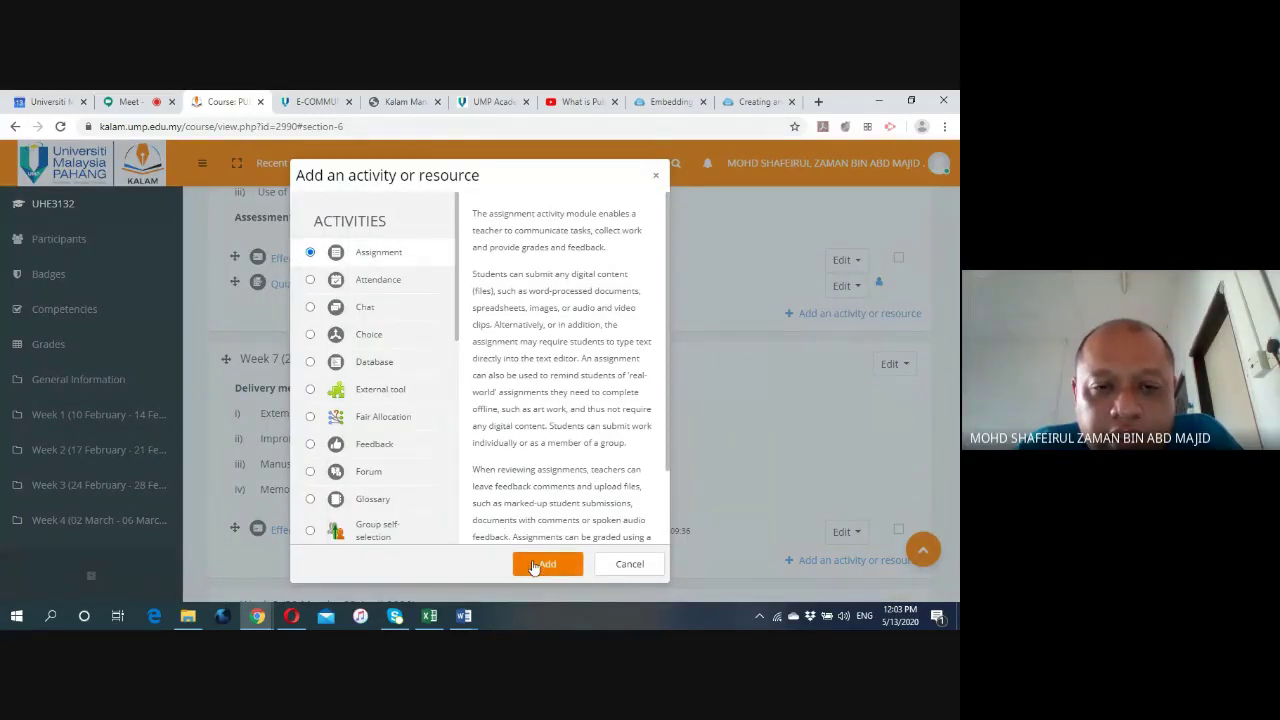
pyautogui.click(535, 564)
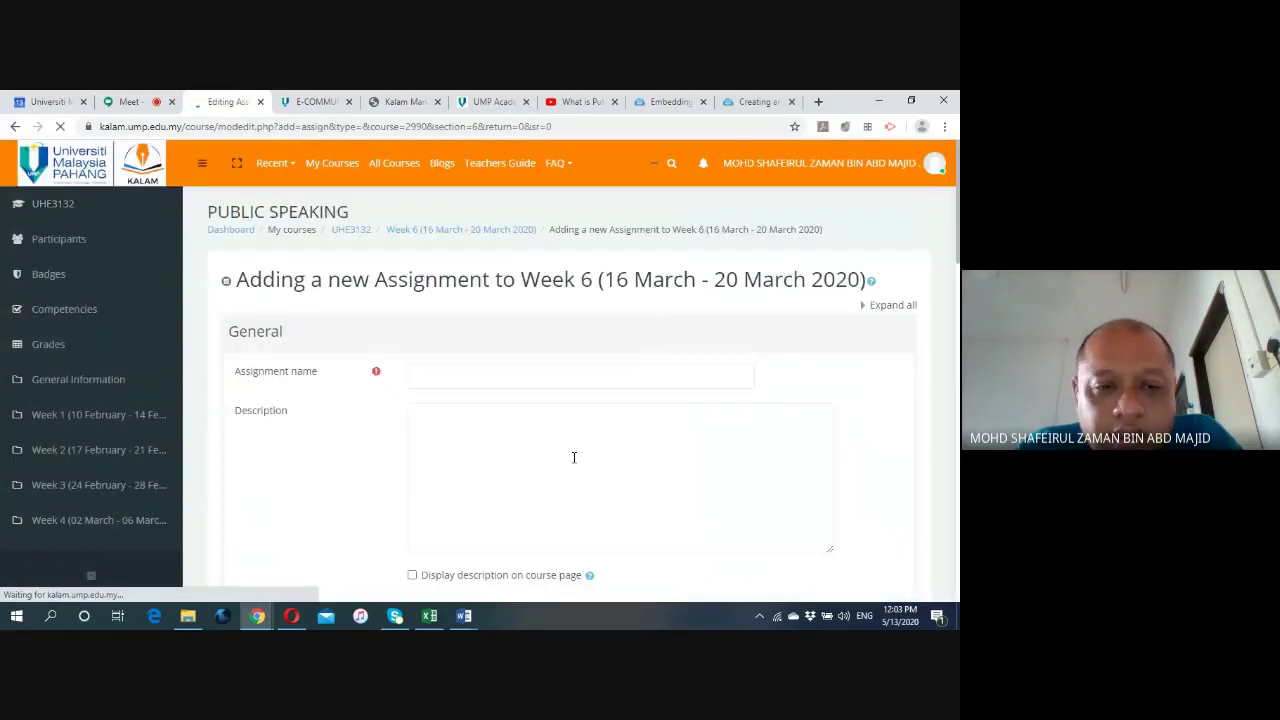
pyautogui.scroll(-1, 533, 406)
pyautogui.click(436, 306)
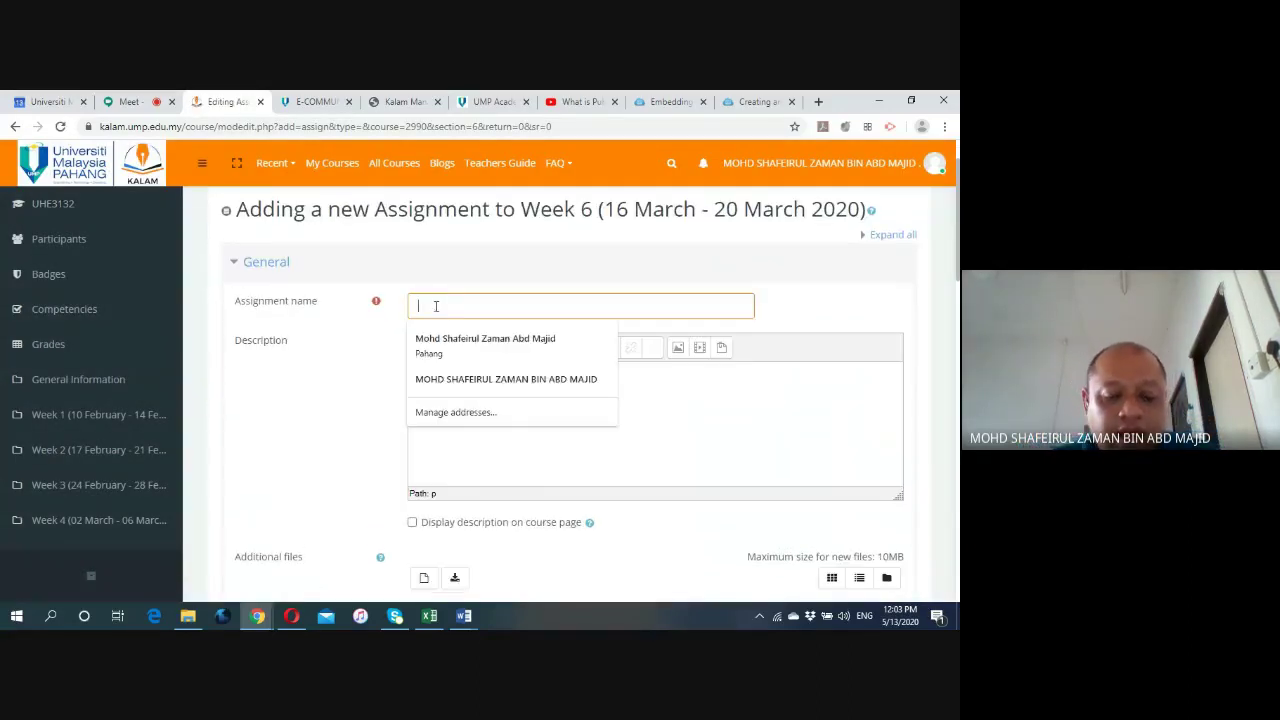
pyautogui.write('Speaking')
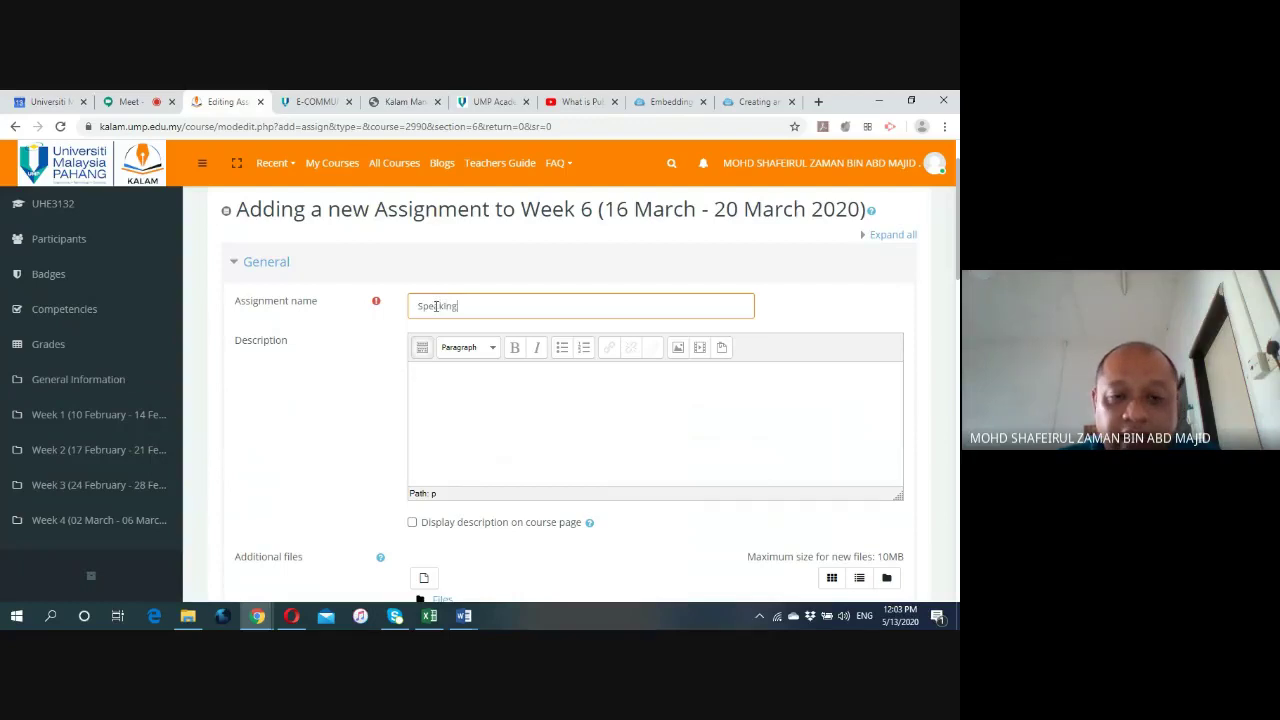
pyautogui.click(410, 386)
pyautogui.scroll(-2, 309, 402)
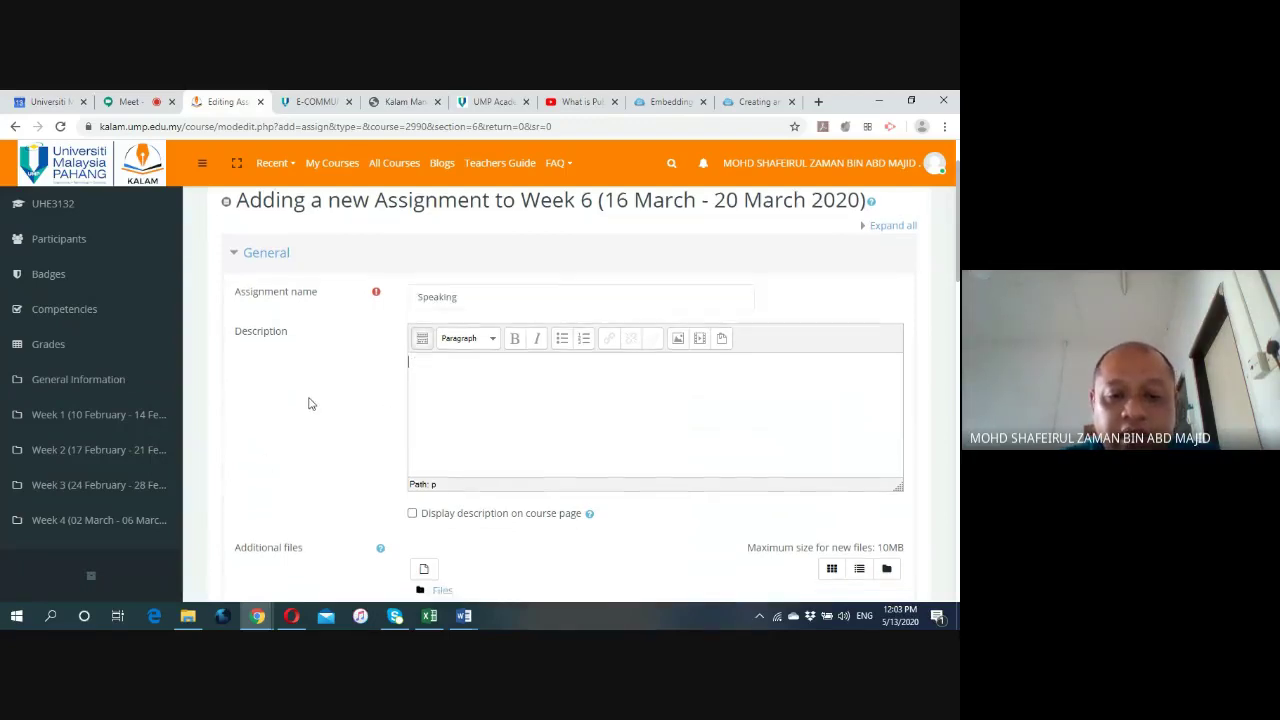
pyautogui.scroll(-1, 309, 401)
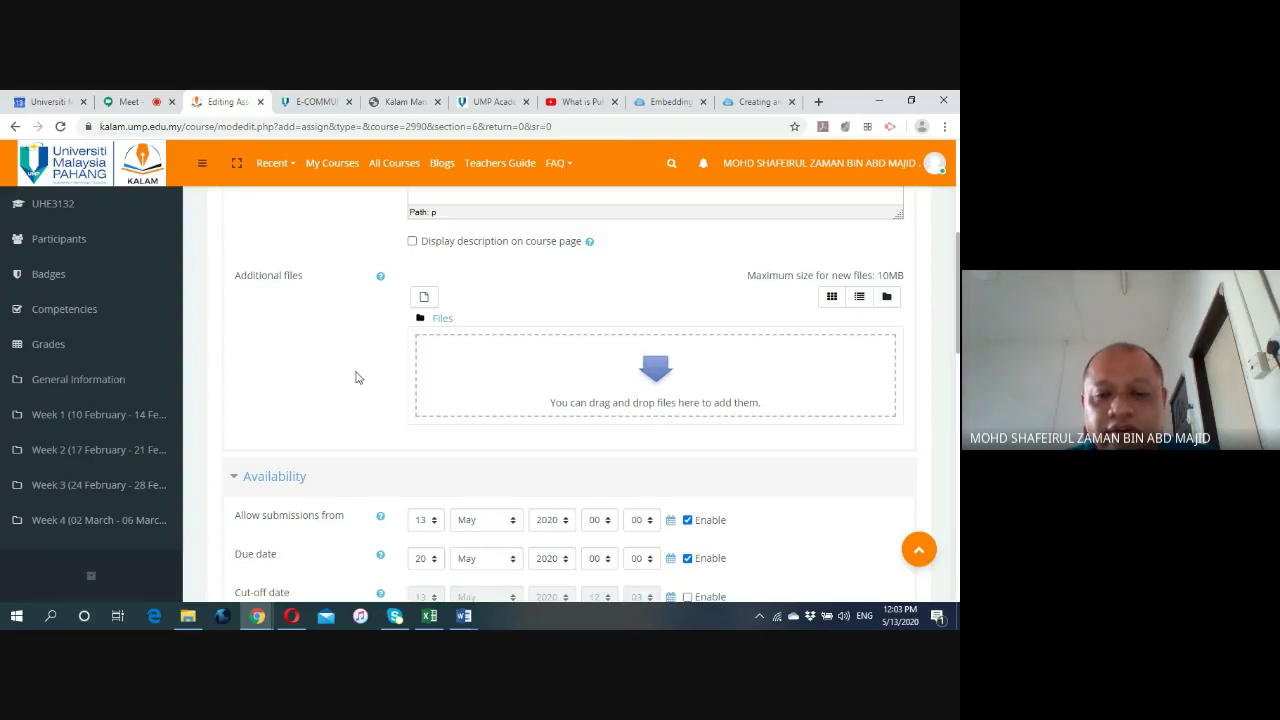
pyautogui.scroll(-2, 295, 348)
pyautogui.scroll(-3, 298, 352)
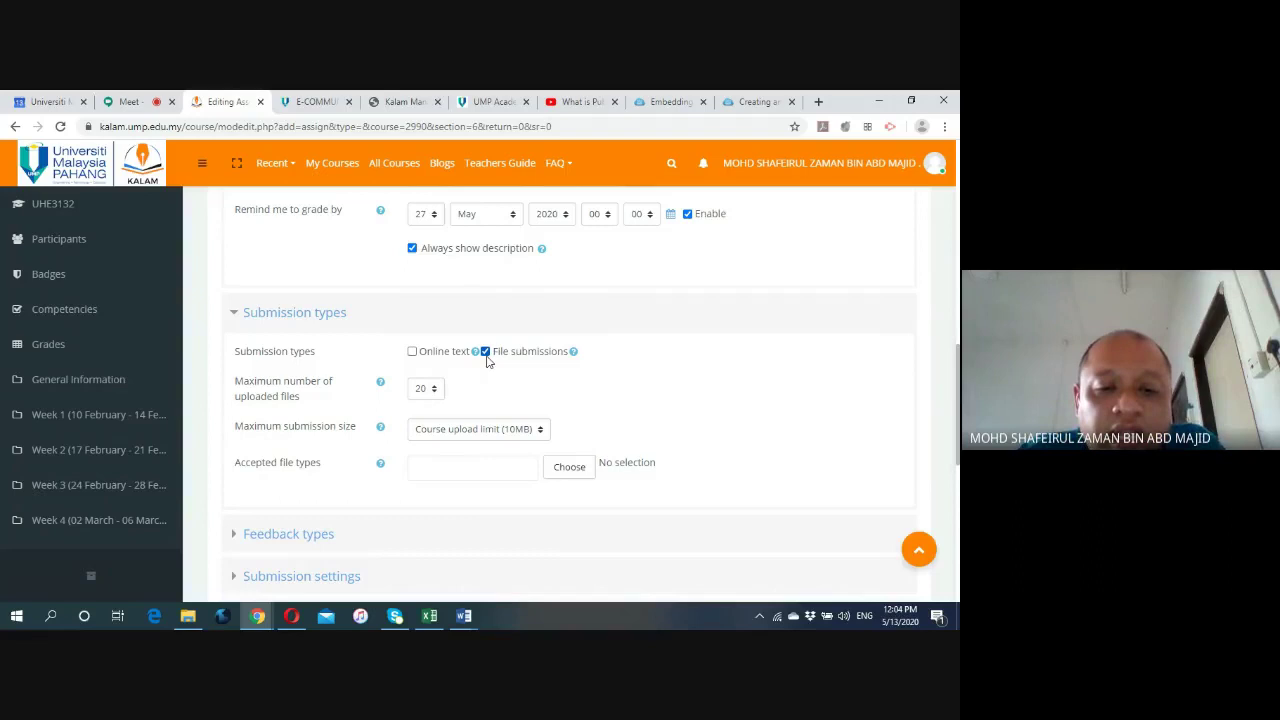
pyautogui.scroll(-1, 489, 375)
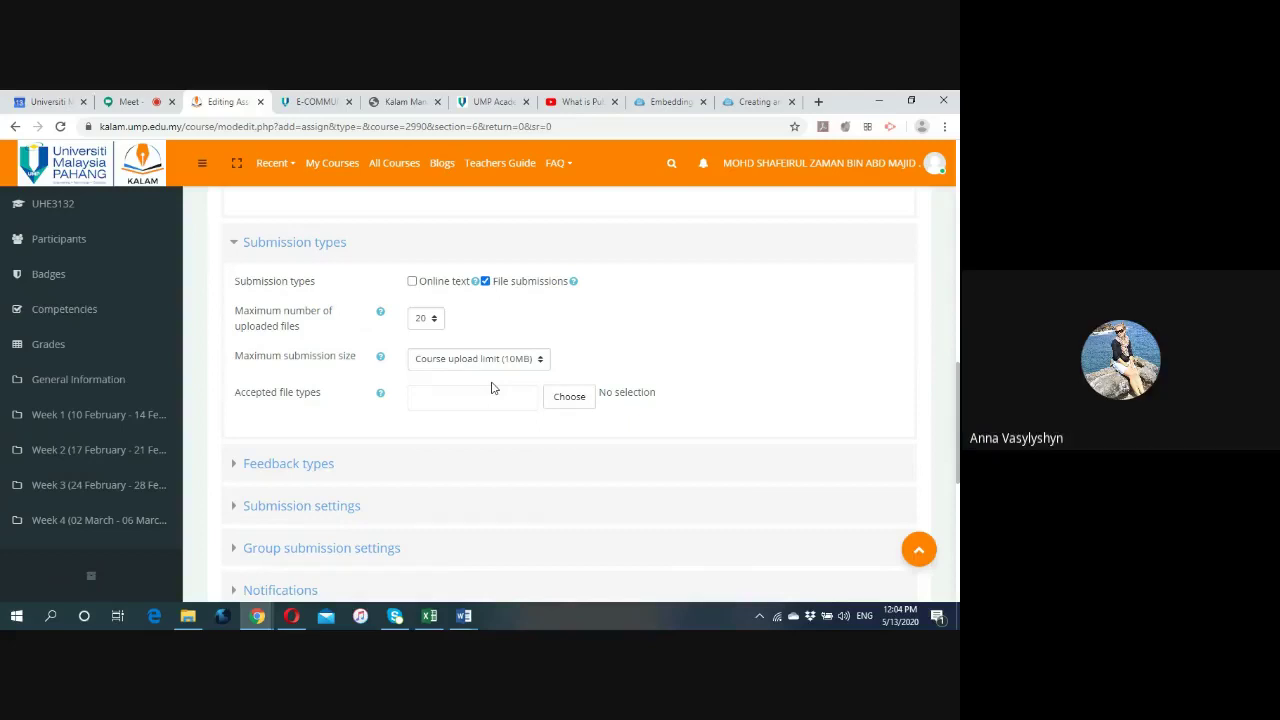
pyautogui.scroll(-1, 492, 389)
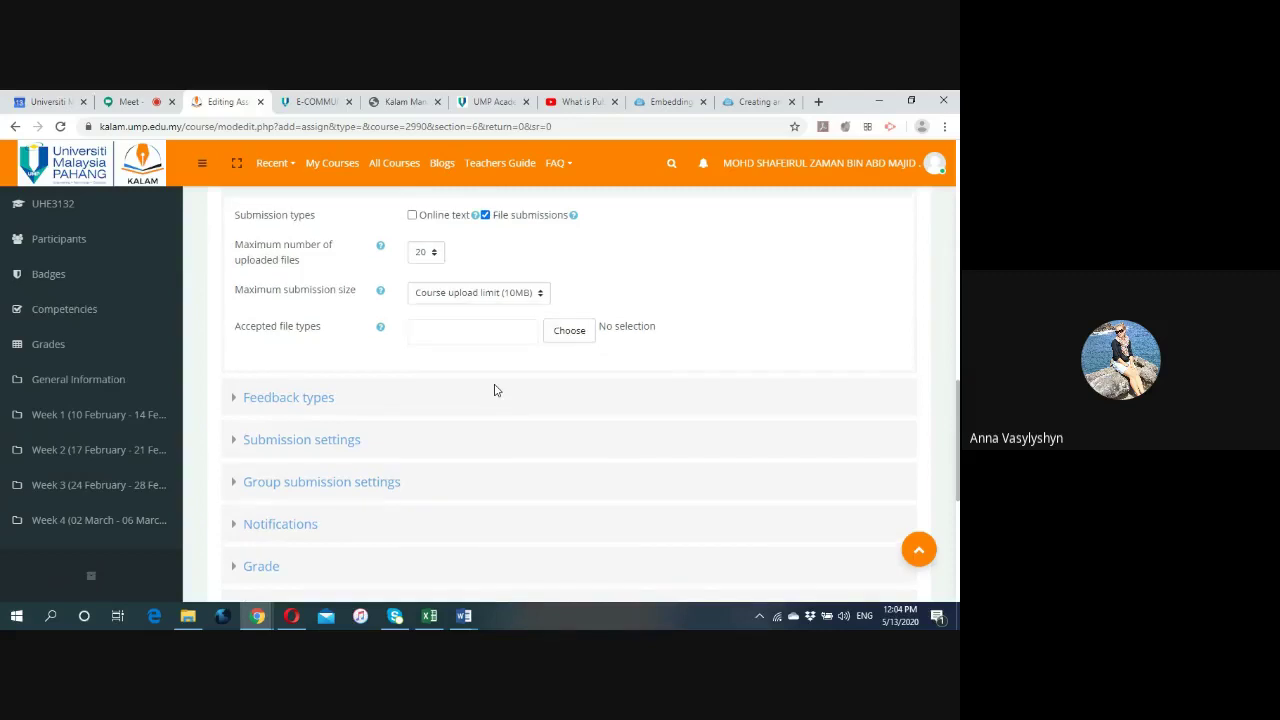
pyautogui.scroll(1, 494, 390)
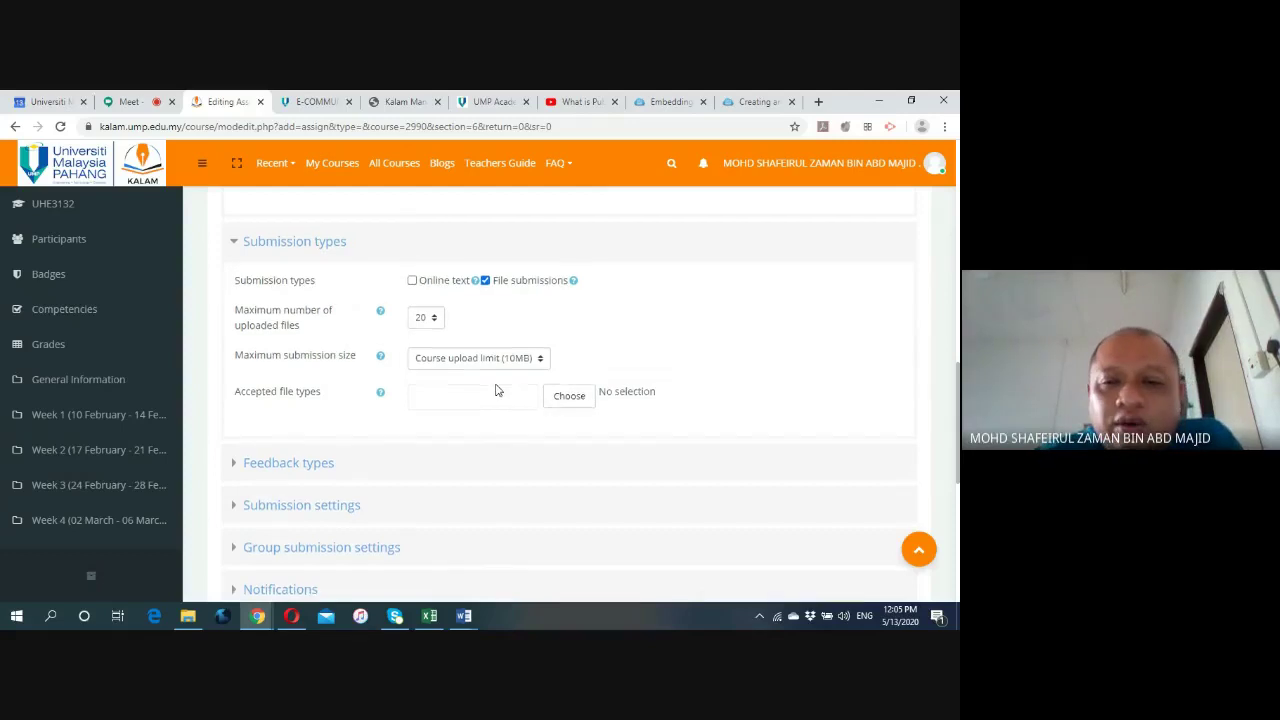
pyautogui.scroll(-3, 511, 384)
pyautogui.scroll(-3, 511, 385)
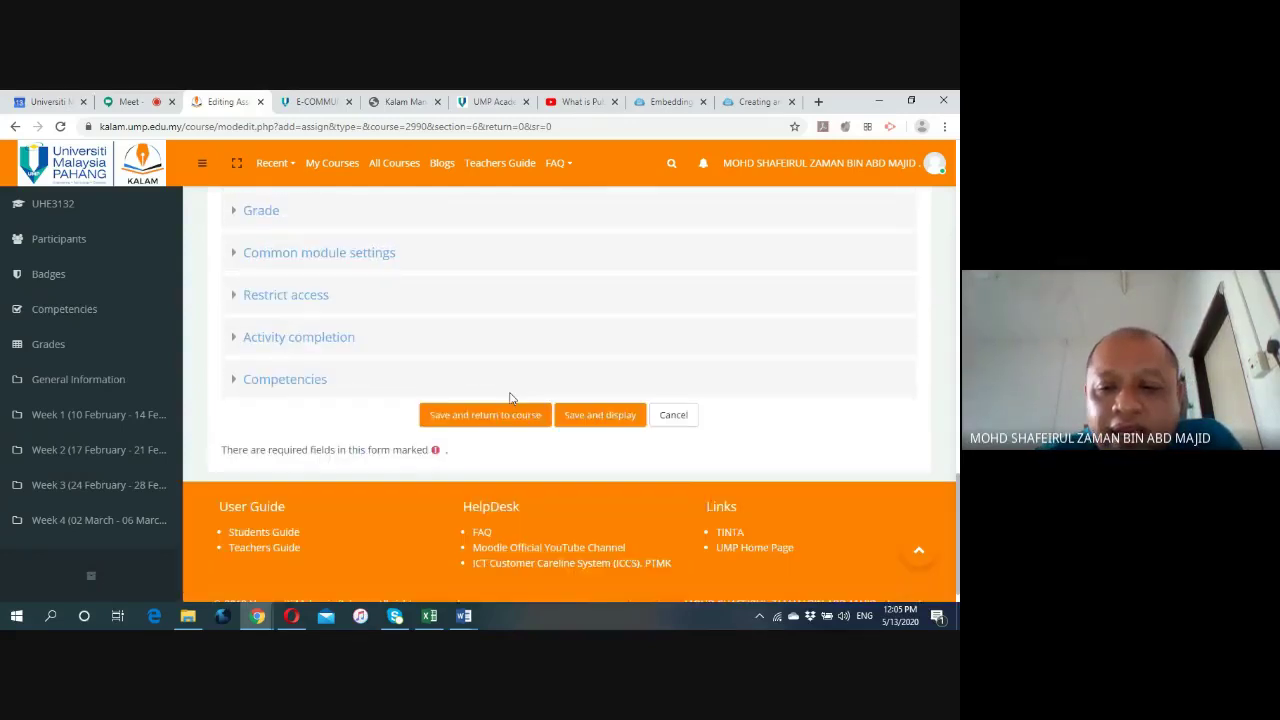
# Save and display the Speaking assignment (28 participants, due 20 May 2020), then return to Week 6.
pyautogui.click(610, 395)
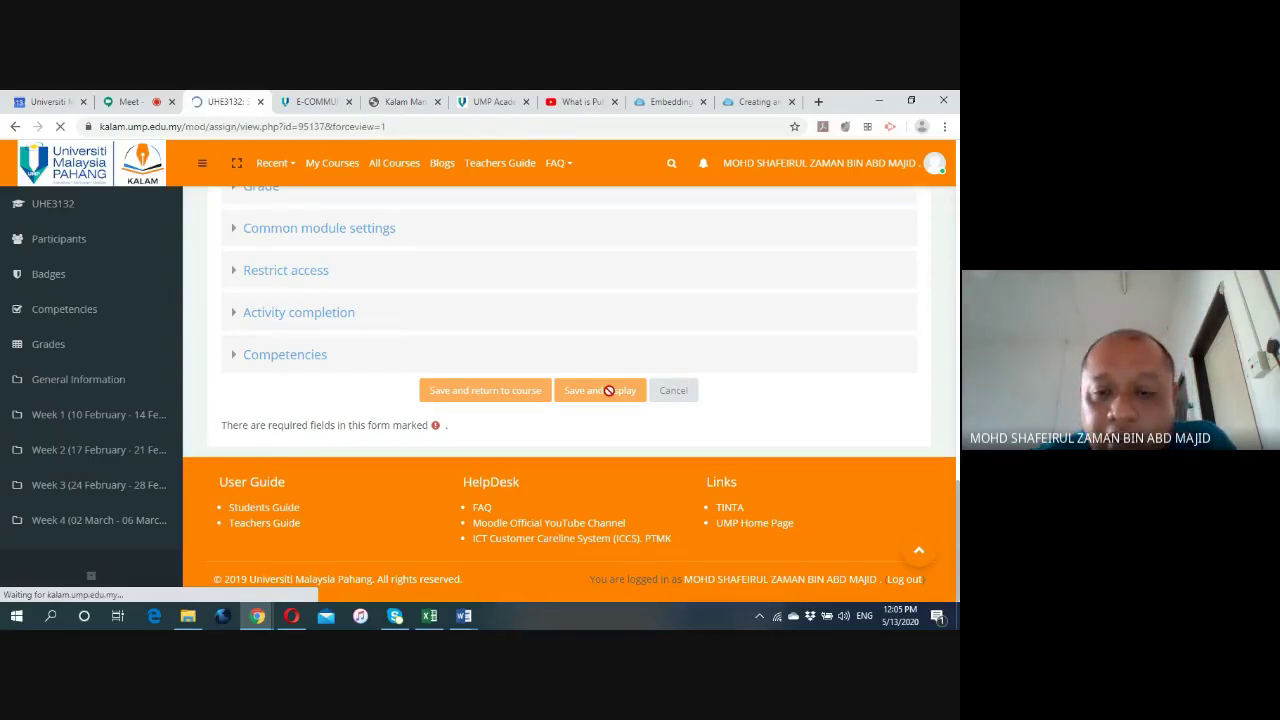
pyautogui.scroll(-2, 609, 390)
pyautogui.scroll(-1, 609, 390)
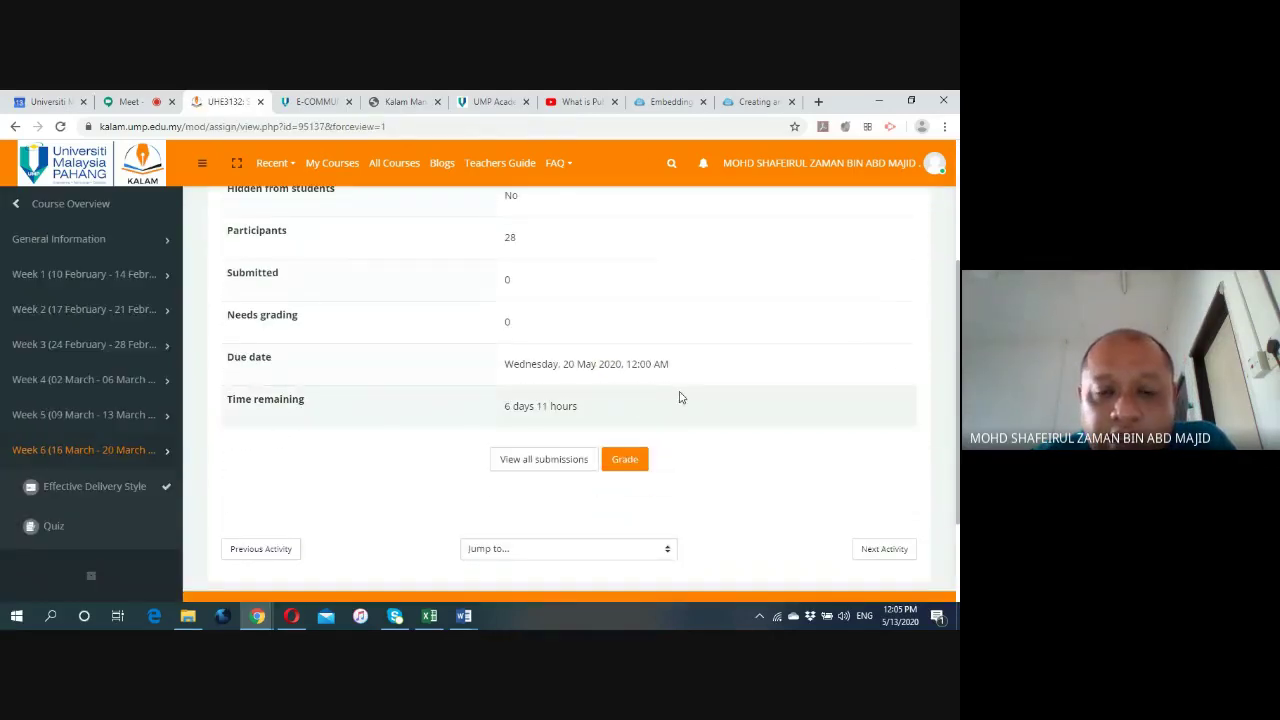
pyautogui.scroll(3, 679, 398)
pyautogui.click(474, 232)
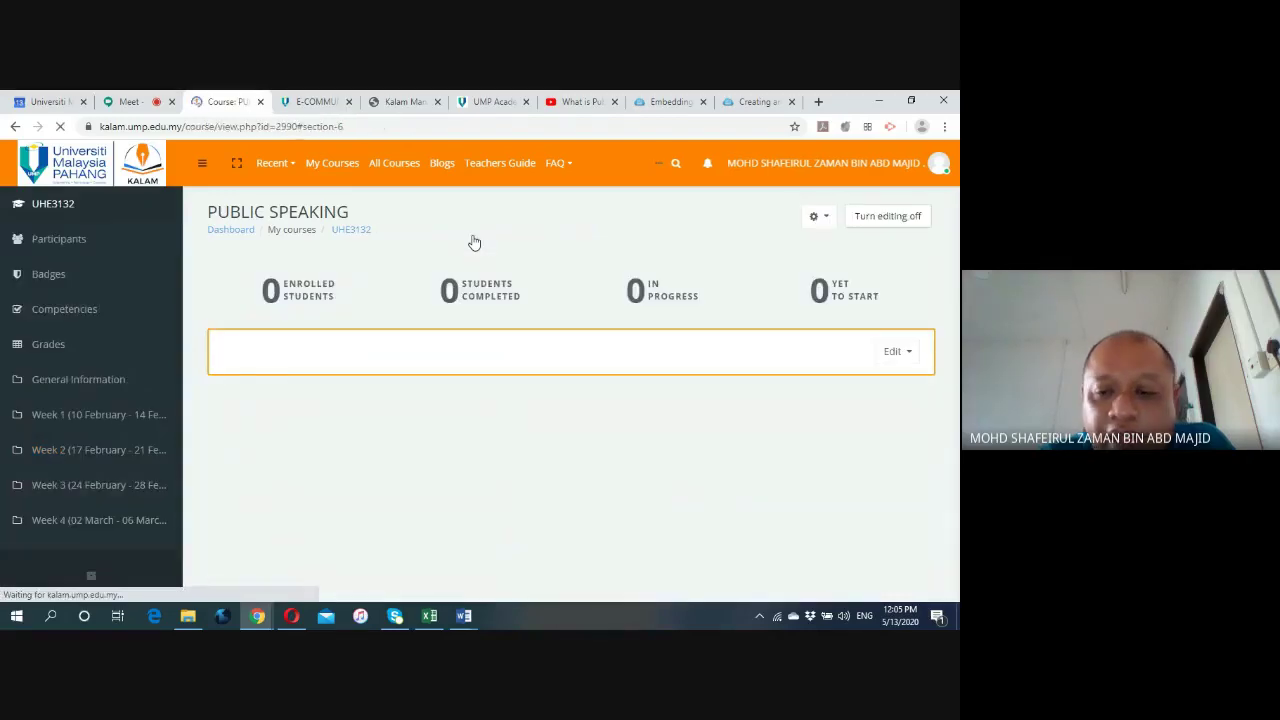
pyautogui.scroll(-2, 550, 326)
# Delete the Speaking assignment from Week 6 and confirm the deletion.
pyautogui.click(400, 101)
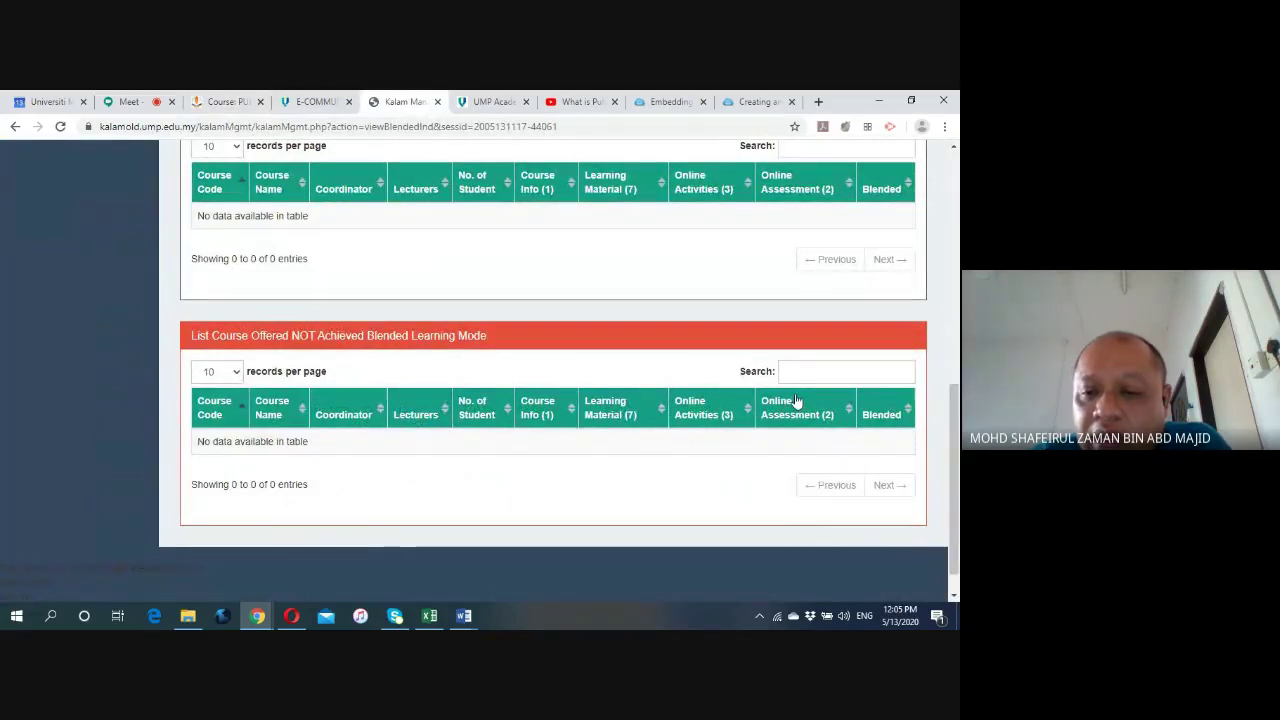
pyautogui.click(226, 102)
pyautogui.scroll(3, 617, 445)
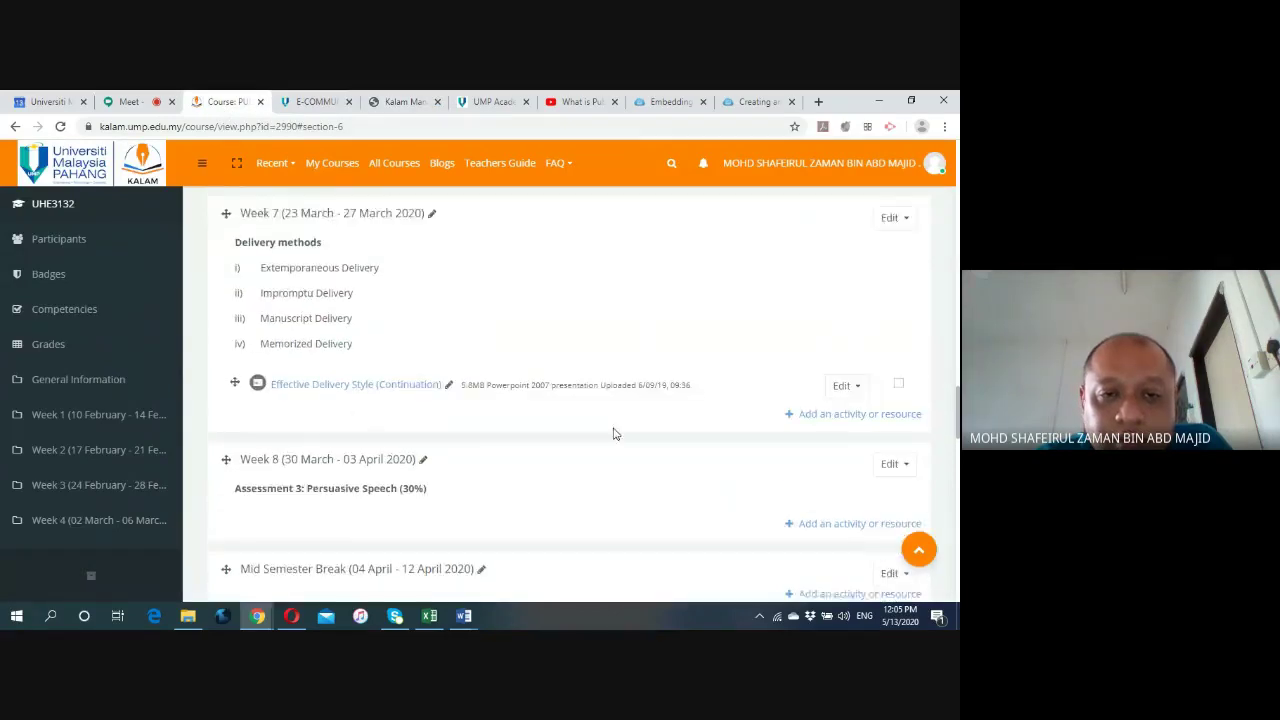
pyautogui.click(848, 381)
pyautogui.click(801, 554)
pyautogui.click(414, 445)
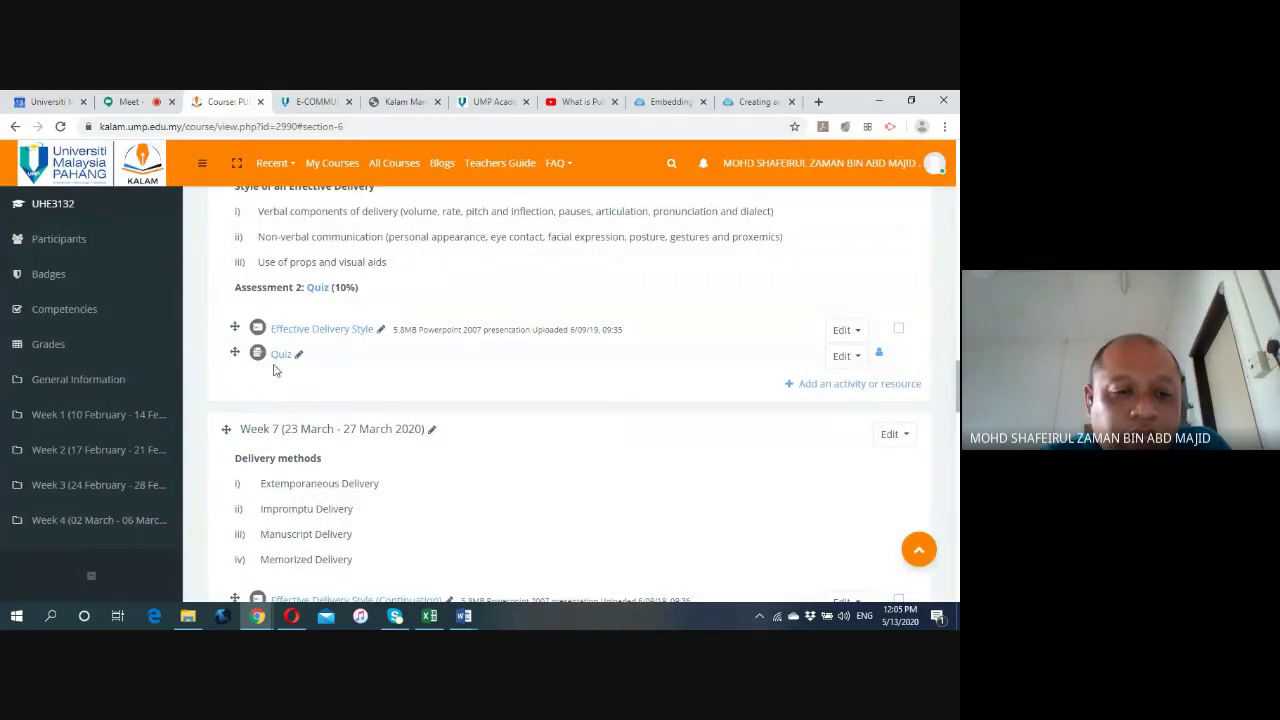
# Bring up KALAM Management's blended-learning report, with both course tables showing 0 entries.
pyautogui.scroll(2, 201, 373)
pyautogui.scroll(20, 201, 373)
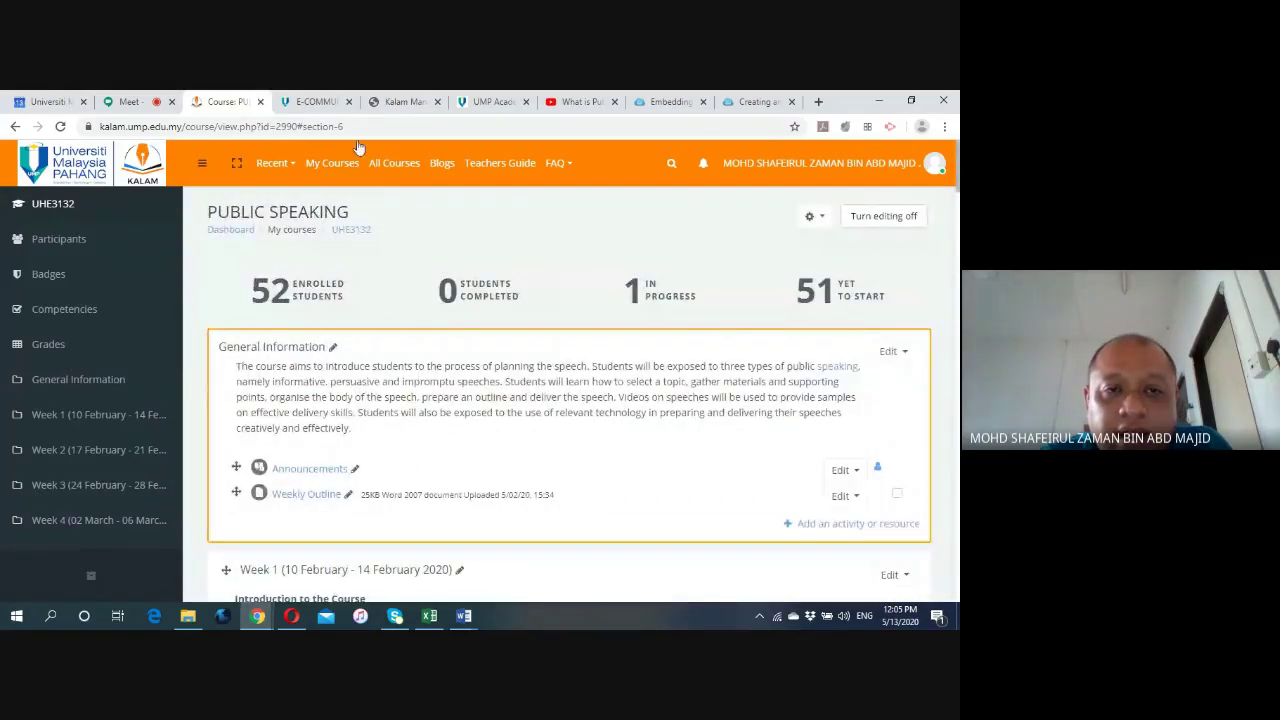
pyautogui.click(395, 104)
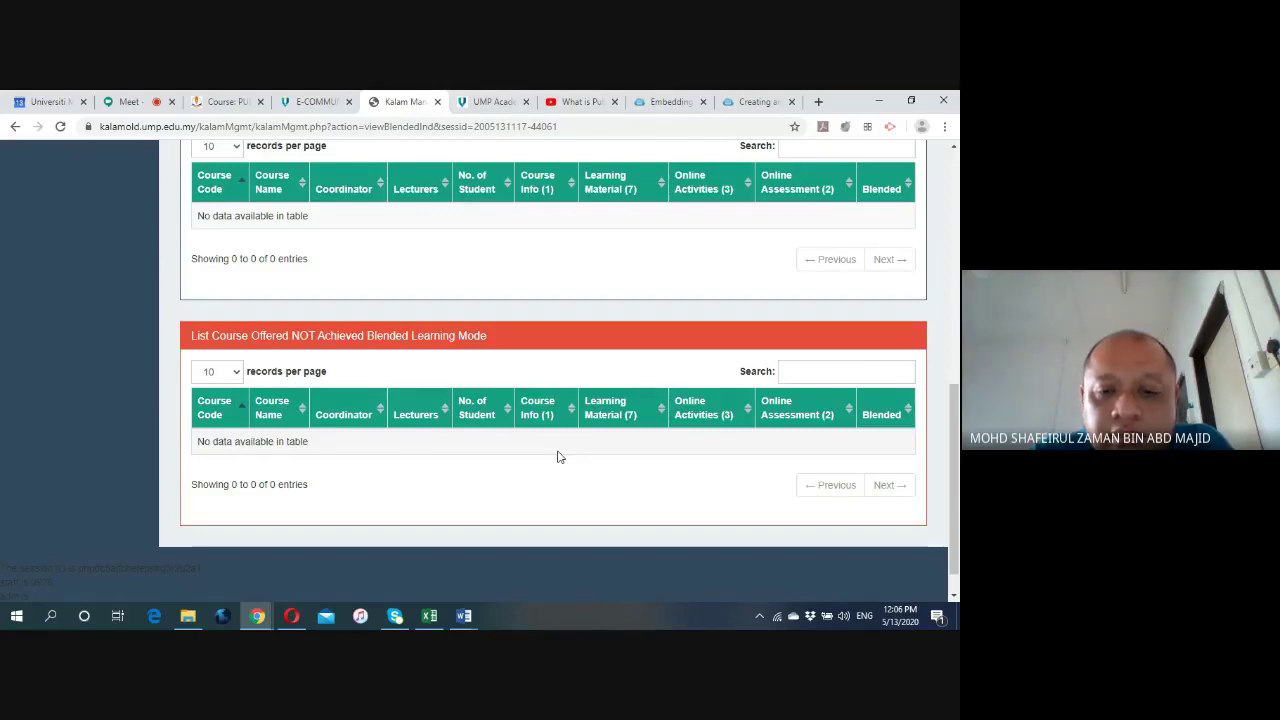
# Confirm Google Meet is still presenting the screen, then return to the Public Speaking course tab.
pyautogui.click(130, 102)
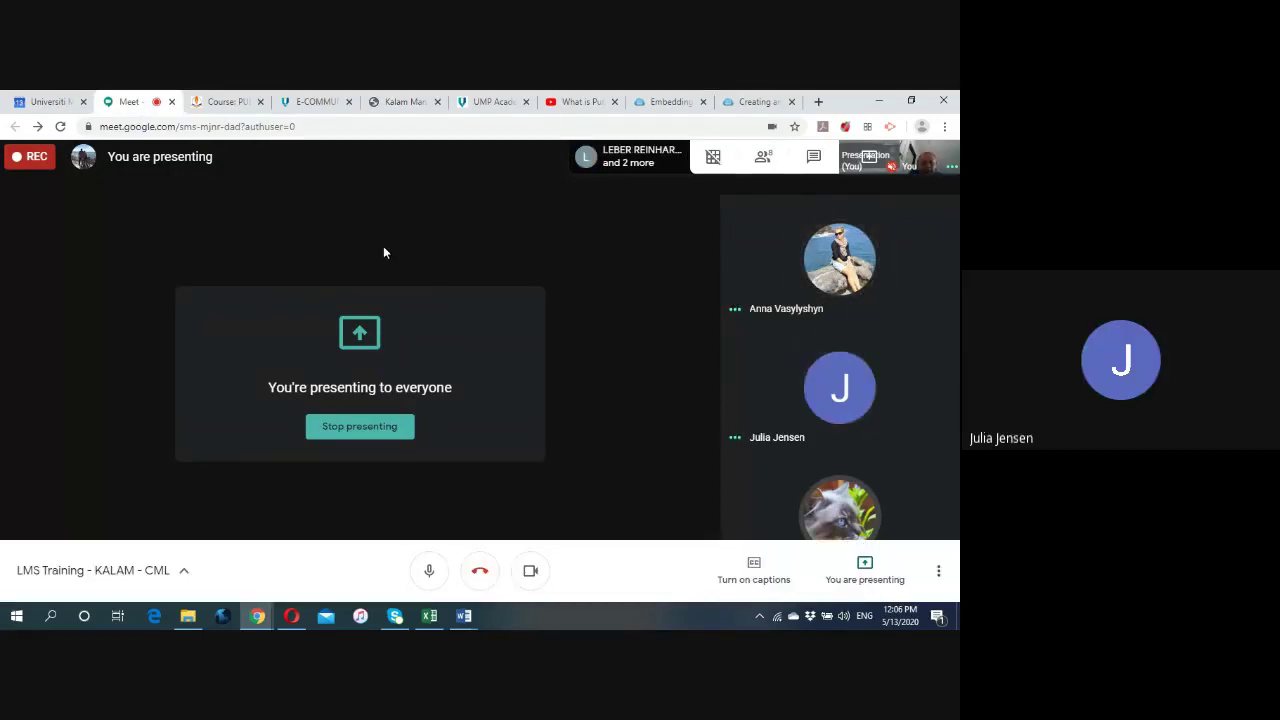
pyautogui.click(228, 102)
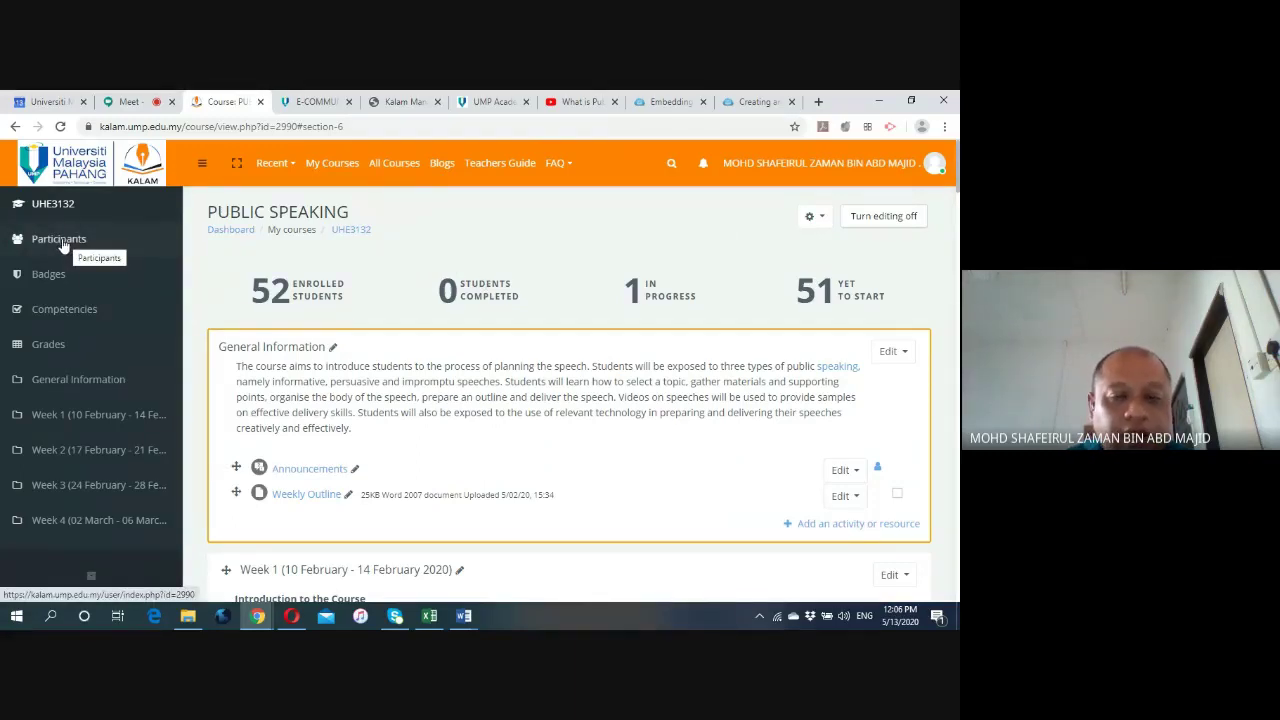
# Open Participants and scroll through the 56 course participants across three pages.
pyautogui.click(62, 246)
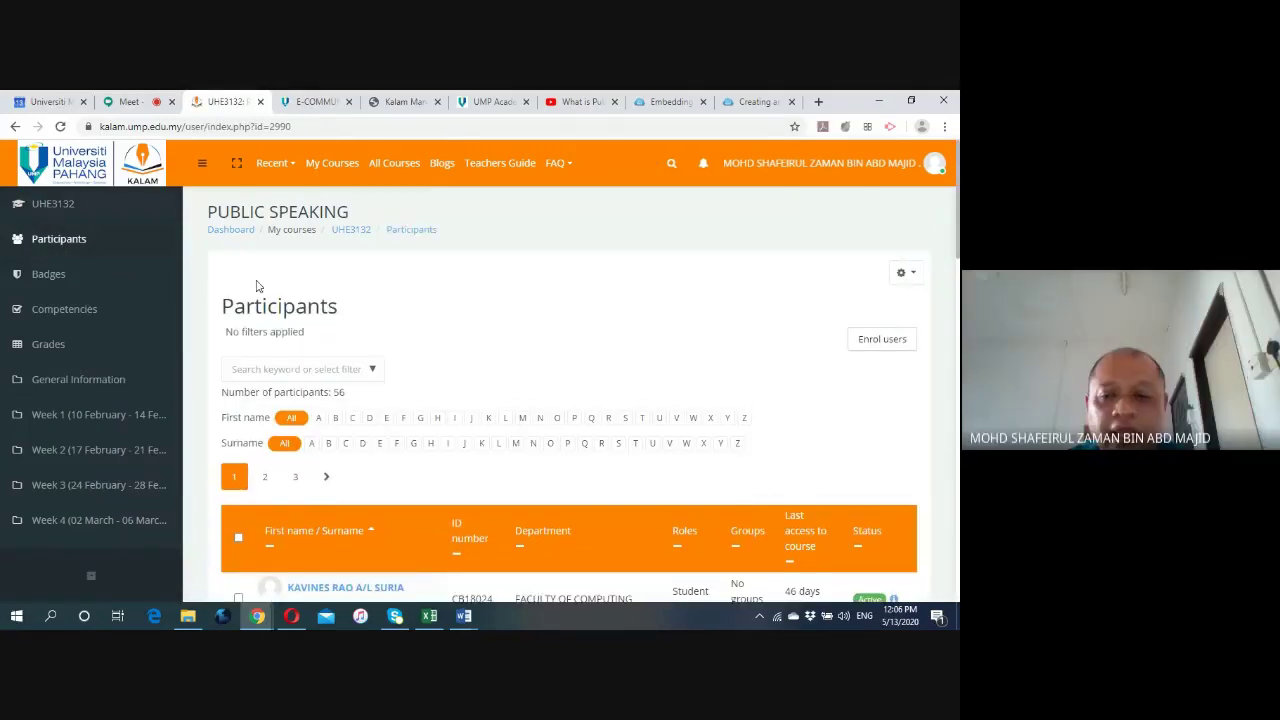
pyautogui.scroll(-3, 264, 290)
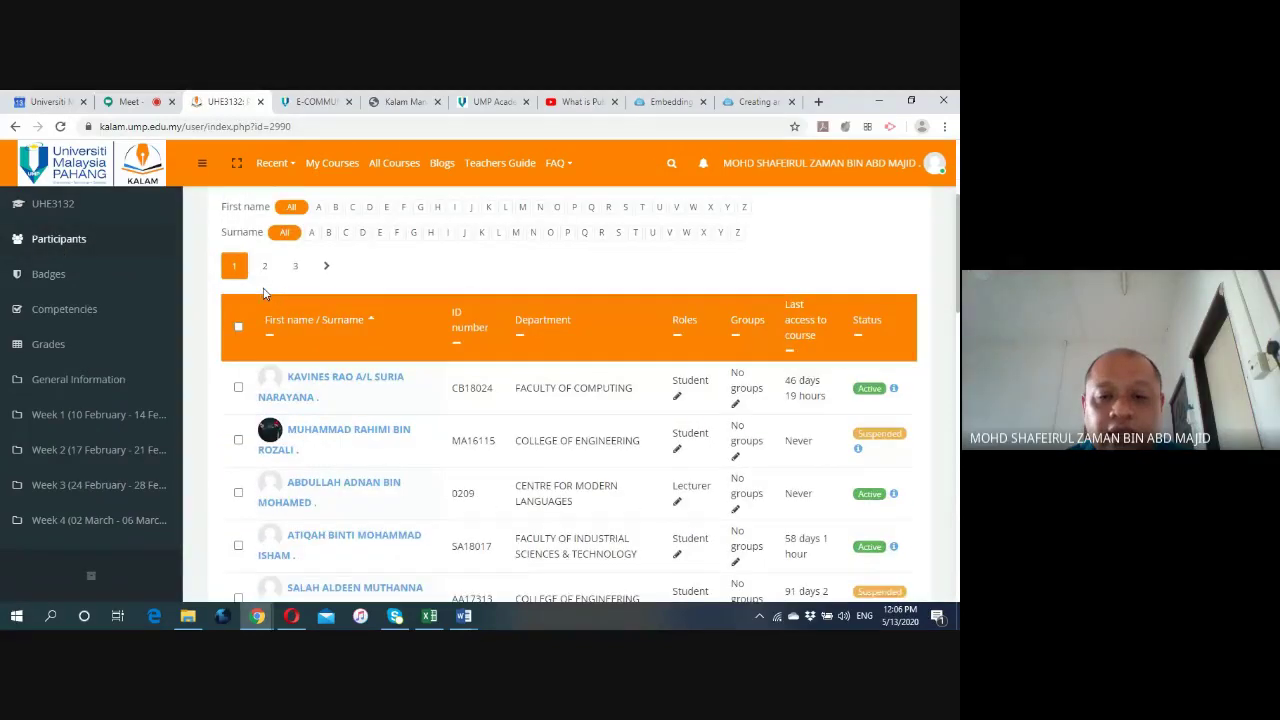
pyautogui.scroll(-10, 532, 322)
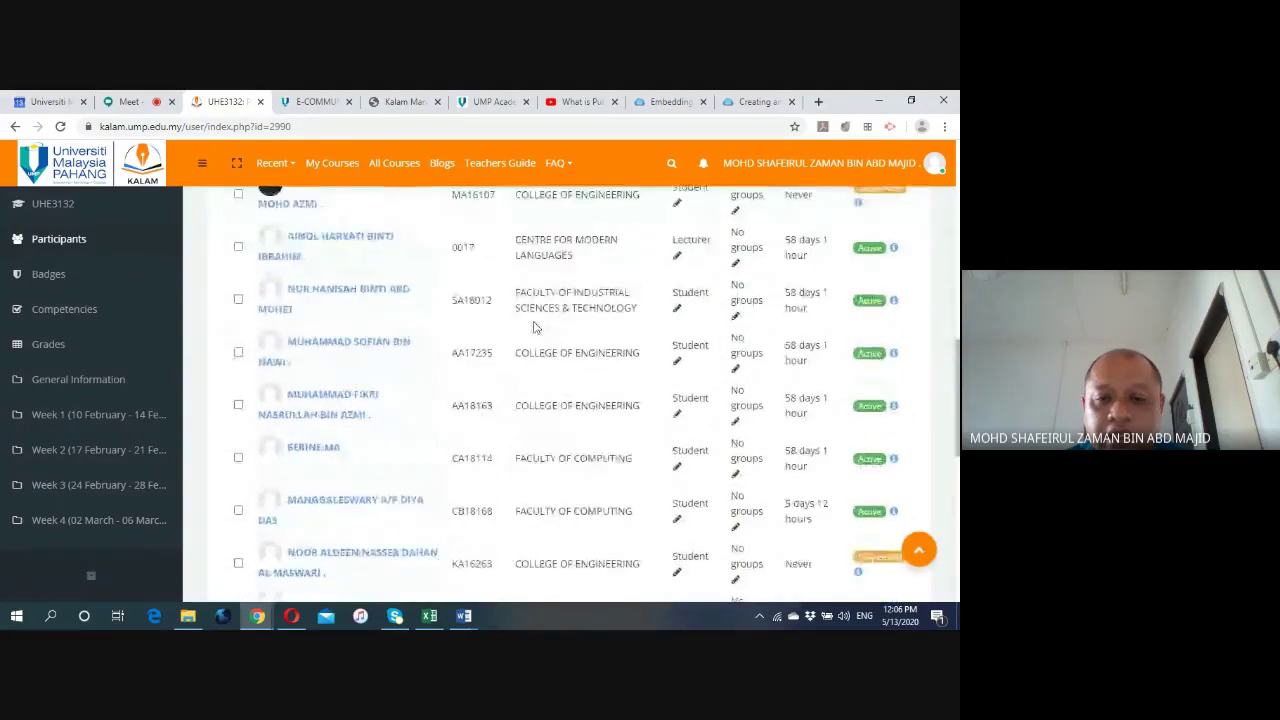
pyautogui.scroll(-10, 535, 327)
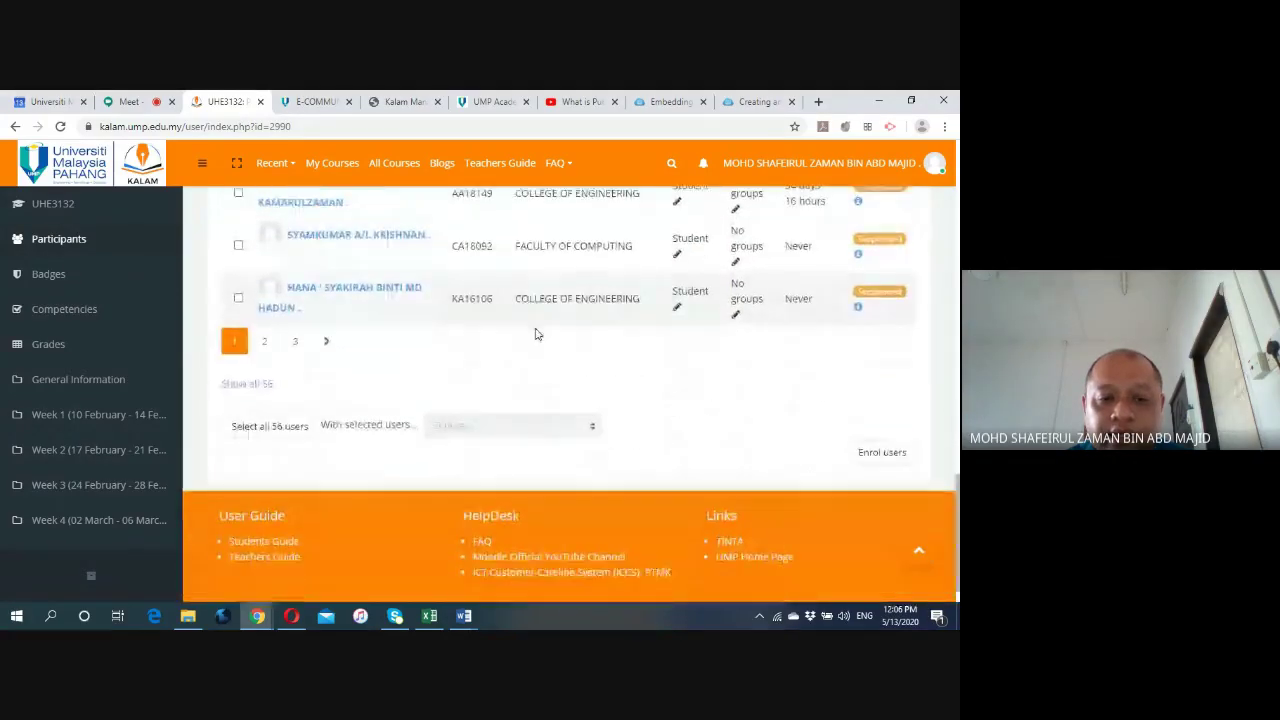
pyautogui.scroll(15, 632, 355)
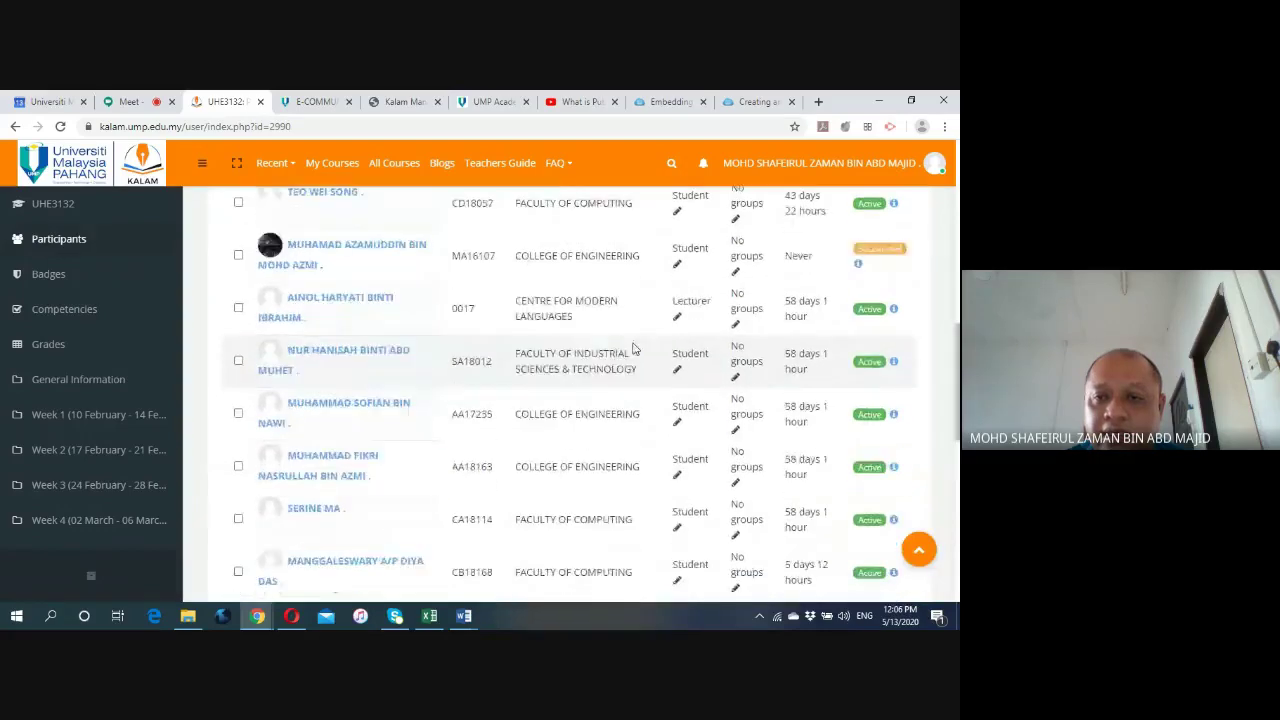
pyautogui.scroll(3, 633, 339)
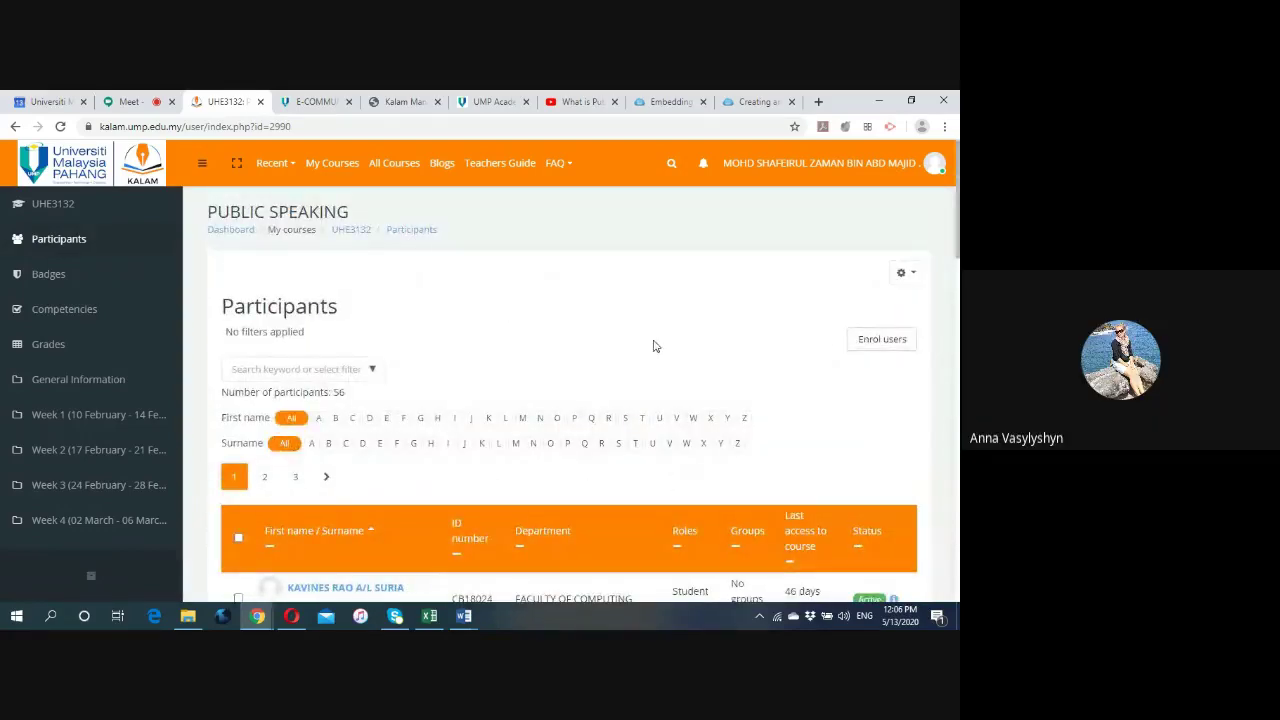
# Go to the UHE3132 Groups page from the course's user management options.
pyautogui.click(905, 276)
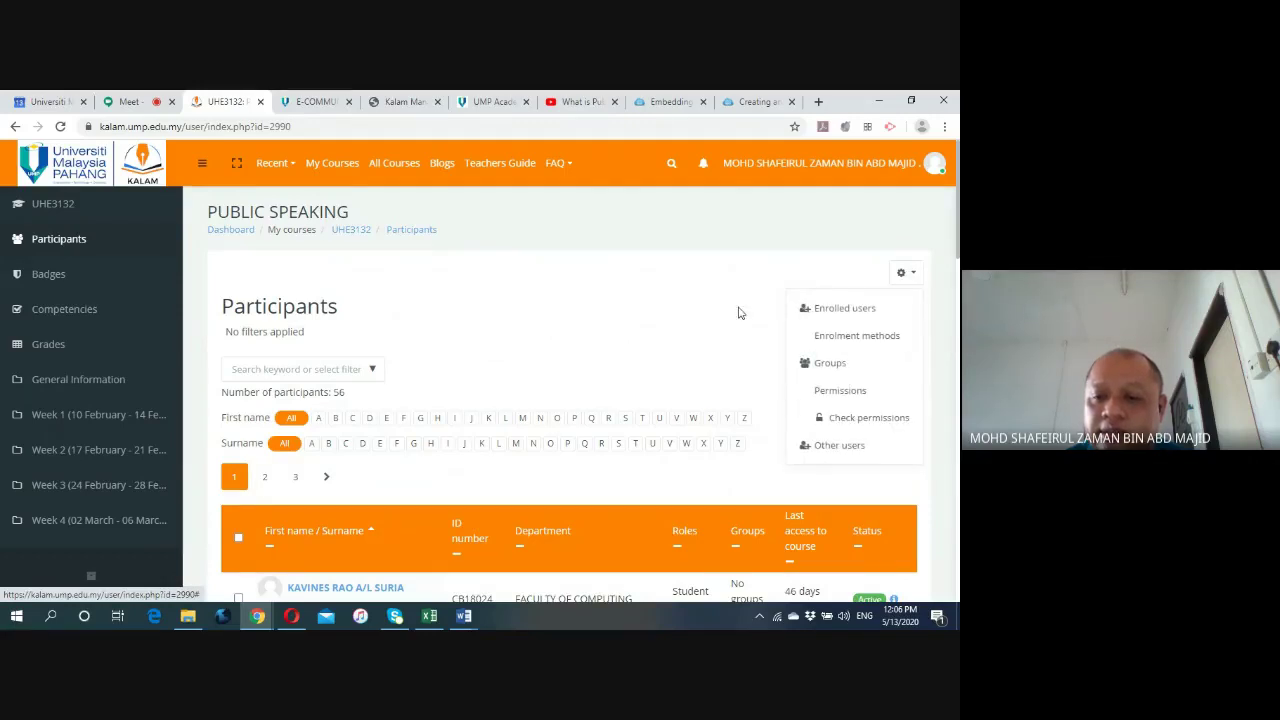
pyautogui.click(818, 365)
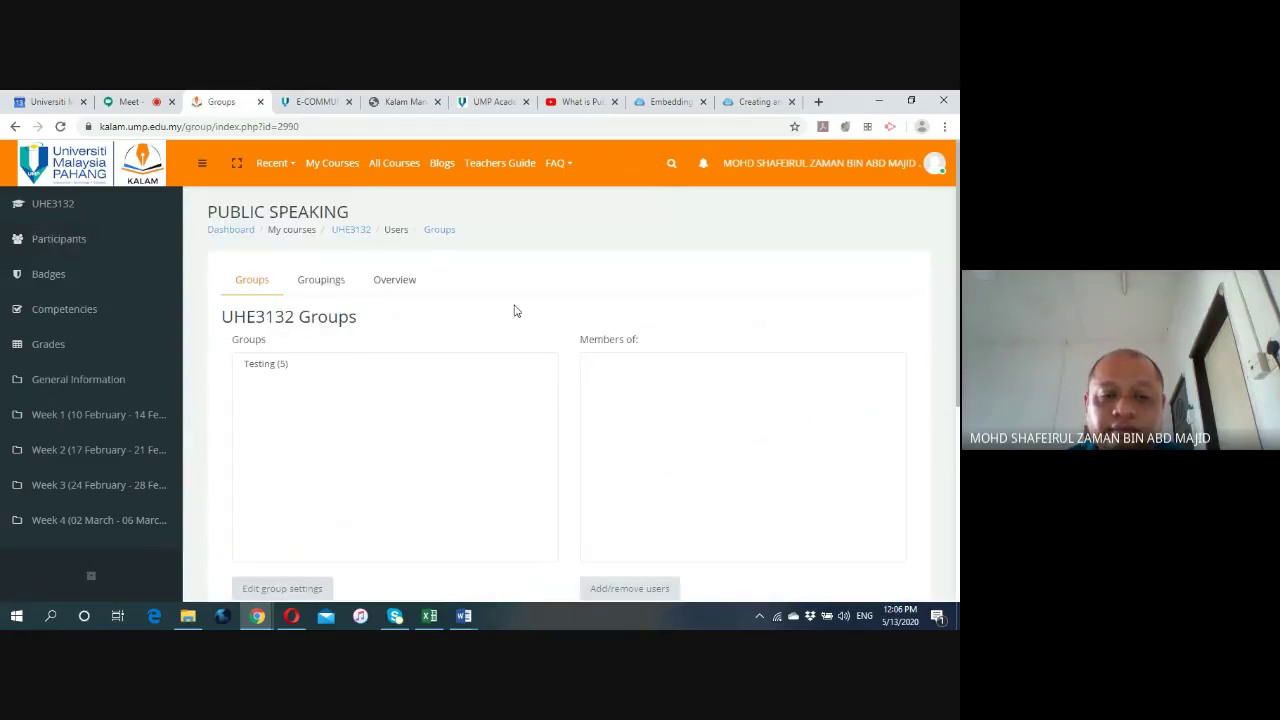
pyautogui.scroll(-3, 514, 314)
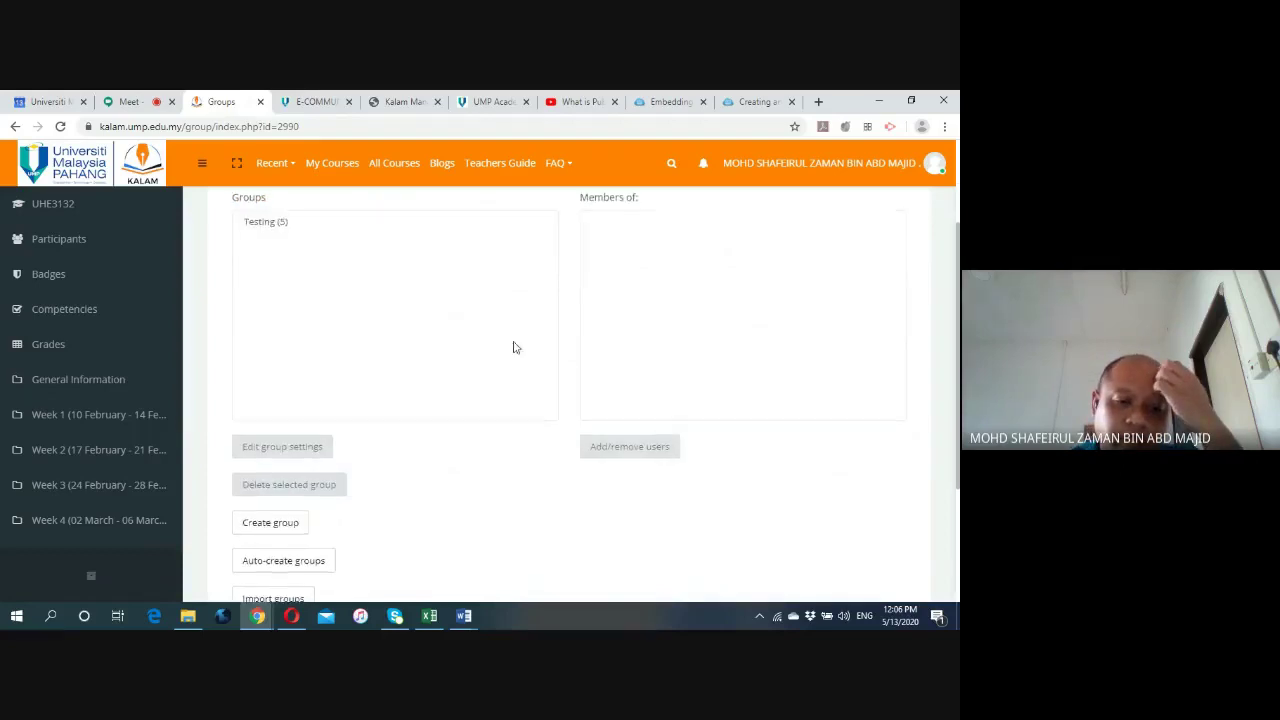
pyautogui.scroll(3, 498, 437)
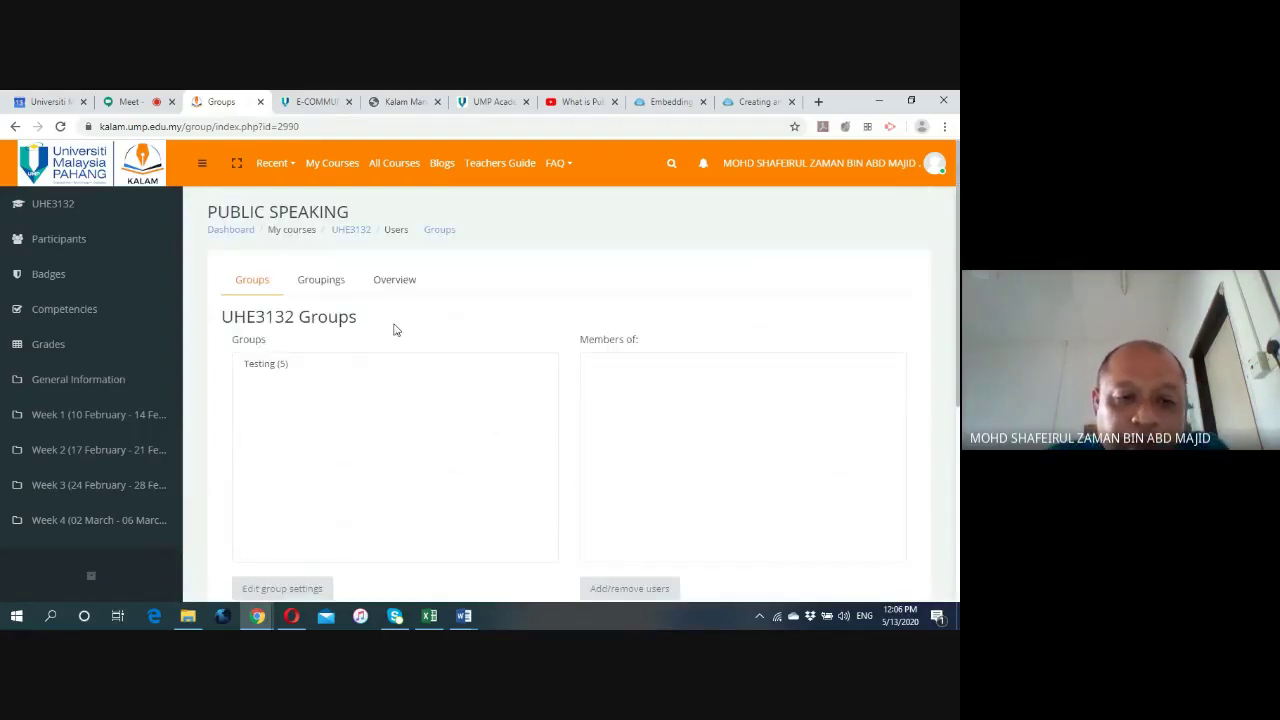
pyautogui.scroll(-1, 394, 330)
pyautogui.scroll(-2, 386, 340)
pyautogui.scroll(3, 300, 345)
# Select the Testing group to show its five student members.
pyautogui.click(256, 364)
pyautogui.scroll(-2, 262, 378)
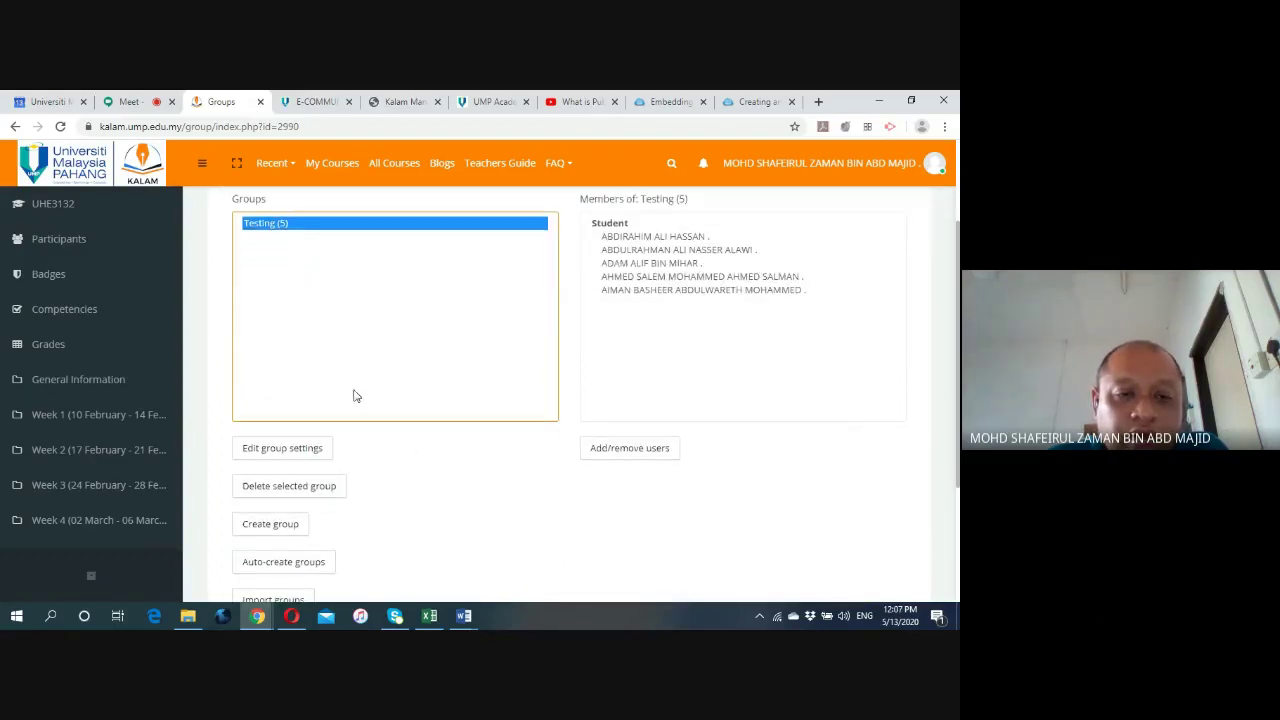
pyautogui.click(416, 515)
pyautogui.click(318, 324)
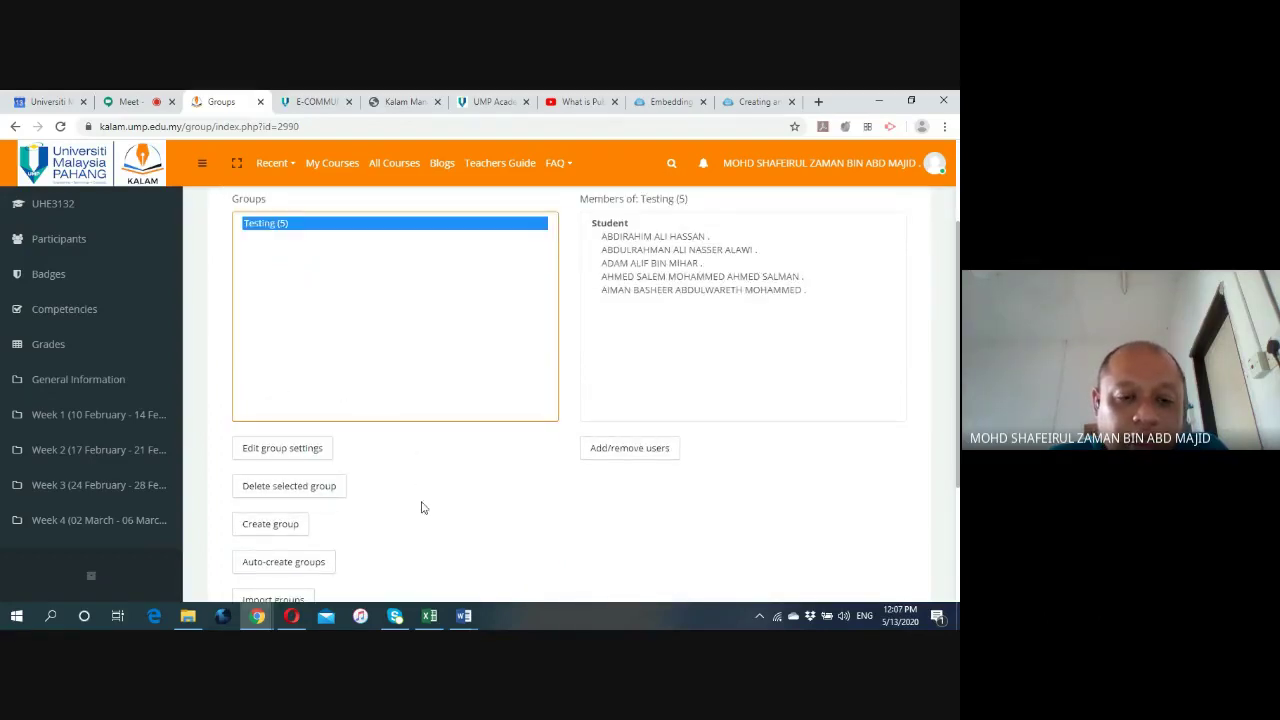
pyautogui.click(374, 494)
pyautogui.scroll(-1, 374, 494)
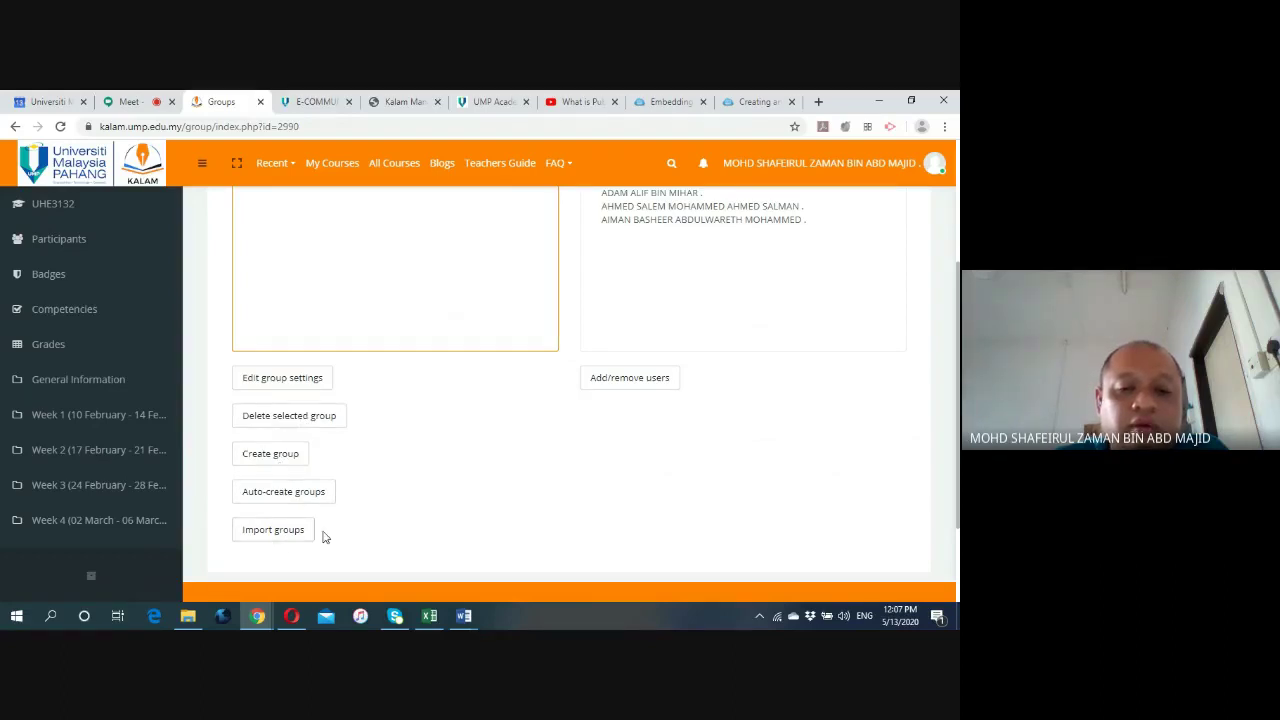
pyautogui.scroll(3, 410, 455)
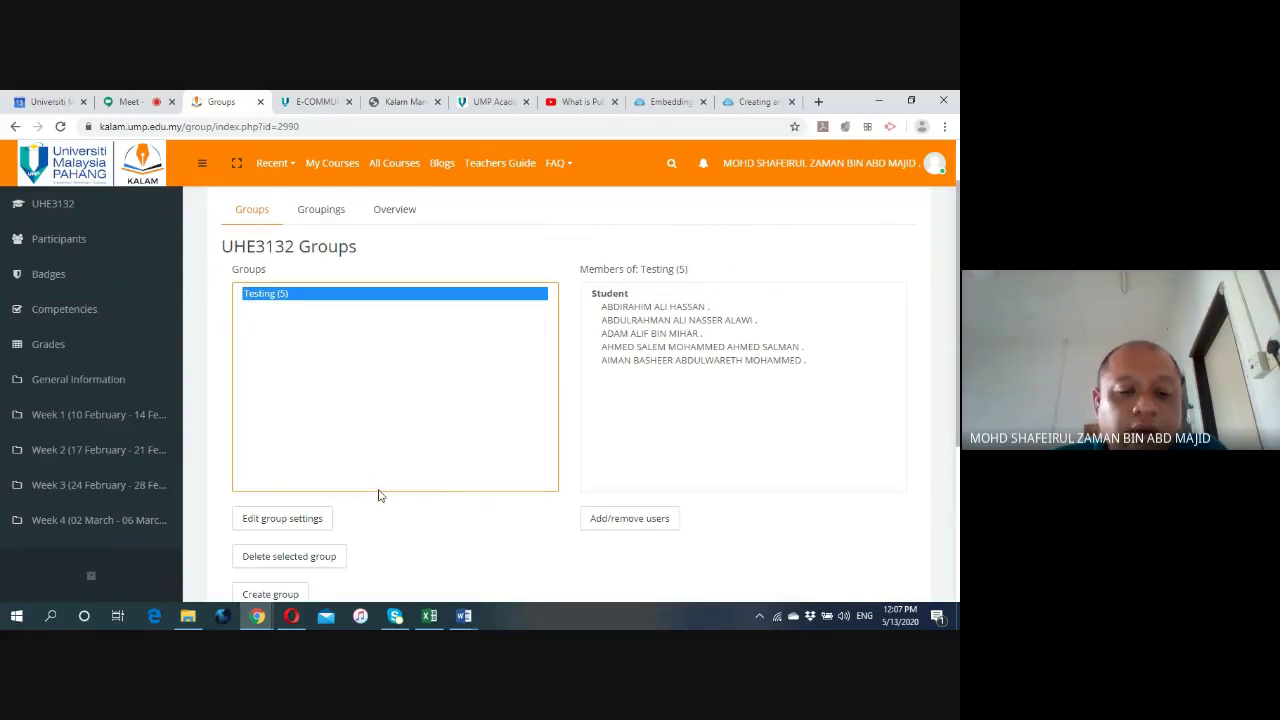
pyautogui.scroll(-2, 378, 495)
# Create a new group named 'Group A'.
pyautogui.click(272, 527)
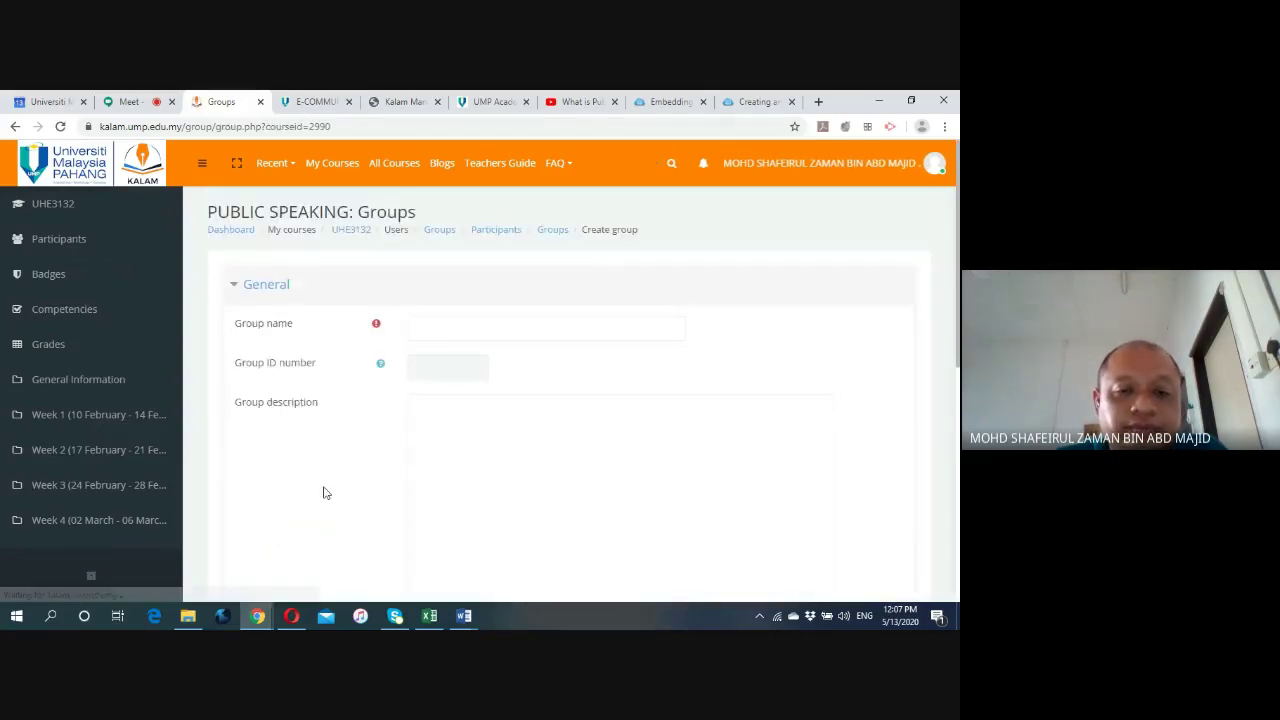
pyautogui.click(421, 325)
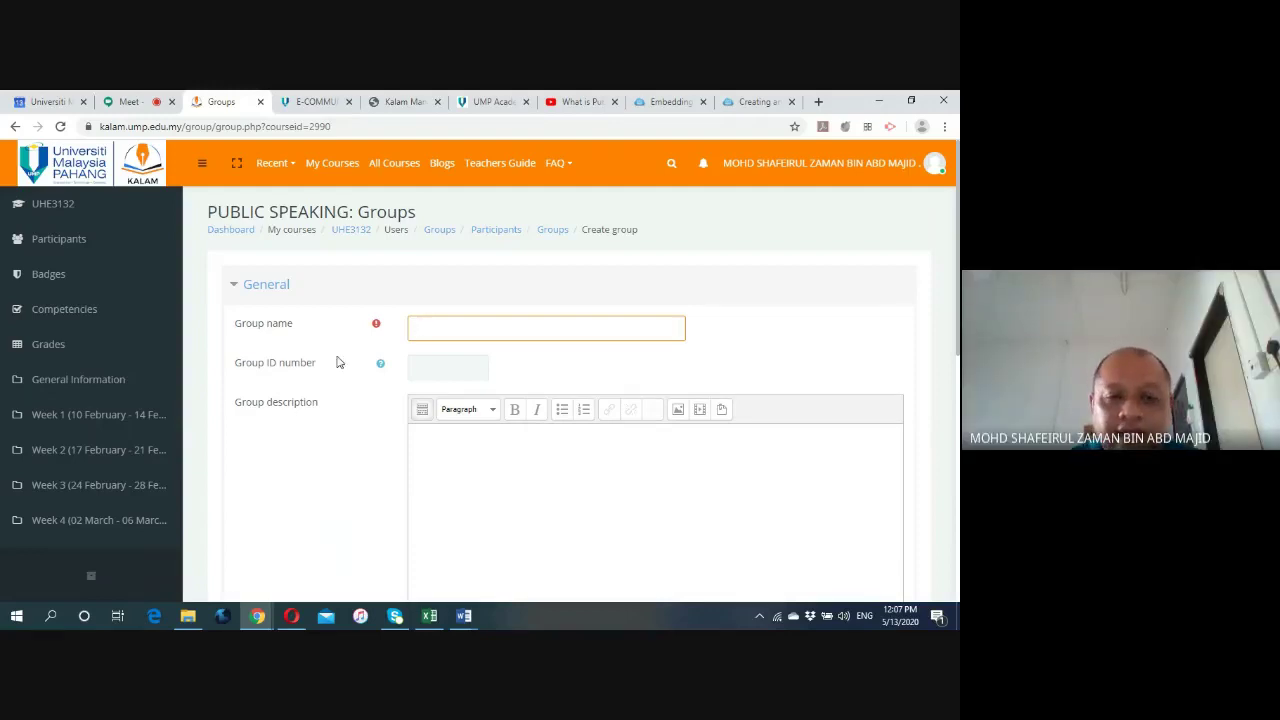
pyautogui.scroll(-15, 434, 366)
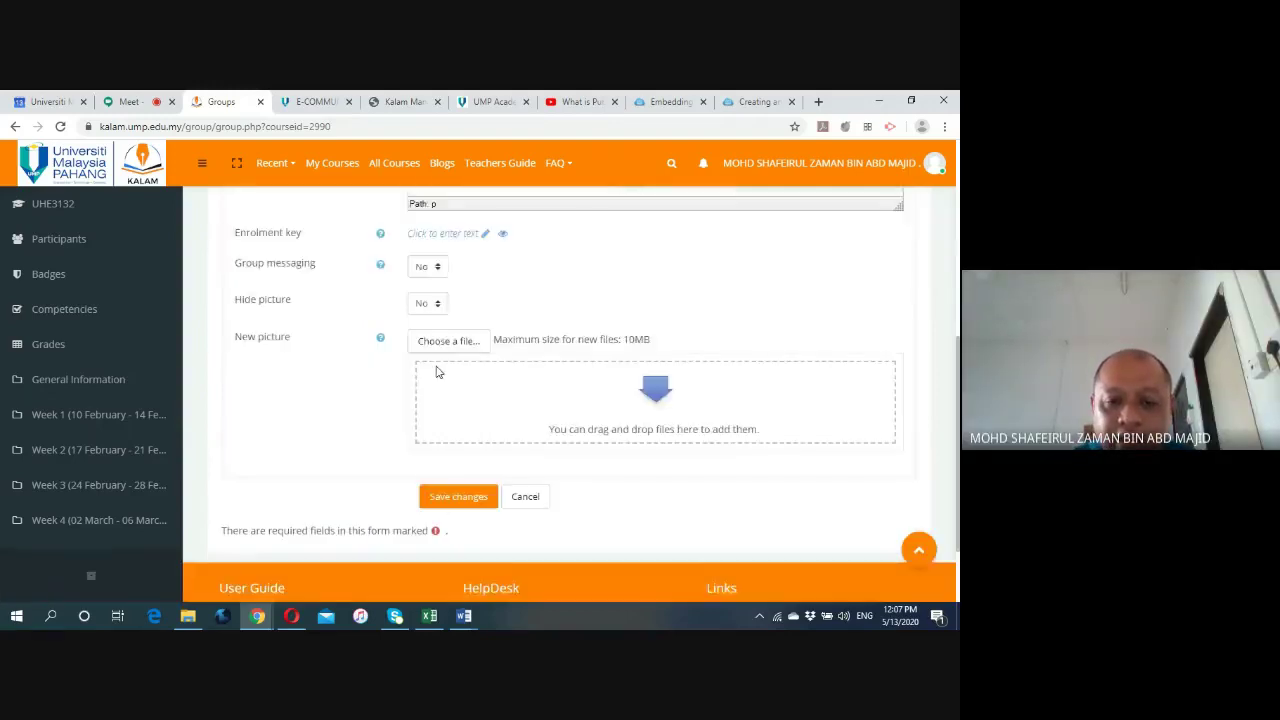
pyautogui.scroll(12, 370, 357)
pyautogui.scroll(2, 370, 357)
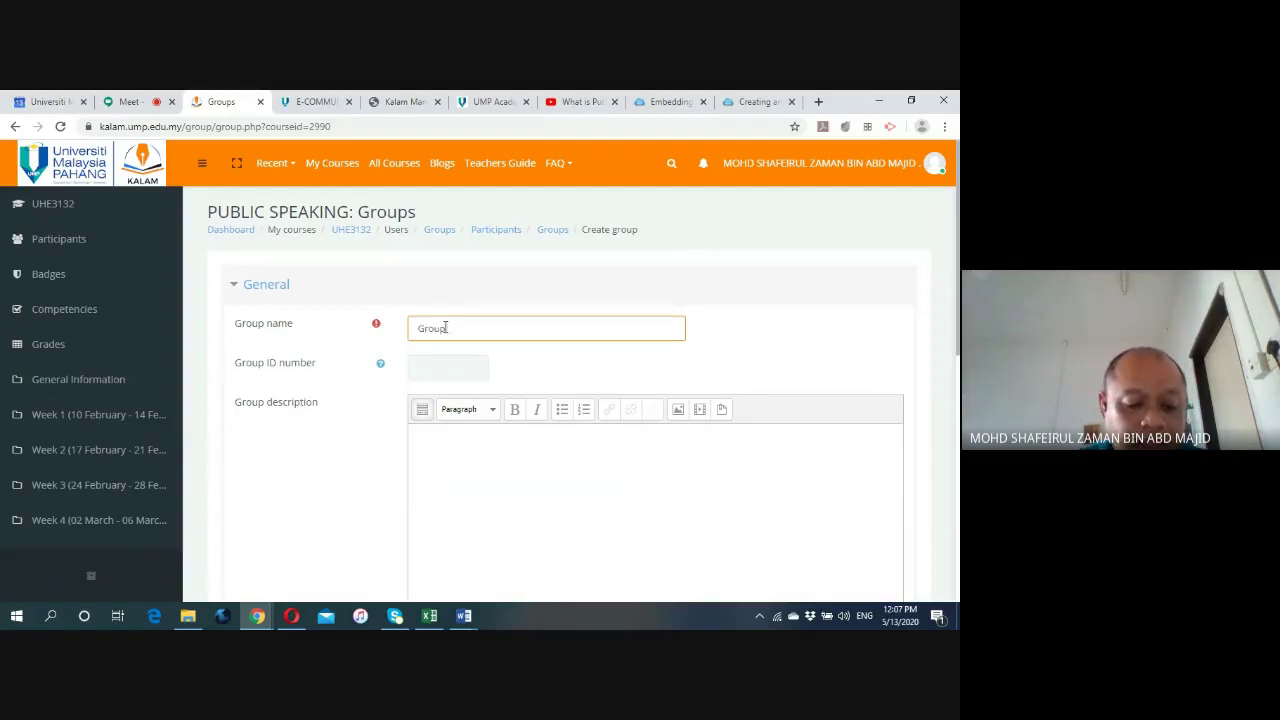
pyautogui.scroll(-3, 334, 449)
pyautogui.click(438, 297)
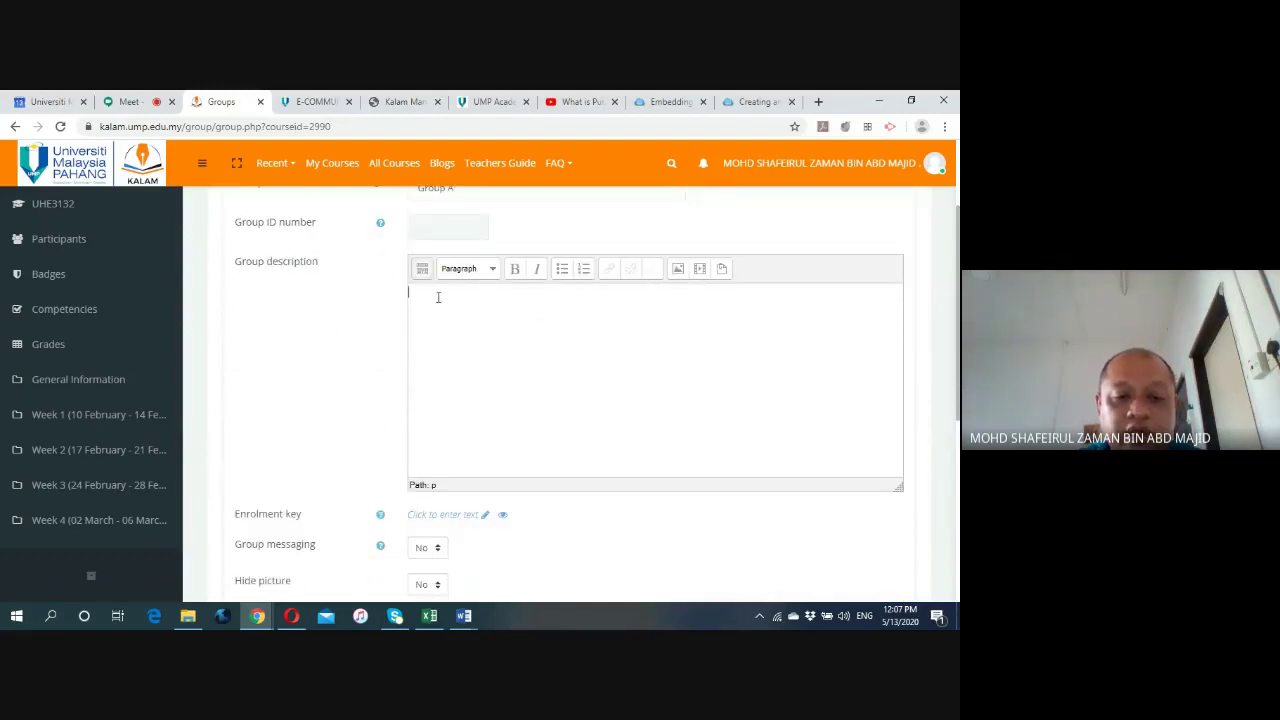
pyautogui.scroll(-3, 438, 297)
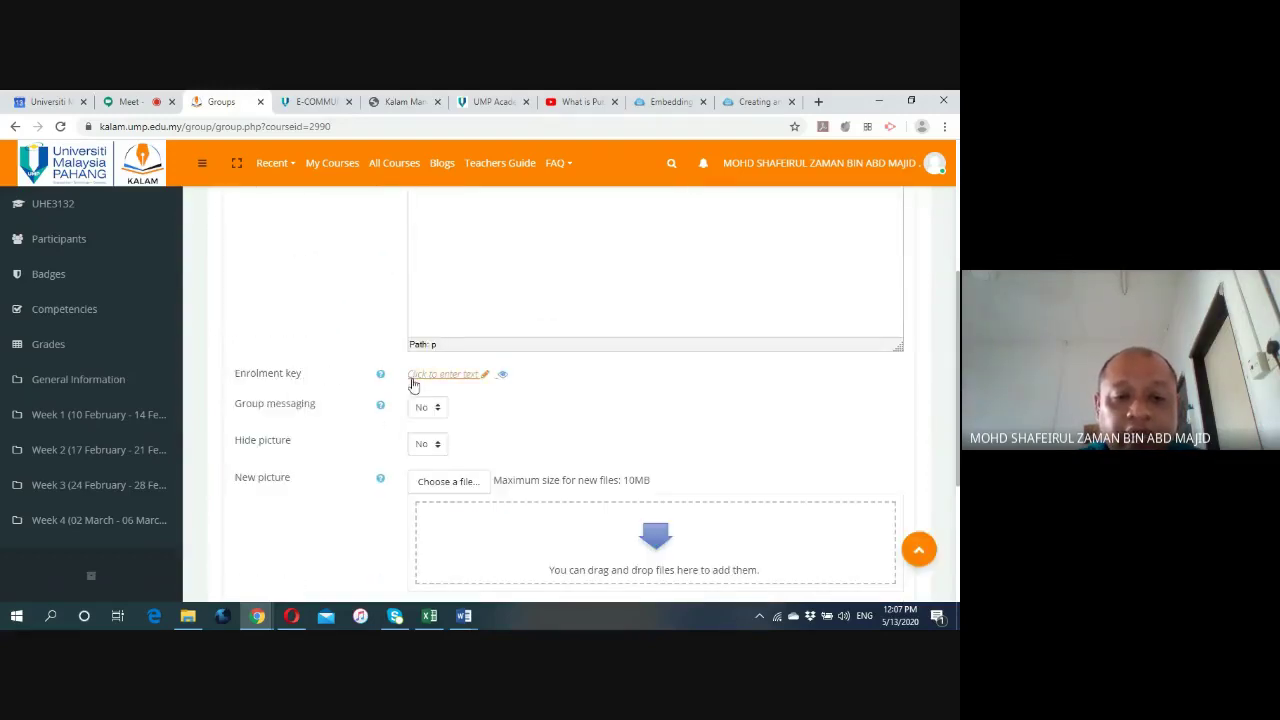
# Give Group A an enrolment key, set Group messaging to Yes, and save.
pyautogui.click(433, 376)
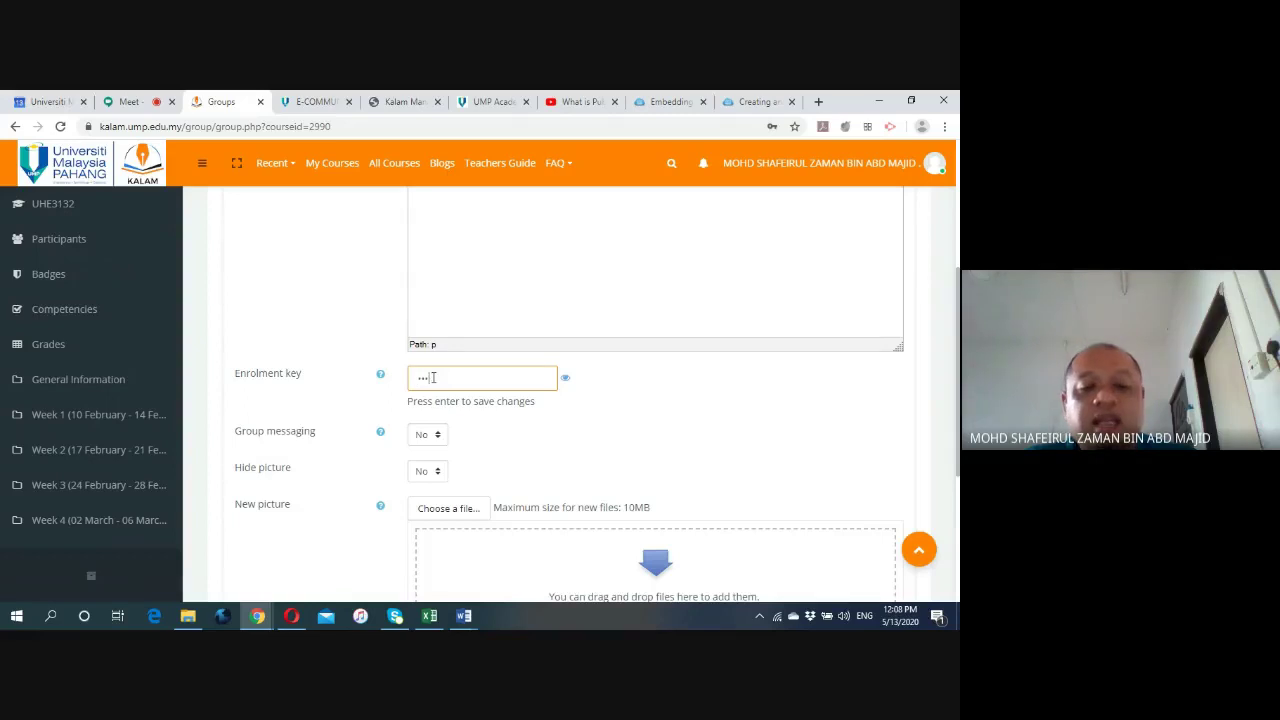
pyautogui.click(520, 432)
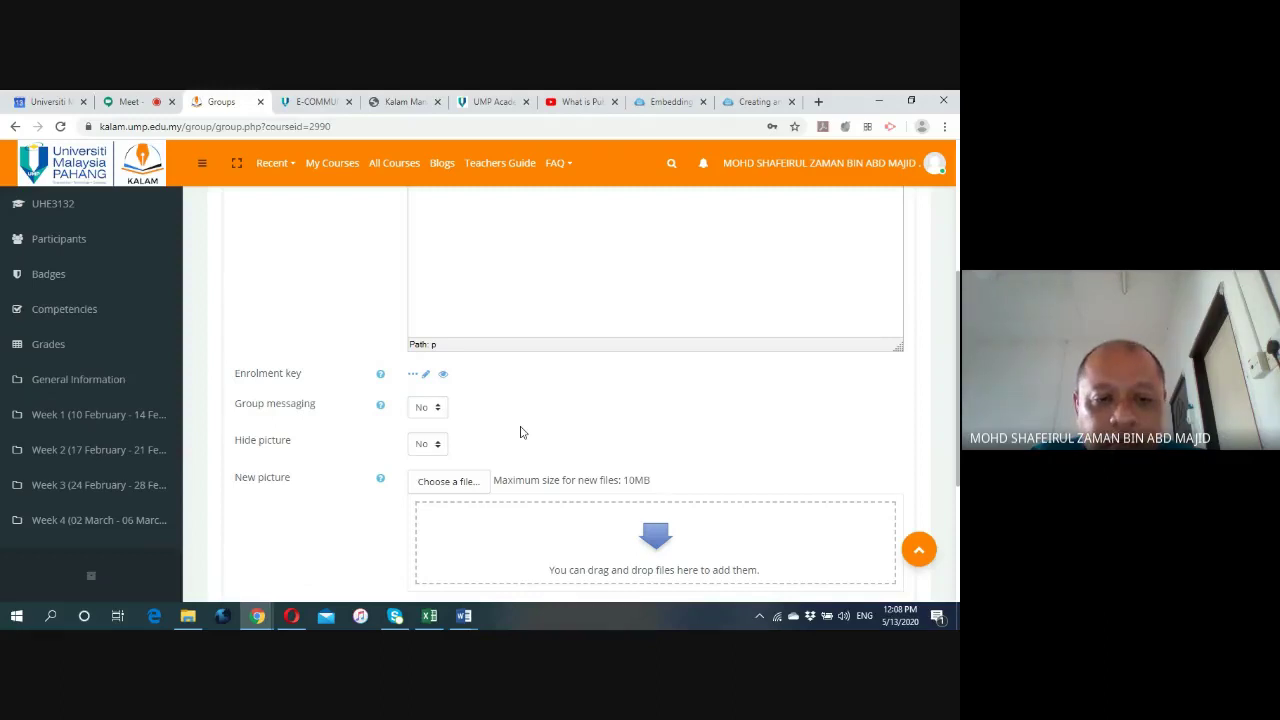
pyautogui.scroll(-1, 520, 430)
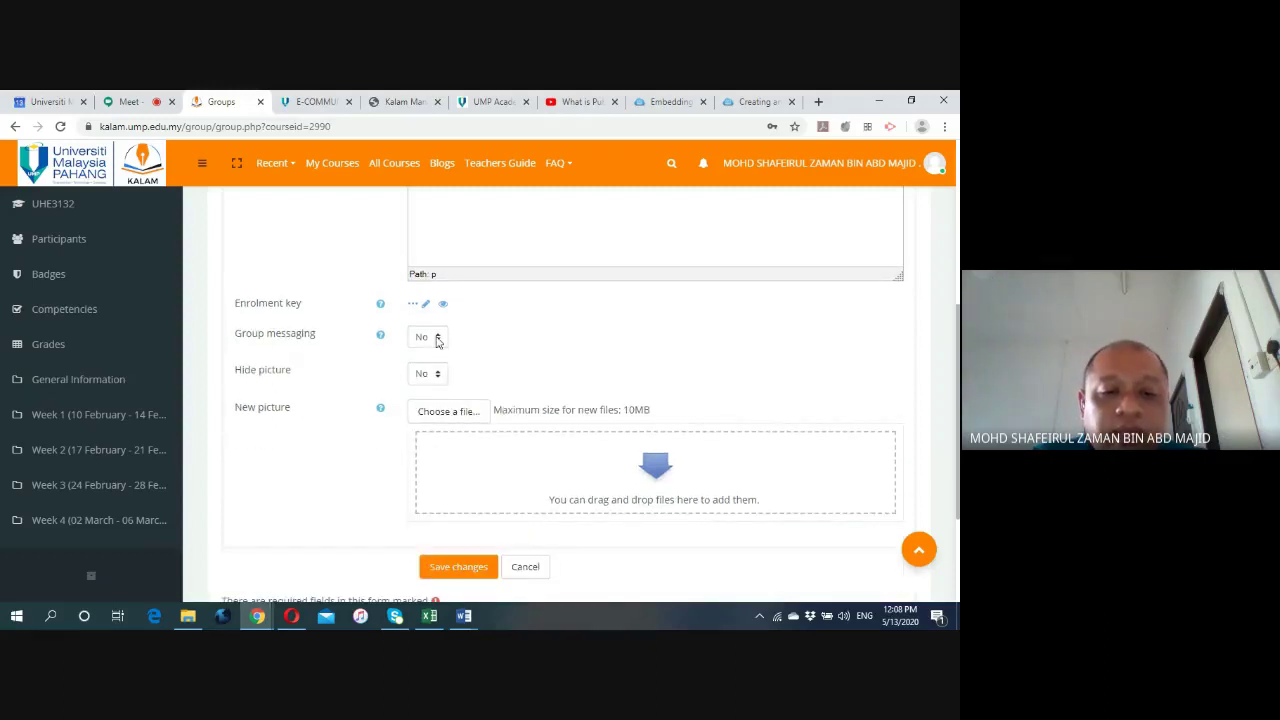
pyautogui.click(437, 338)
pyautogui.click(432, 369)
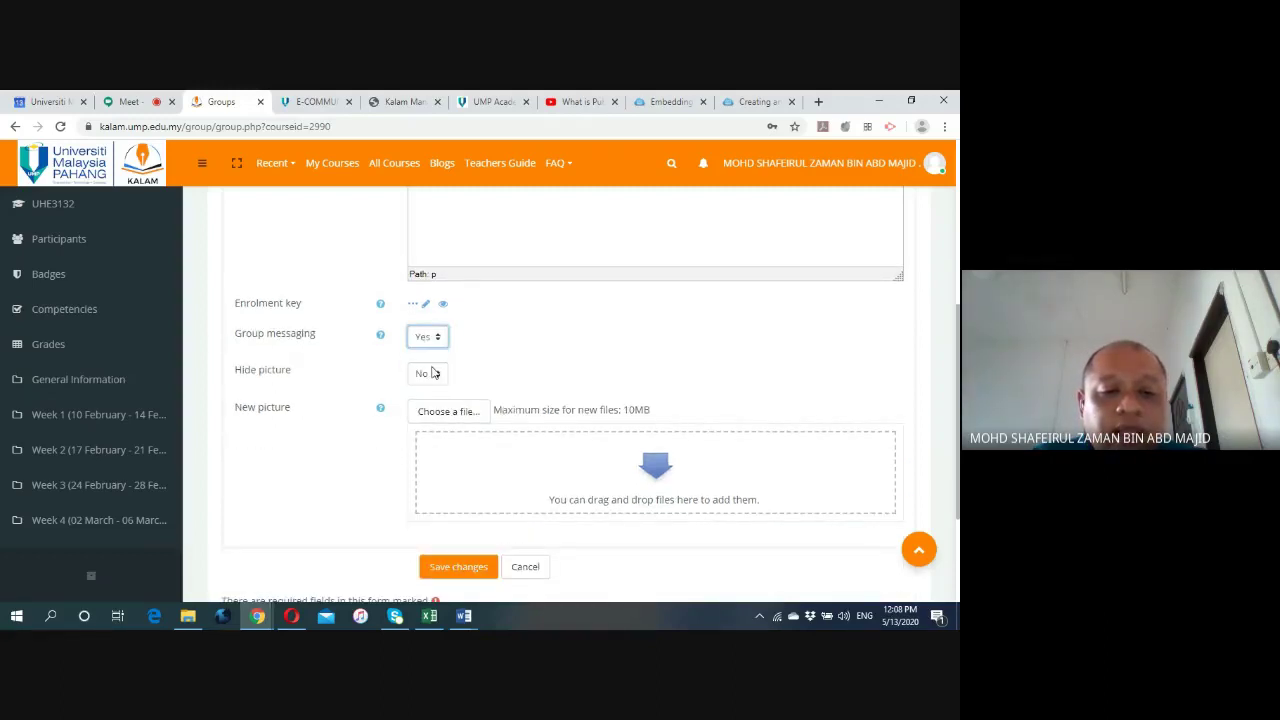
pyautogui.click(526, 345)
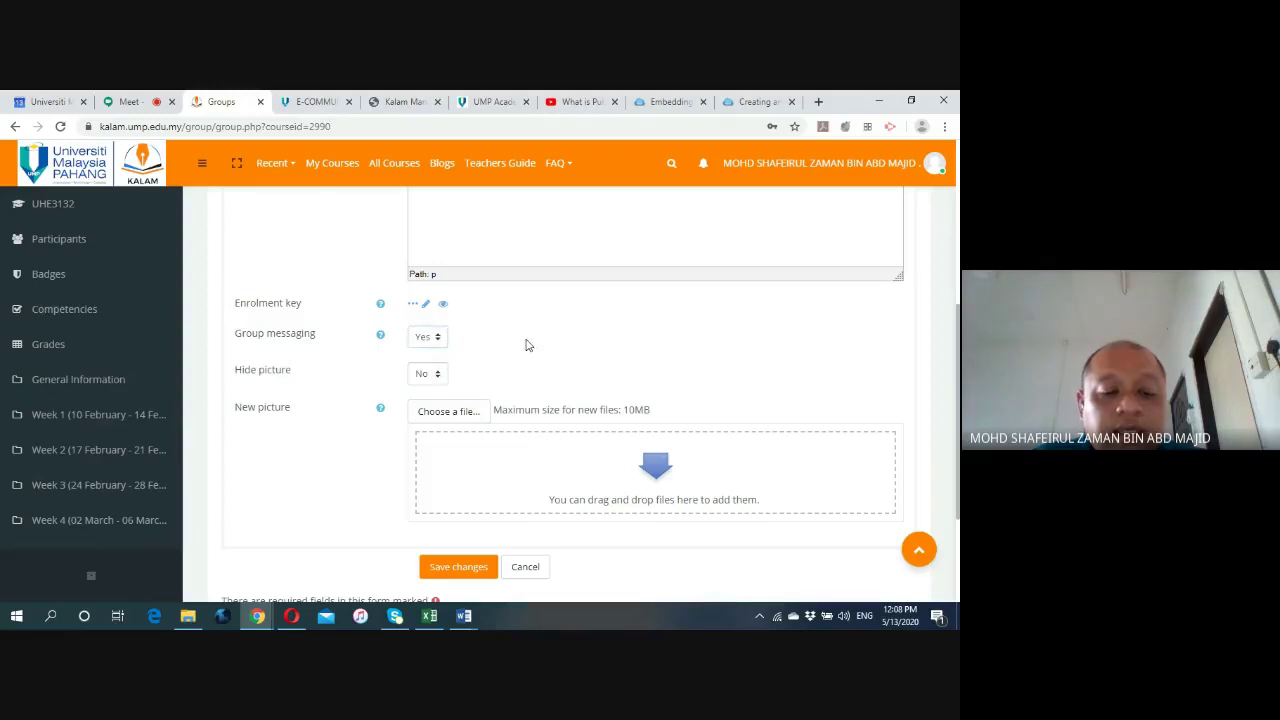
pyautogui.scroll(-1, 526, 343)
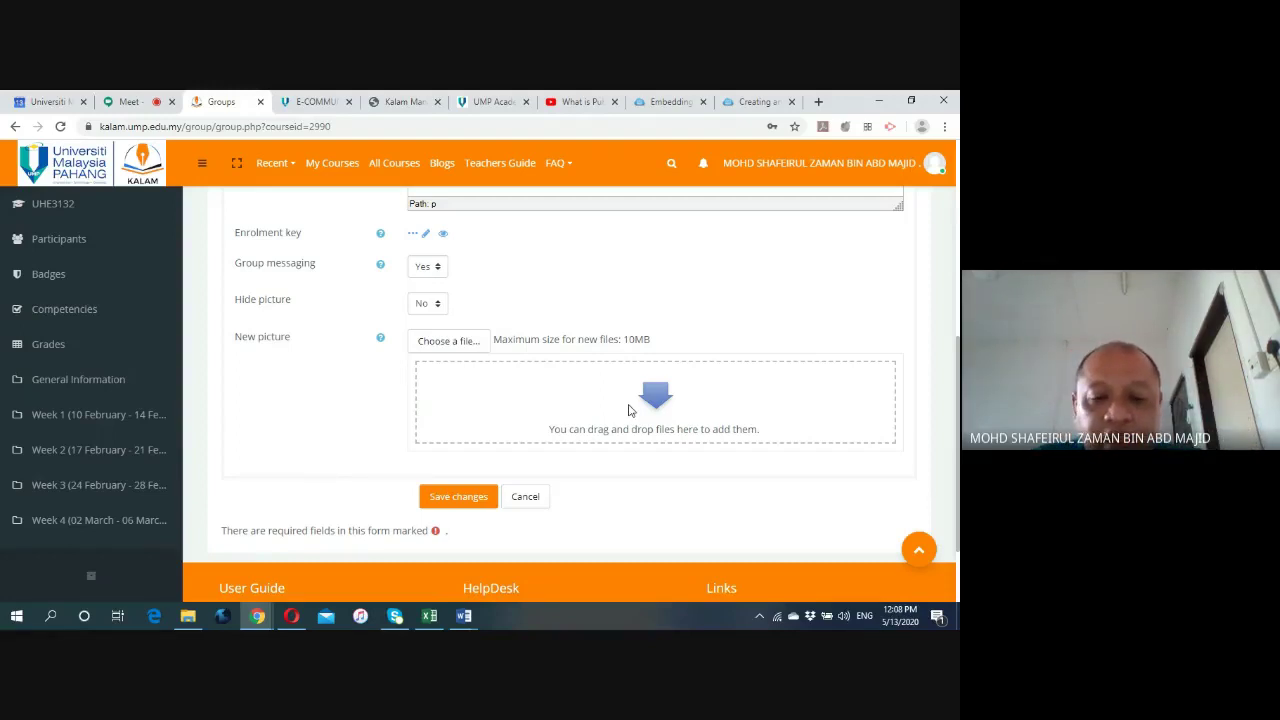
pyautogui.click(462, 497)
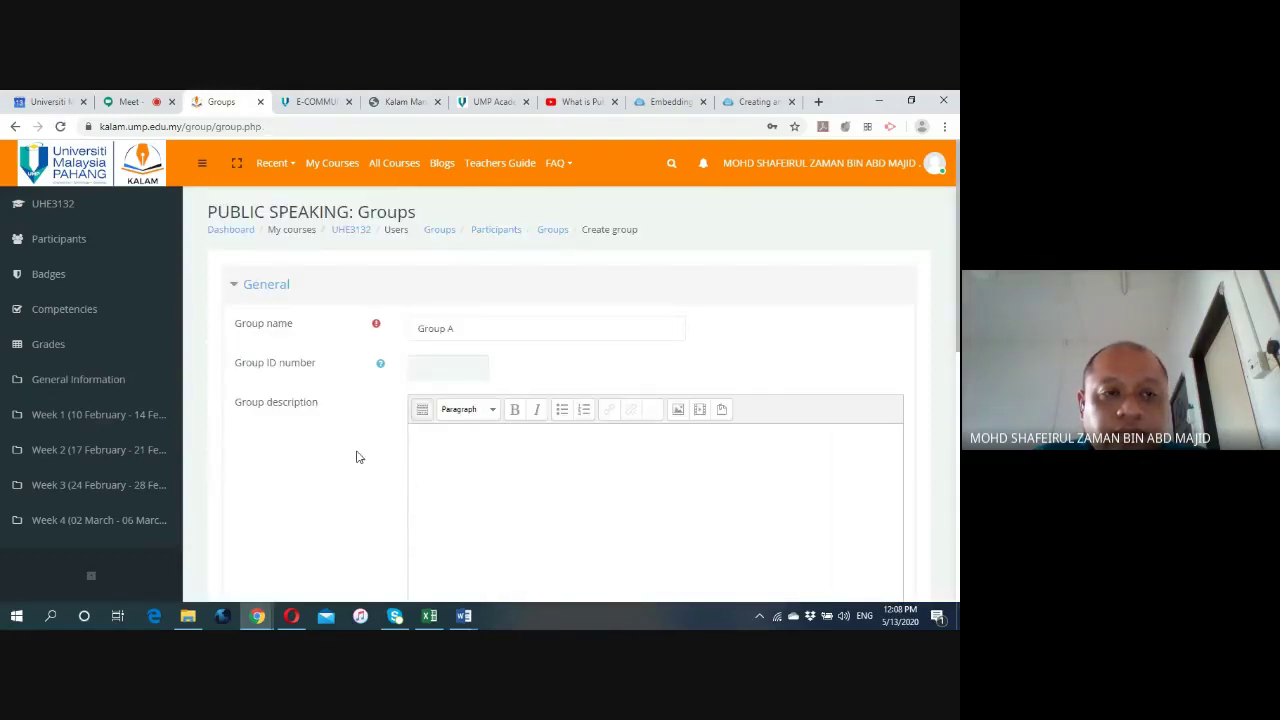
# Replace the rejected enrolment key with a new one and save Group A.
pyautogui.scroll(-5, 358, 457)
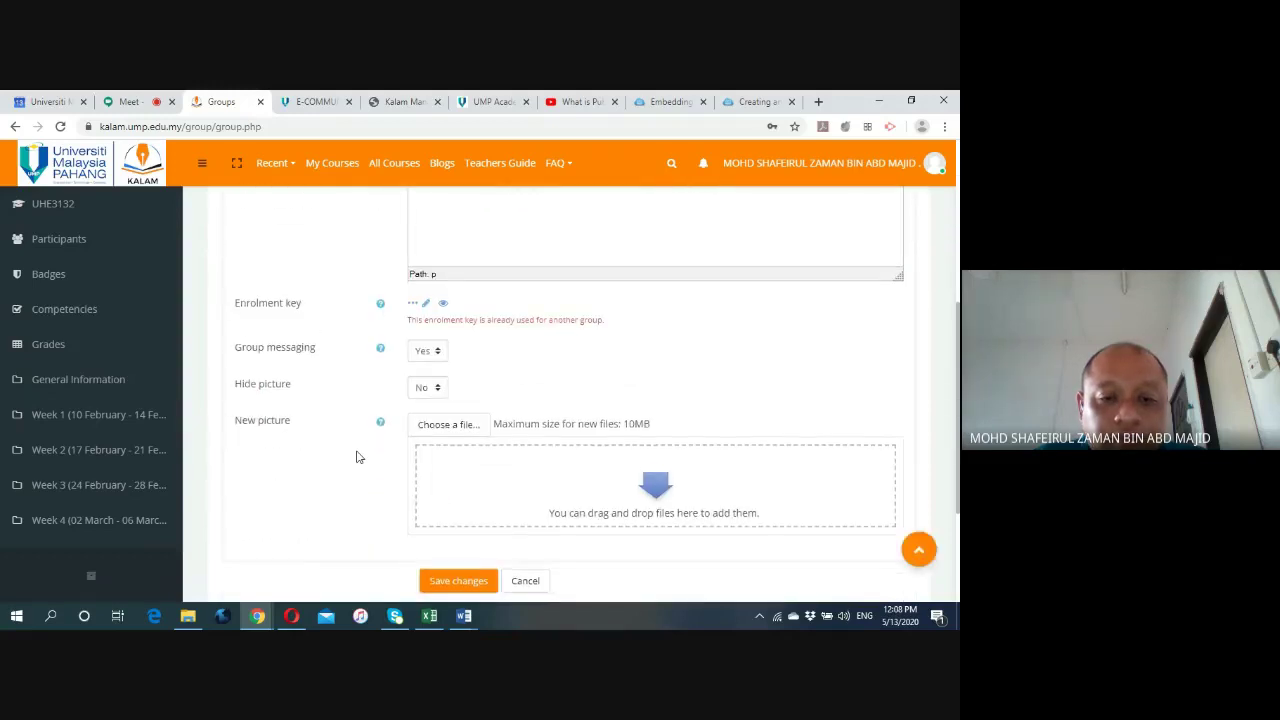
pyautogui.click(424, 303)
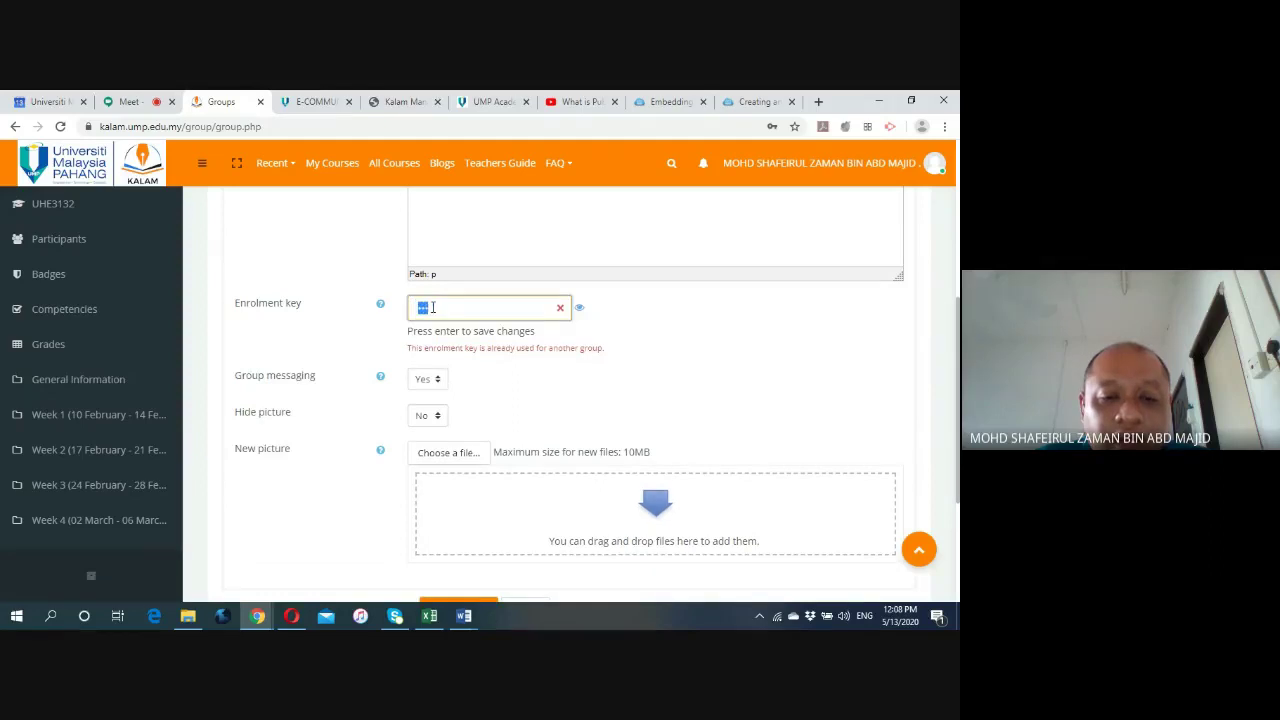
pyautogui.write('***')
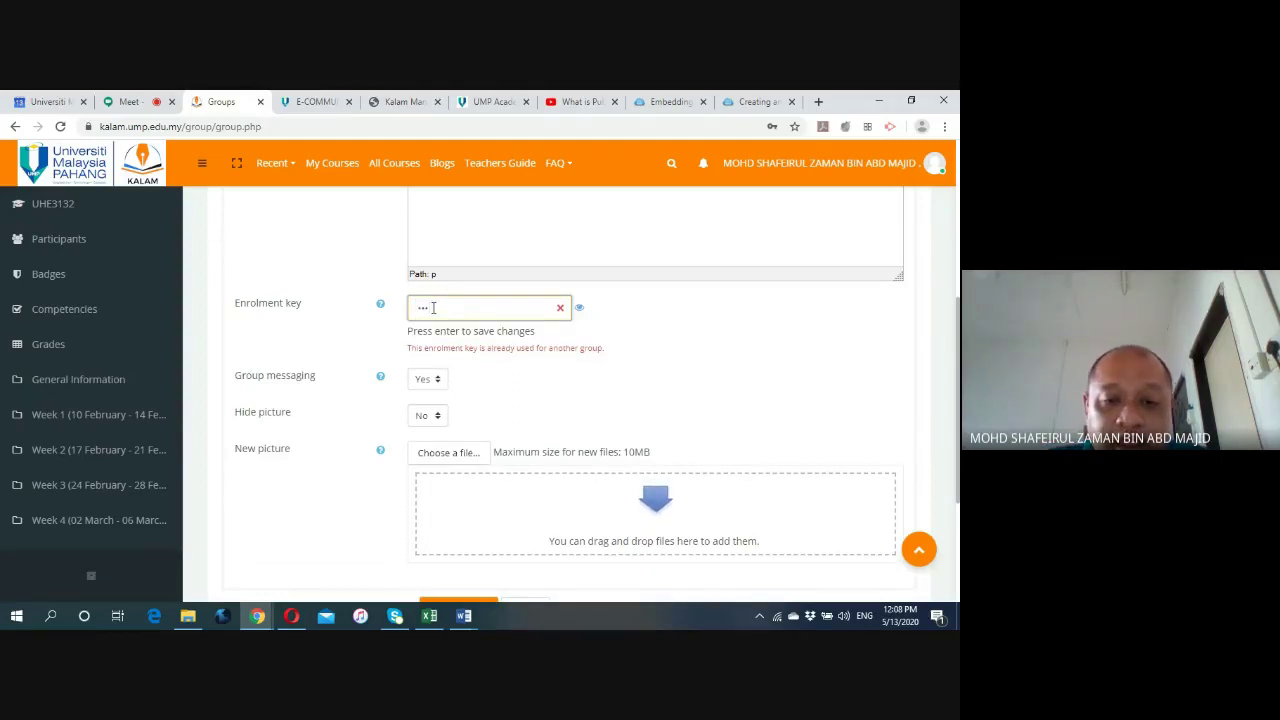
pyautogui.press('Return')
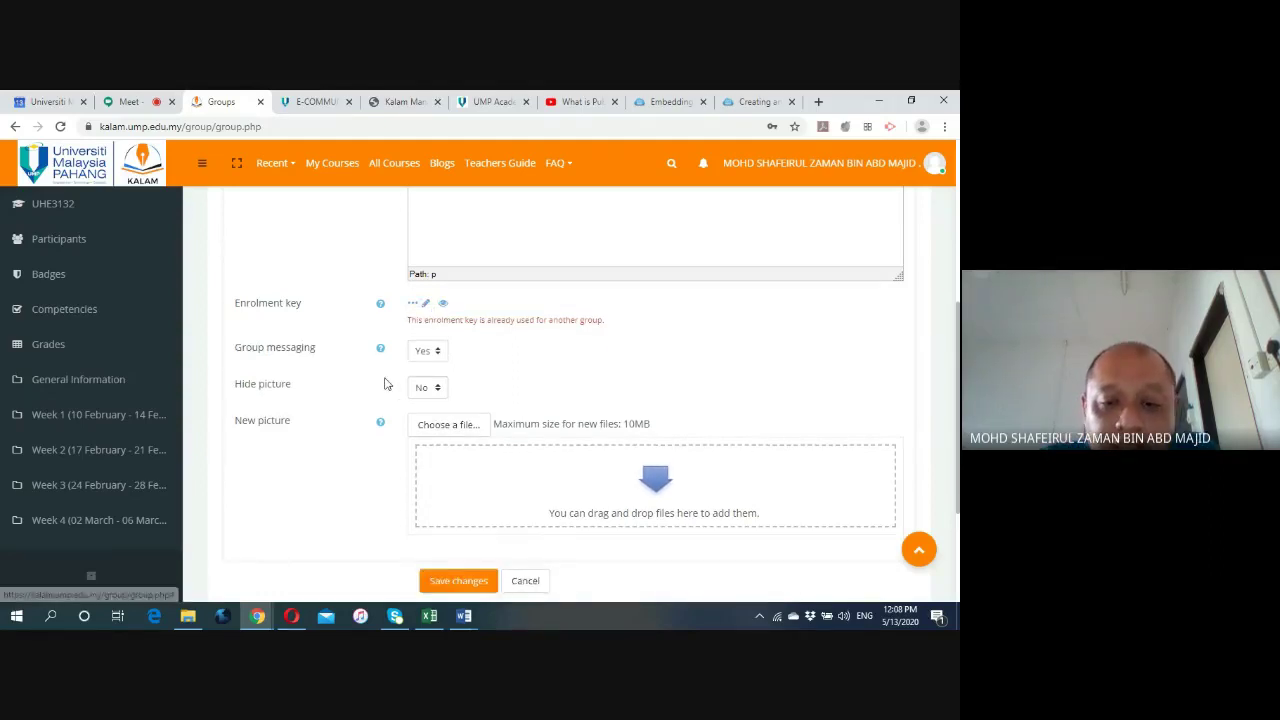
pyautogui.scroll(-3, 388, 412)
pyautogui.scroll(-1, 388, 412)
pyautogui.click(470, 392)
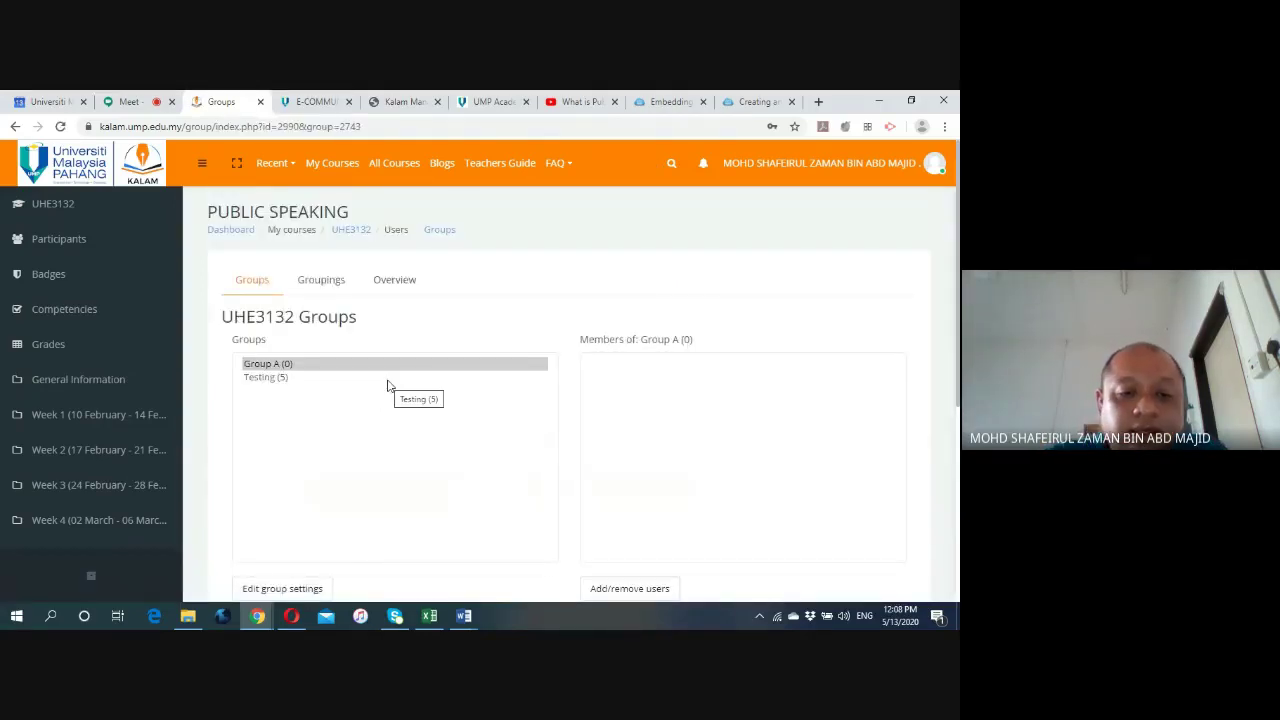
# Compare the empty Group A with Testing (5), then open Group A's Add/remove users page.
pyautogui.scroll(-1, 382, 384)
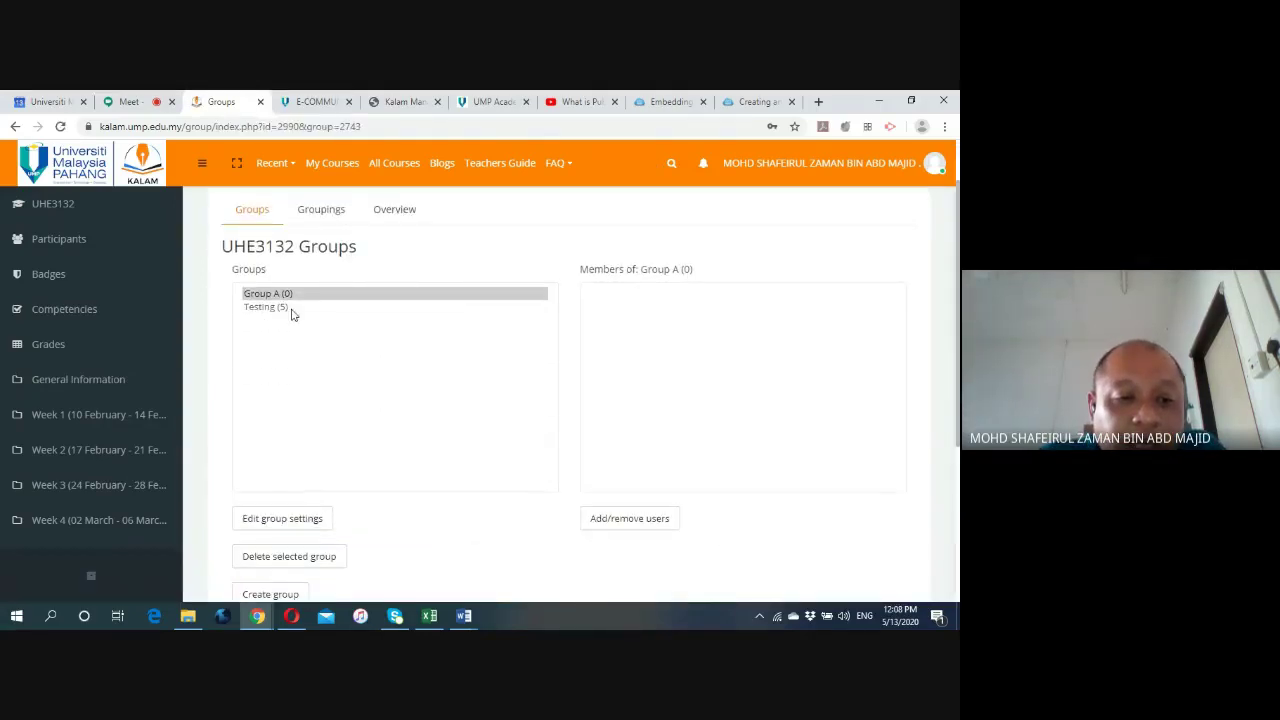
pyautogui.click(330, 385)
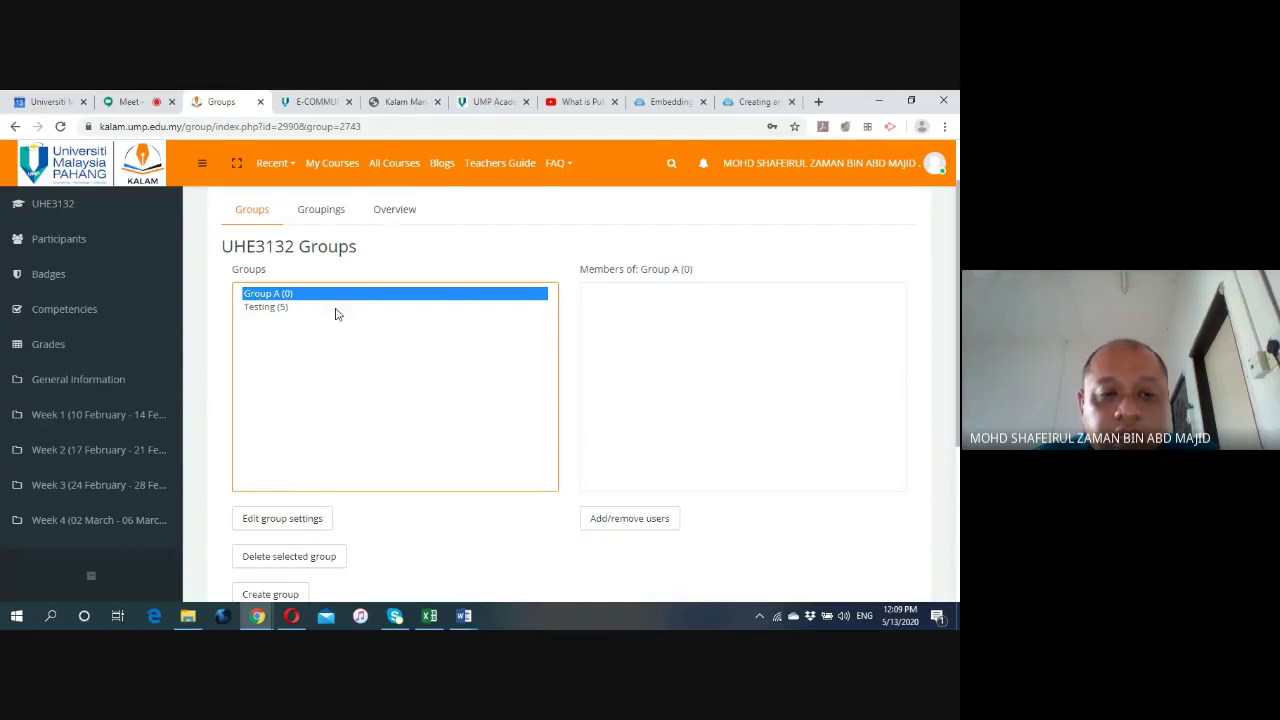
pyautogui.click(279, 307)
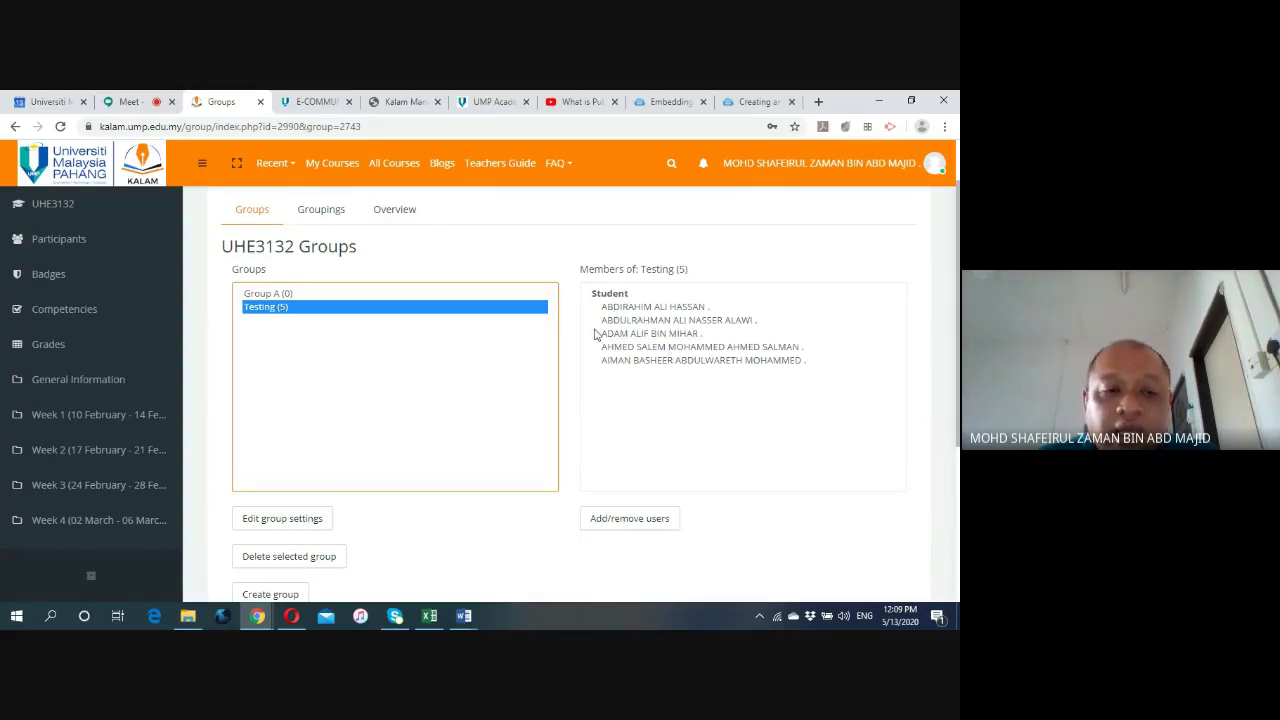
pyautogui.click(277, 294)
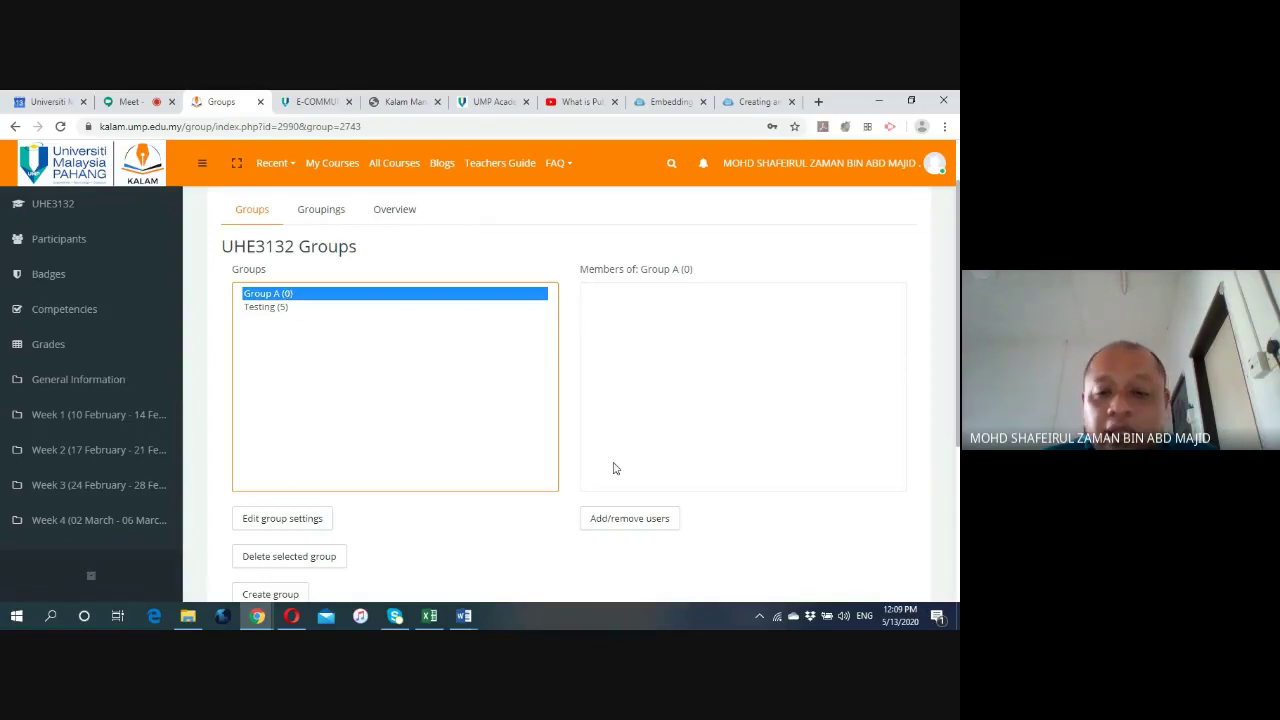
pyautogui.click(625, 521)
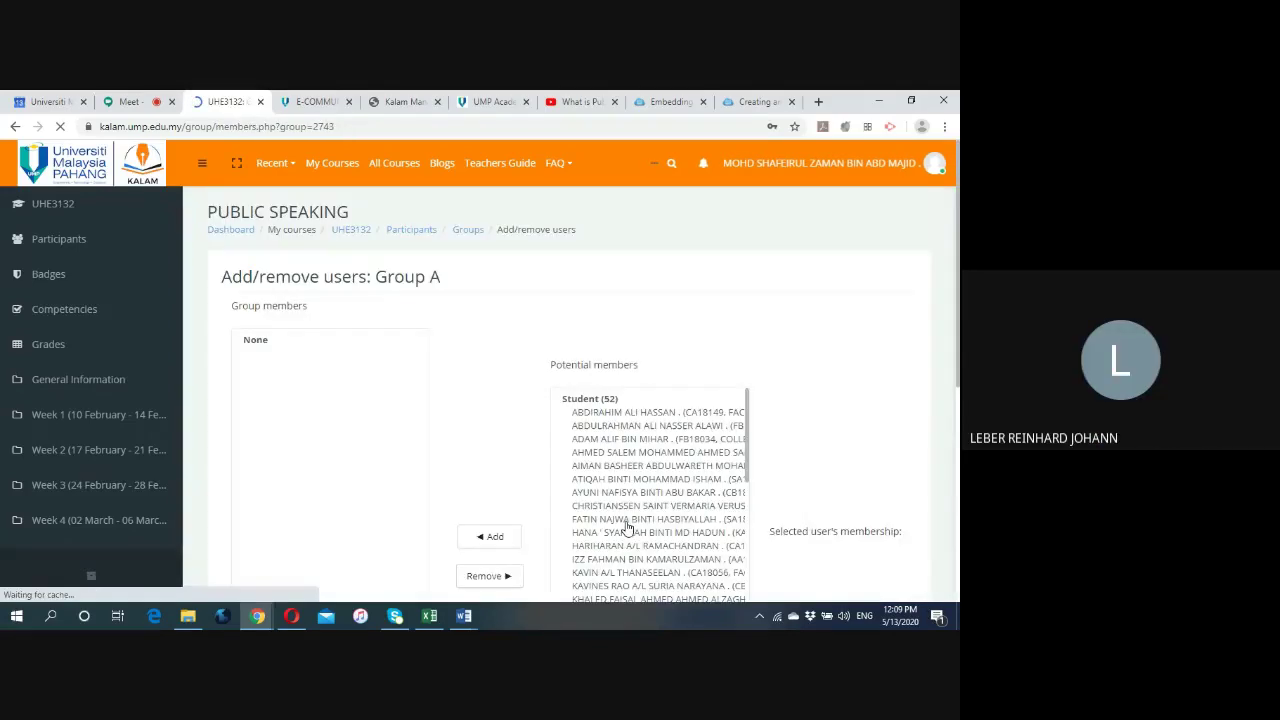
# Add one student from the Potential members list to Group A.
pyautogui.scroll(-1, 535, 398)
pyautogui.scroll(-1, 601, 357)
pyautogui.scroll(-10, 601, 357)
pyautogui.scroll(-1, 622, 435)
pyautogui.scroll(3, 625, 437)
pyautogui.scroll(5, 628, 437)
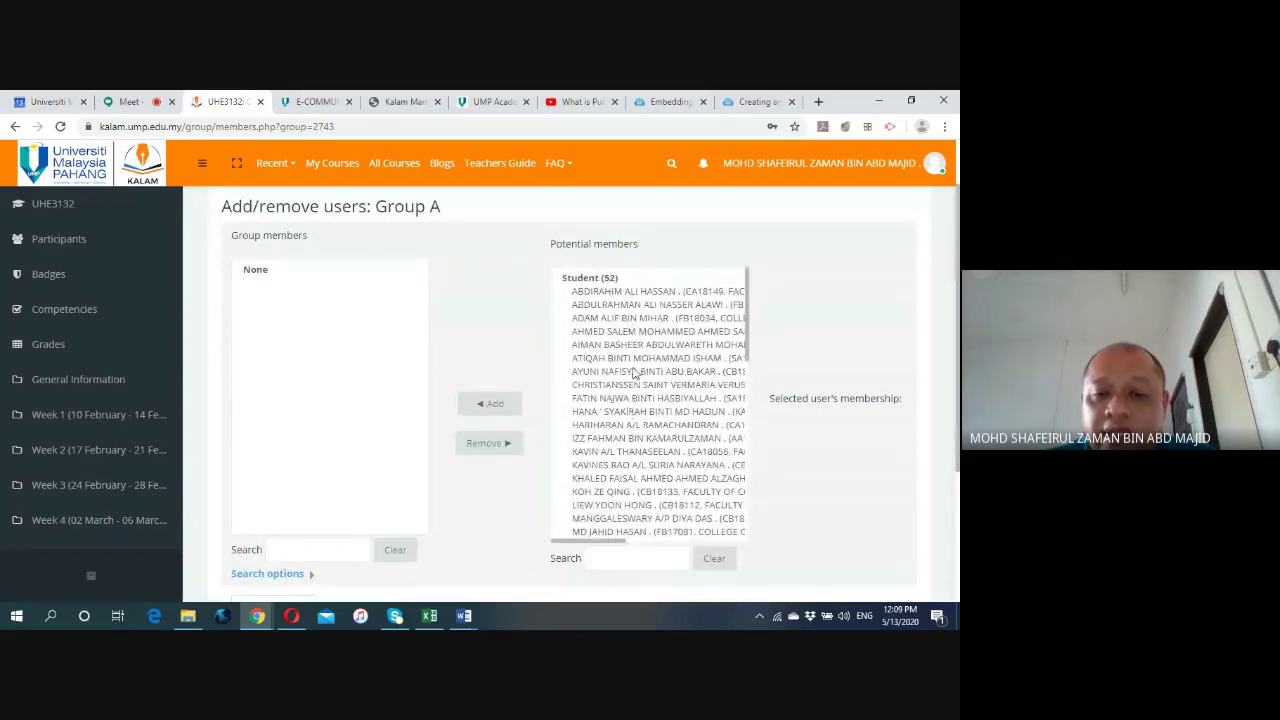
pyautogui.click(648, 426)
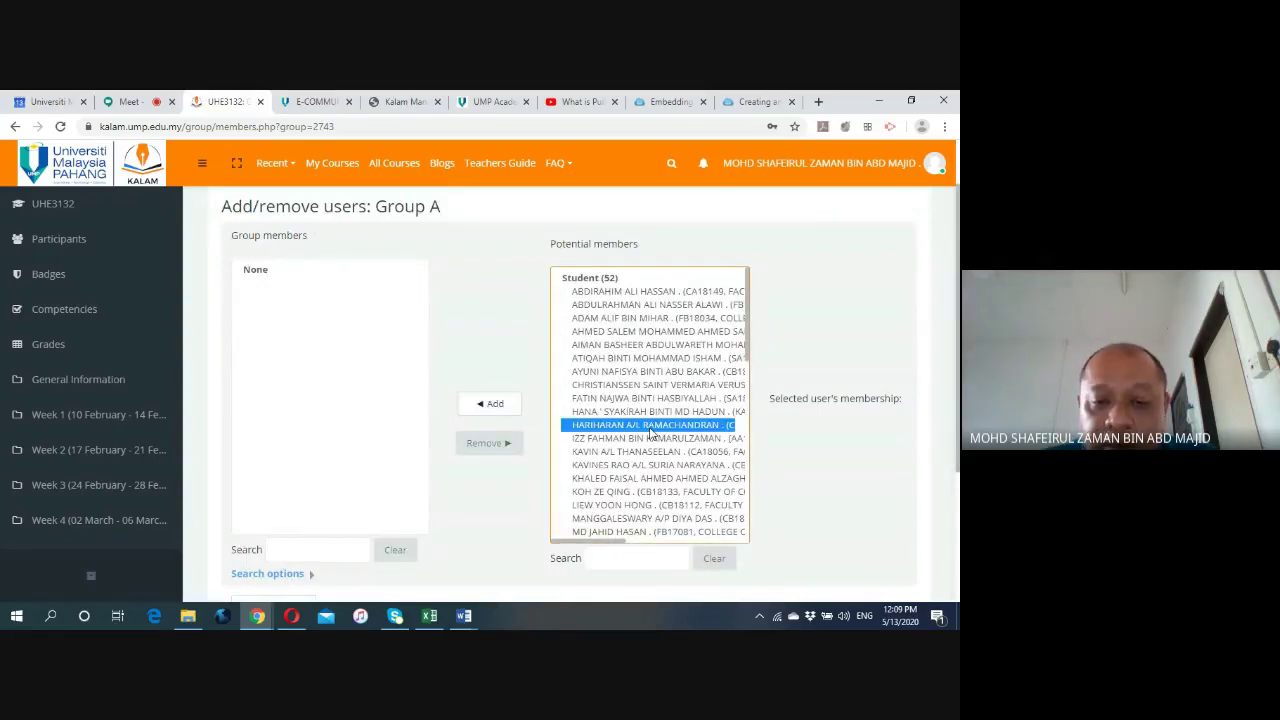
pyautogui.click(492, 404)
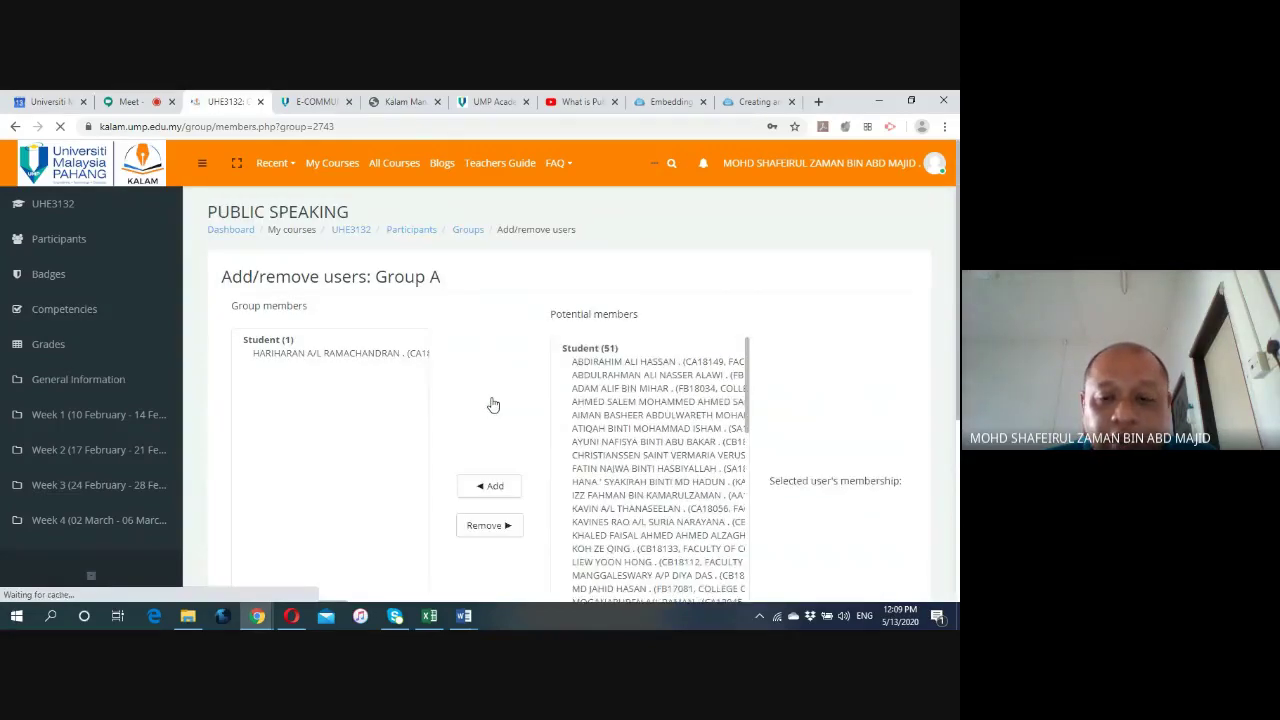
# Select four more students together and add them, bringing Group A to five members.
pyautogui.scroll(-2, 528, 411)
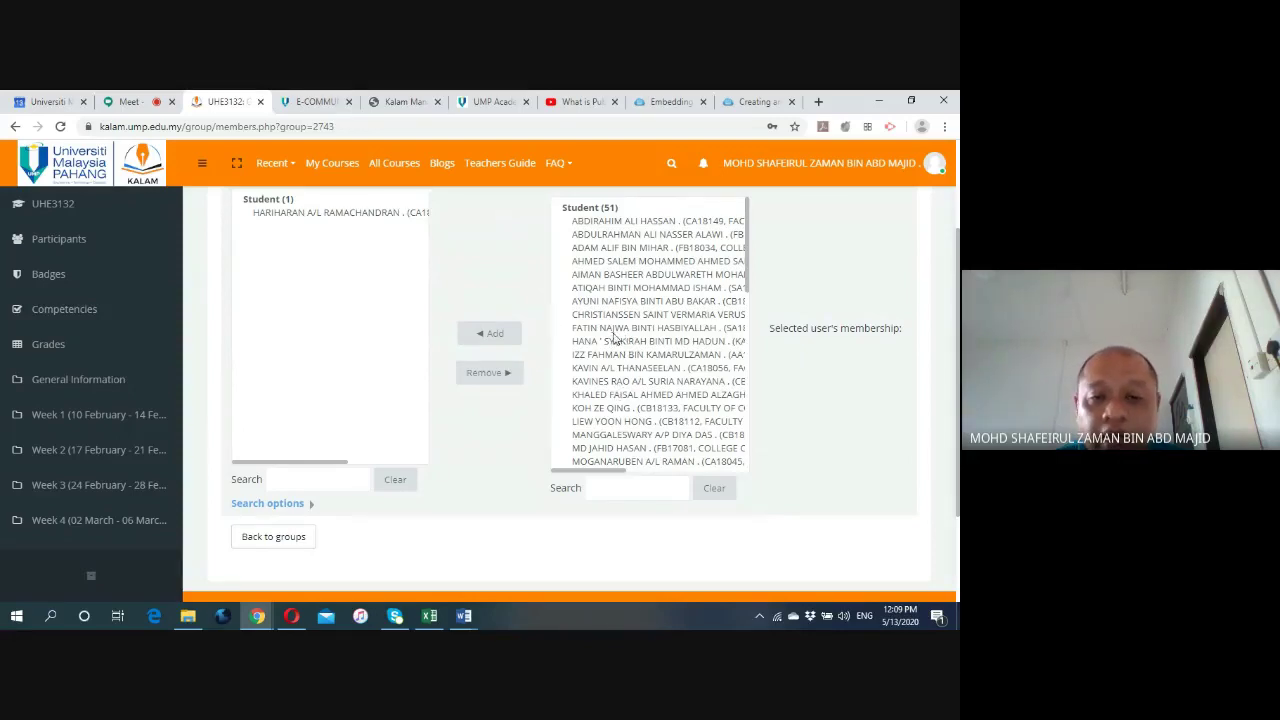
pyautogui.click(617, 345)
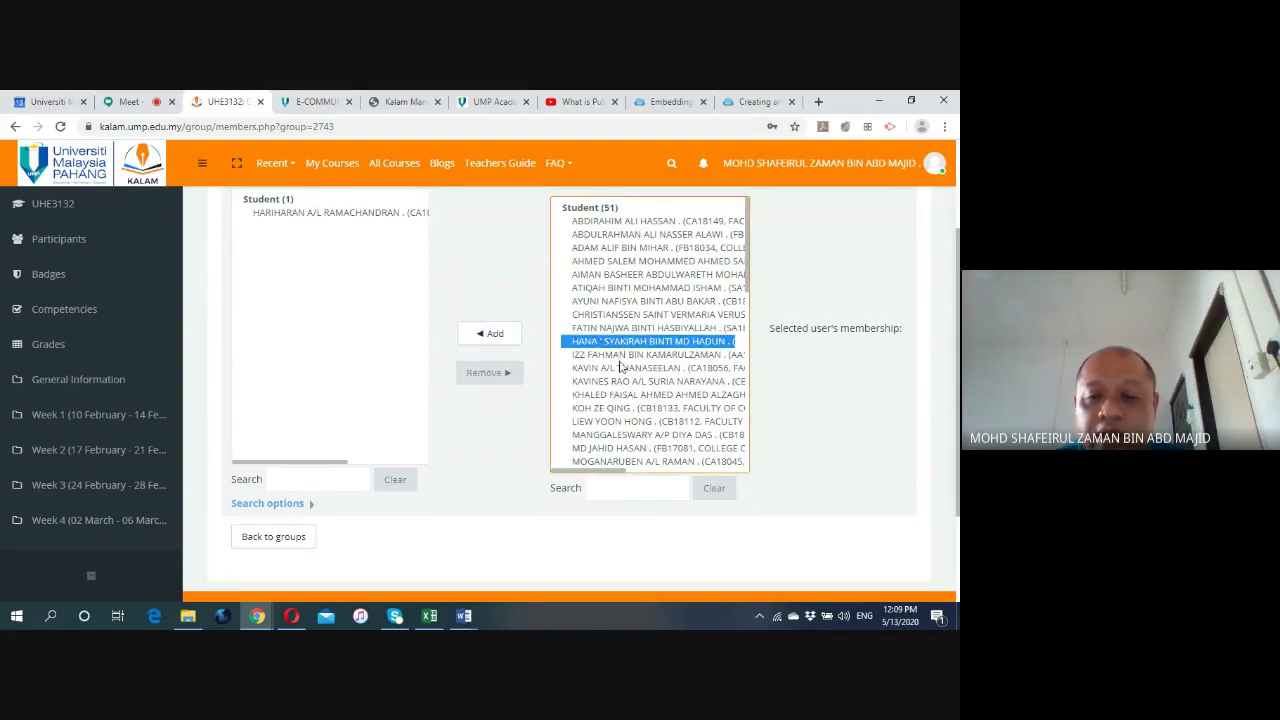
pyautogui.keyDown('ctrl'); pyautogui.click(624, 358); pyautogui.keyUp('ctrl')
pyautogui.keyDown('ctrl'); pyautogui.click(628, 368); pyautogui.keyUp('ctrl')
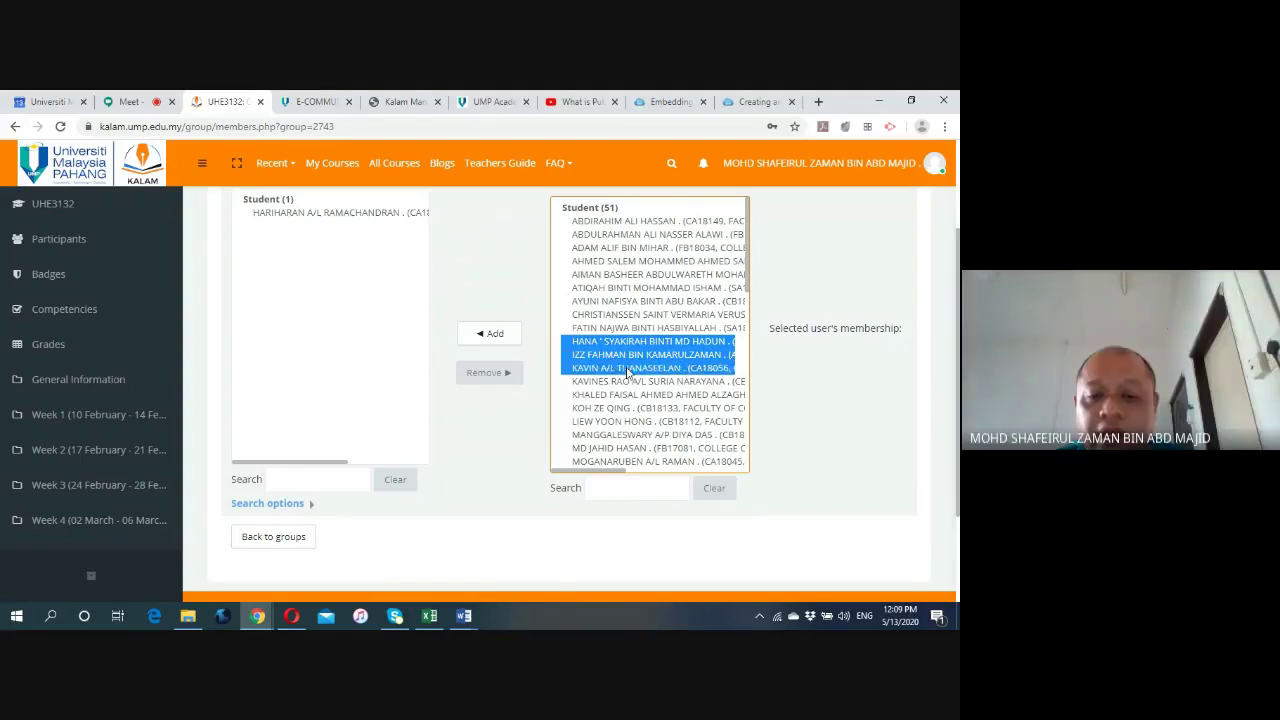
pyautogui.keyDown('ctrl'); pyautogui.click(628, 381); pyautogui.keyUp('ctrl')
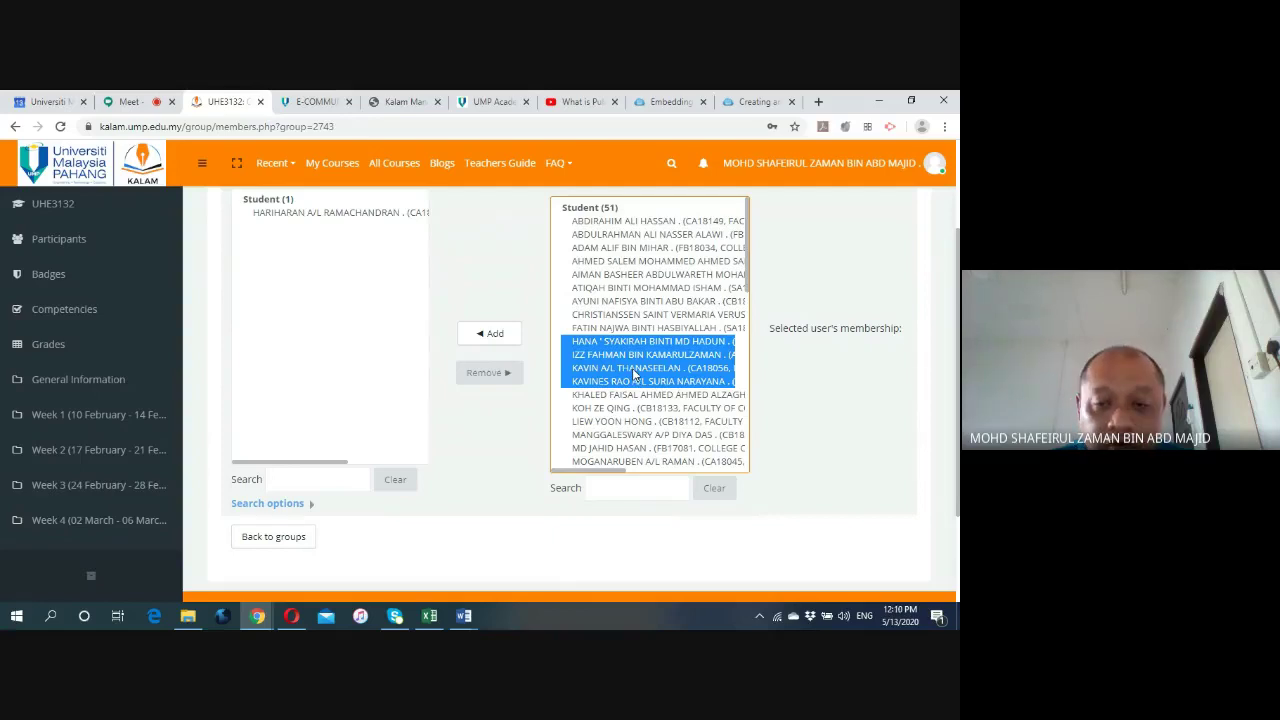
pyautogui.click(497, 336)
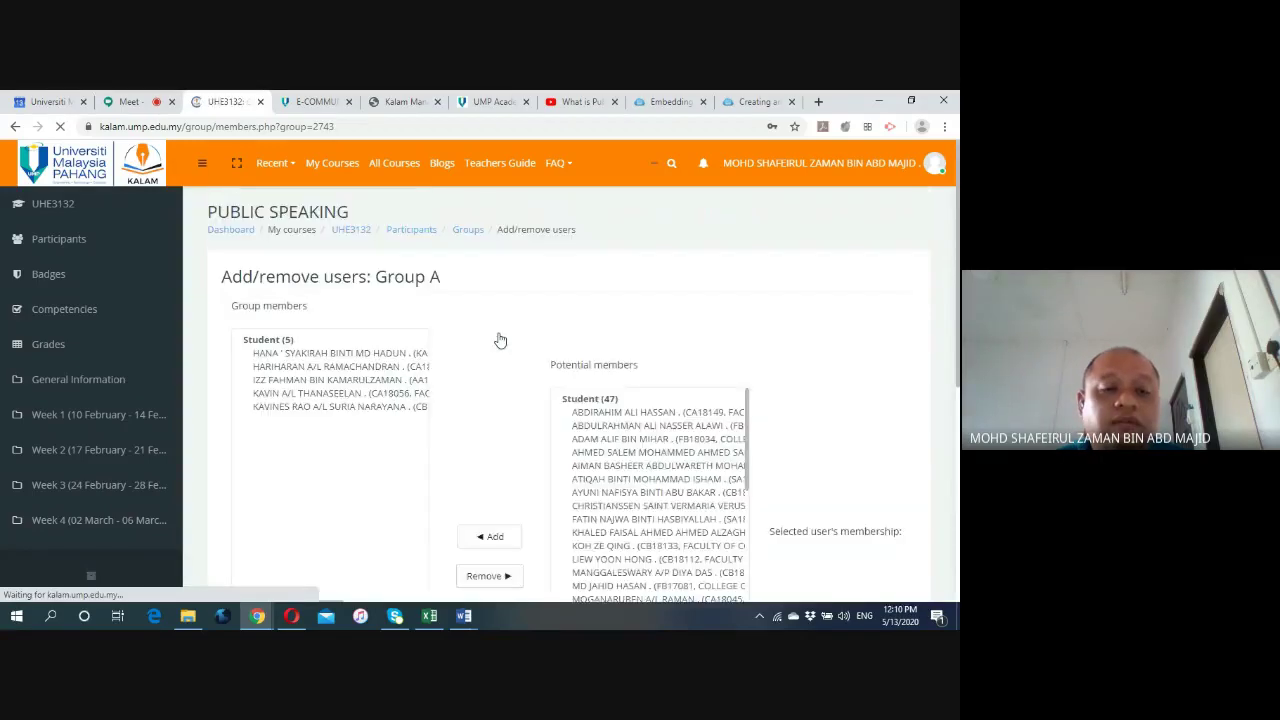
pyautogui.scroll(-1, 315, 358)
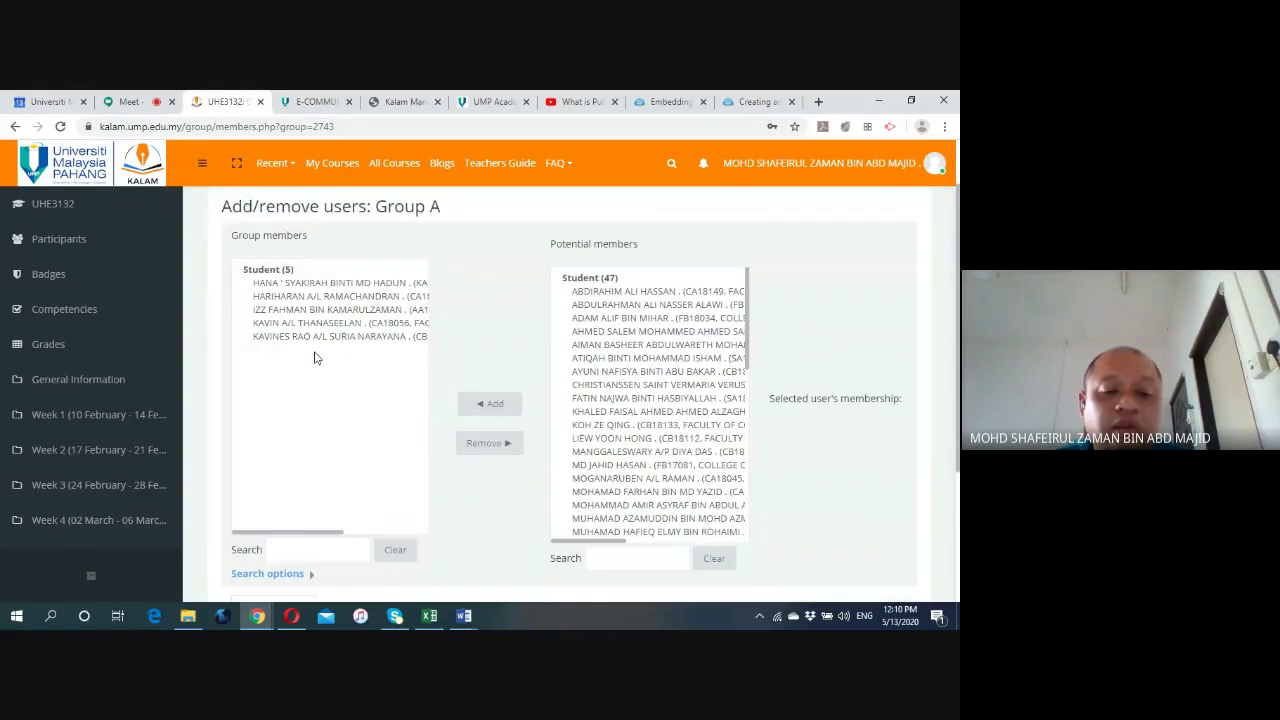
pyautogui.scroll(-2, 417, 403)
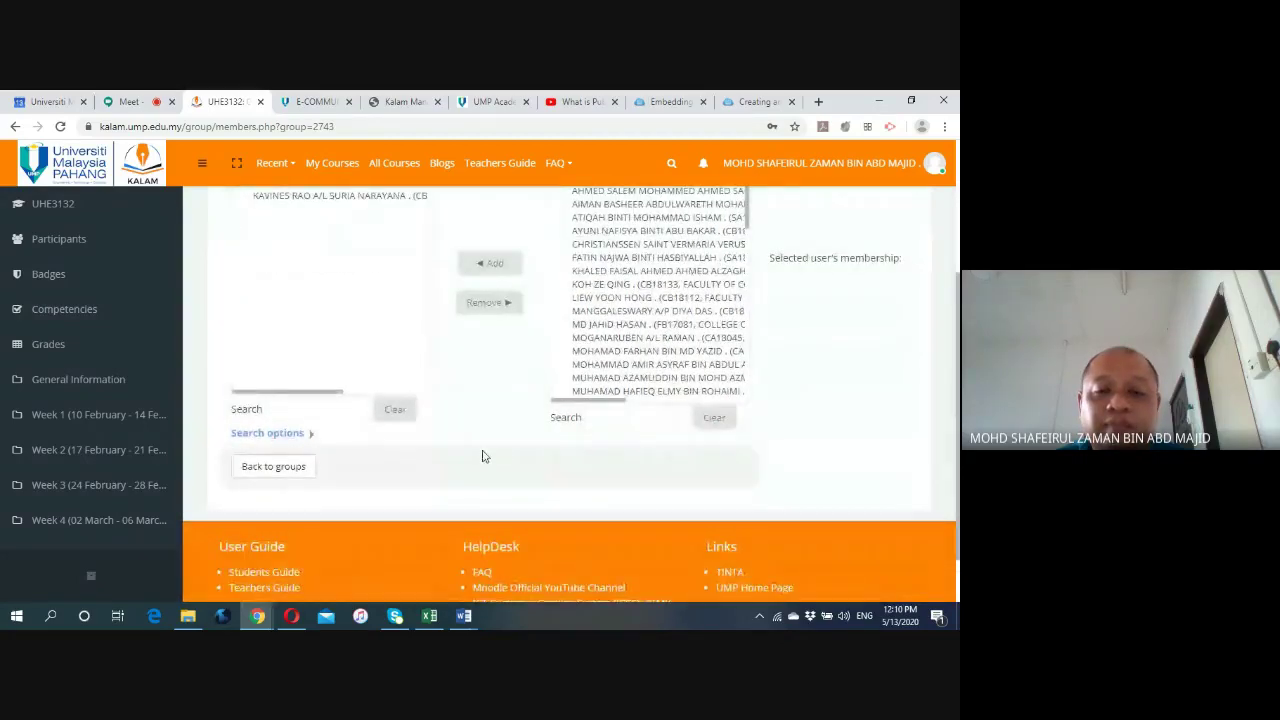
pyautogui.scroll(3, 485, 450)
pyautogui.scroll(-3, 497, 420)
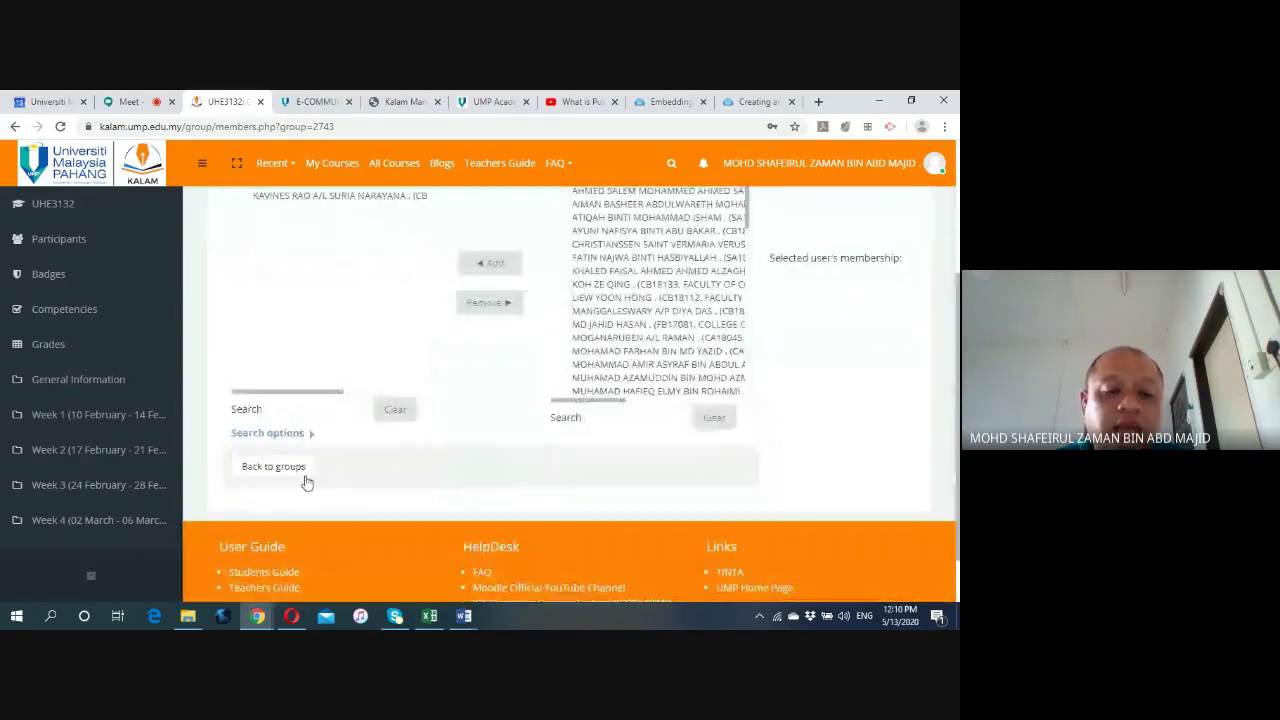
# Return to the UHE3132 groups overview and check the five members of both Group A and Testing.
pyautogui.click(296, 470)
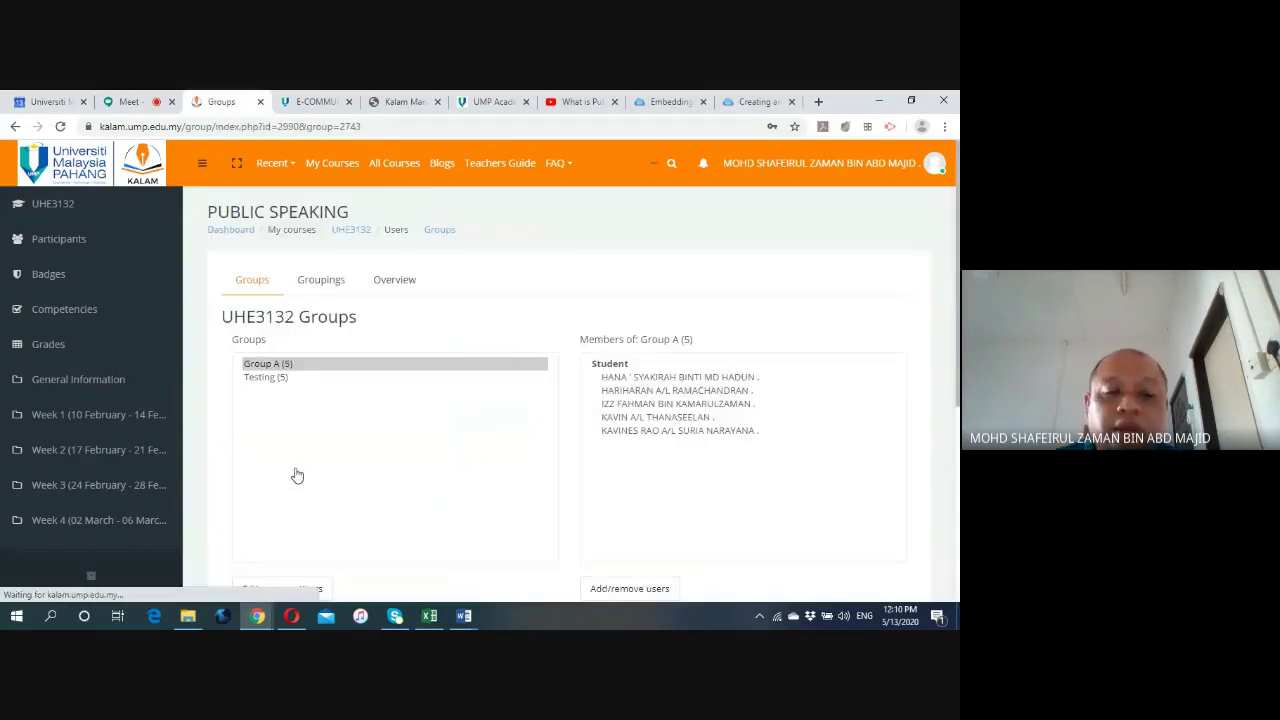
pyautogui.scroll(-1, 408, 471)
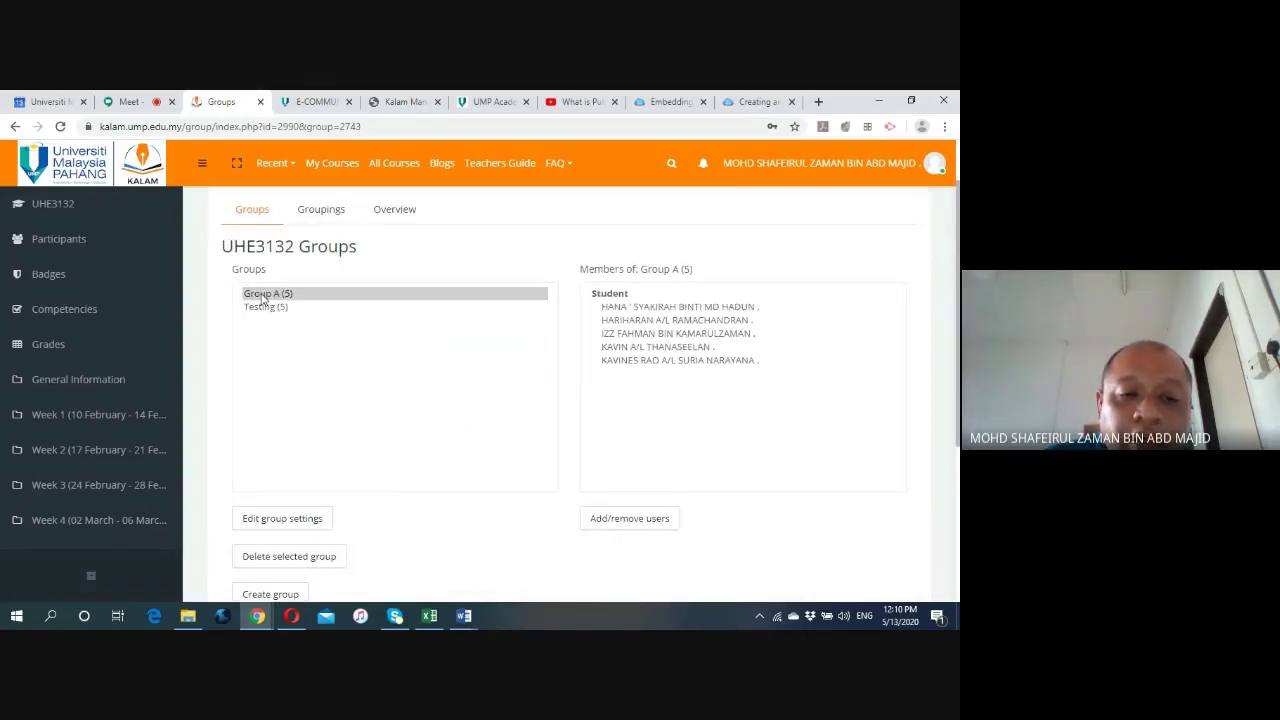
pyautogui.click(265, 295)
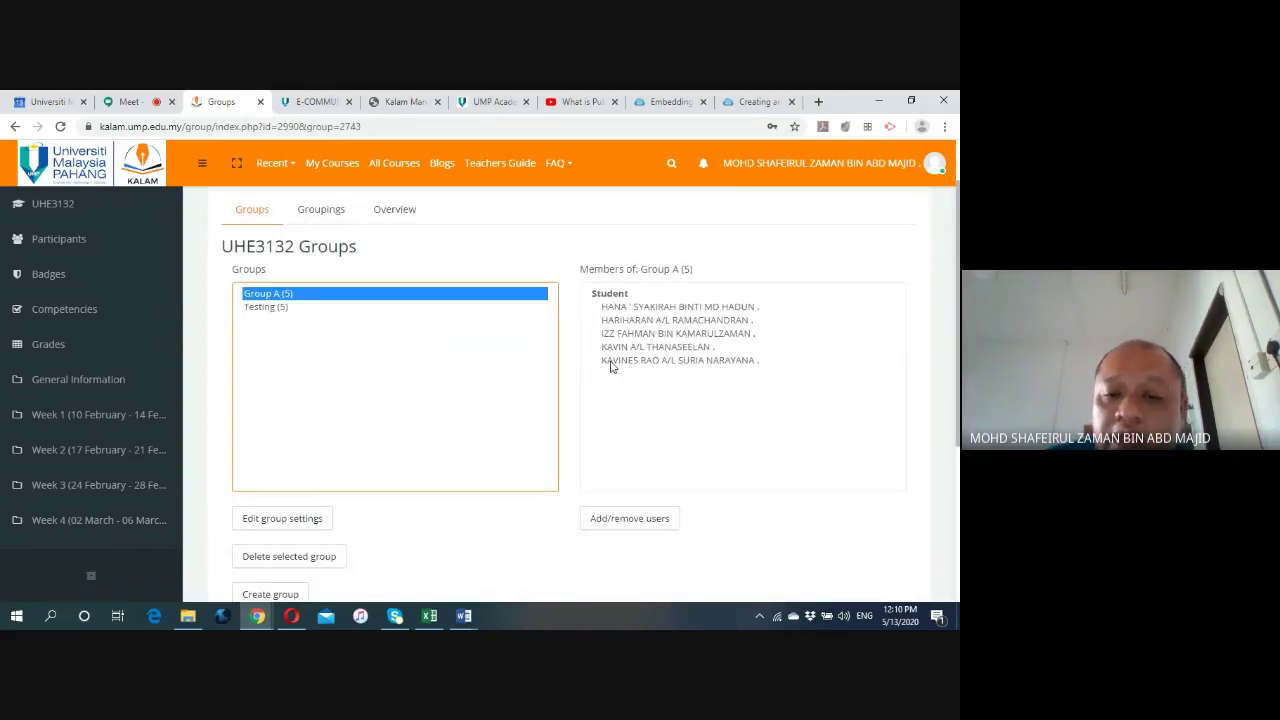
pyautogui.click(256, 311)
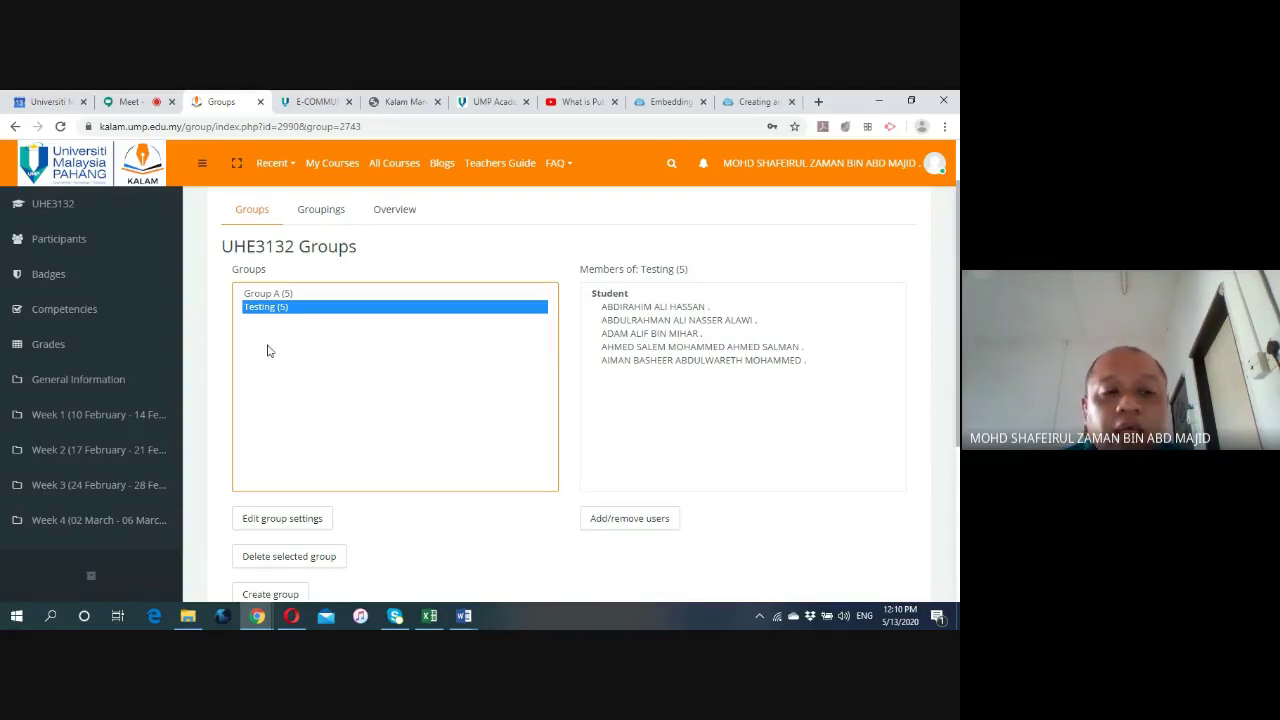
pyautogui.scroll(1, 269, 349)
pyautogui.scroll(-1, 527, 341)
pyautogui.scroll(-3, 525, 345)
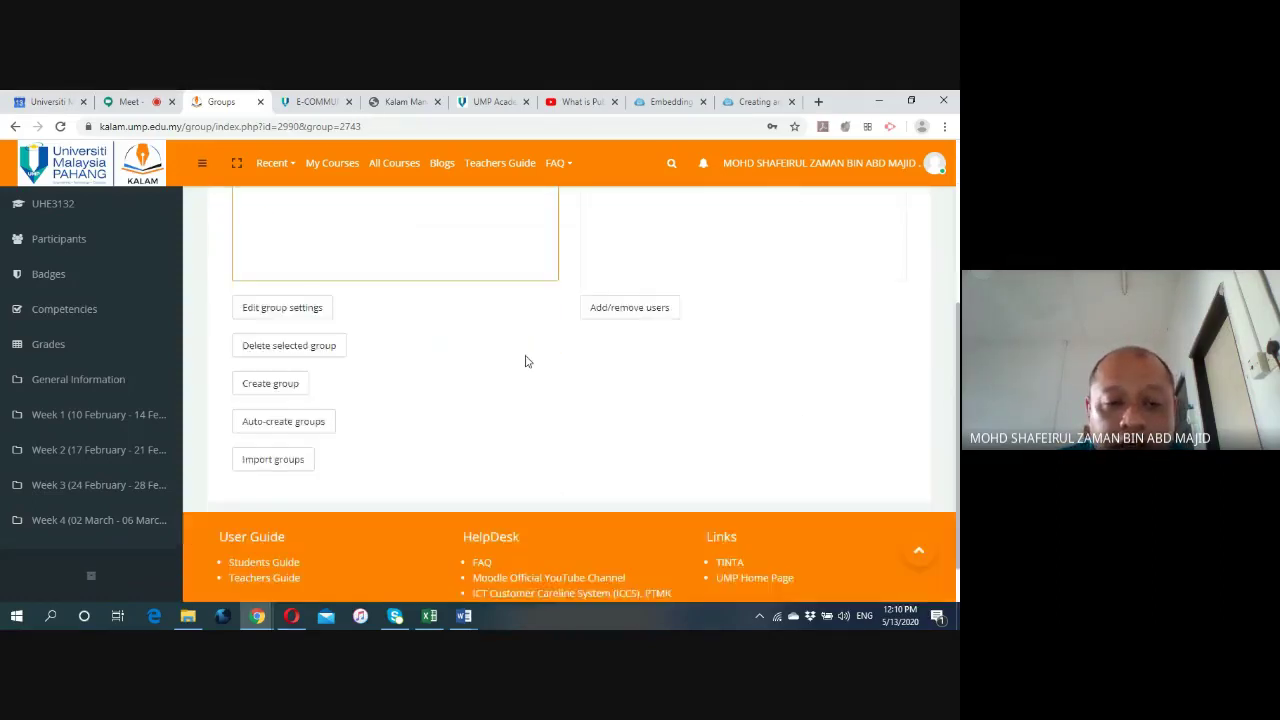
pyautogui.scroll(4, 527, 360)
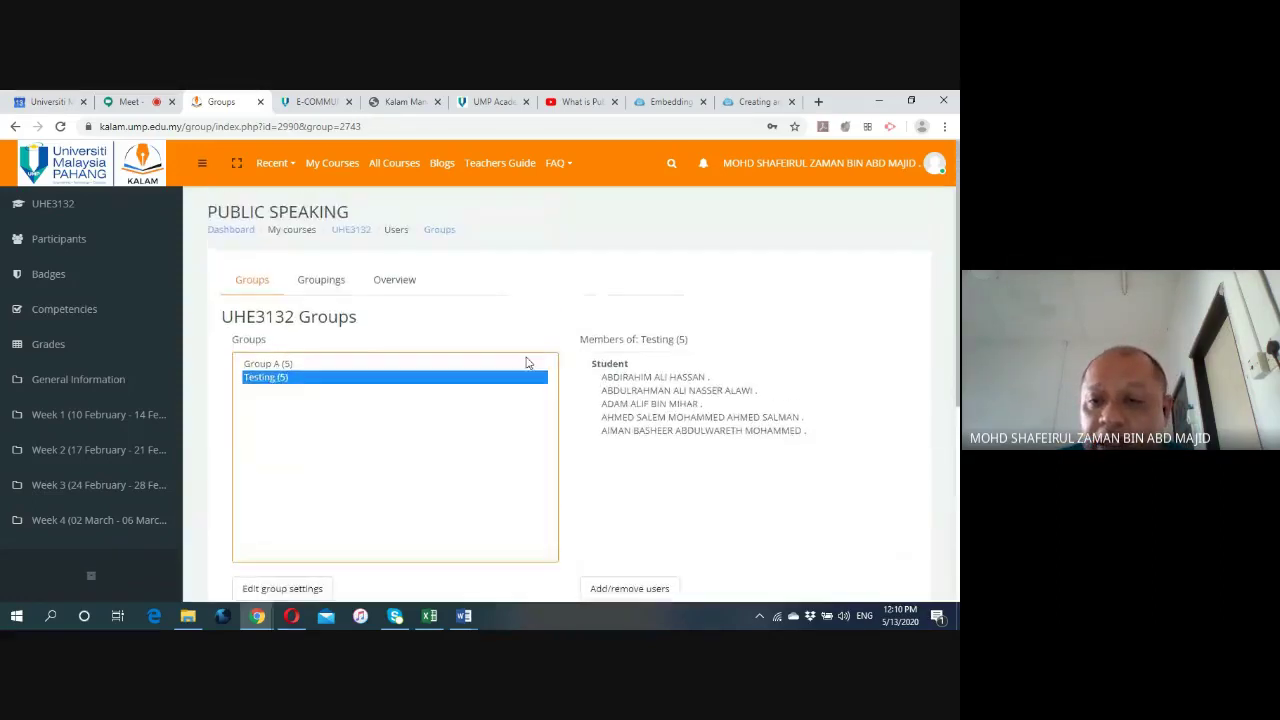
# Go back to the UHE3132 course page and scroll down to Week 1's Reflection forum.
pyautogui.click(358, 237)
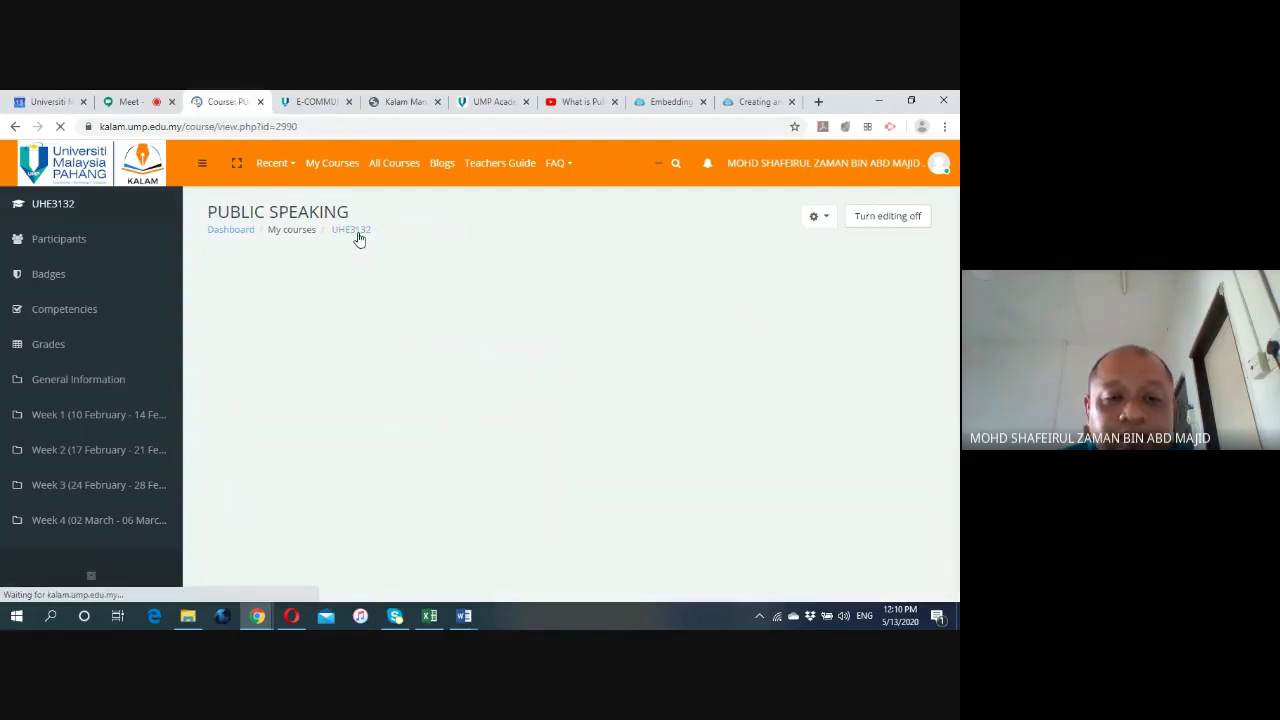
pyautogui.scroll(-2, 548, 417)
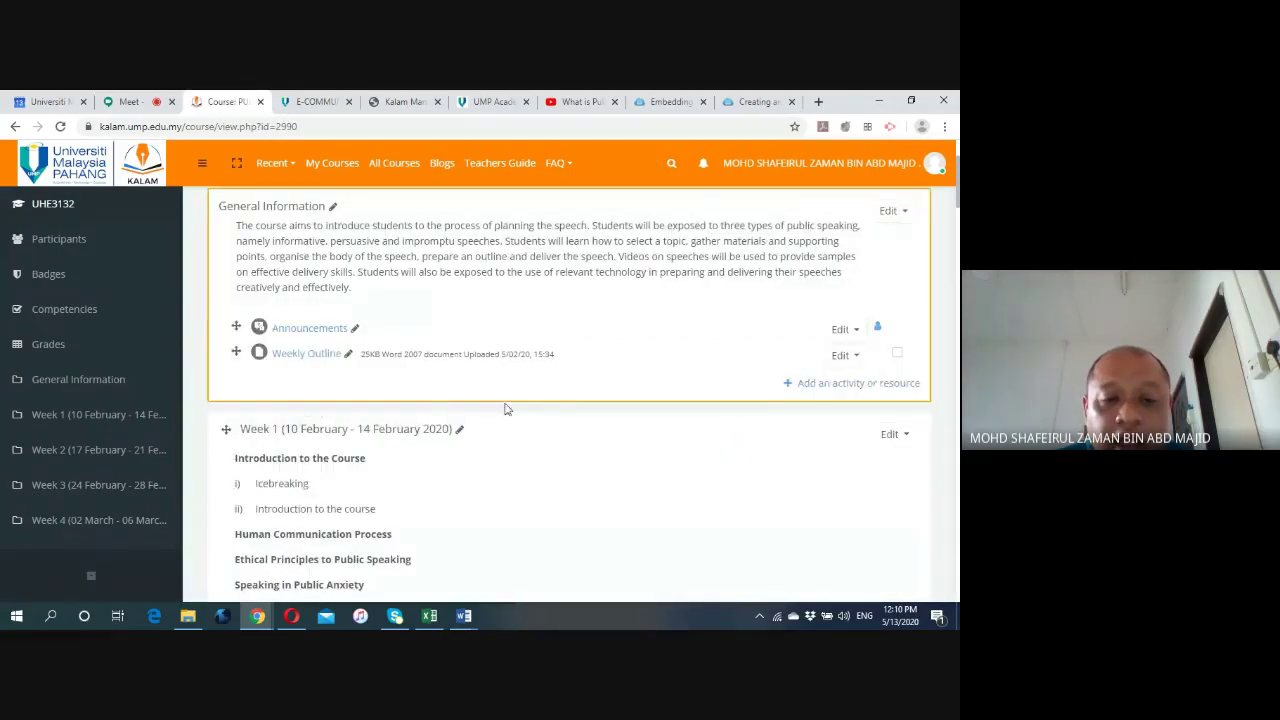
pyautogui.scroll(-2, 420, 407)
pyautogui.scroll(-2, 420, 407)
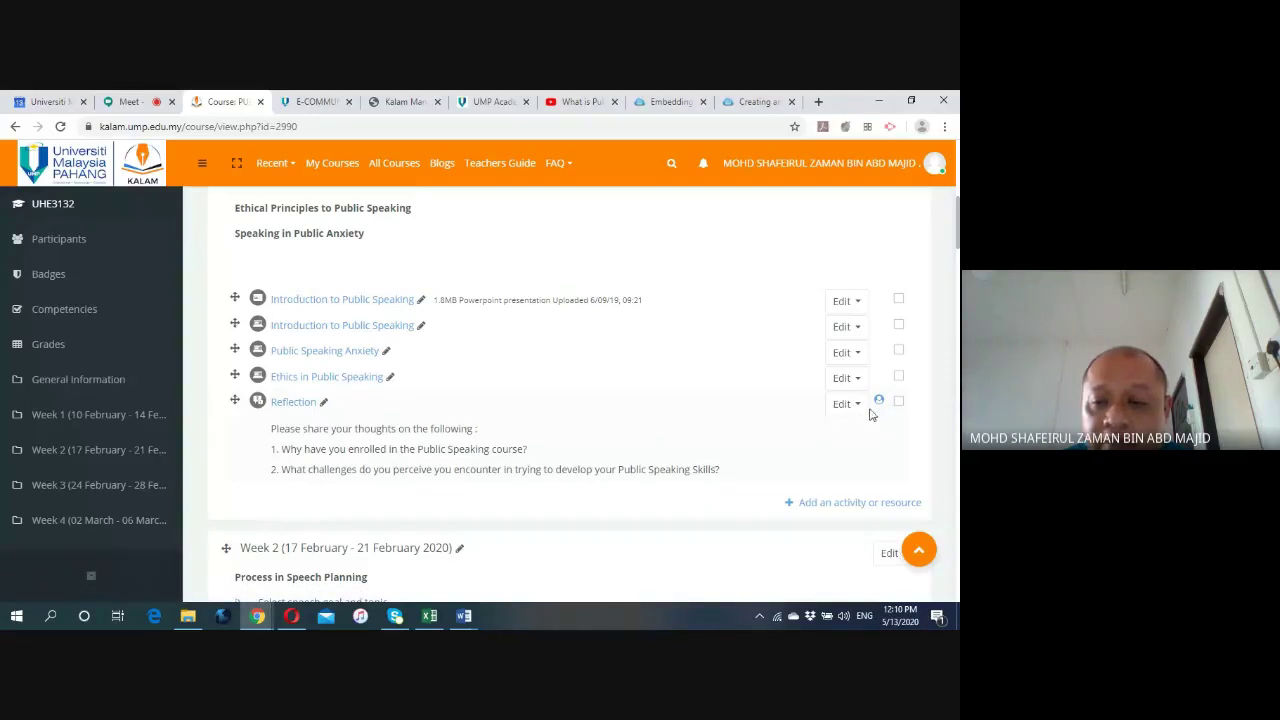
# Open the Reflection forum's Edit settings form, turning off the Meet camera along the way.
pyautogui.click(859, 407)
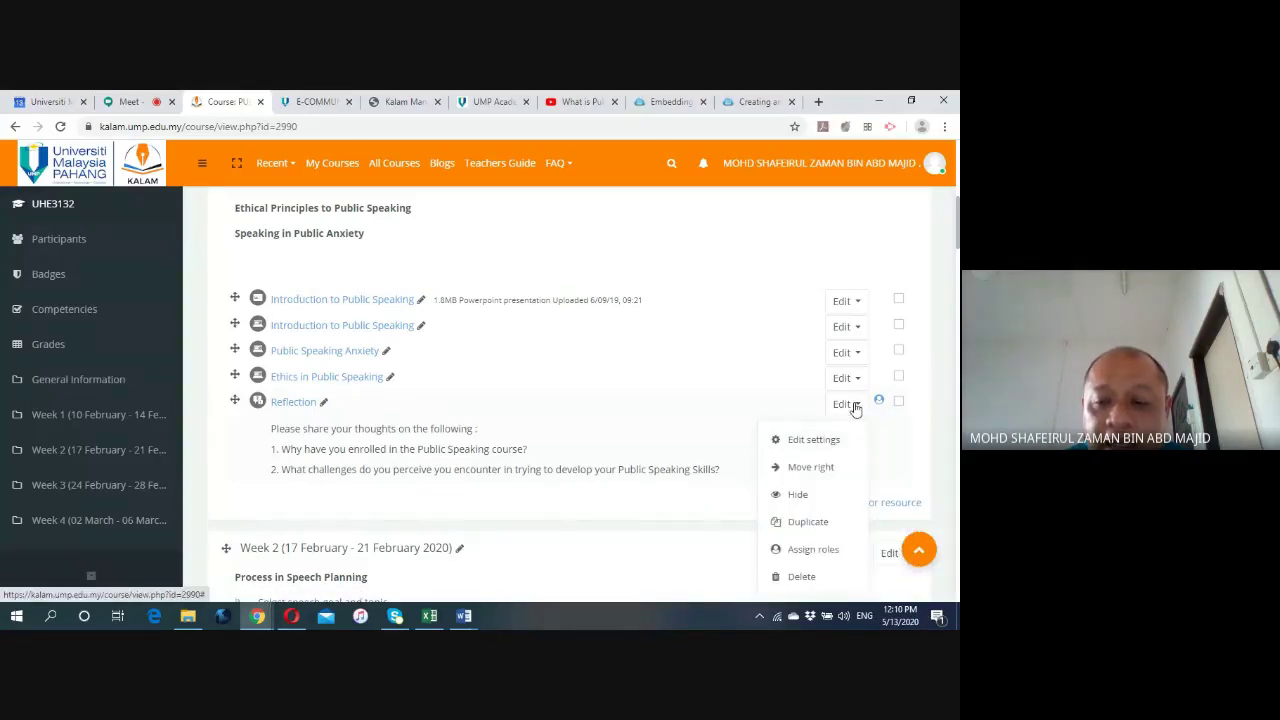
pyautogui.click(814, 441)
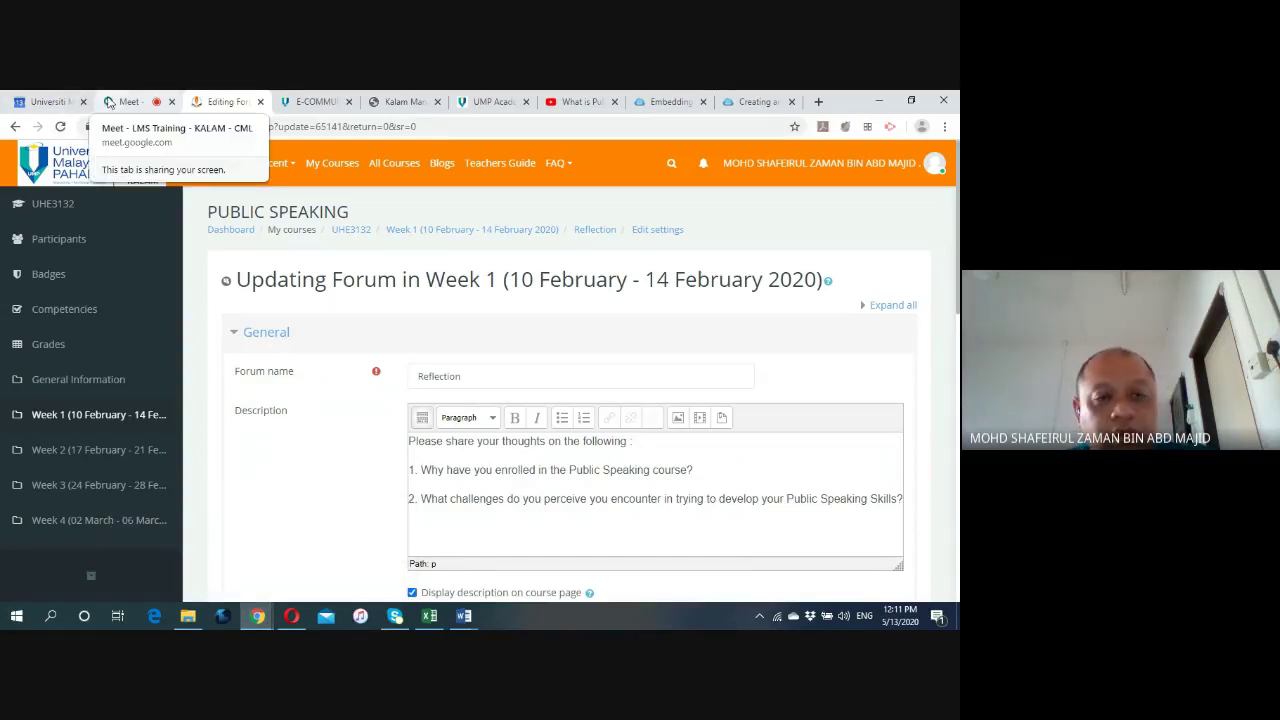
pyautogui.click(110, 102)
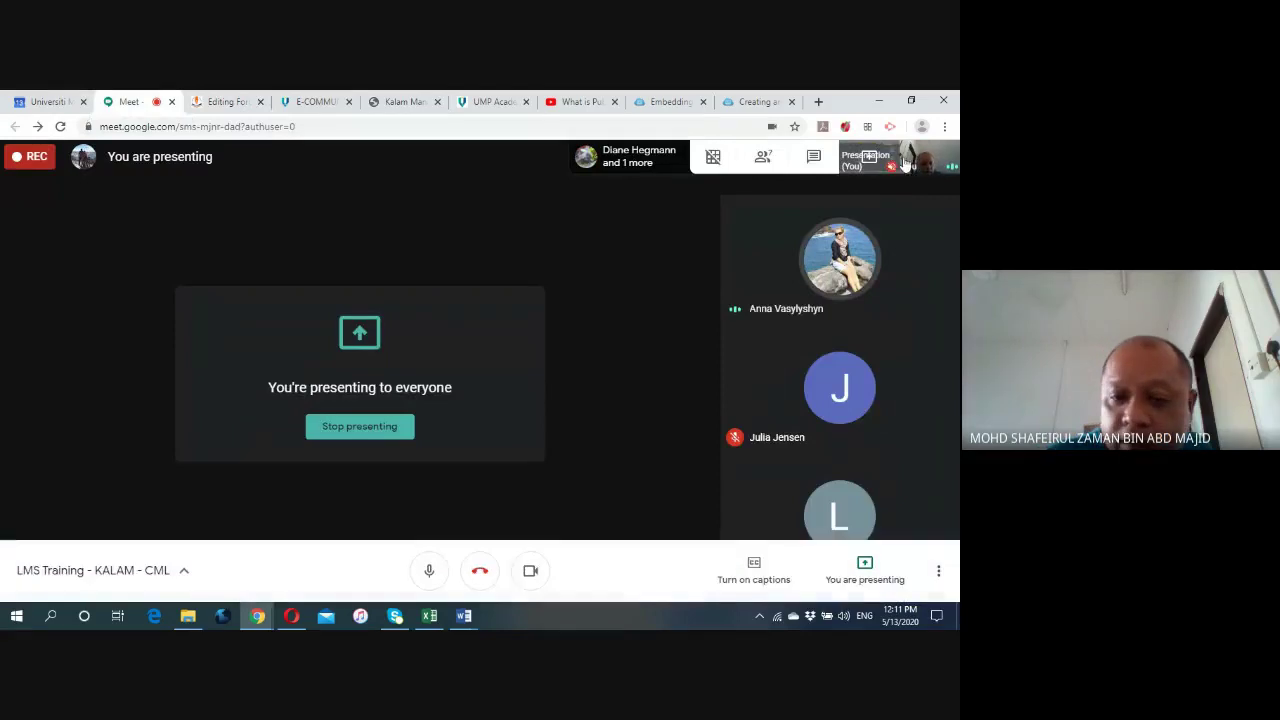
pyautogui.click(531, 572)
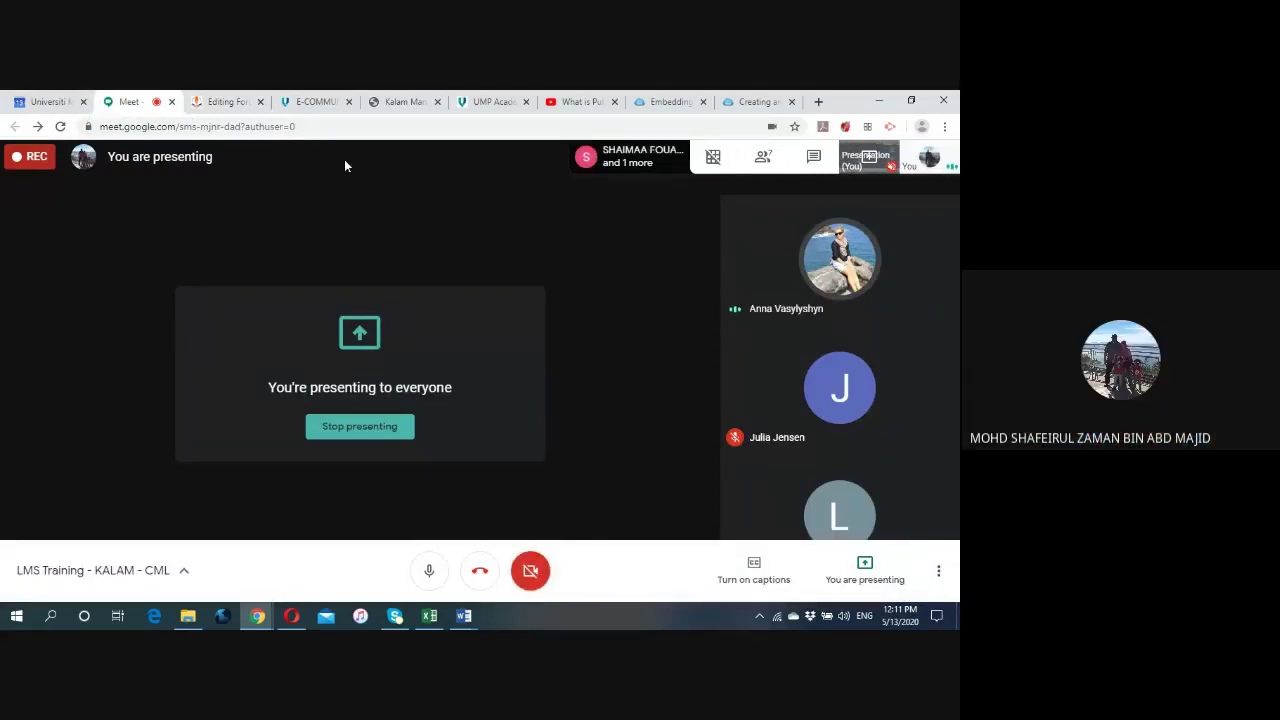
pyautogui.click(229, 104)
# Under Restrict access, add a Group membership restriction to the forum.
pyautogui.scroll(-3, 354, 351)
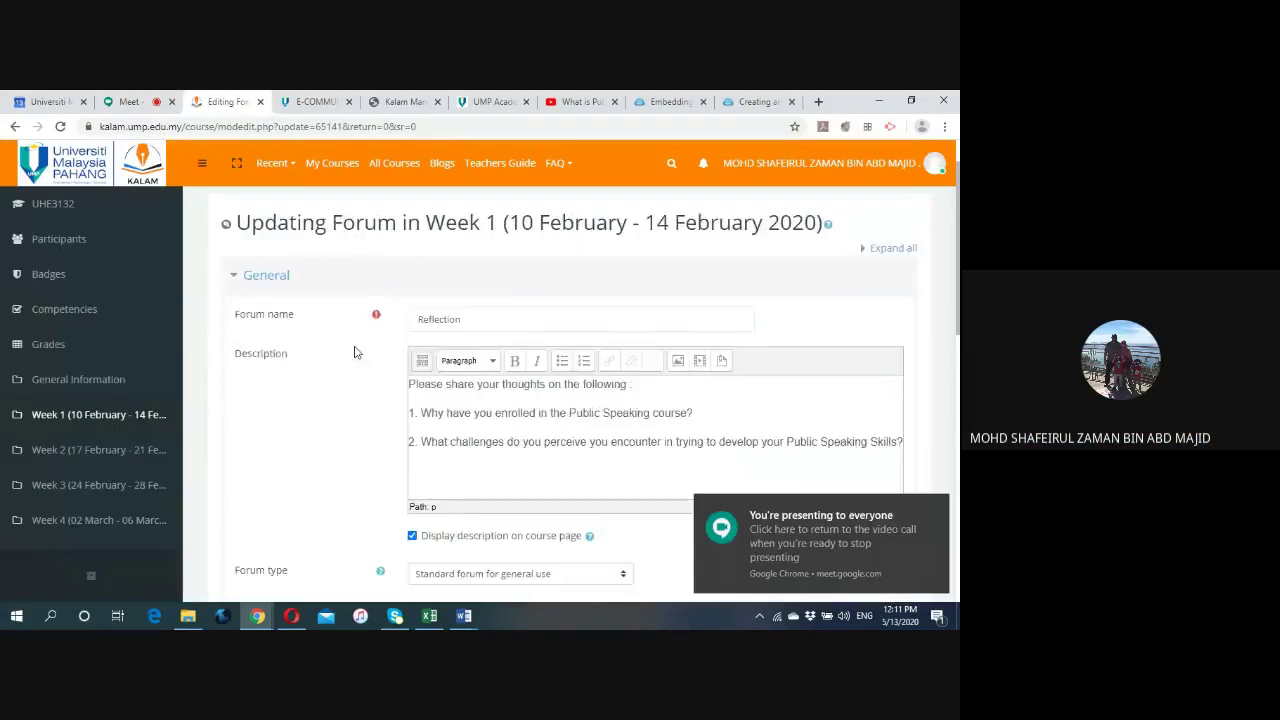
pyautogui.scroll(-2, 351, 388)
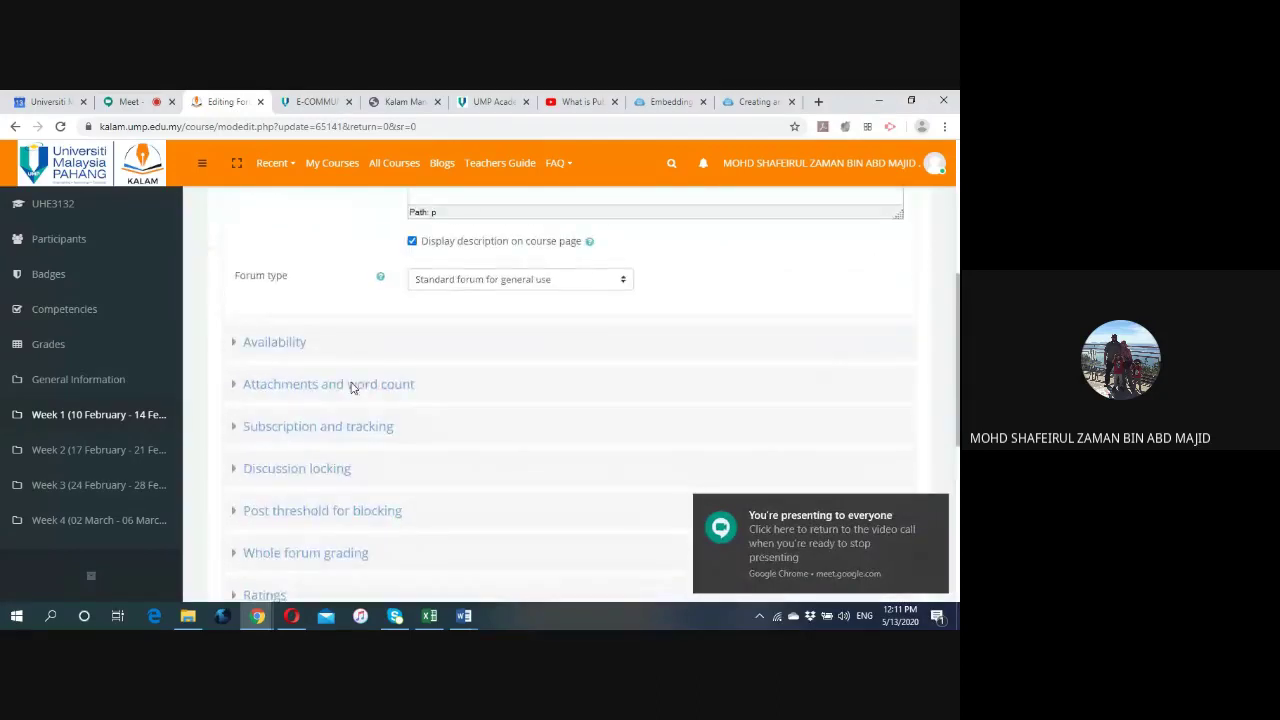
pyautogui.scroll(-2, 378, 388)
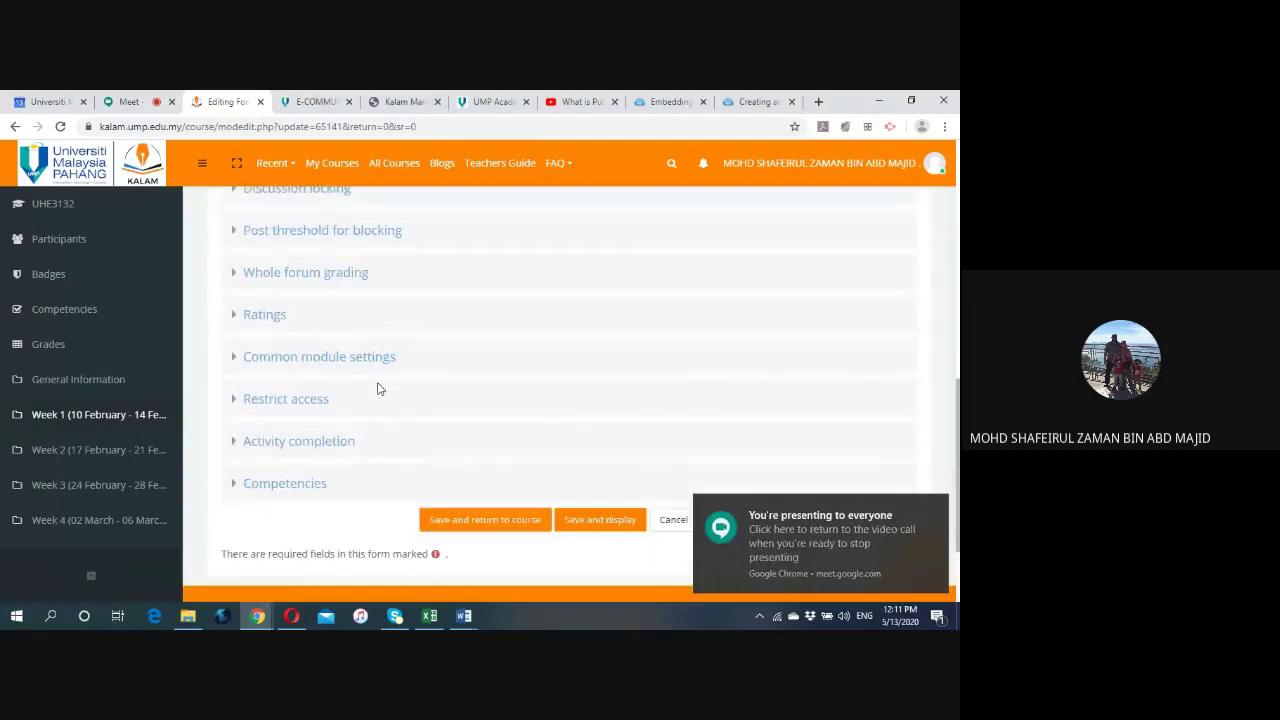
pyautogui.click(245, 400)
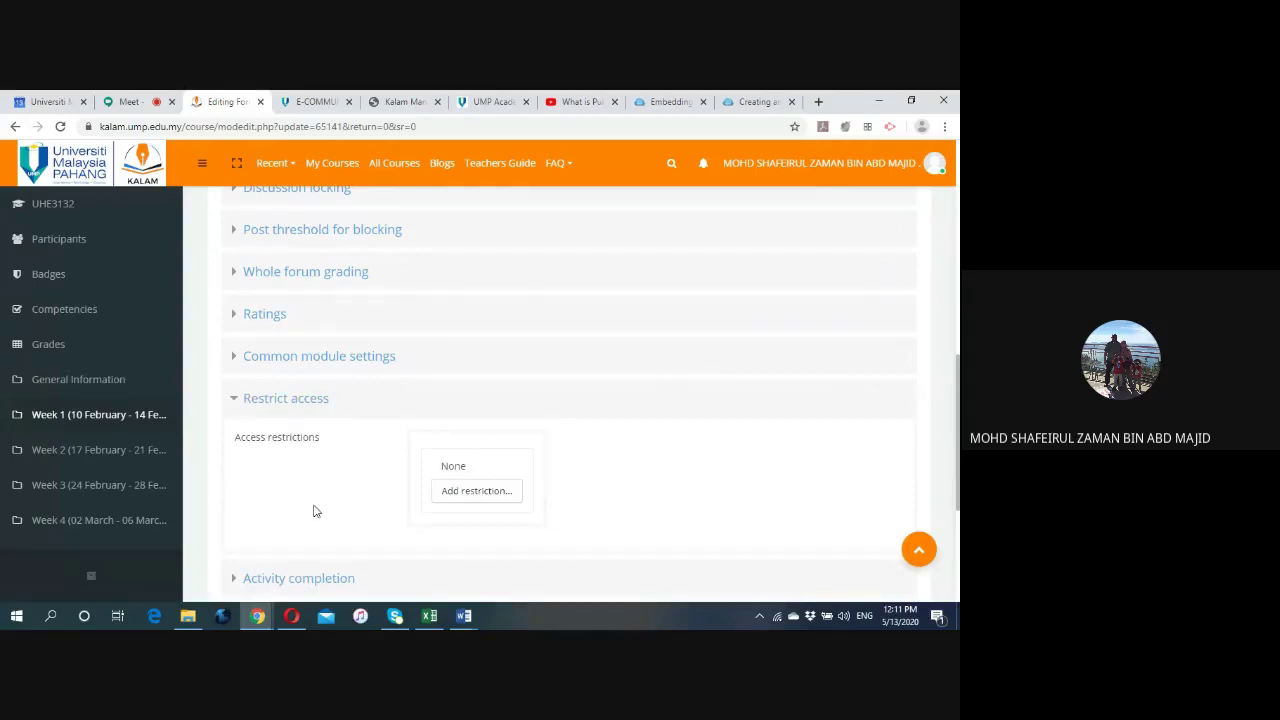
pyautogui.scroll(-1, 313, 511)
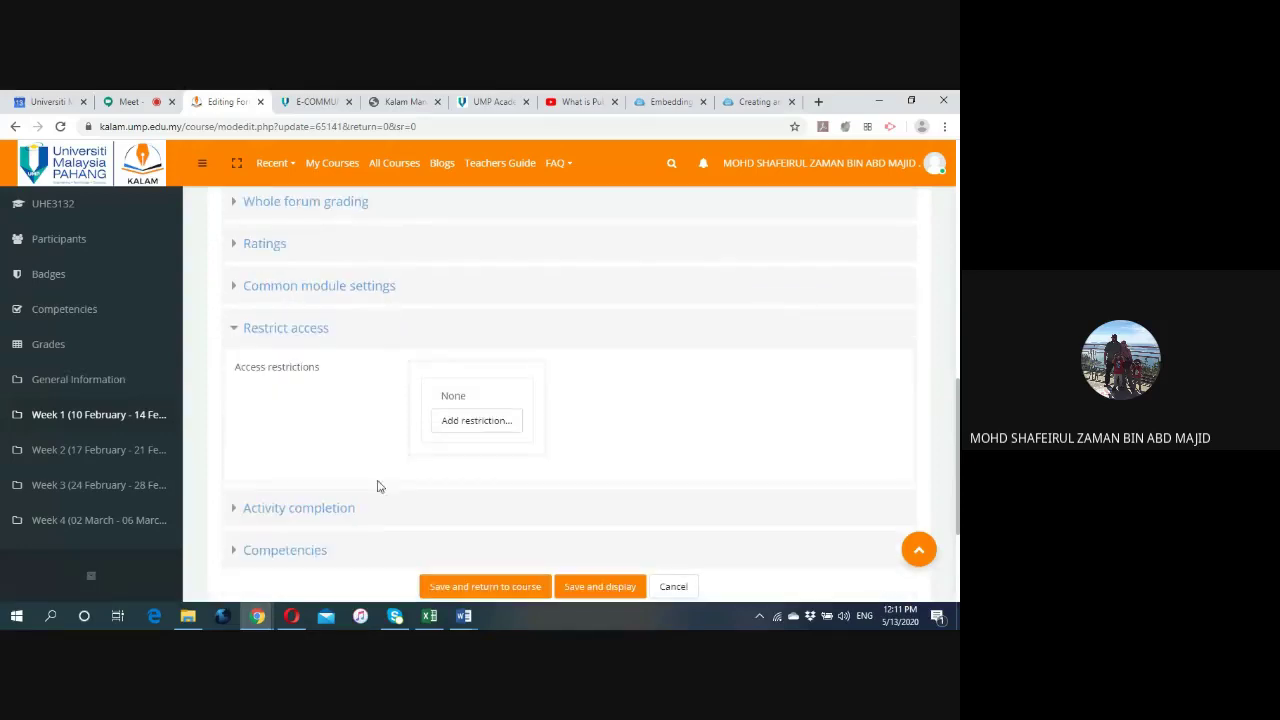
pyautogui.click(476, 422)
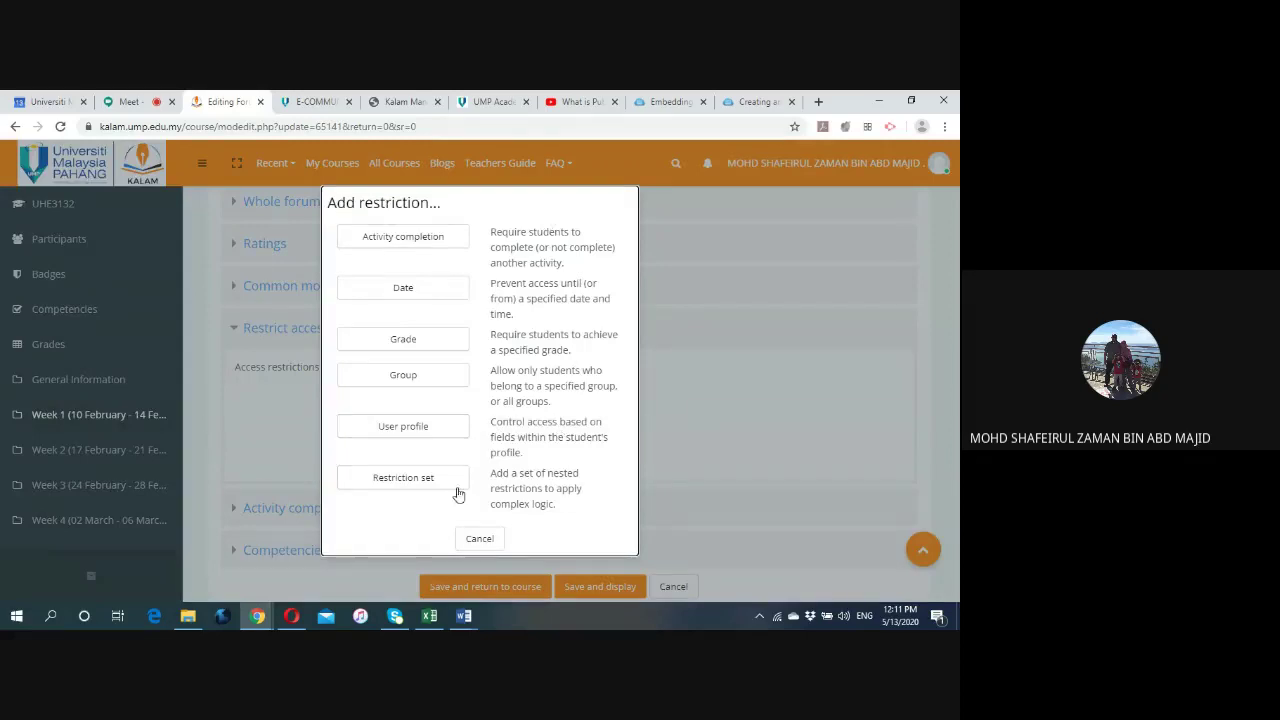
pyautogui.click(402, 375)
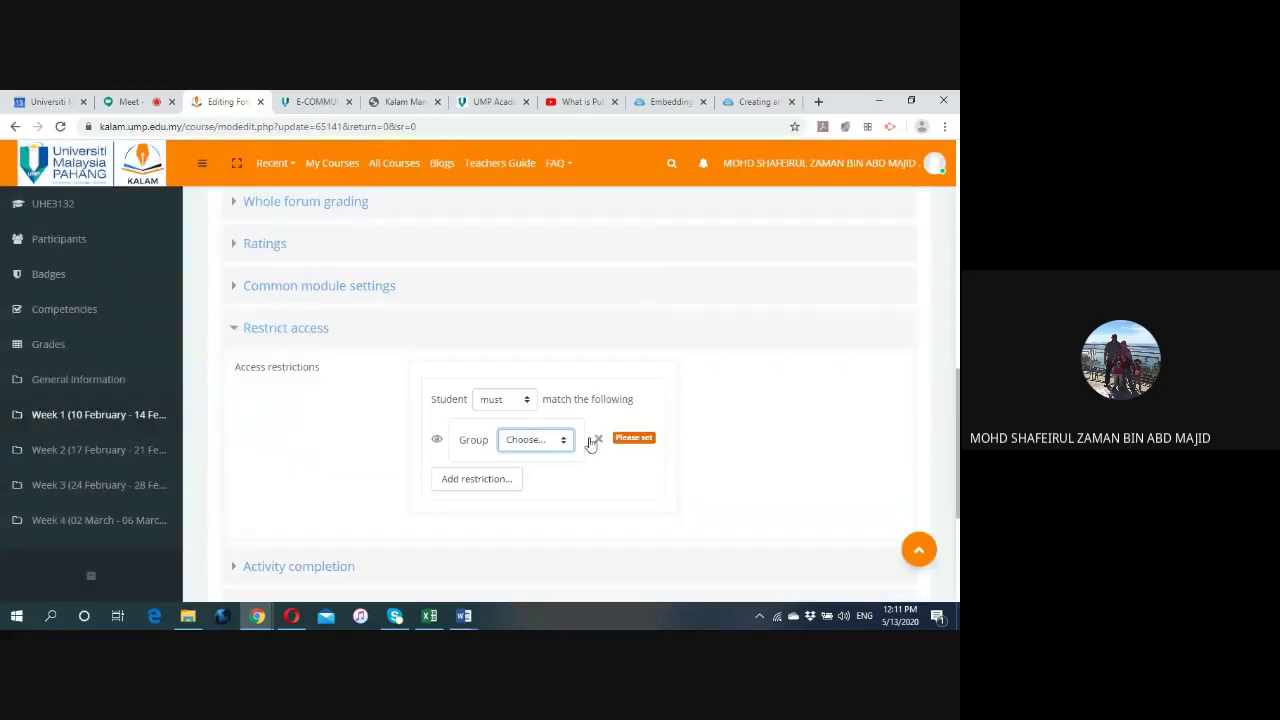
# Set the restriction to 'must' belong to Group A, add nothing else, and save and display.
pyautogui.scroll(-1, 615, 479)
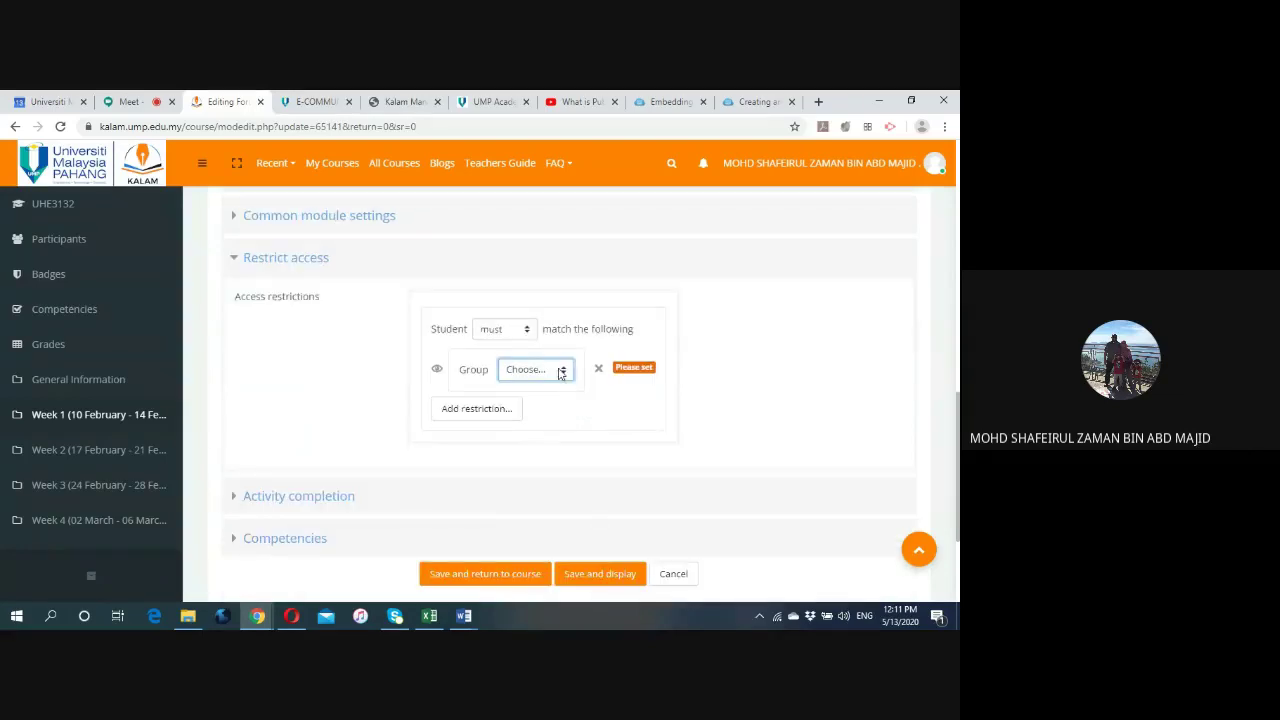
pyautogui.click(566, 370)
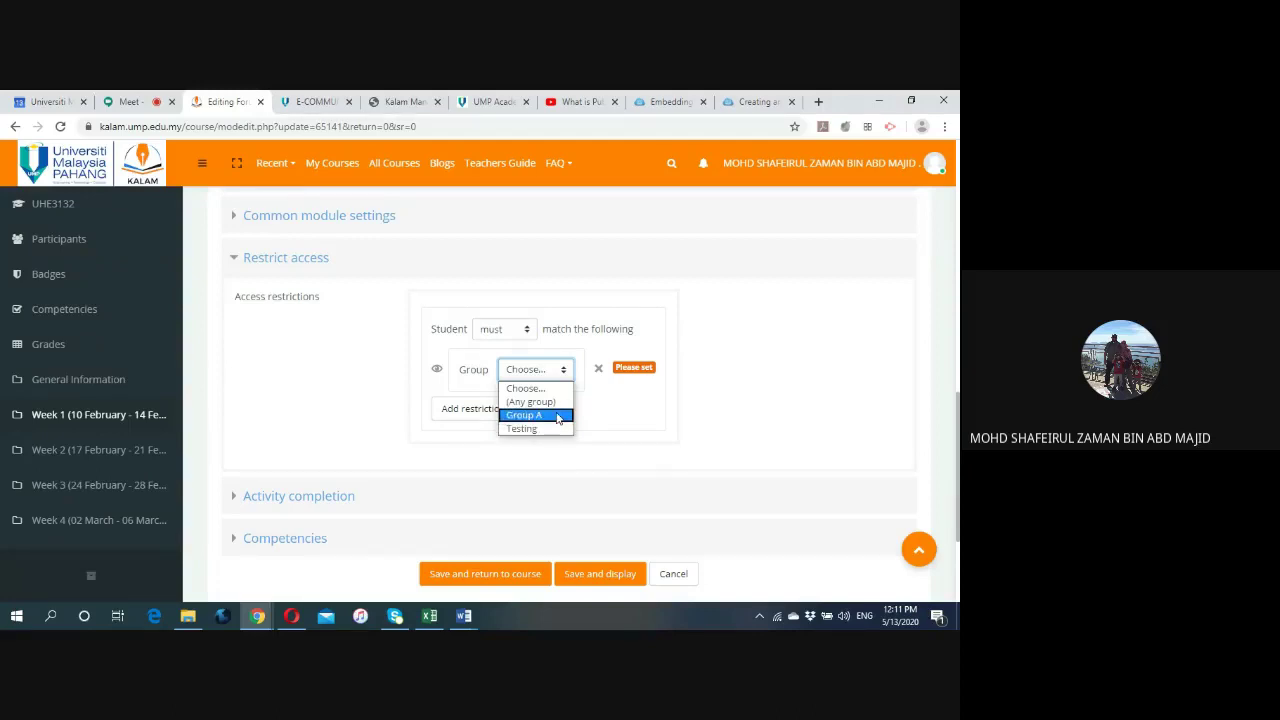
pyautogui.click(558, 415)
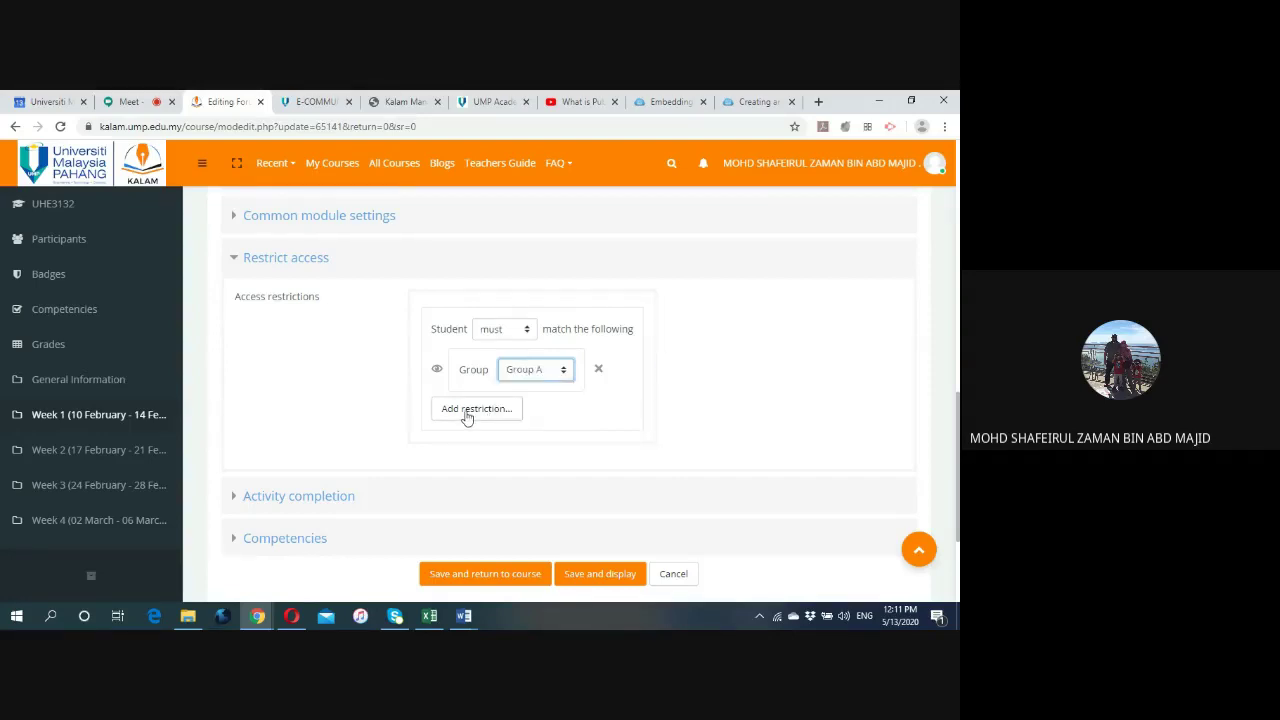
pyautogui.click(528, 332)
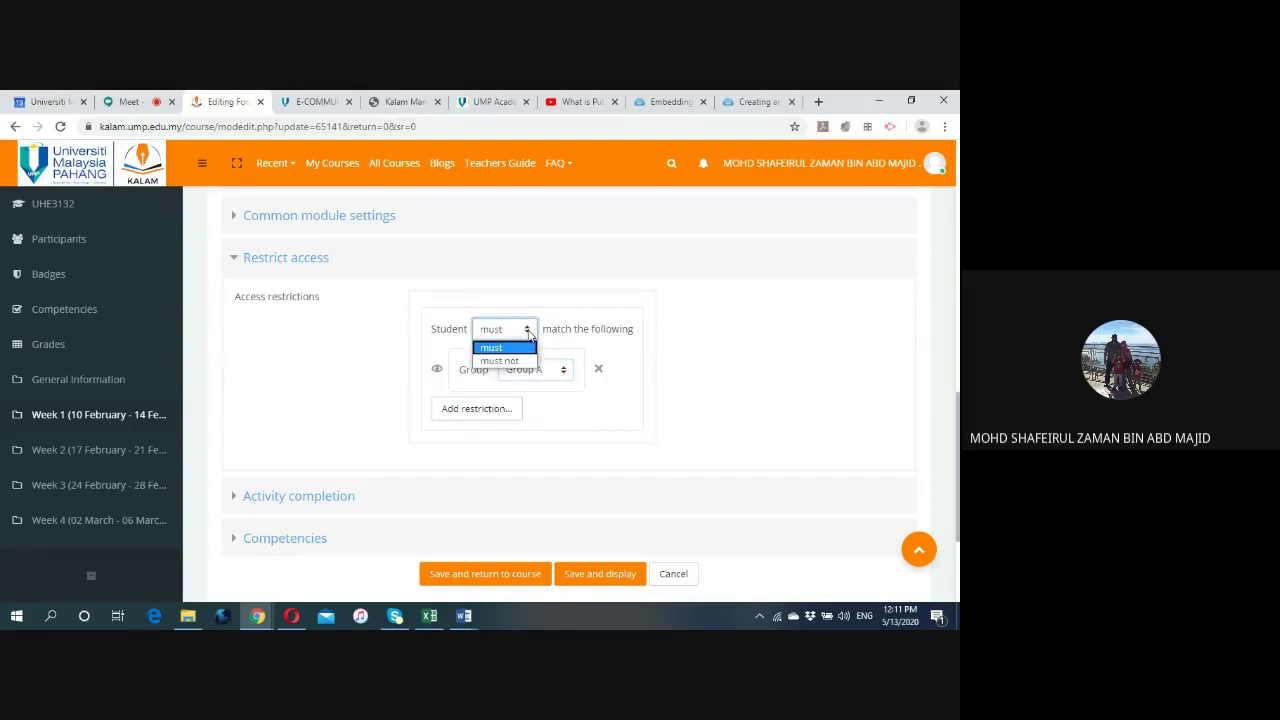
pyautogui.click(528, 332)
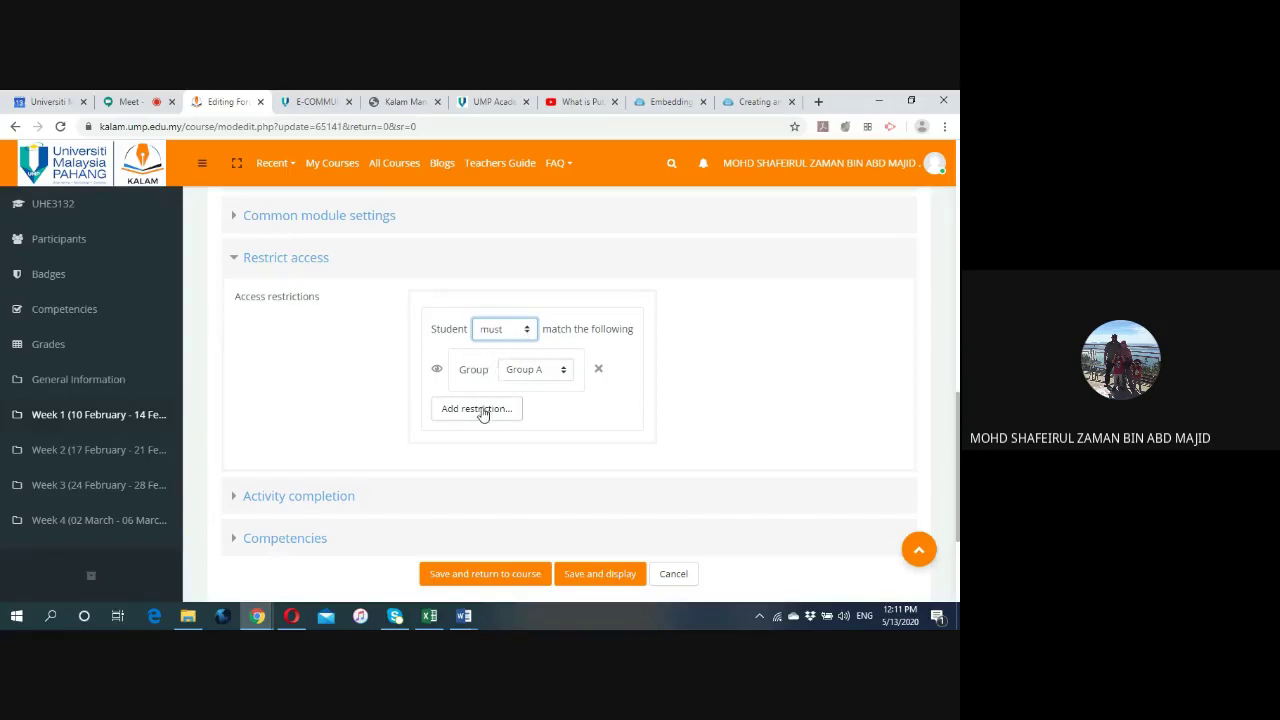
pyautogui.click(472, 412)
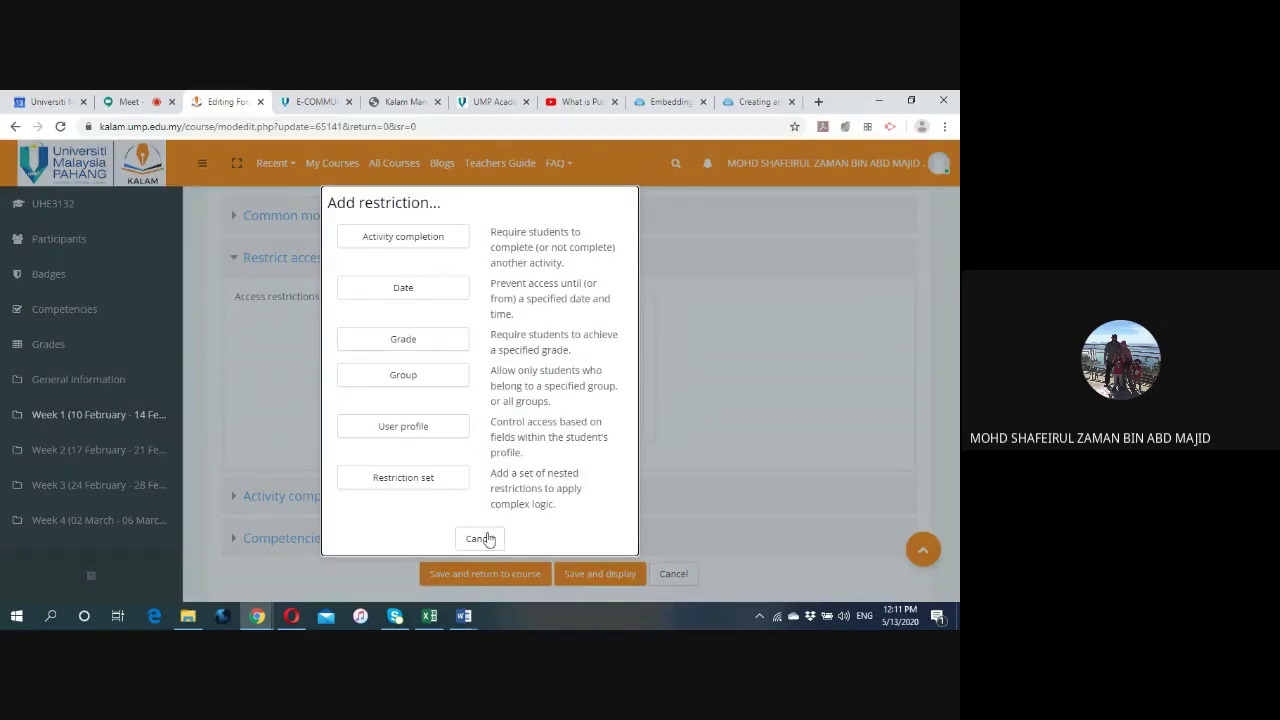
pyautogui.click(488, 539)
pyautogui.scroll(-1, 560, 470)
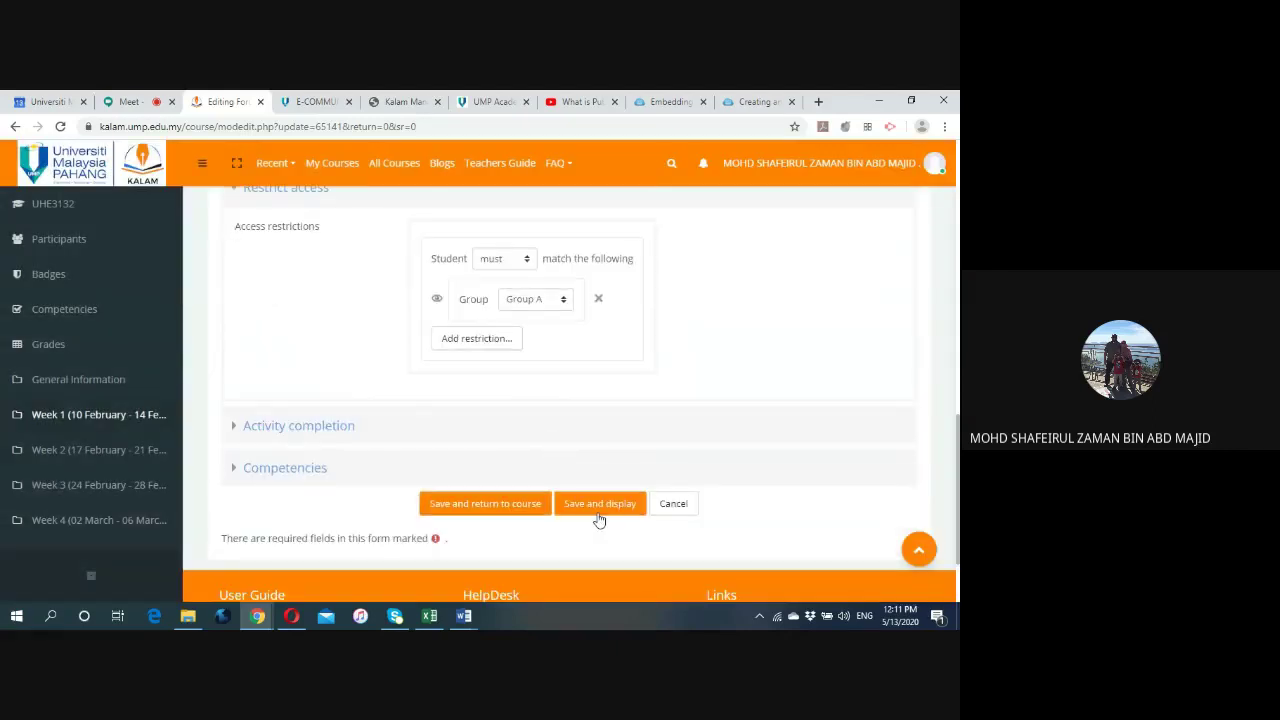
pyautogui.click(600, 503)
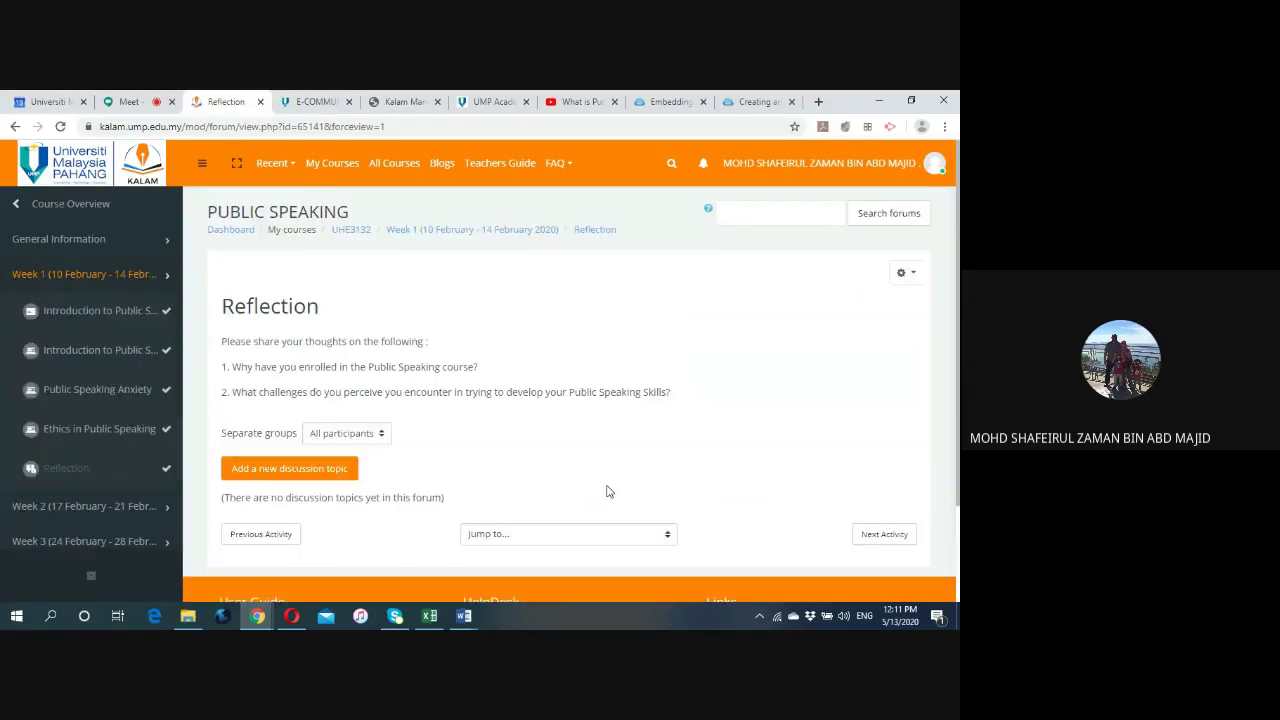
# View the Reflection forum as Group A, then return to the Week 1 course section.
pyautogui.click(380, 437)
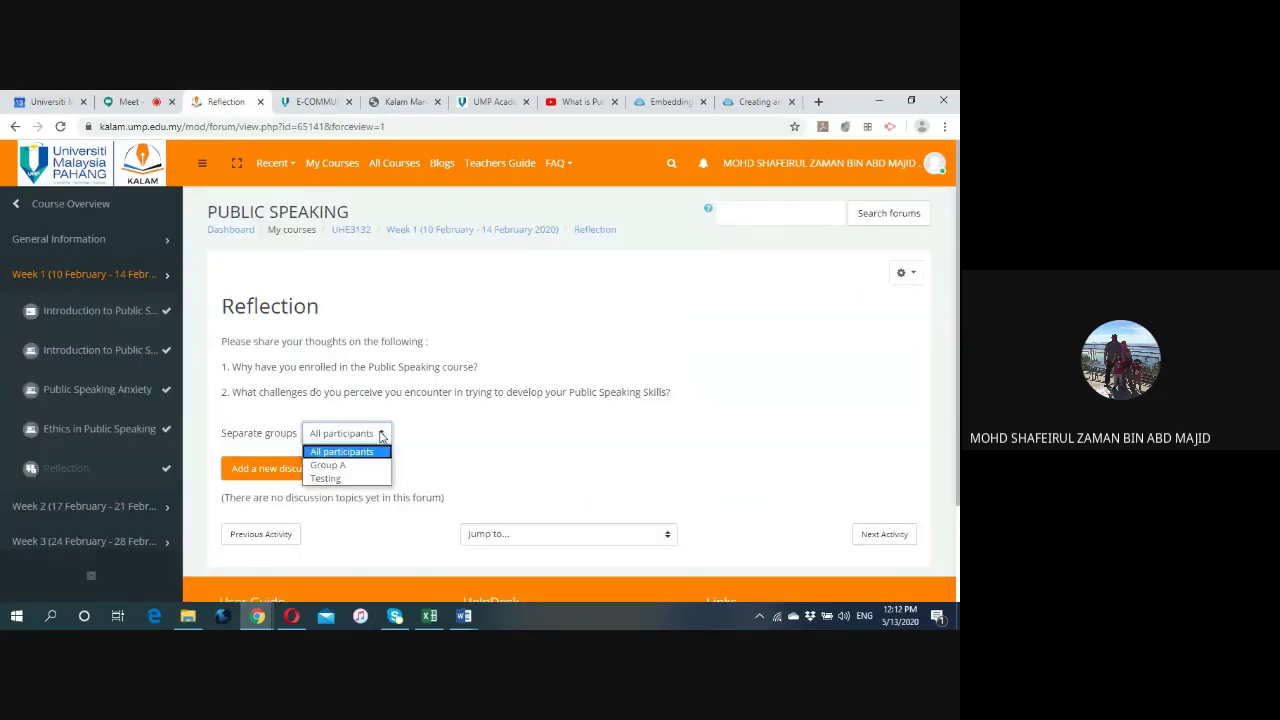
pyautogui.click(370, 467)
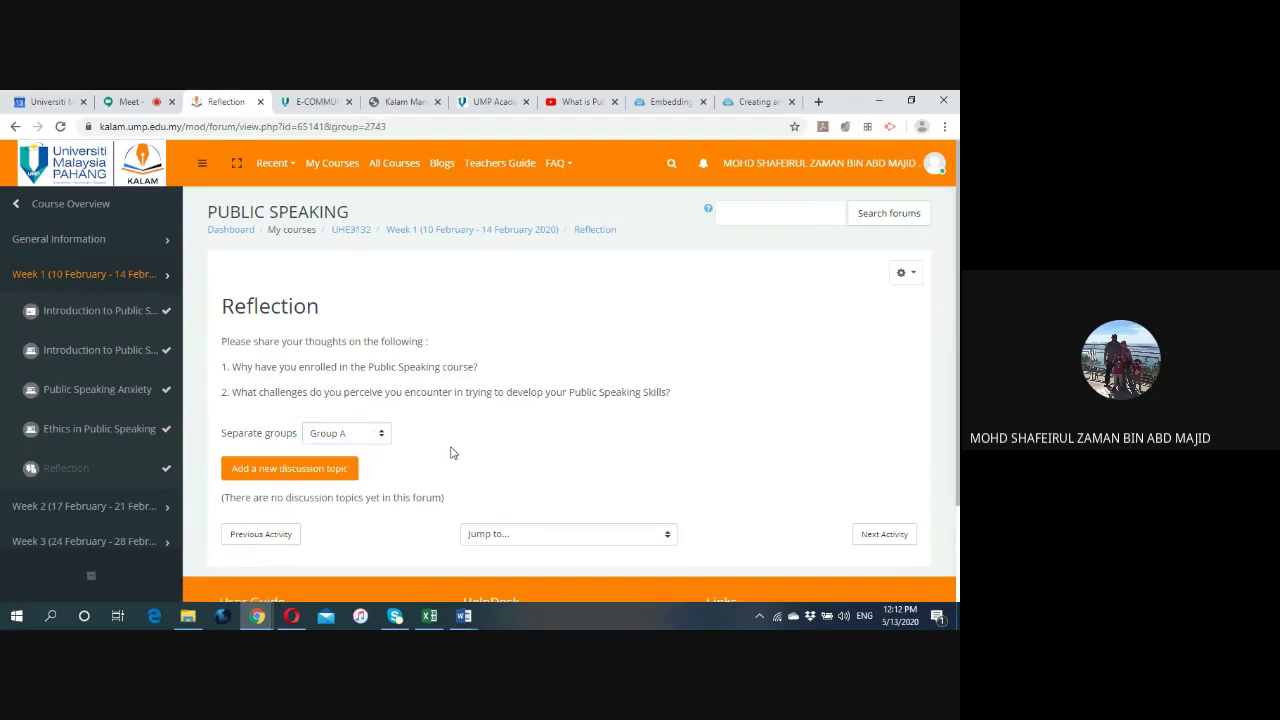
pyautogui.click(476, 231)
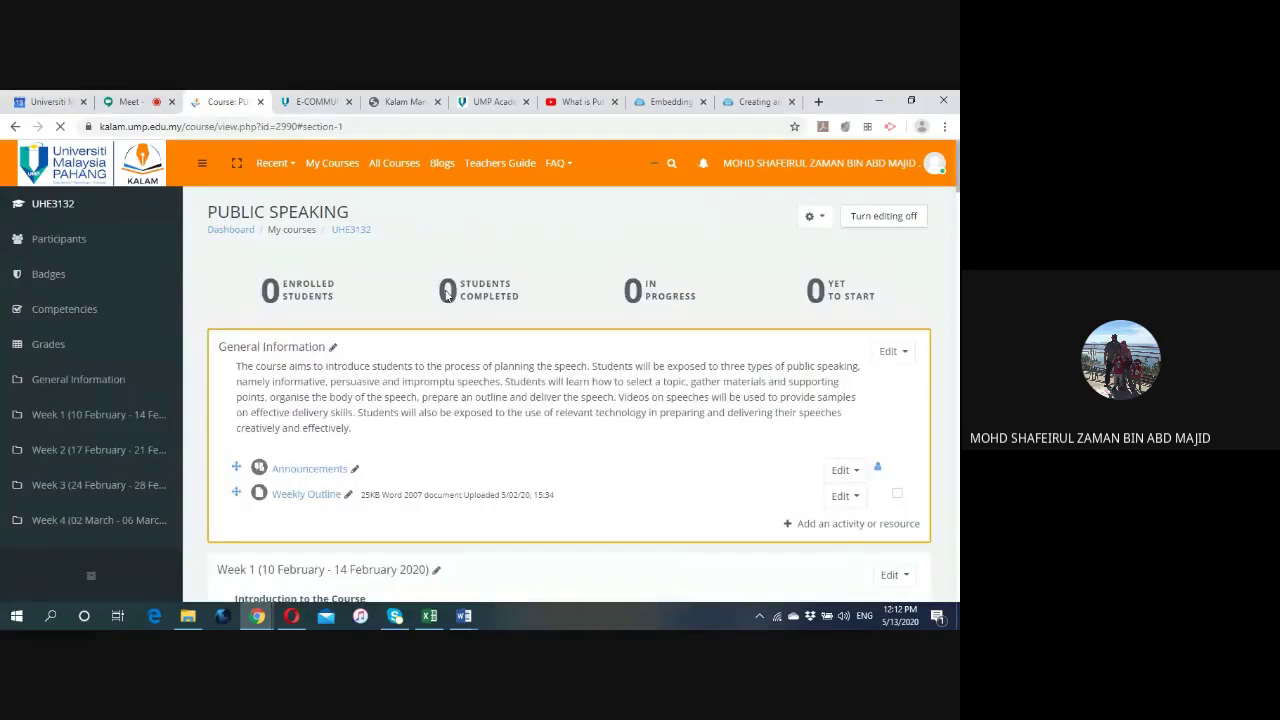
# Scroll to the Reflection forum and highlight its 'Restricted: not available unless you belong to Group A' note.
pyautogui.scroll(-1, 528, 369)
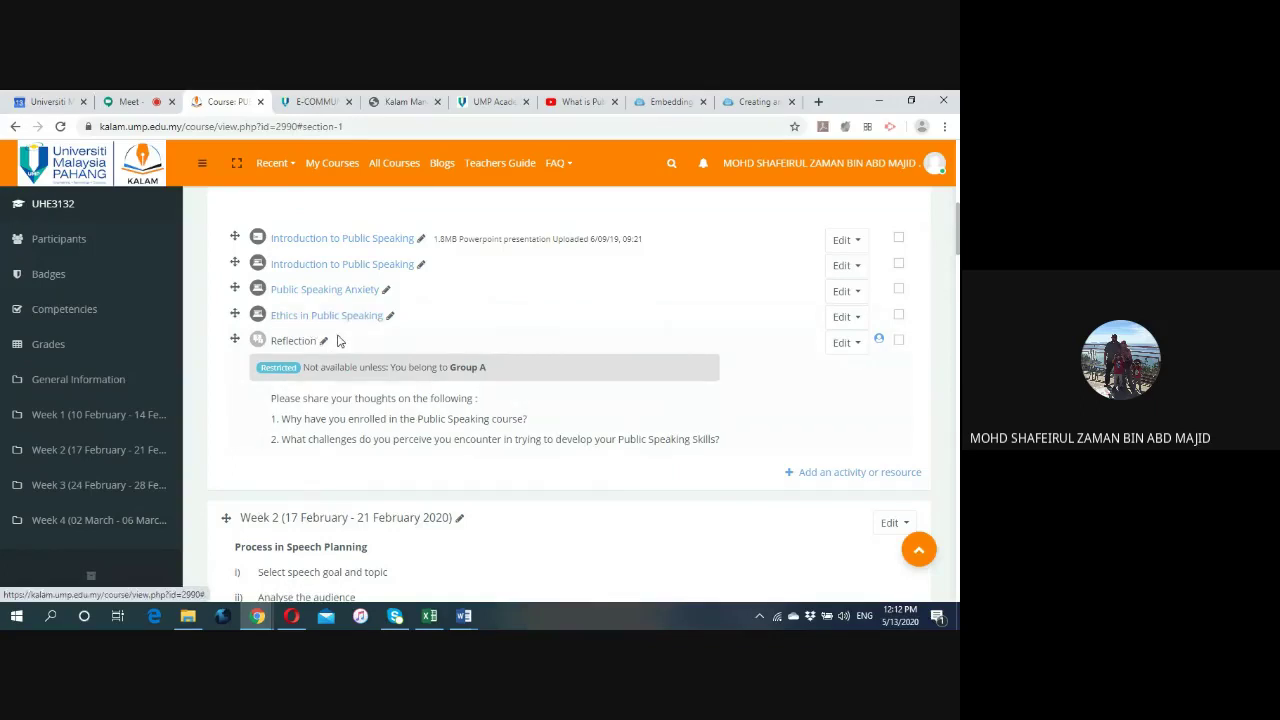
pyautogui.doubleClick(299, 370)
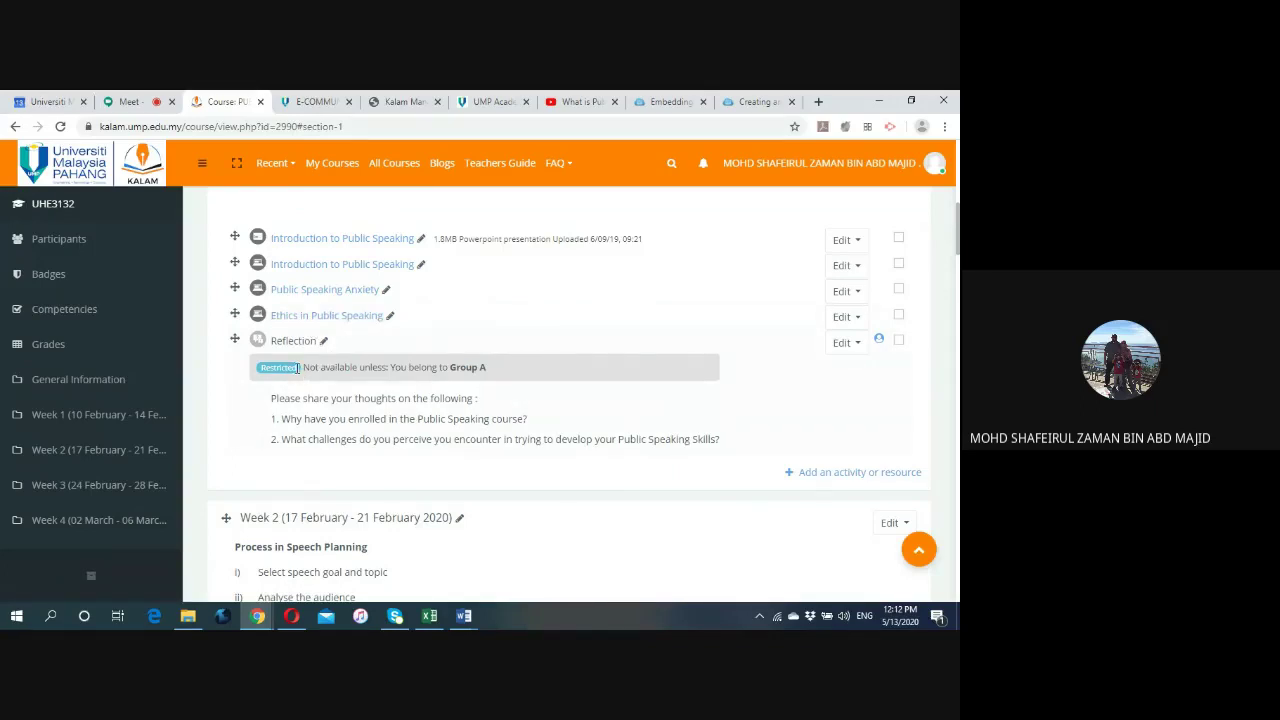
pyautogui.click(274, 370)
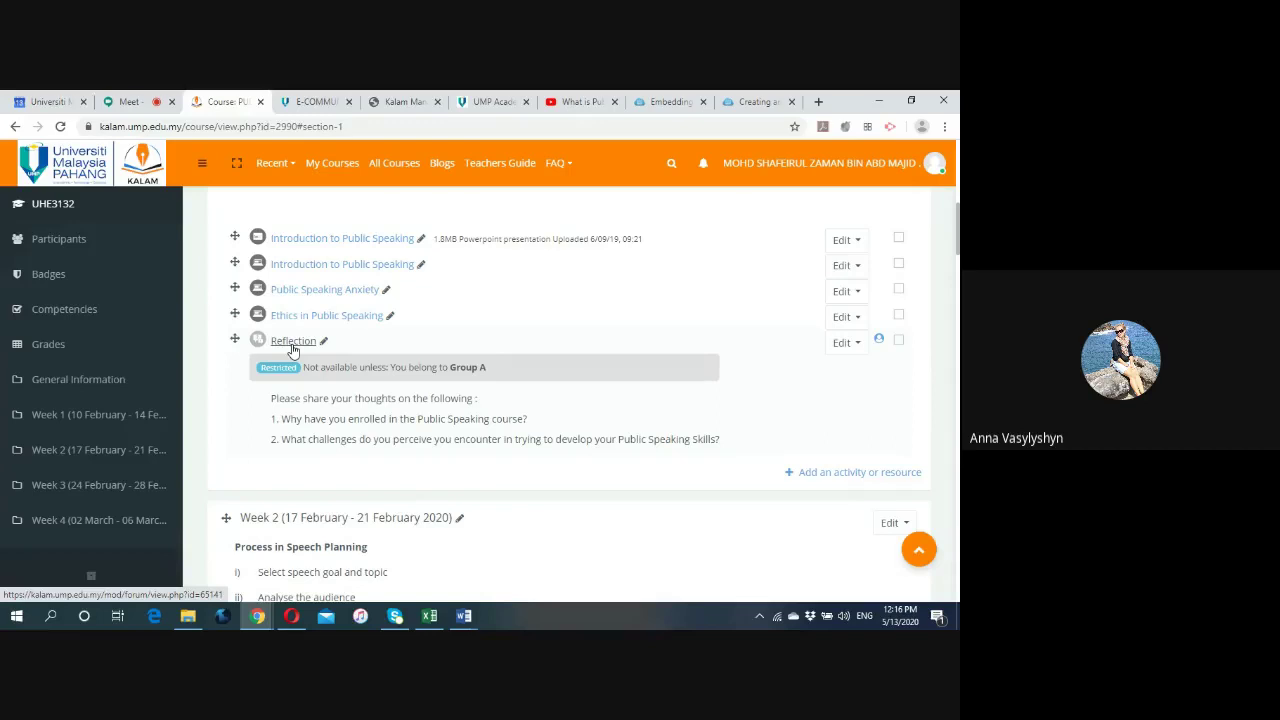
# Switch back and forth between the blended-learning report and the UHE3132 course page.
pyautogui.click(415, 101)
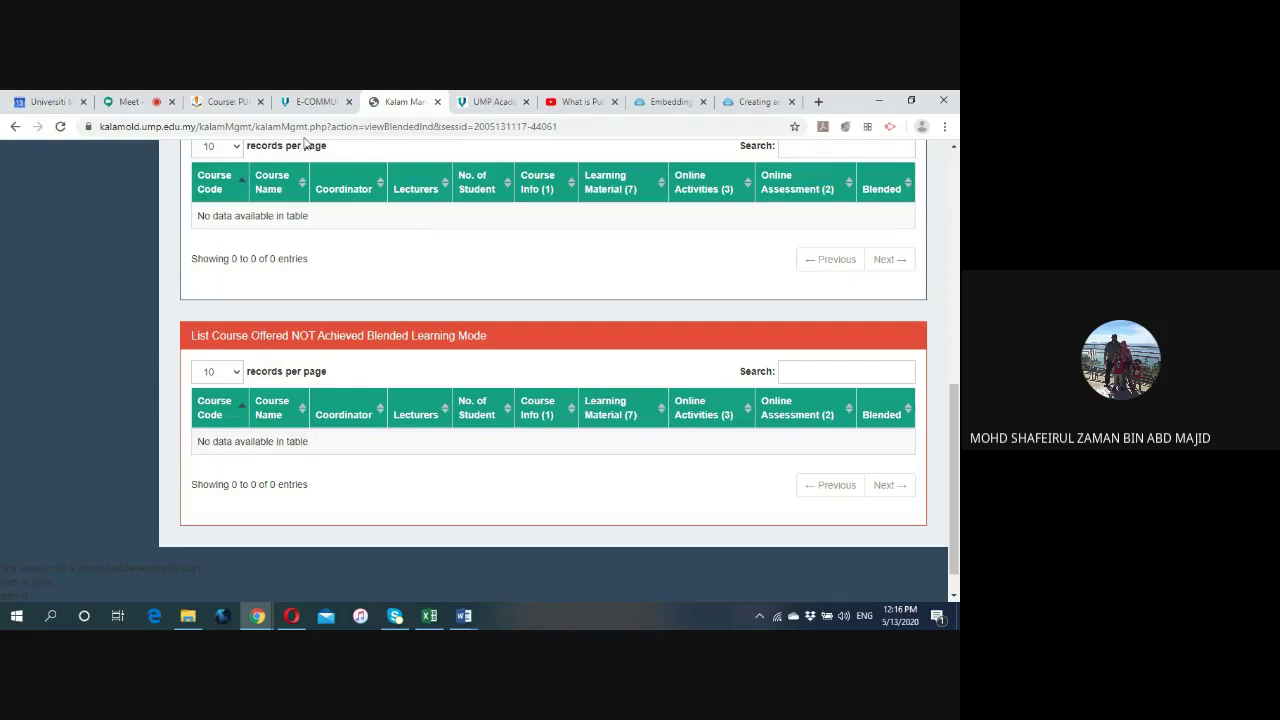
pyautogui.click(224, 103)
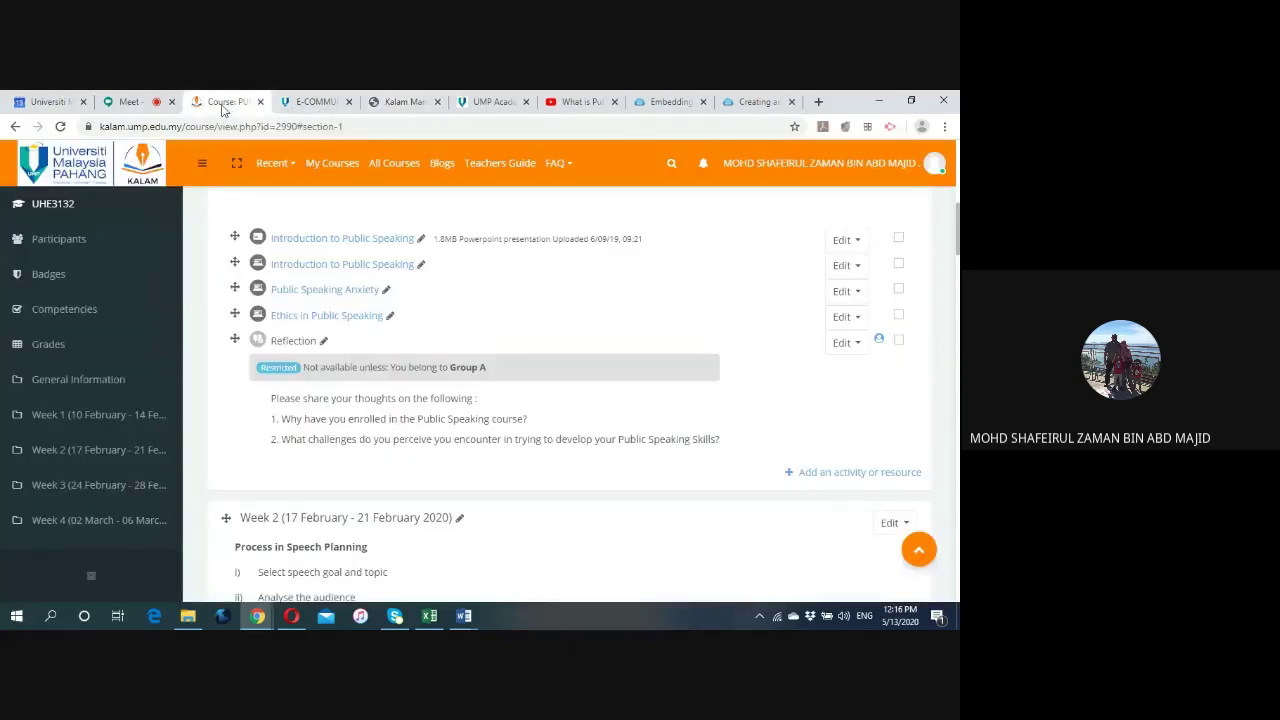
pyautogui.click(390, 104)
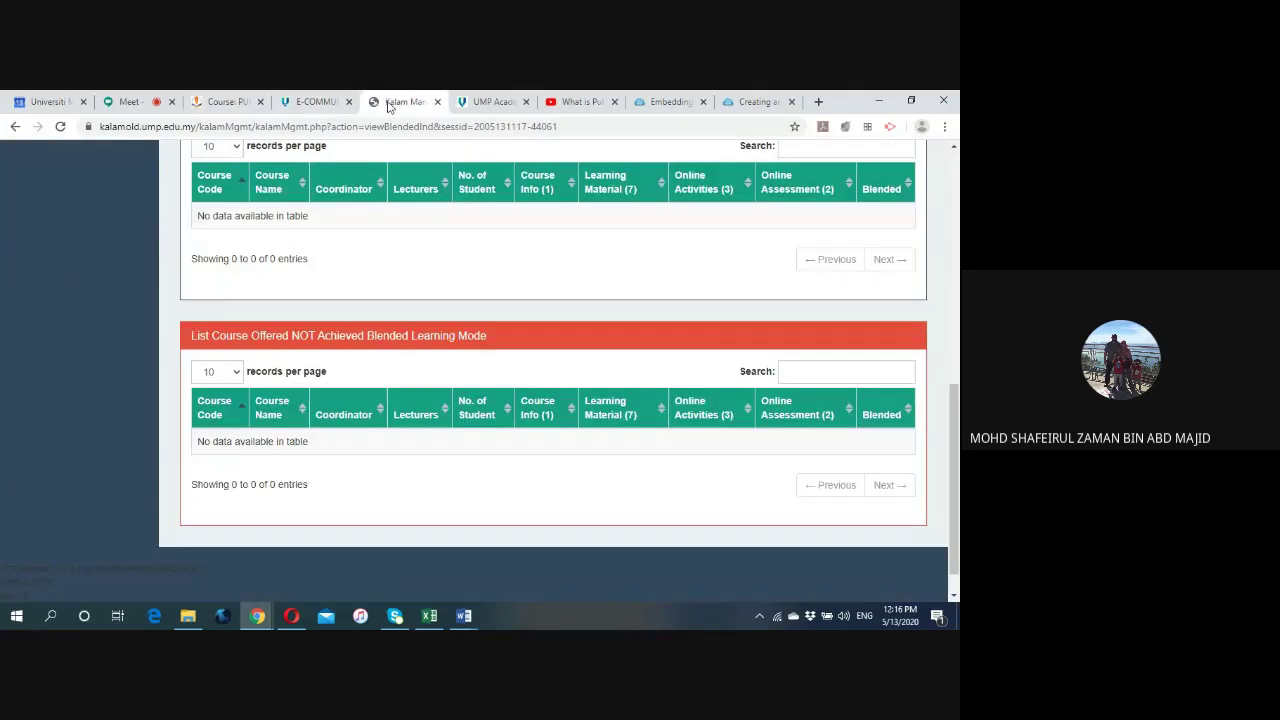
pyautogui.click(230, 104)
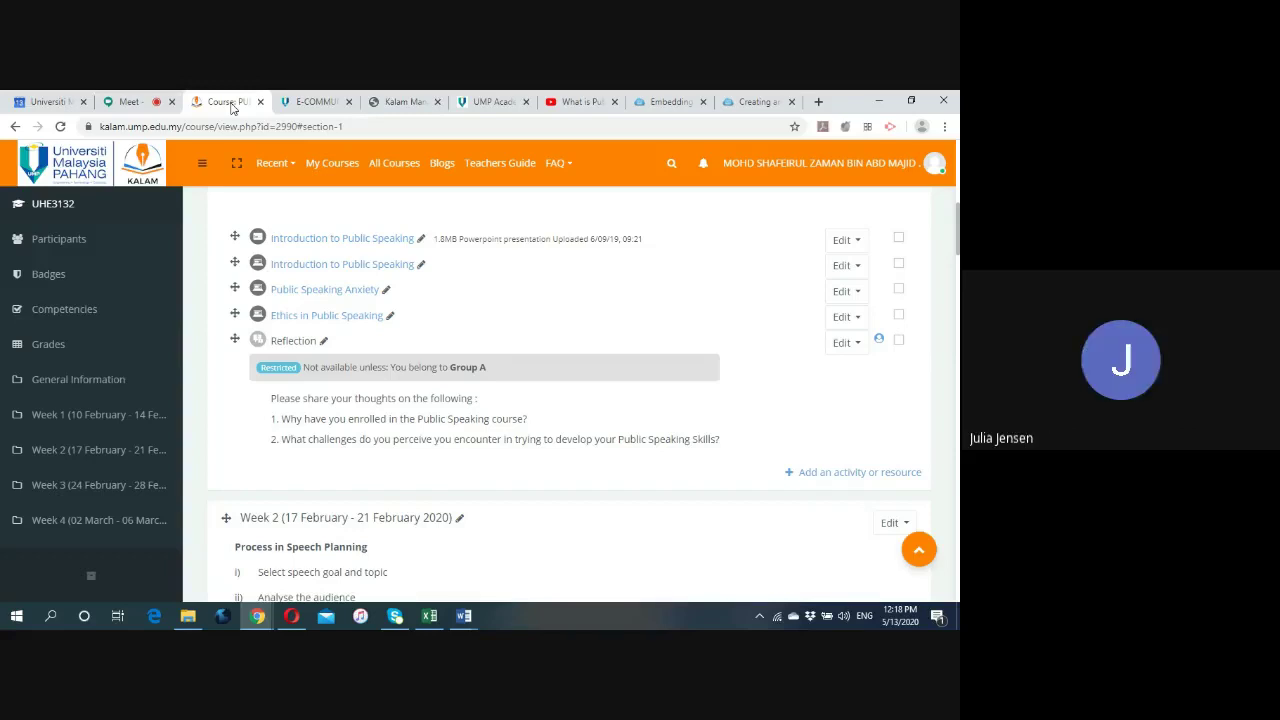
# Turn the Google Meet camera on, check the KALAM tabs, then return to the Meet call.
pyautogui.click(138, 101)
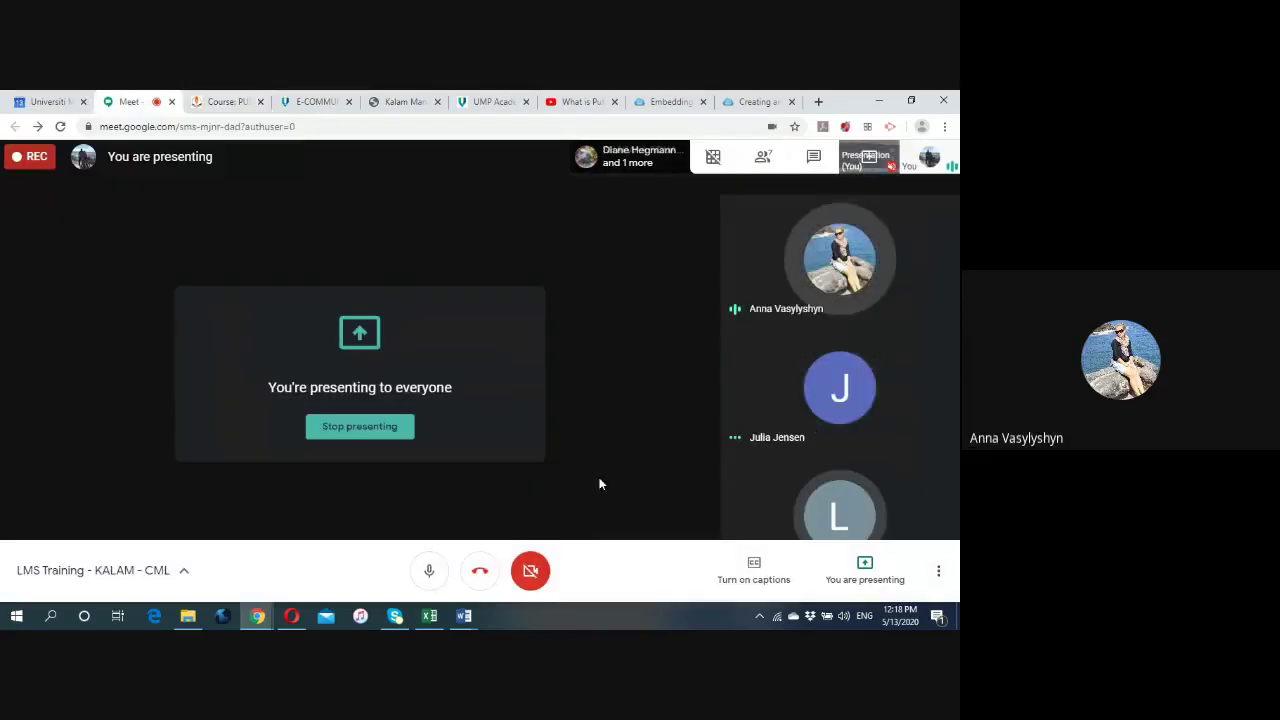
pyautogui.click(530, 576)
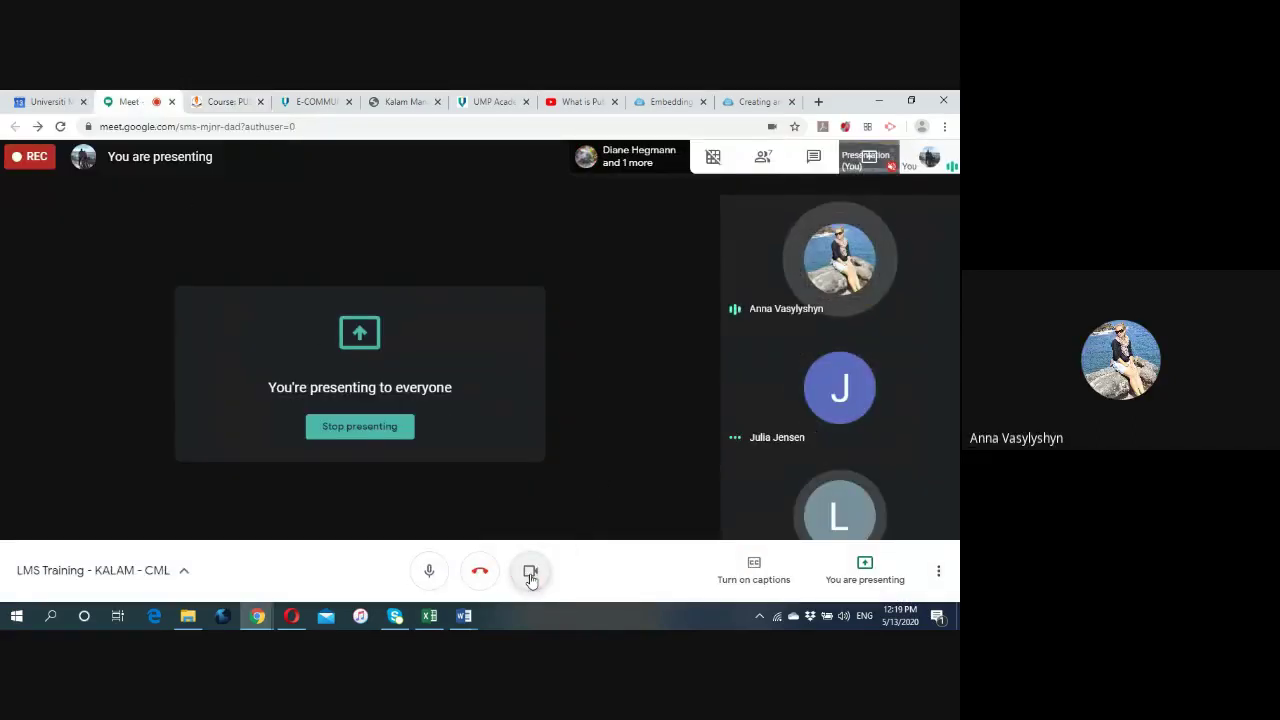
pyautogui.click(385, 103)
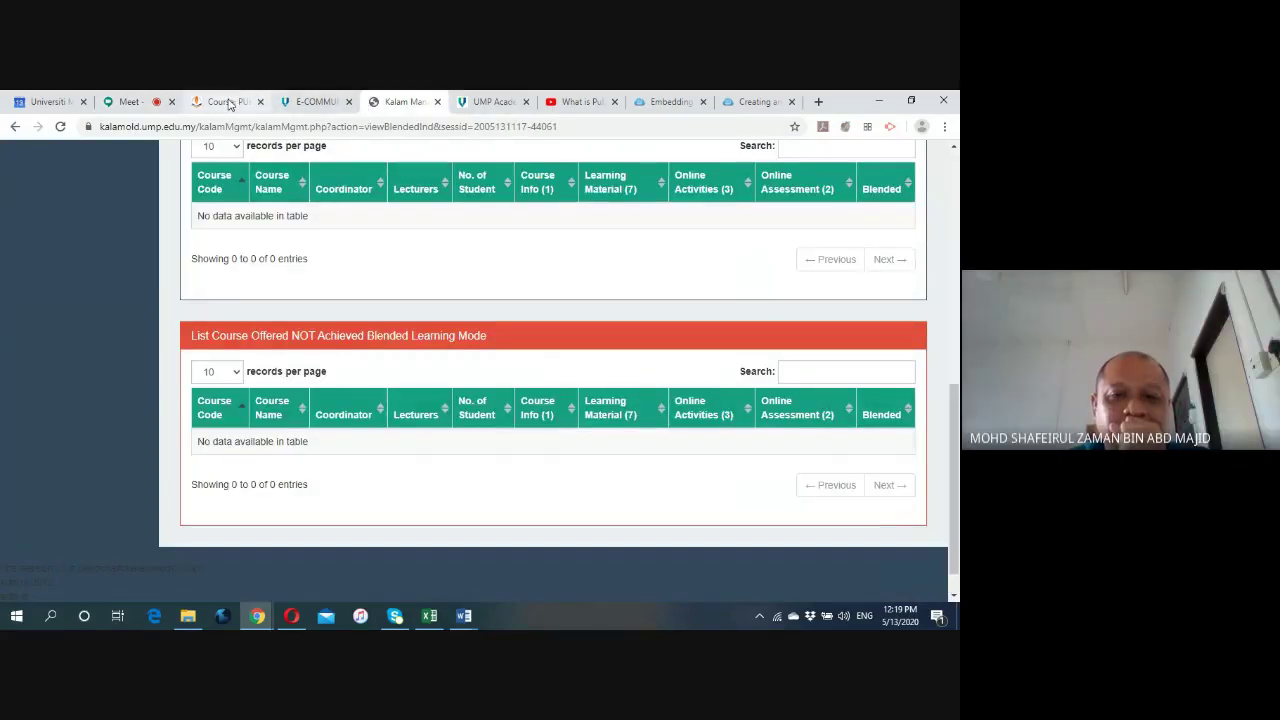
pyautogui.click(225, 102)
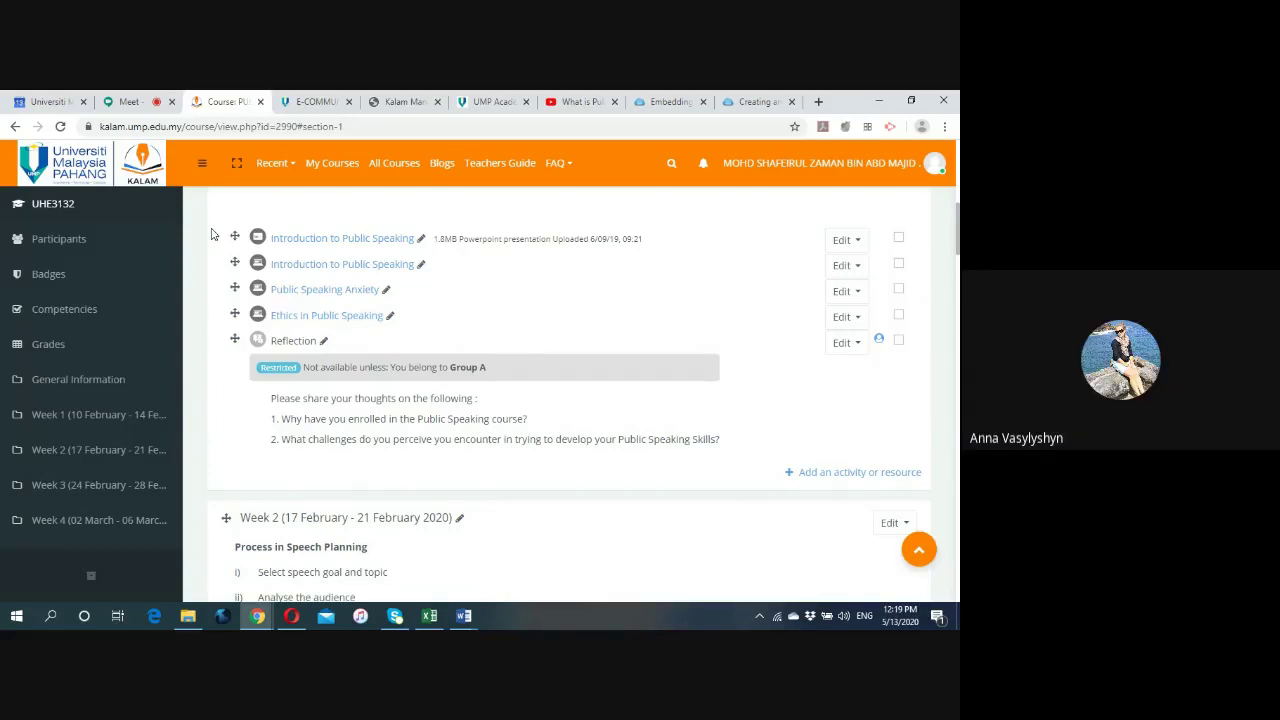
pyautogui.click(130, 102)
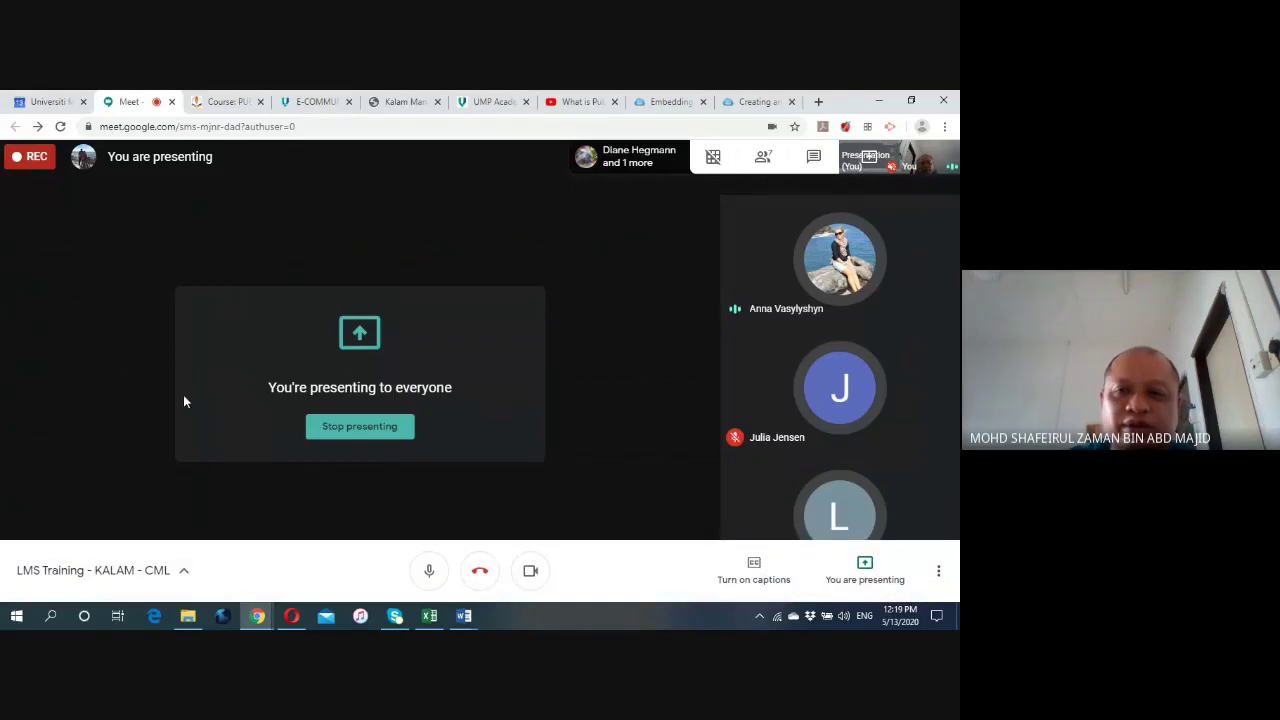